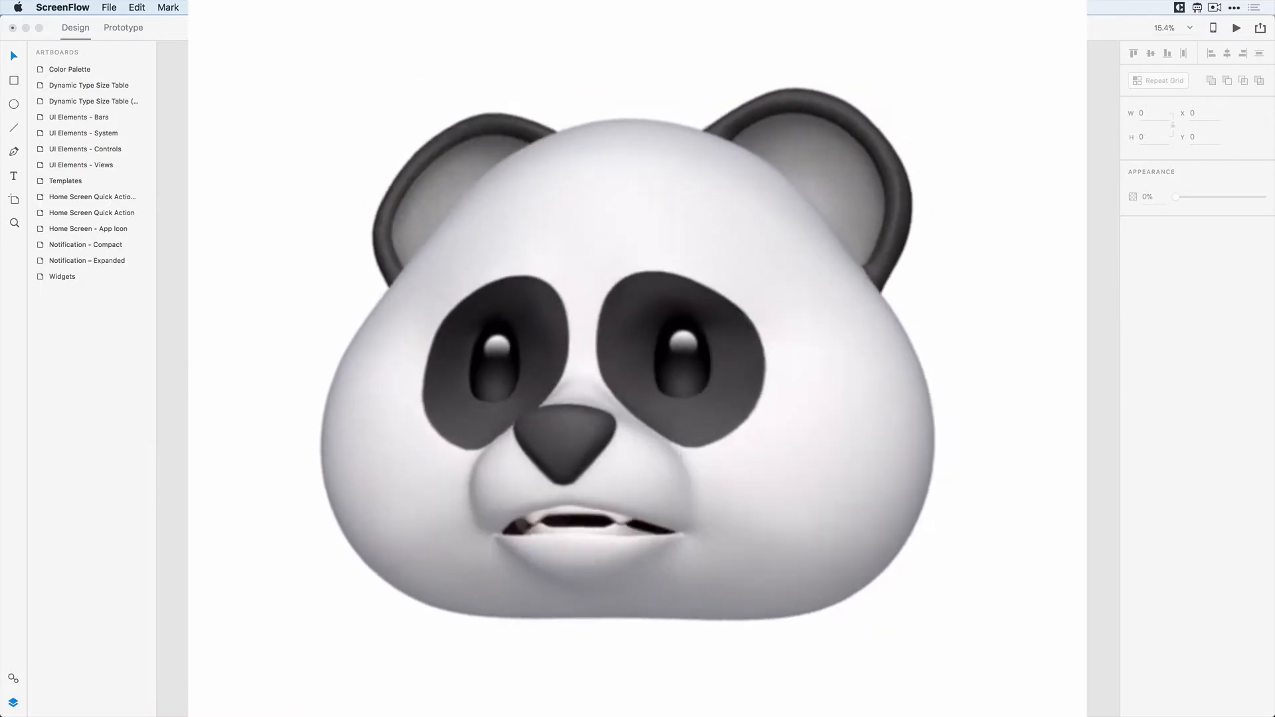
# - Look at which UI kits are available for download
pyautogui.click(270, 99)
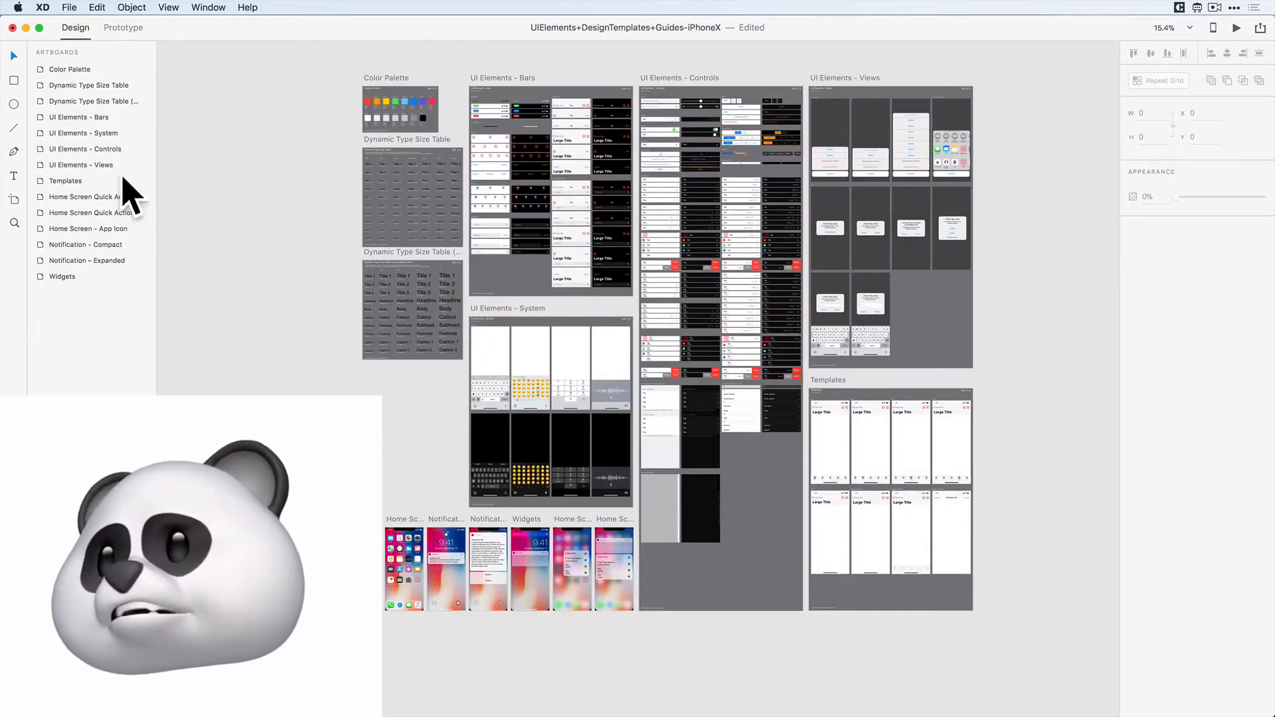
pyautogui.click(73, 8)
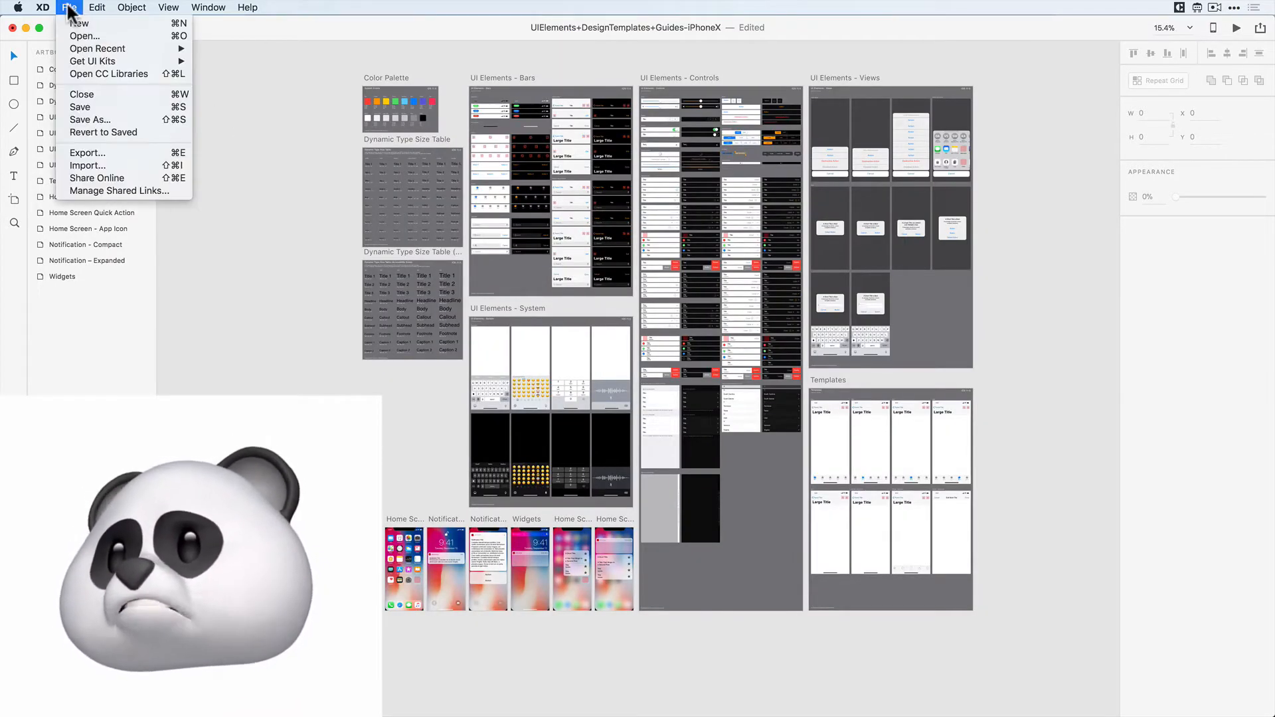
pyautogui.moveTo(79, 58)
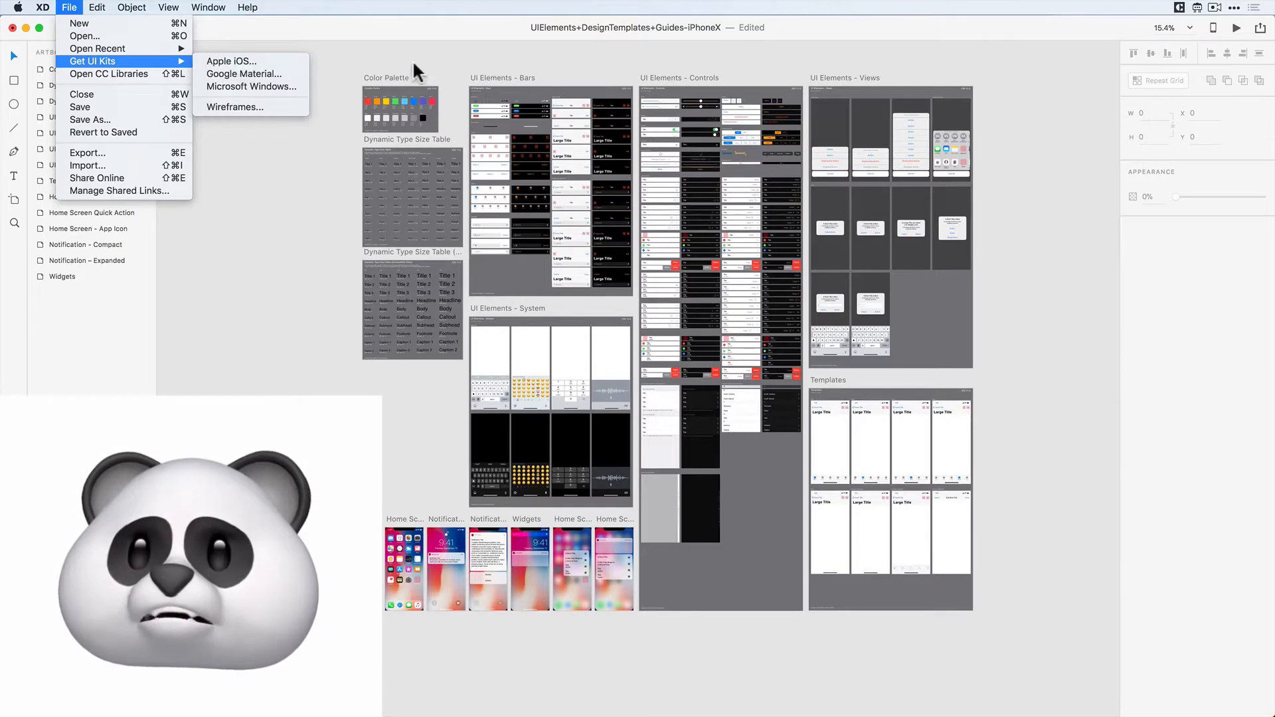
pyautogui.click(465, 60)
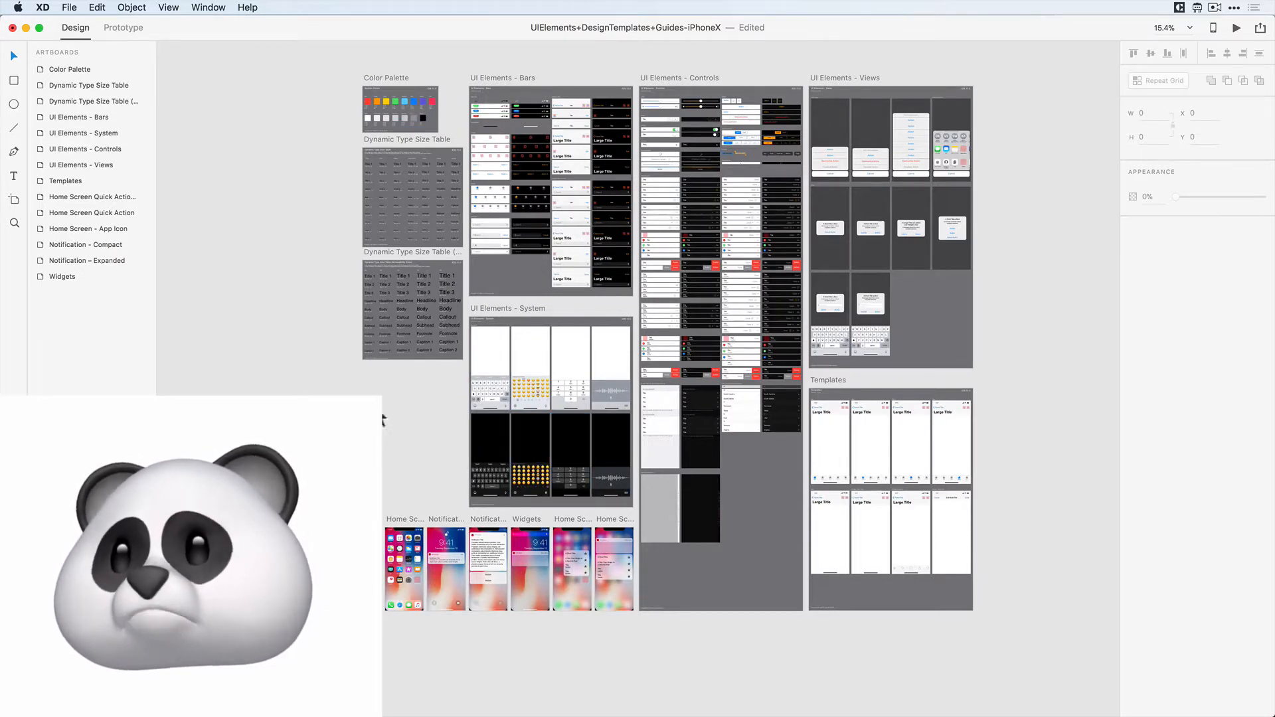
# - Create a new document with an iPhone 6/7 artboard
pyautogui.click(68, 8)
pyautogui.click(78, 22)
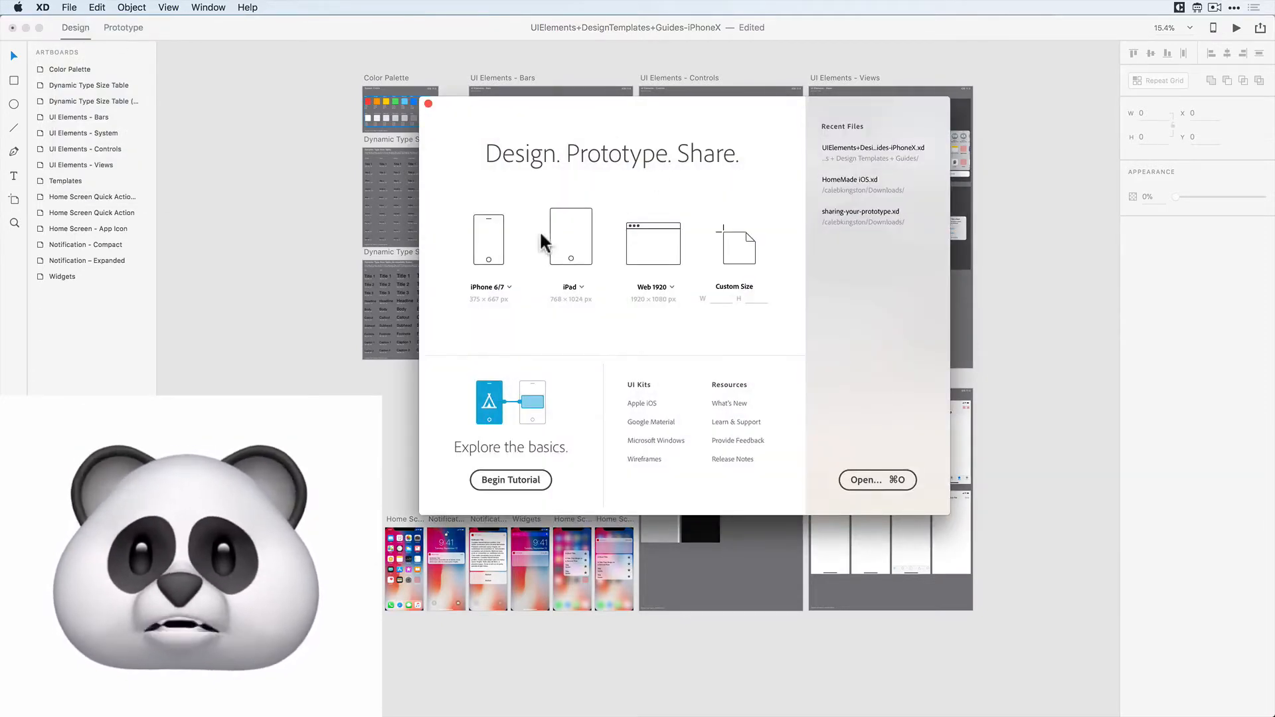
pyautogui.click(515, 282)
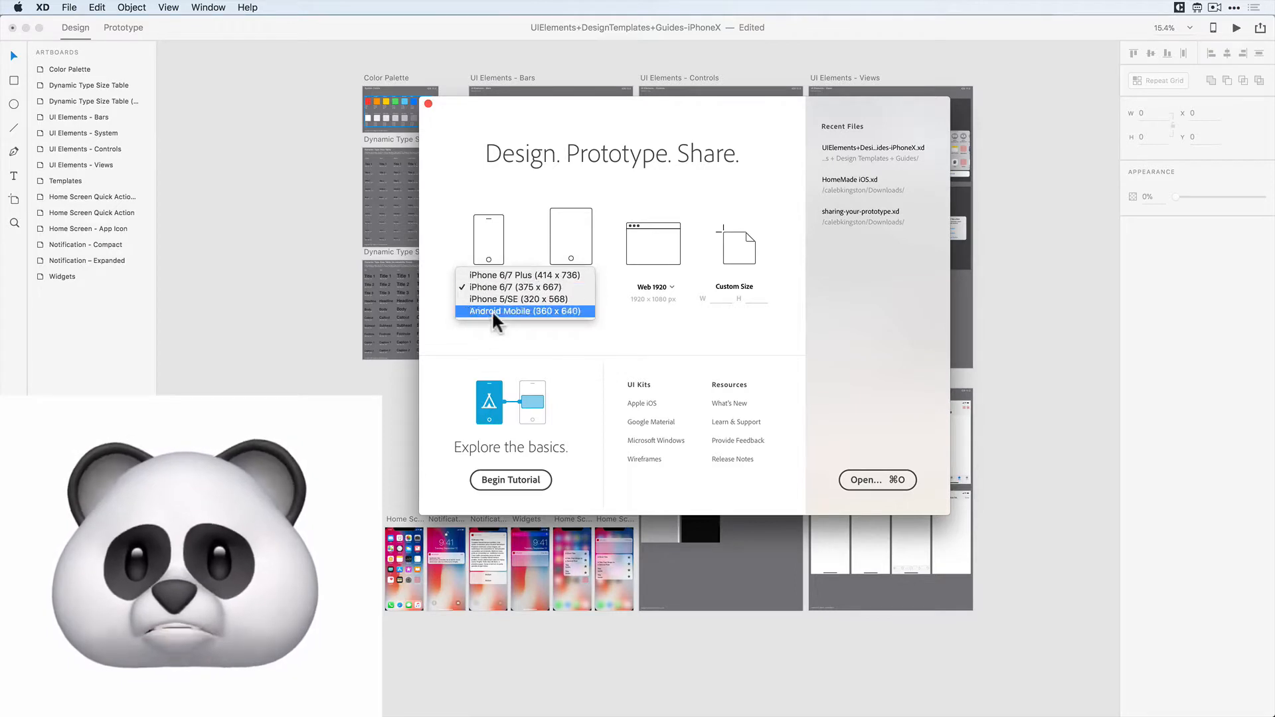
pyautogui.click(455, 233)
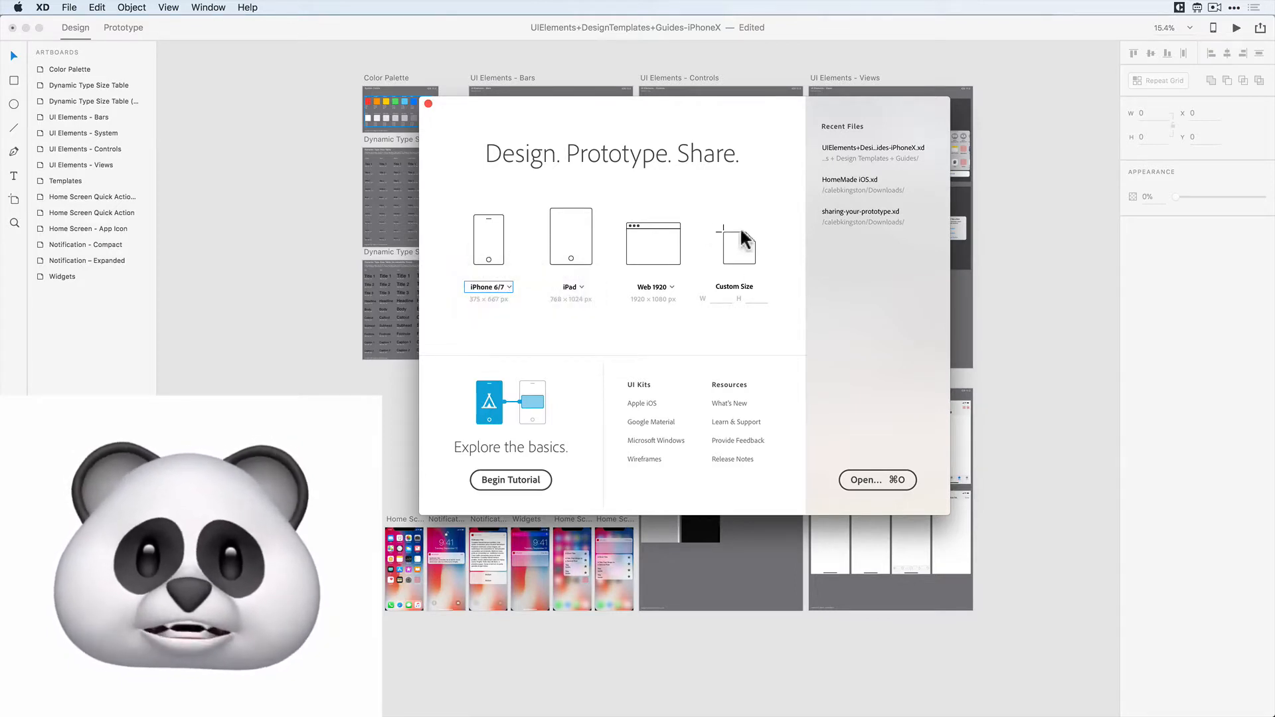
pyautogui.click(484, 244)
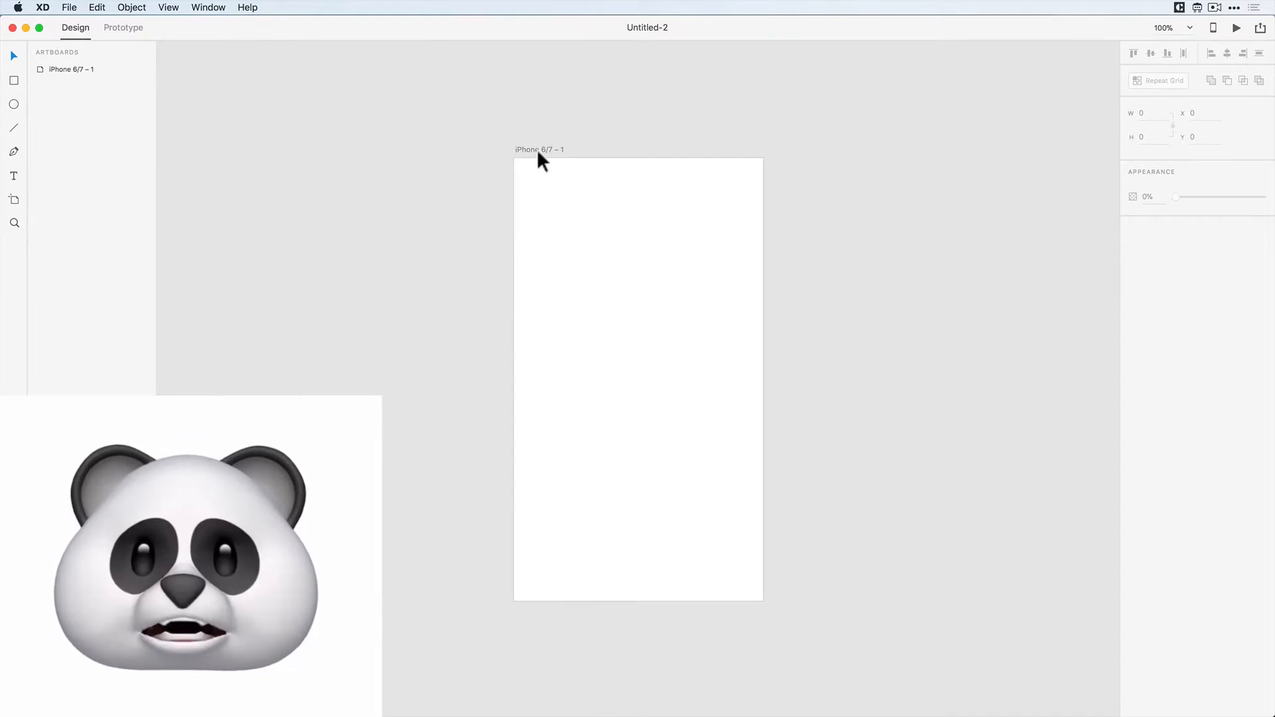
# - Set the iPhone 6/7 artboard's height to 812
pyautogui.click(538, 150)
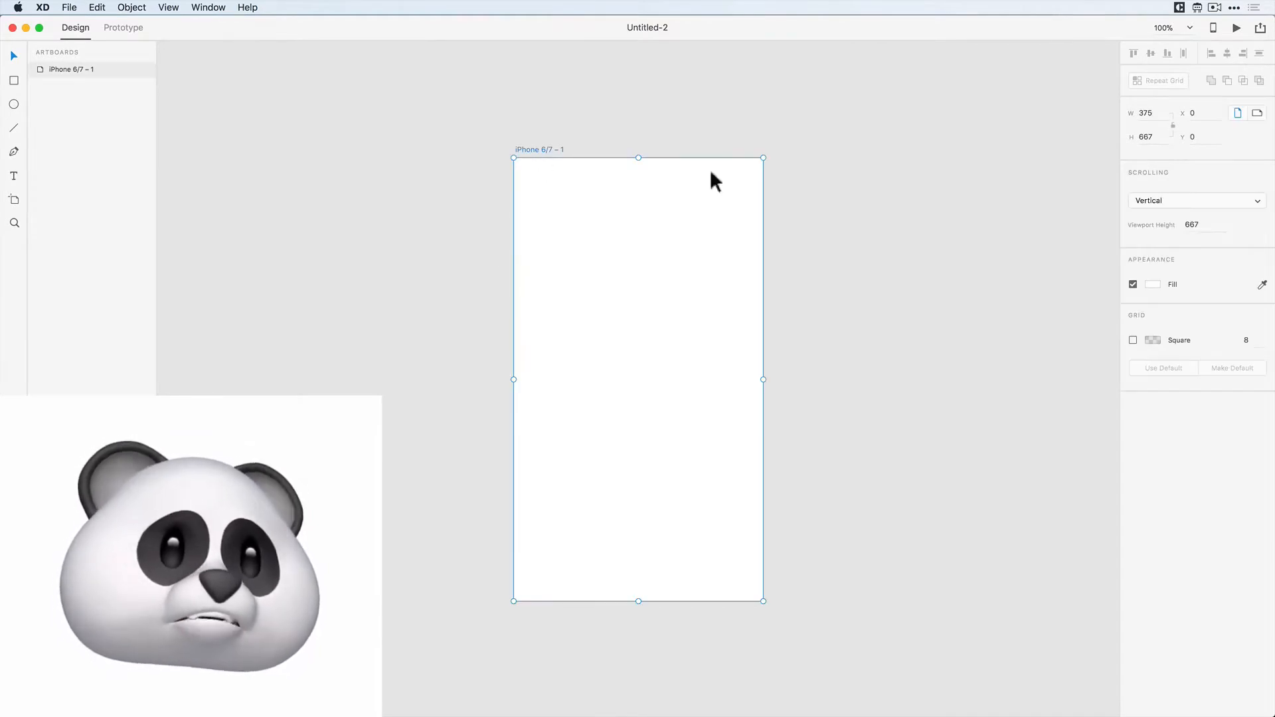
pyautogui.doubleClick(1149, 137)
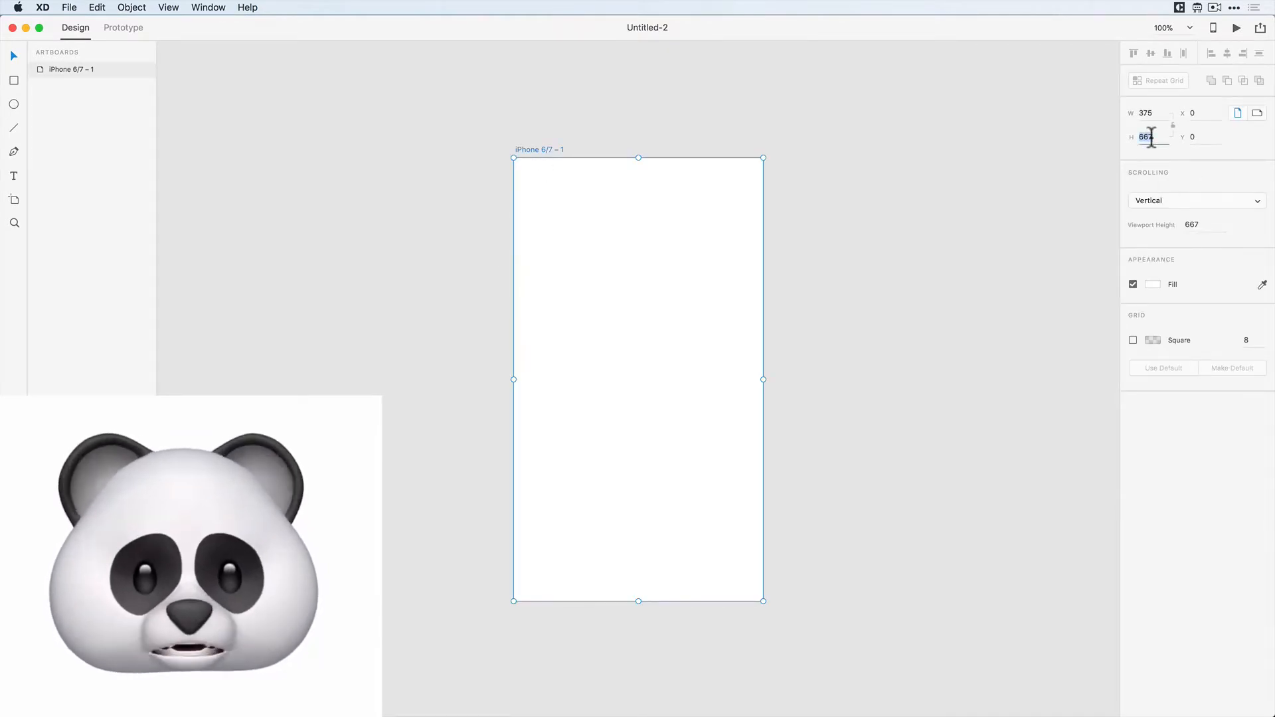
pyautogui.write('812')
pyautogui.press('Return')
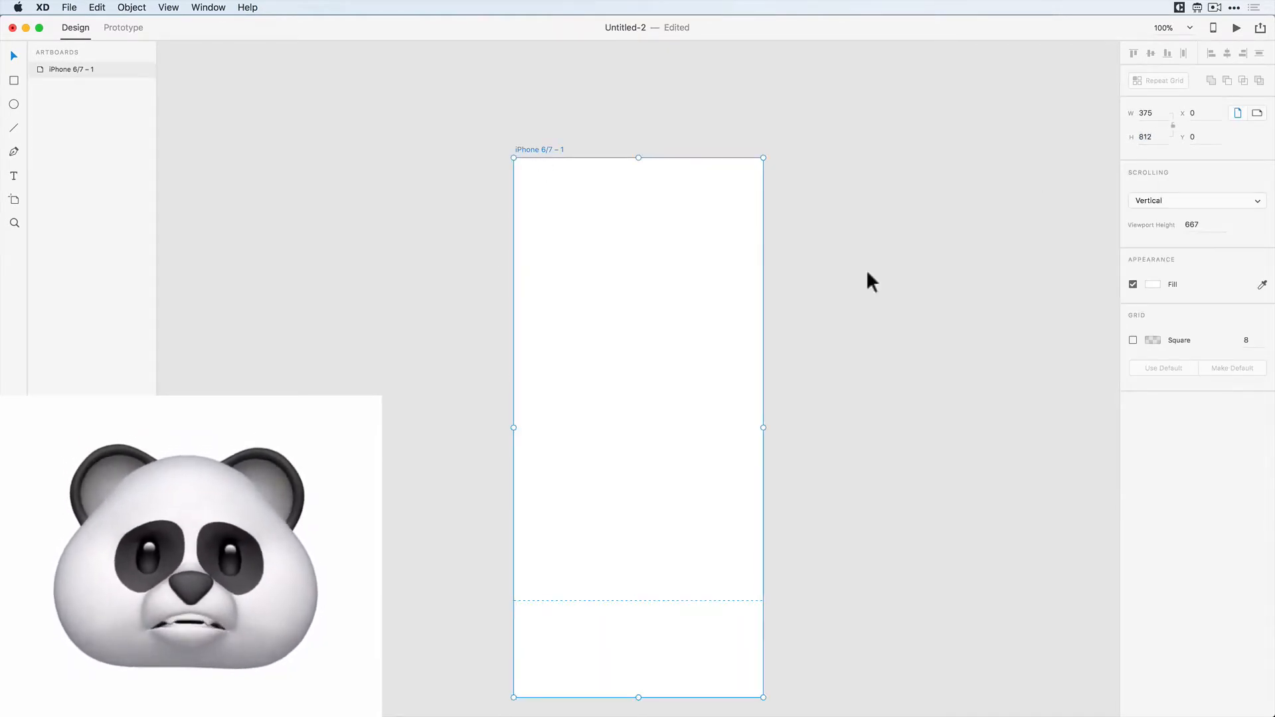
# - Set the artboard's scrolling viewport height to 812 so it matches the artboard height
pyautogui.scroll(-3, 707, 332)
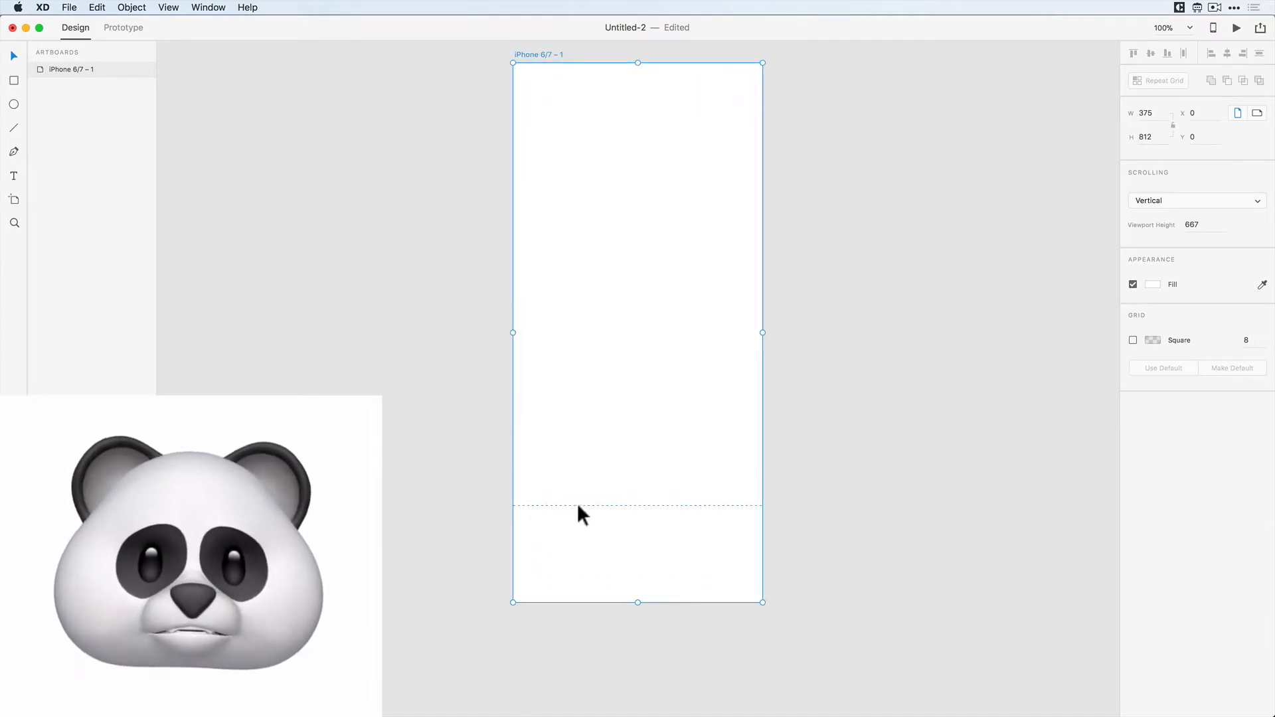
pyautogui.doubleClick(1200, 224)
pyautogui.write('812')
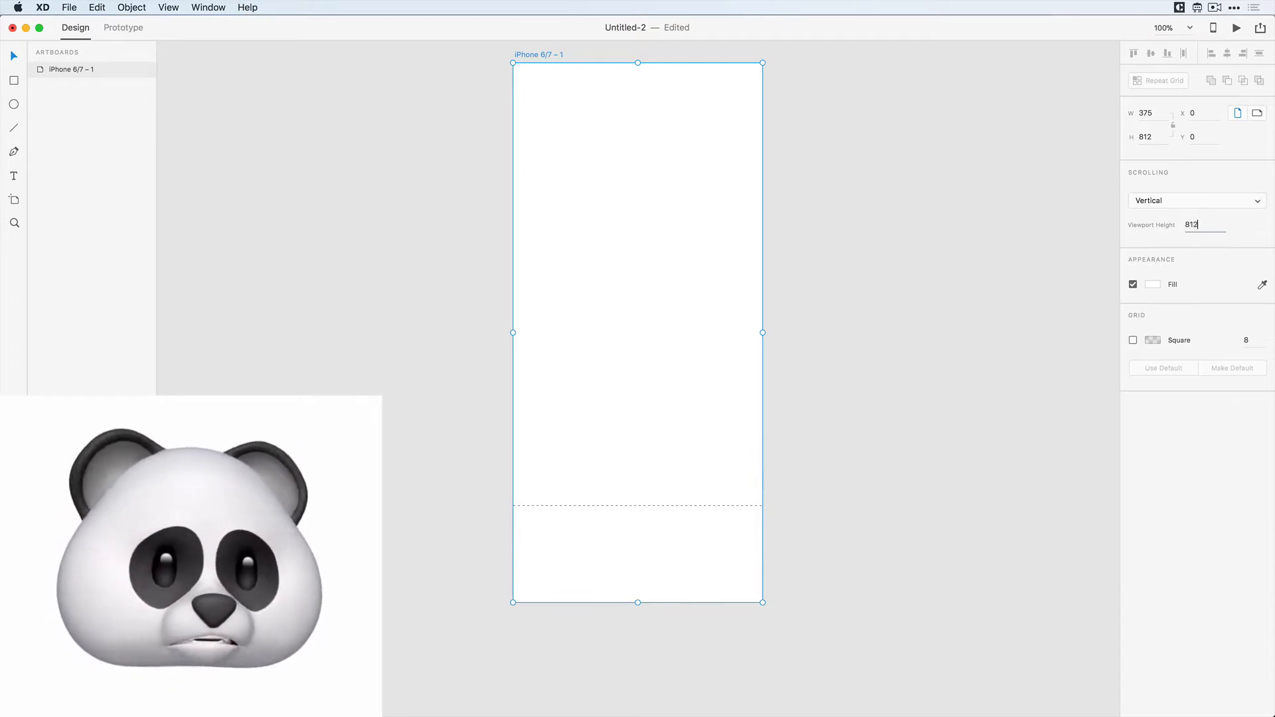
pyautogui.press('Return')
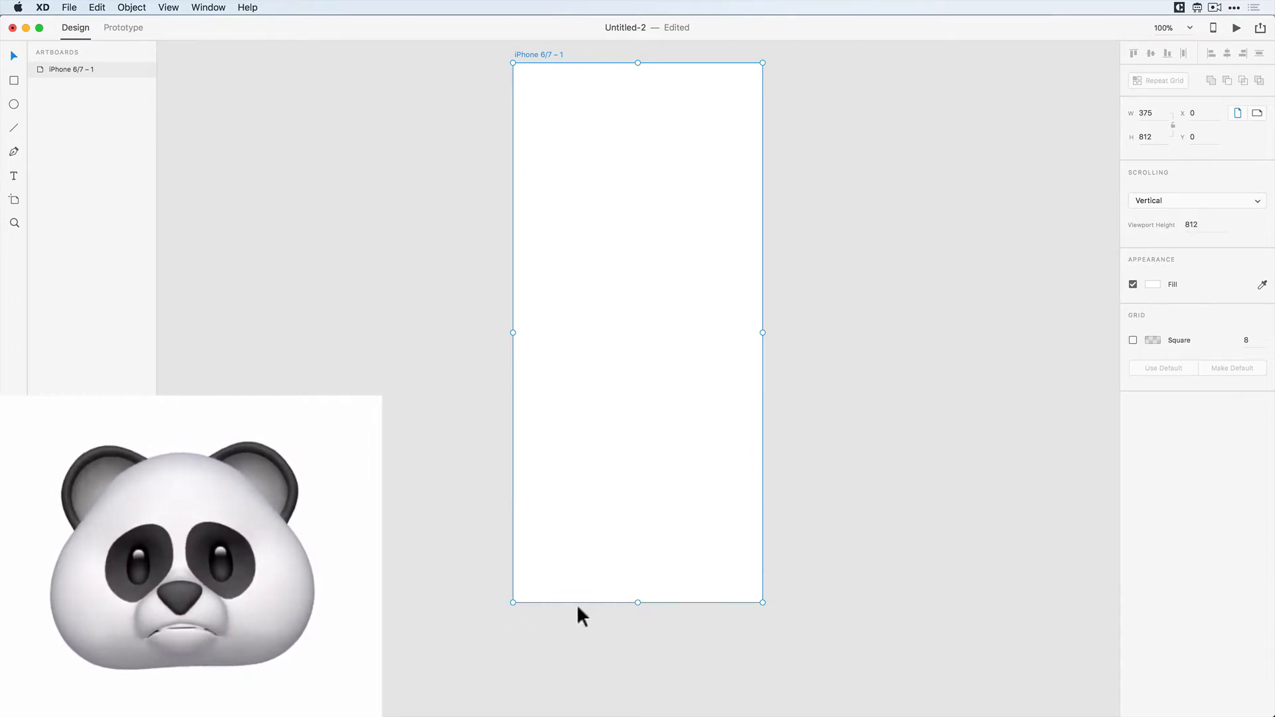
pyautogui.click(447, 127)
pyautogui.hscroll(-1, 447, 127)
pyautogui.scroll(1, 447, 127)
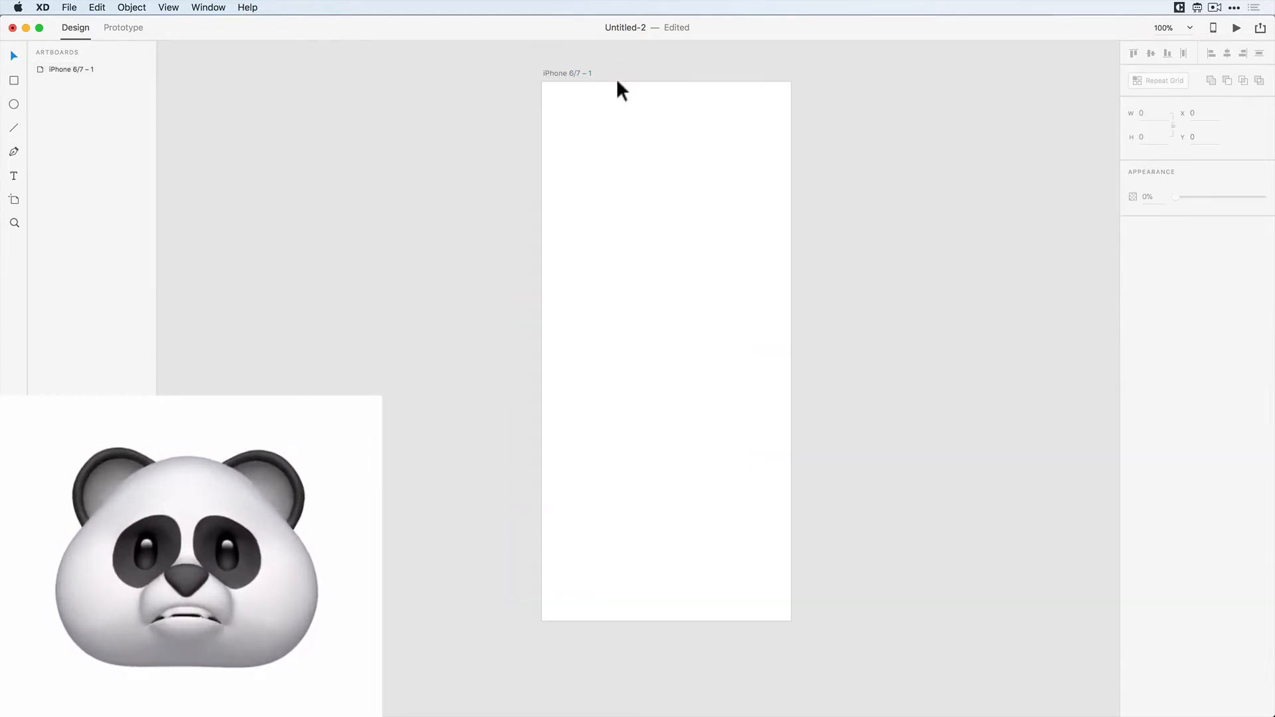
pyautogui.click(577, 71)
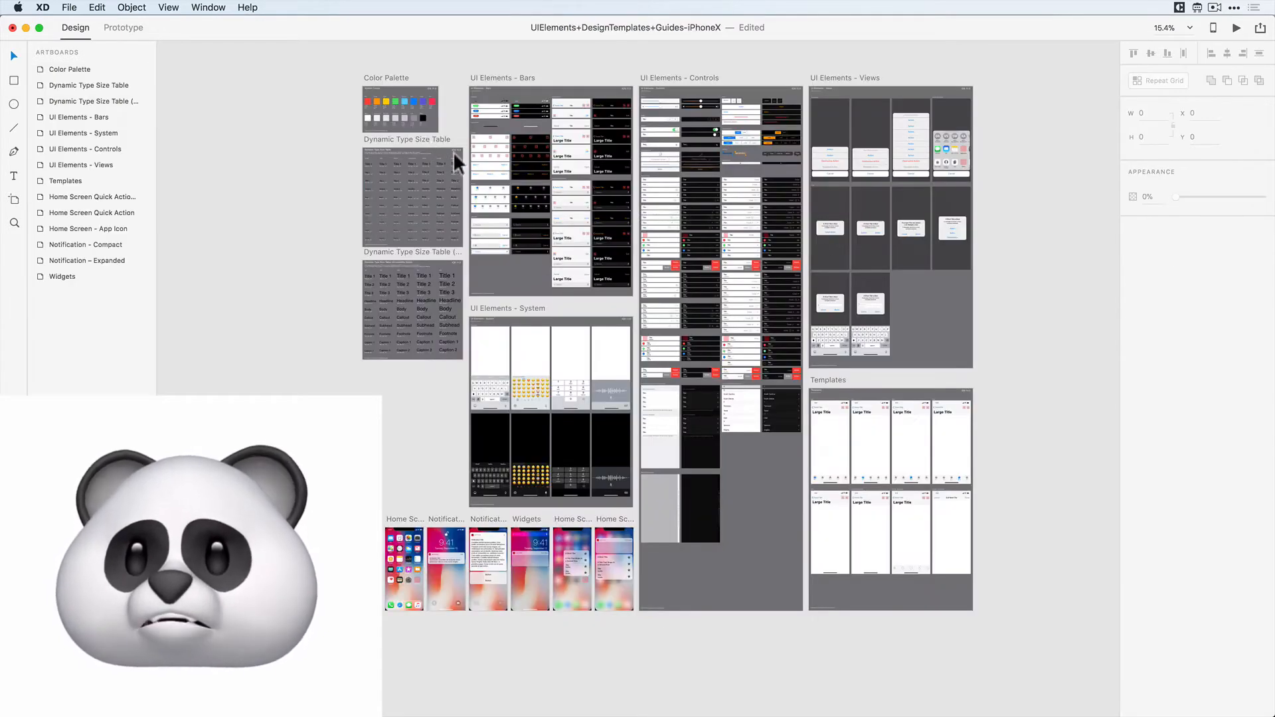
# - Copy the Status Bar Dark element from the UI Elements - Bars artboard in the iPhone X UI kit document
pyautogui.press('z')
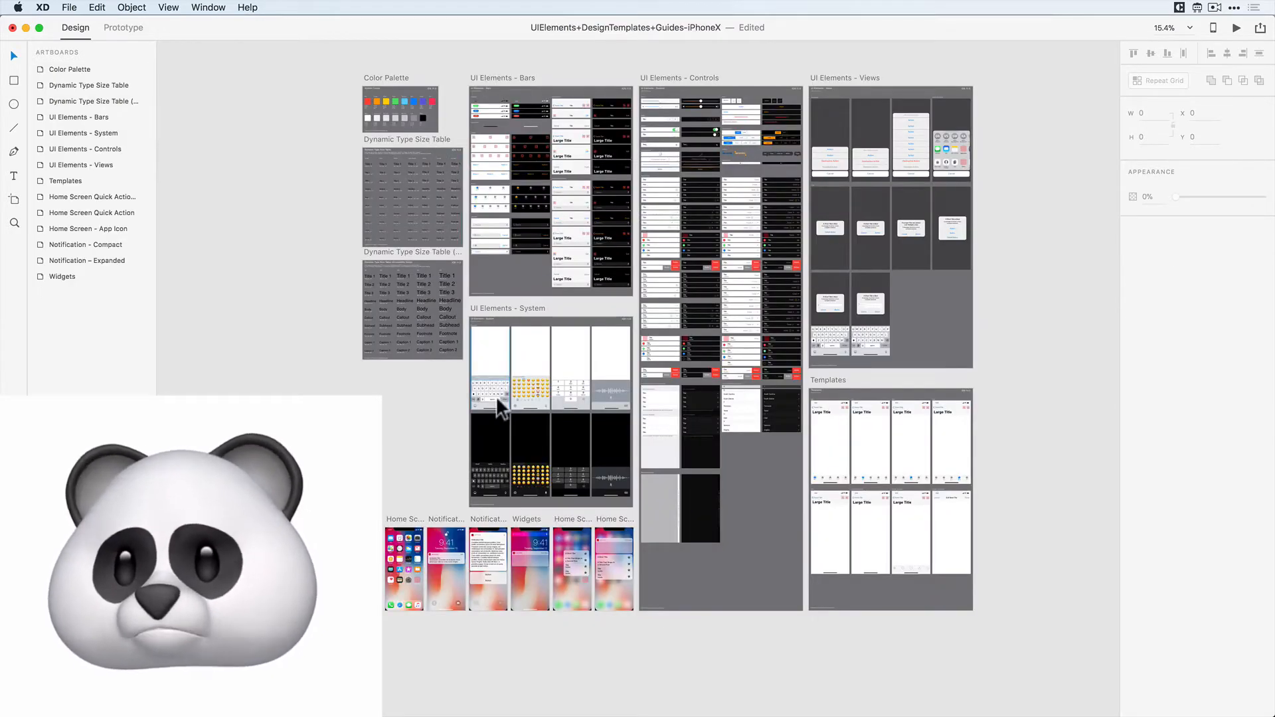
pyautogui.moveTo(475, 77); pyautogui.dragTo(653, 172)
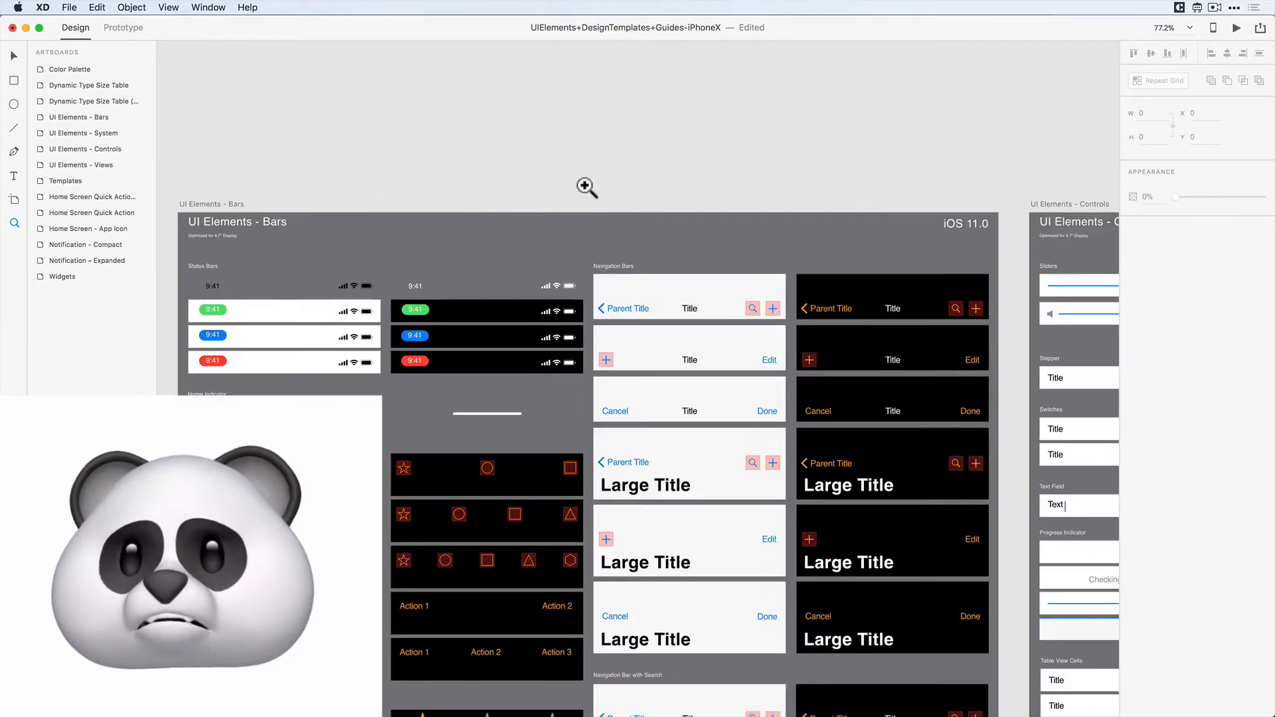
pyautogui.press('a')
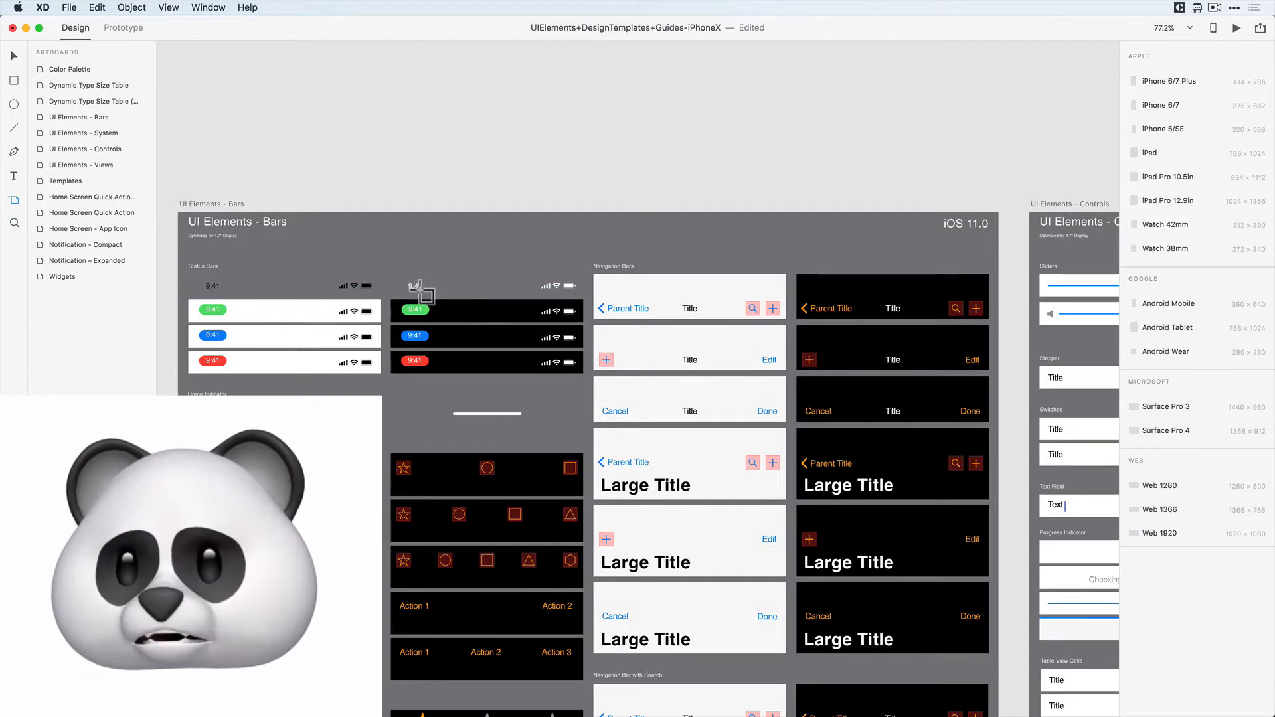
pyautogui.press('v')
pyautogui.click(417, 291)
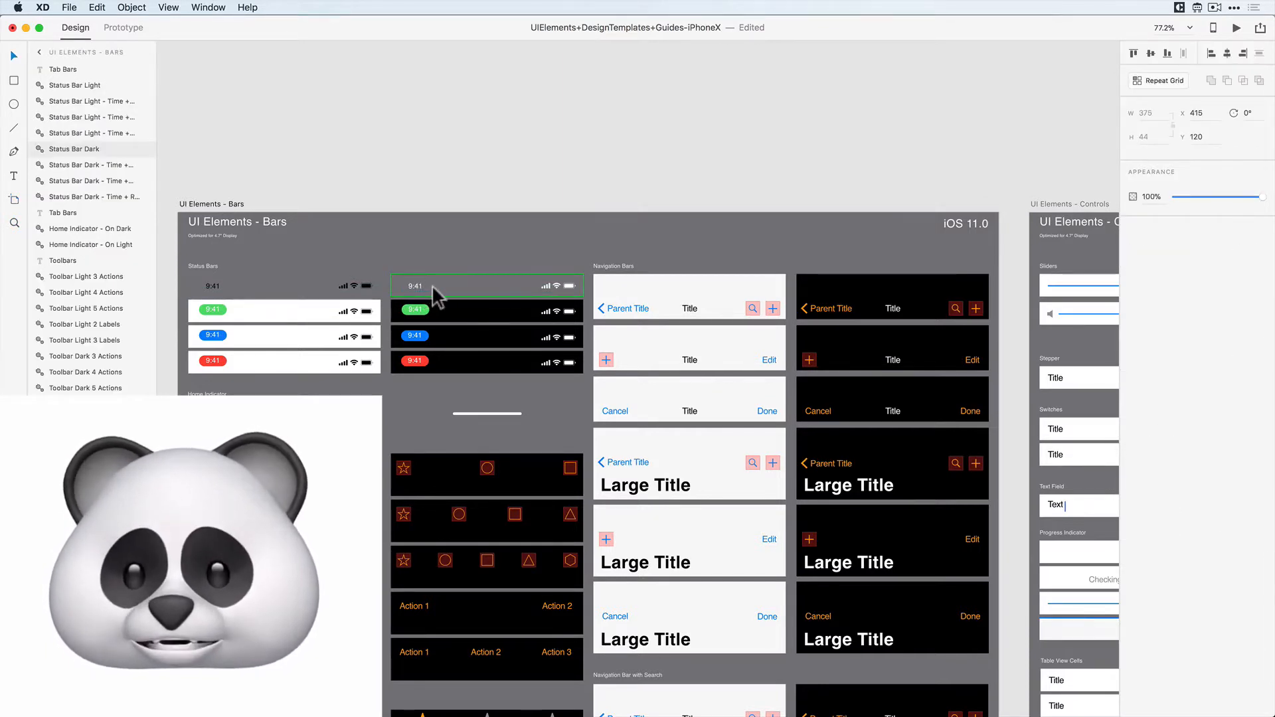
pyautogui.press('super+c')
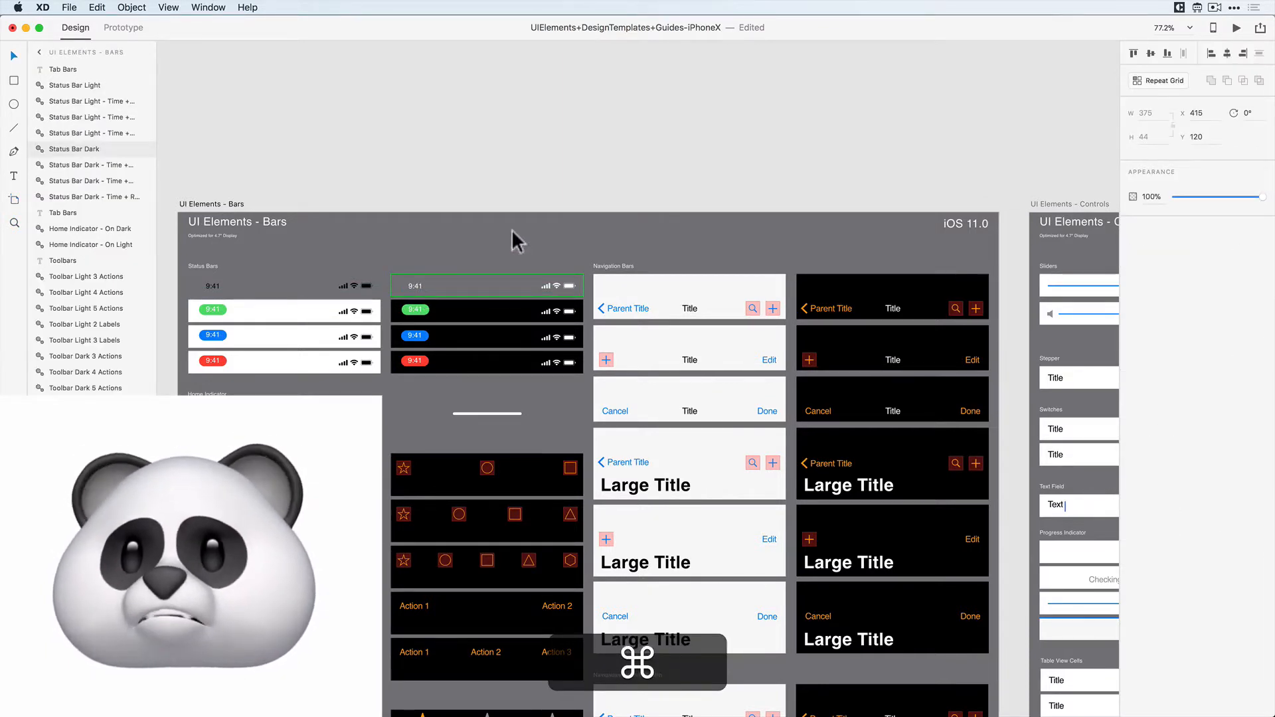
# - Switch to the Untitled-2 document and paste the copied status bar into the iPhone 6/7 artboard
pyautogui.press('super+grave')
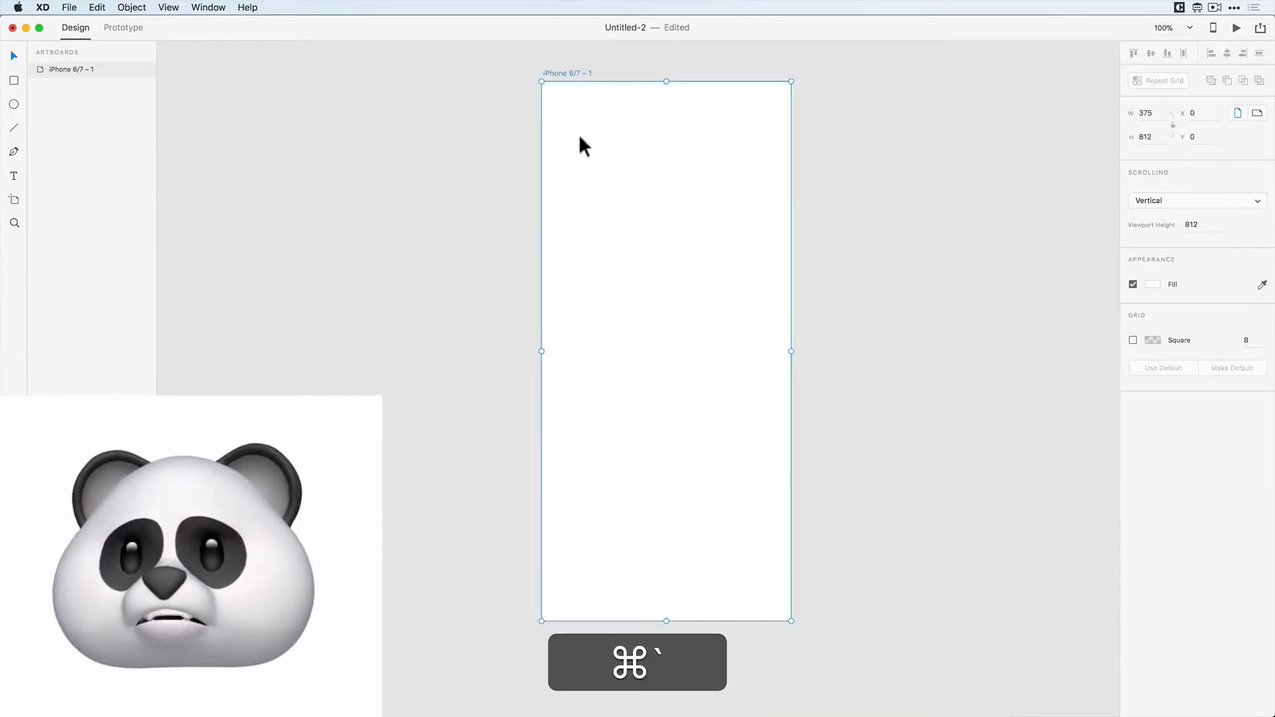
pyautogui.click(575, 66)
pyautogui.press('super+v')
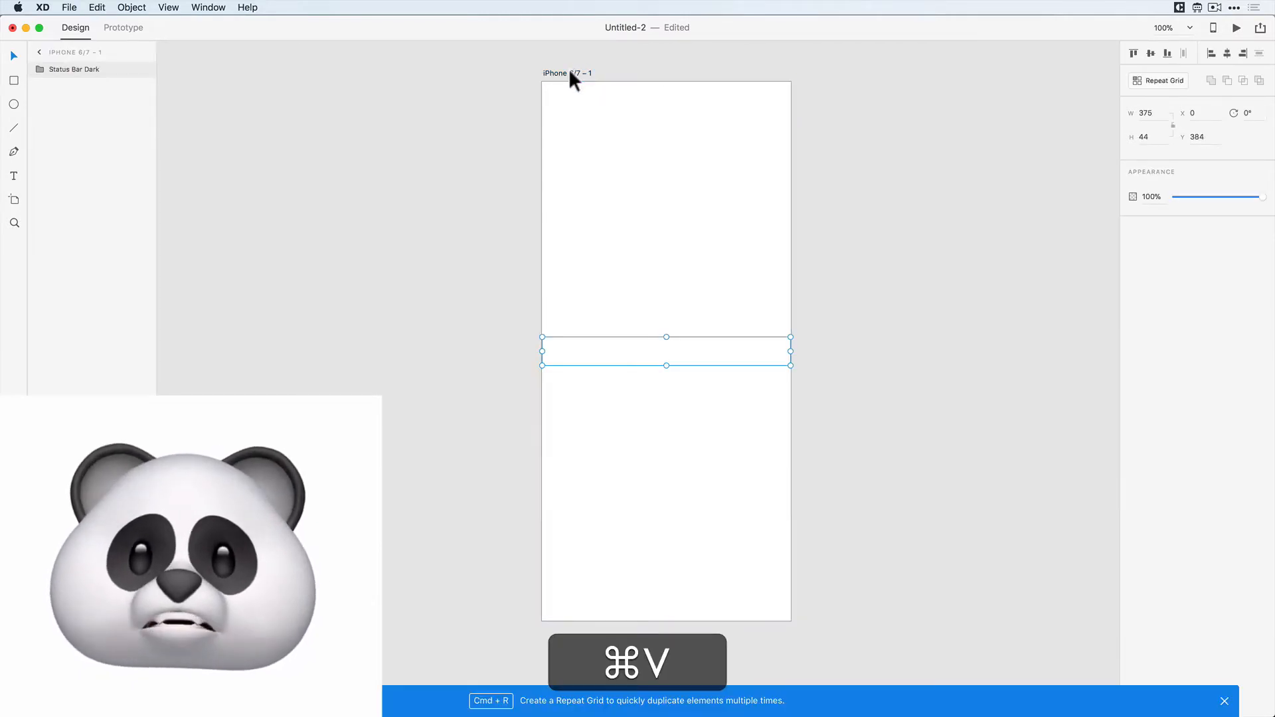
# - Move the pasted status bar up to the top edge of the artboard
pyautogui.moveTo(595, 352); pyautogui.dragTo(595, 166)
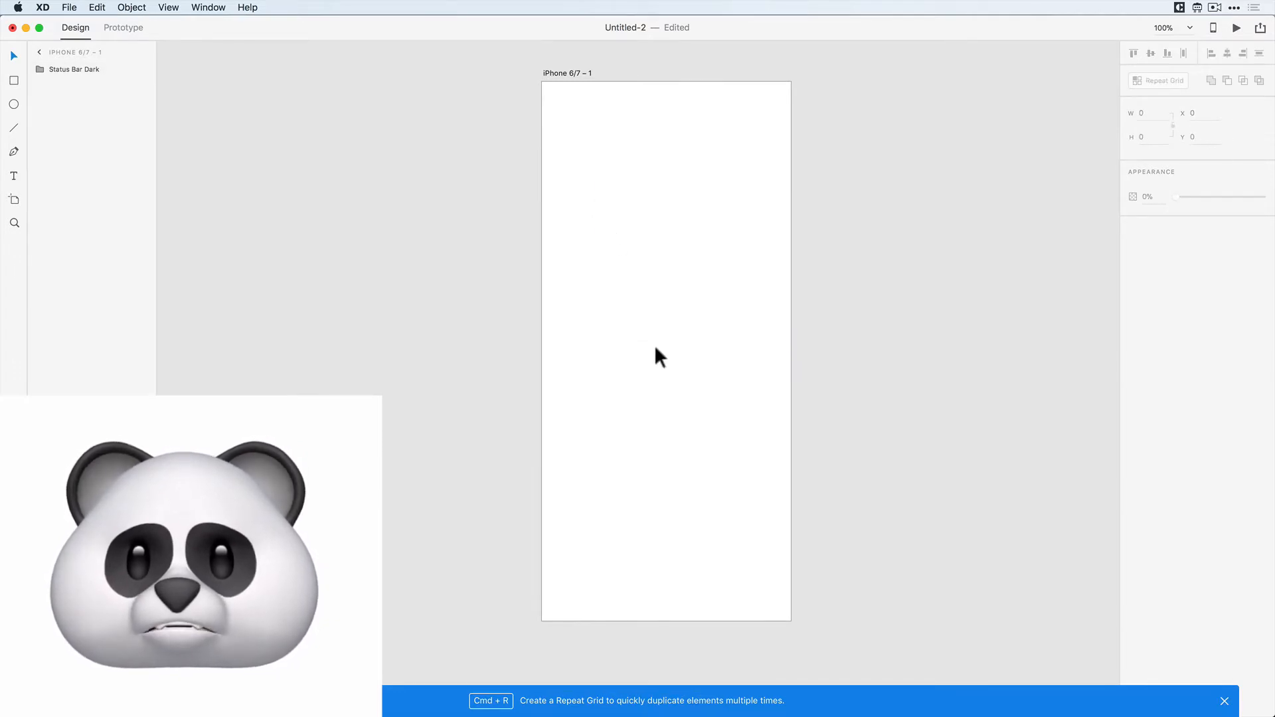
pyautogui.click(576, 351)
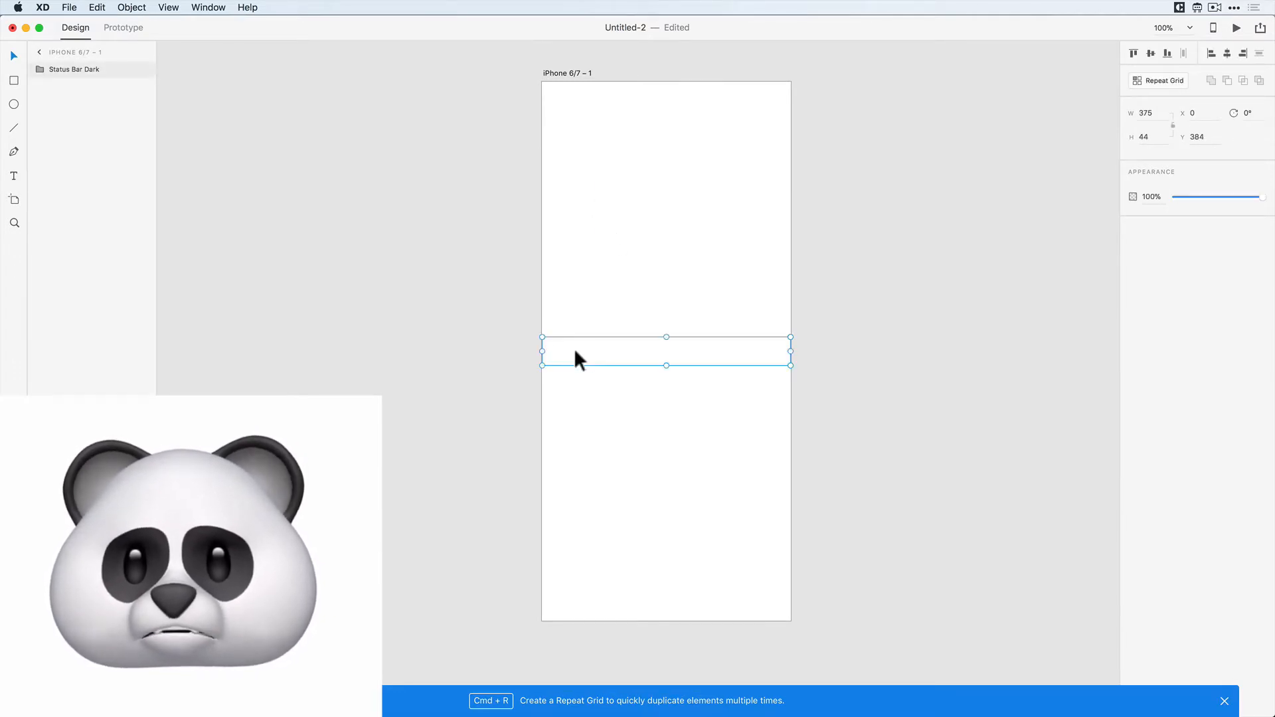
pyautogui.moveTo(575, 351); pyautogui.dragTo(574, 95)
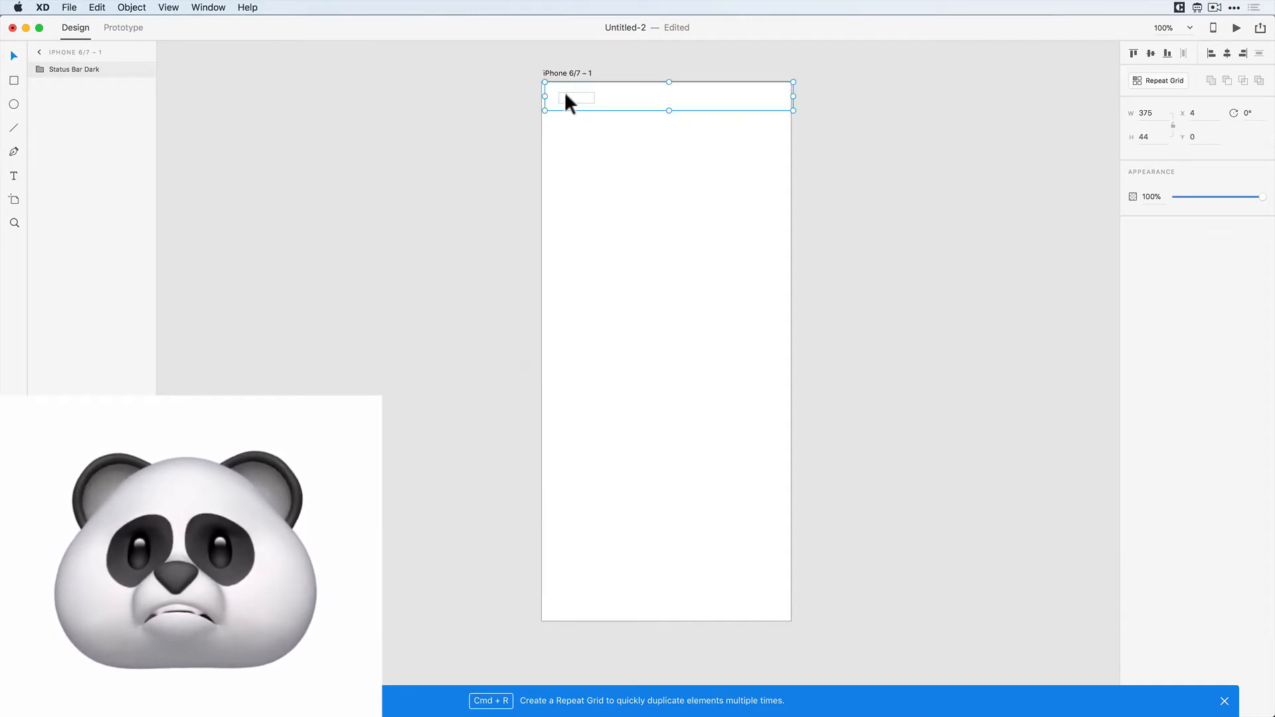
# - Fill the artboard with solid black, #000000
pyautogui.click(584, 74)
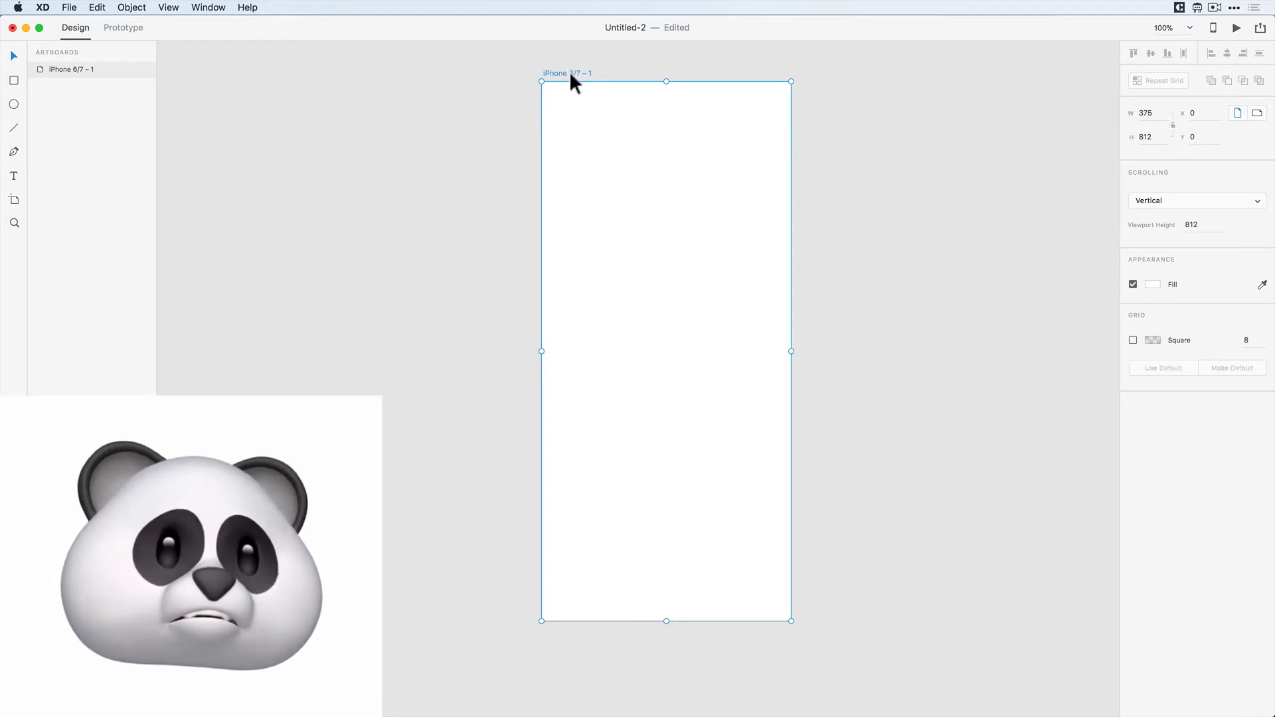
pyautogui.click(1153, 284)
pyautogui.moveTo(1035, 292); pyautogui.dragTo(956, 358)
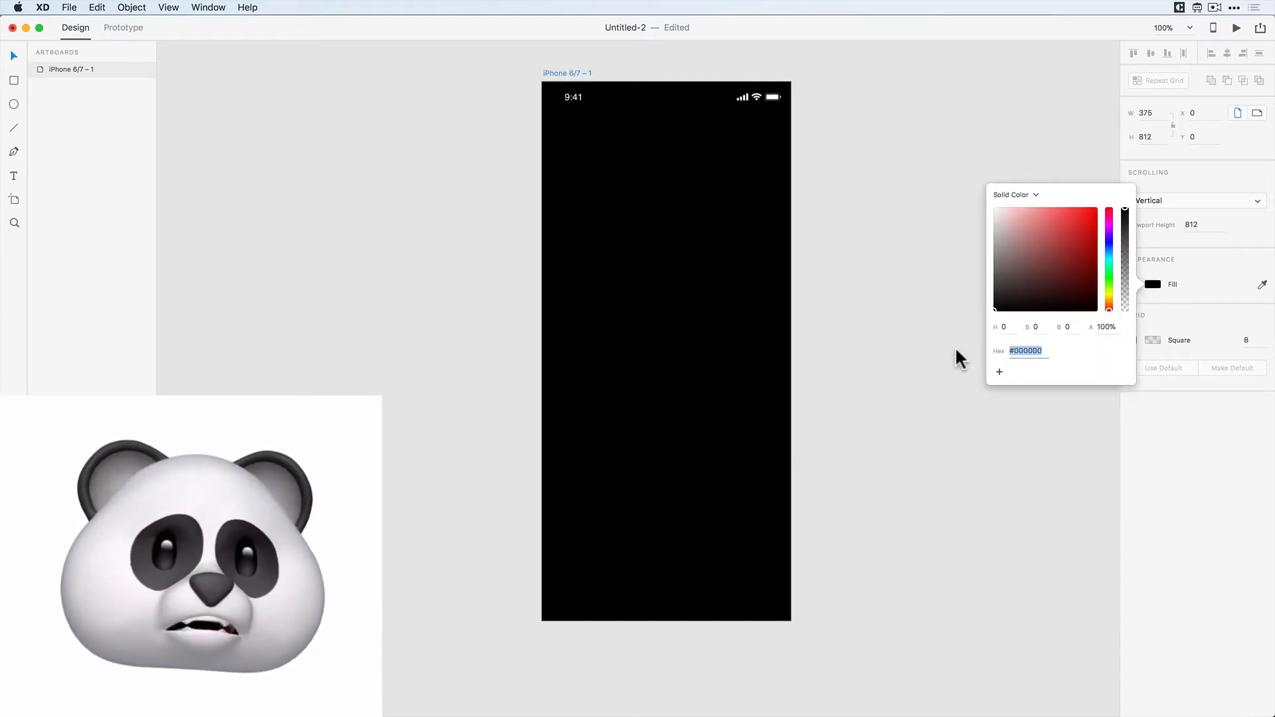
pyautogui.click(925, 330)
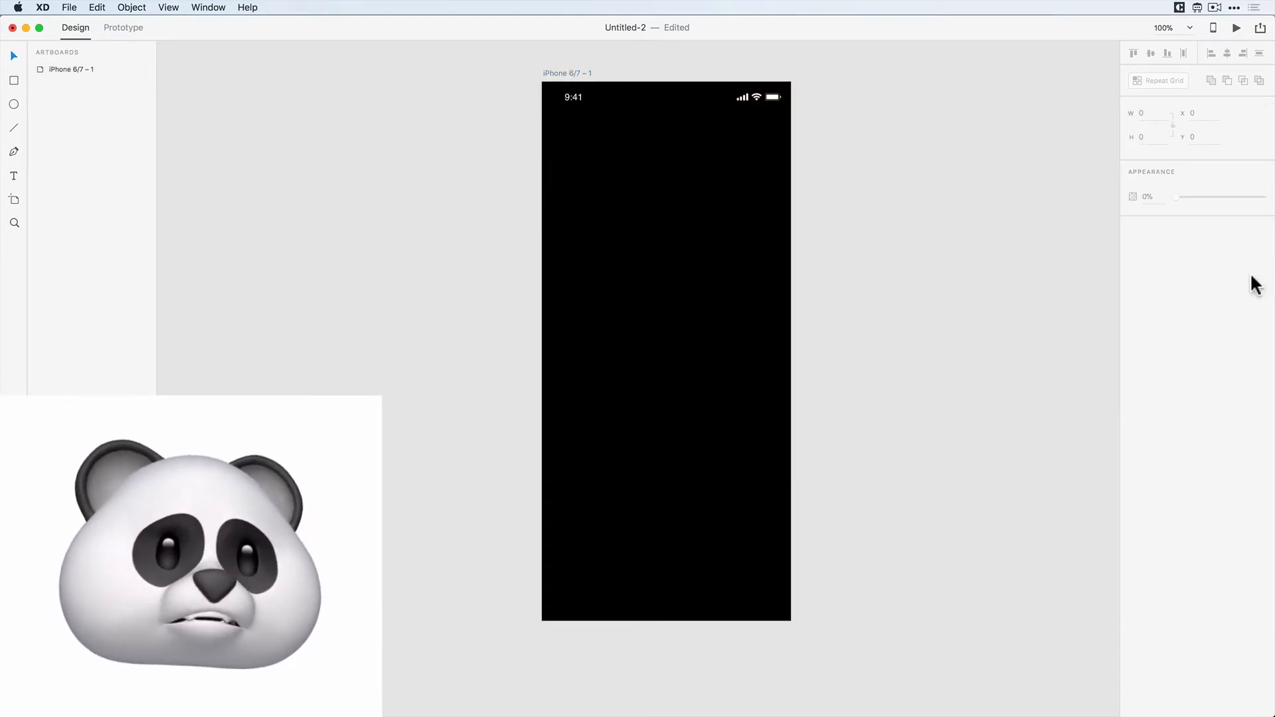
# - Change the artboard's fill to a solid dark grey
pyautogui.click(563, 74)
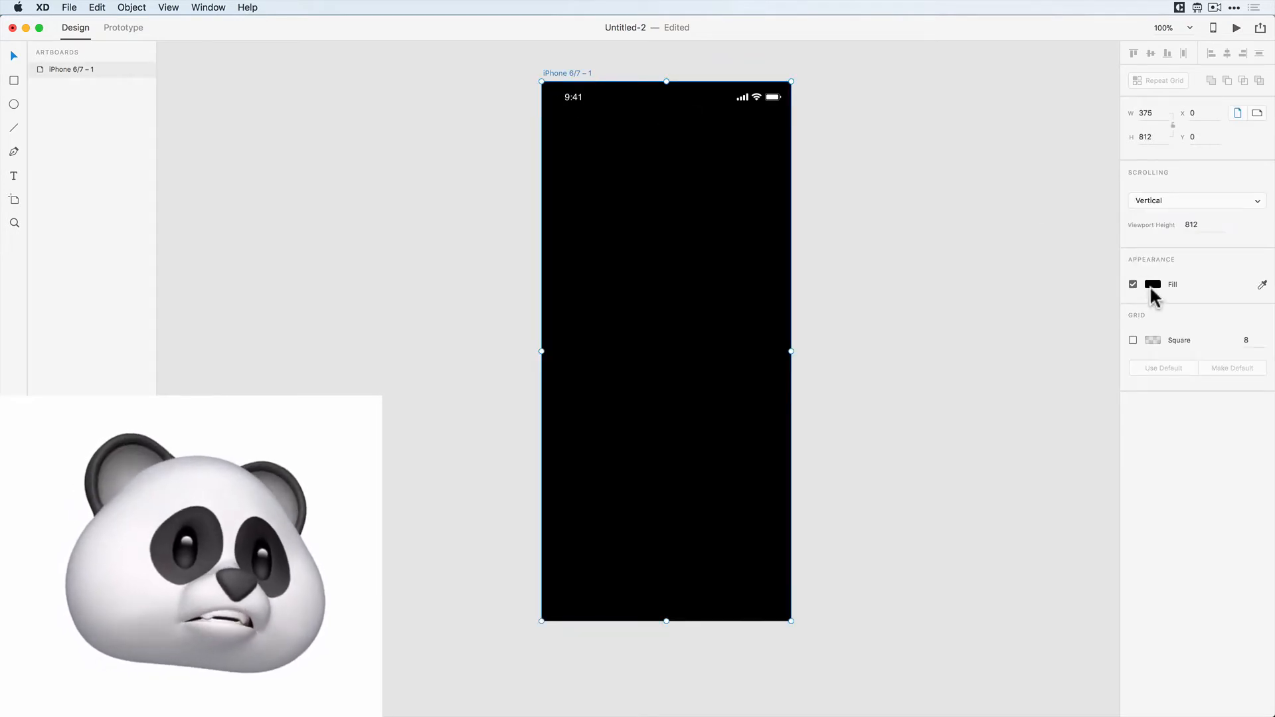
pyautogui.click(1153, 284)
pyautogui.click(995, 291)
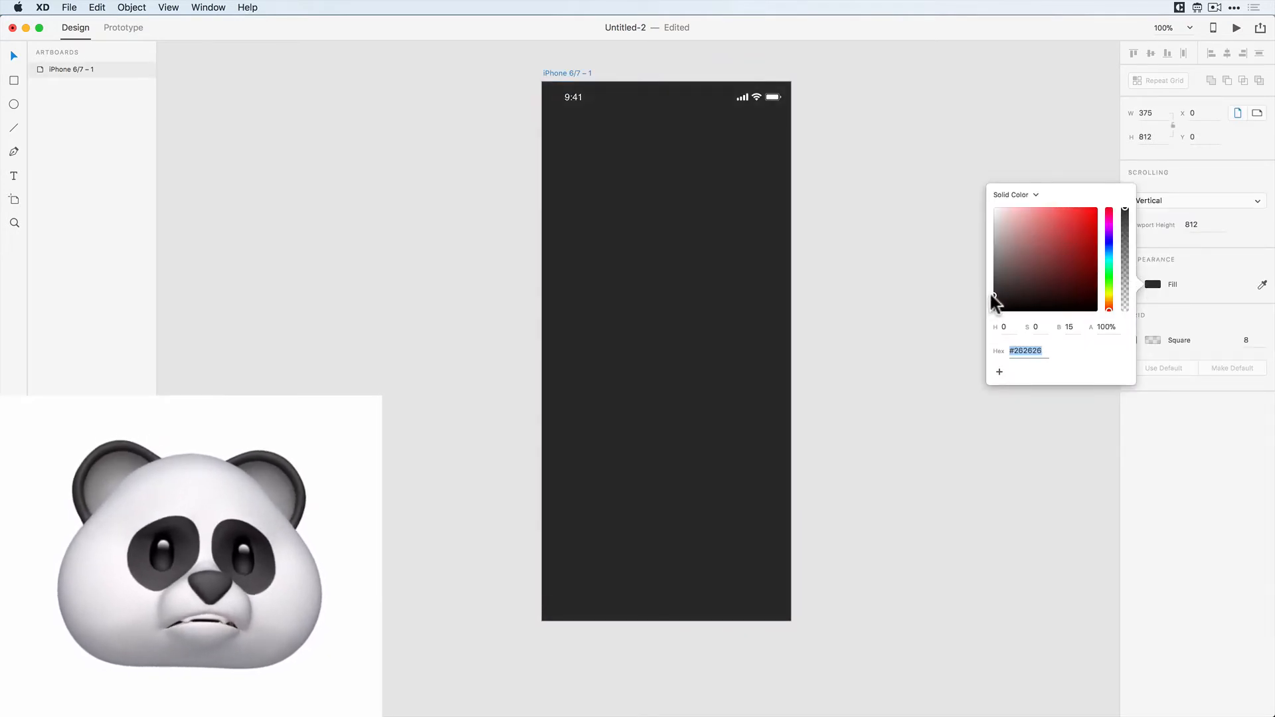
pyautogui.click(885, 255)
# - Switch to the UI kit document and copy the Display Shape group from the Notification – Expanded artboard
pyautogui.press('super')
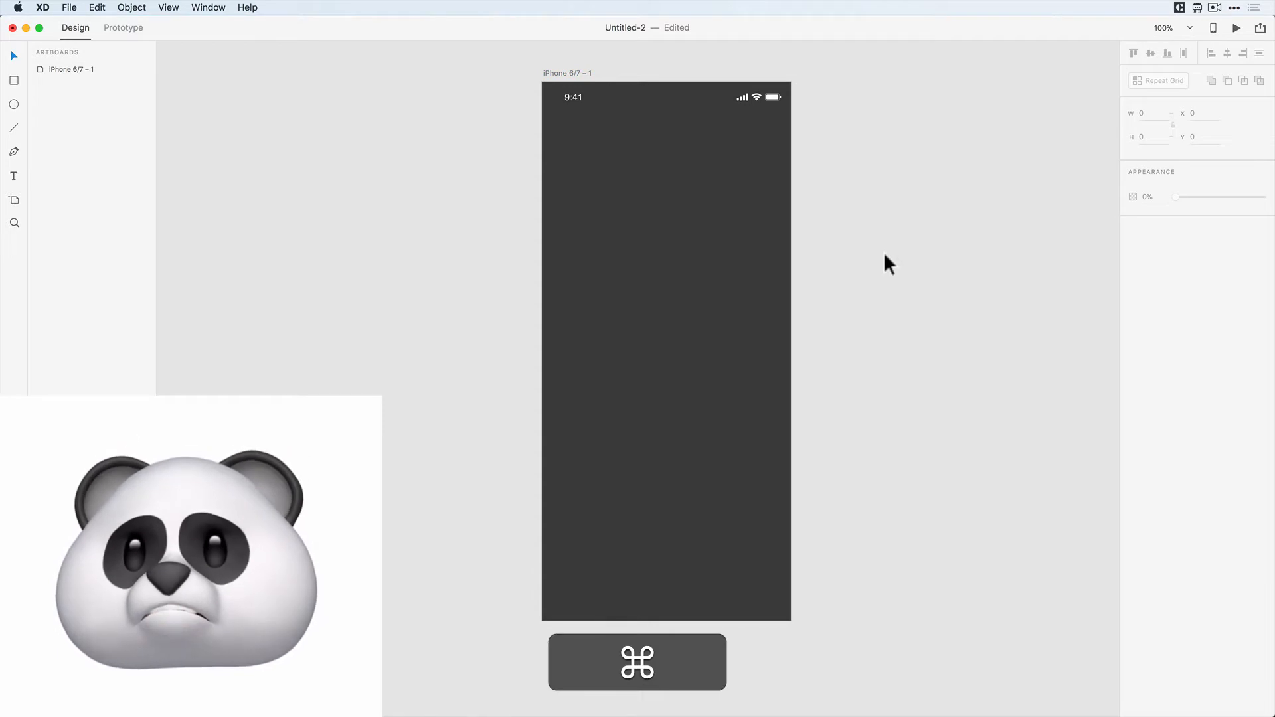
pyautogui.press('super+grave')
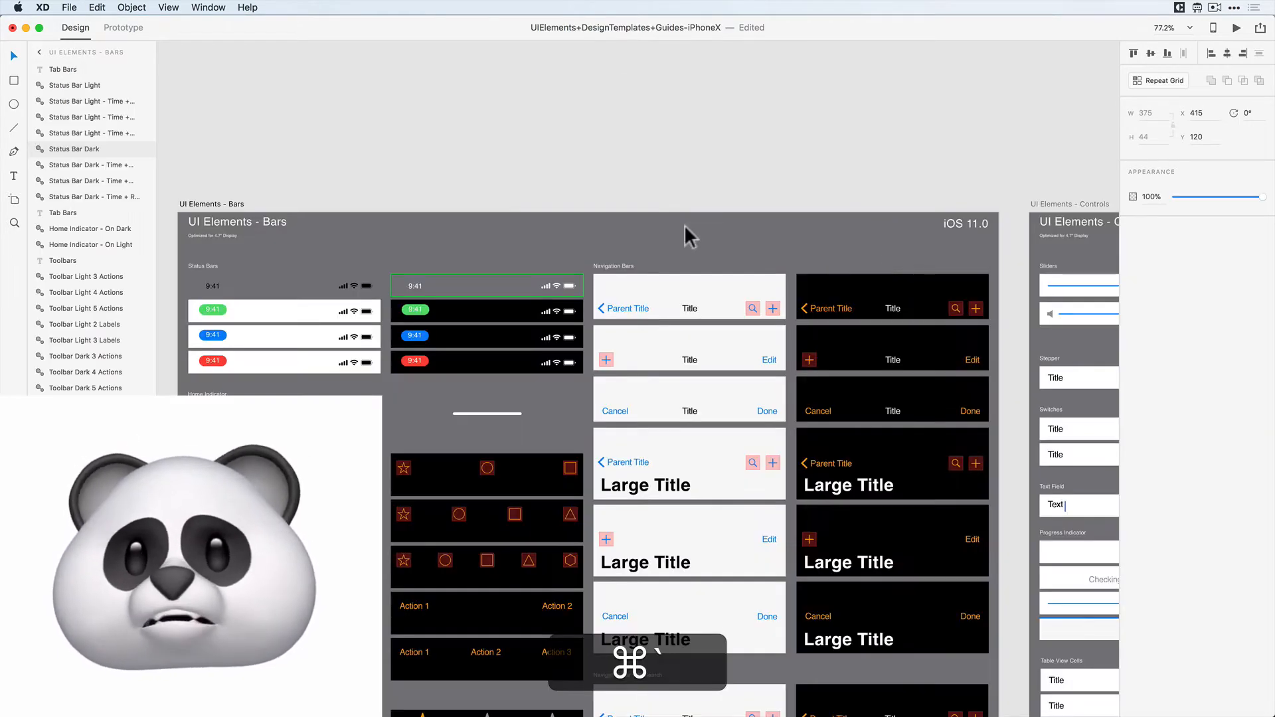
pyautogui.scroll(-8, 682, 225)
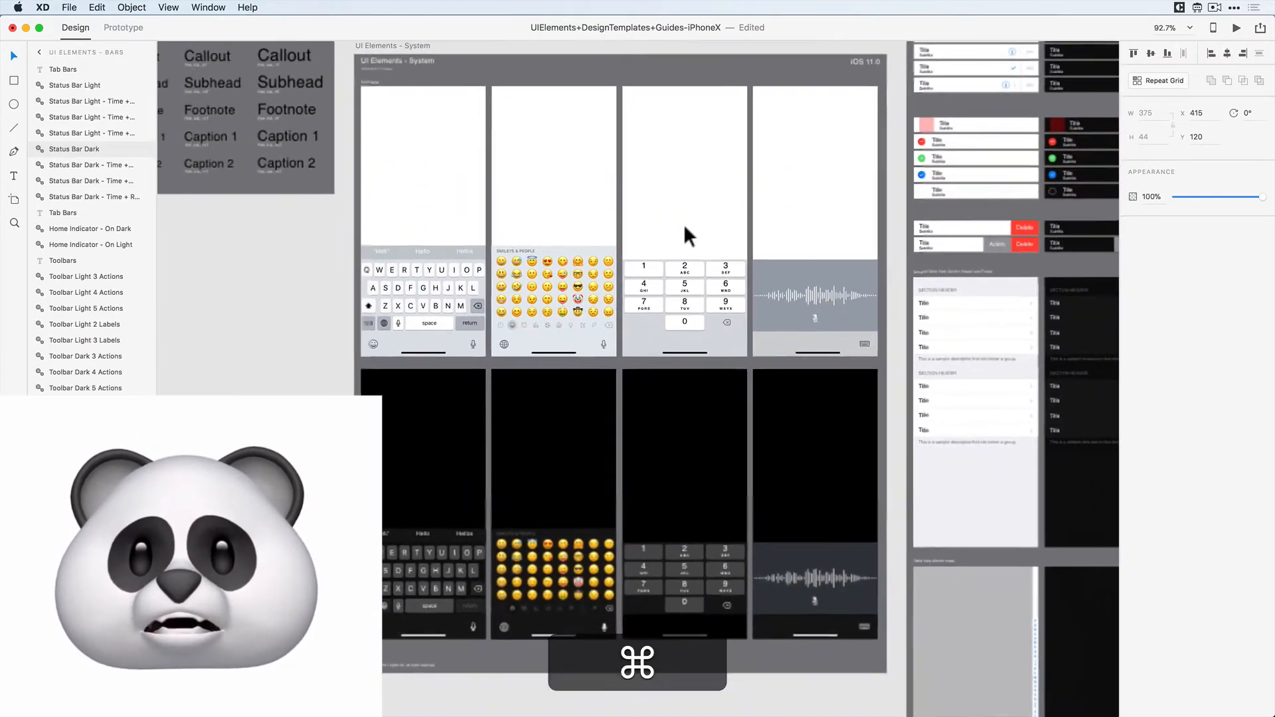
pyautogui.scroll(-3, 683, 225)
pyautogui.scroll(-5, 684, 224)
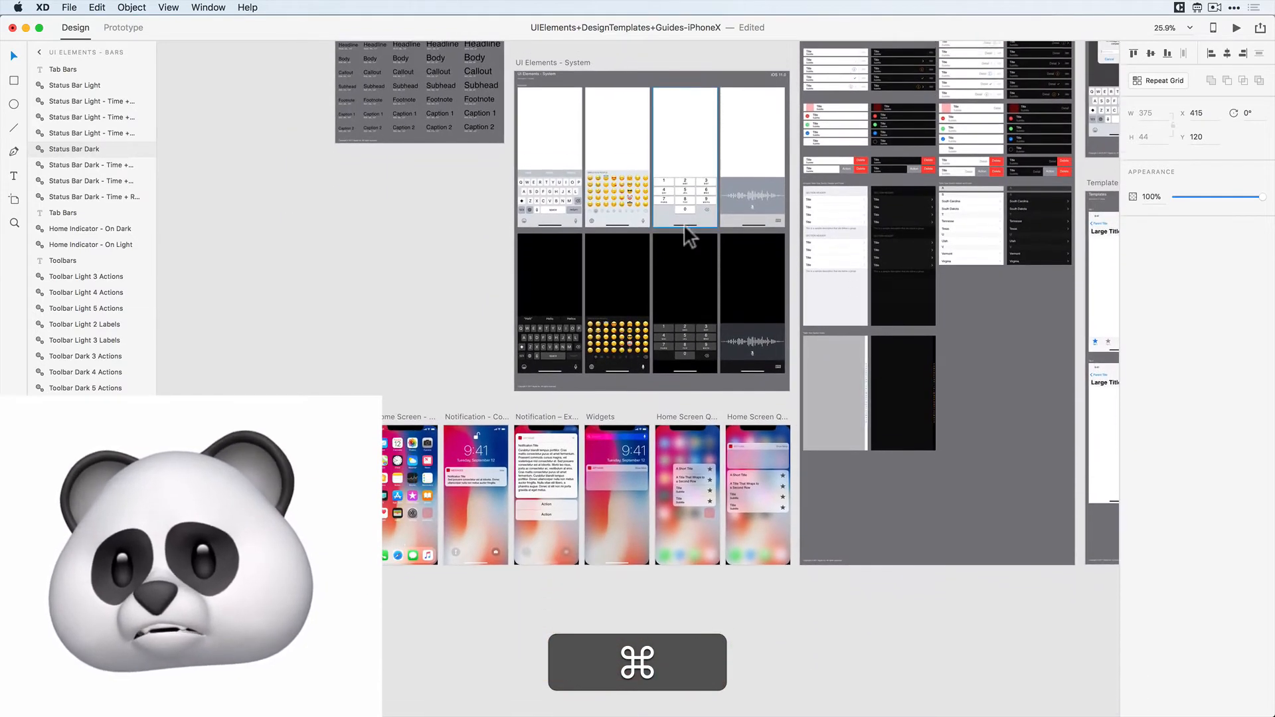
pyautogui.click(536, 388)
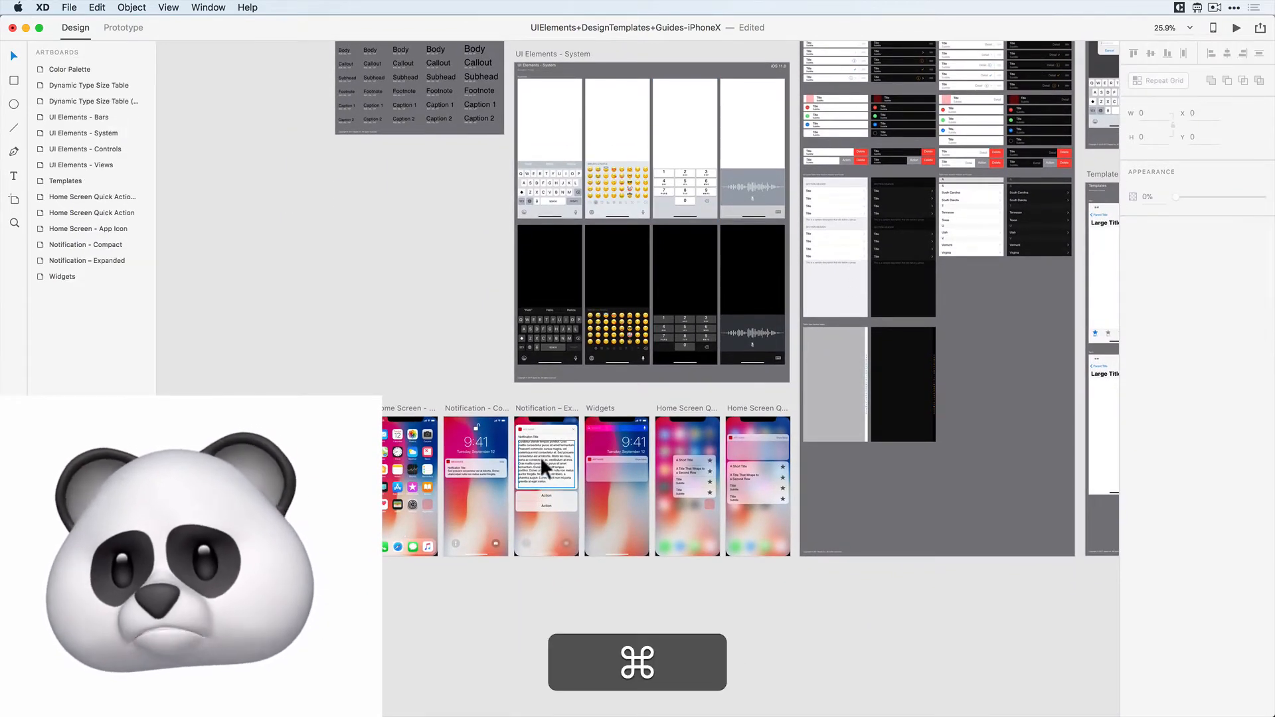
pyautogui.scroll(2, 540, 456)
pyautogui.scroll(4, 540, 456)
pyautogui.click(535, 398)
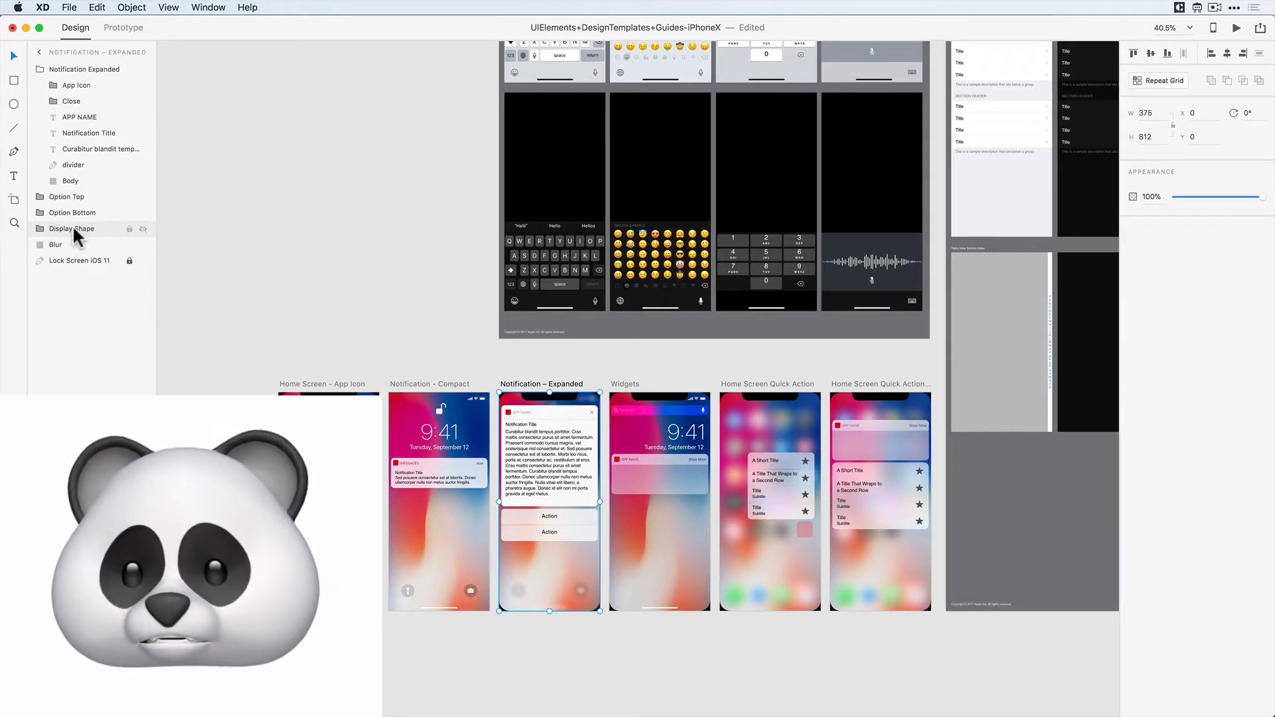
pyautogui.press('super+c')
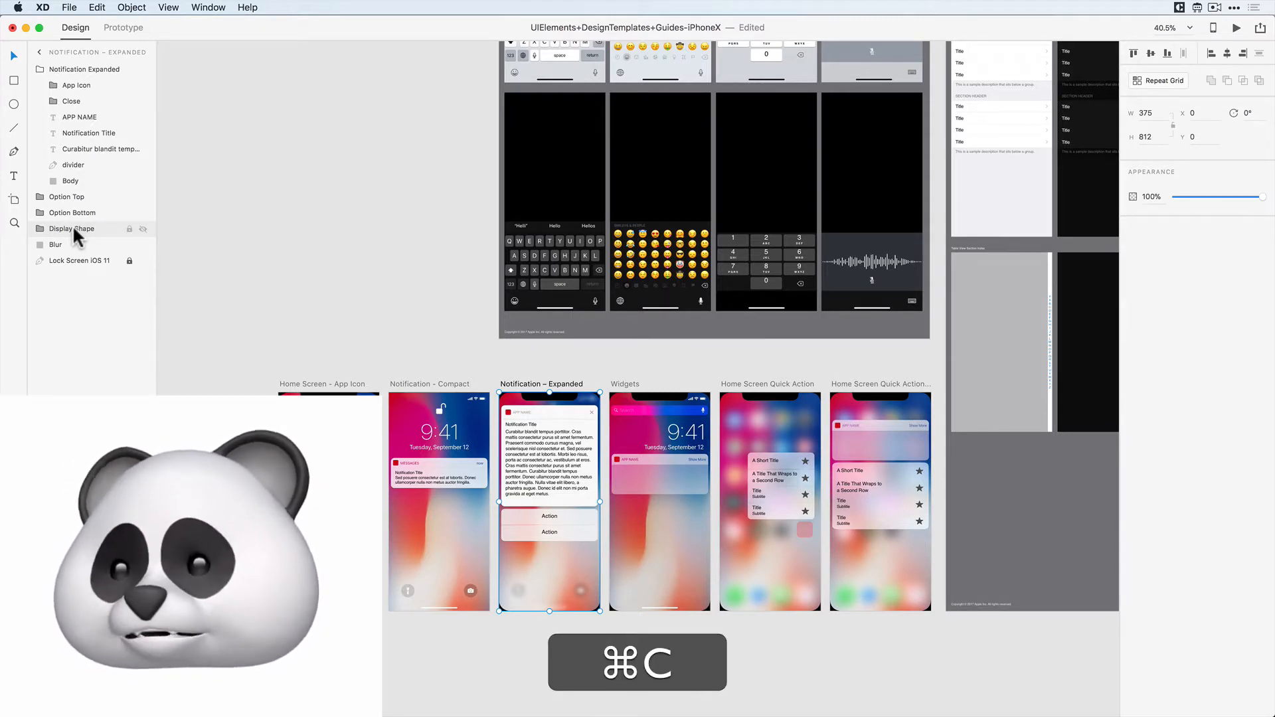
# - Switch back to the Untitled-2 document and paste the Display Shape group into the iPhone 6/7 artboard
pyautogui.press('super+grave')
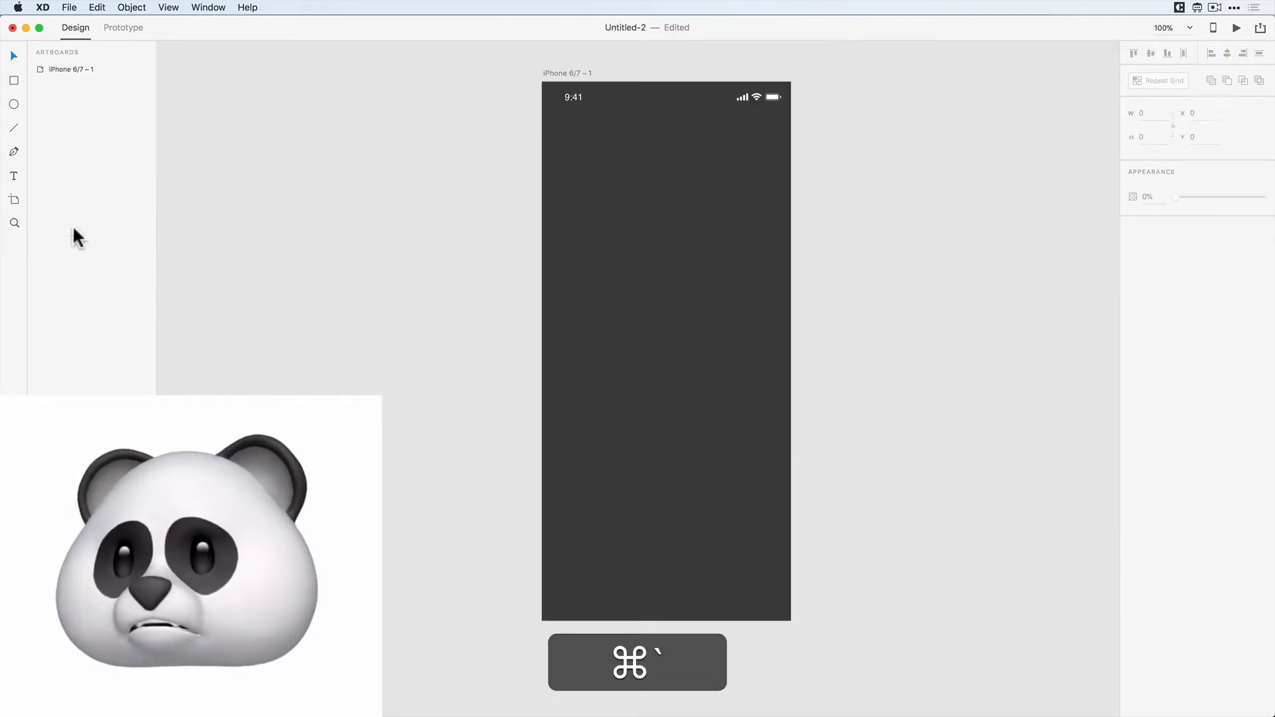
pyautogui.click(558, 73)
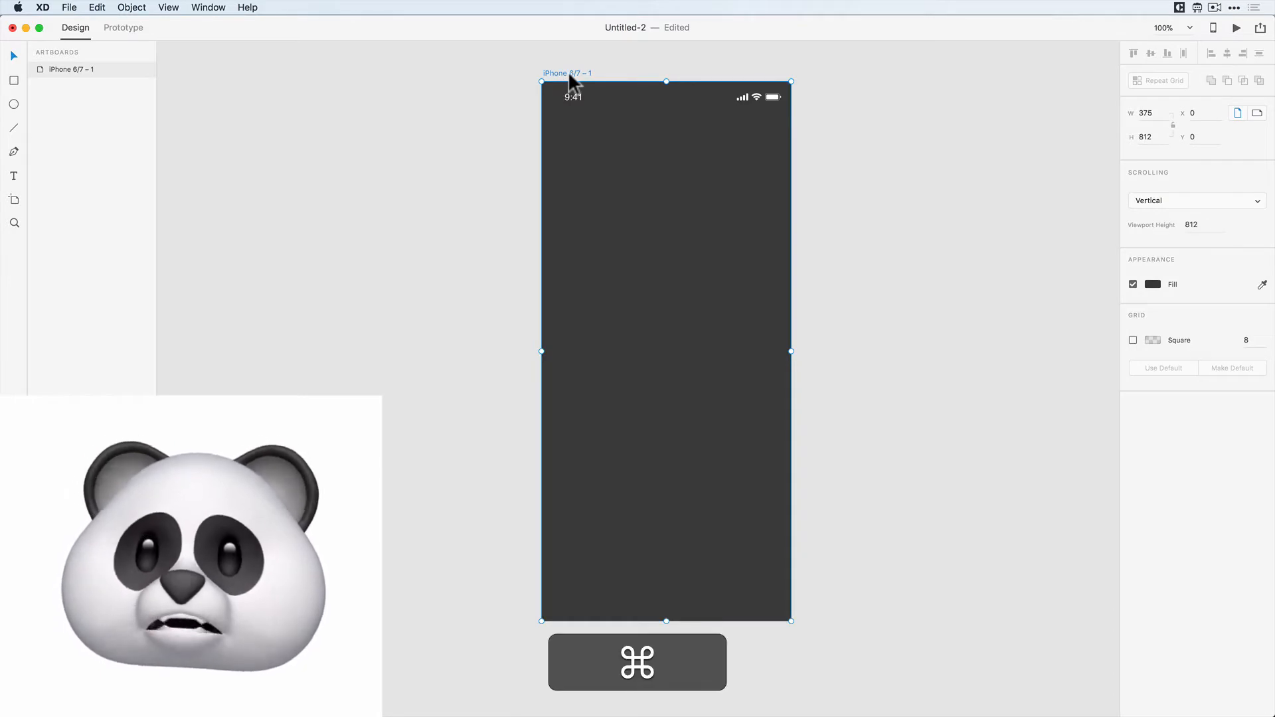
pyautogui.press('super+v')
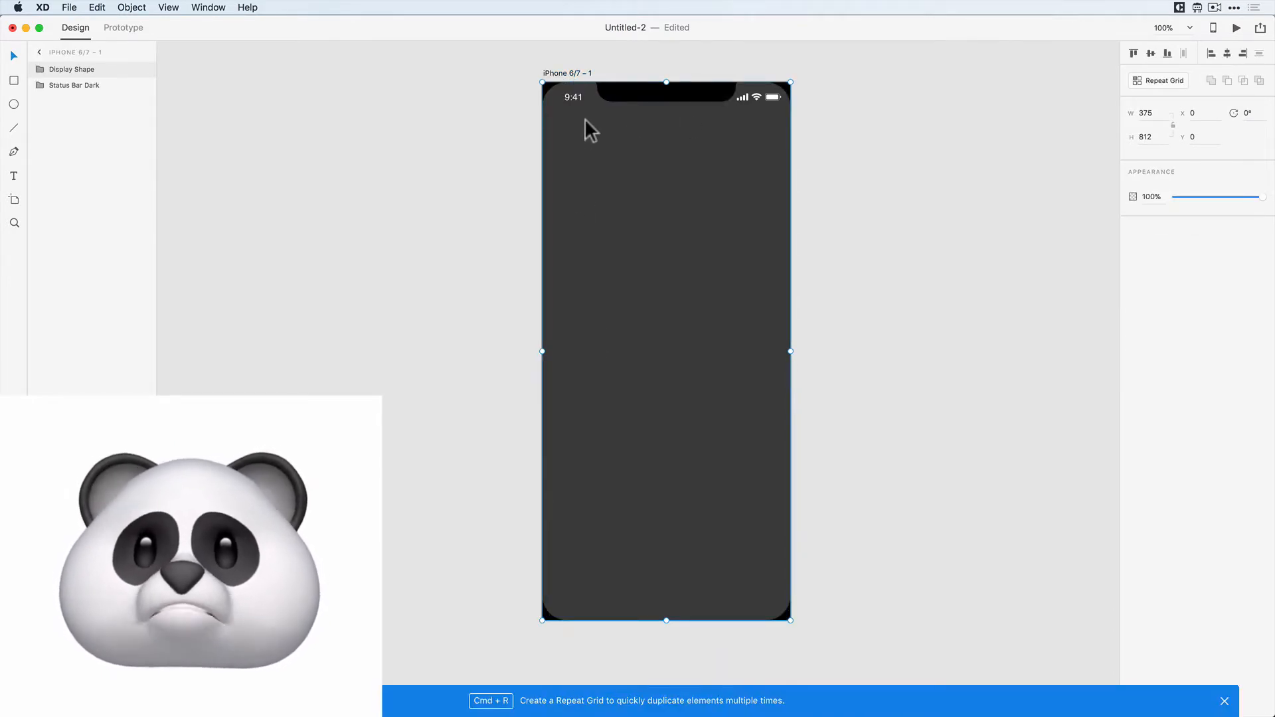
pyautogui.click(492, 114)
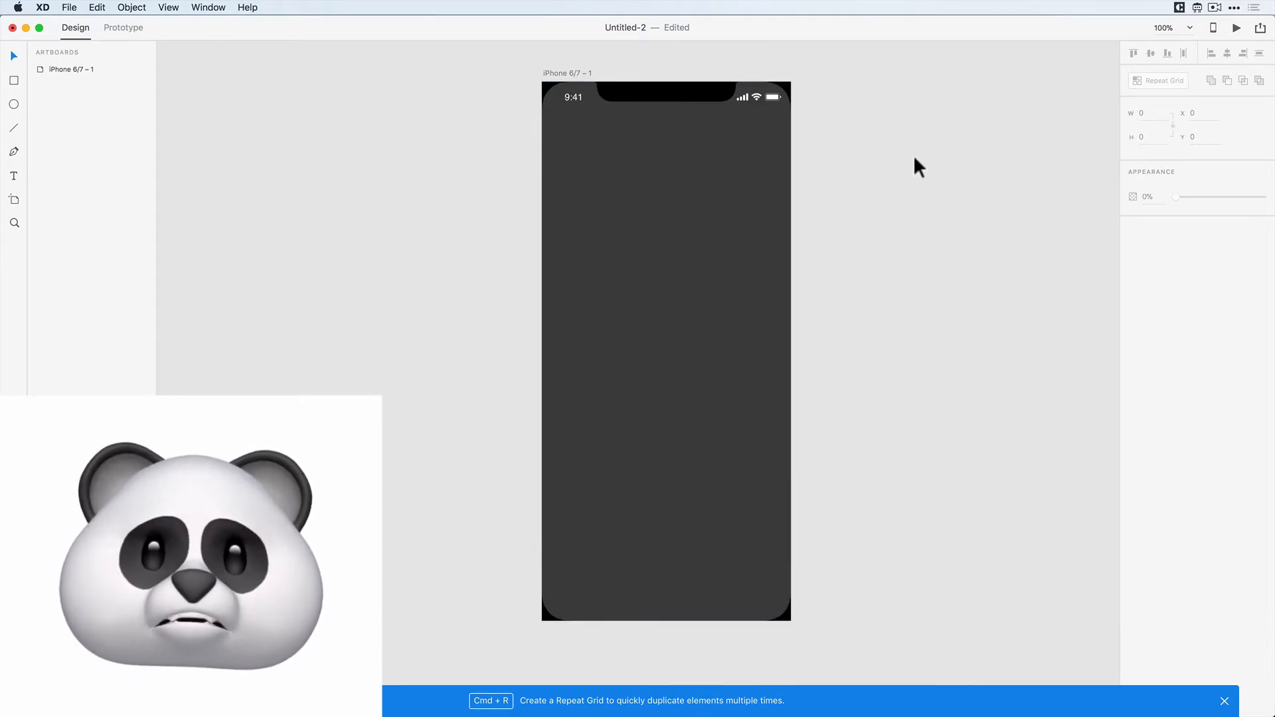
# - Return to the UI kit document and copy the Home Indicator nested inside the dark emoji keyboard
pyautogui.press('super+grave')
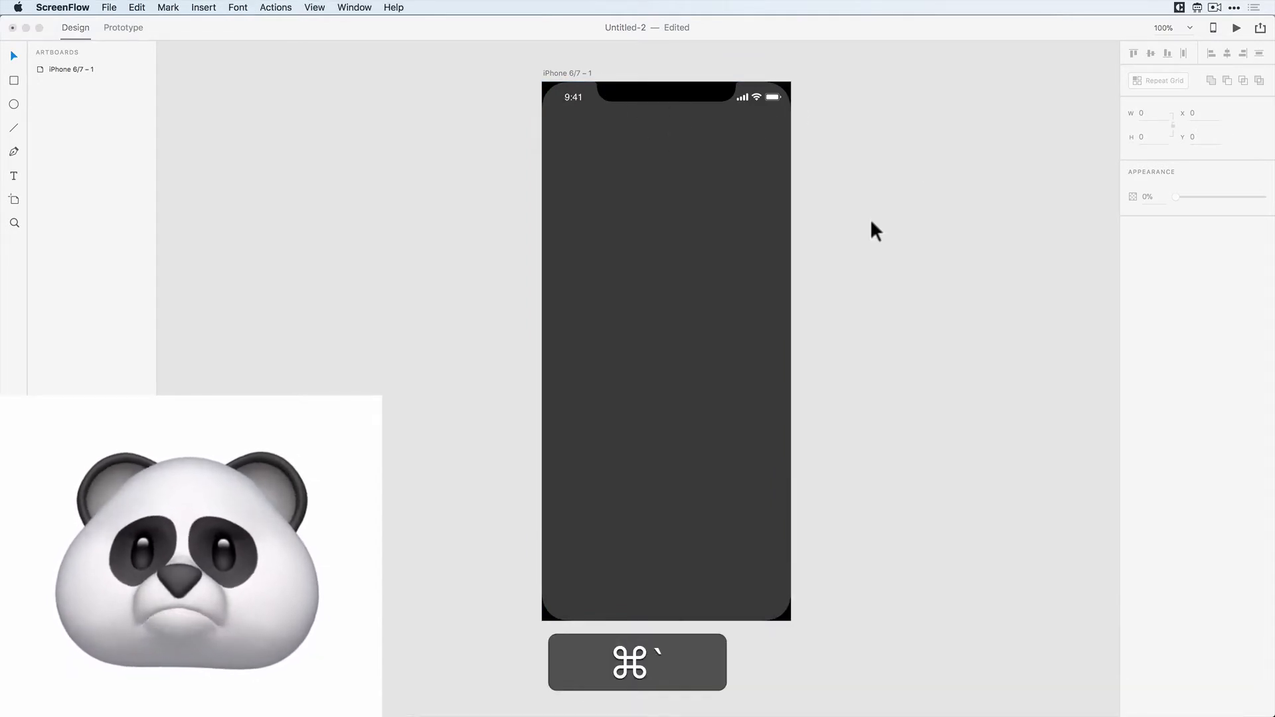
pyautogui.press('super+grave')
pyautogui.press('super+grave')
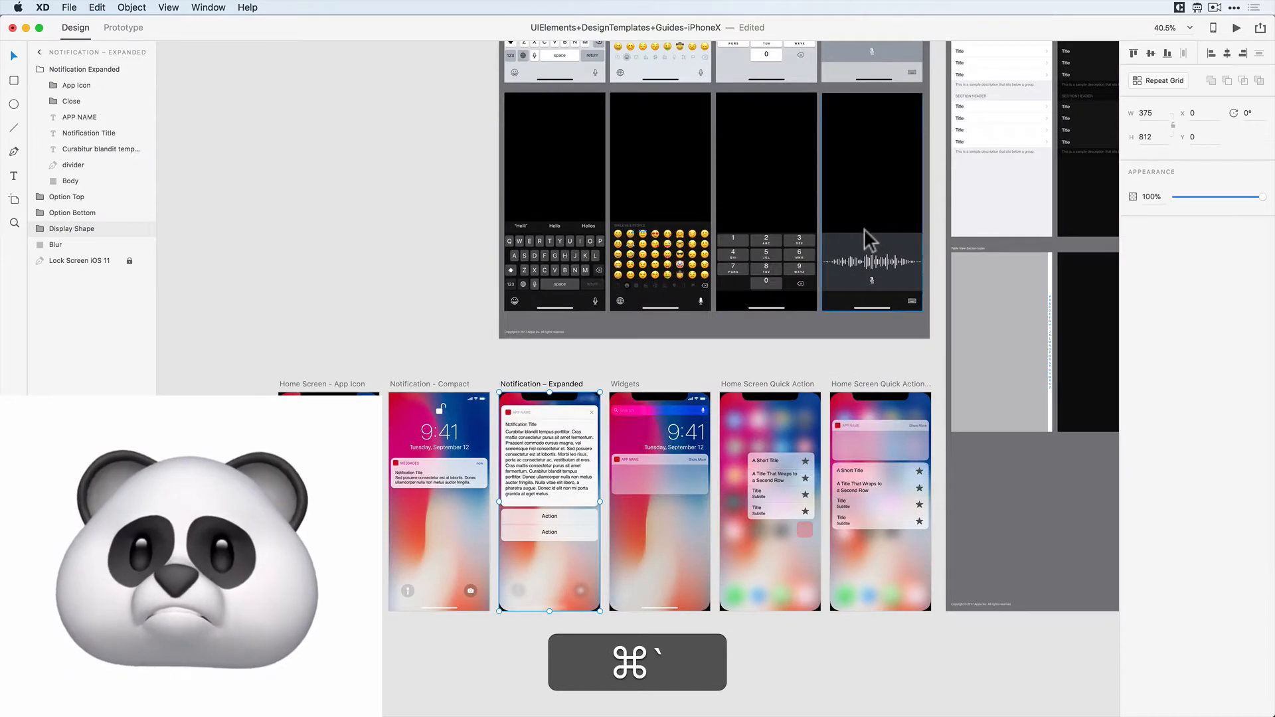
pyautogui.click(667, 307)
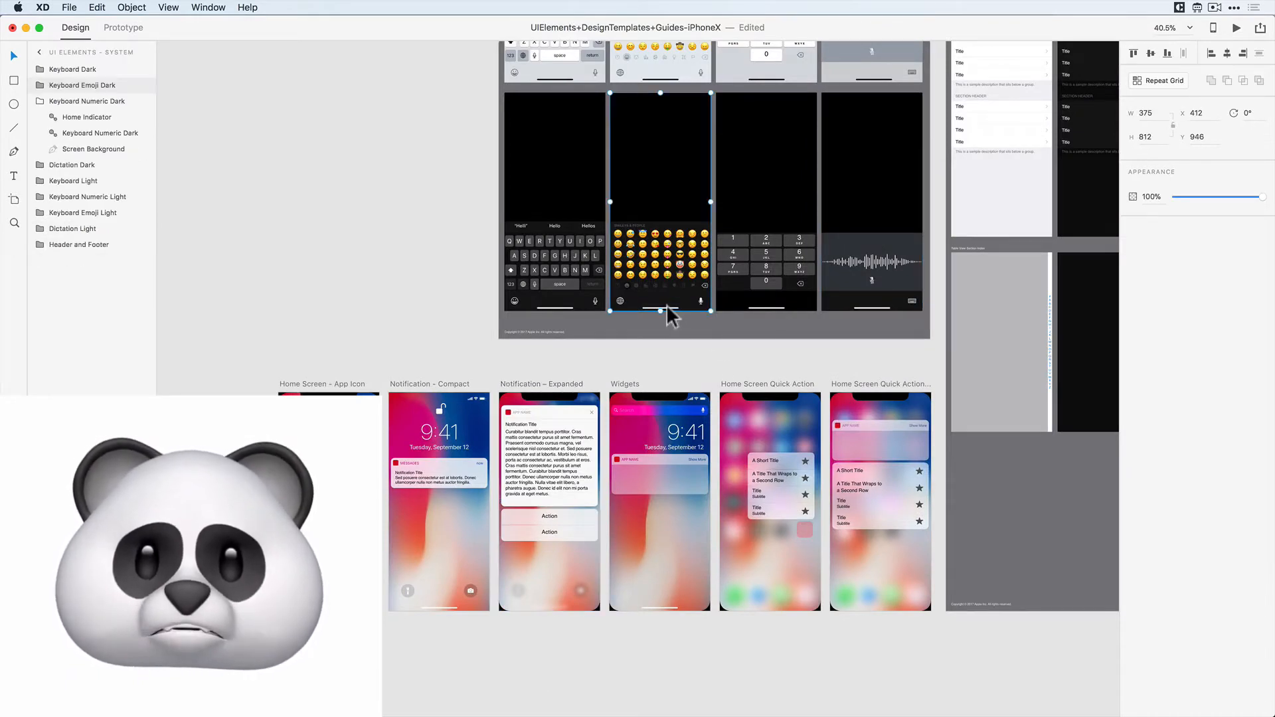
pyautogui.doubleClick(666, 307)
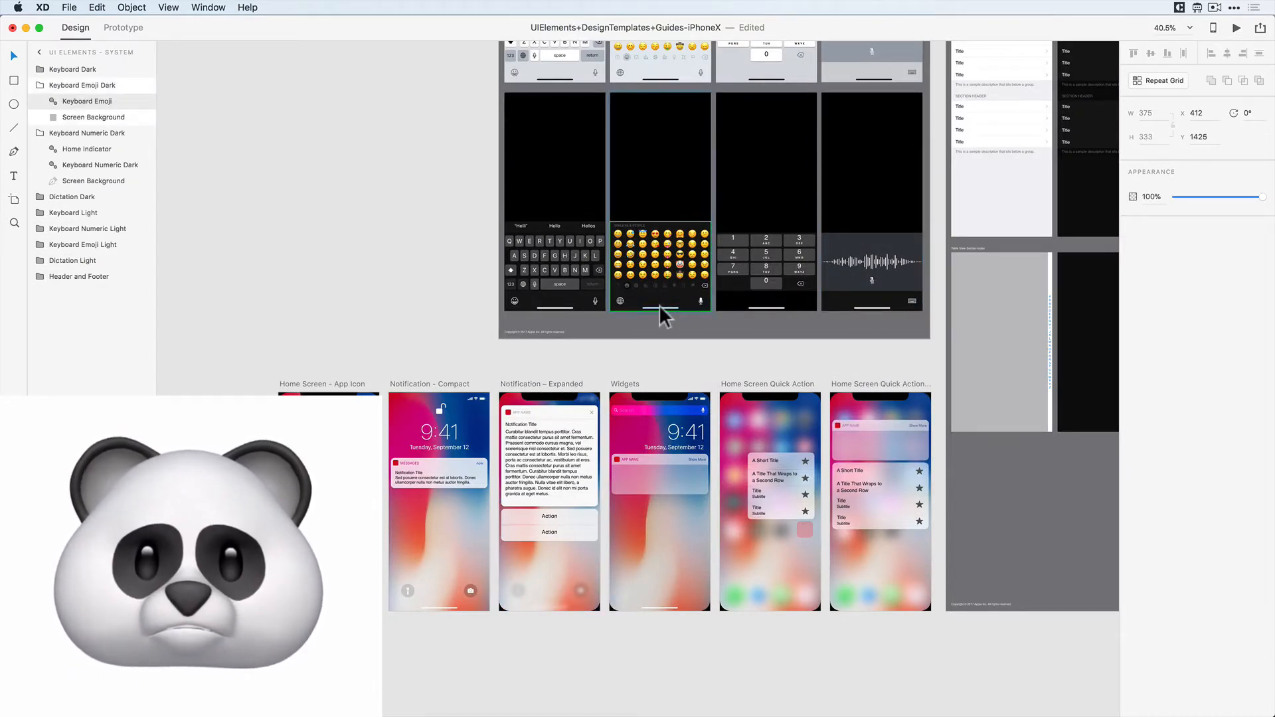
pyautogui.doubleClick(660, 307)
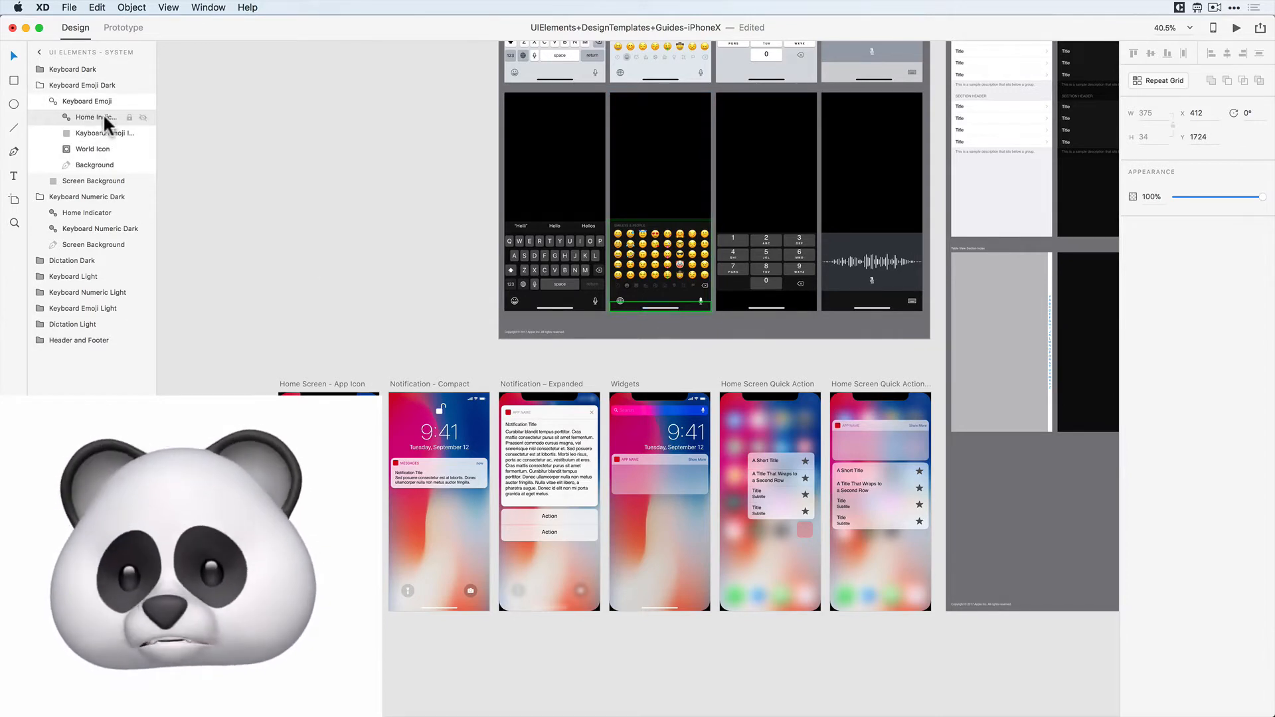
pyautogui.press('super+c')
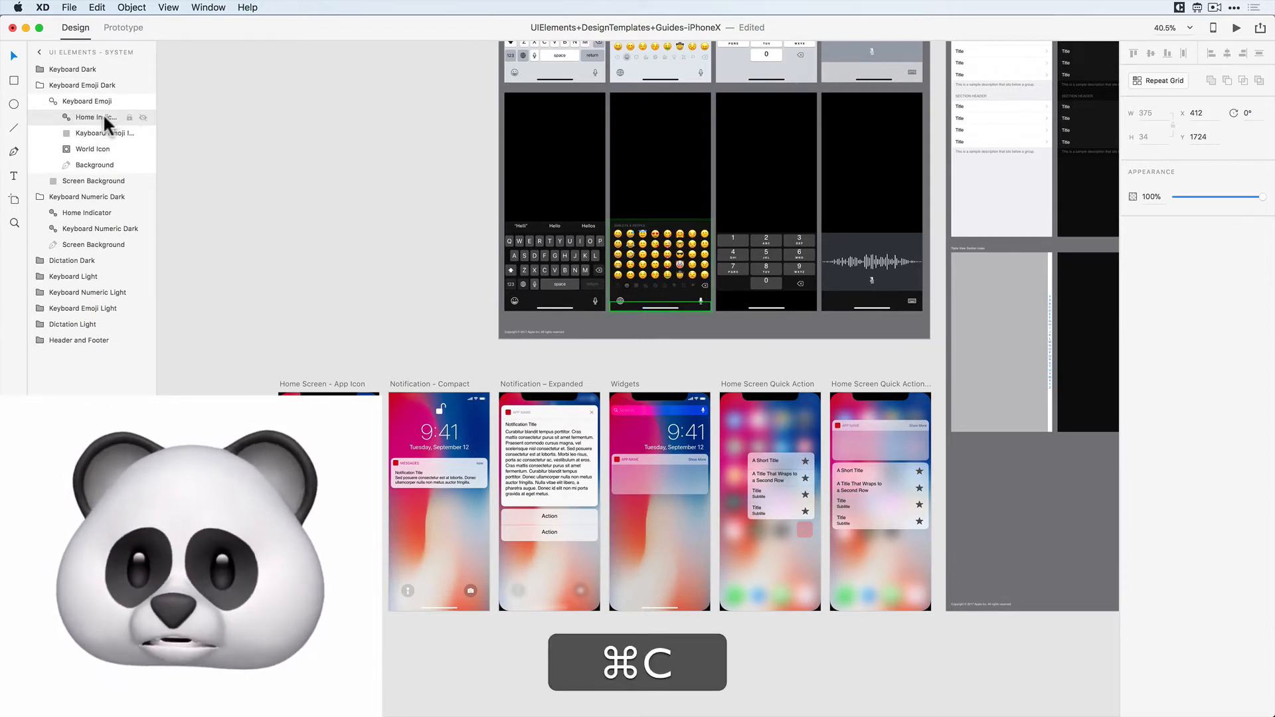
# - Paste the Home Indicator into the Untitled-2 artboard and move it down to the bottom edge, at Y 778
pyautogui.press('super+grave')
pyautogui.press('super+v')
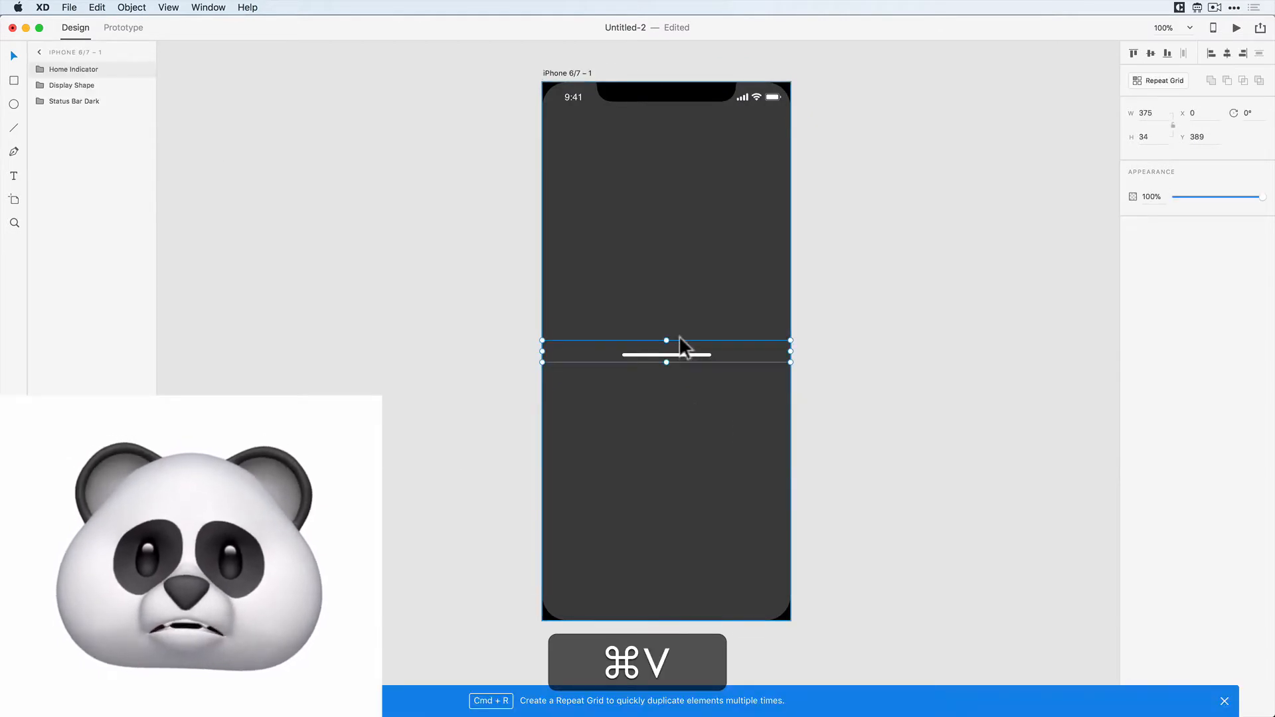
pyautogui.moveTo(679, 336); pyautogui.dragTo(671, 609)
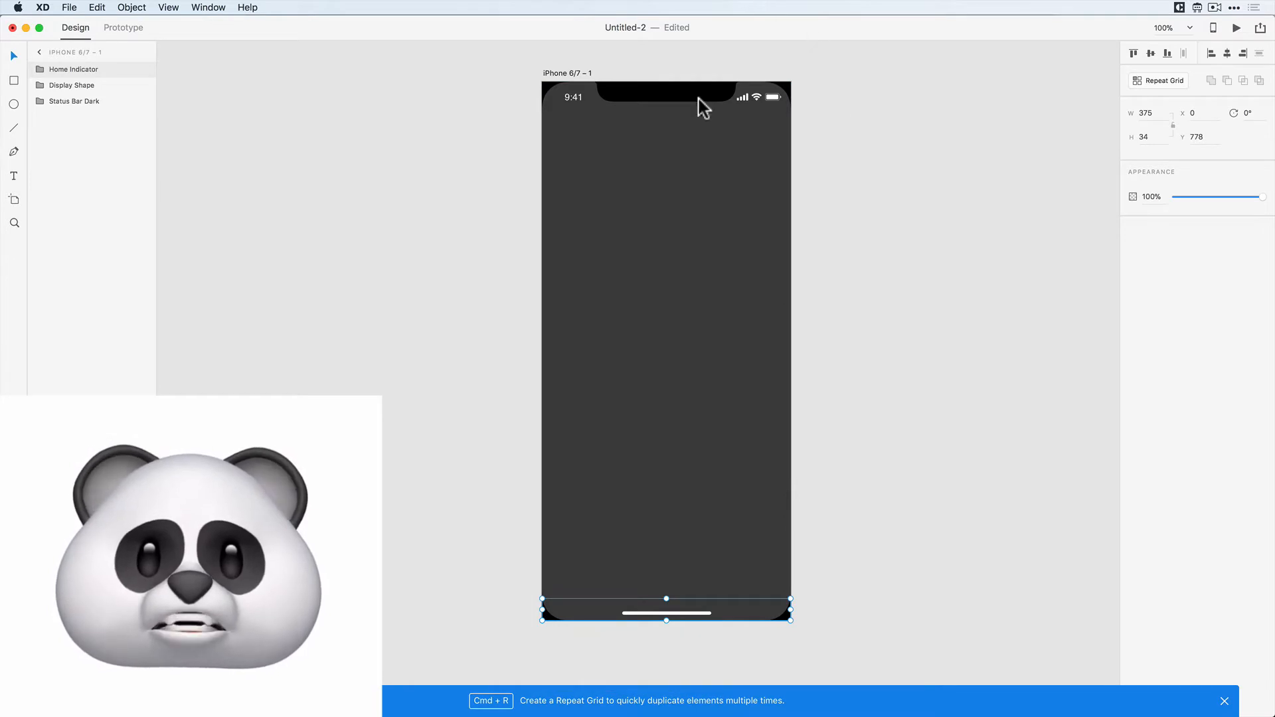
pyautogui.click(841, 550)
pyautogui.click(684, 612)
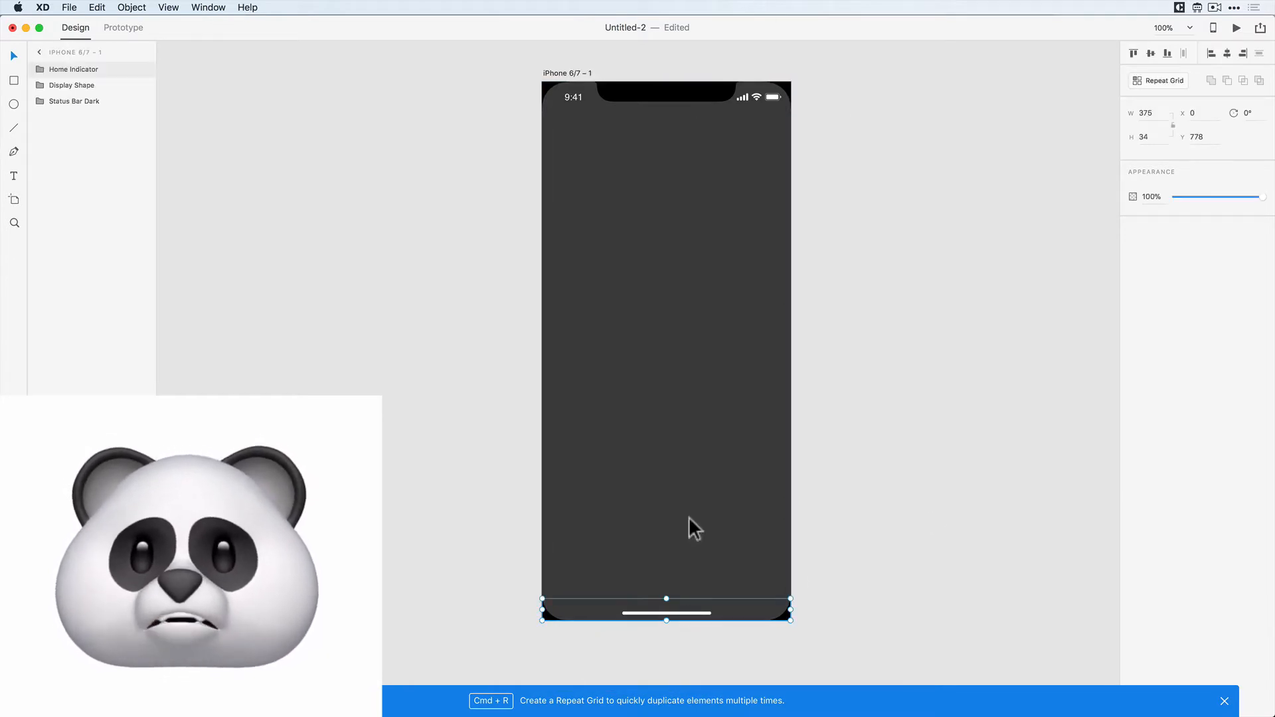
# - Group the Display Shape and Home Indicator layers and name the group "display shape"
pyautogui.click(70, 101)
pyautogui.keyDown('shift'); pyautogui.click(72, 86); pyautogui.keyUp('shift')
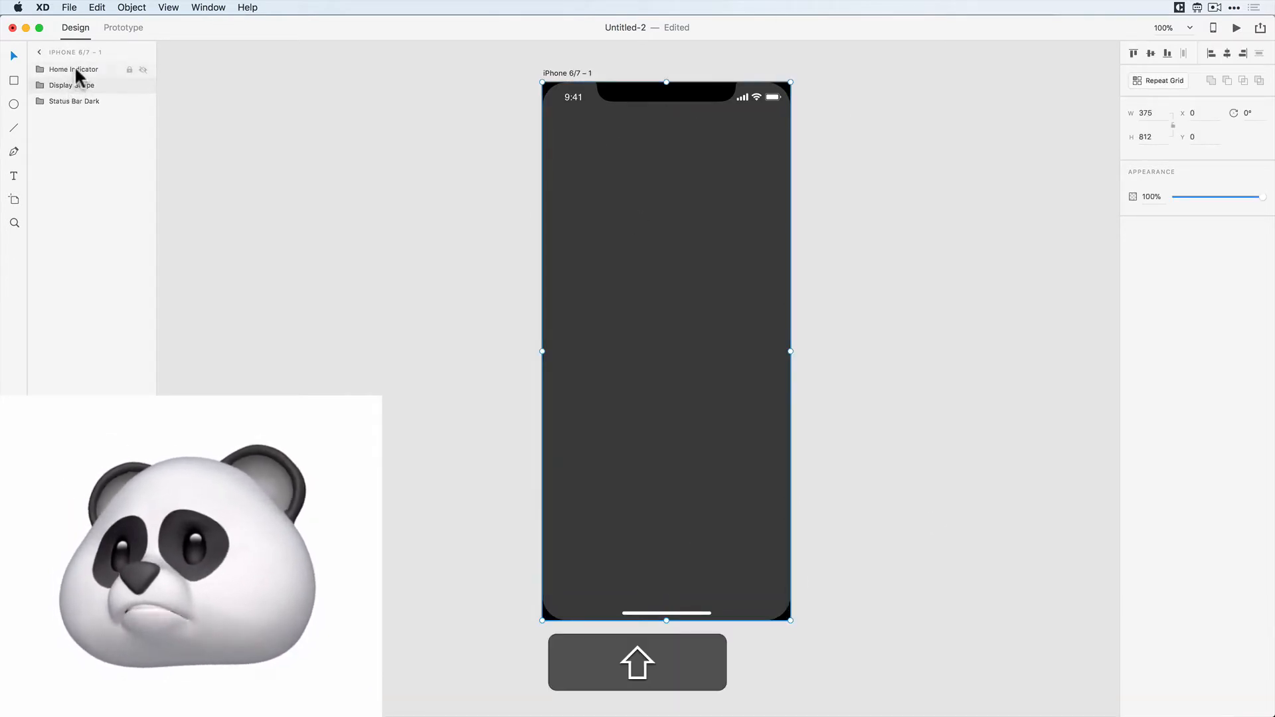
pyautogui.keyDown('shift'); pyautogui.click(74, 68); pyautogui.keyUp('shift')
pyautogui.press('super+shift+g')
pyautogui.press('super+g')
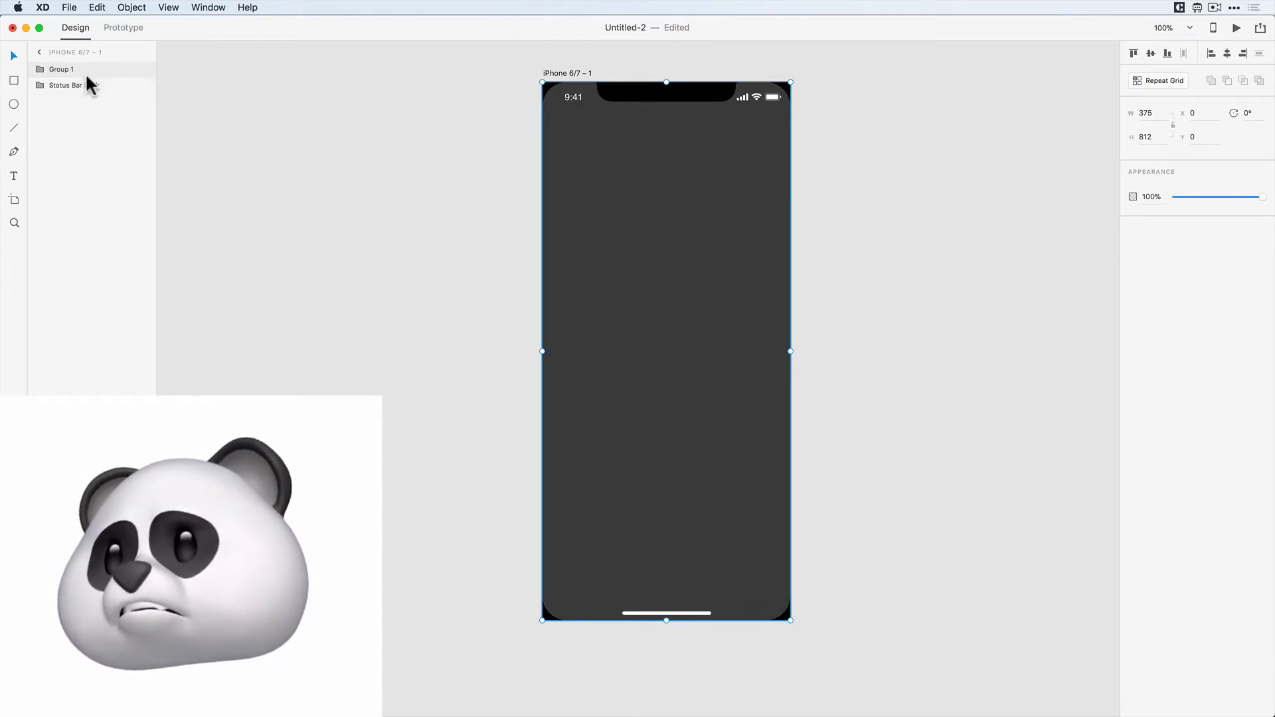
pyautogui.doubleClick(66, 68)
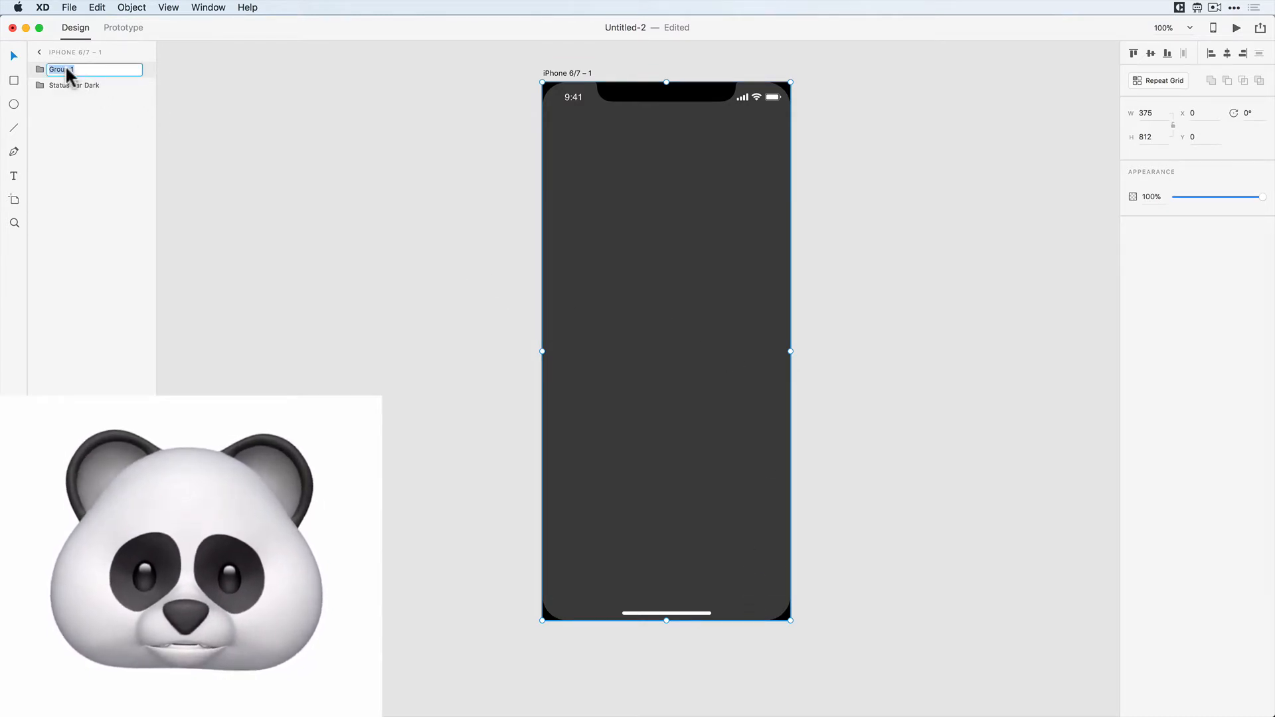
pyautogui.write('display shape')
pyautogui.press('Return')
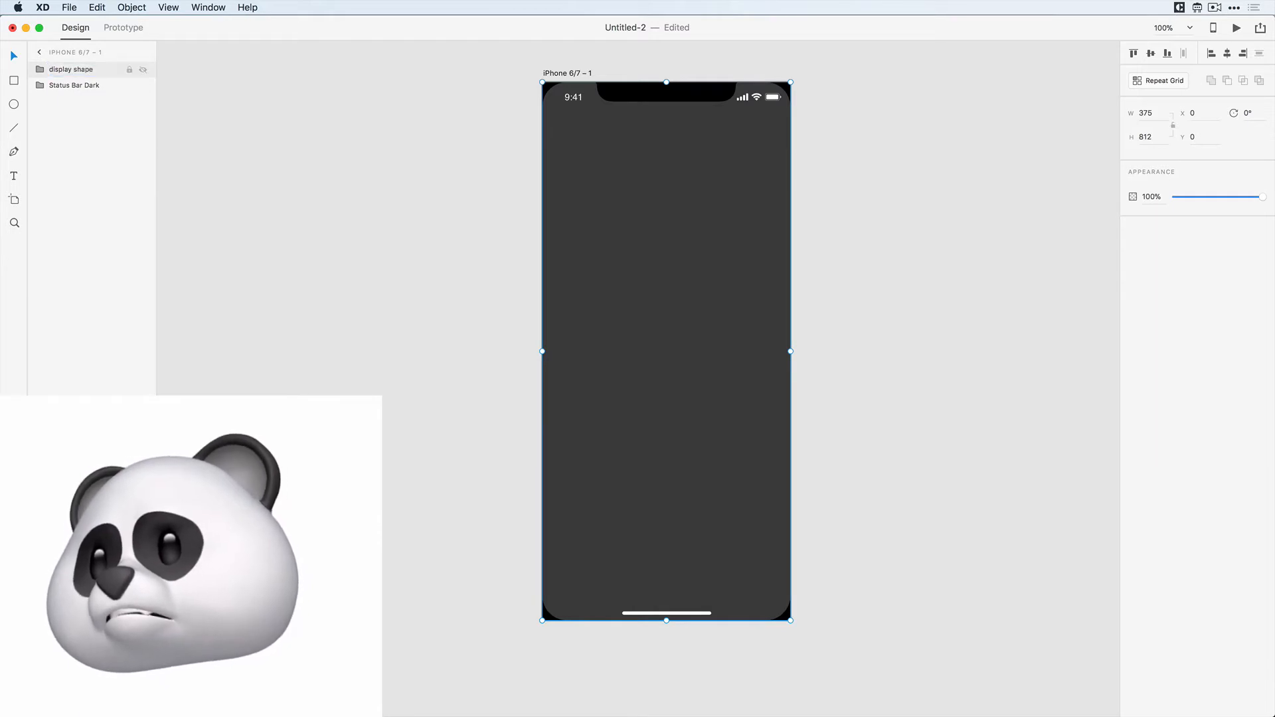
# - Lock and hide the display shape group
pyautogui.click(130, 69)
pyautogui.click(142, 69)
pyautogui.click(407, 174)
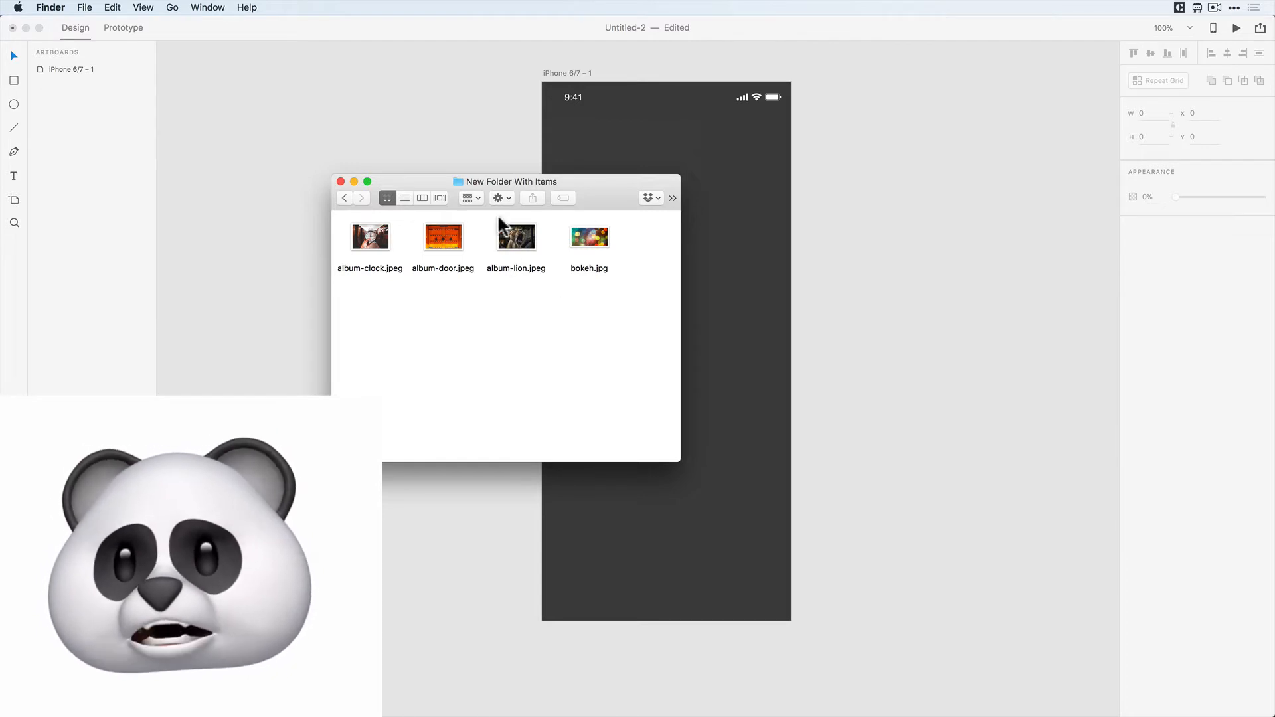
# - Place bokeh.jpg from the Finder folder on the artboard, rotated 90° and scaled to about 813 × 407 to cover the screen
pyautogui.click(584, 239)
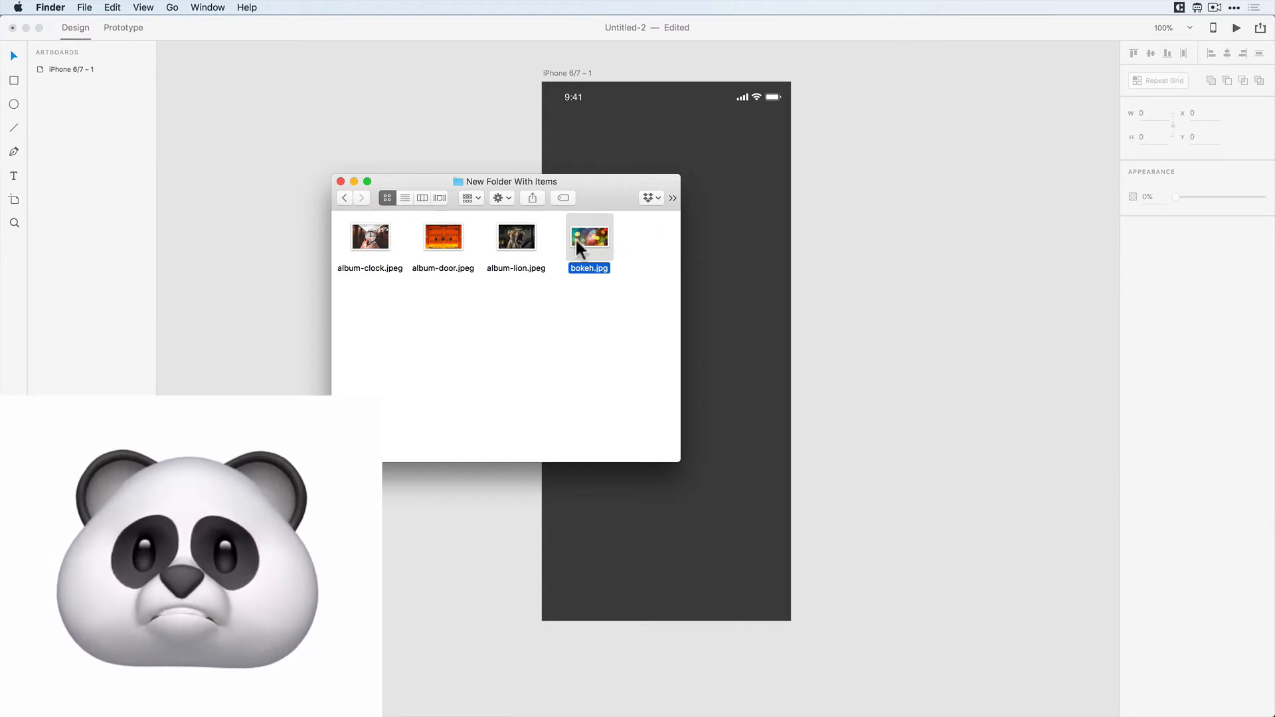
pyautogui.moveTo(611, 257)
pyautogui.mouseDown()
pyautogui.moveTo(756, 271)
pyautogui.moveTo(627, 254)
pyautogui.moveTo(604, 235)
pyautogui.mouseUp()
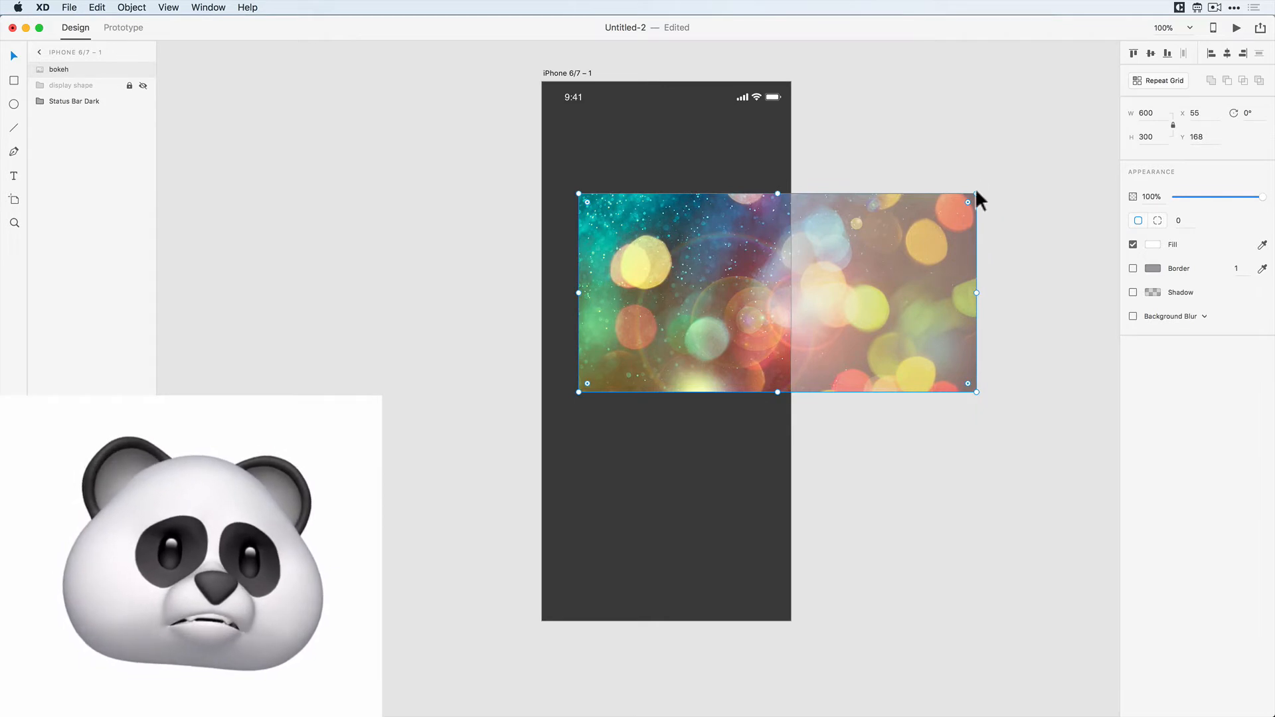
pyautogui.moveTo(980, 193); pyautogui.dragTo(830, 425)
pyautogui.moveTo(685, 283); pyautogui.dragTo(585, 262)
pyautogui.moveTo(734, 472); pyautogui.dragTo(805, 628)
pyautogui.moveTo(738, 512); pyautogui.dragTo(728, 508)
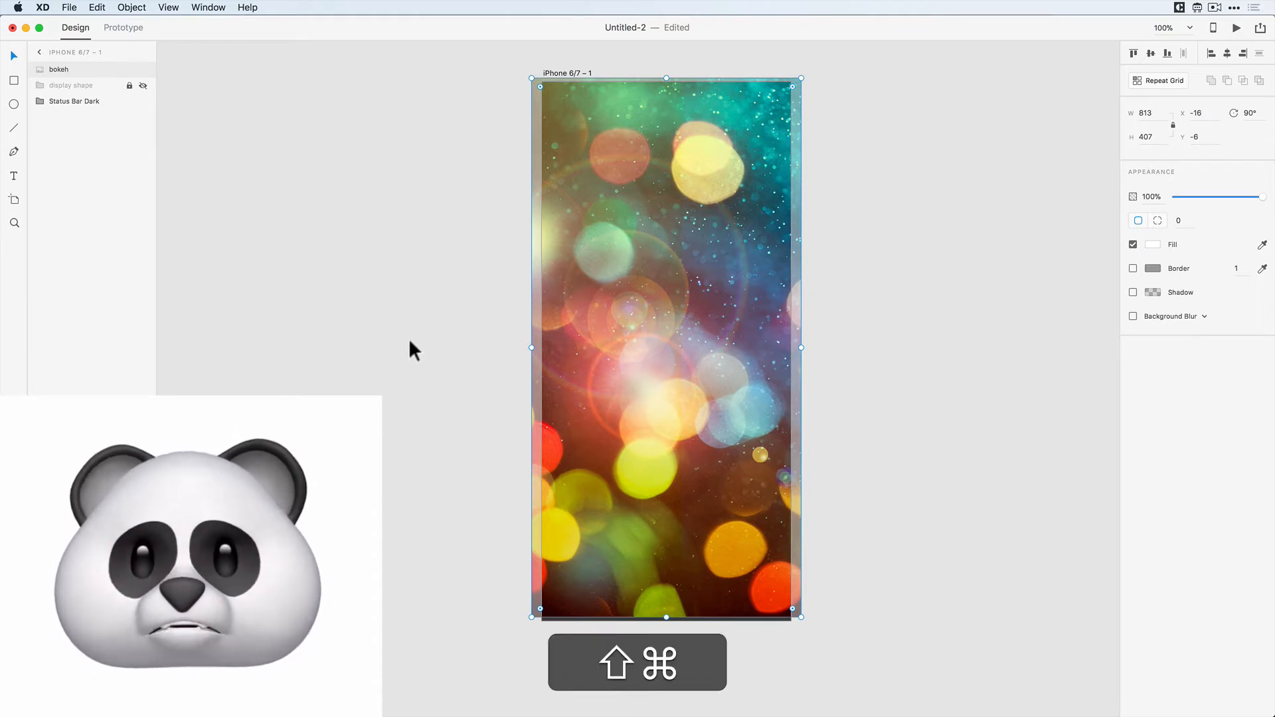
# - Send the bokeh image behind the status bar and enlarge it to about 826 × 413, extending past the artboard's top edge
pyautogui.hotkey('ctrl', 'shift', '[')
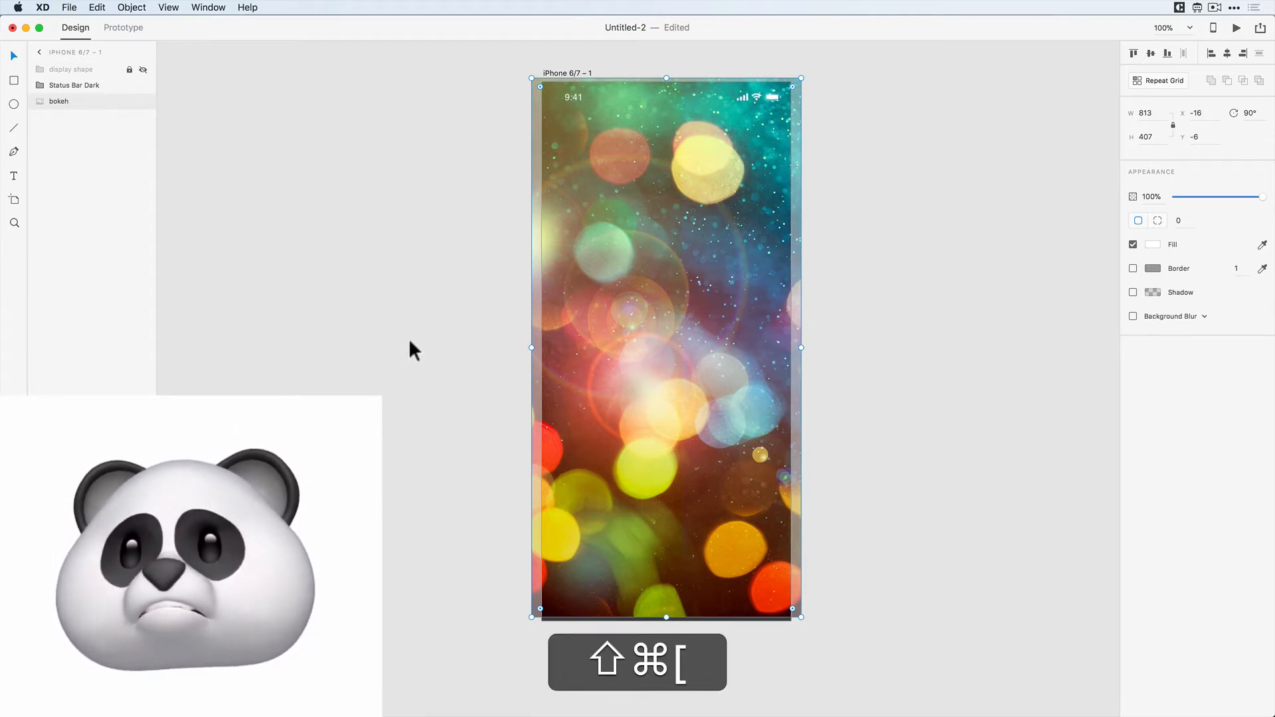
pyautogui.click(886, 206)
pyautogui.click(693, 222)
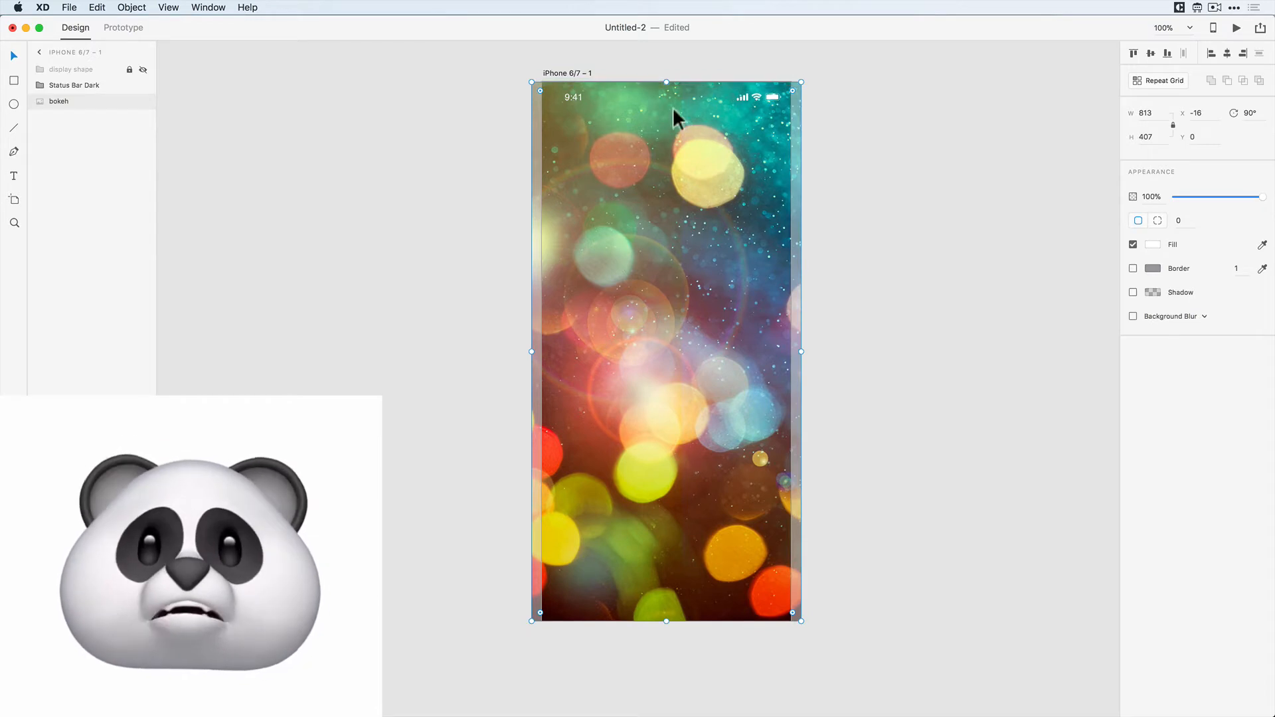
pyautogui.moveTo(666, 83); pyautogui.dragTo(666, 74)
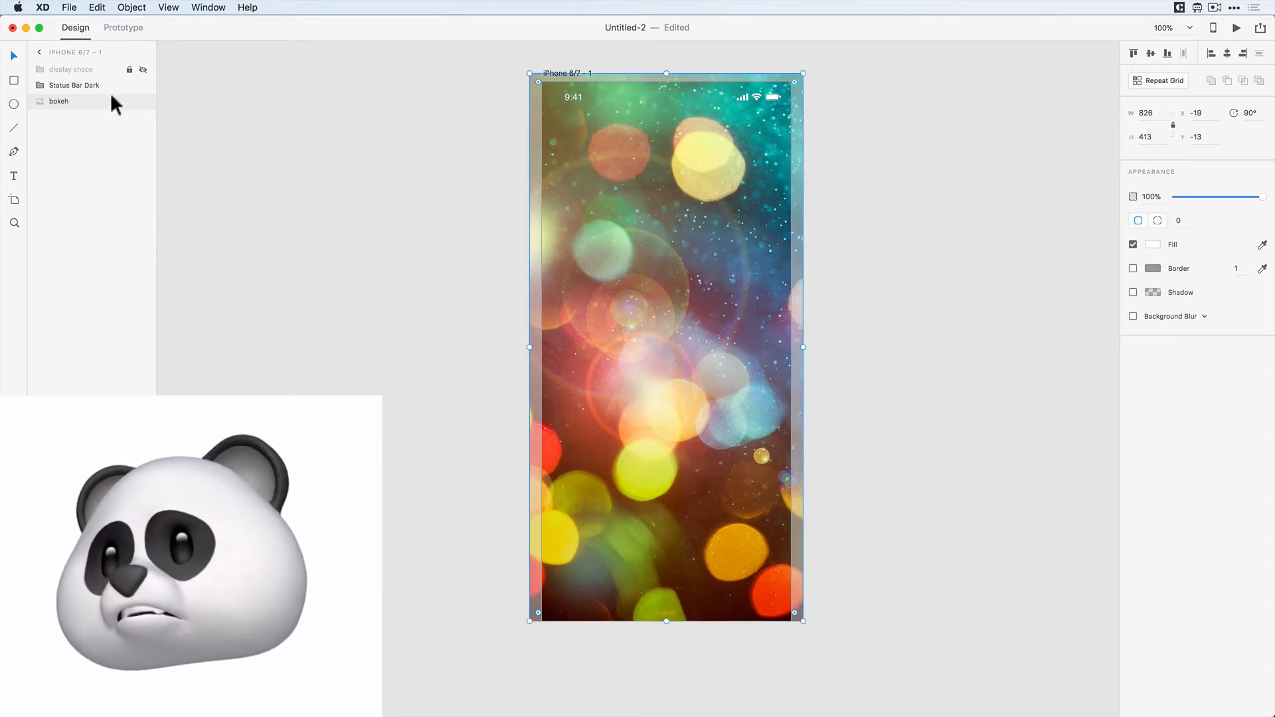
# - Draw a borderless rectangle about 377 × 819 over the artboard and fill it with solid black
pyautogui.click(15, 80)
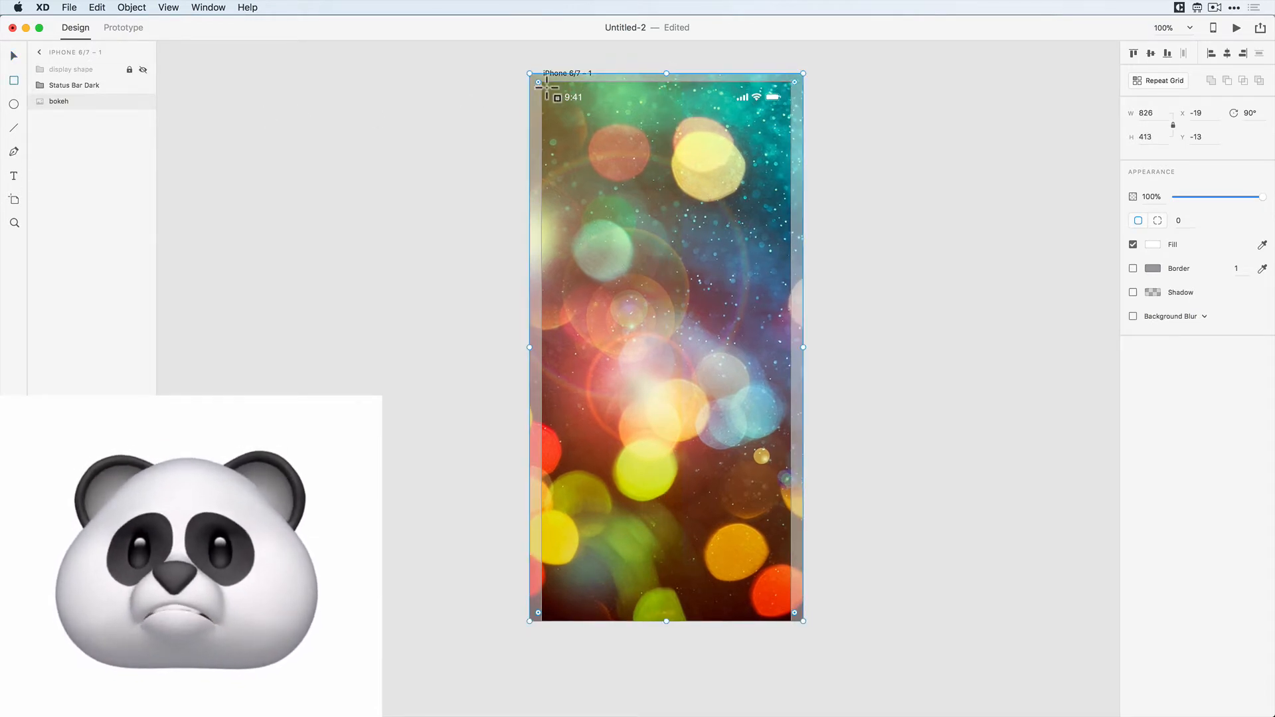
pyautogui.moveTo(545, 82); pyautogui.dragTo(797, 631)
pyautogui.click(1133, 269)
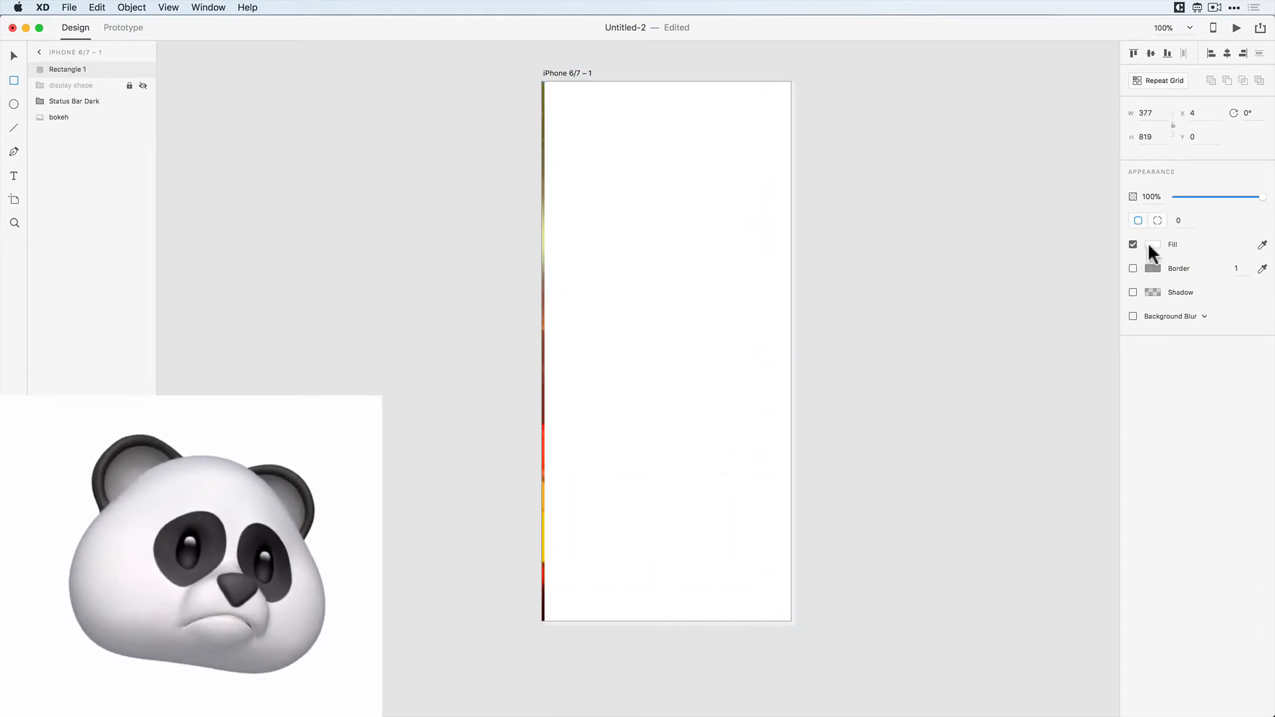
pyautogui.click(1152, 245)
pyautogui.moveTo(1090, 268); pyautogui.dragTo(984, 287)
# - Resize the black rectangle to 375 × 812 at X 0, Y 0 so it matches the artboard
pyautogui.click(14, 56)
pyautogui.moveTo(544, 354); pyautogui.dragTo(542, 354)
pyautogui.moveTo(795, 354); pyautogui.dragTo(803, 354)
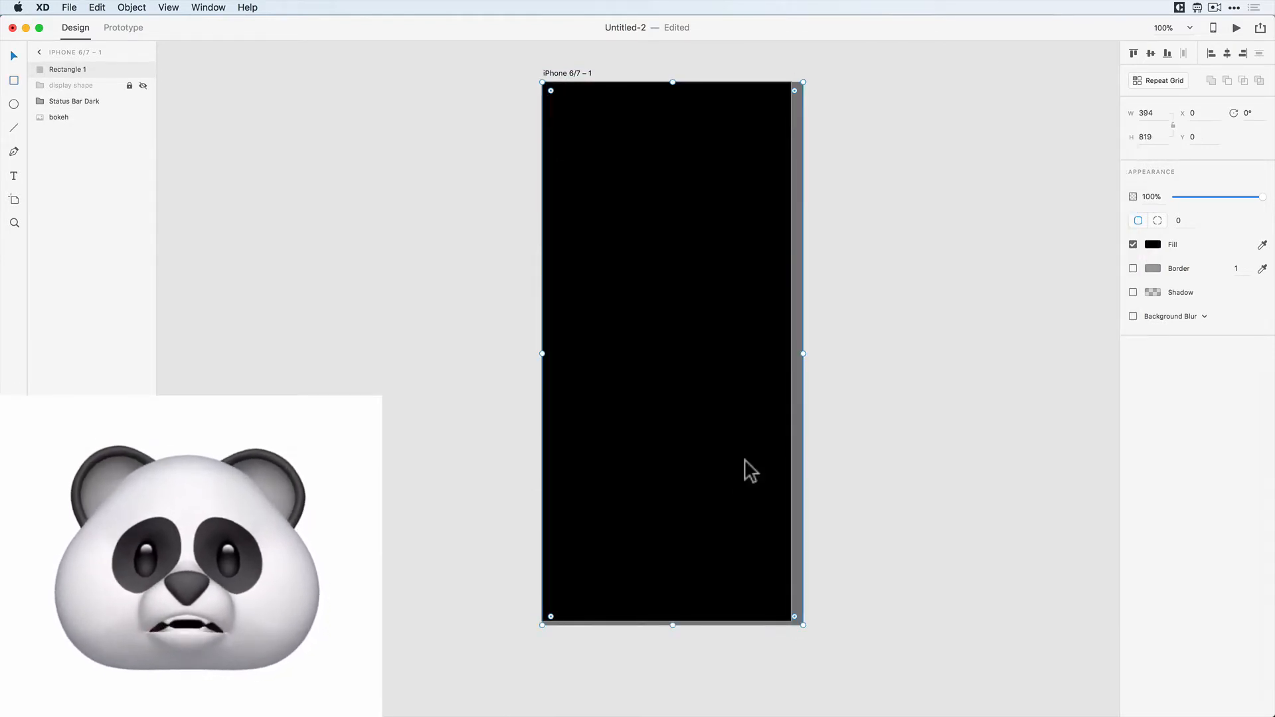
pyautogui.moveTo(802, 623); pyautogui.dragTo(791, 619)
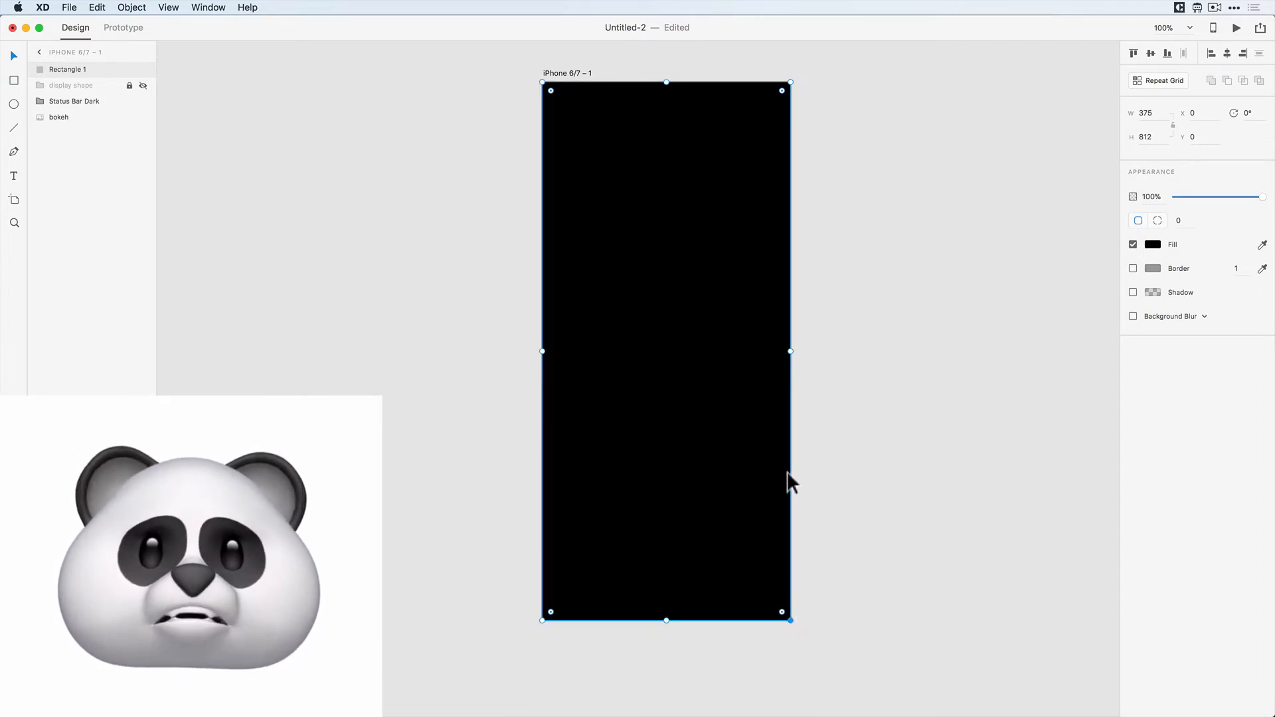
# - Lower the black rectangle's opacity to 60% and move its layer below the status bar, directly above the bokeh image
pyautogui.press('Escape')
pyautogui.click(569, 174)
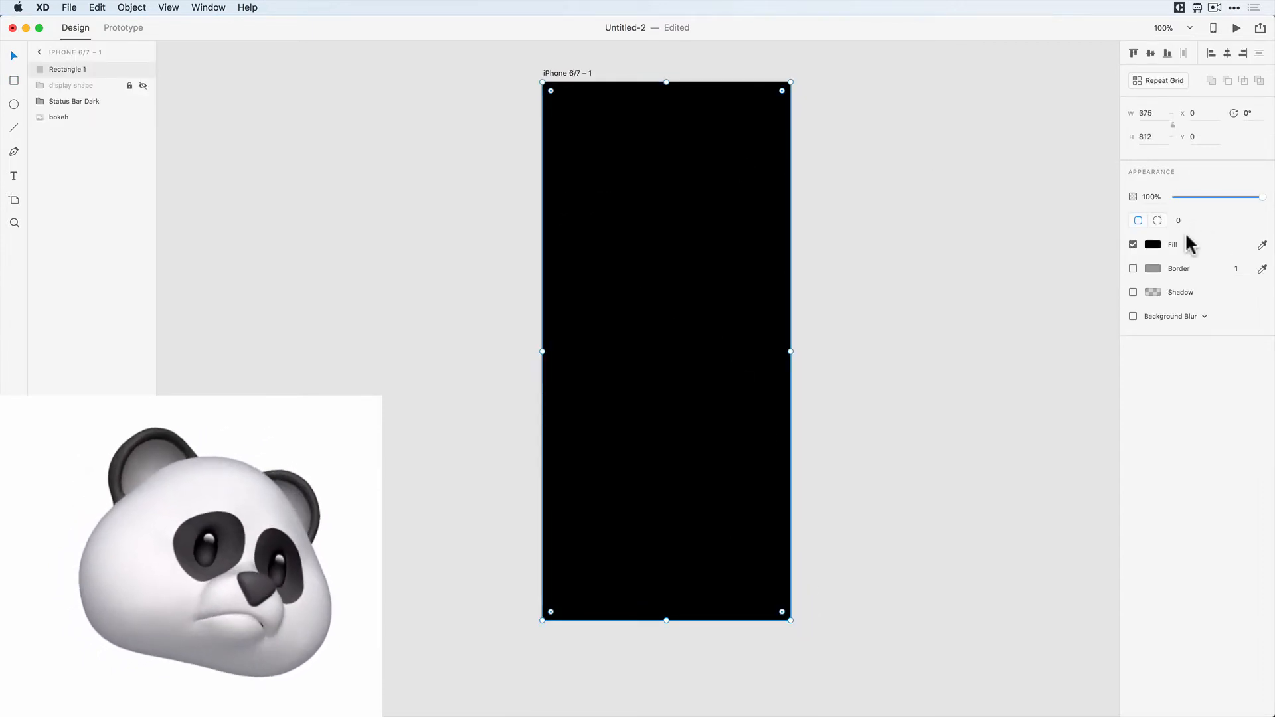
pyautogui.moveTo(1234, 198); pyautogui.dragTo(1230, 197)
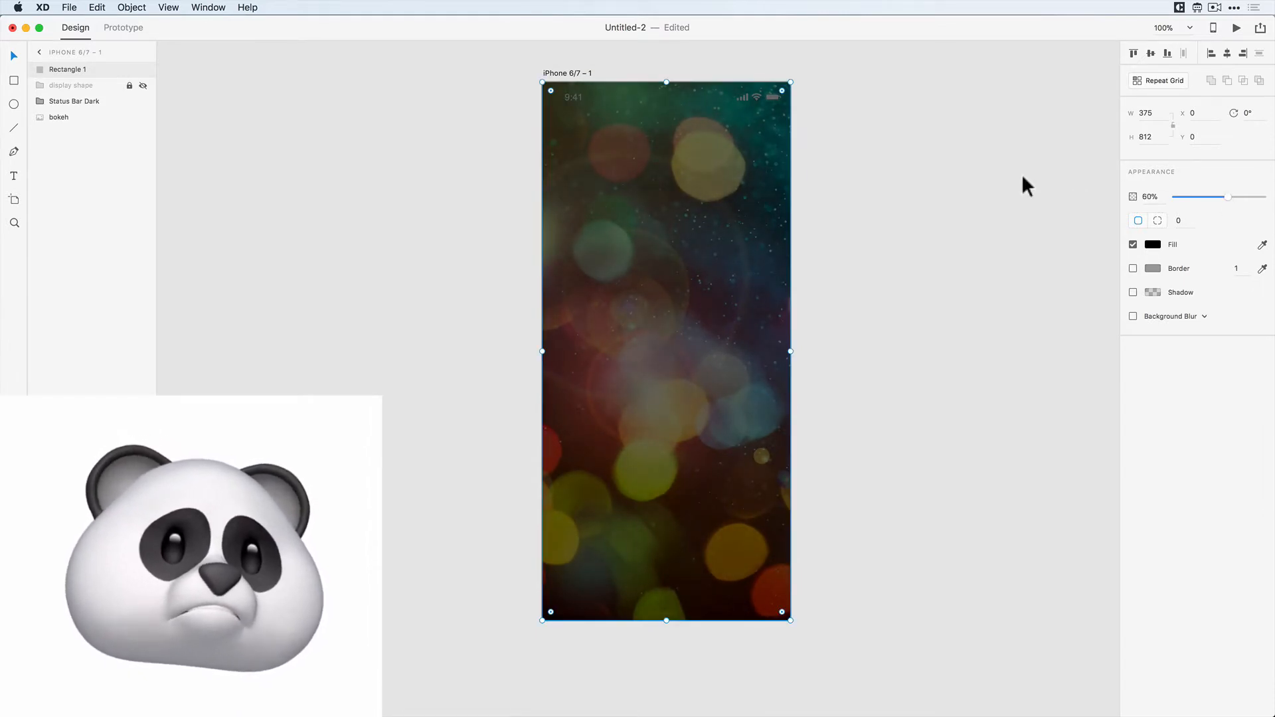
pyautogui.moveTo(71, 70); pyautogui.dragTo(57, 112)
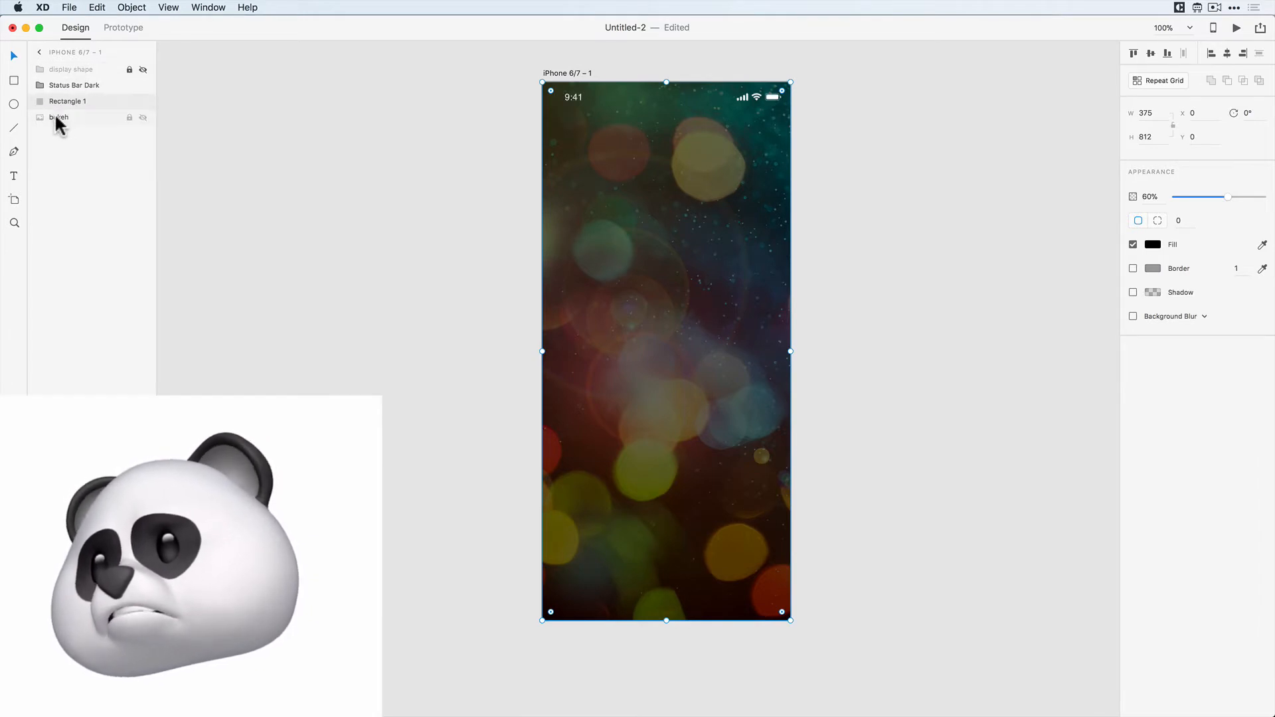
pyautogui.click(440, 188)
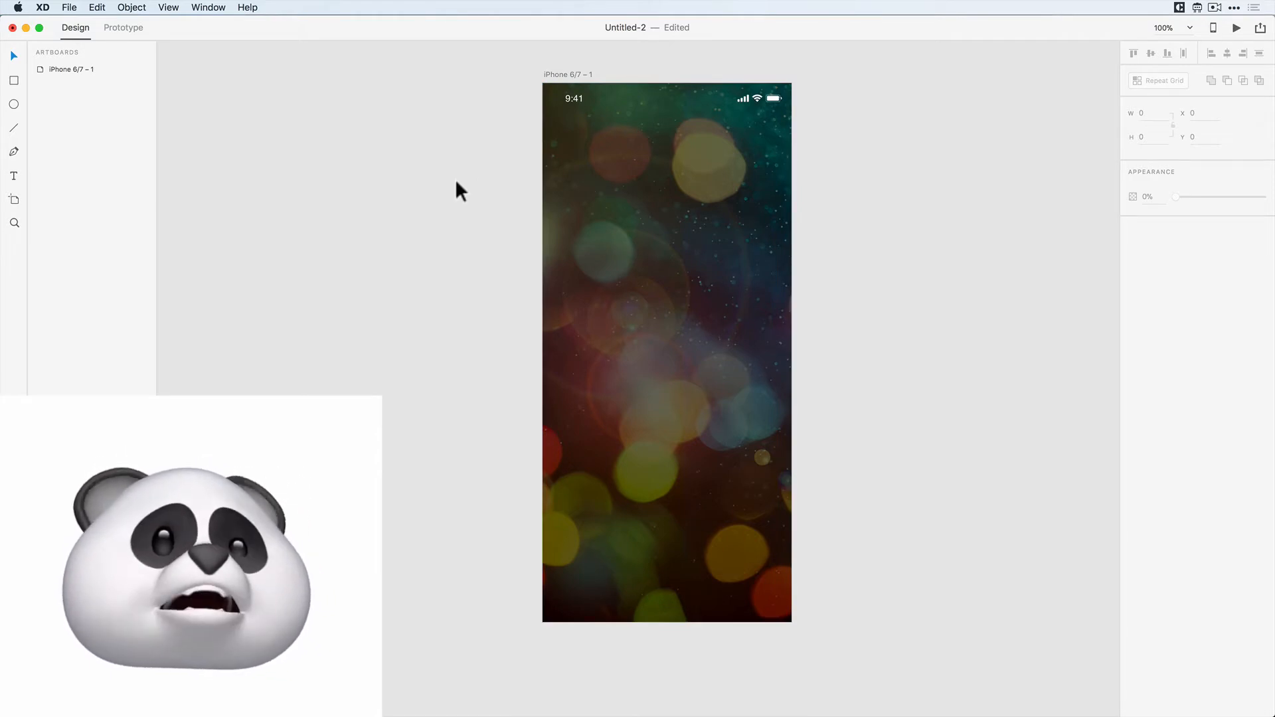
# - Draw a borderless white 375 × 350 rectangle across the artboard's lower part at X 0, Y 462
pyautogui.scroll(-1, 485, 239)
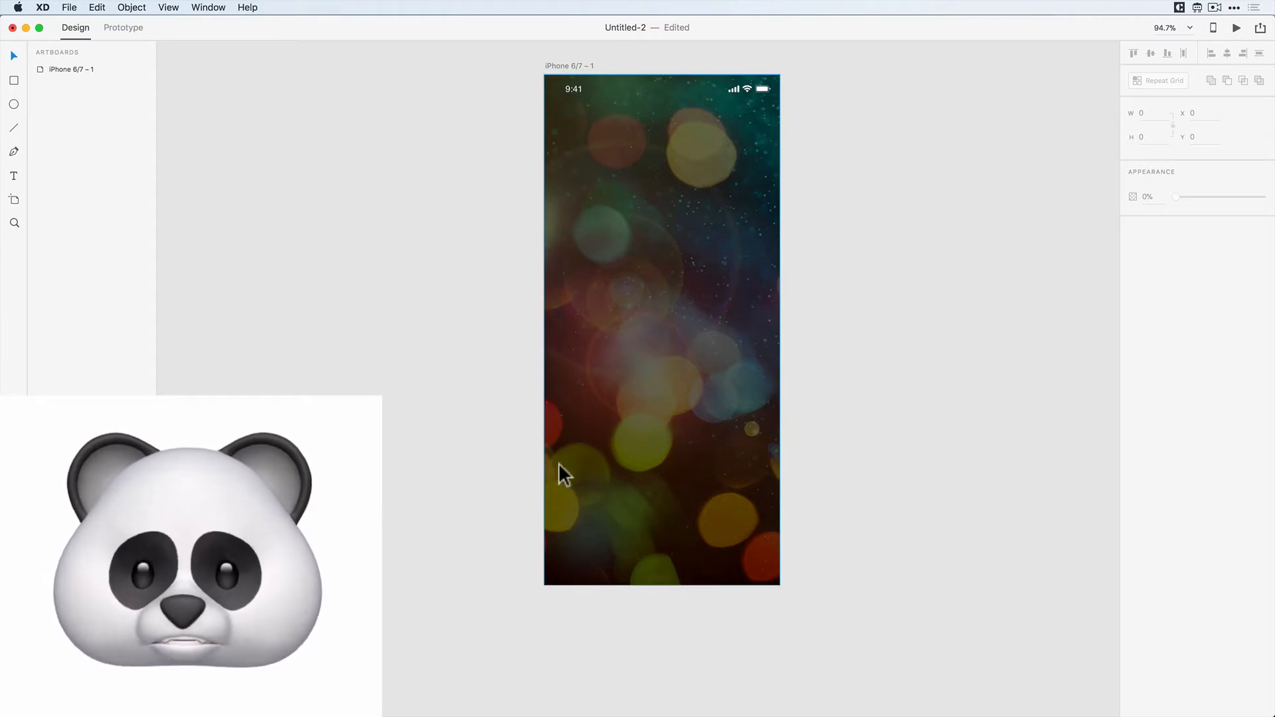
pyautogui.click(13, 80)
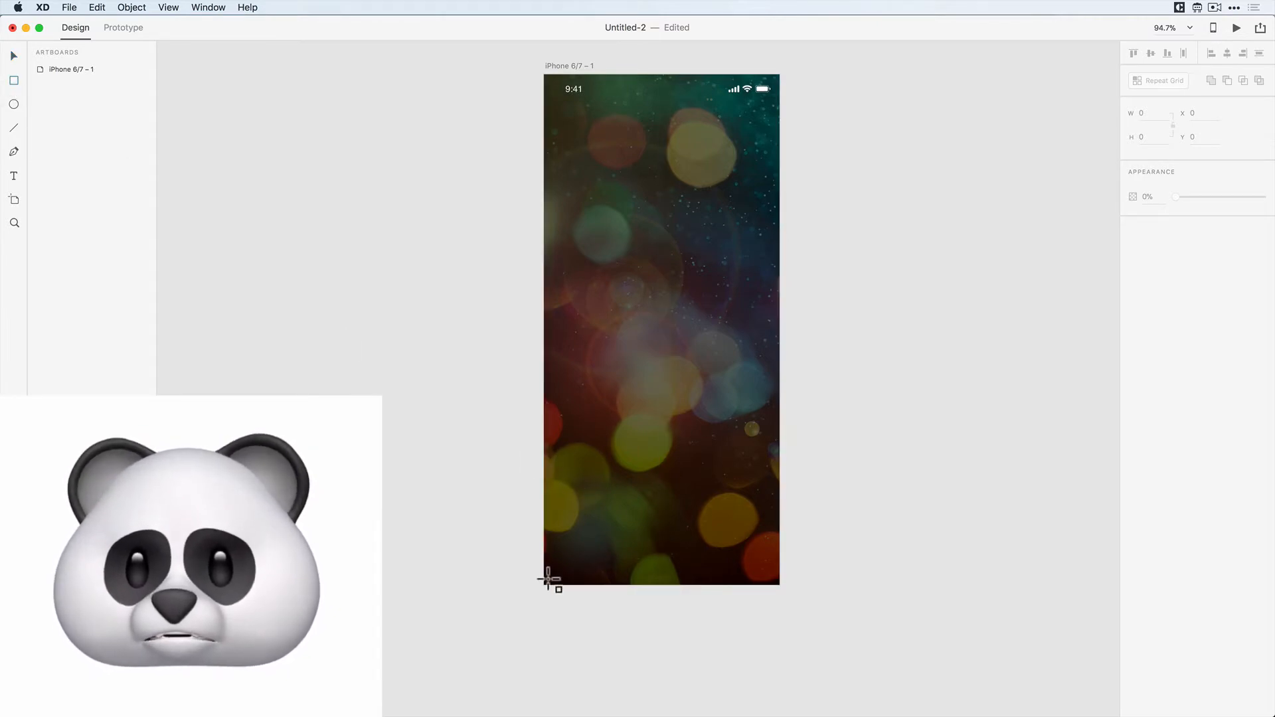
pyautogui.moveTo(545, 584)
pyautogui.mouseDown()
pyautogui.moveTo(770, 364)
pyautogui.moveTo(789, 407)
pyautogui.moveTo(780, 364)
pyautogui.mouseUp()
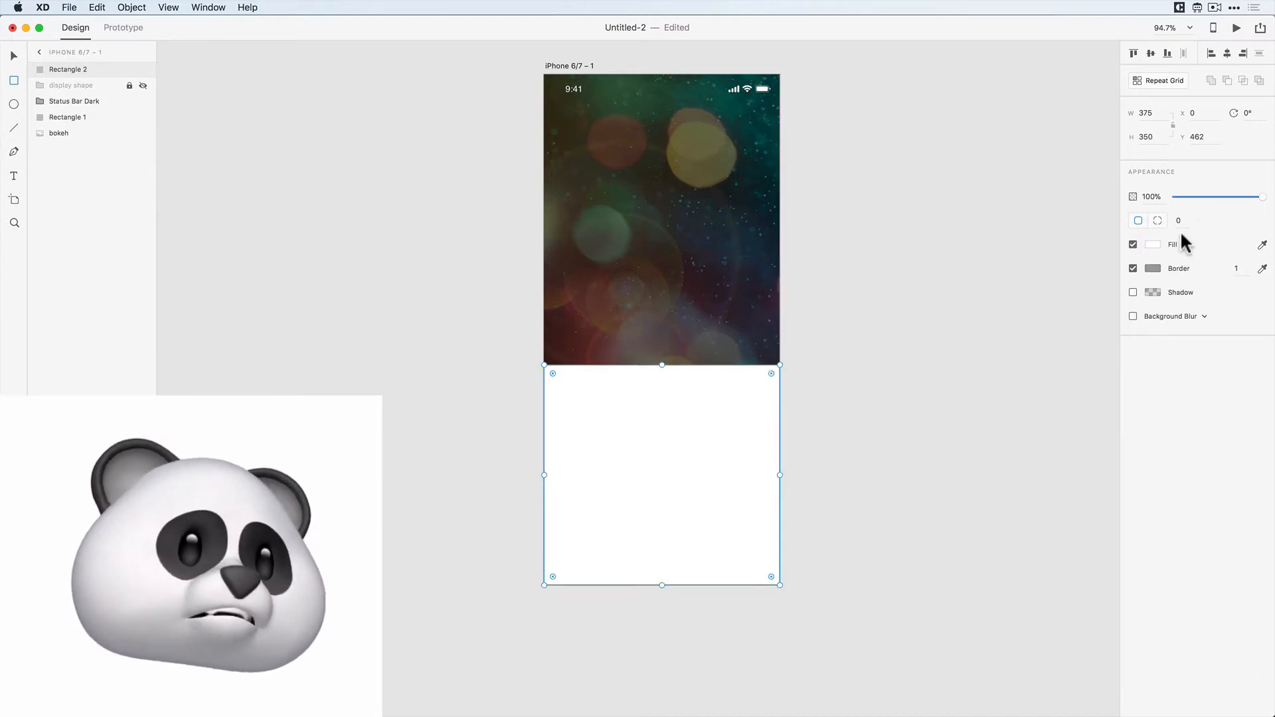
pyautogui.click(1134, 268)
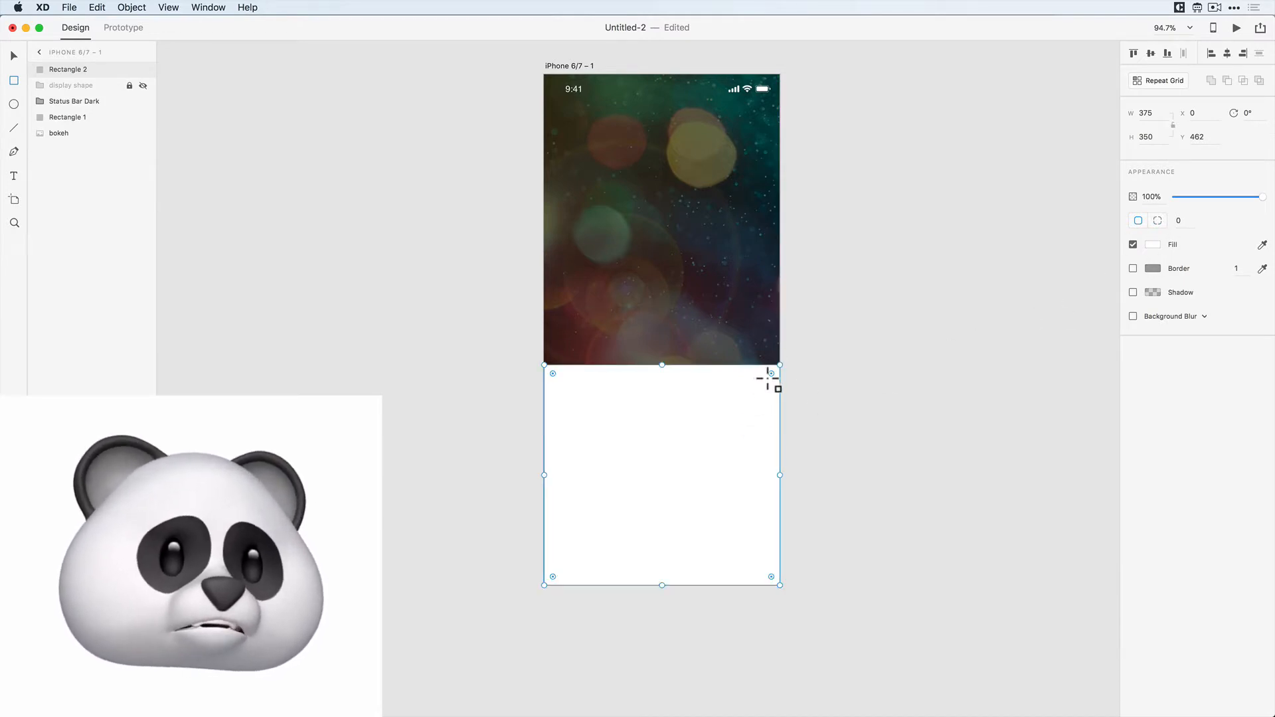
# - Round all corners of the white panel to a radius of 38 and compare them with the display shape
pyautogui.moveTo(552, 373); pyautogui.dragTo(562, 387)
pyautogui.scroll(1, 562, 386)
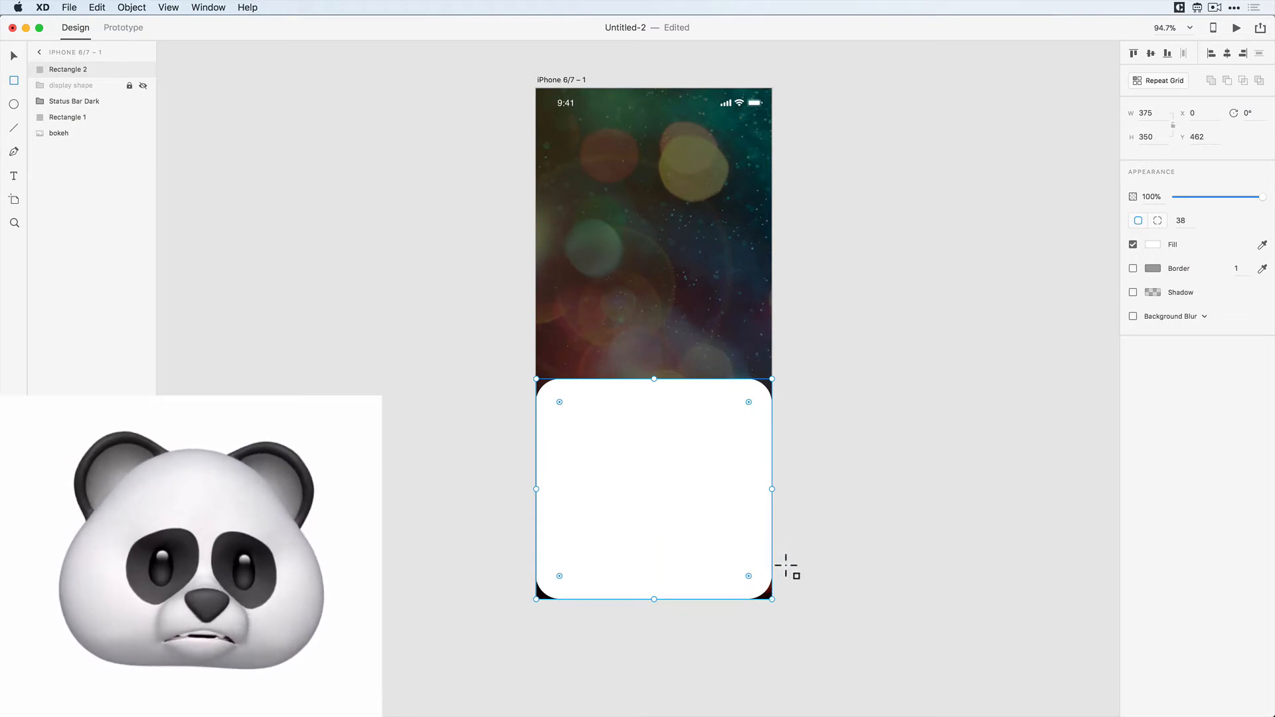
pyautogui.click(142, 83)
pyautogui.click(142, 83)
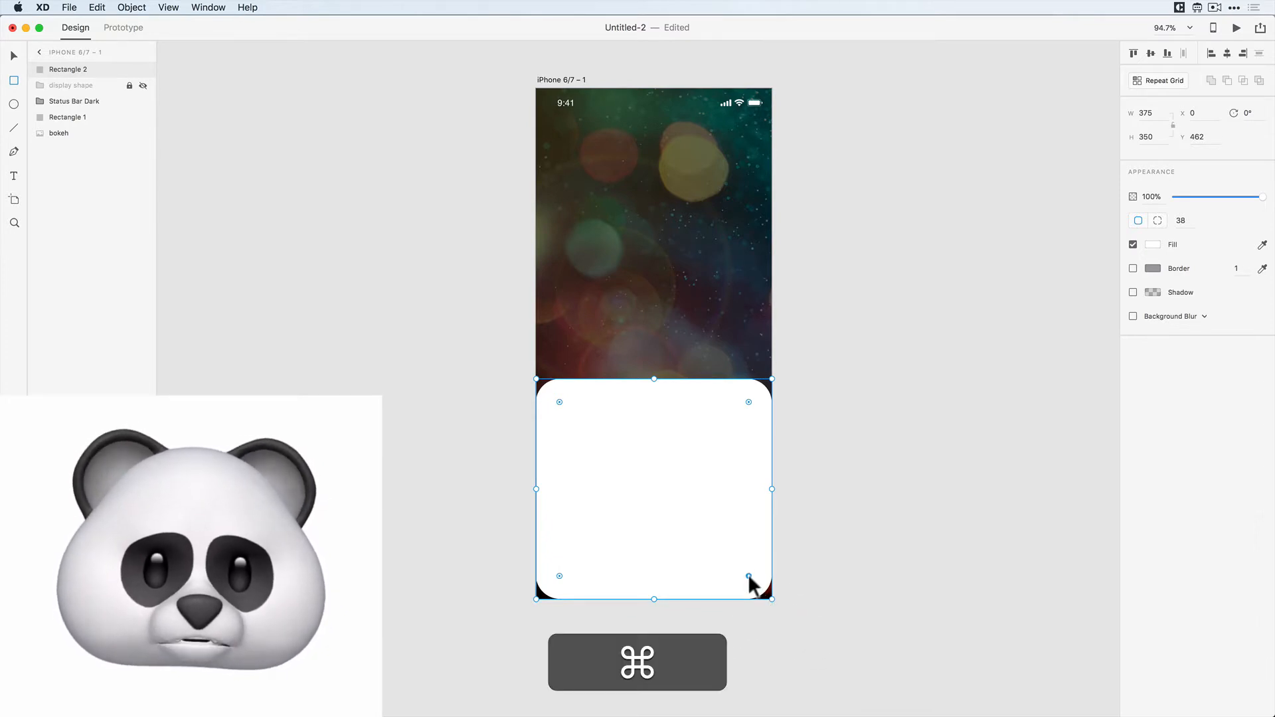
# - Set only the panel's two bottom corners to radius 0
pyautogui.moveTo(747, 574); pyautogui.dragTo(796, 630)
pyautogui.press('super+z')
pyautogui.moveTo(561, 580); pyautogui.dragTo(516, 617)
pyautogui.press('Escape')
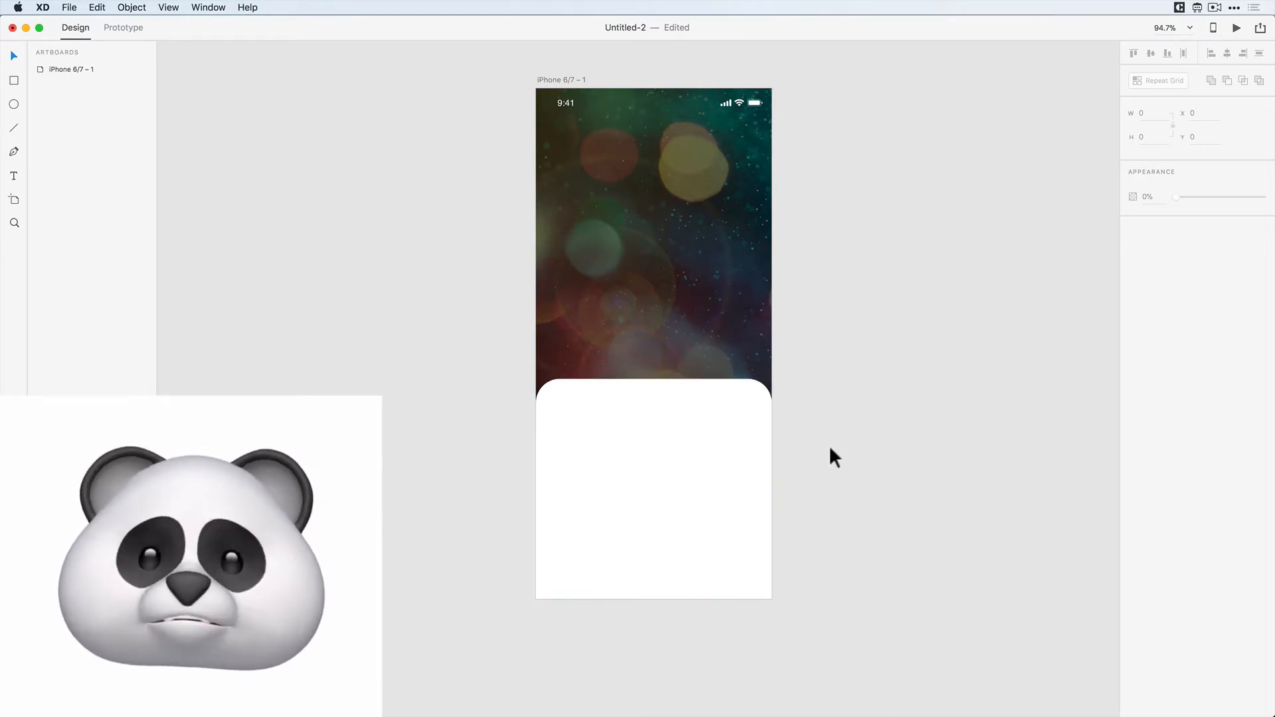
# - Apply a background blur to the lower panel with amount 30, brightness 50 and opacity 59%
pyautogui.click(736, 458)
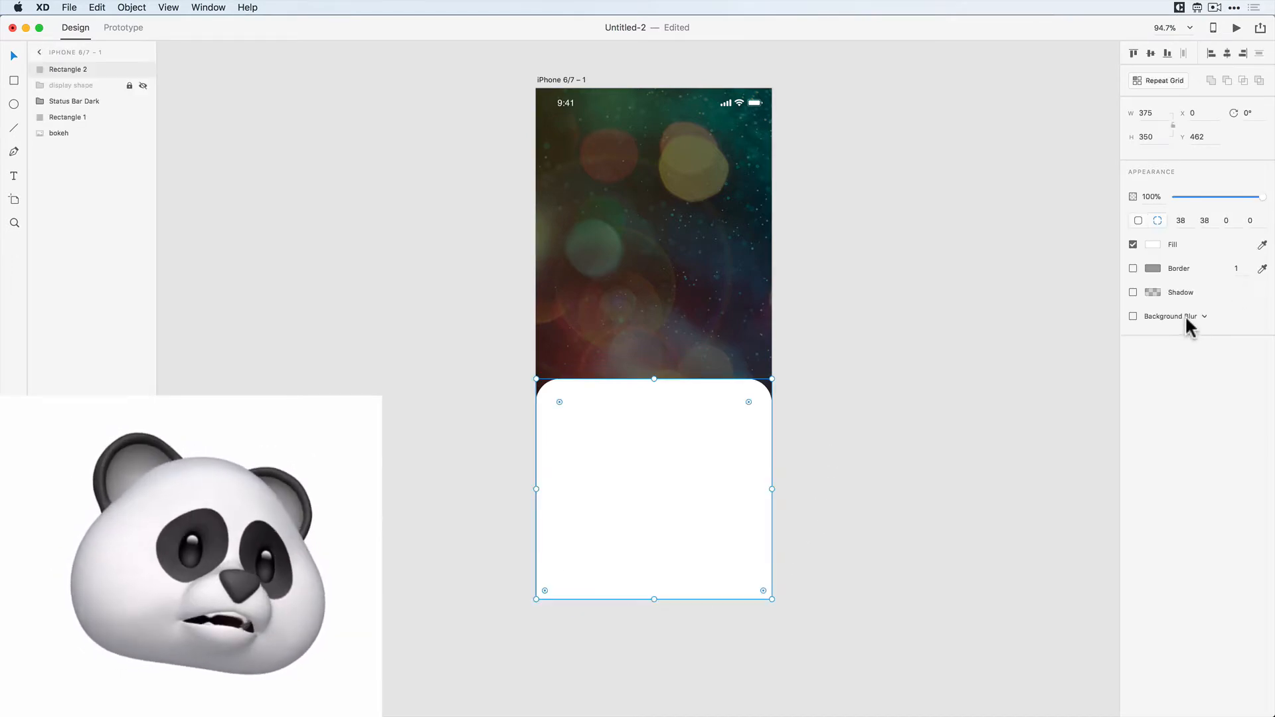
pyautogui.click(1132, 316)
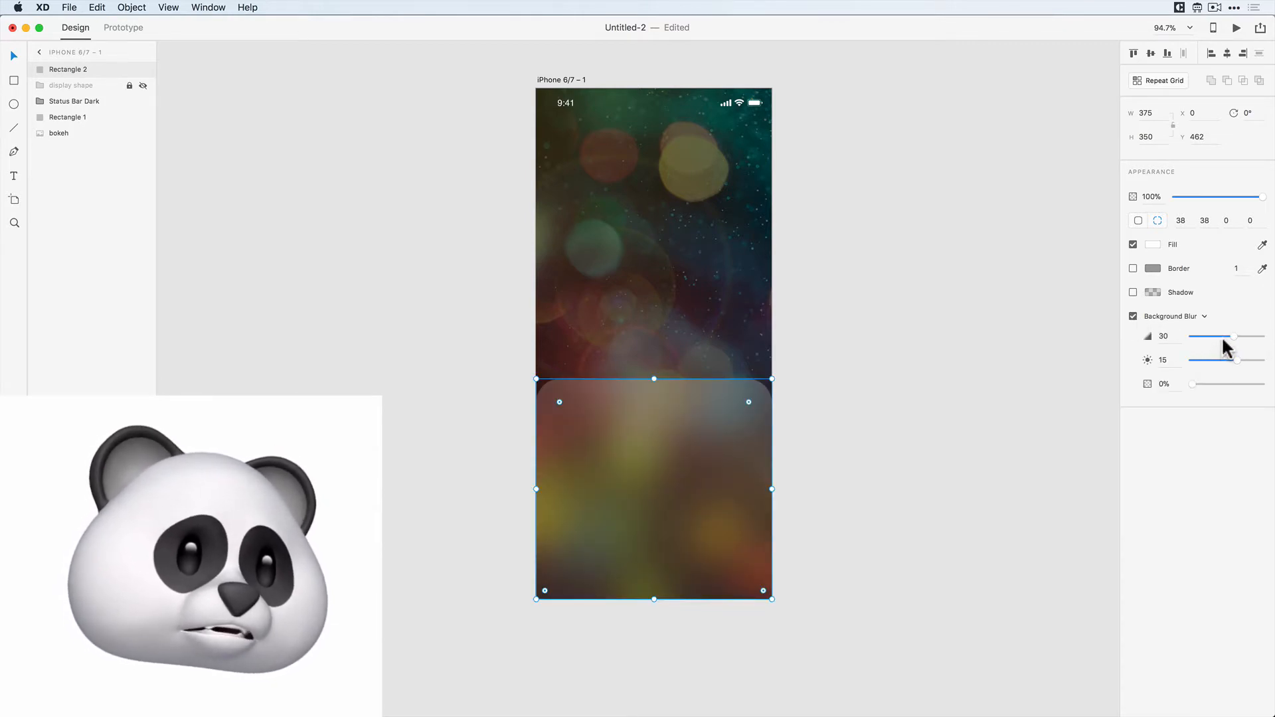
pyautogui.moveTo(1232, 359); pyautogui.dragTo(1266, 361)
pyautogui.moveTo(1196, 384); pyautogui.dragTo(1223, 384)
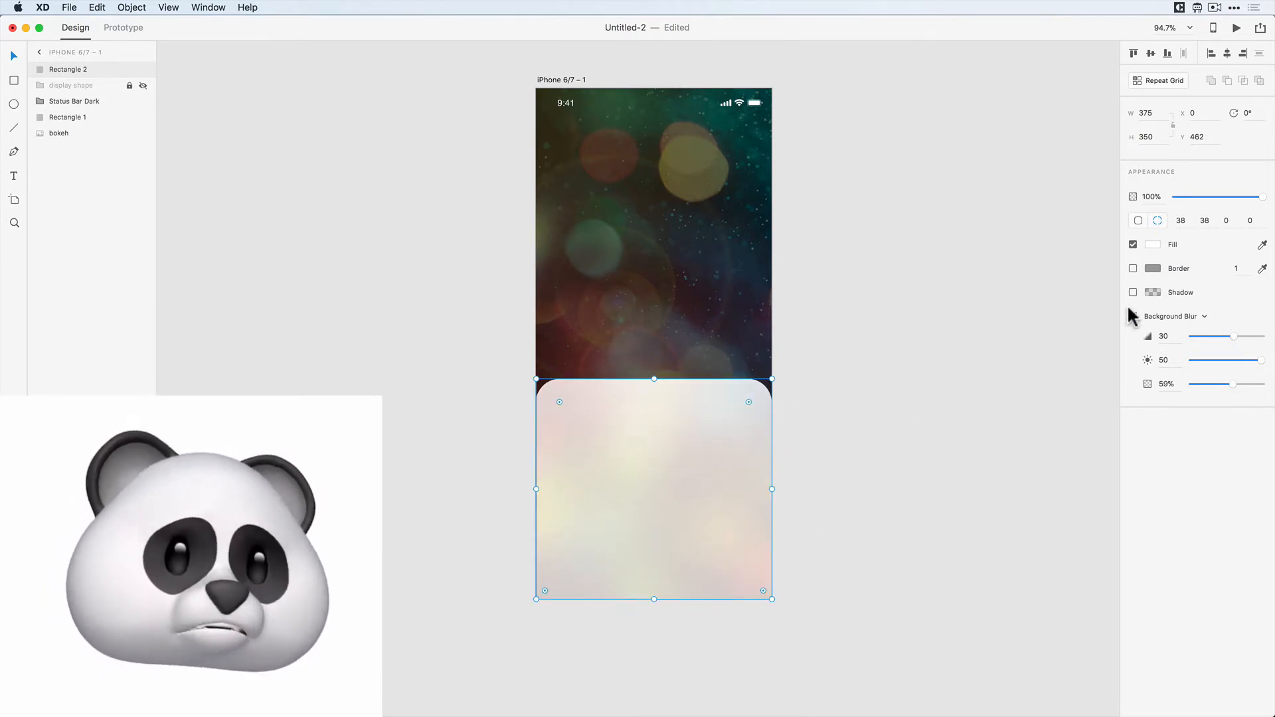
pyautogui.click(835, 348)
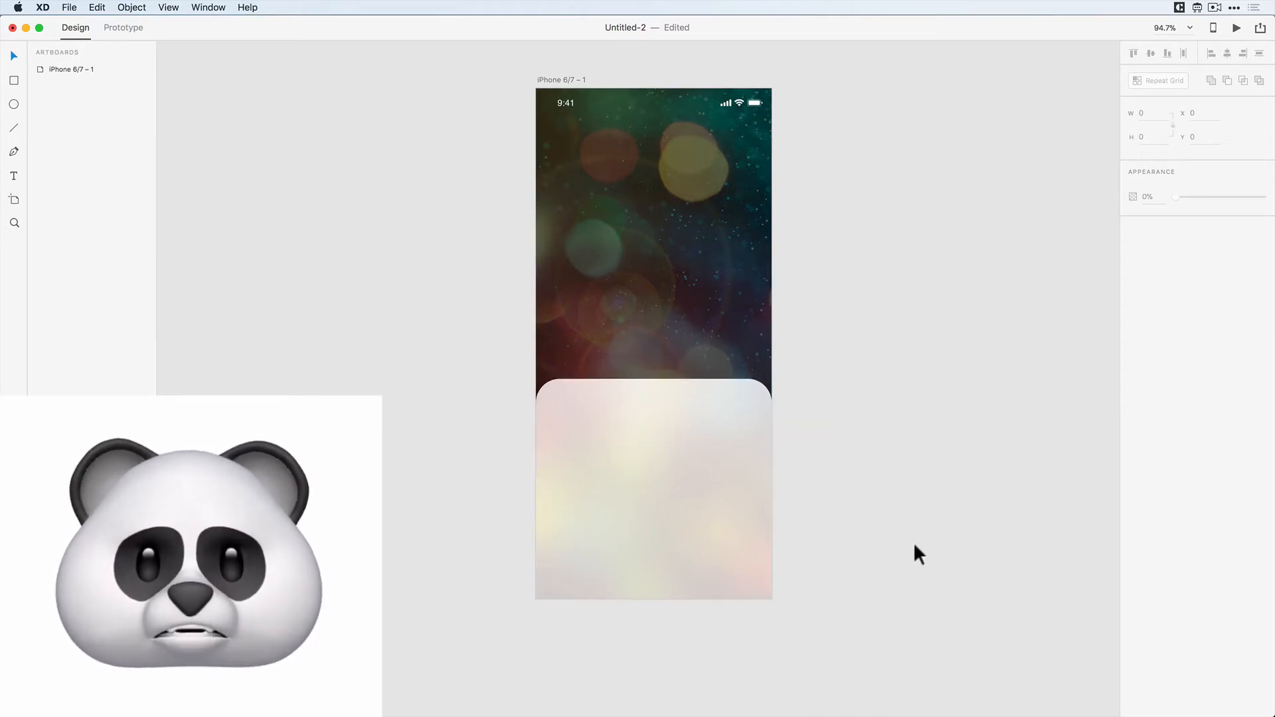
# - Draw a square above the blurred panel and set its size to 300 × 300 with locked proportions
pyautogui.scroll(2, 914, 541)
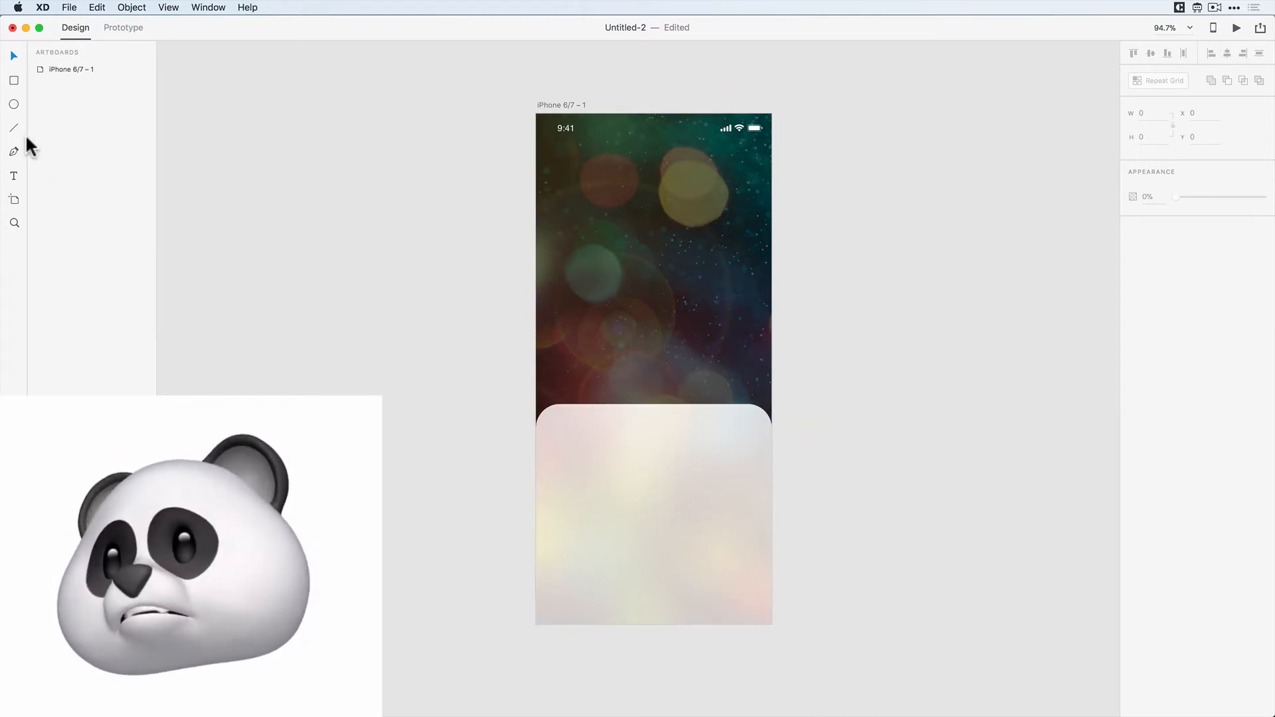
pyautogui.click(14, 81)
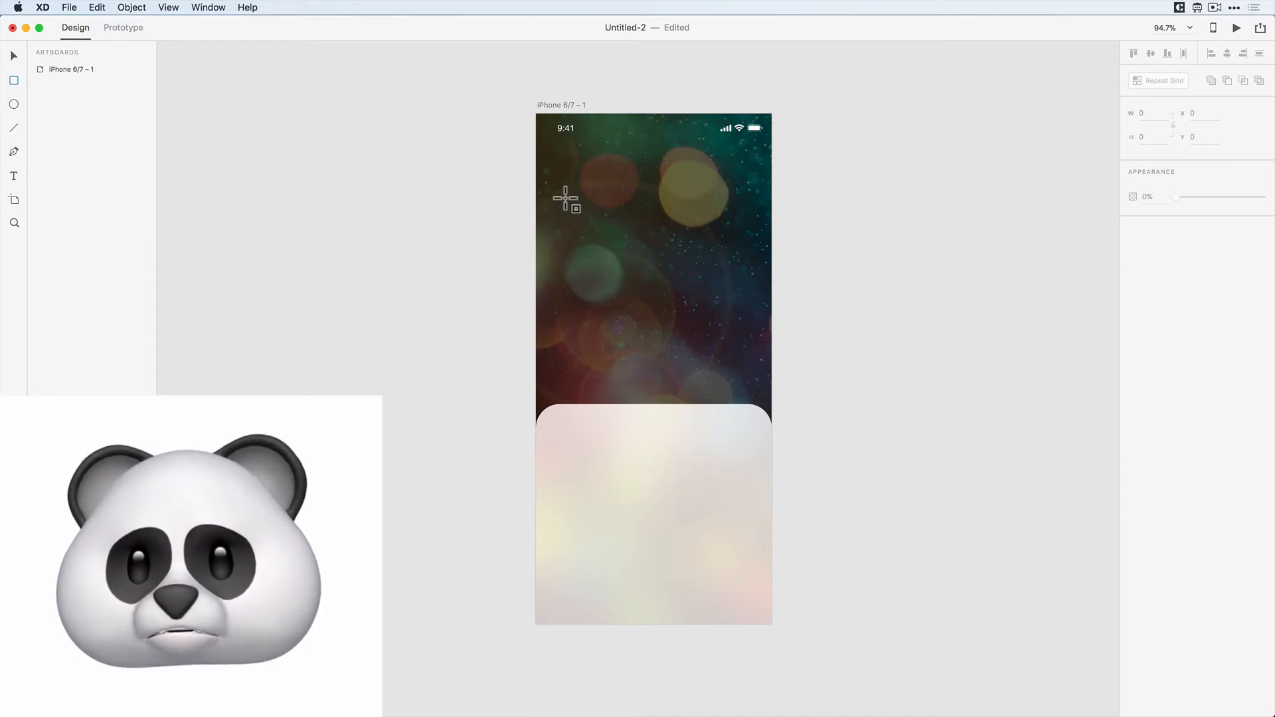
pyautogui.moveTo(555, 175); pyautogui.dragTo(741, 372)
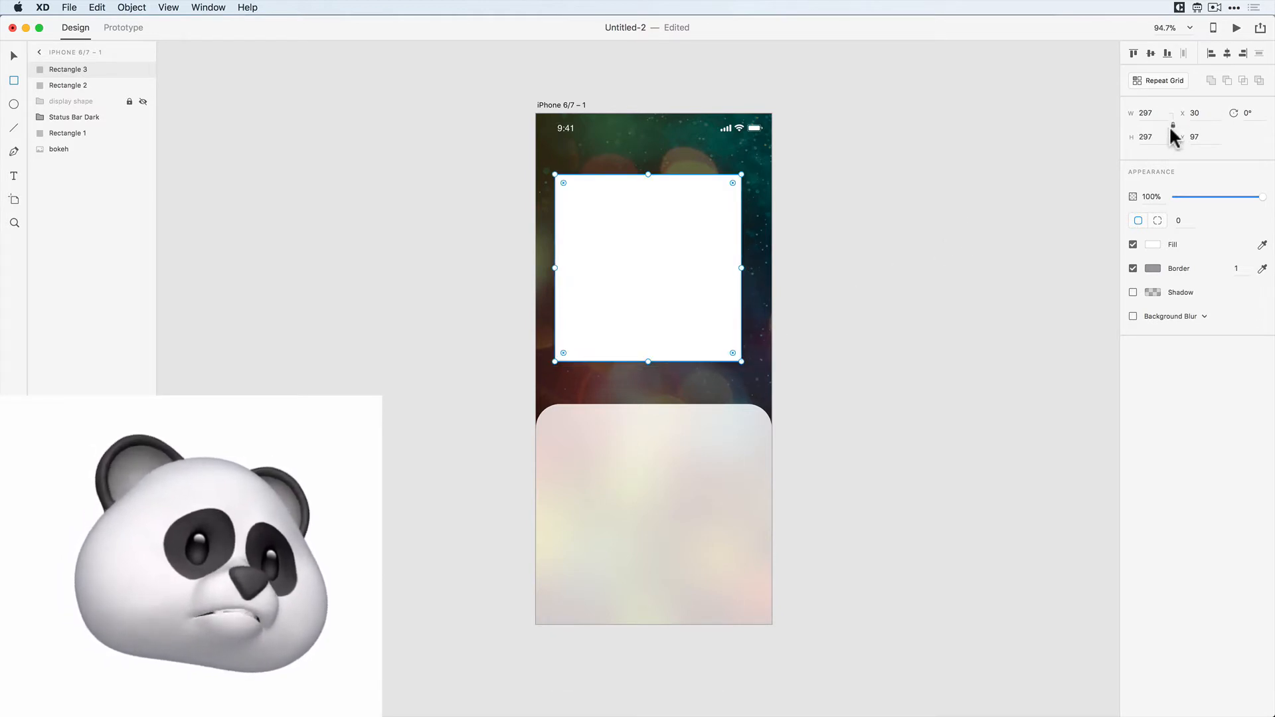
pyautogui.click(1149, 113)
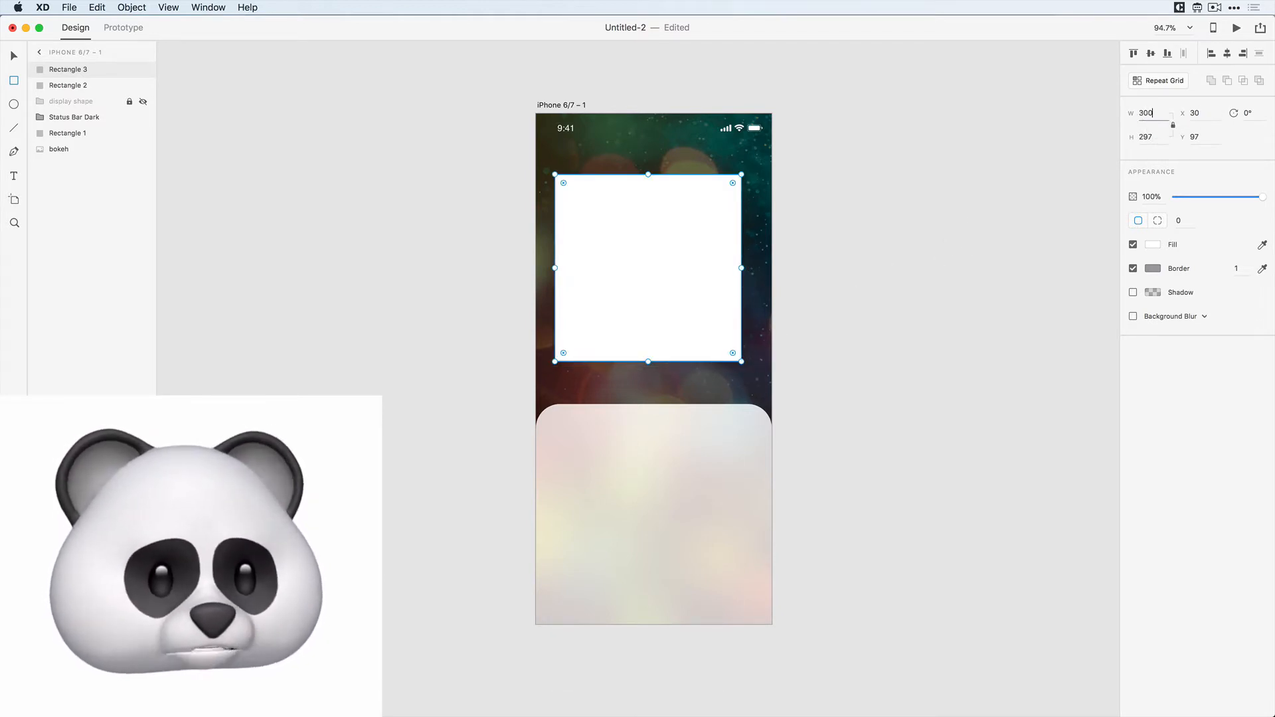
pyautogui.write('300')
pyautogui.press('Return')
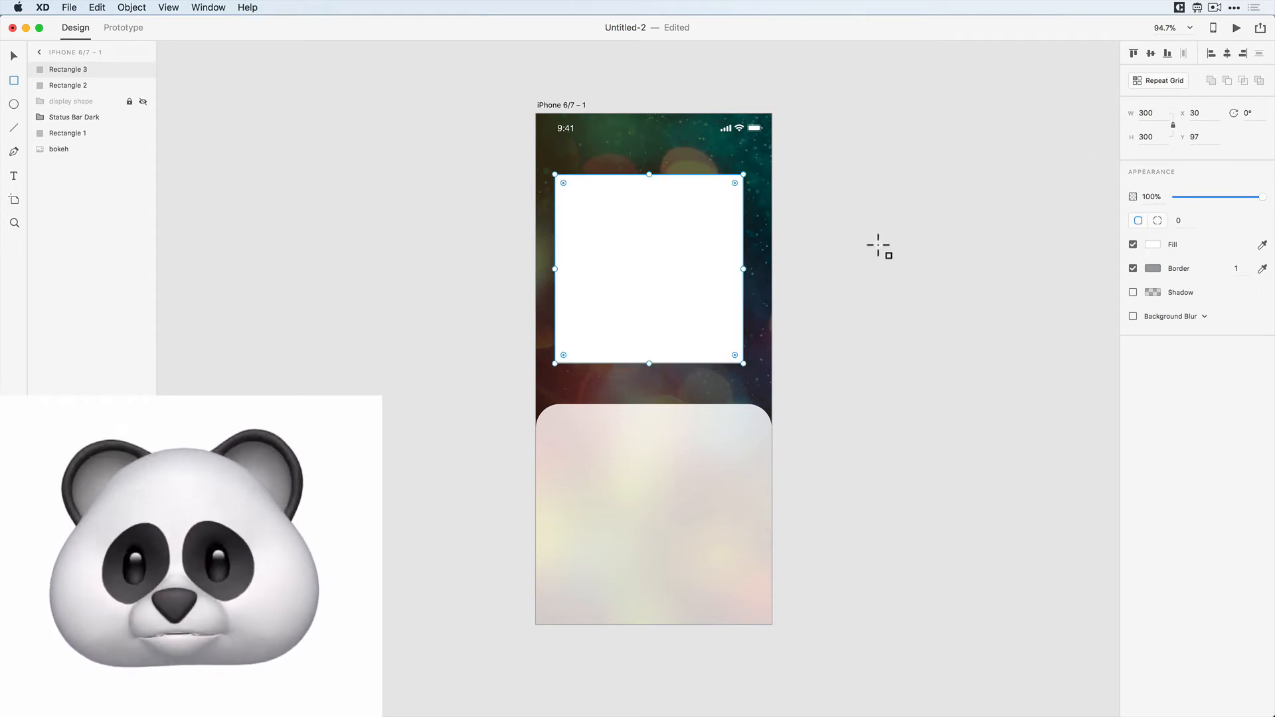
# - Round the square card's corners to a radius of 10
pyautogui.click(13, 55)
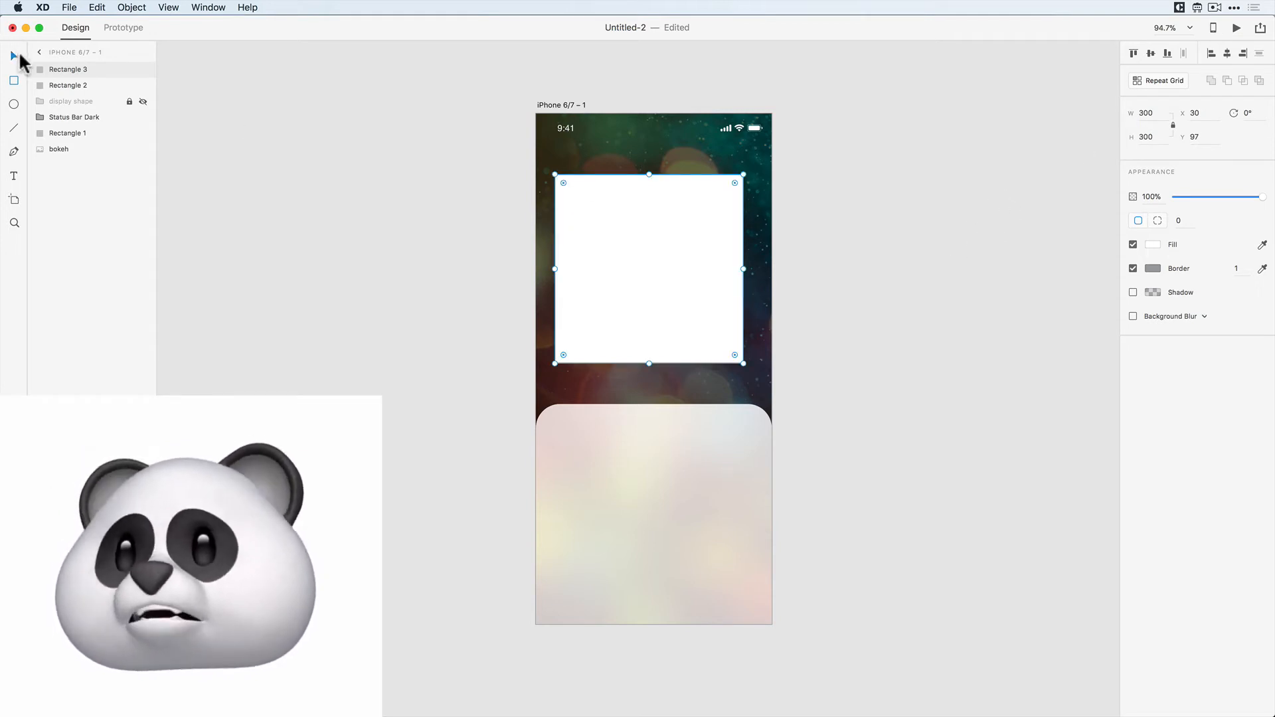
pyautogui.click(1182, 221)
pyautogui.write('10')
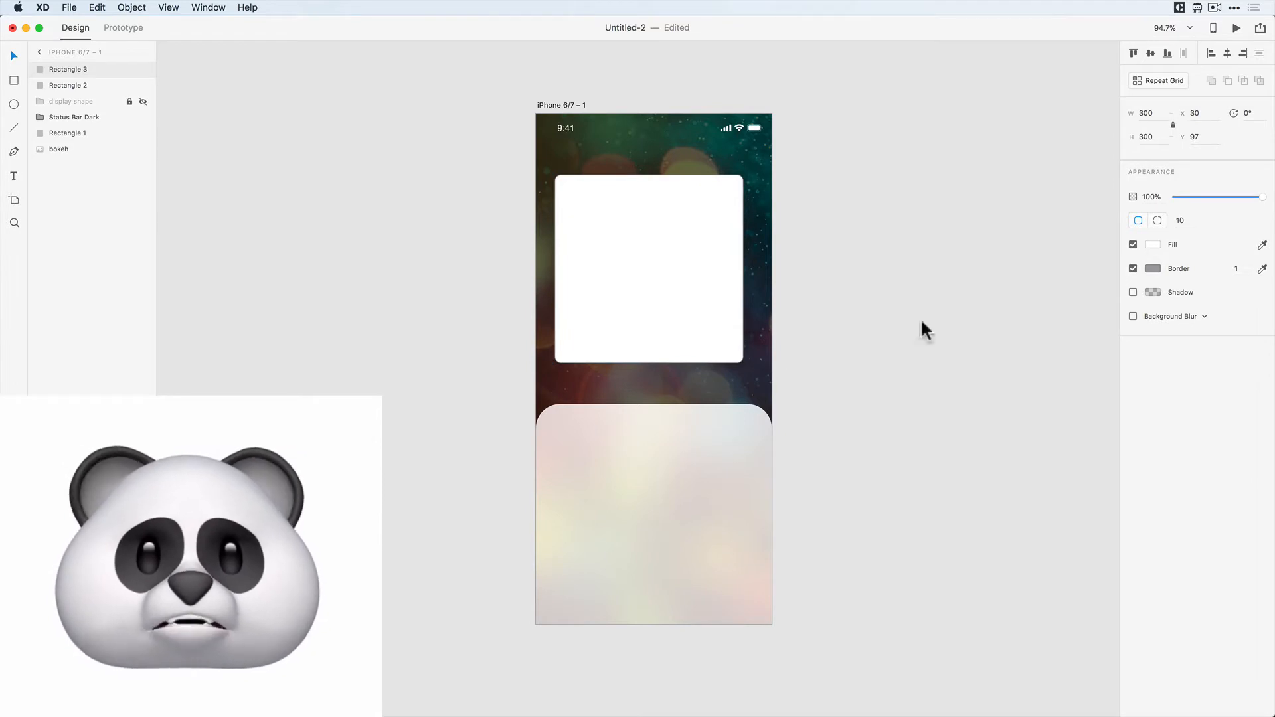
# - Center the card horizontally at about X 38, Y 106 and remove its border
pyautogui.moveTo(623, 258); pyautogui.dragTo(628, 264)
pyautogui.click(1134, 268)
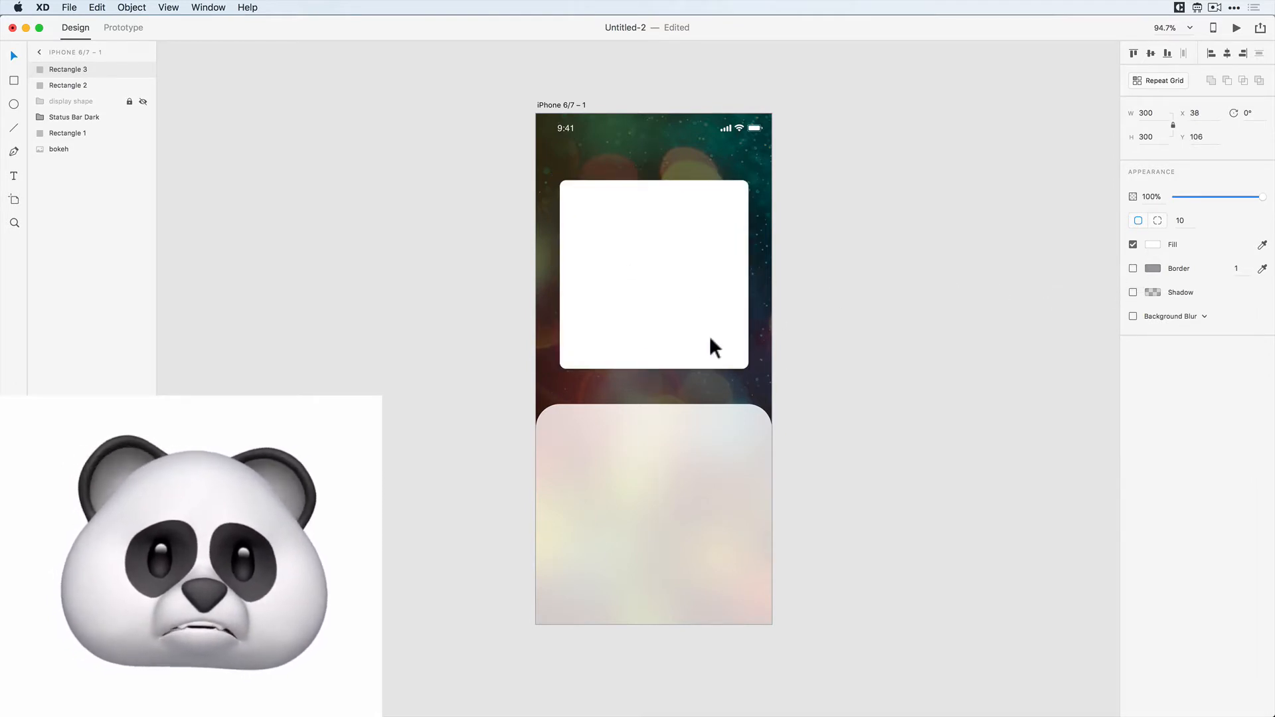
pyautogui.moveTo(675, 303); pyautogui.dragTo(675, 297)
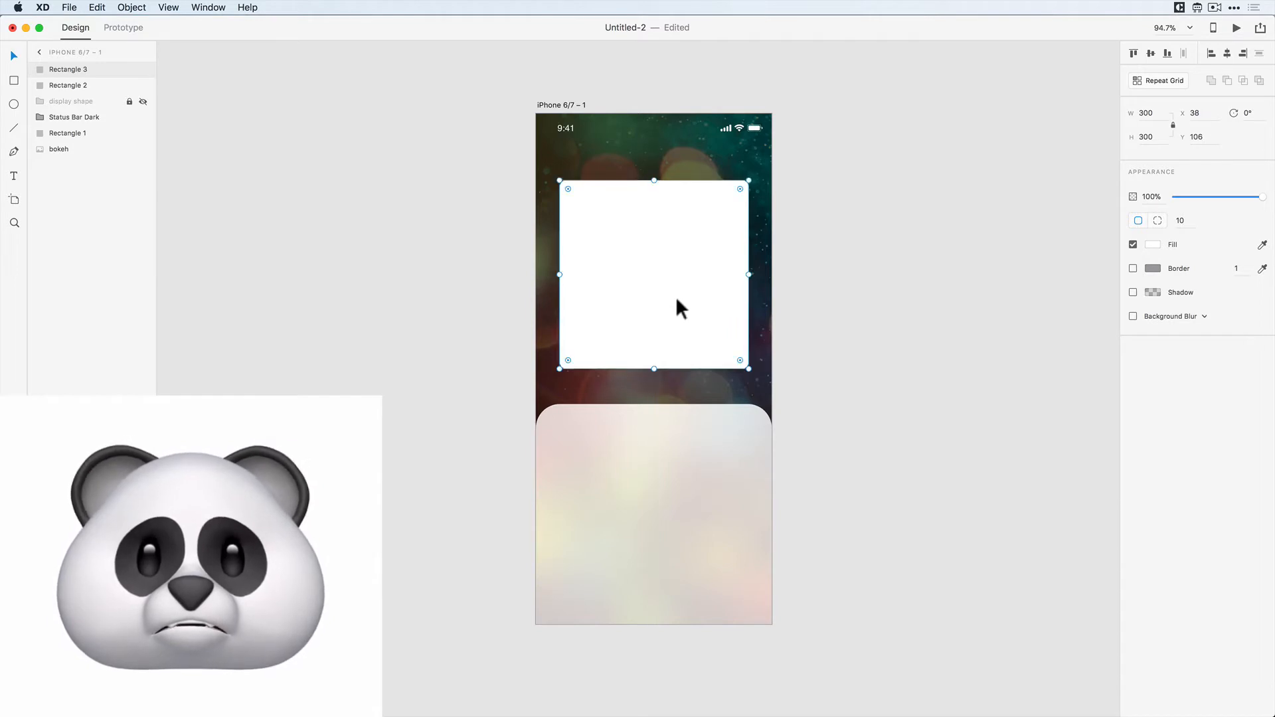
# - Add a black drop shadow at 75% opacity to the card, with X 0, Y 3 and blur 6
pyautogui.click(1133, 292)
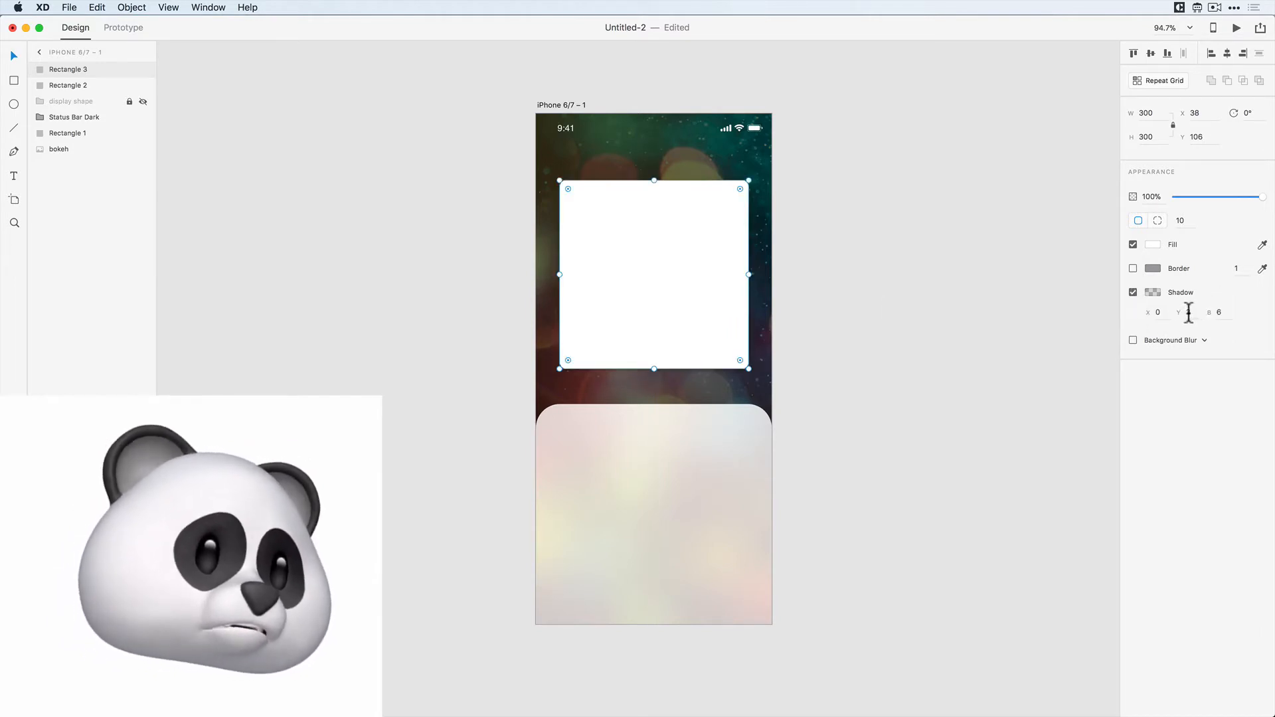
pyautogui.click(1152, 293)
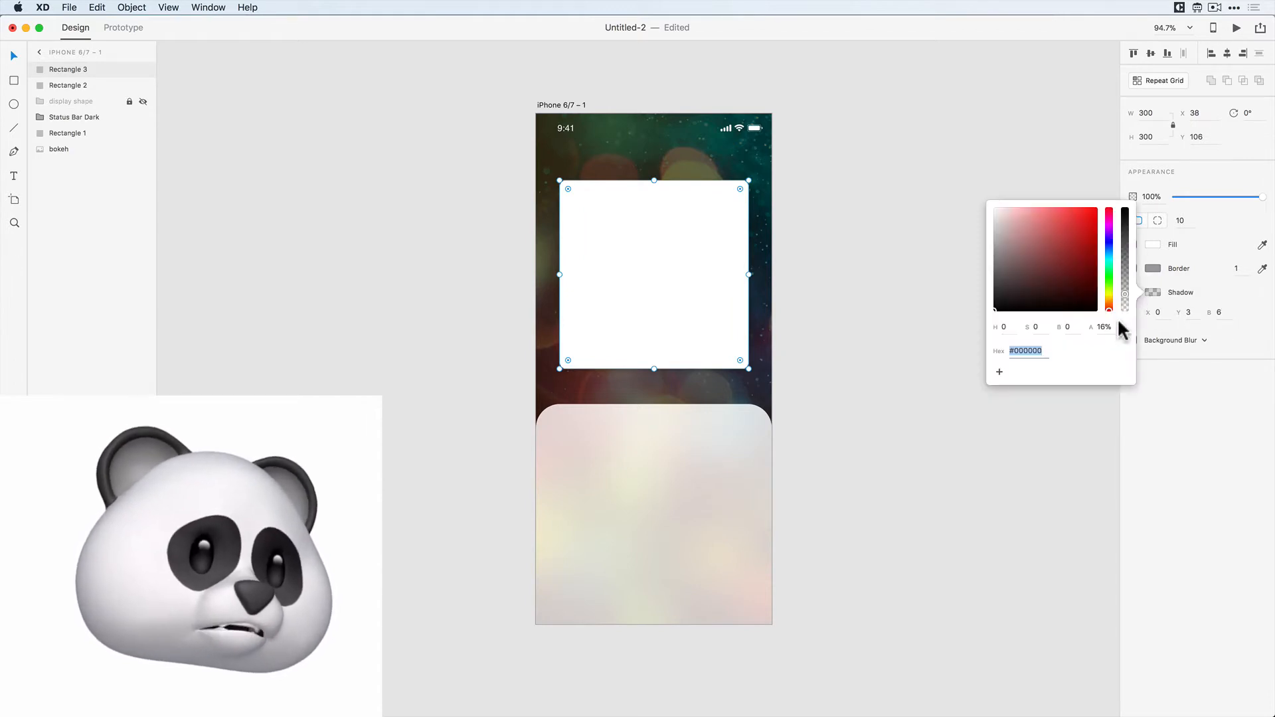
pyautogui.moveTo(1125, 295); pyautogui.dragTo(1122, 230)
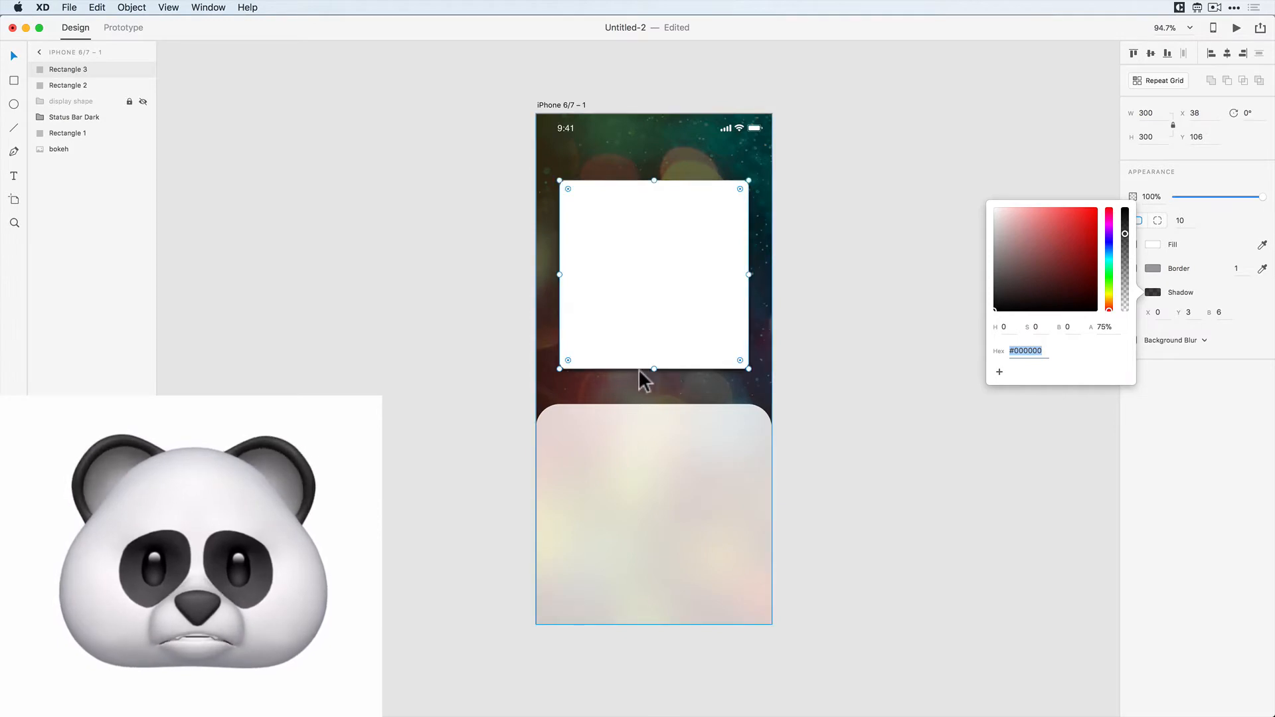
pyautogui.click(815, 380)
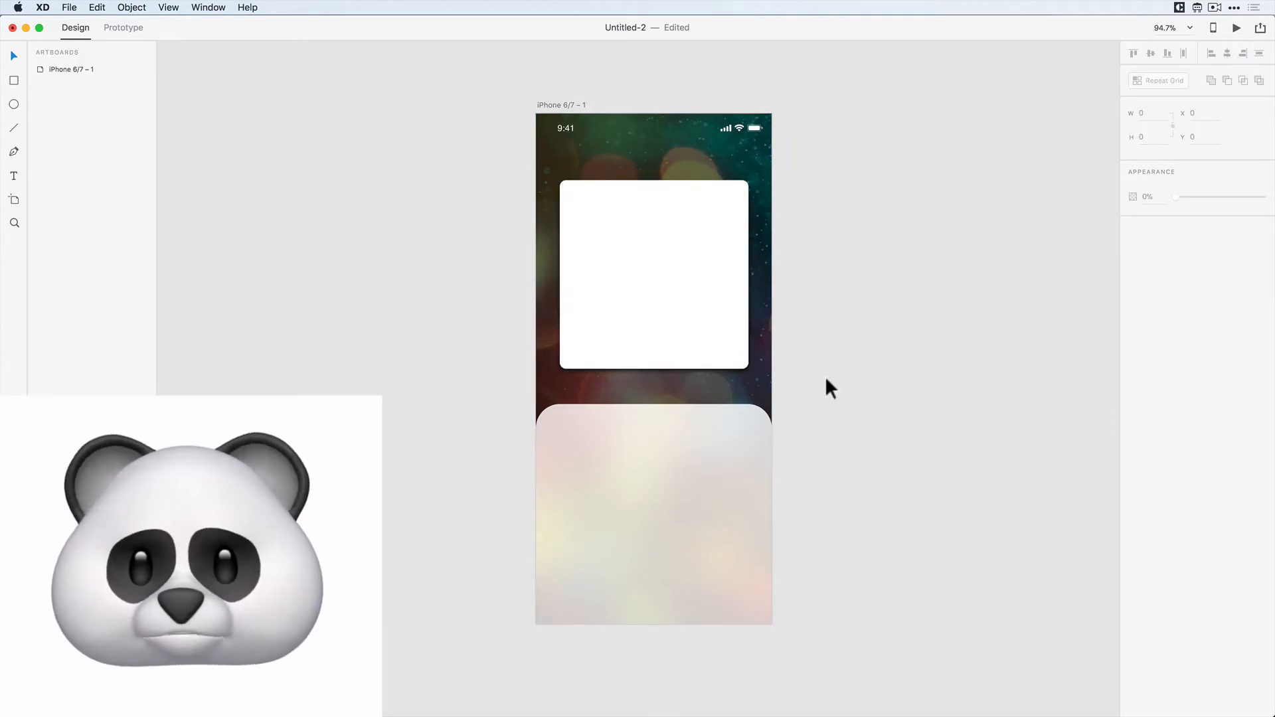
# - Duplicate the card to its right, extending past the artboard's edge, and resize the copy to 250 × 250
pyautogui.click(631, 305)
pyautogui.moveTo(631, 305); pyautogui.dragTo(819, 310)
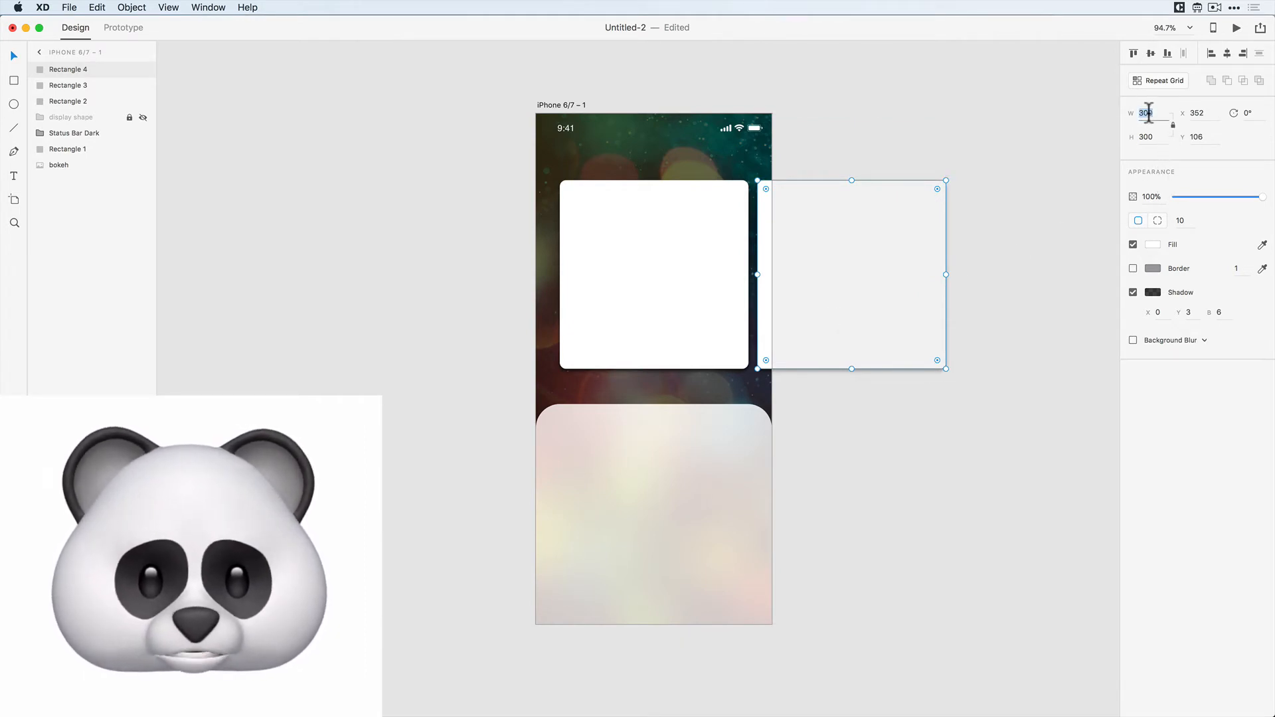
pyautogui.press('Return')
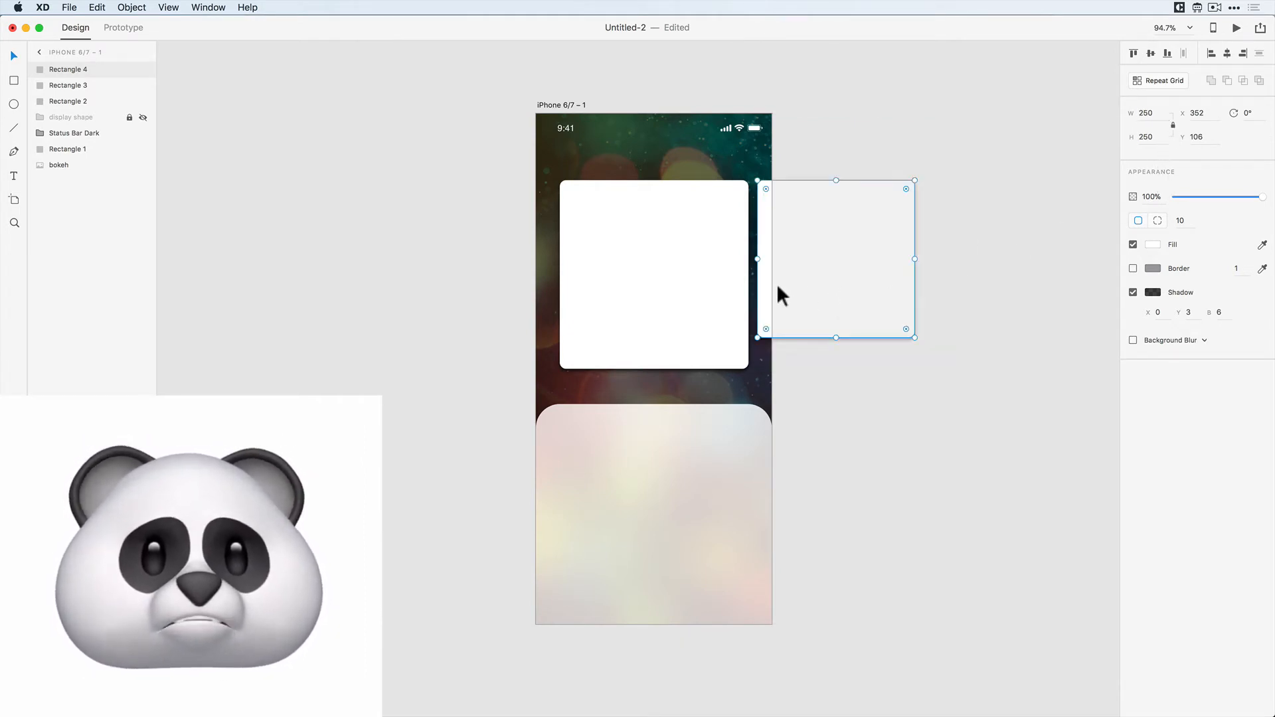
# - Align the smaller card vertically with the middle of the main card and space it away to X 358, Y 137
pyautogui.moveTo(764, 286); pyautogui.dragTo(762, 301)
pyautogui.press('alt')
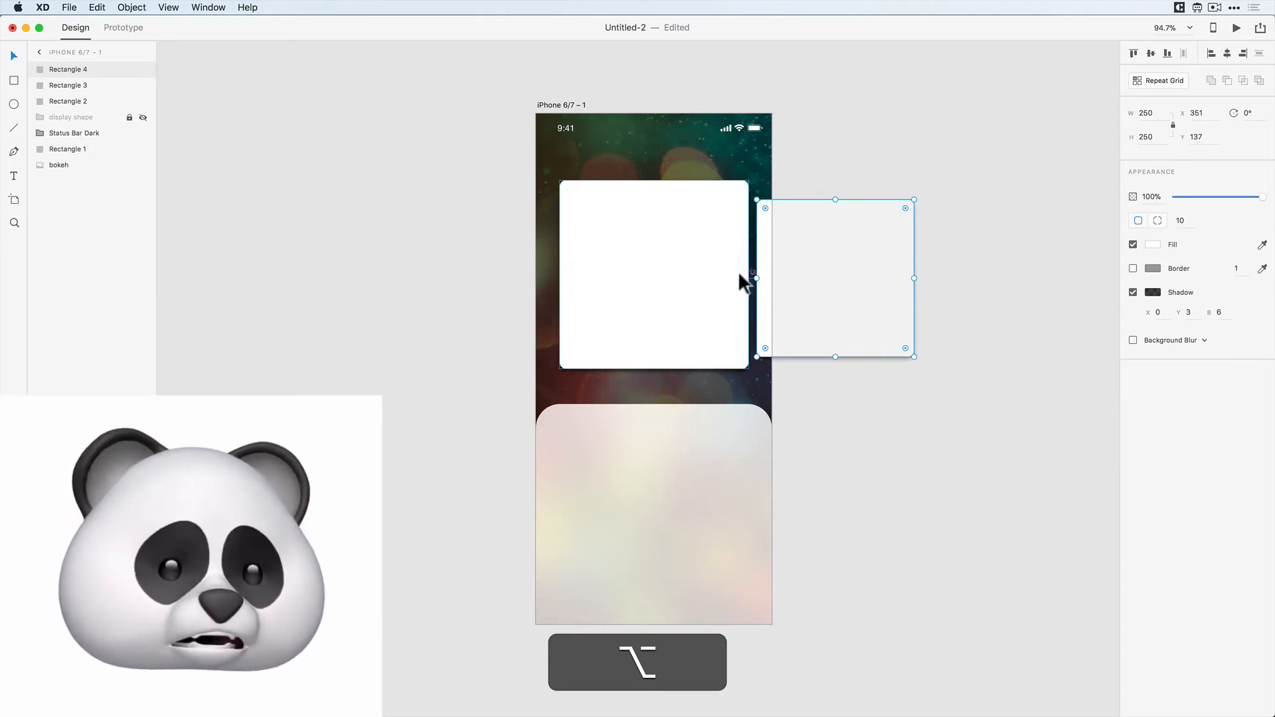
pyautogui.hotkey('alt', 'Right')
pyautogui.hotkey('alt', 'Right')
pyautogui.hotkey('alt', 'Right')
pyautogui.hotkey('alt', 'Right')
pyautogui.hotkey('alt', 'Right')
pyautogui.hotkey('alt', 'Right')
pyautogui.hotkey('alt', 'Right')
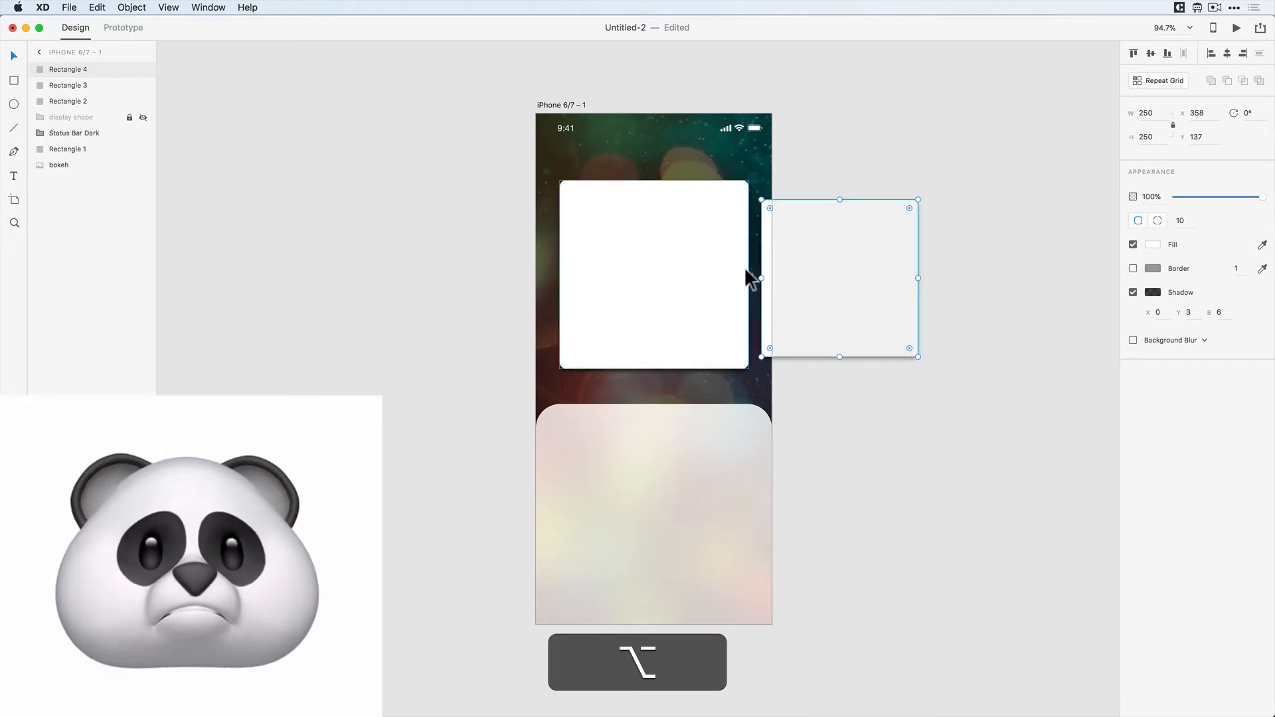
pyautogui.click(830, 197)
# - Duplicate the small card to the main card's left and nudge both side cards inward to X -222 and X 348
pyautogui.click(771, 283)
pyautogui.moveTo(731, 286); pyautogui.dragTo(396, 293)
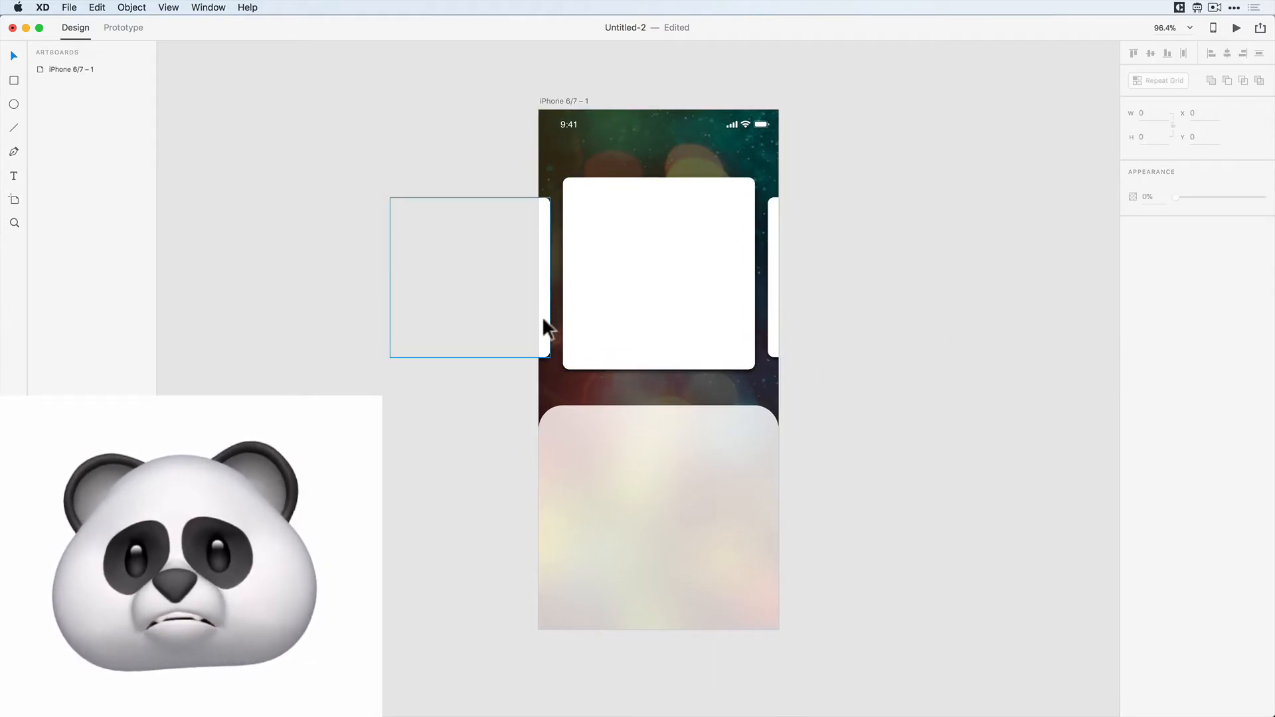
pyautogui.click(542, 316)
pyautogui.hotkey('shift', 'Right')
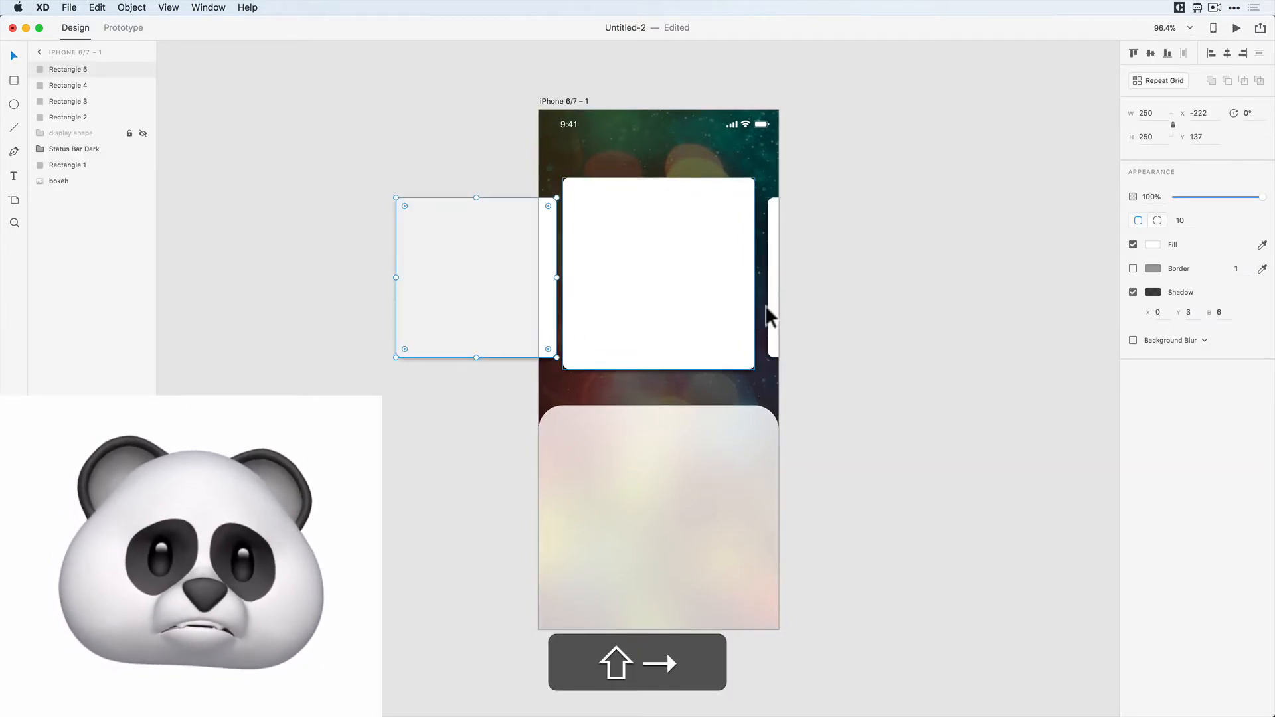
pyautogui.click(772, 306)
pyautogui.hotkey('shift', 'Left')
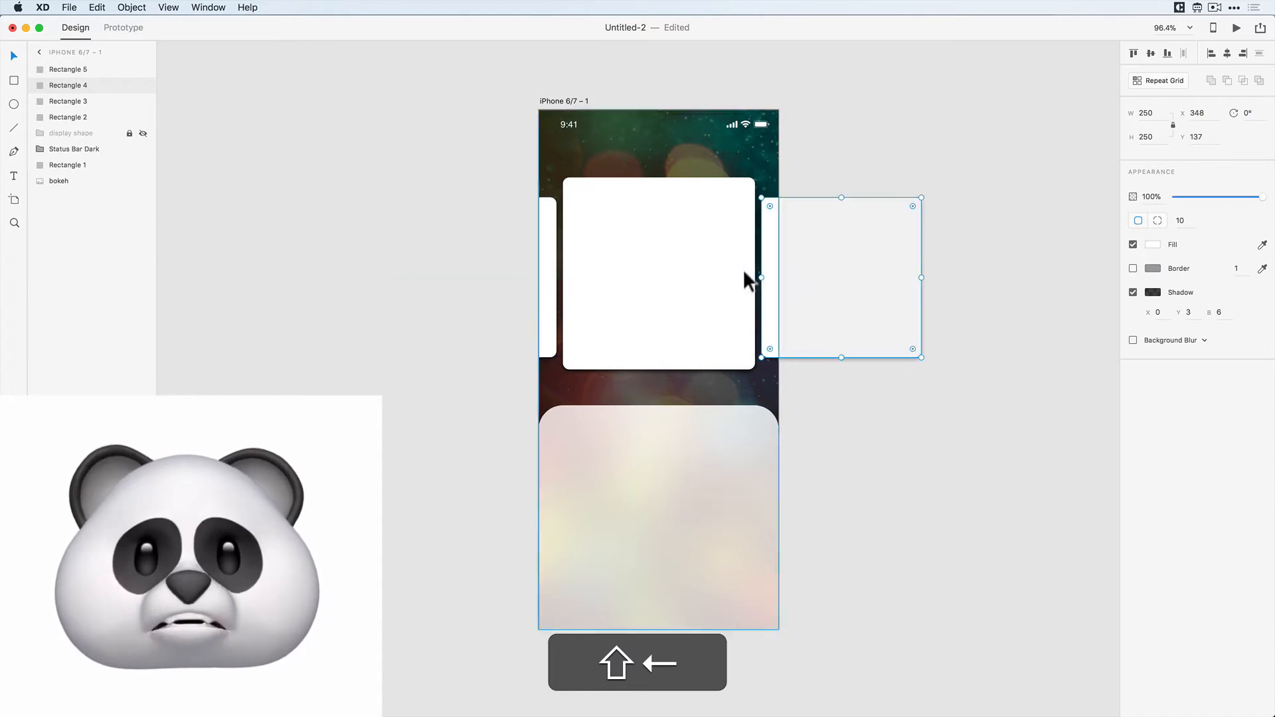
# - Switch to Finder and fill the main card with album-lion.jpeg, the right card with album-door.jpeg and the left card with album-clock.jpeg
pyautogui.click(904, 100)
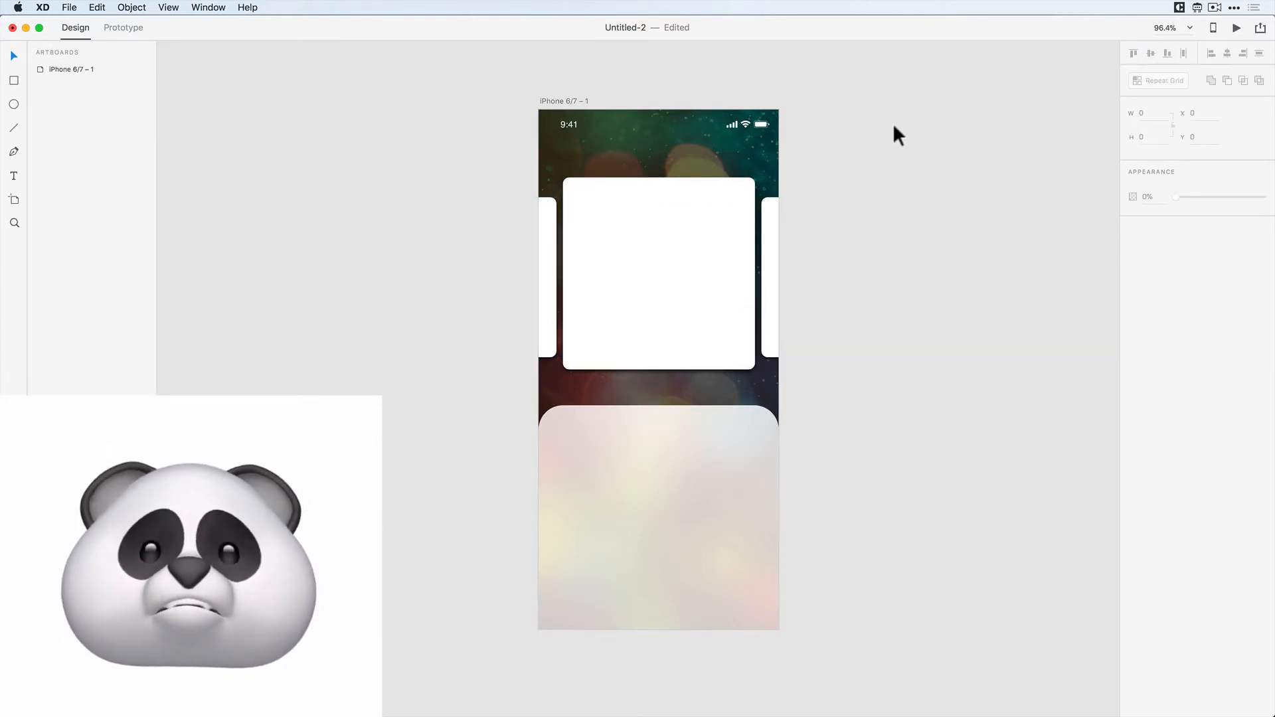
pyautogui.press('super+Tab')
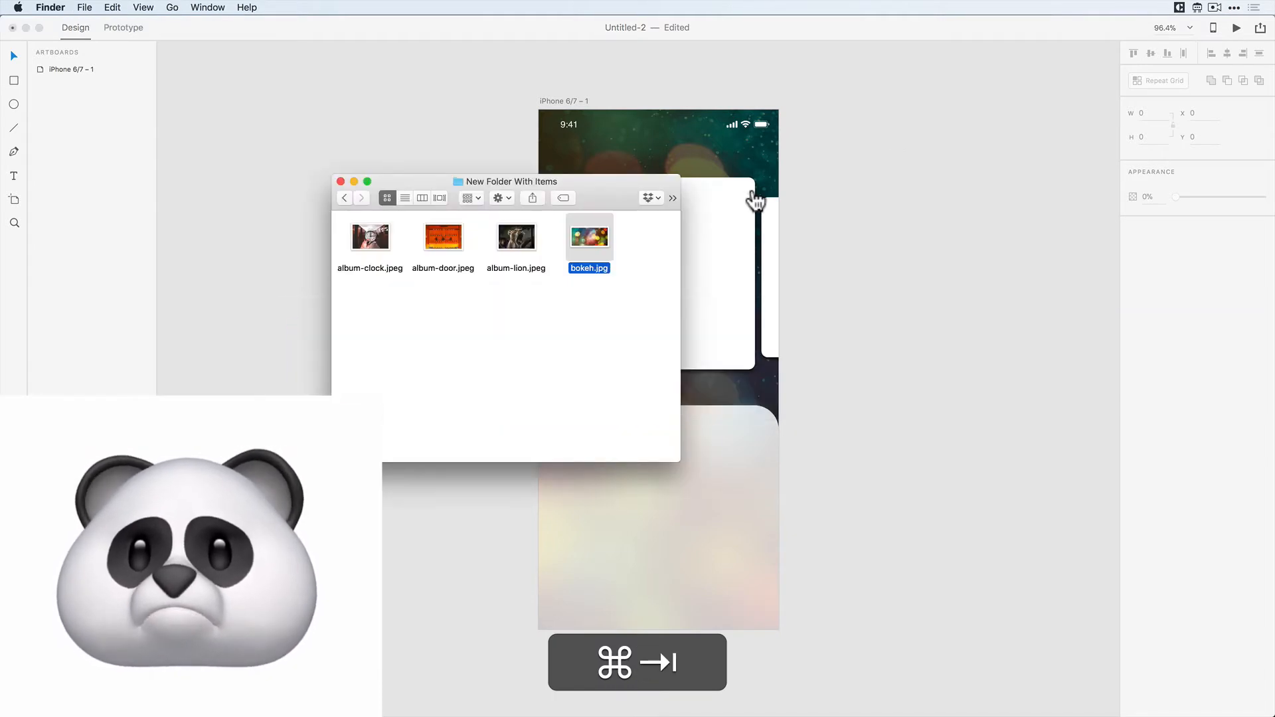
pyautogui.moveTo(605, 203); pyautogui.dragTo(409, 205)
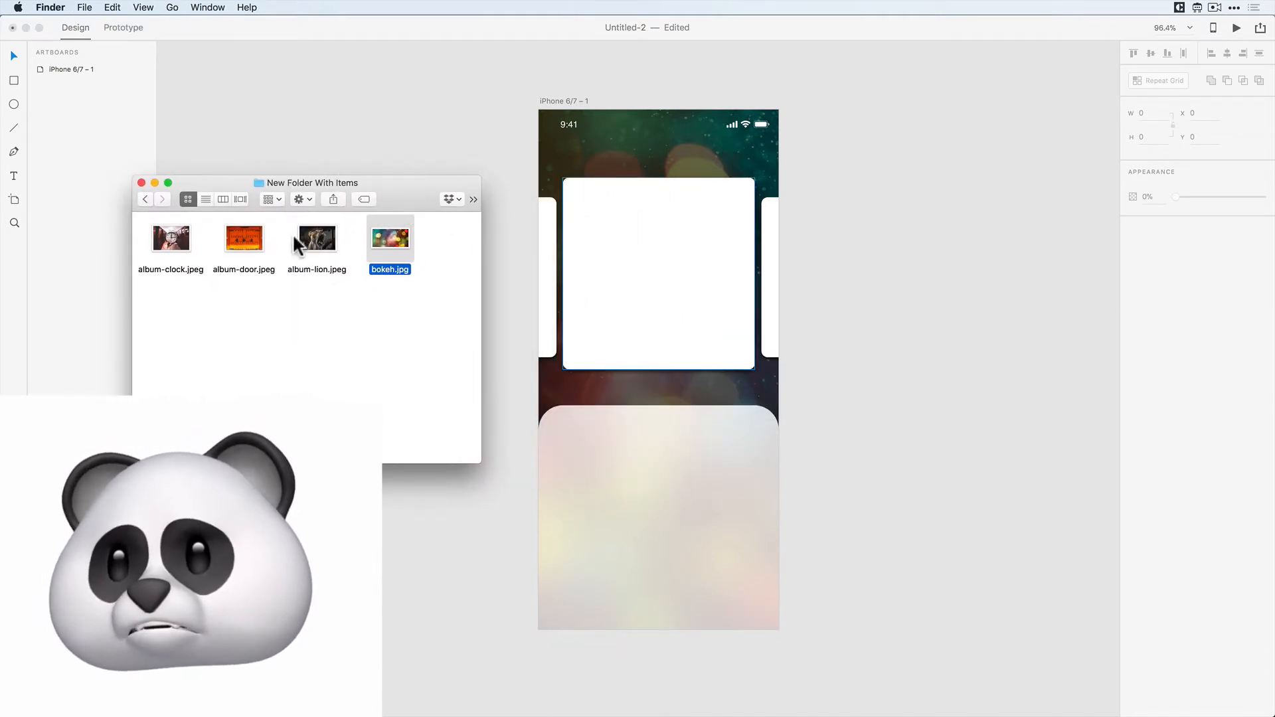
pyautogui.moveTo(322, 250); pyautogui.dragTo(685, 256)
pyautogui.click(253, 249)
pyautogui.moveTo(298, 256); pyautogui.dragTo(744, 279)
pyautogui.moveTo(181, 245); pyautogui.dragTo(512, 259)
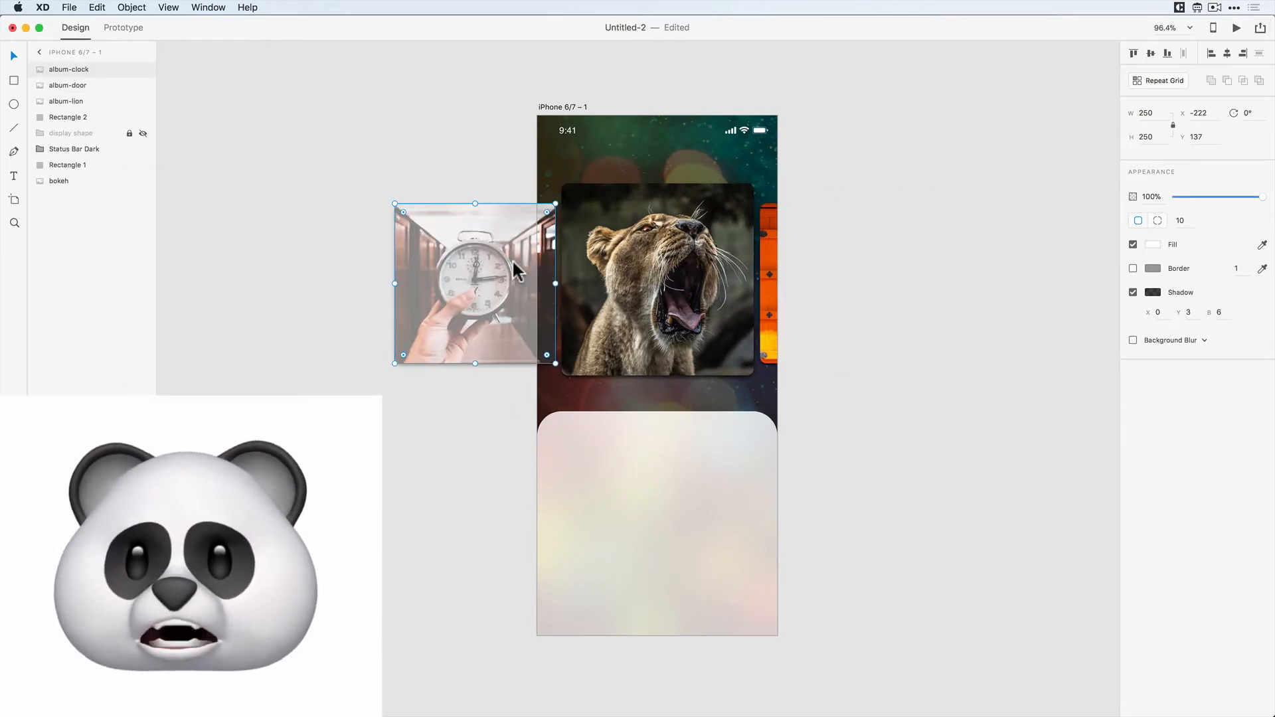
pyautogui.click(885, 408)
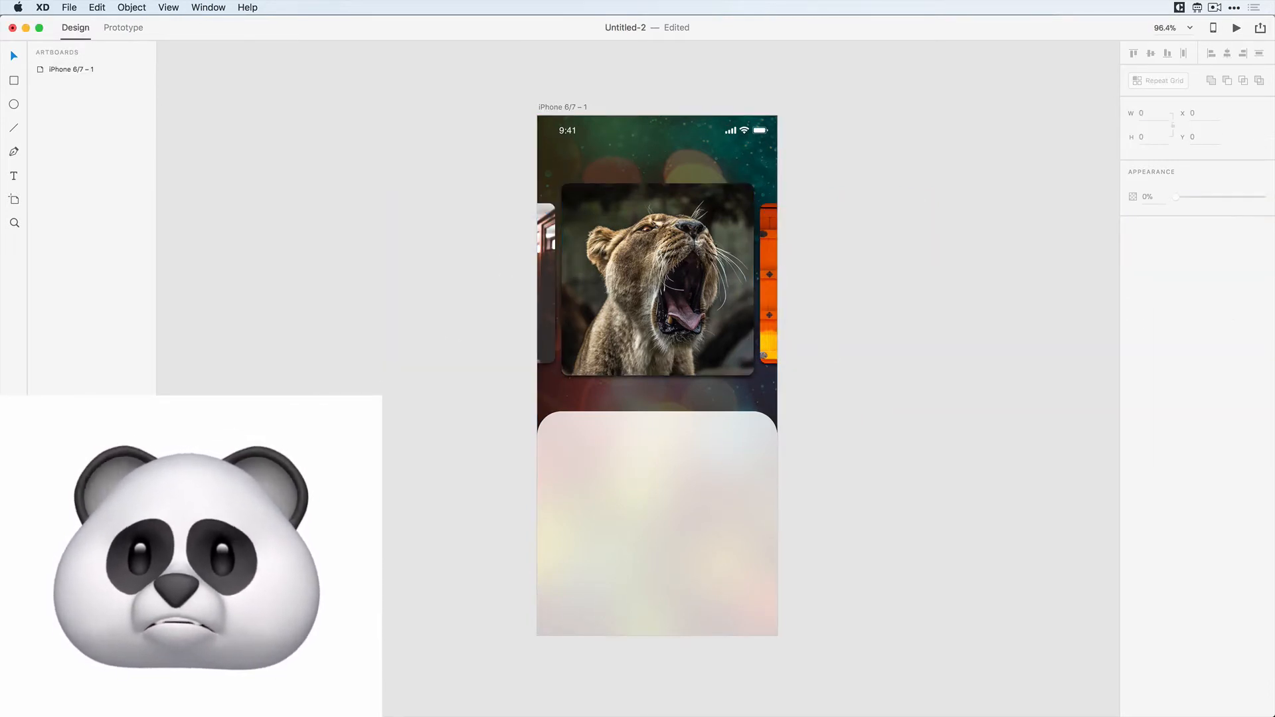
# - Duplicate the album-door card in place over the original
pyautogui.click(766, 293)
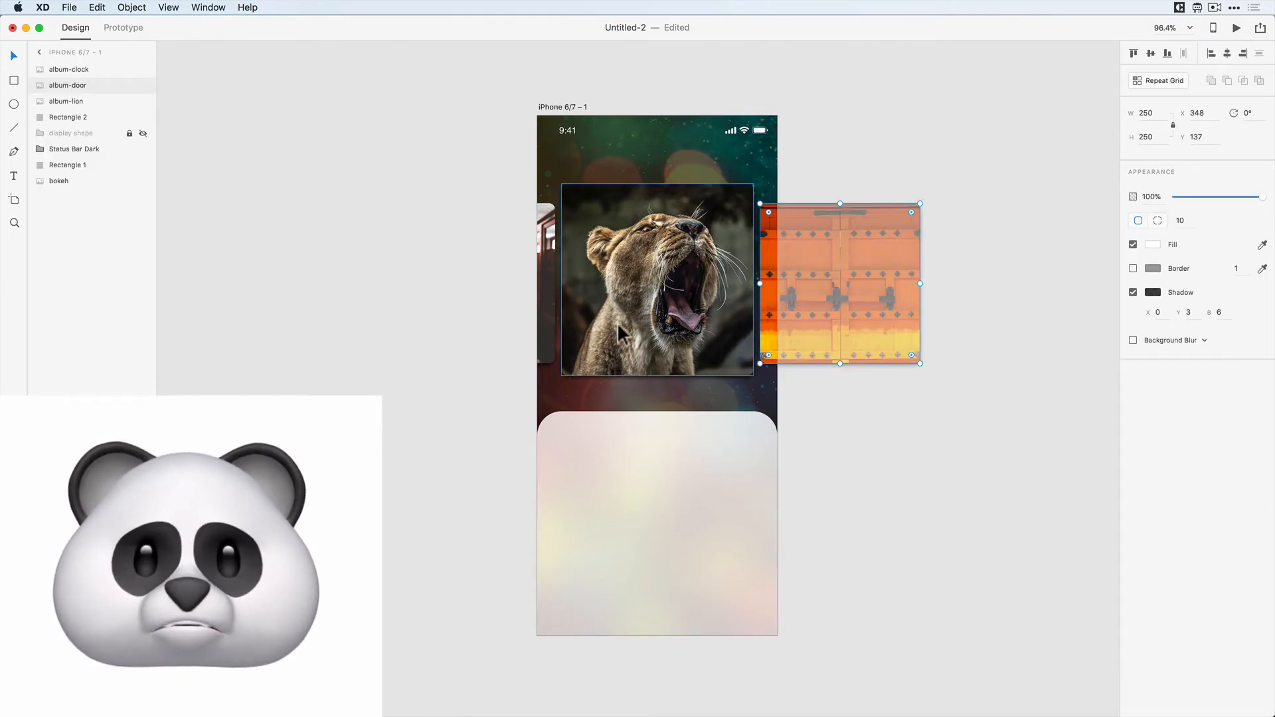
pyautogui.click(660, 243)
pyautogui.click(770, 312)
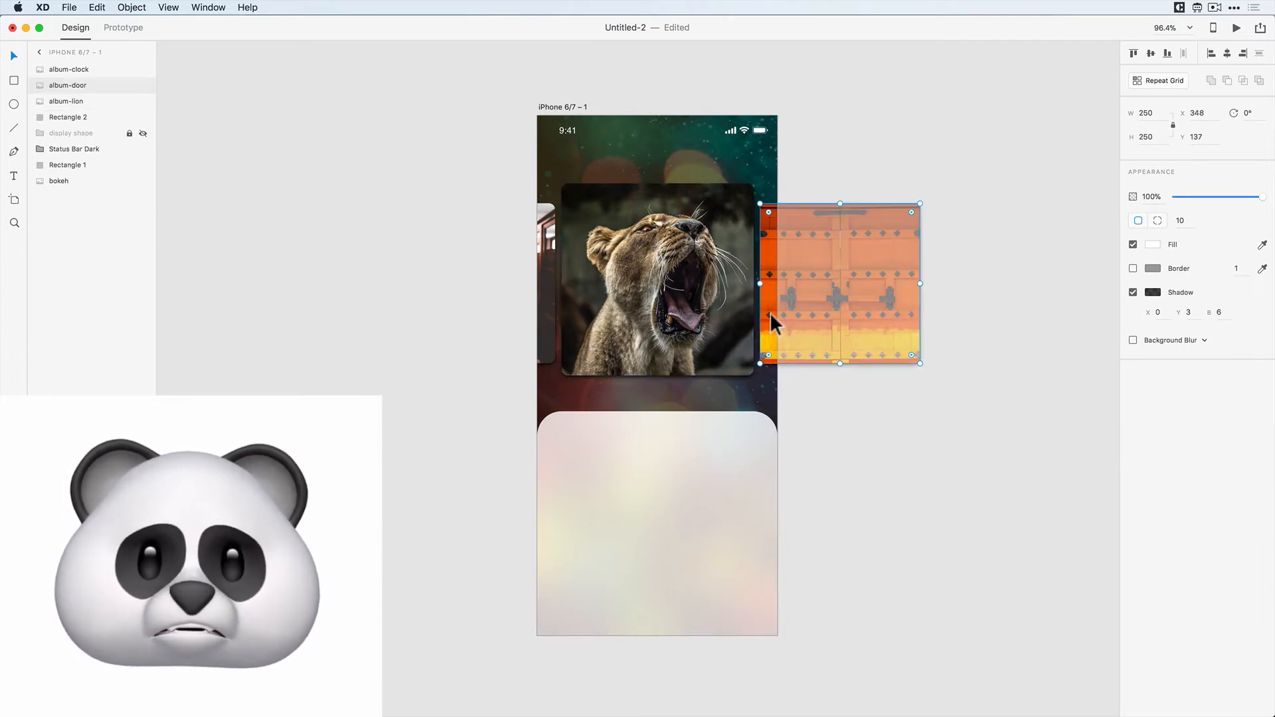
pyautogui.press('super+c')
pyautogui.press('super+v')
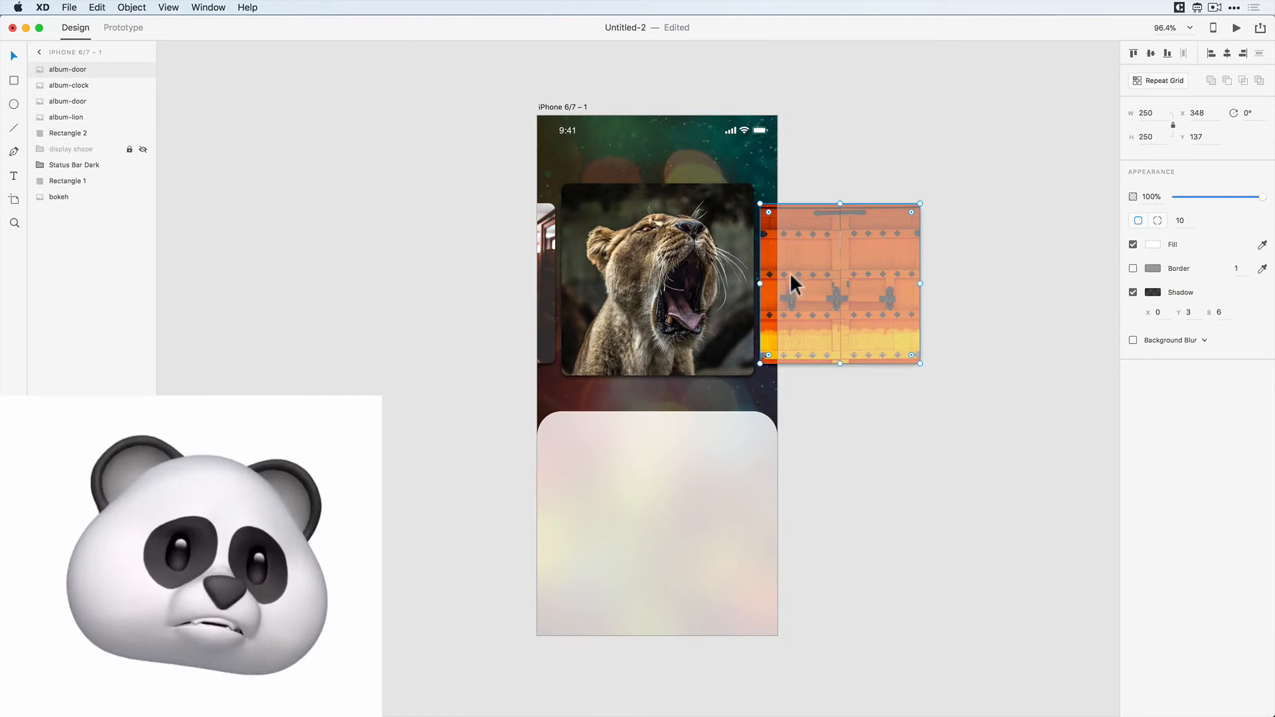
# - Turn the duplicated door card into a dark overlay by removing its shadow and filling it with semi-transparent black #000000
pyautogui.click(1133, 292)
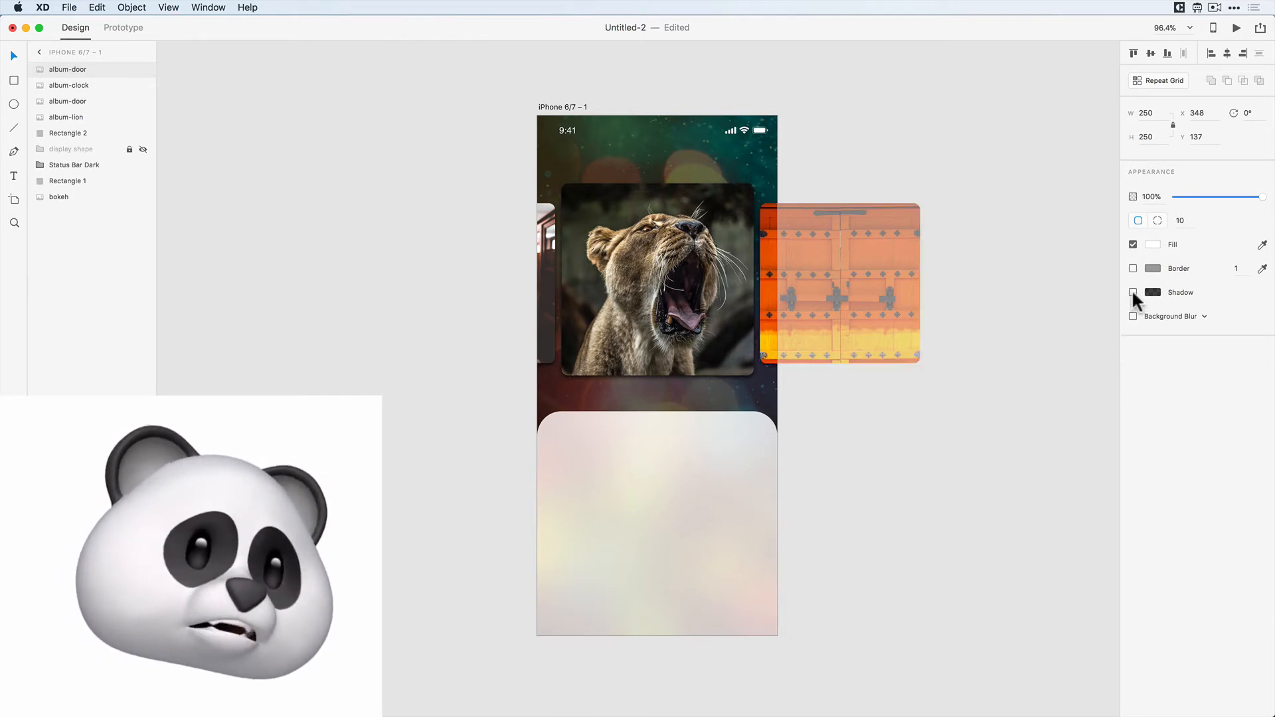
pyautogui.click(1151, 244)
pyautogui.moveTo(1039, 248); pyautogui.dragTo(920, 352)
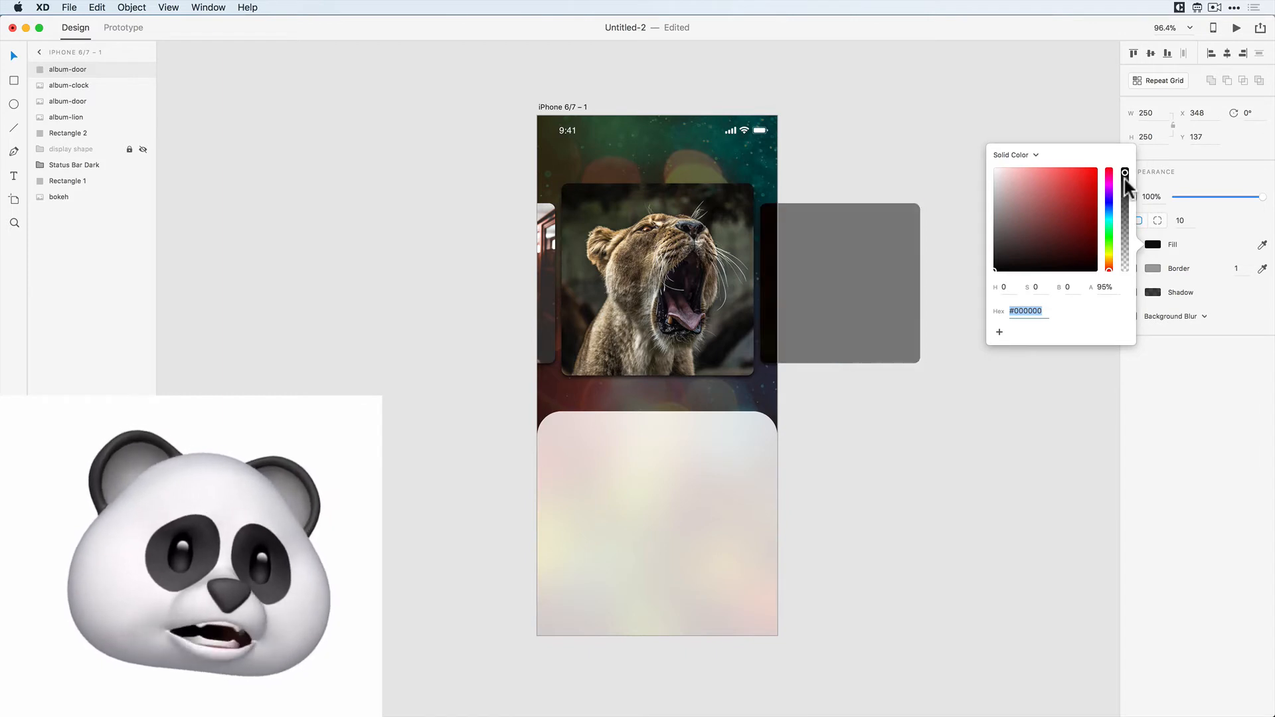
pyautogui.moveTo(1126, 179); pyautogui.dragTo(1122, 205)
pyautogui.click(812, 165)
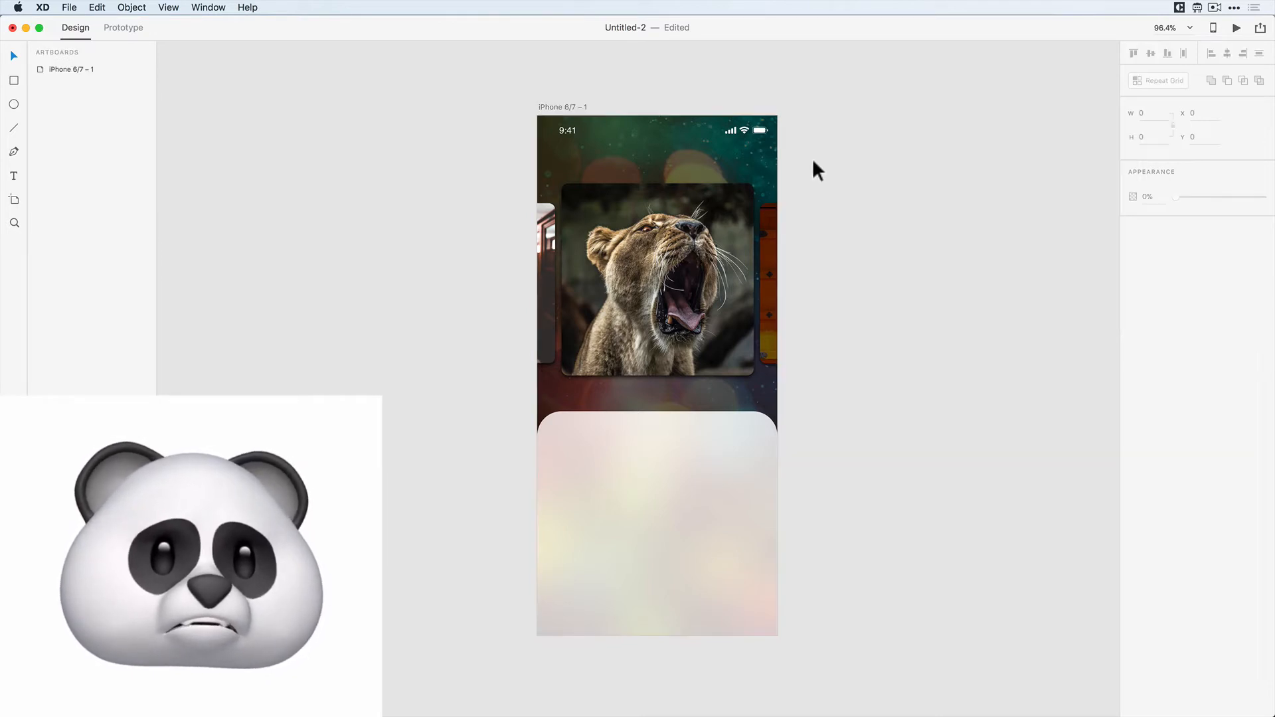
# - Copy the dark overlay from the door card onto the album-clock card on the other side
pyautogui.moveTo(767, 247)
pyautogui.mouseDown()
pyautogui.moveTo(772, 268)
pyautogui.moveTo(765, 244)
pyautogui.mouseUp()
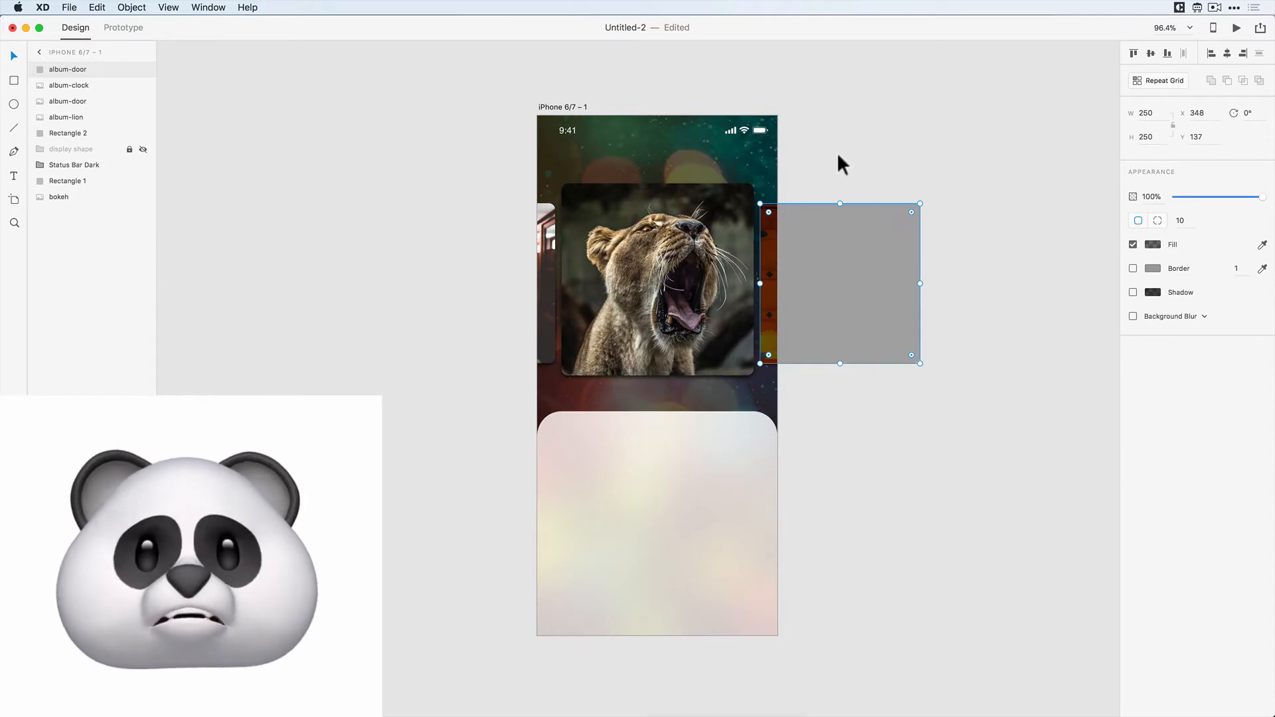
pyautogui.press('Delete')
pyautogui.click(765, 252)
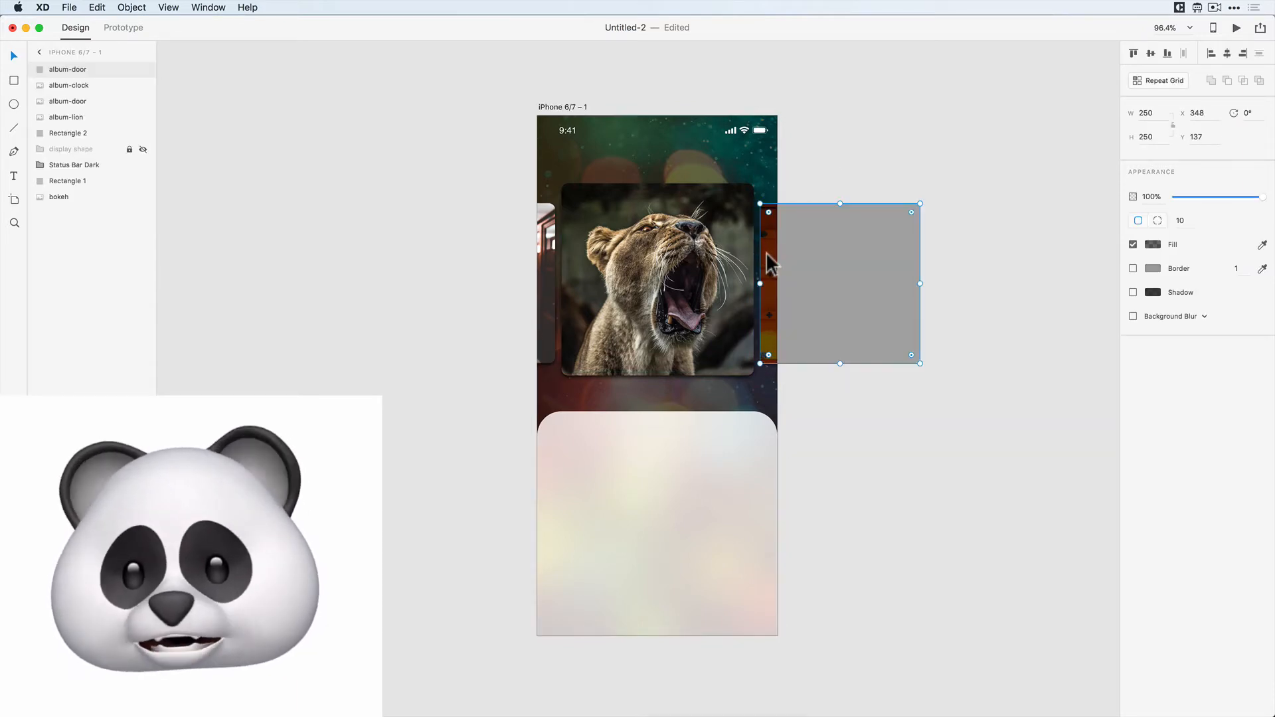
pyautogui.moveTo(769, 253); pyautogui.dragTo(404, 253)
pyautogui.press('Delete')
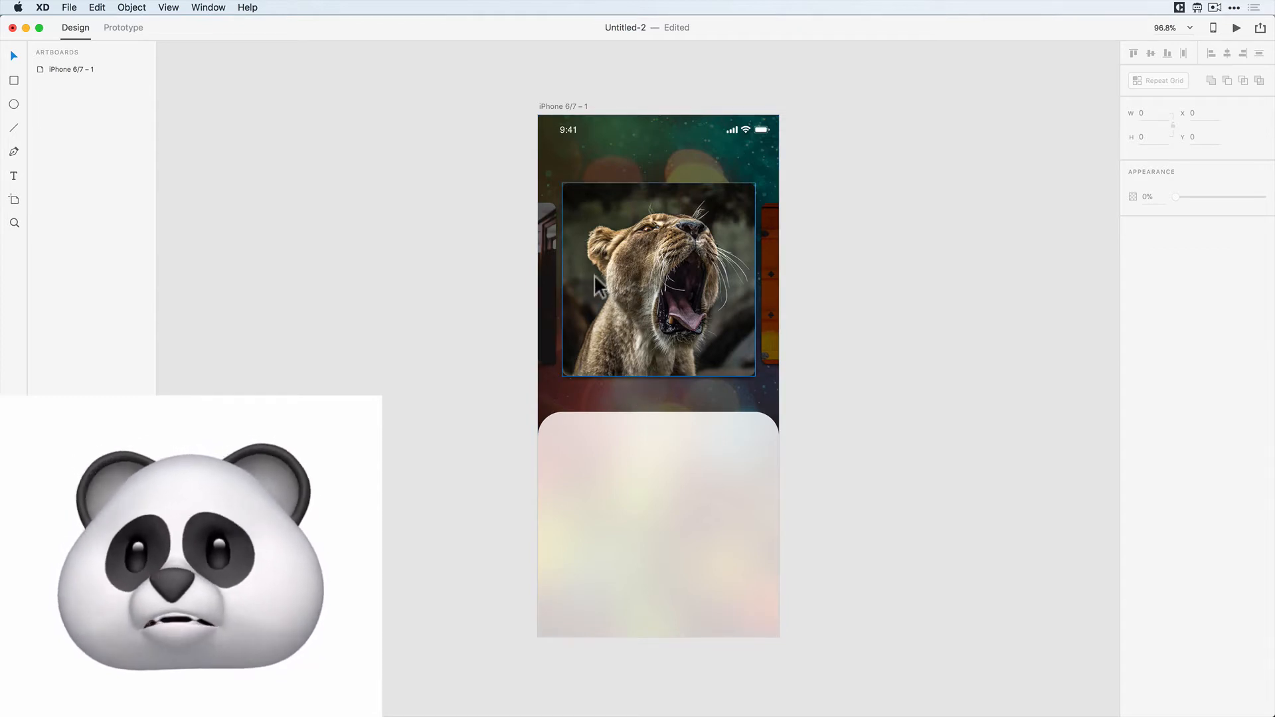
# - Draw a rectangle about 245 × 71 across the lion card's lower edge, filled with black #000000 and without a border
pyautogui.click(14, 80)
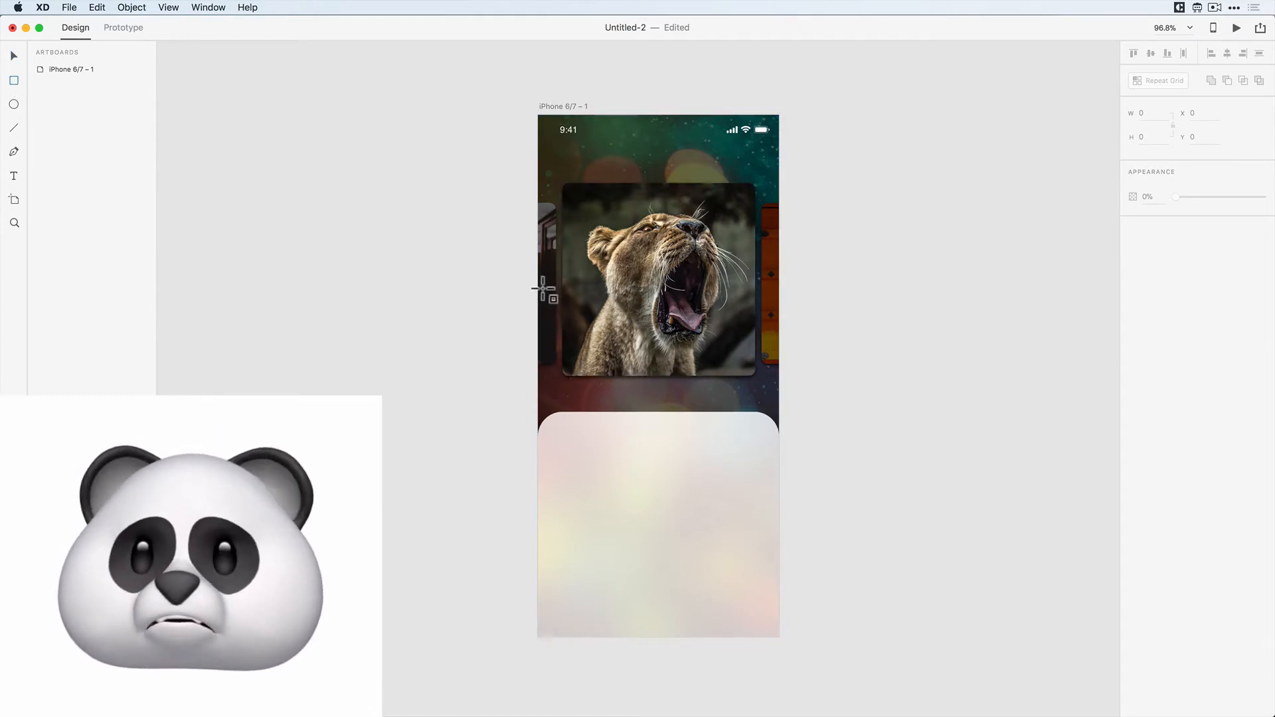
pyautogui.moveTo(579, 284); pyautogui.dragTo(736, 392)
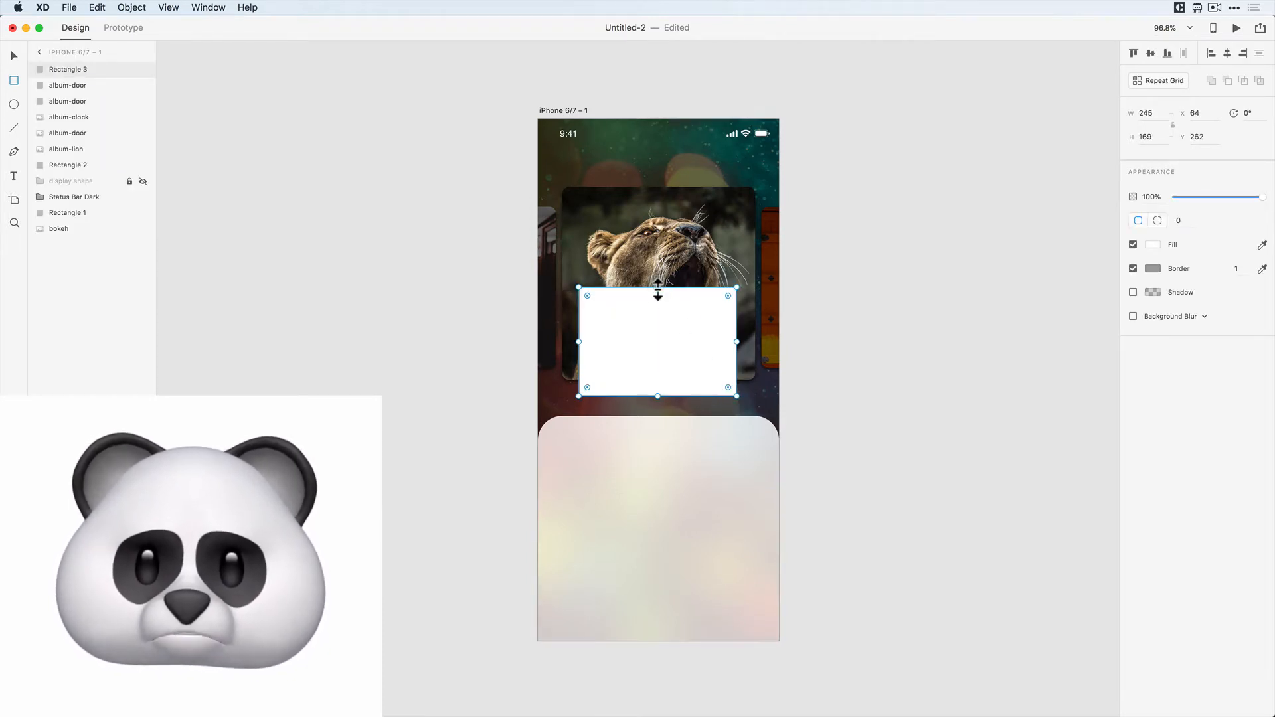
pyautogui.moveTo(658, 289); pyautogui.dragTo(658, 350)
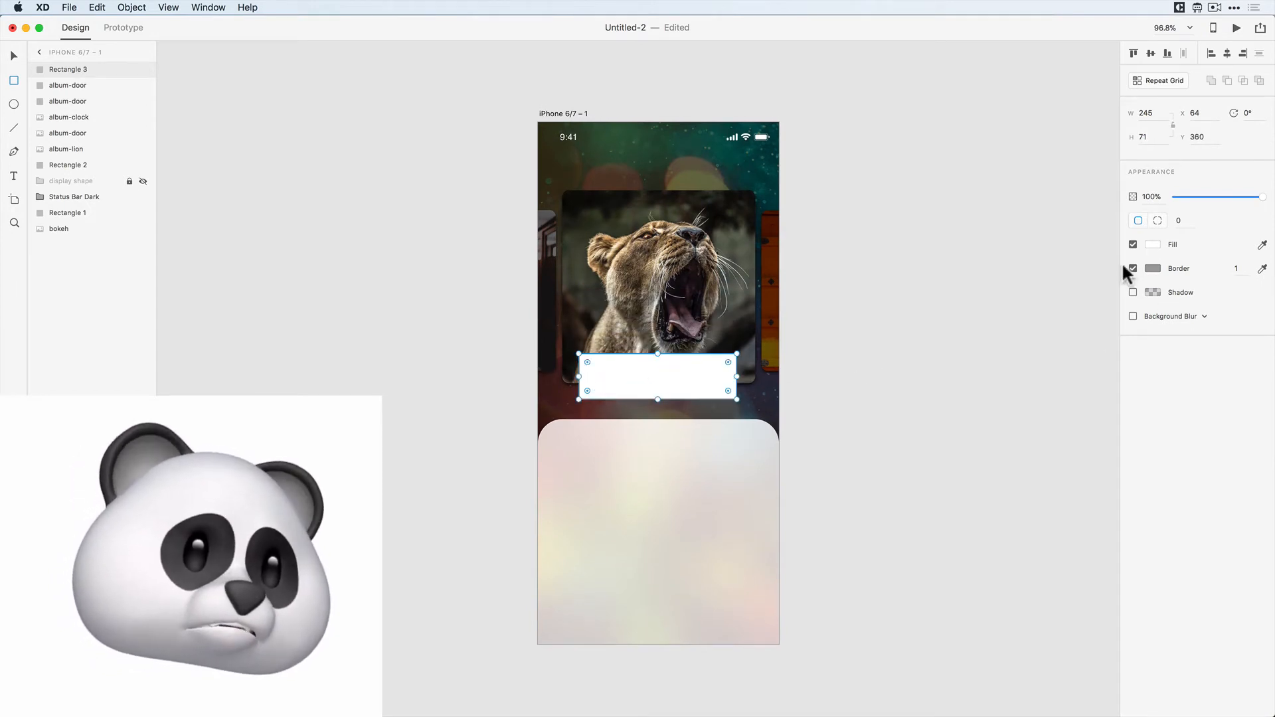
pyautogui.click(1153, 244)
pyautogui.moveTo(1067, 234); pyautogui.dragTo(800, 410)
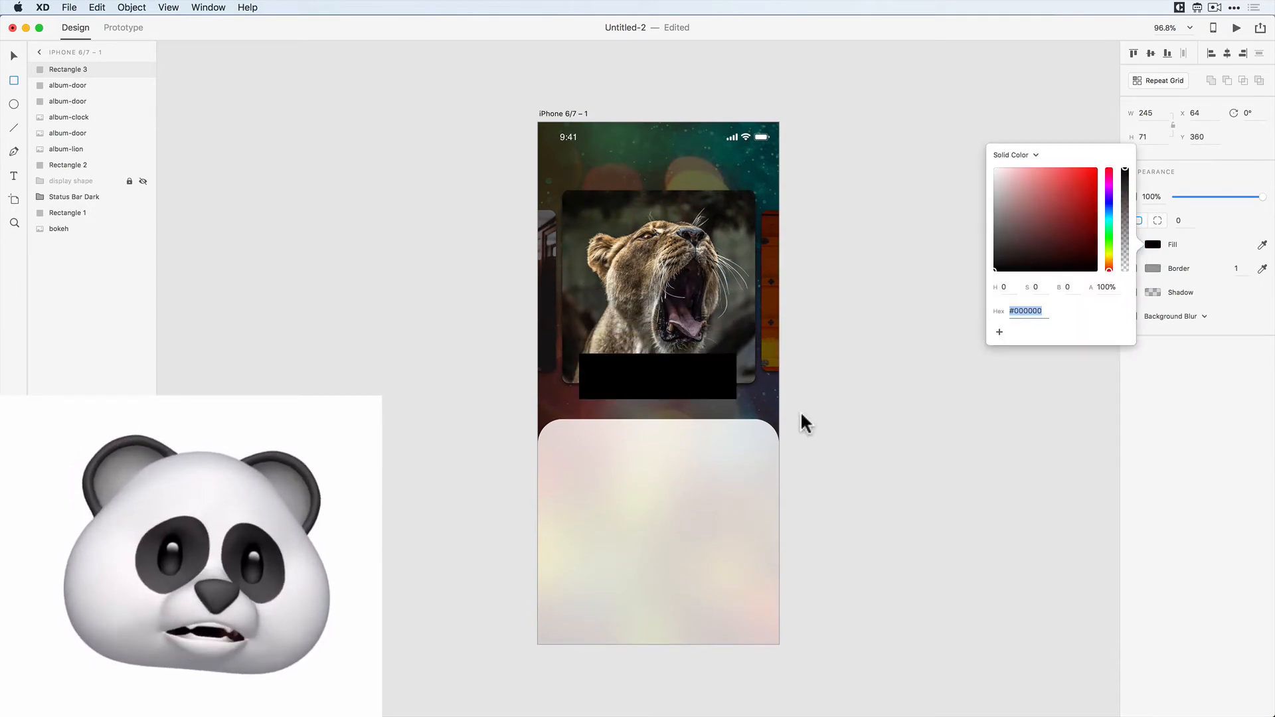
pyautogui.click(1205, 389)
# - Apply an Object Blur to the black rectangle, trying 30 before setting the amount to 15
pyautogui.click(1173, 317)
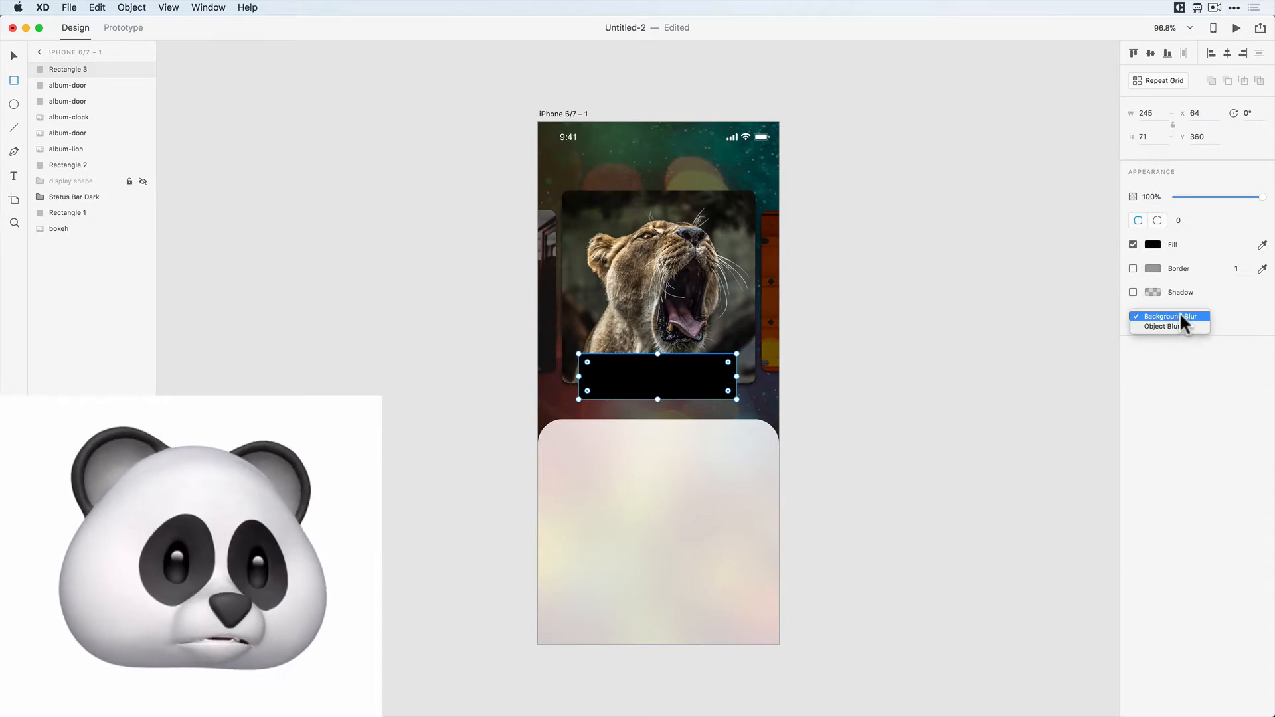
pyautogui.click(1156, 326)
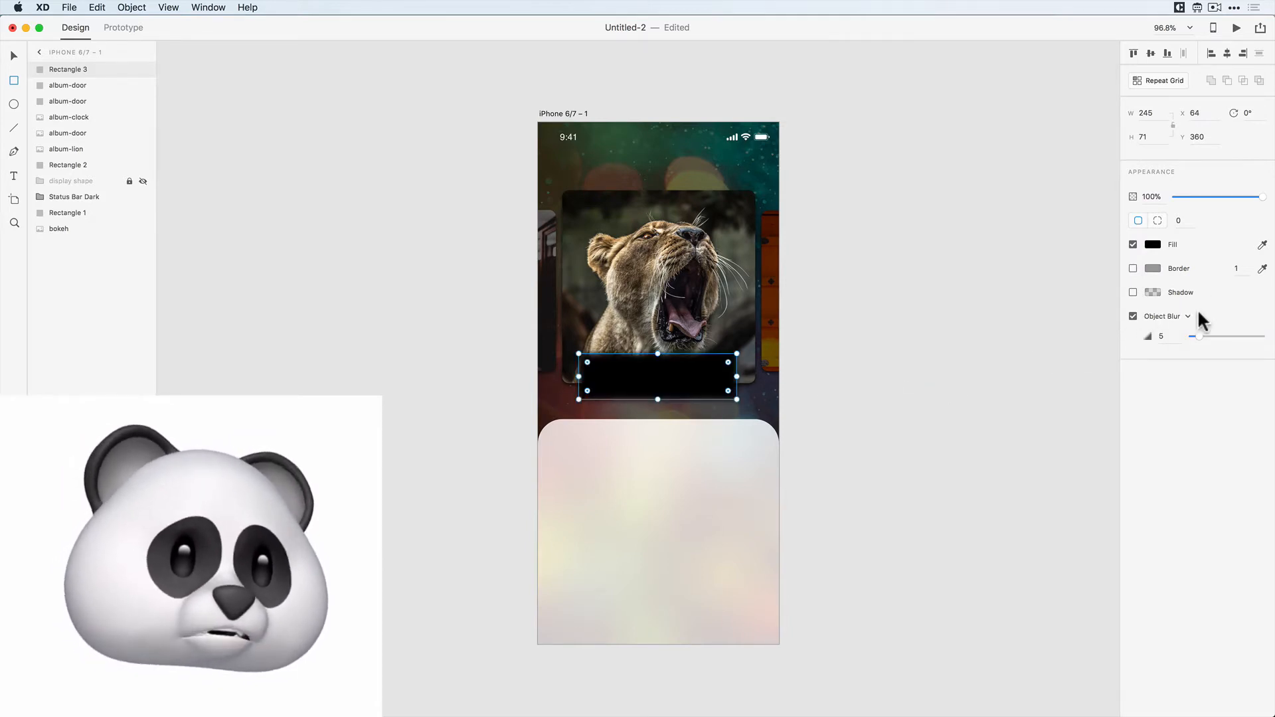
pyautogui.write('30')
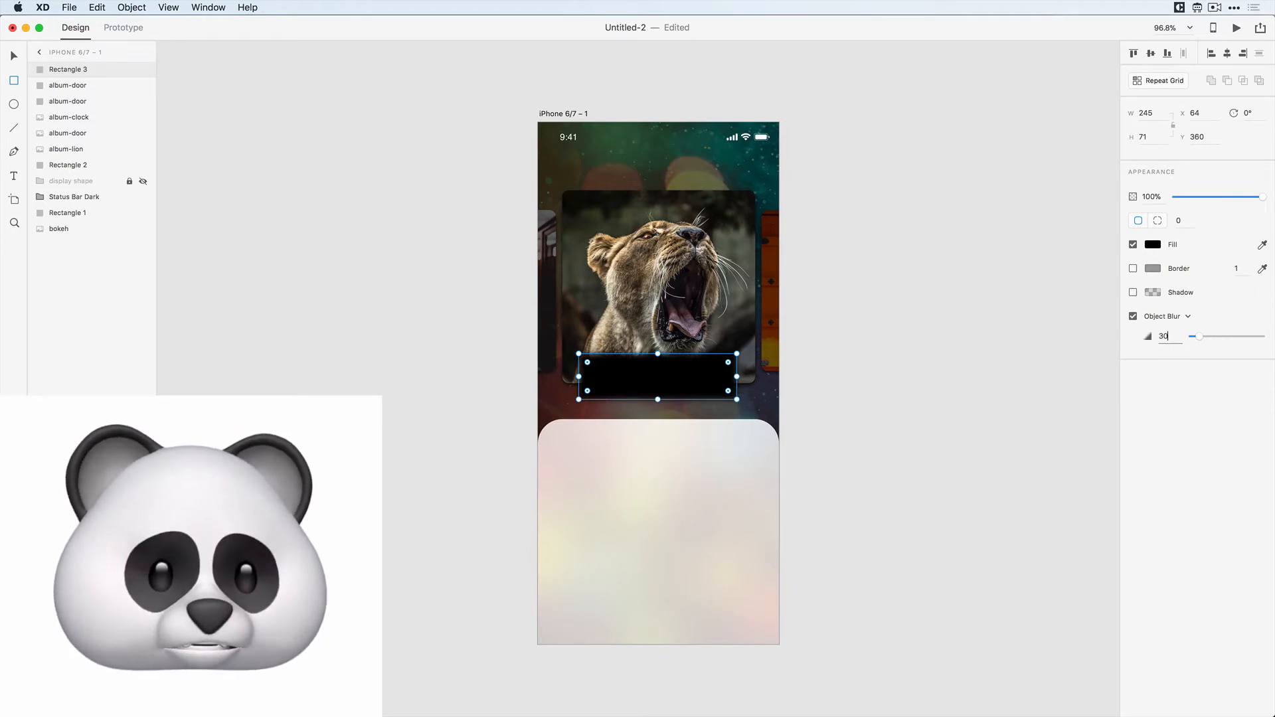
pyautogui.press('Return')
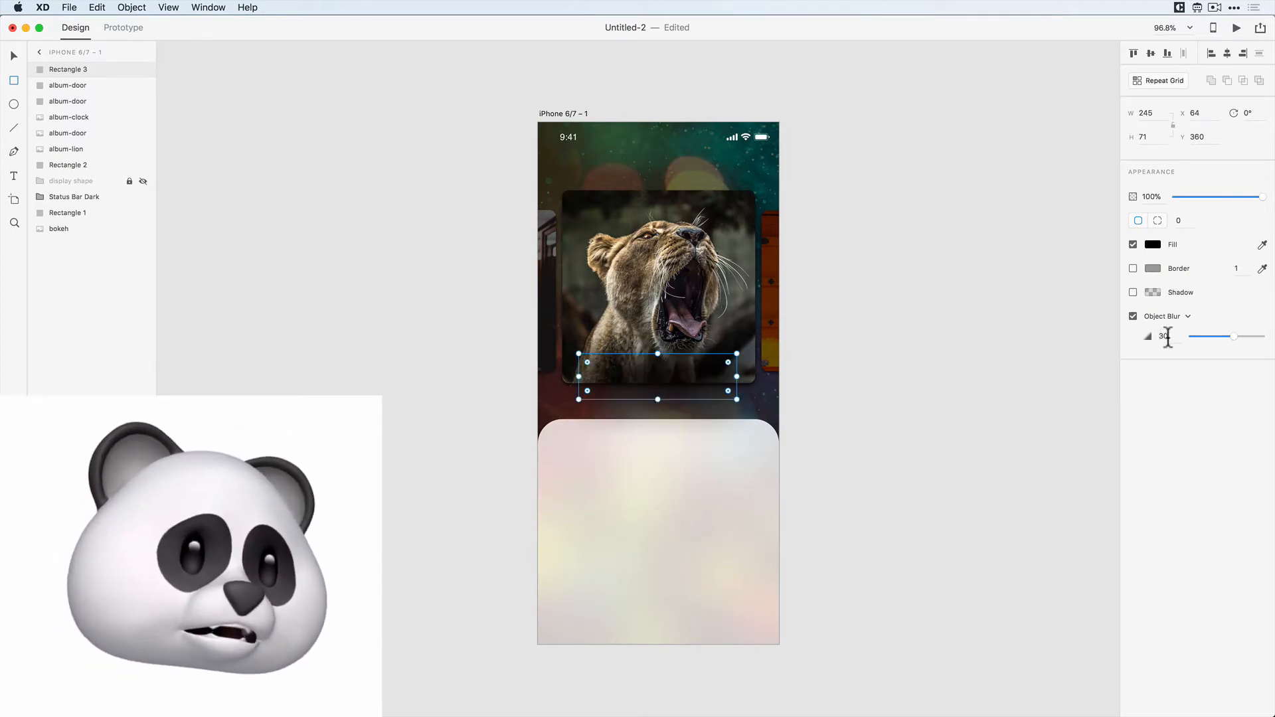
pyautogui.click(1168, 336)
pyautogui.write('15')
pyautogui.press('Return')
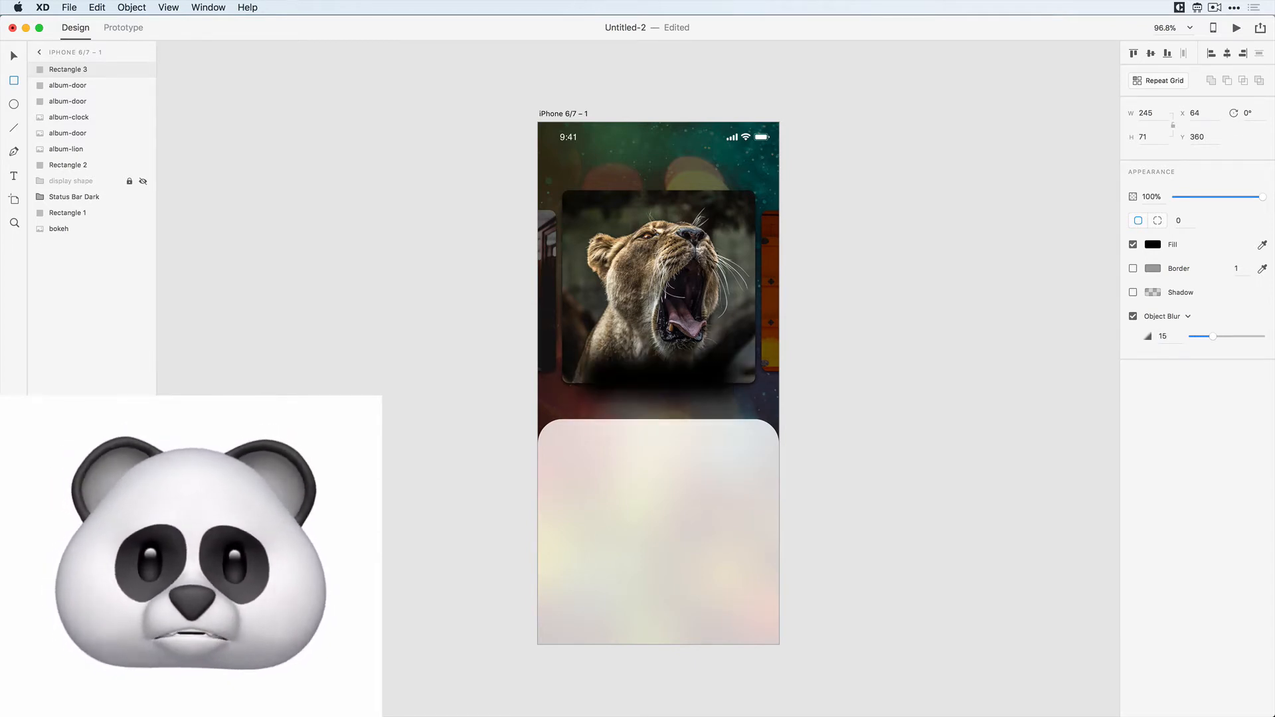
# - Move the blurred rectangle behind the cards, directly above Rectangle 1 in the layer order, and lower its opacity to 67%
pyautogui.moveTo(58, 68); pyautogui.dragTo(58, 202)
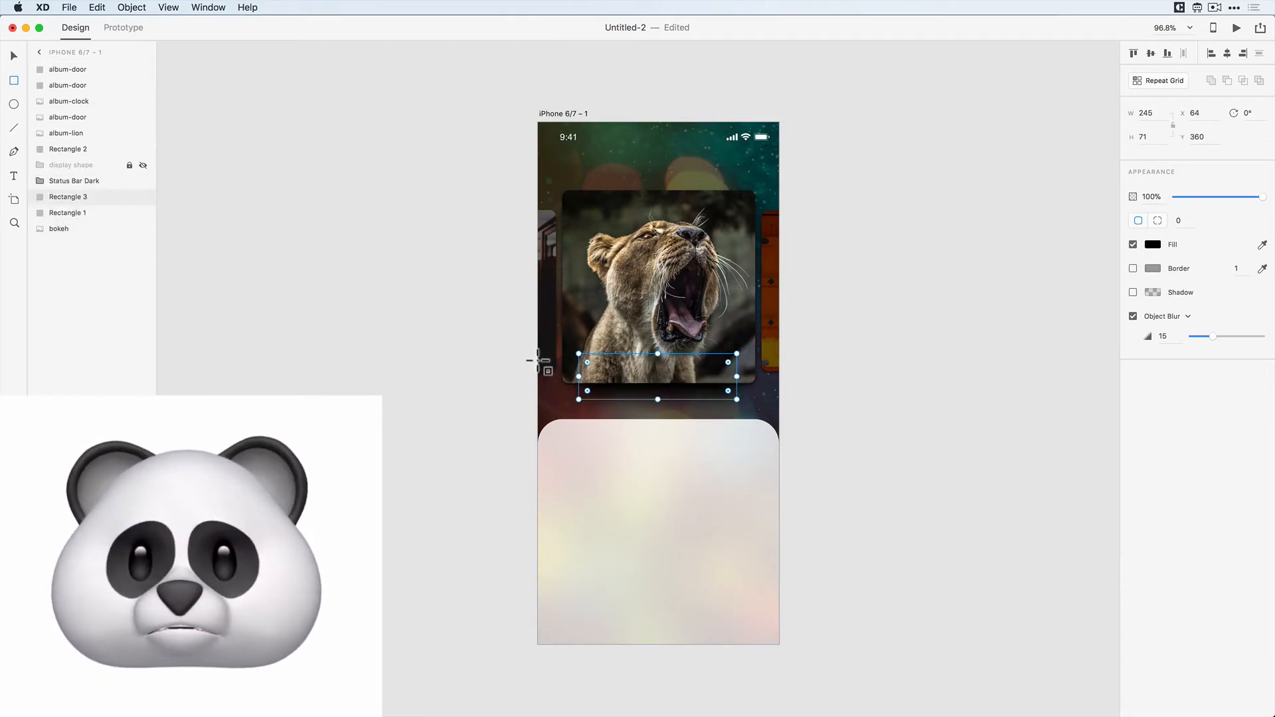
pyautogui.click(832, 401)
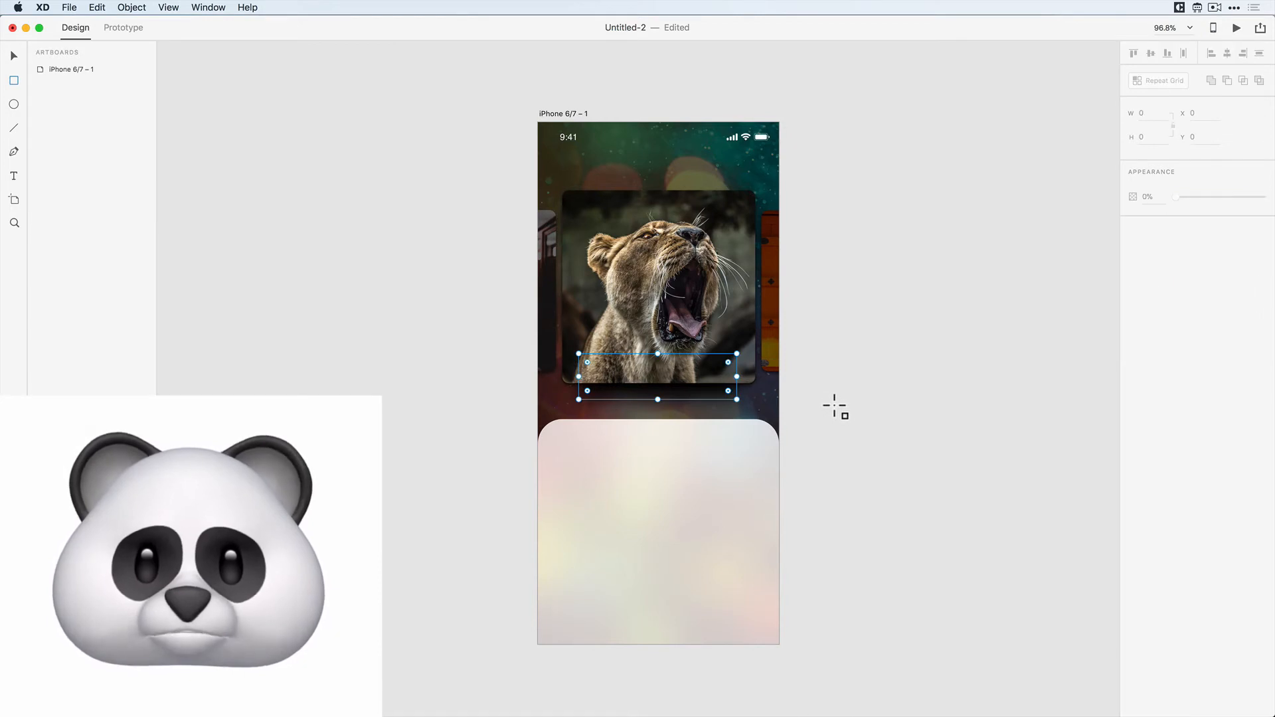
pyautogui.press('v')
pyautogui.click(668, 392)
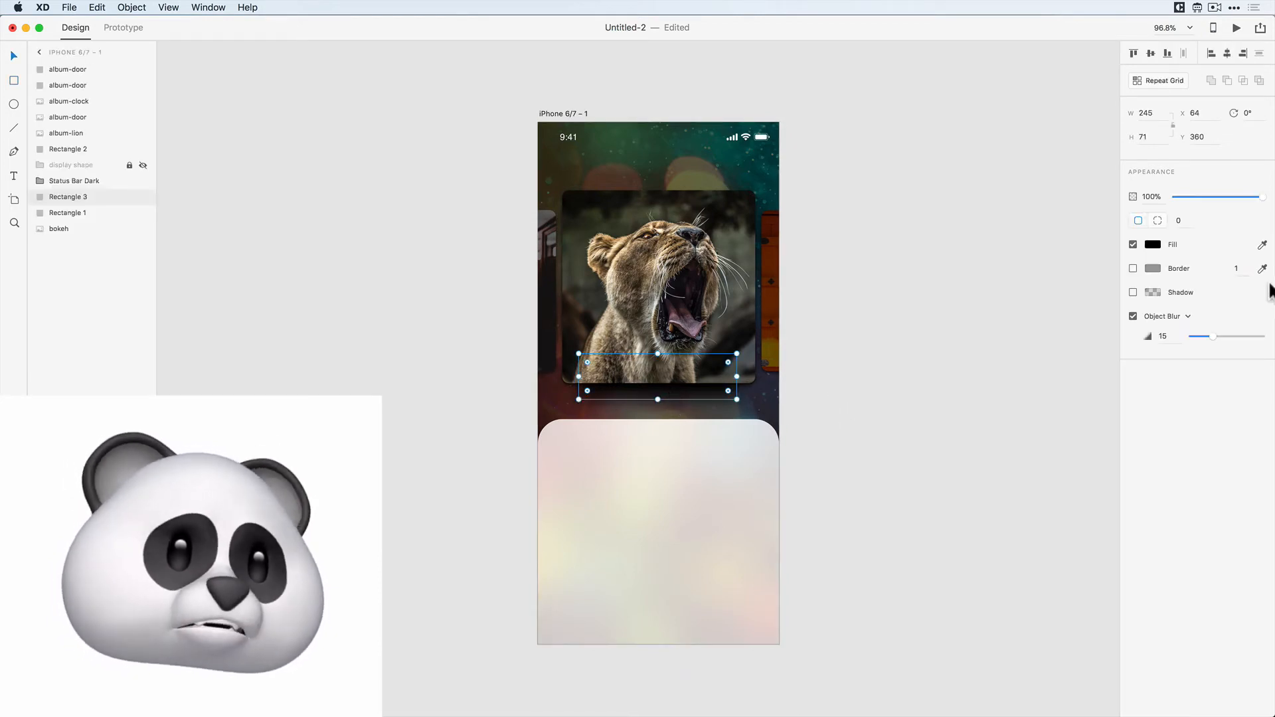
pyautogui.moveTo(1262, 197); pyautogui.dragTo(1232, 197)
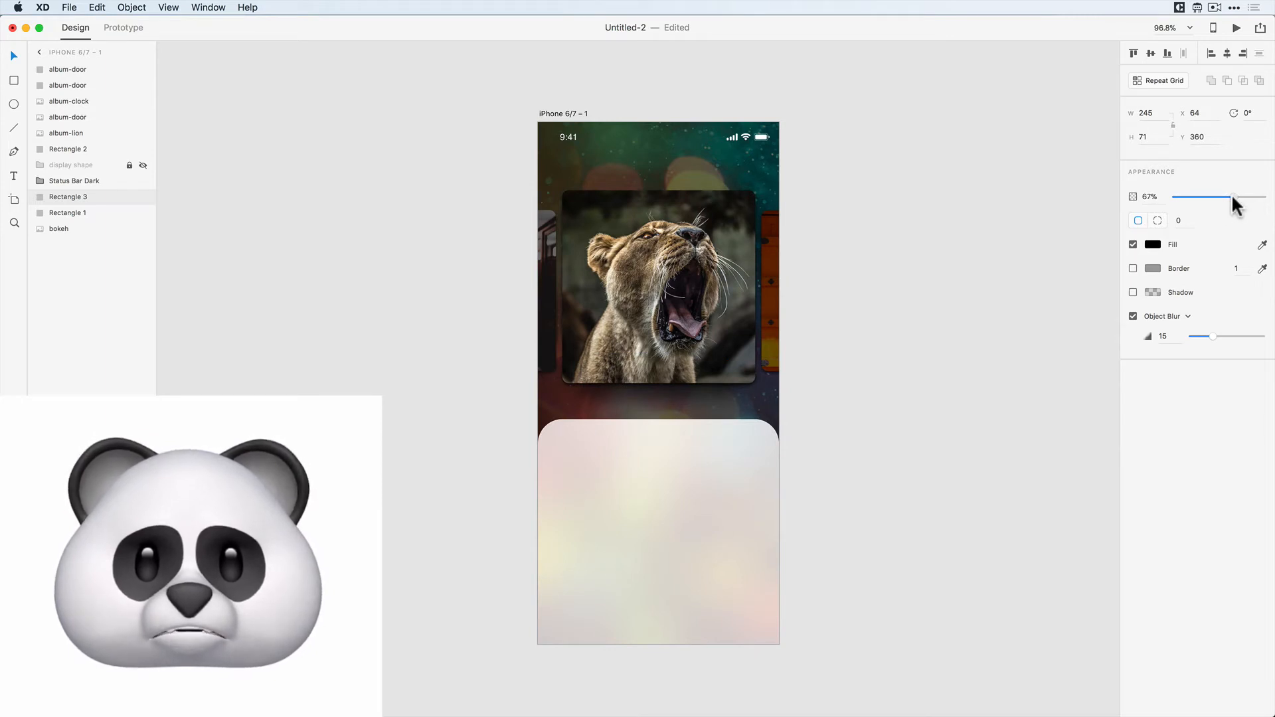
pyautogui.click(988, 398)
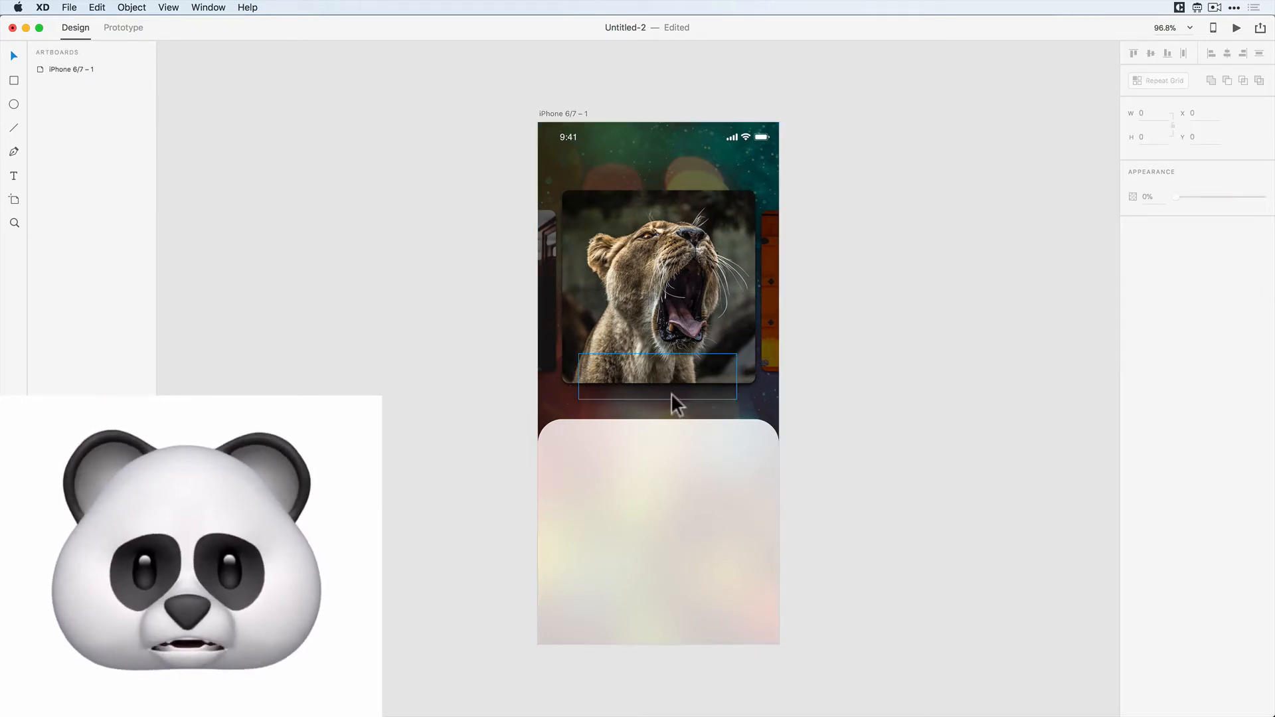
# - Reposition the blurred shadow rectangle under the lion card to about X 71, Y 352 and set its Object Blur to 10
pyautogui.moveTo(673, 397)
pyautogui.mouseDown()
pyautogui.moveTo(674, 412)
pyautogui.moveTo(676, 391)
pyautogui.mouseUp()
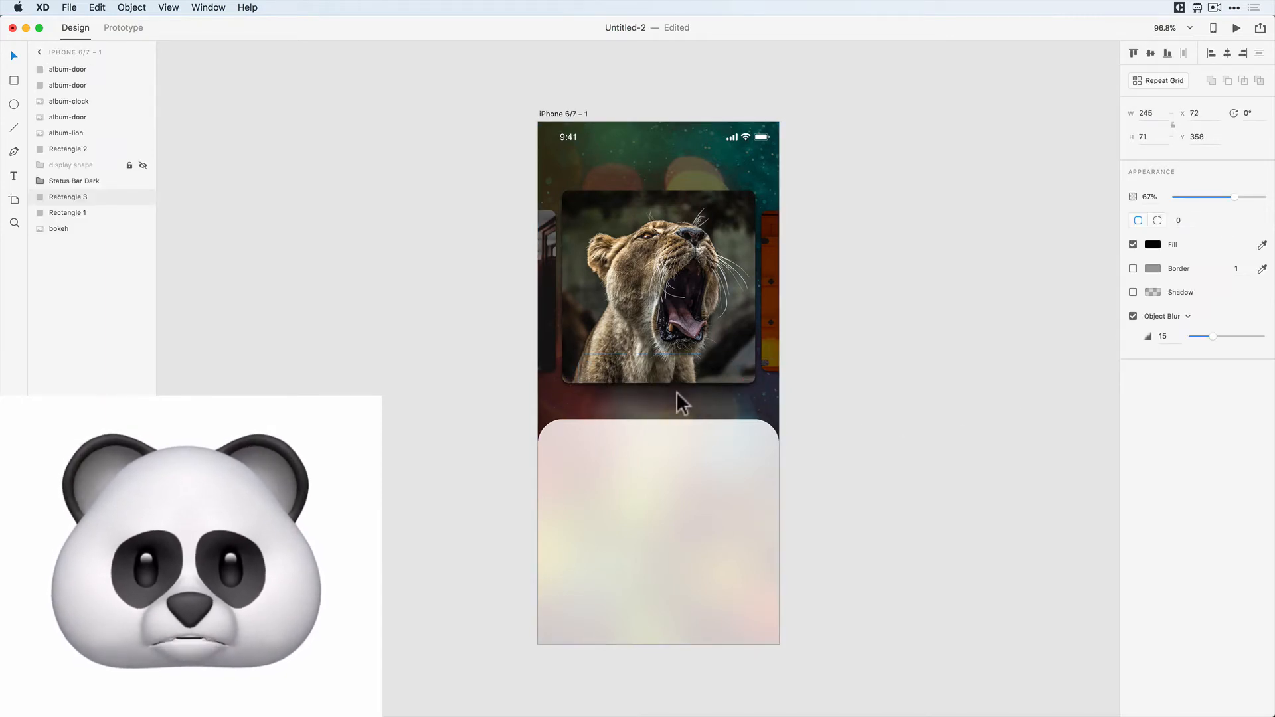
pyautogui.click(835, 392)
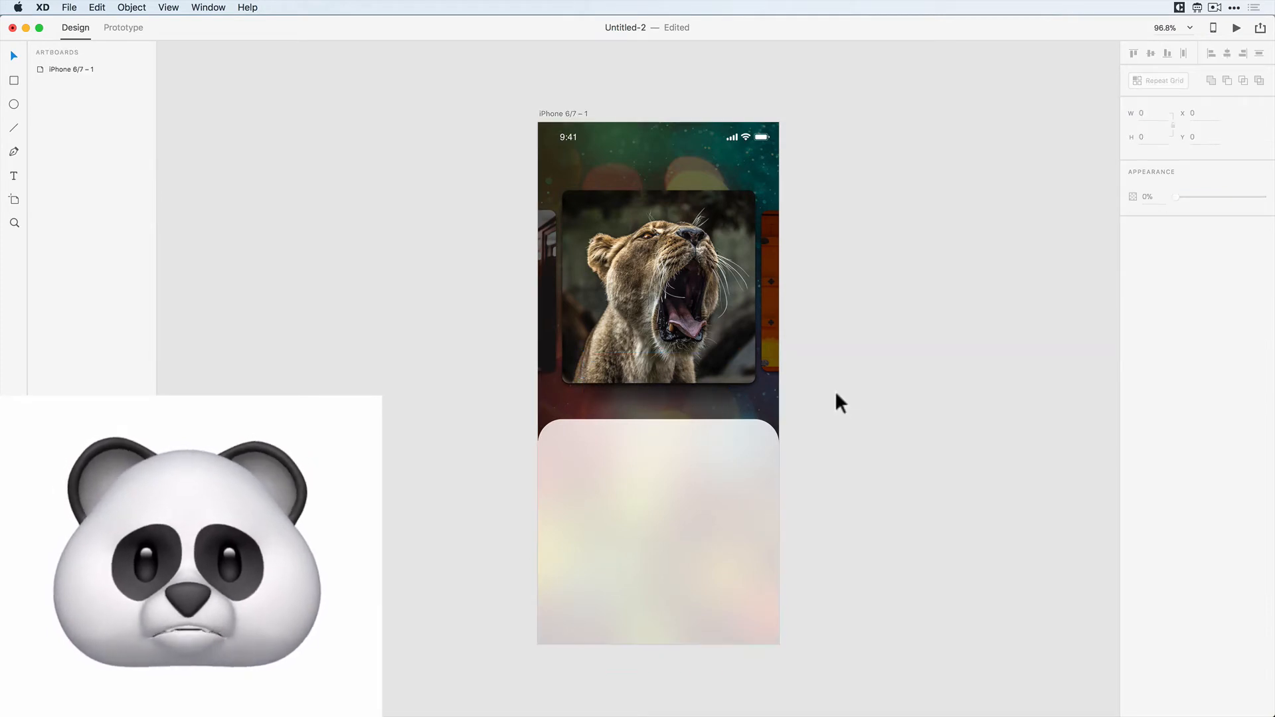
pyautogui.click(680, 391)
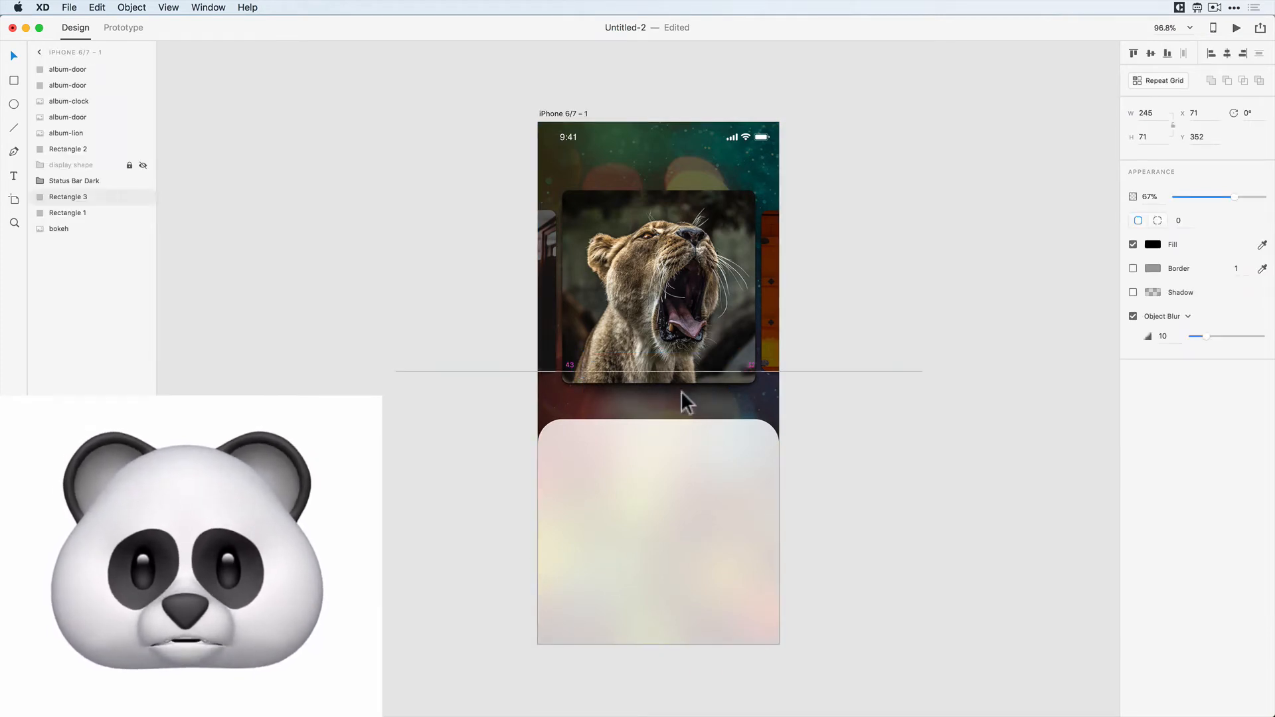
pyautogui.click(845, 383)
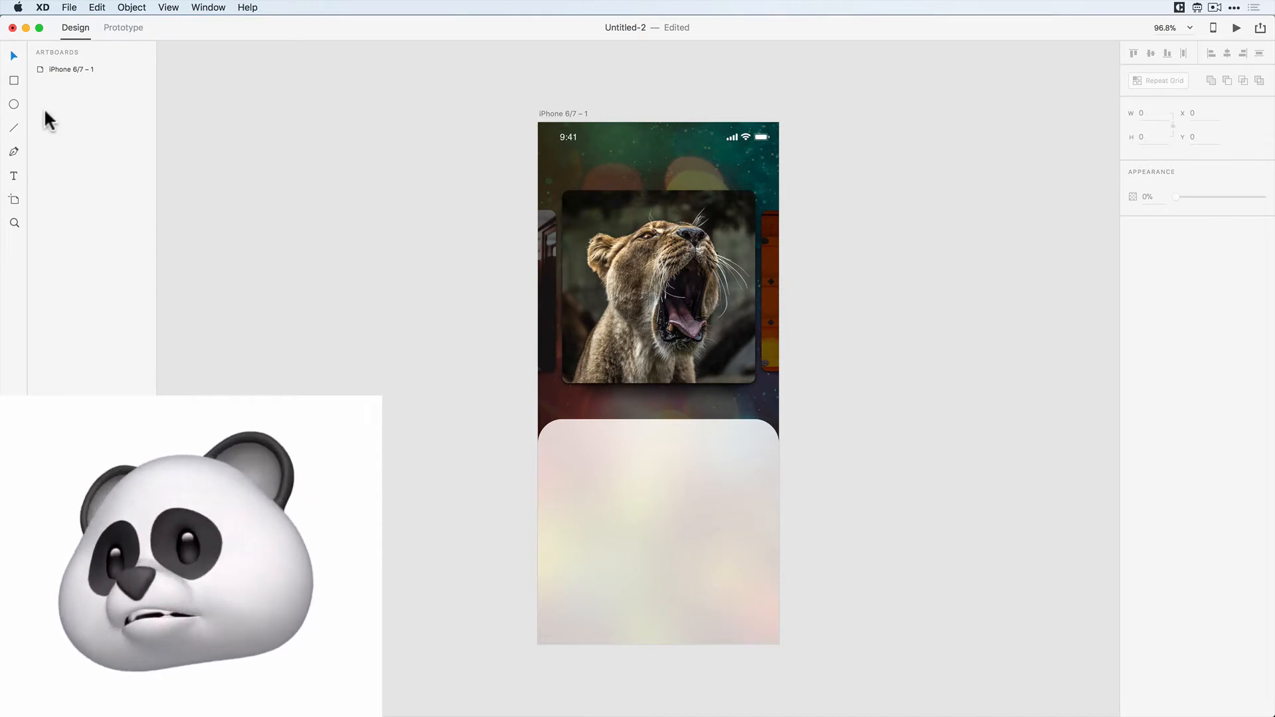
# - Add a text line reading "PLAYING FROM" above the lion card
pyautogui.click(13, 176)
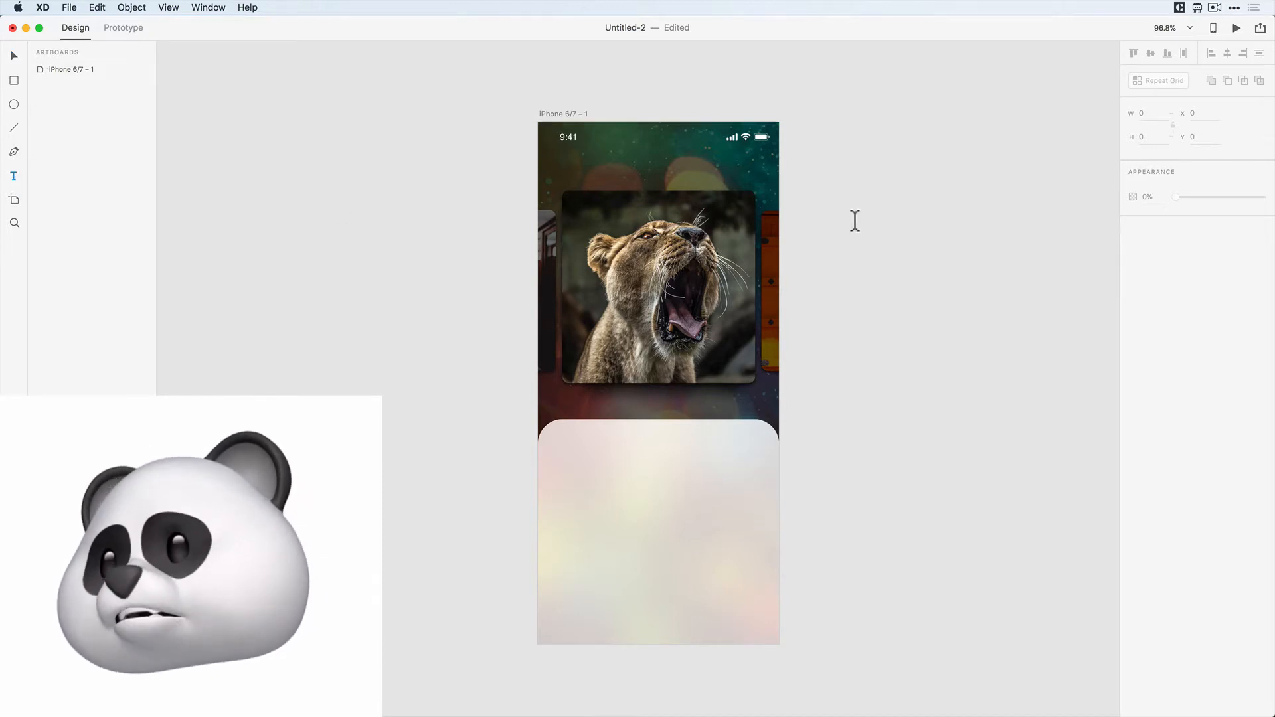
pyautogui.click(627, 161)
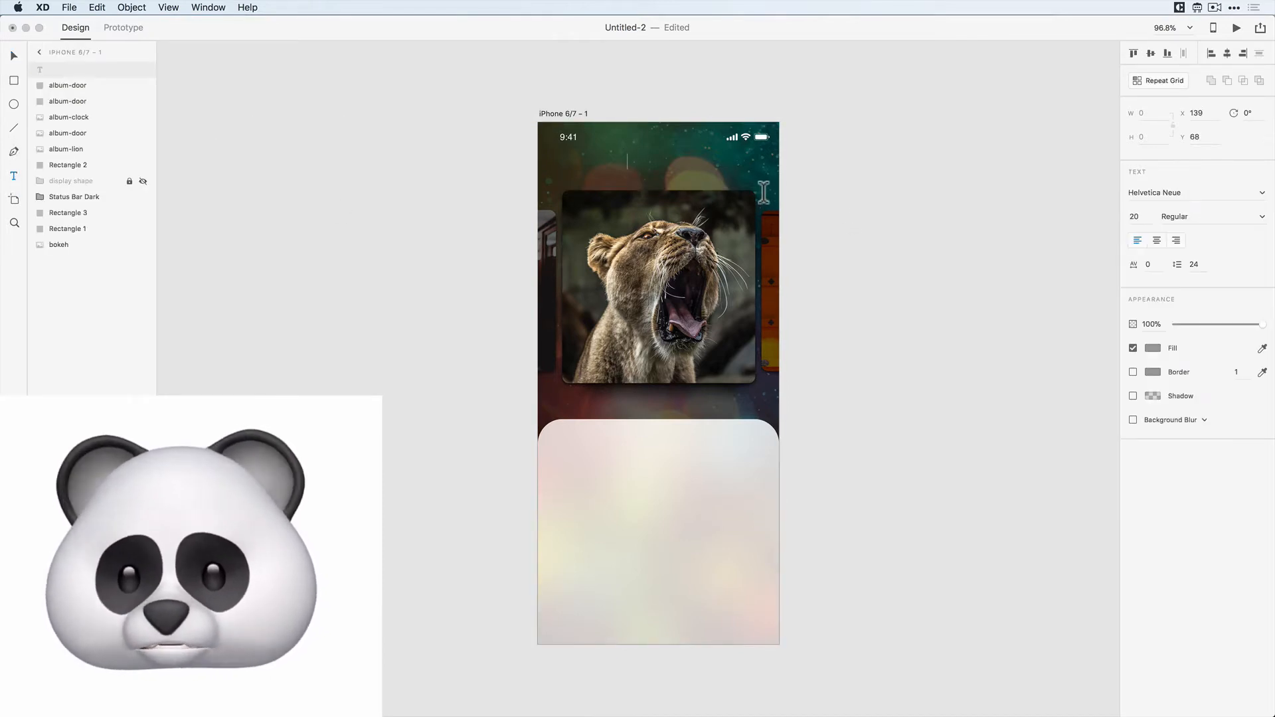
pyautogui.write('PLAYING FROM')
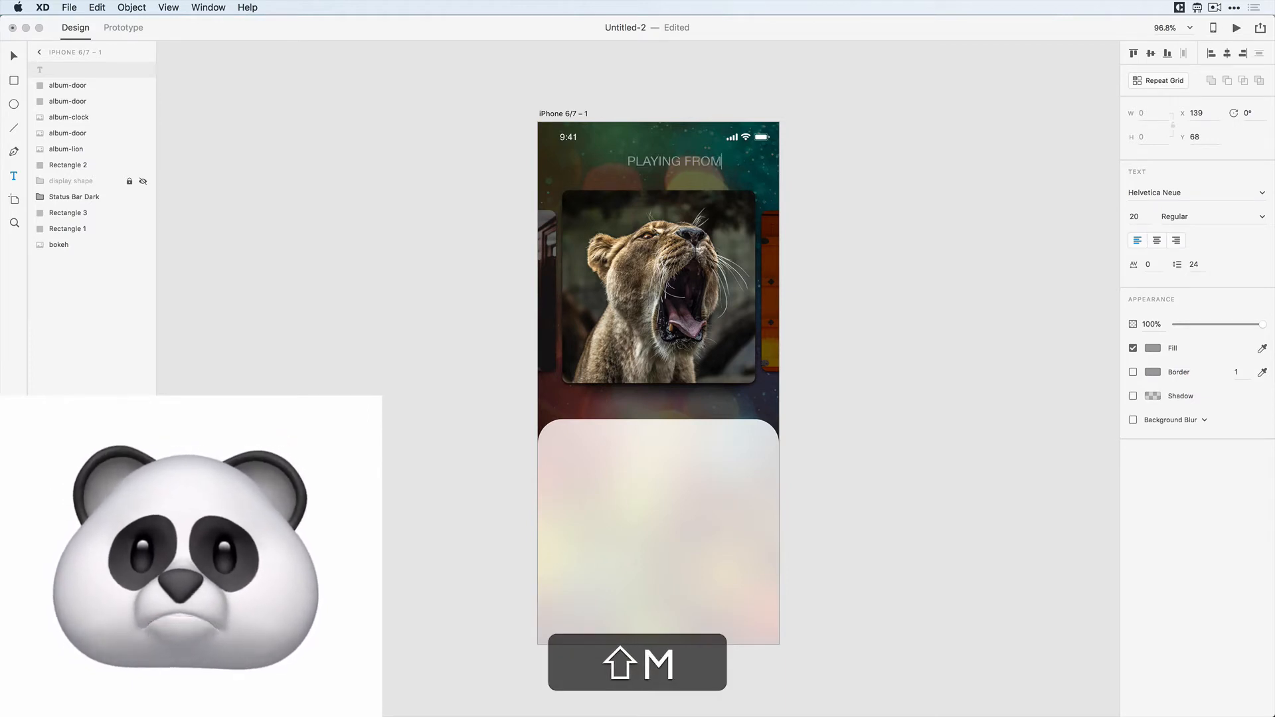
pyautogui.press('Escape')
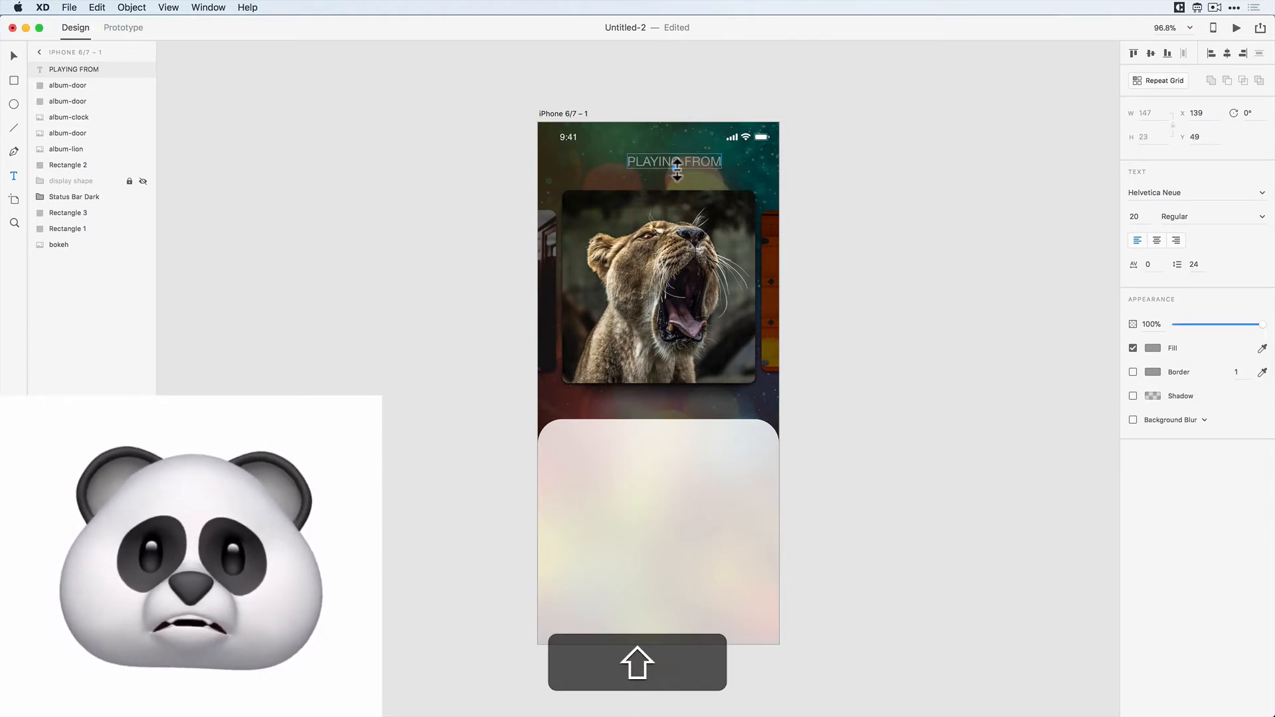
# - Centre the "PLAYING FROM" text above the lion card and duplicate it just below at Y 65, rewording the copy to "Workout Playlist"
pyautogui.hotkey('shift', 'v')
pyautogui.moveTo(676, 159)
pyautogui.mouseDown()
pyautogui.moveTo(664, 150)
pyautogui.moveTo(670, 170)
pyautogui.mouseUp()
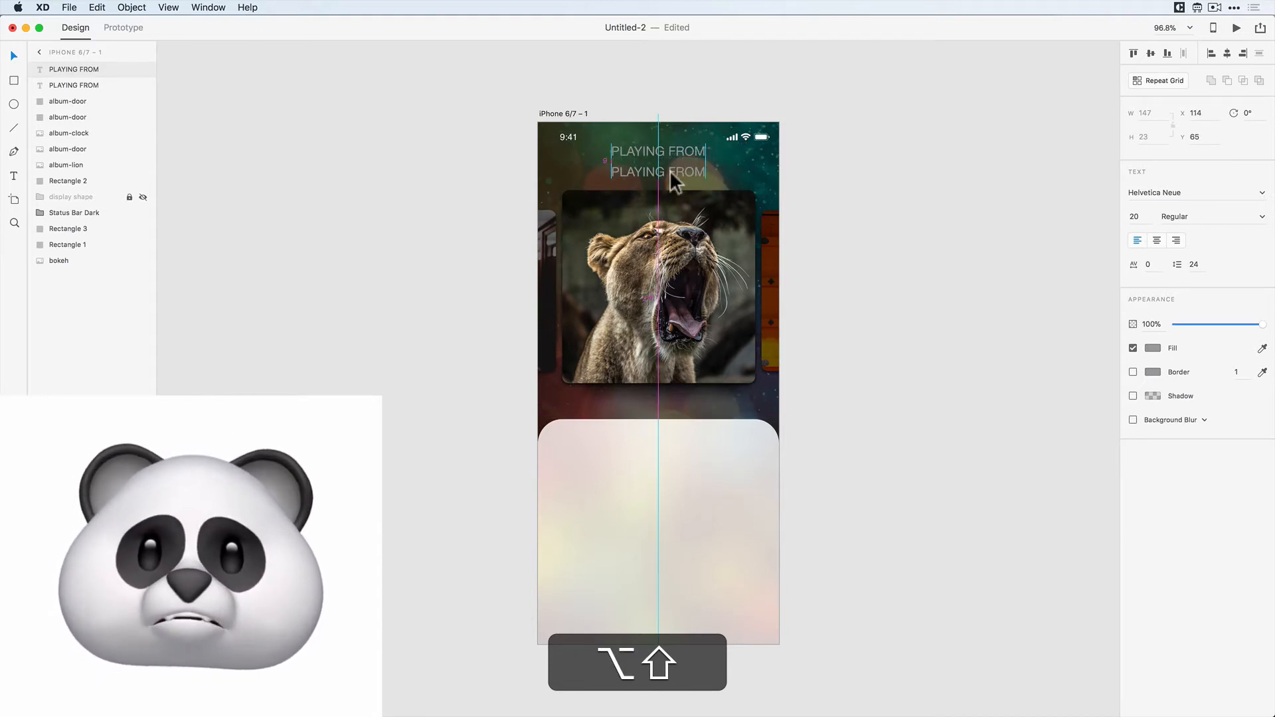
pyautogui.doubleClick(670, 172)
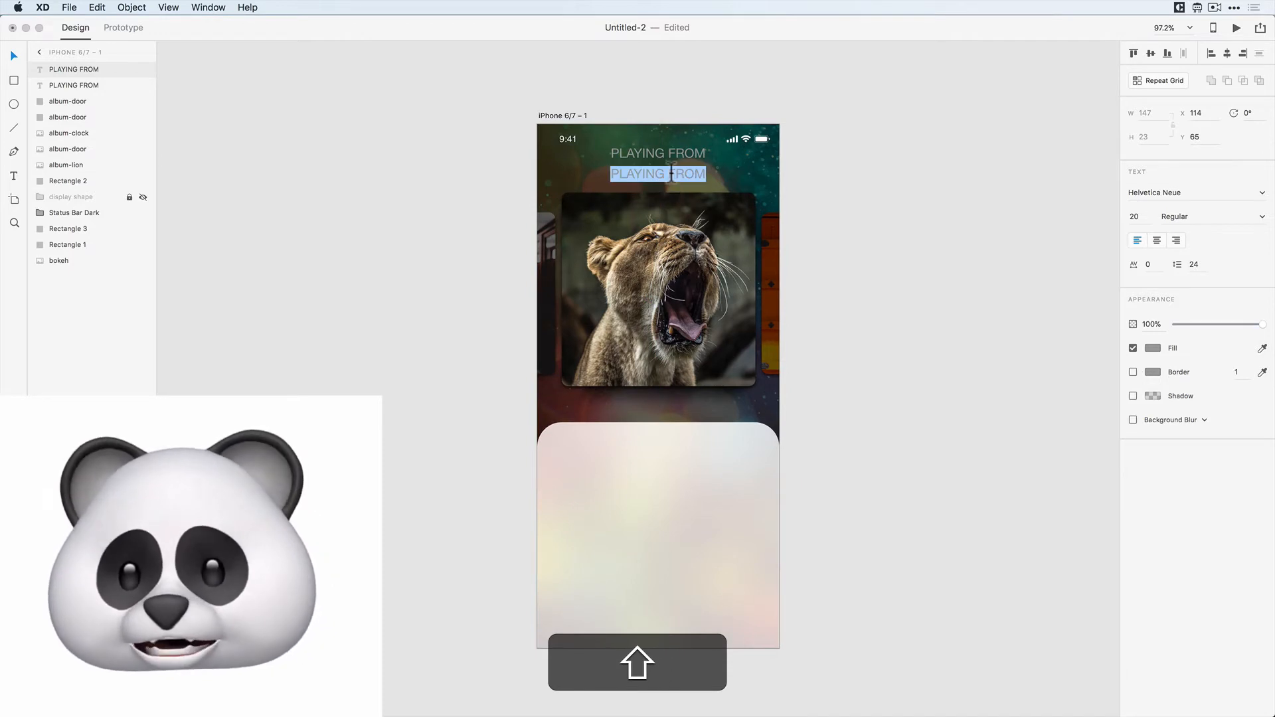
pyautogui.write('Workout')
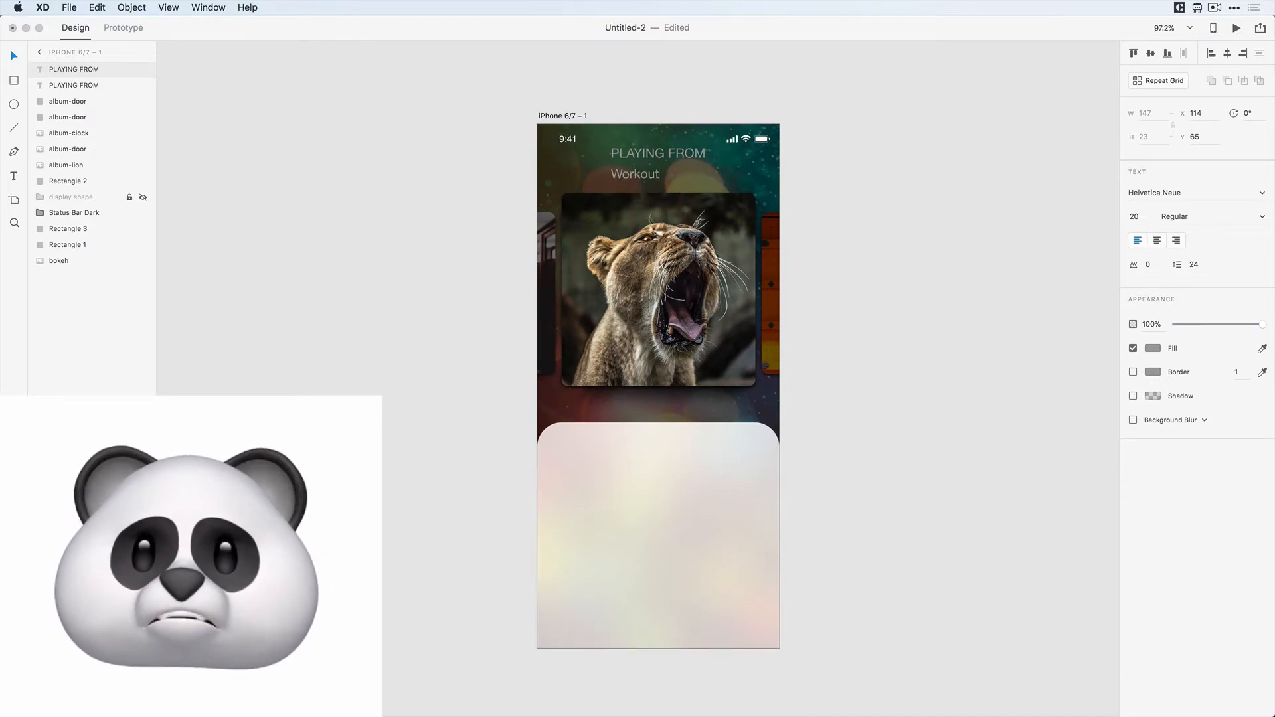
pyautogui.write(' Playlist')
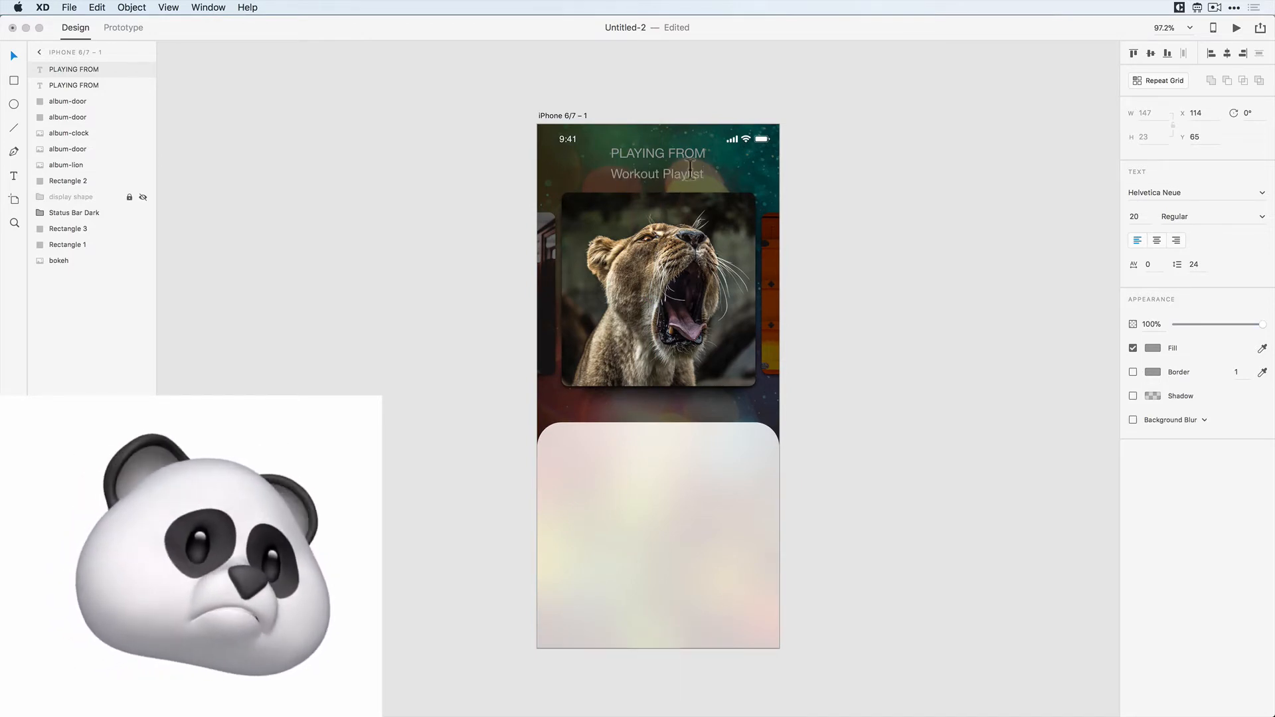
pyautogui.click(866, 162)
# - Set the "PLAYING FROM" text to the SF UI Display font in Heavy weight
pyautogui.click(659, 153)
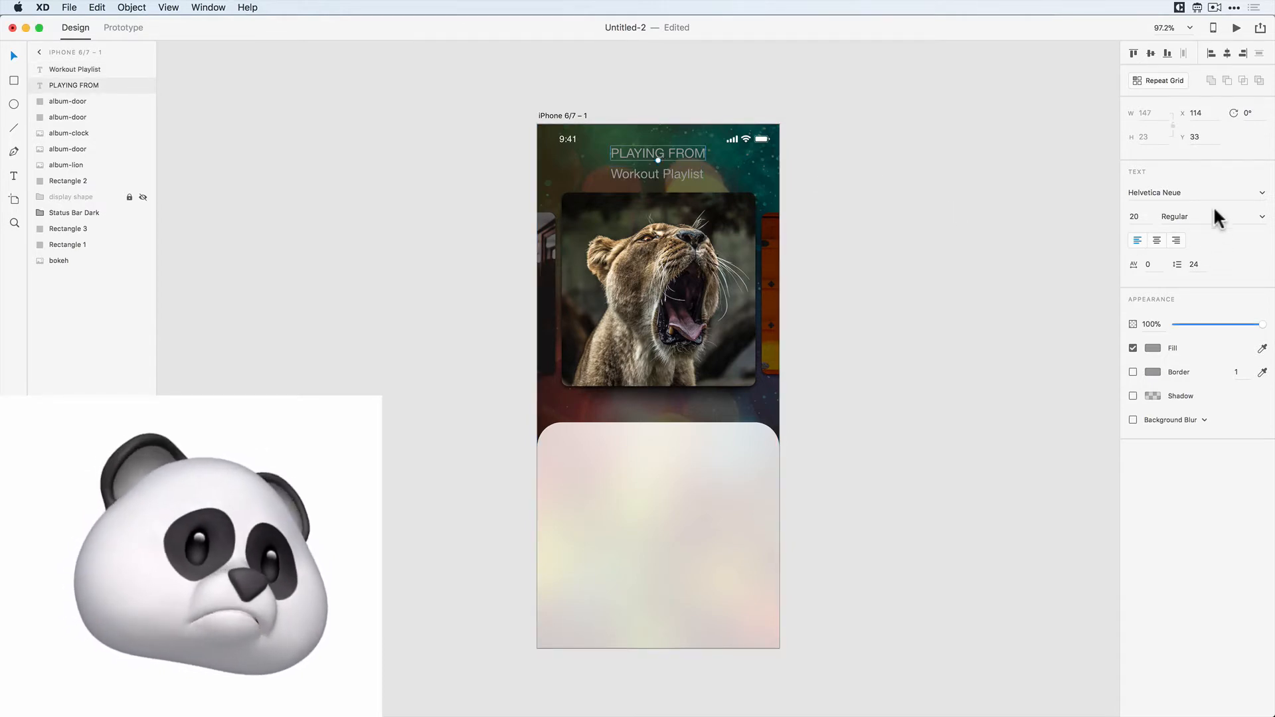
pyautogui.click(1189, 193)
pyautogui.write('SF UI Display')
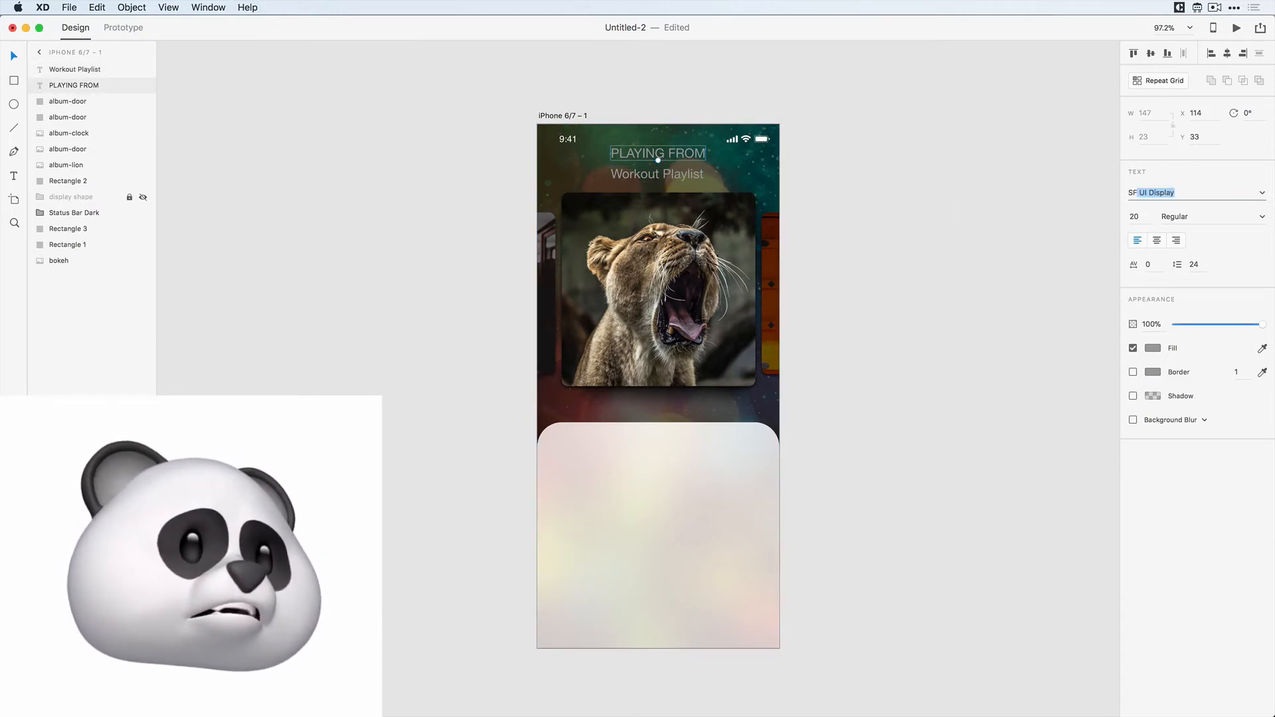
pyautogui.press('Return')
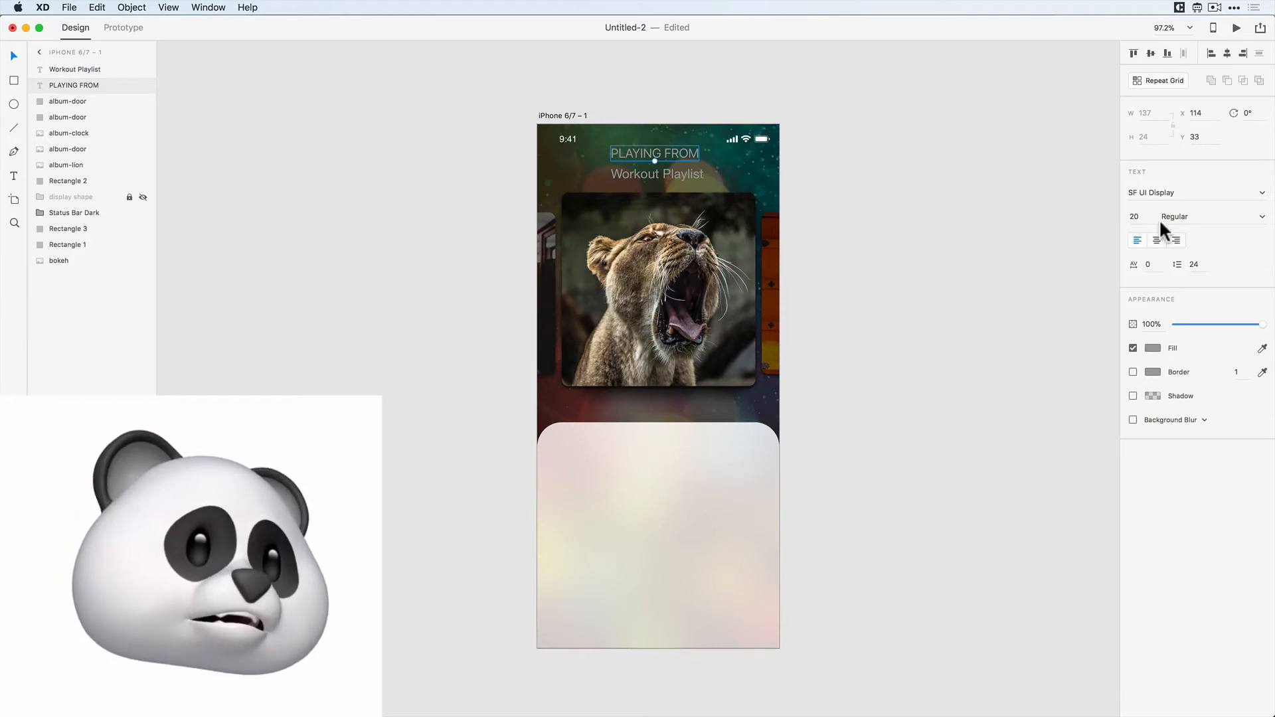
pyautogui.click(1246, 217)
pyautogui.click(1262, 216)
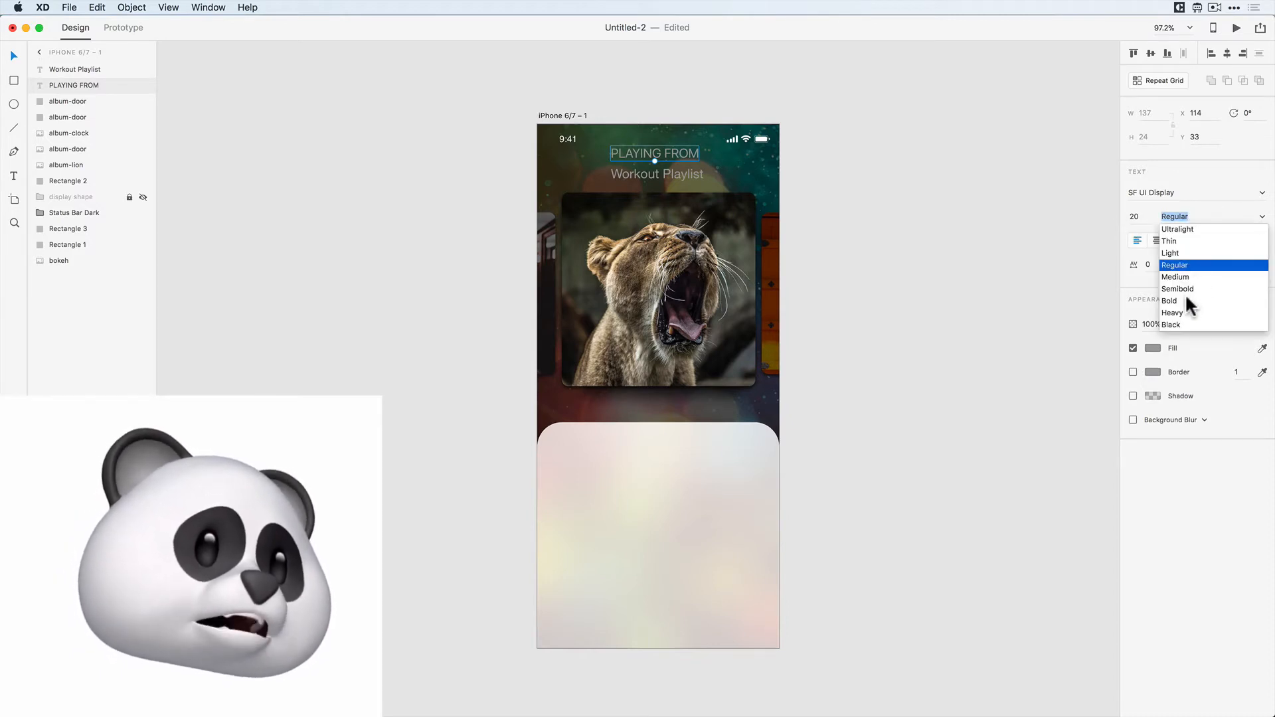
pyautogui.click(1173, 313)
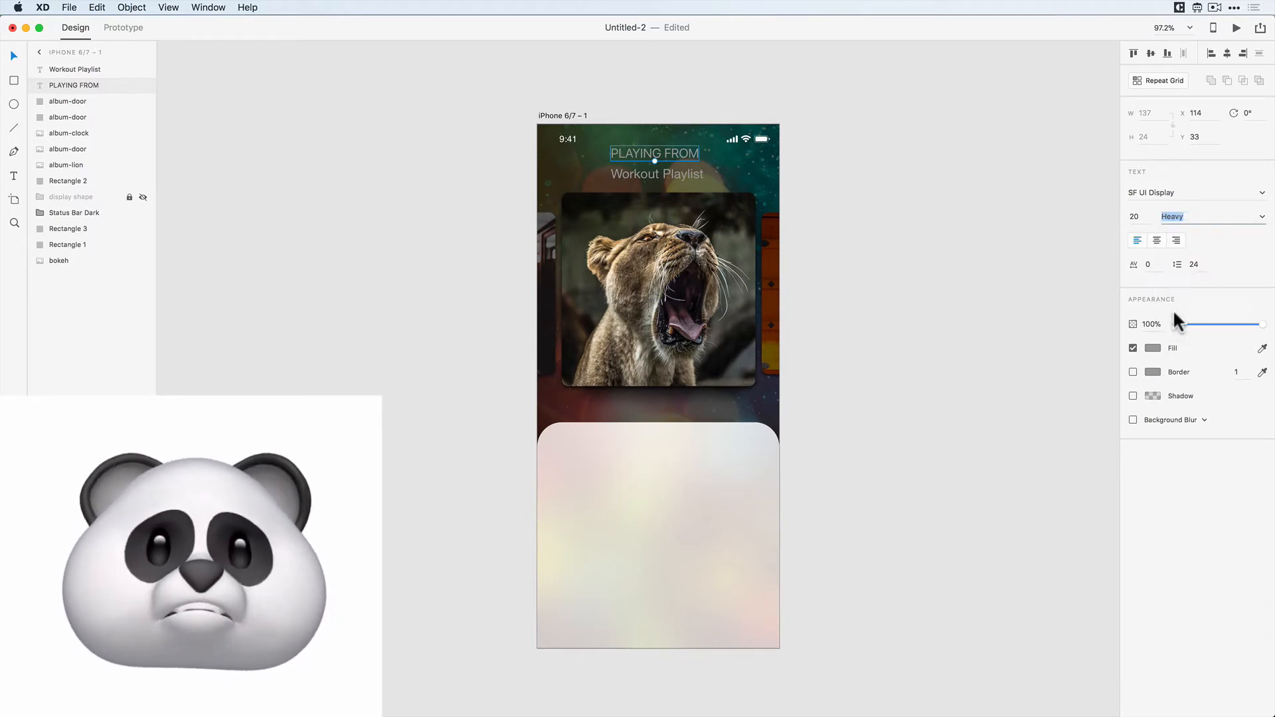
# - Fill the "PLAYING FROM" text with white and lower its opacity to 54%
pyautogui.click(1153, 348)
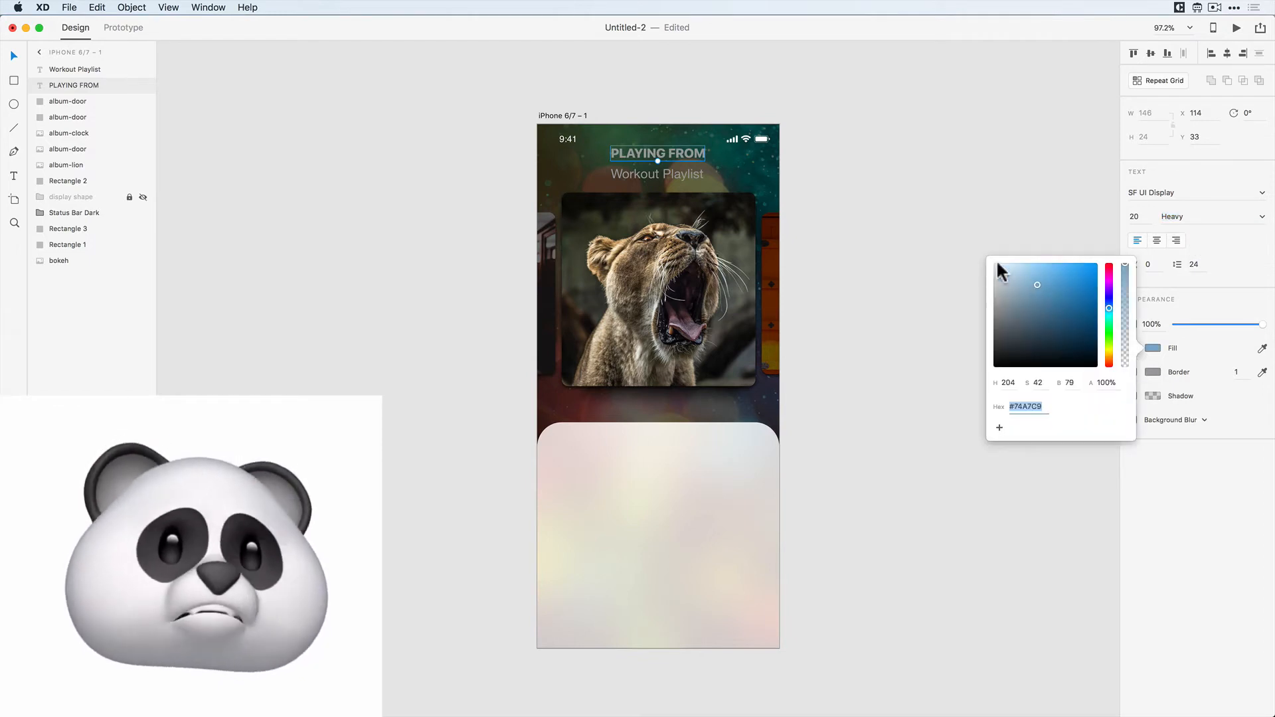
pyautogui.moveTo(668, 152); pyautogui.dragTo(667, 152)
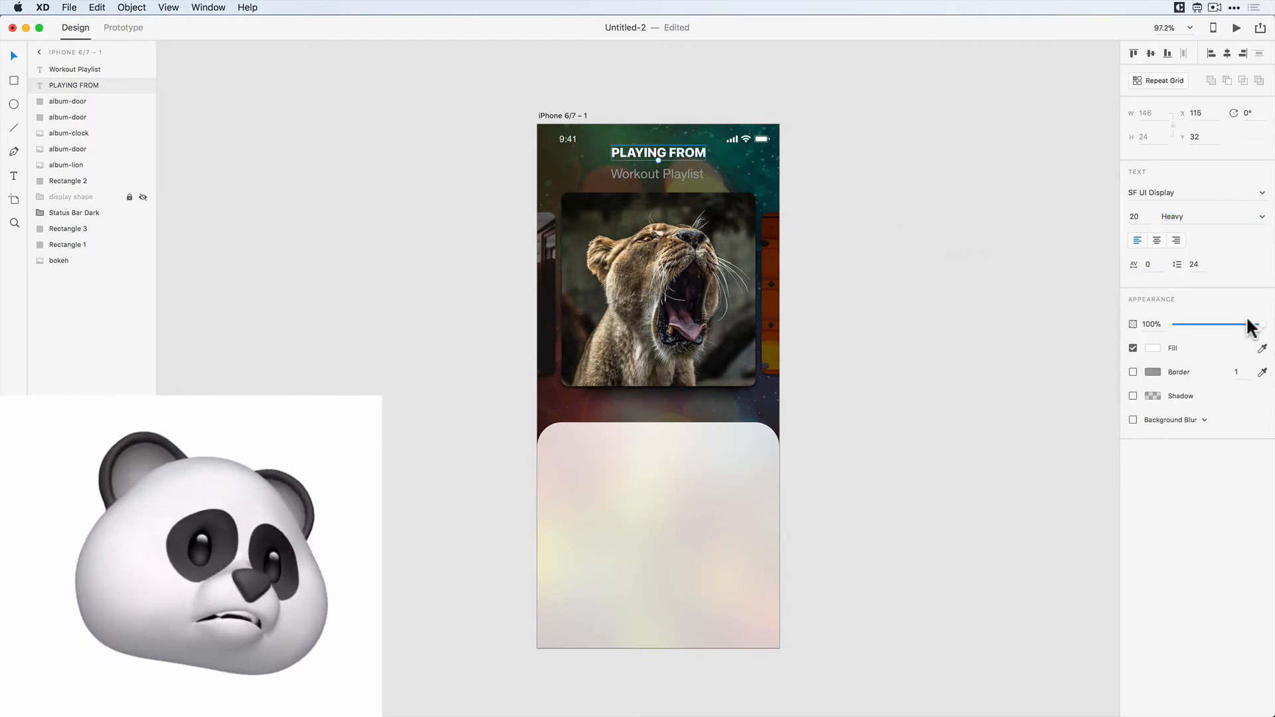
pyautogui.moveTo(1244, 326); pyautogui.dragTo(1224, 325)
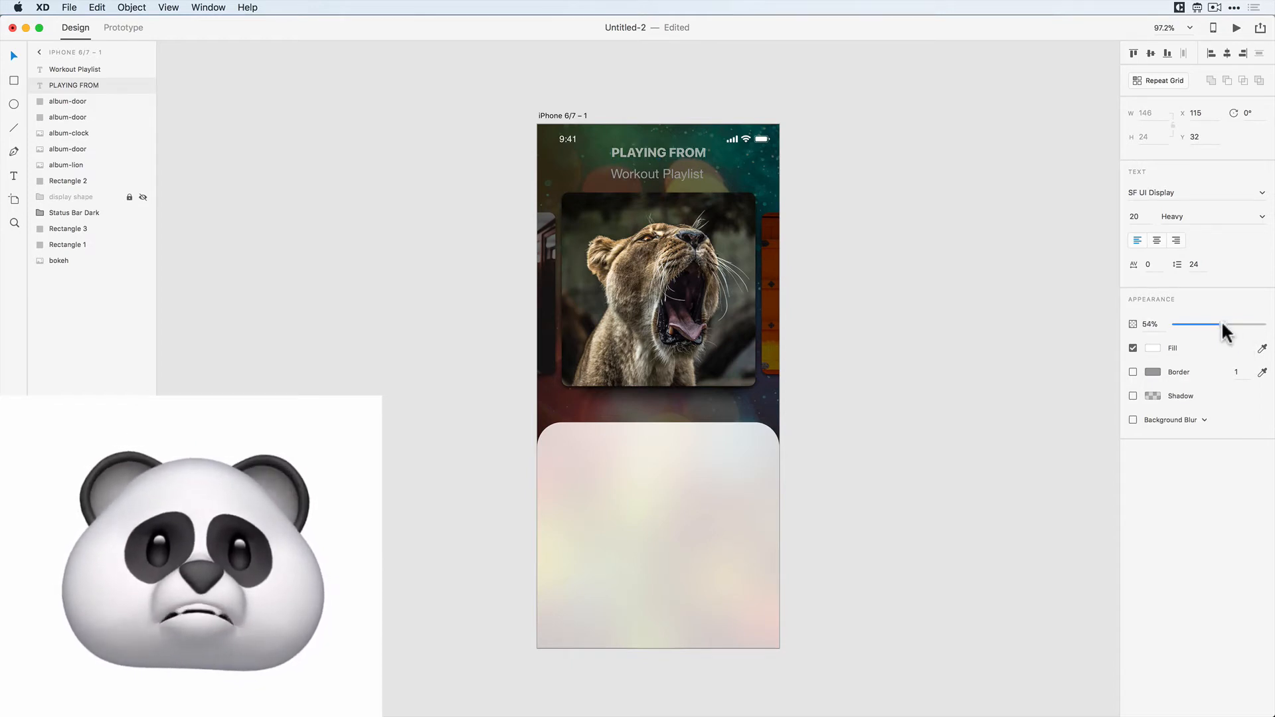
# - Set the font size of the "Workout Playlist" text to 15
pyautogui.click(684, 174)
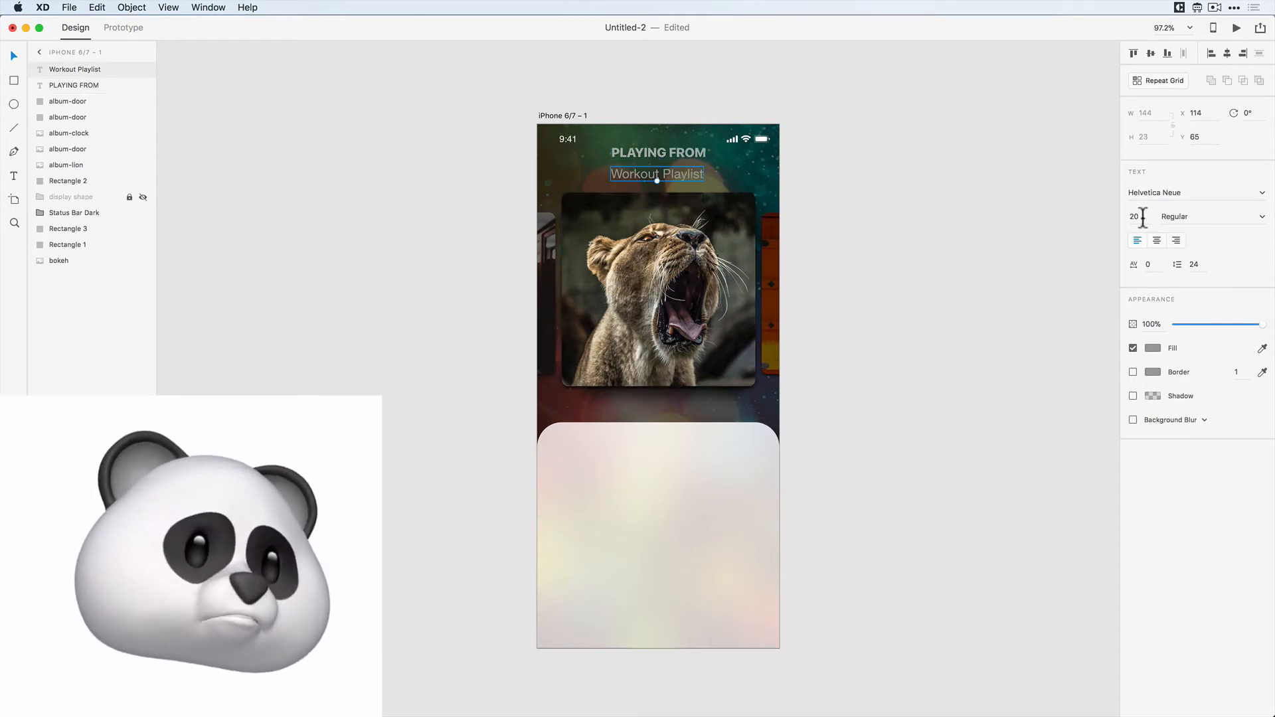
pyautogui.write('15')
pyautogui.press('Return')
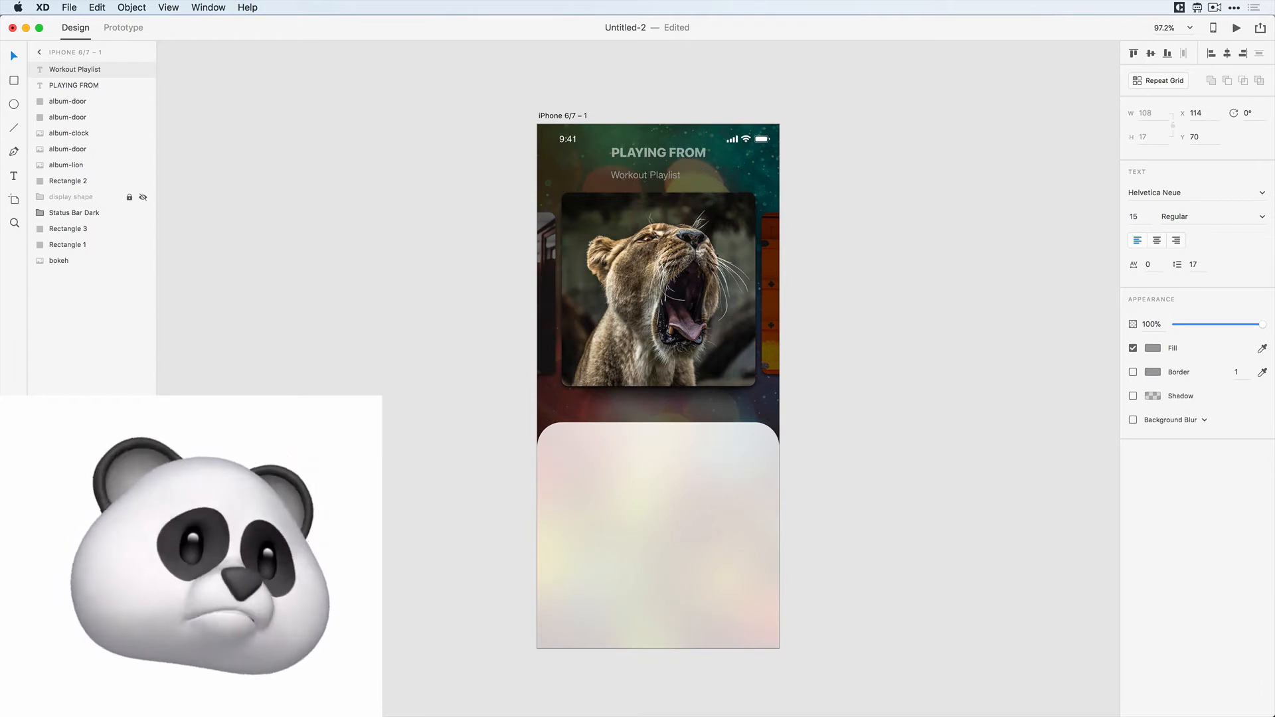
# - Fill the "Workout Playlist" text with white and centre it closely beneath the "PLAYING FROM" line
pyautogui.click(1151, 349)
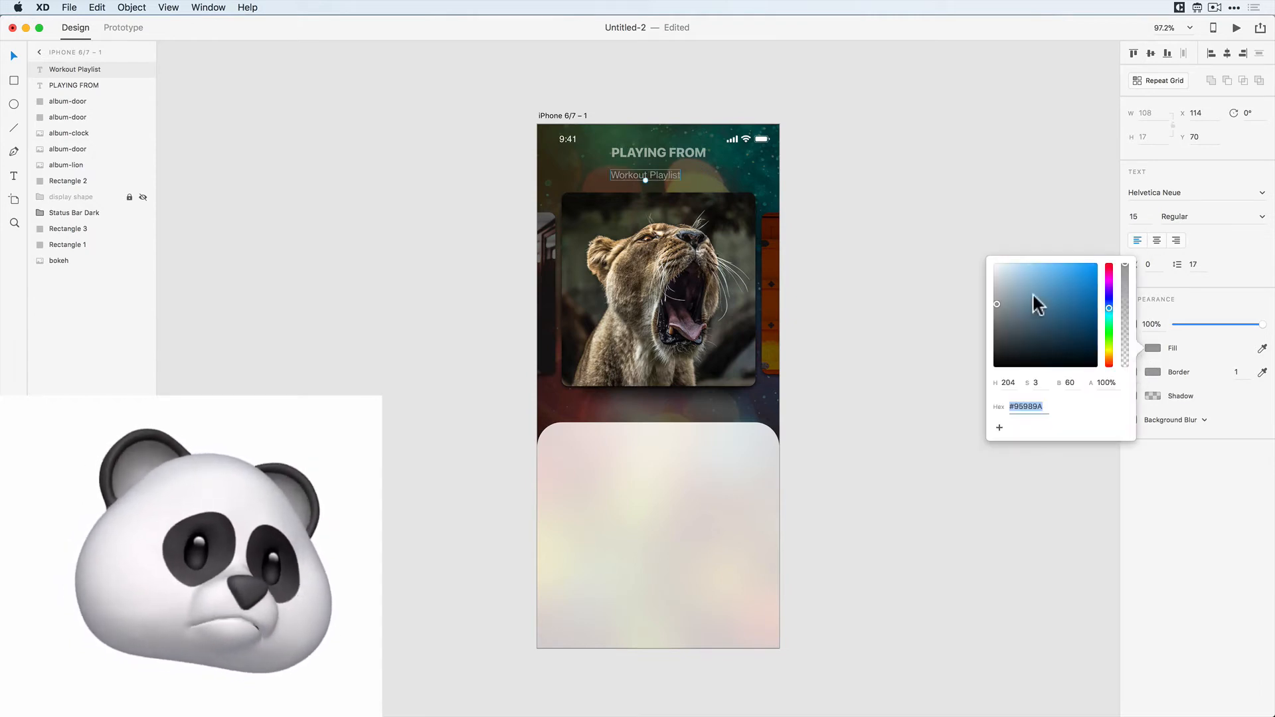
pyautogui.moveTo(1033, 295); pyautogui.dragTo(842, 144)
pyautogui.moveTo(656, 175); pyautogui.dragTo(668, 167)
pyautogui.click(845, 174)
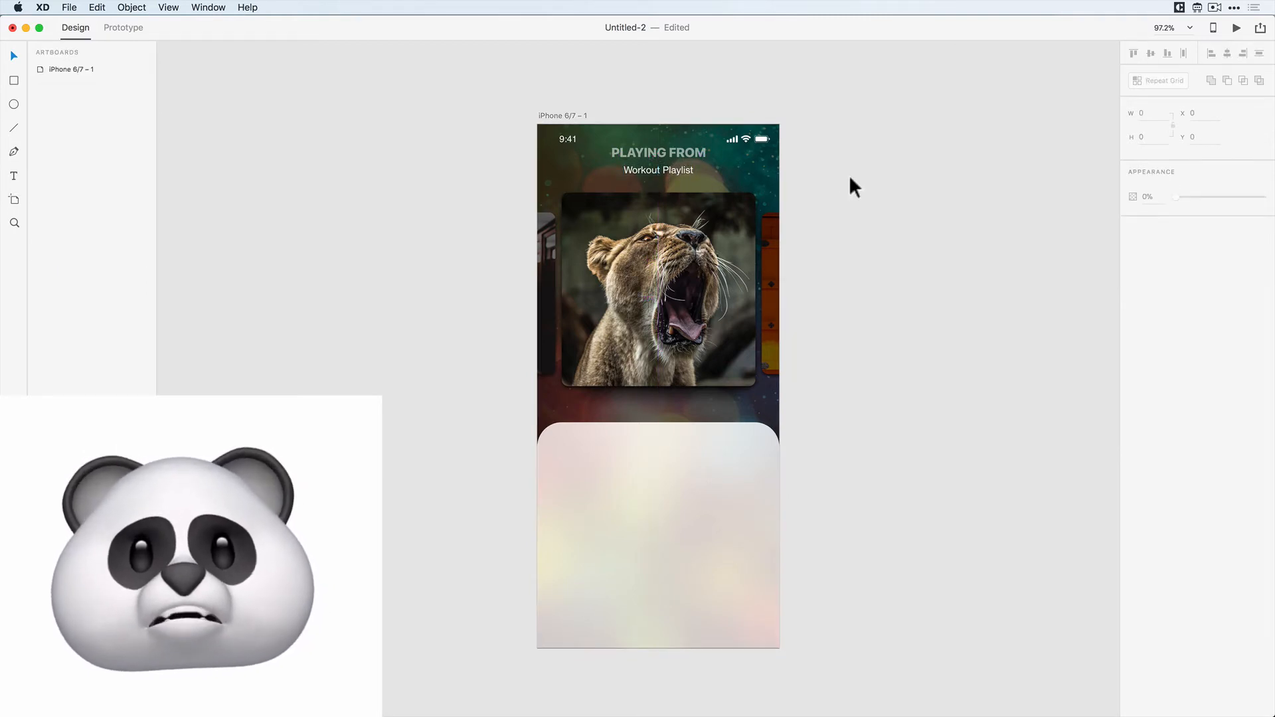
# - Move both header text lines down to Y 44, clear of the notch, showing the display shape layer only as a temporary guide
pyautogui.click(556, 115)
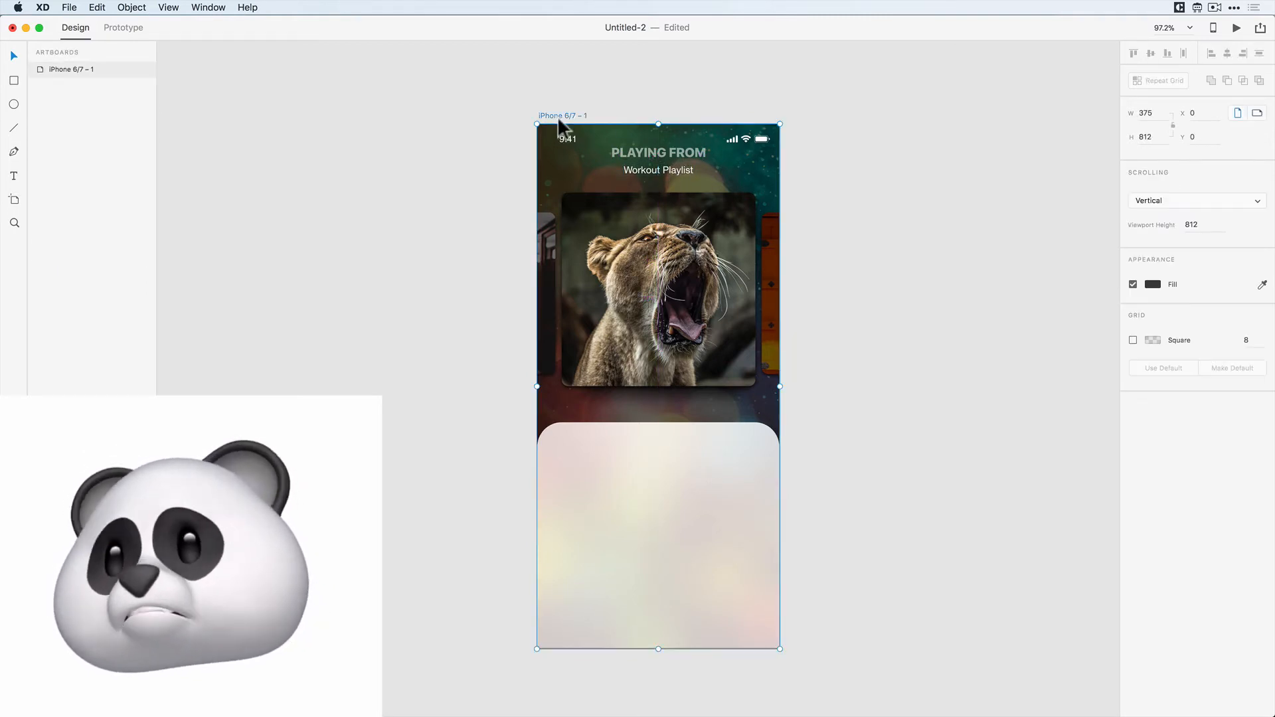
pyautogui.click(661, 153)
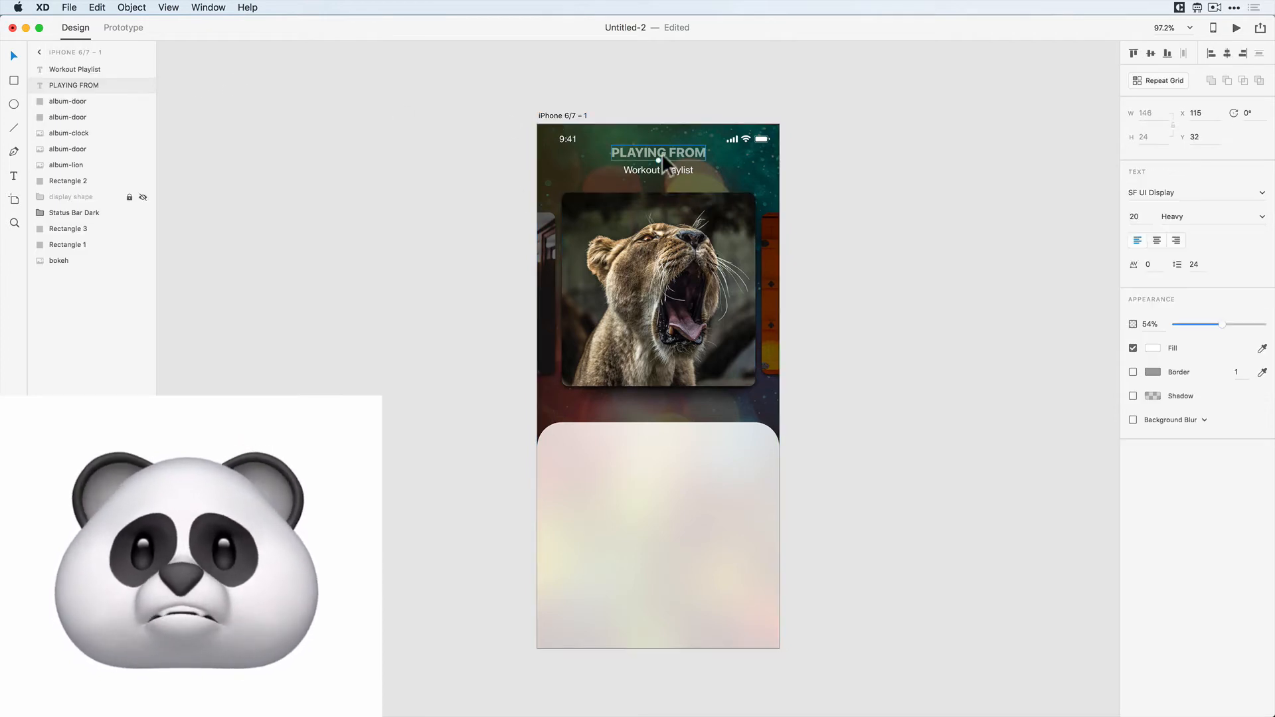
pyautogui.click(142, 197)
pyautogui.click(575, 102)
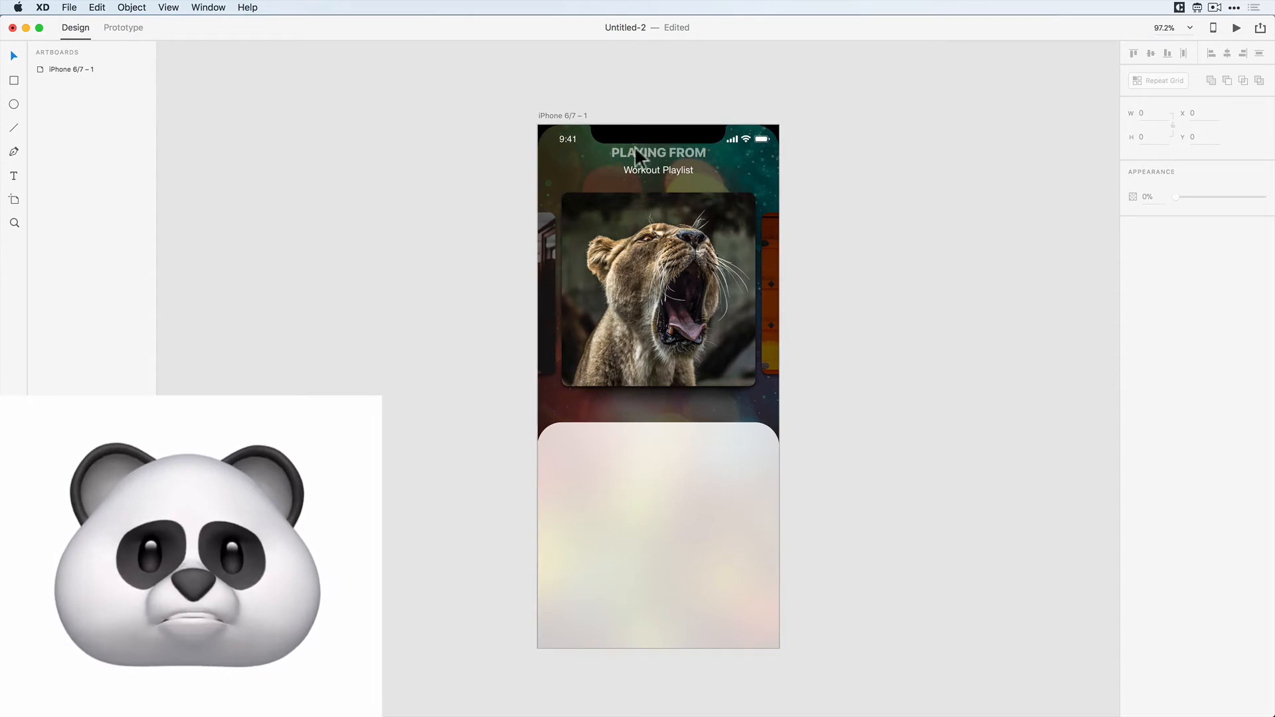
pyautogui.click(645, 147)
pyautogui.keyDown('shift'); pyautogui.click(650, 171); pyautogui.keyUp('shift')
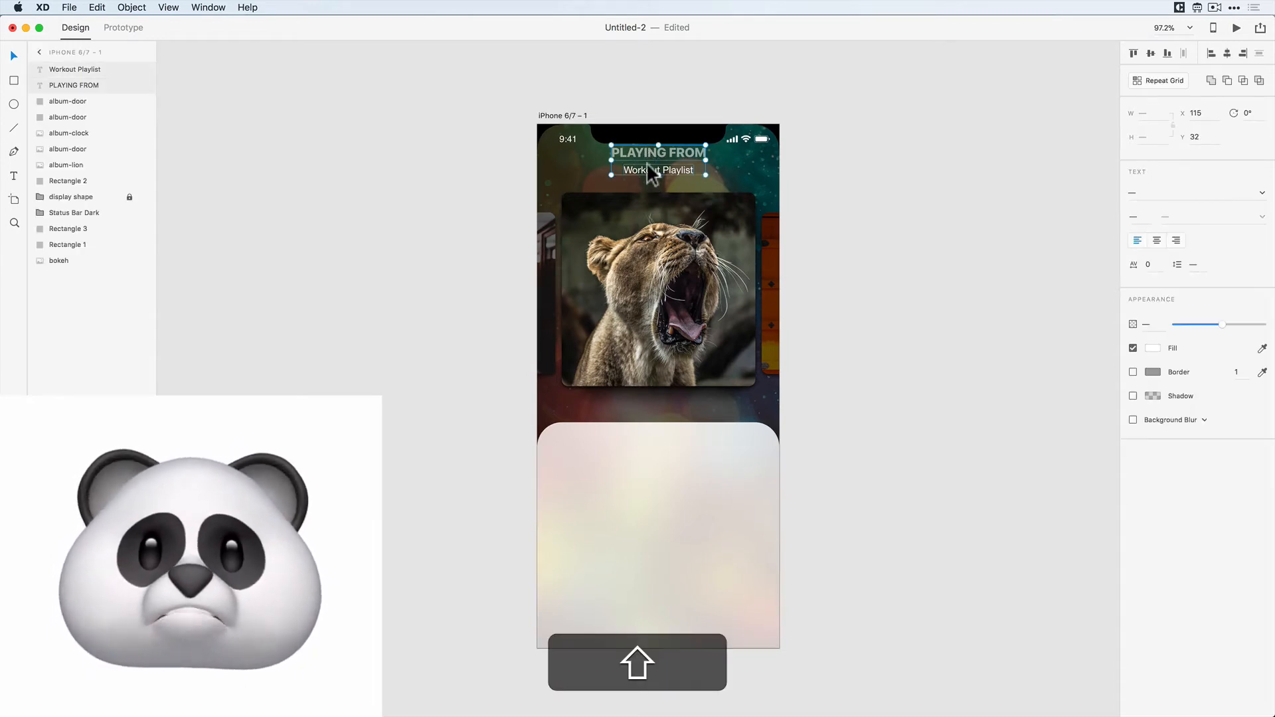
pyautogui.moveTo(643, 150); pyautogui.dragTo(643, 158)
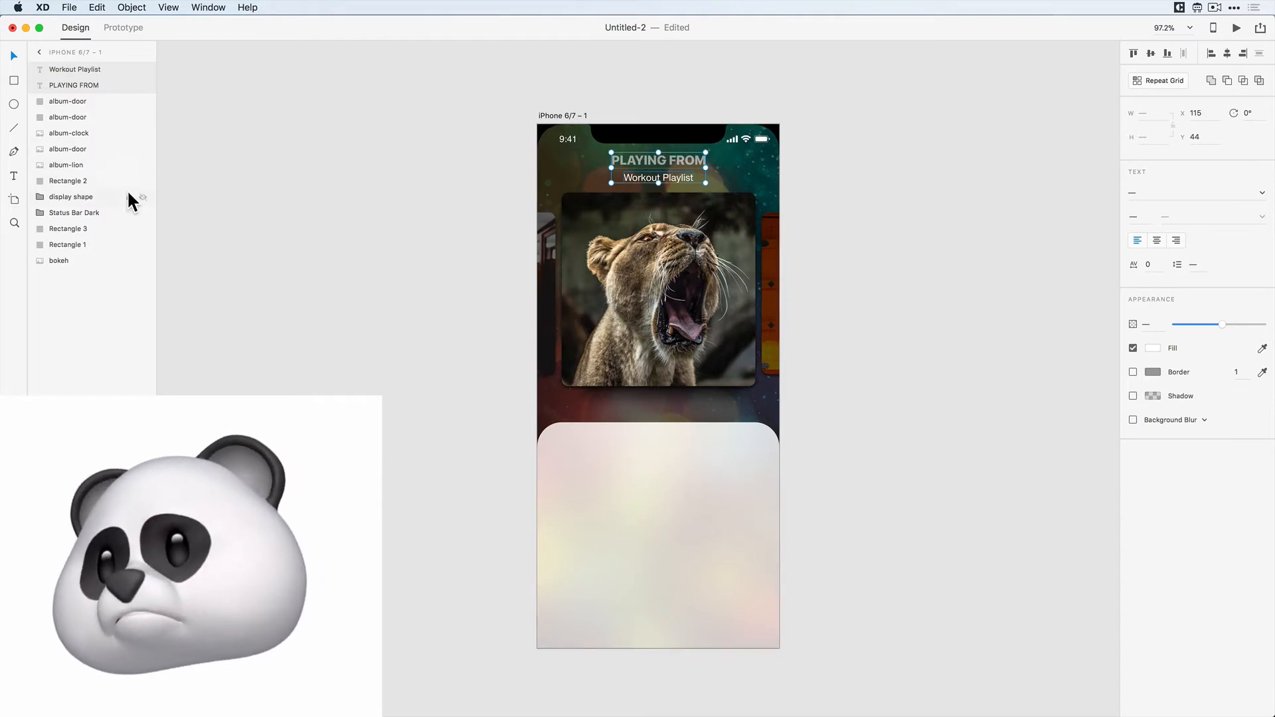
pyautogui.click(142, 198)
pyautogui.click(452, 206)
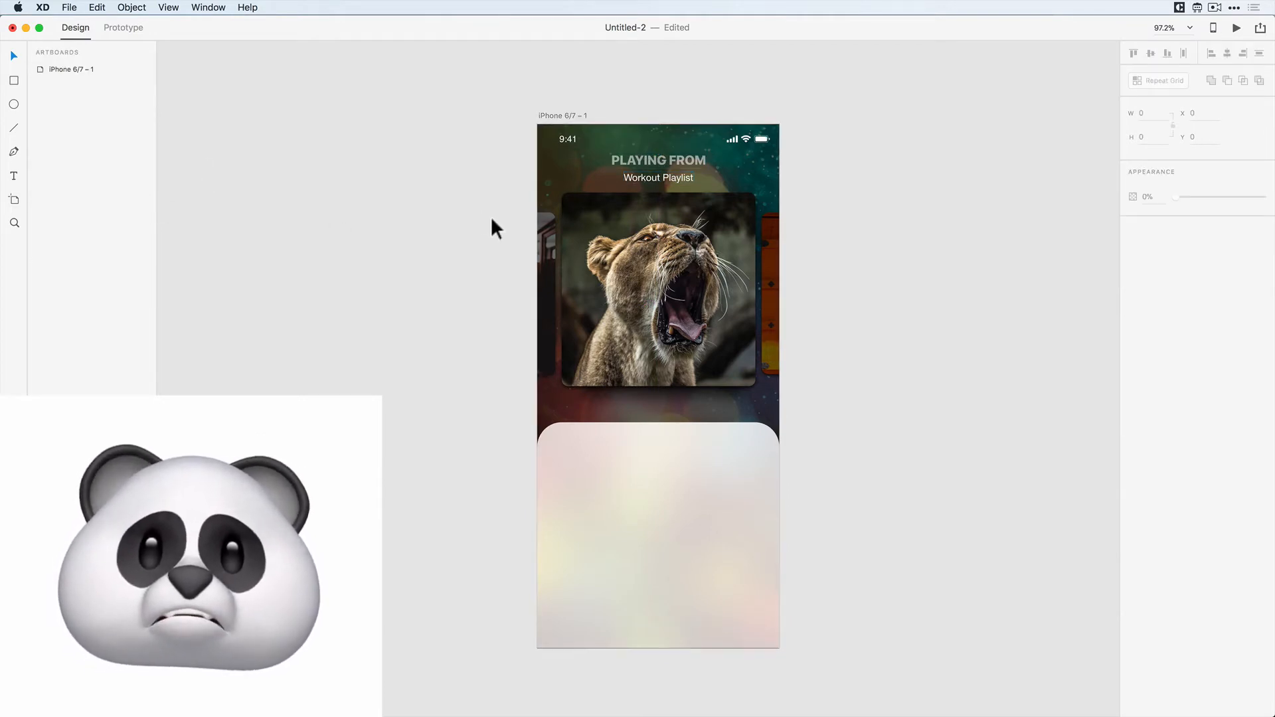
# - Select the lion, clock and door album images with both side overlays and move them down together to Y 110
pyautogui.click(552, 285)
pyautogui.keyDown('shift'); pyautogui.click(655, 289); pyautogui.keyUp('shift')
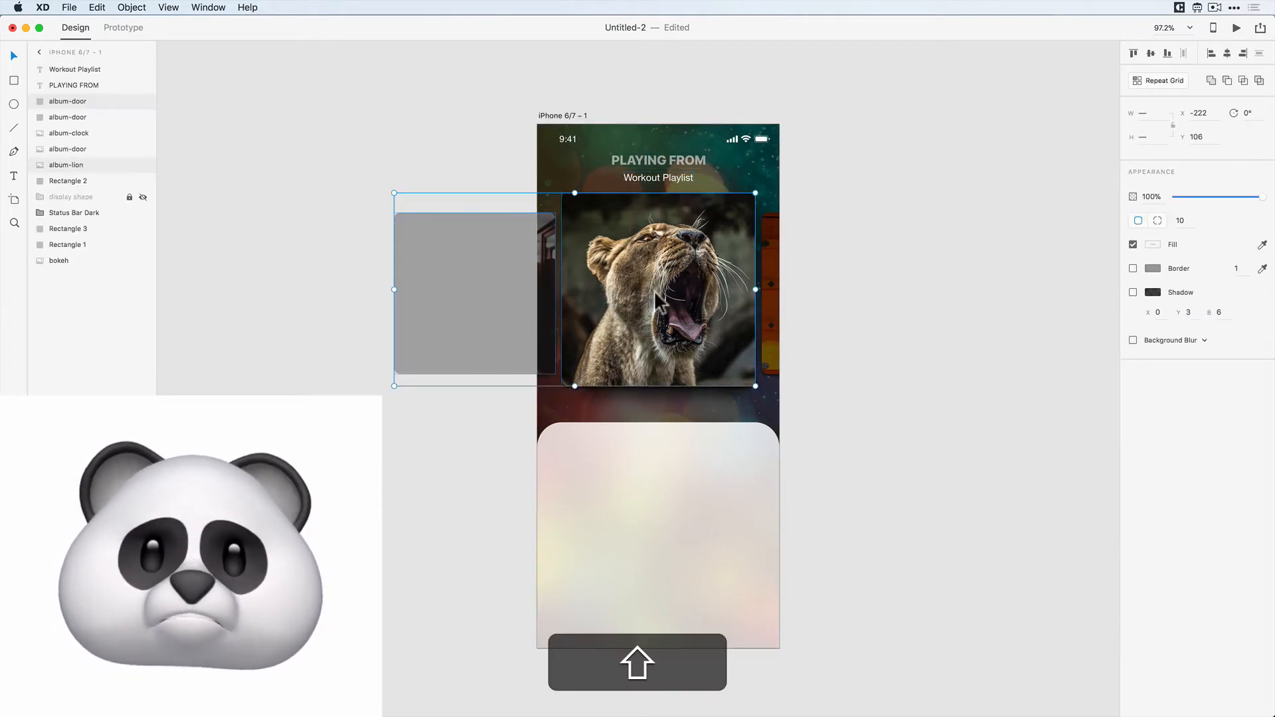
pyautogui.keyDown('shift'); pyautogui.click(776, 285); pyautogui.keyUp('shift')
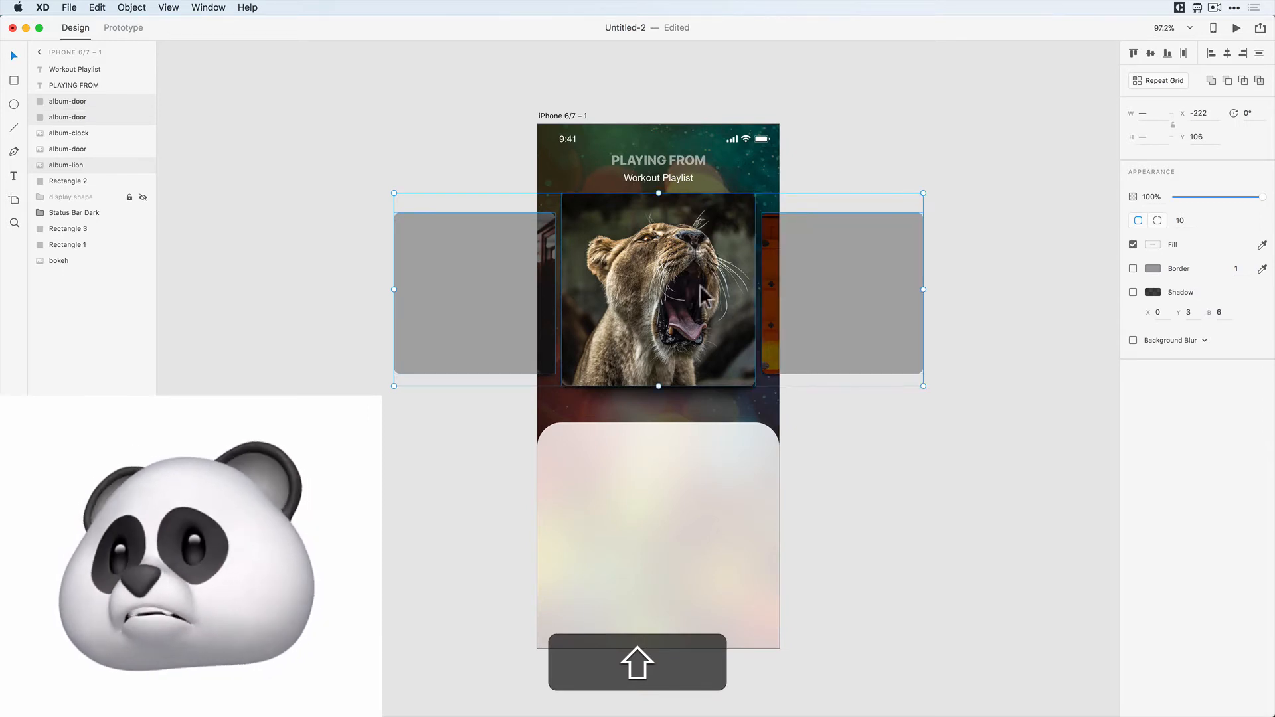
pyautogui.keyDown('super'); pyautogui.click(66, 138); pyautogui.keyUp('super')
pyautogui.keyDown('super'); pyautogui.click(71, 148); pyautogui.keyUp('super')
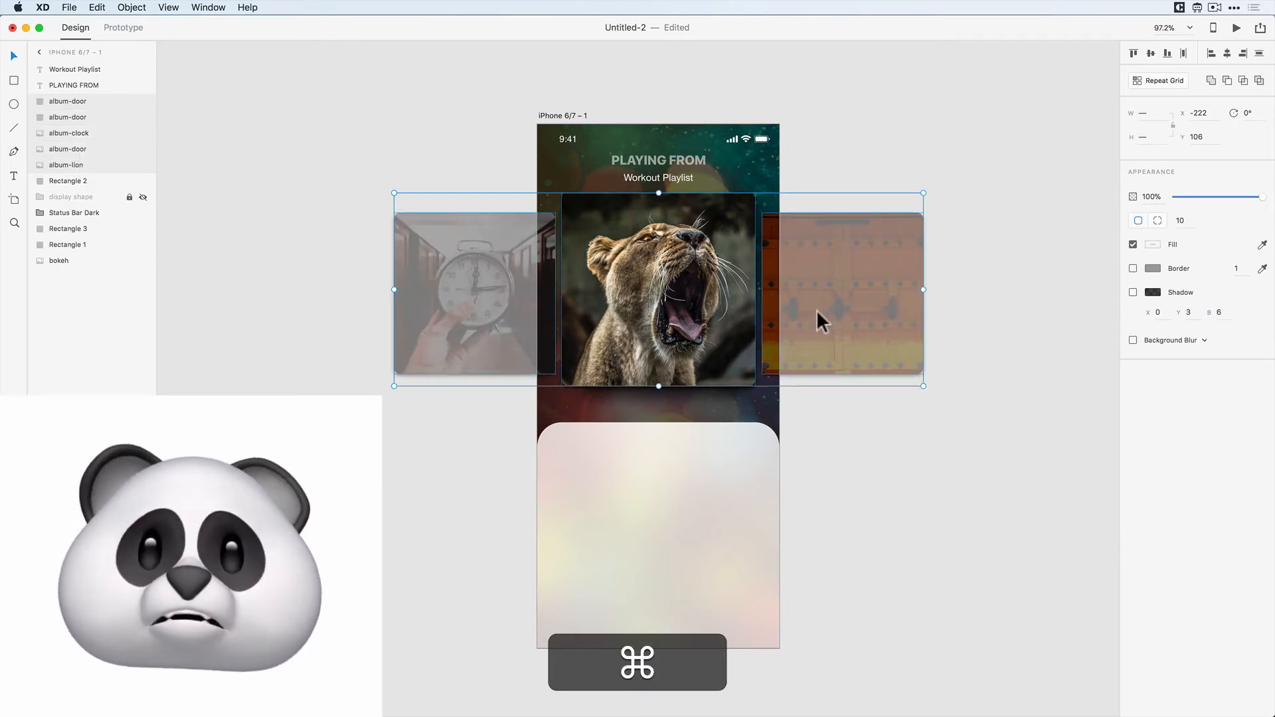
pyautogui.press('alt')
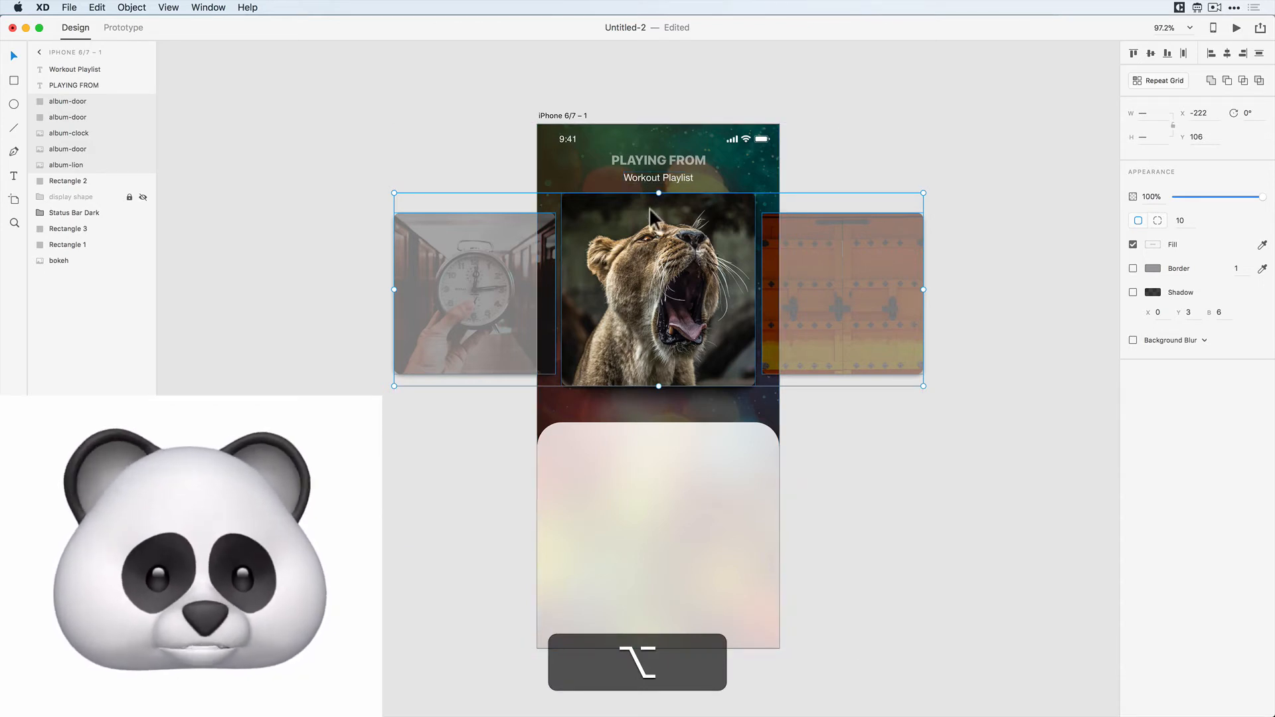
pyautogui.press('Down')
pyautogui.press('Down')
pyautogui.press('Down')
pyautogui.press('Down')
pyautogui.press('Down')
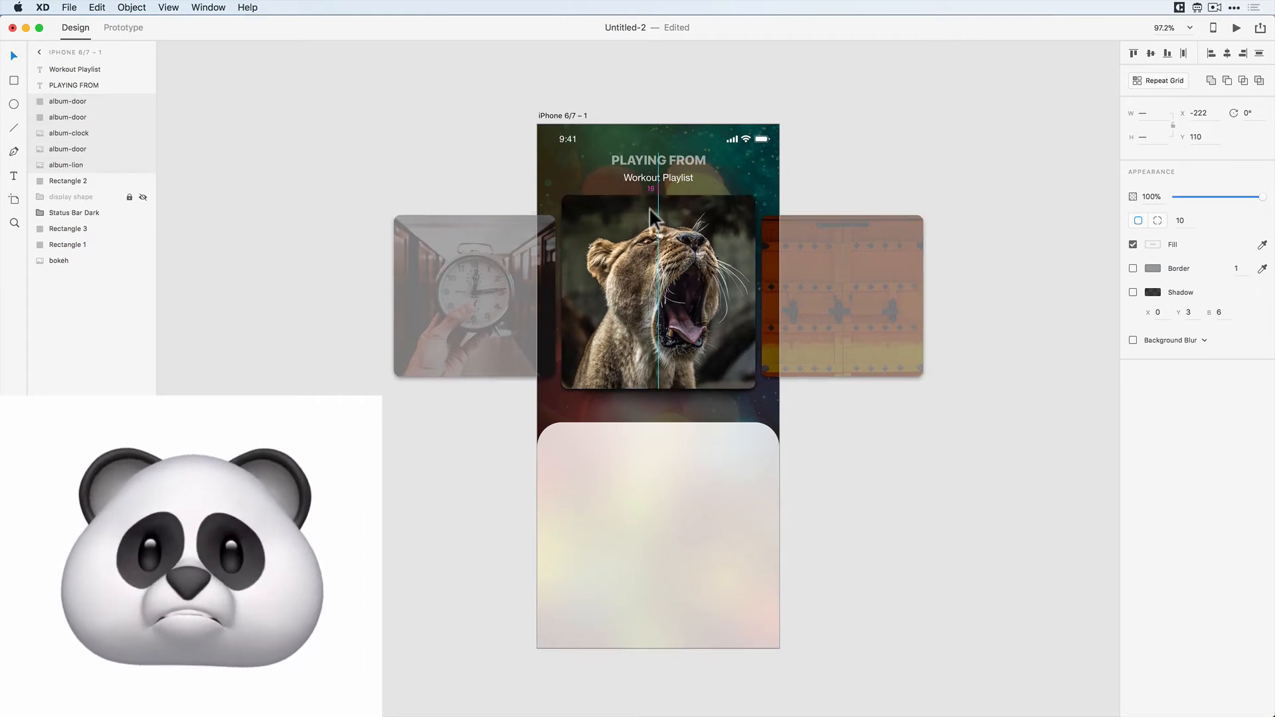
pyautogui.press('Escape')
# - Draw a circle about 499 × 499 on the empty pasteboard beside the iPhone artboard
pyautogui.scroll(-2, 684, 523)
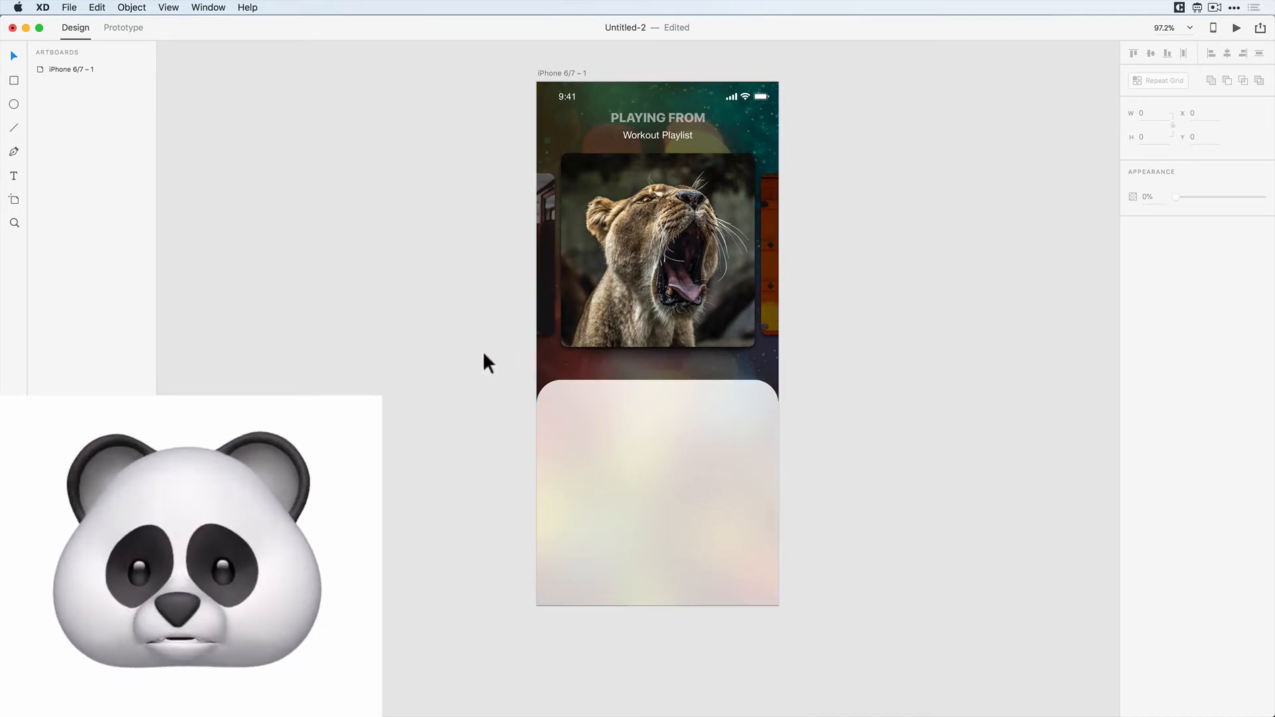
pyautogui.keyDown('super'); pyautogui.scroll(-3, 475, 344); pyautogui.keyUp('super')
pyautogui.keyDown('super'); pyautogui.scroll(-1, 476, 342); pyautogui.keyUp('super')
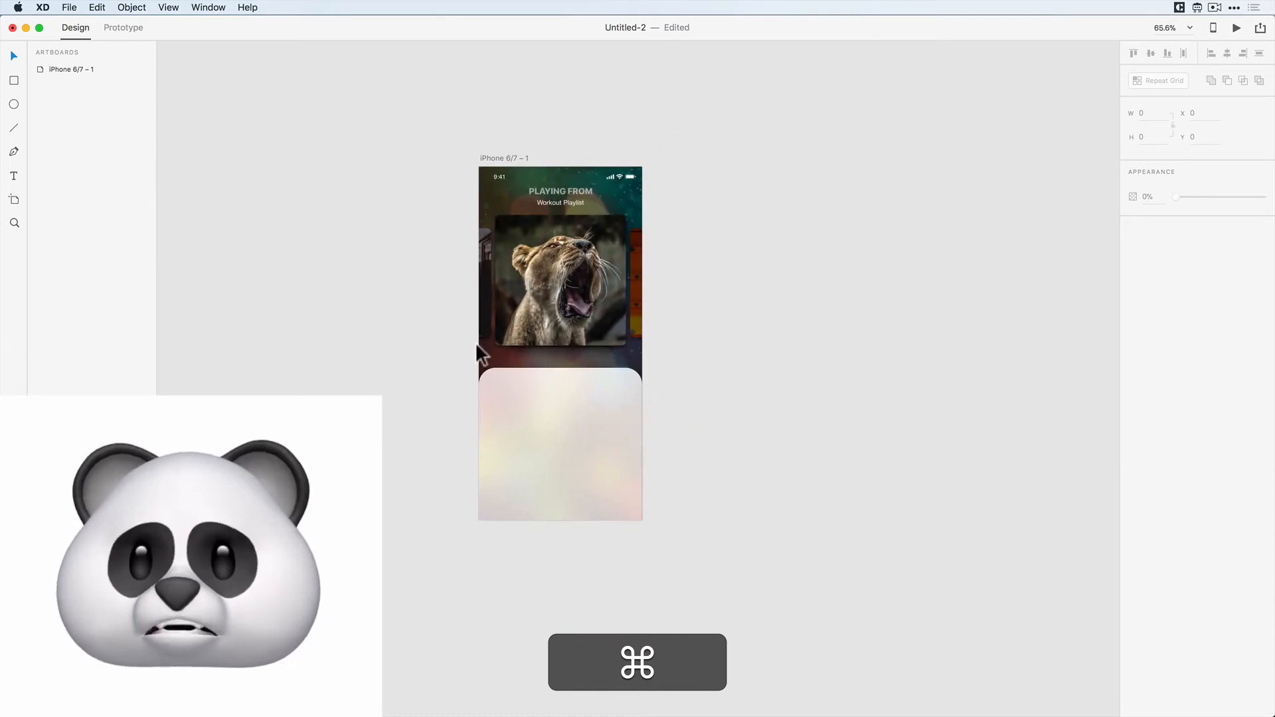
pyautogui.hscroll(5, 475, 341)
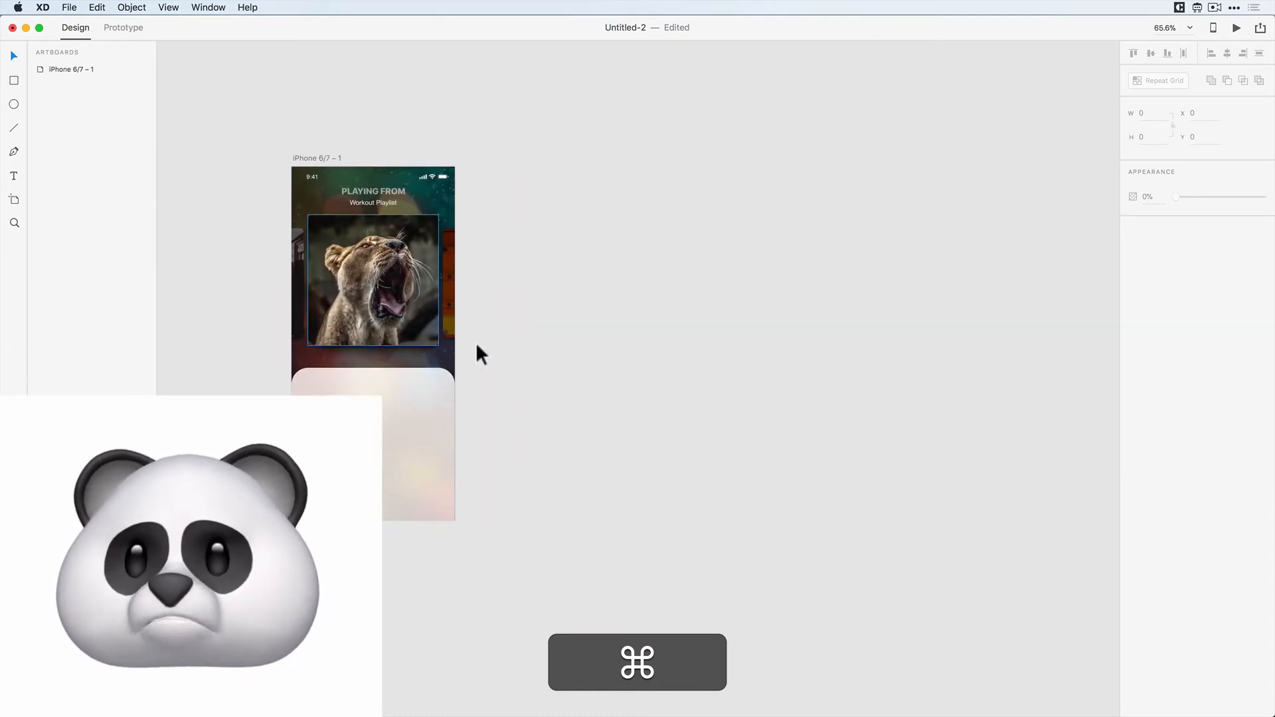
pyautogui.click(14, 105)
pyautogui.moveTo(662, 285); pyautogui.dragTo(879, 502)
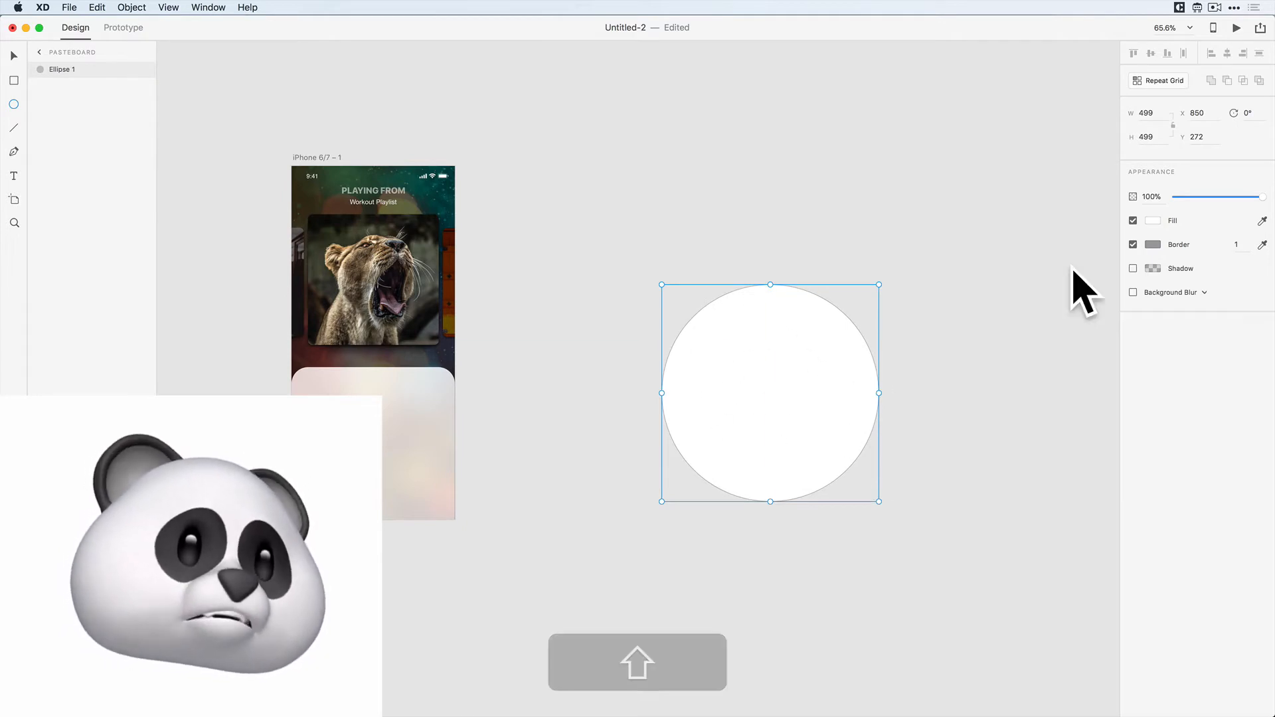
# - Resize the circle to 640 × 640, remove its border and lower its opacity to 40%
pyautogui.click(1155, 114)
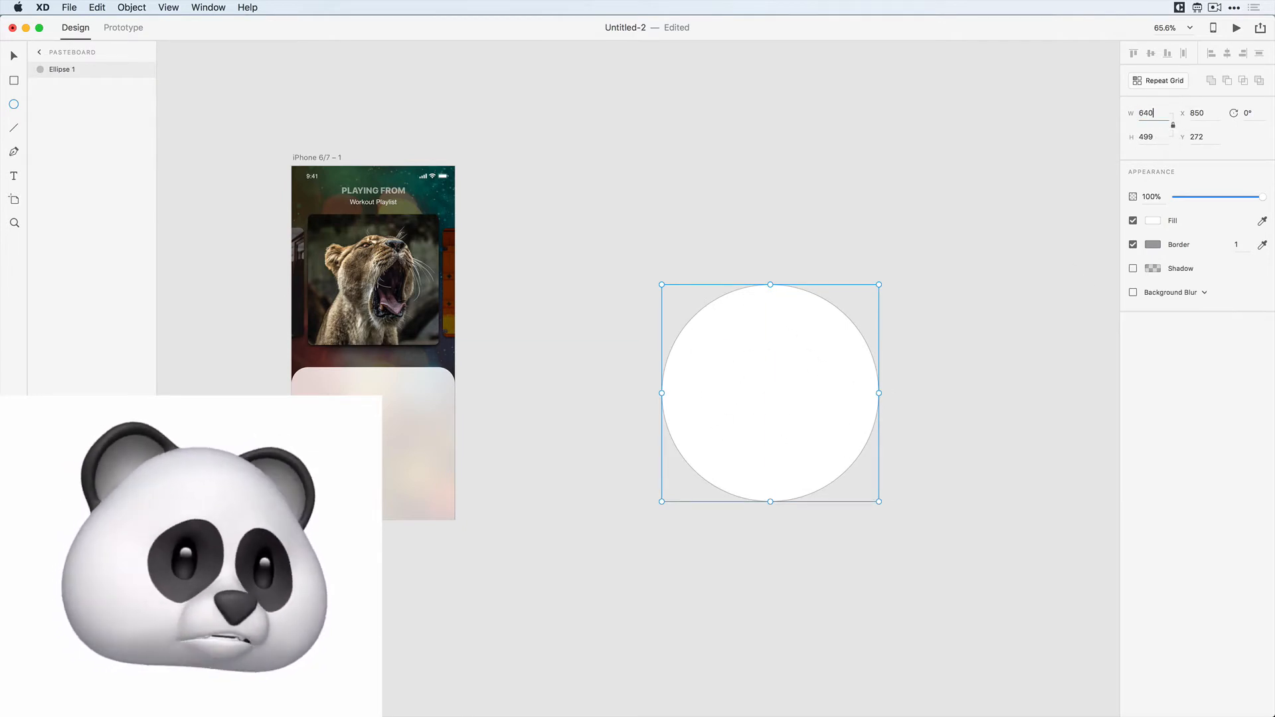
pyautogui.press('Return')
pyautogui.click(1133, 244)
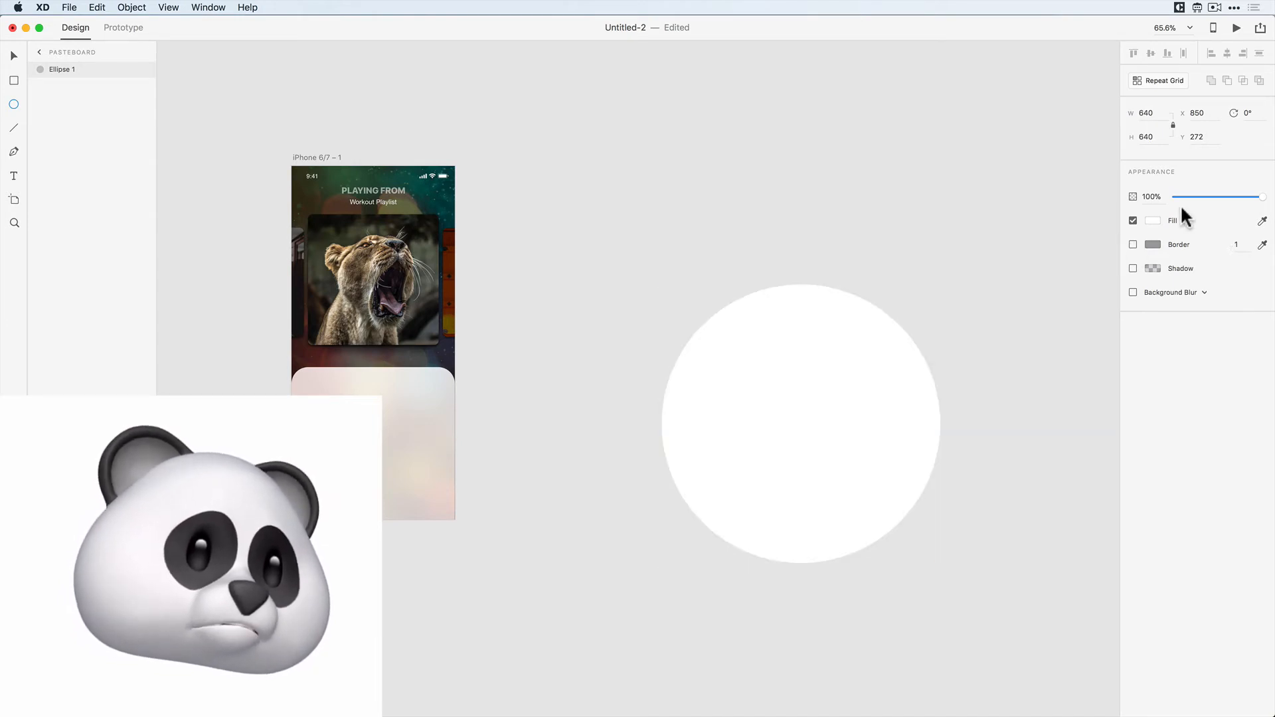
pyautogui.click(1204, 195)
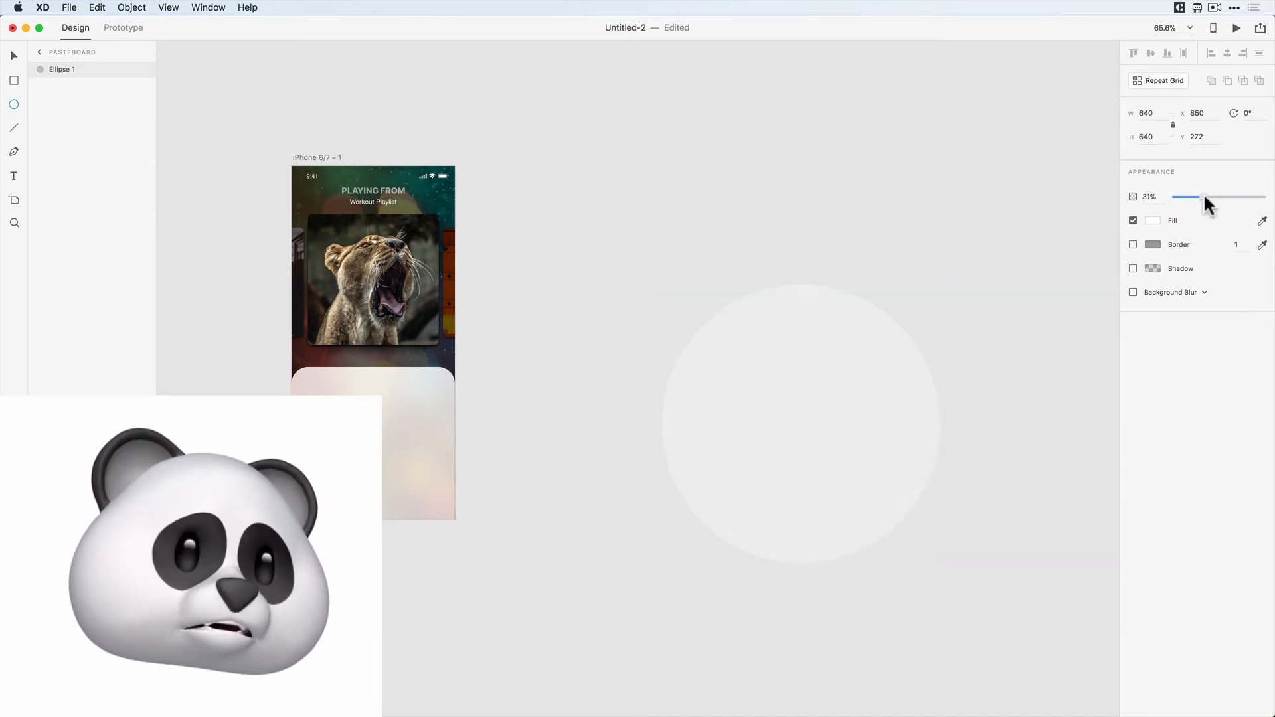
pyautogui.click(792, 406)
pyautogui.press('super+z')
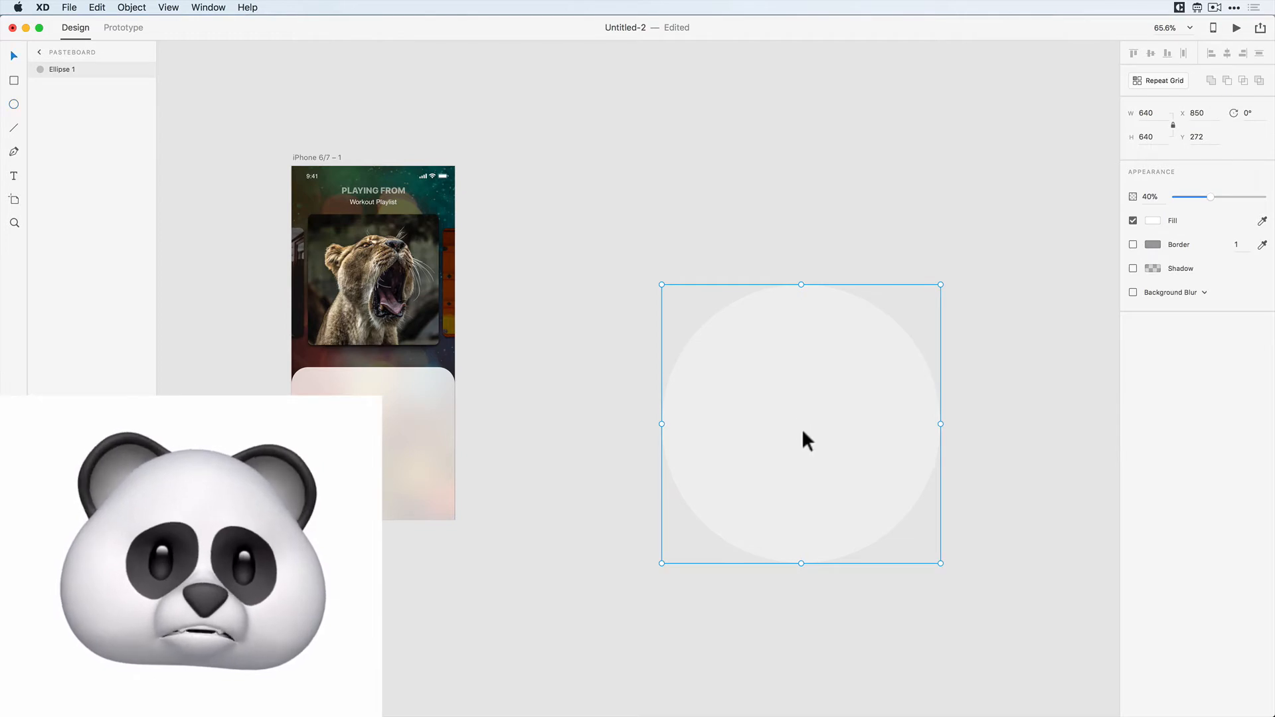
# - Duplicate the translucent circle beside the original and set the copy's size to 648 × 648
pyautogui.moveTo(802, 428); pyautogui.dragTo(844, 376)
pyautogui.press('alt')
pyautogui.click(1157, 113)
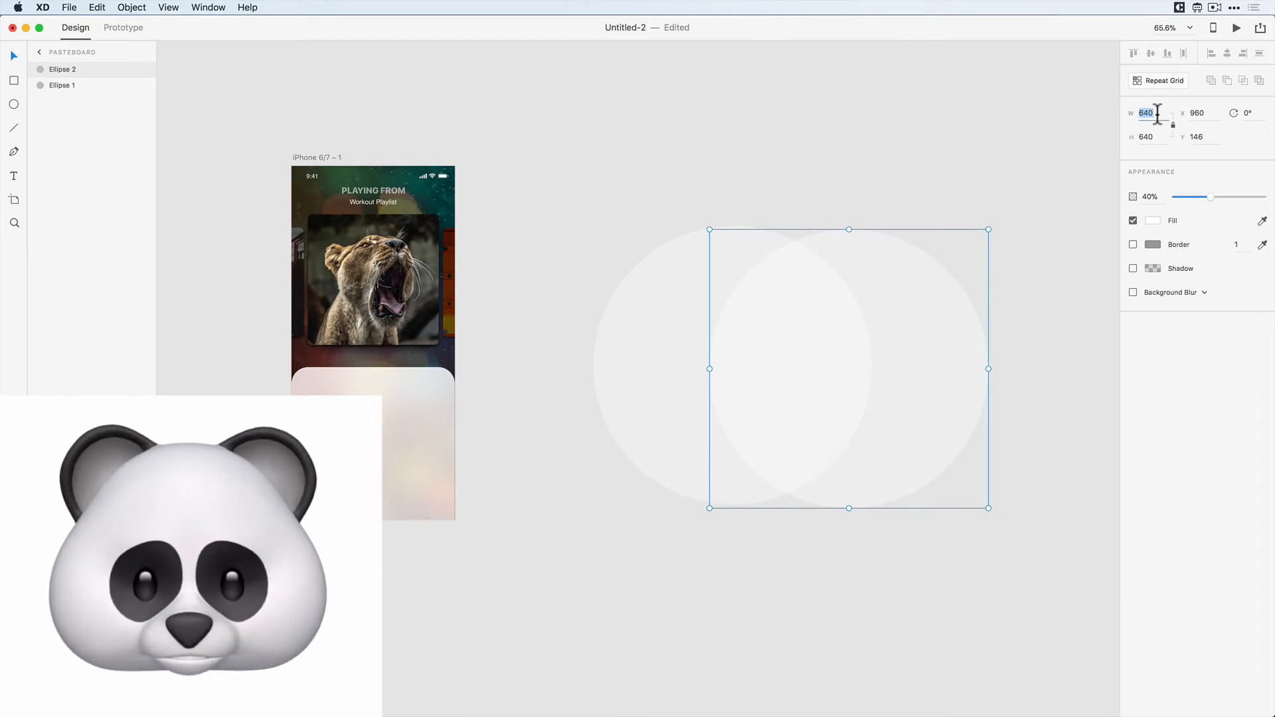
pyautogui.write('648')
pyautogui.press('Return')
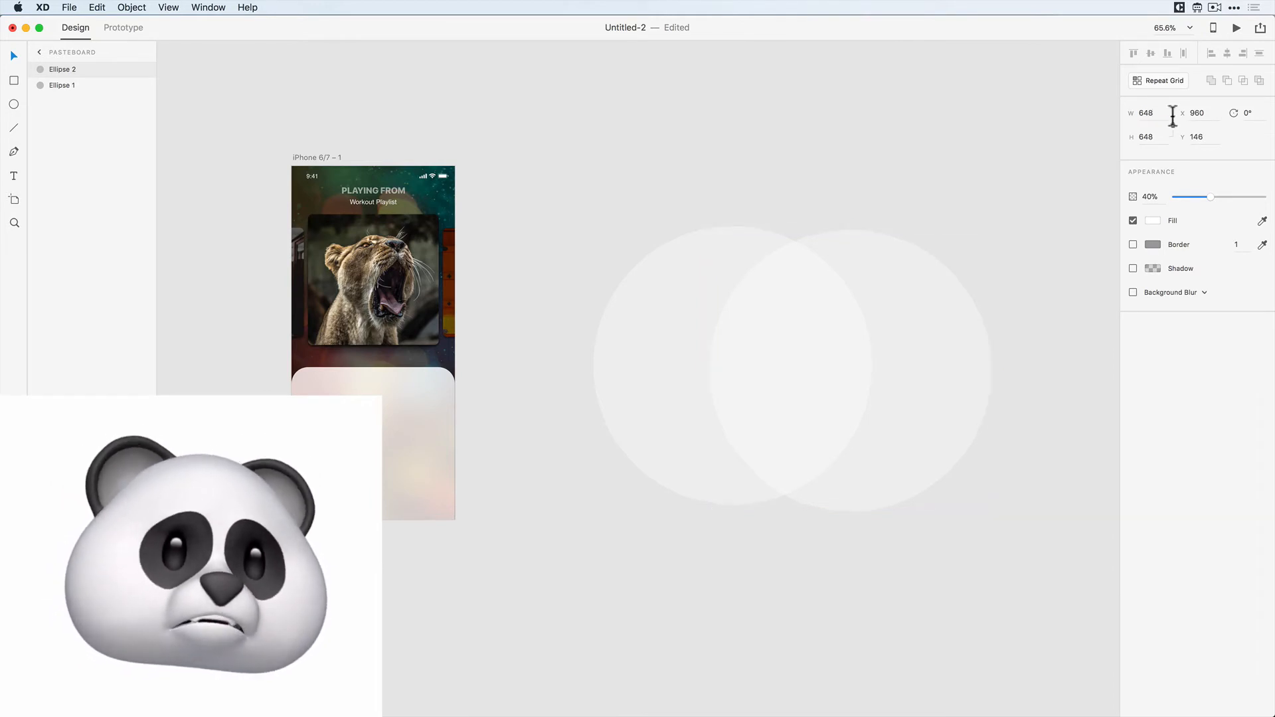
# - Select both circles and align their centres vertically and horizontally so they are concentric
pyautogui.keyDown('shift'); pyautogui.click(683, 282); pyautogui.keyUp('shift')
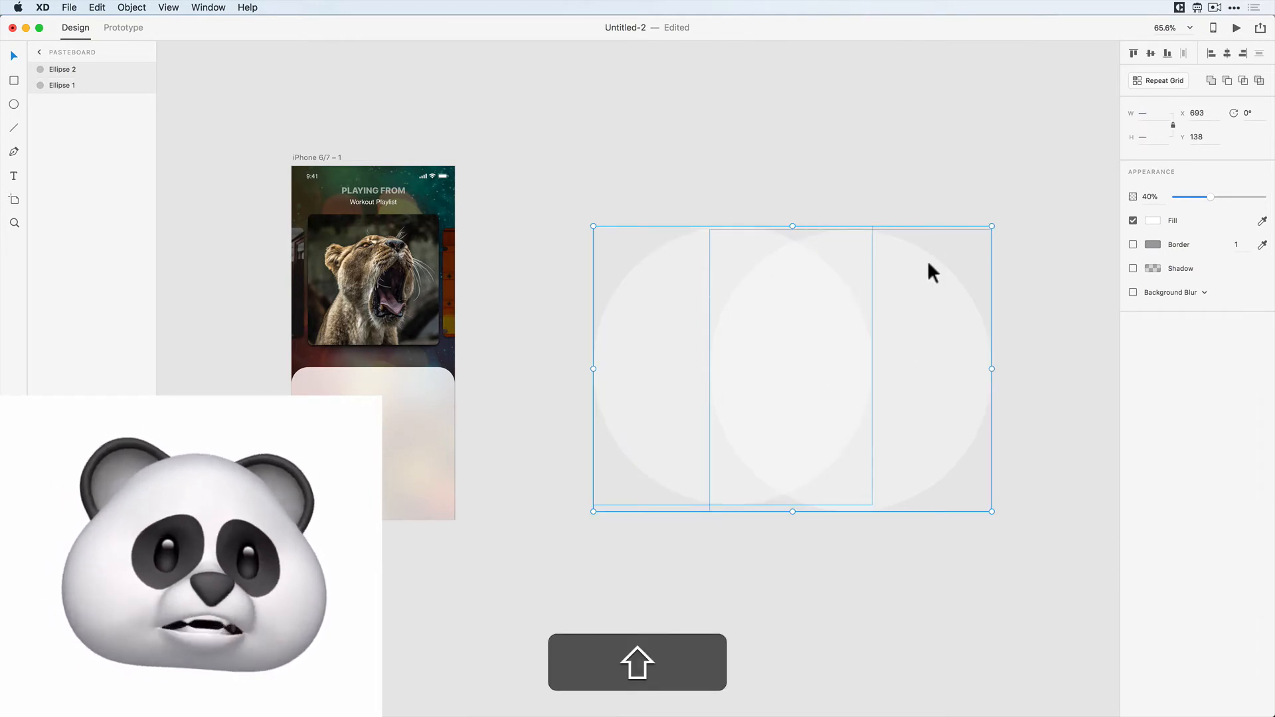
pyautogui.click(1151, 53)
pyautogui.click(1226, 53)
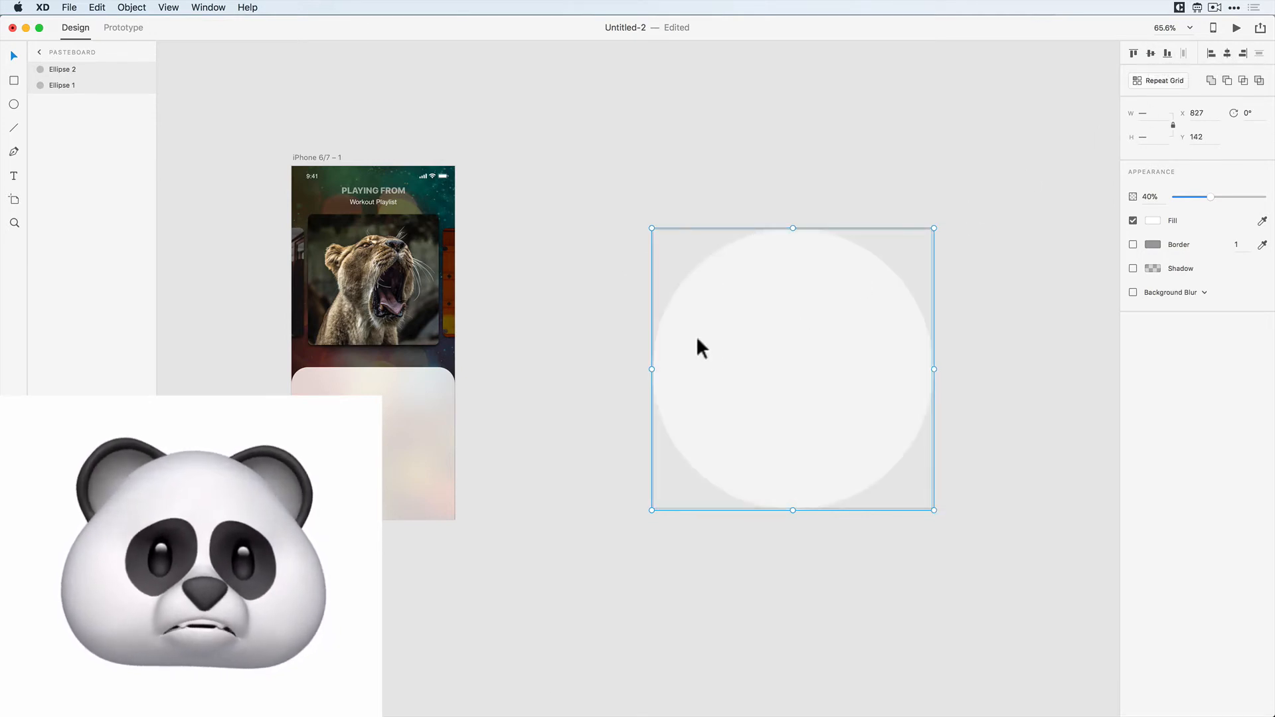
pyautogui.click(811, 324)
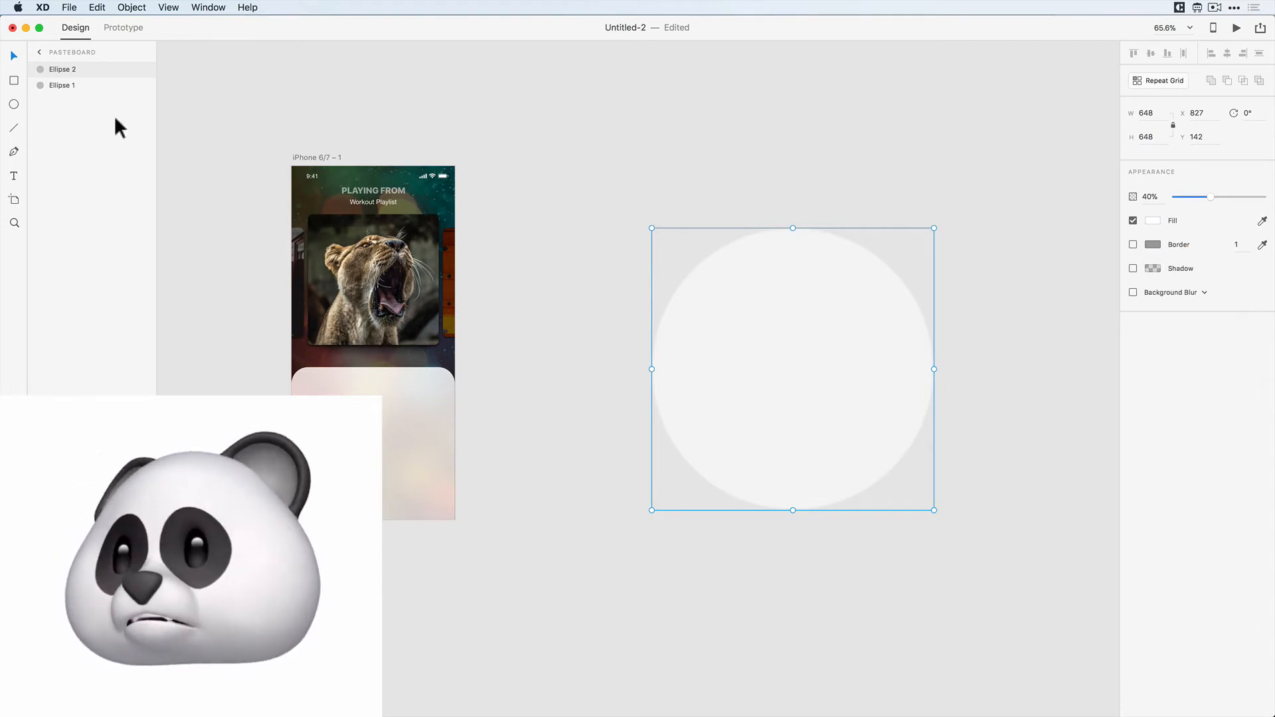
# - Draw a square above the circles, set its size to 324 × 324 and remove its border
pyautogui.click(15, 83)
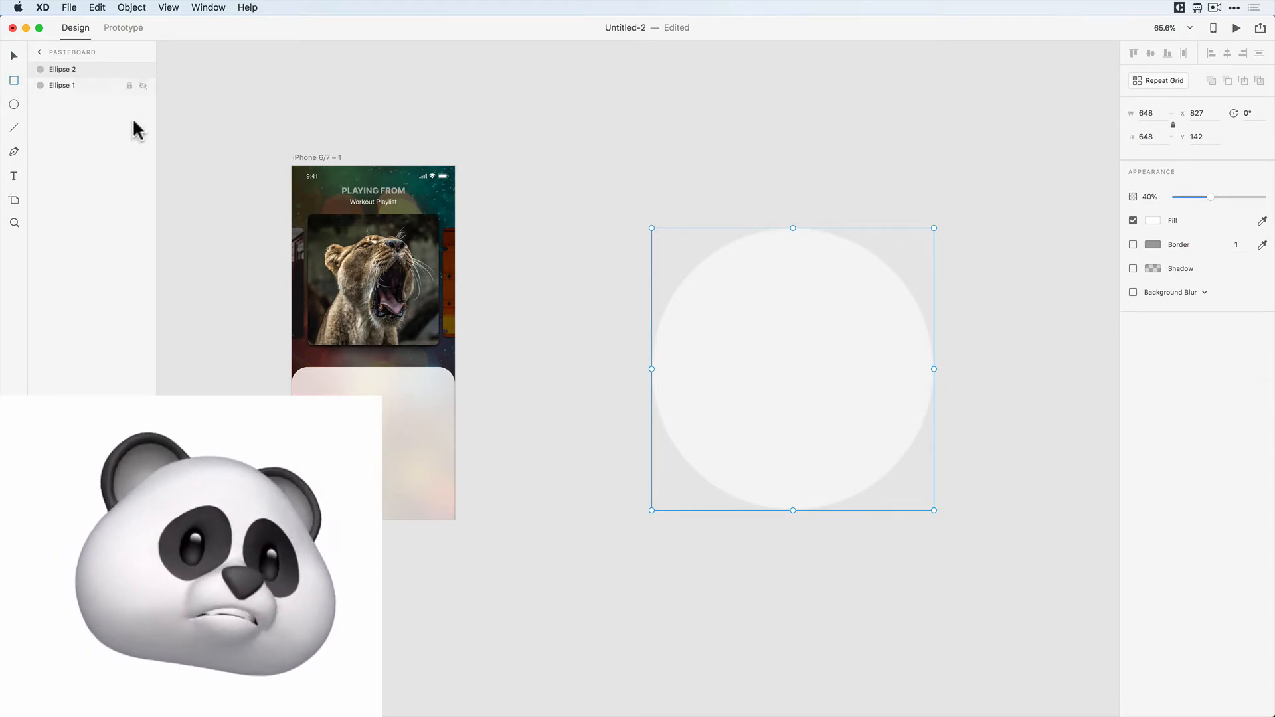
pyautogui.click(650, 189)
pyautogui.moveTo(645, 182); pyautogui.dragTo(763, 341)
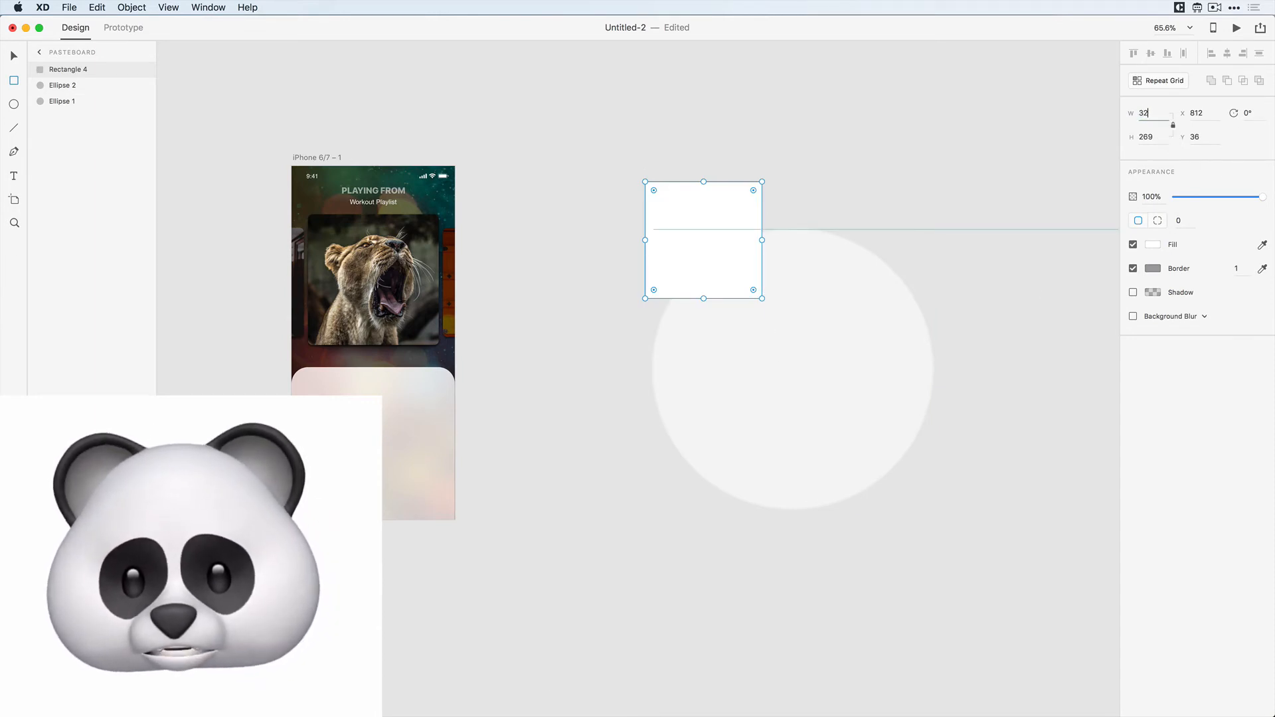
pyautogui.press('Return')
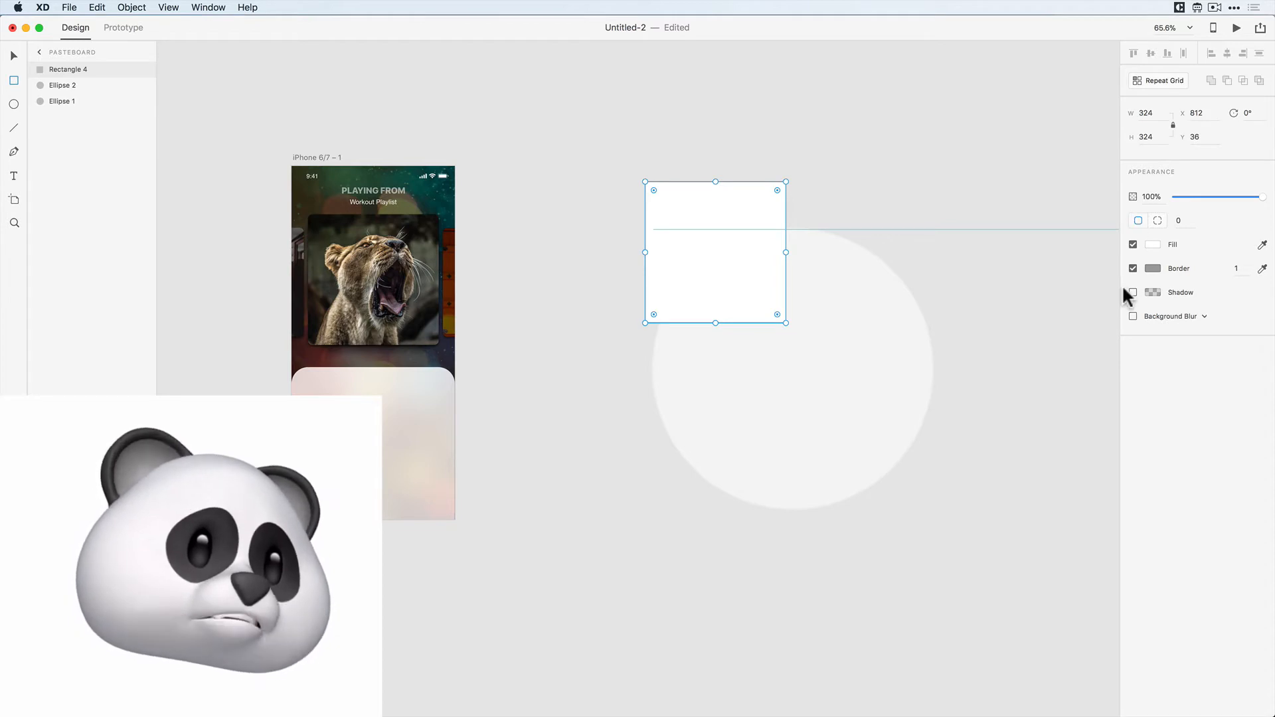
pyautogui.click(1133, 269)
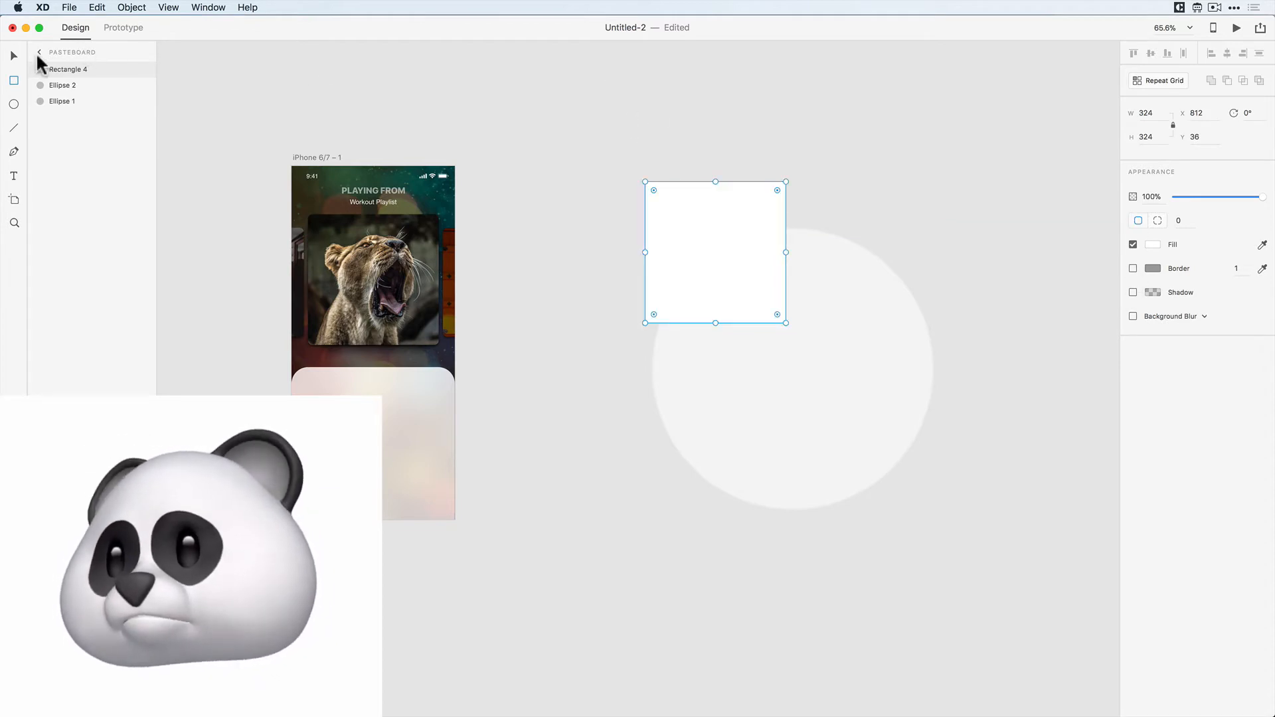
# - Fit the square over the circles' upper-left quarter and place a duplicate over the upper-right quarter
pyautogui.click(14, 56)
pyautogui.moveTo(767, 279); pyautogui.dragTo(863, 310)
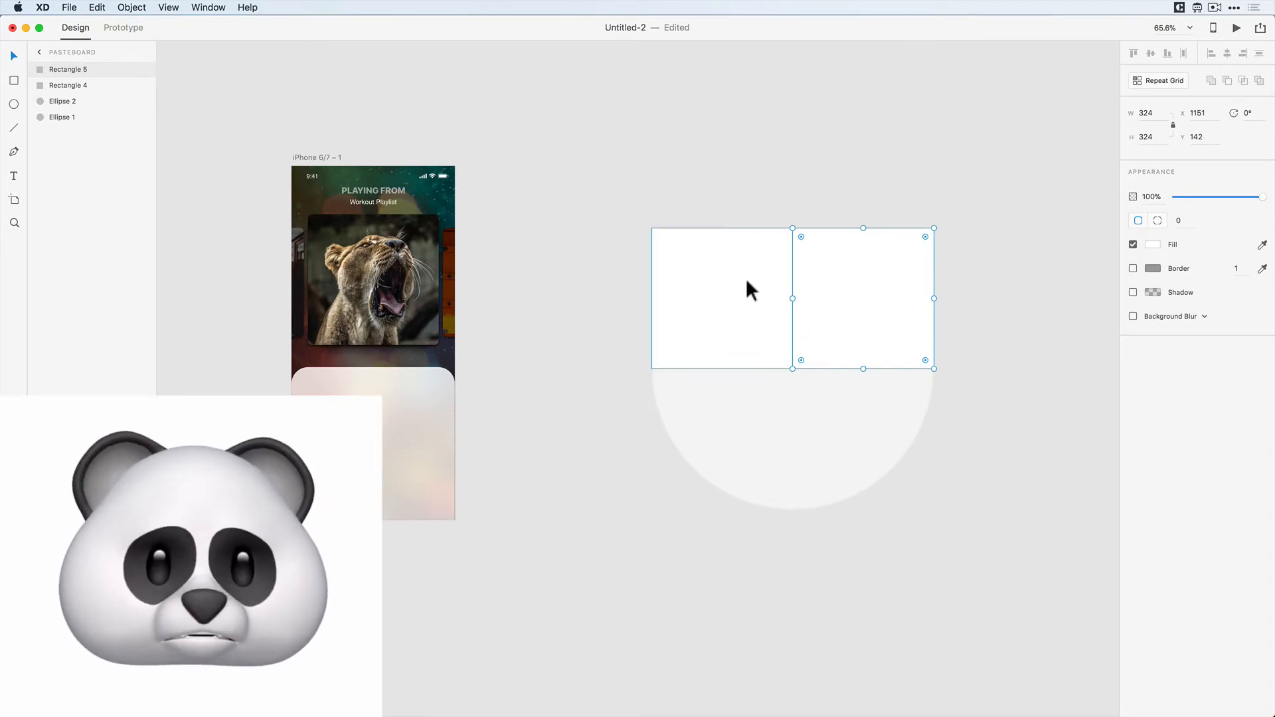
pyautogui.click(678, 340)
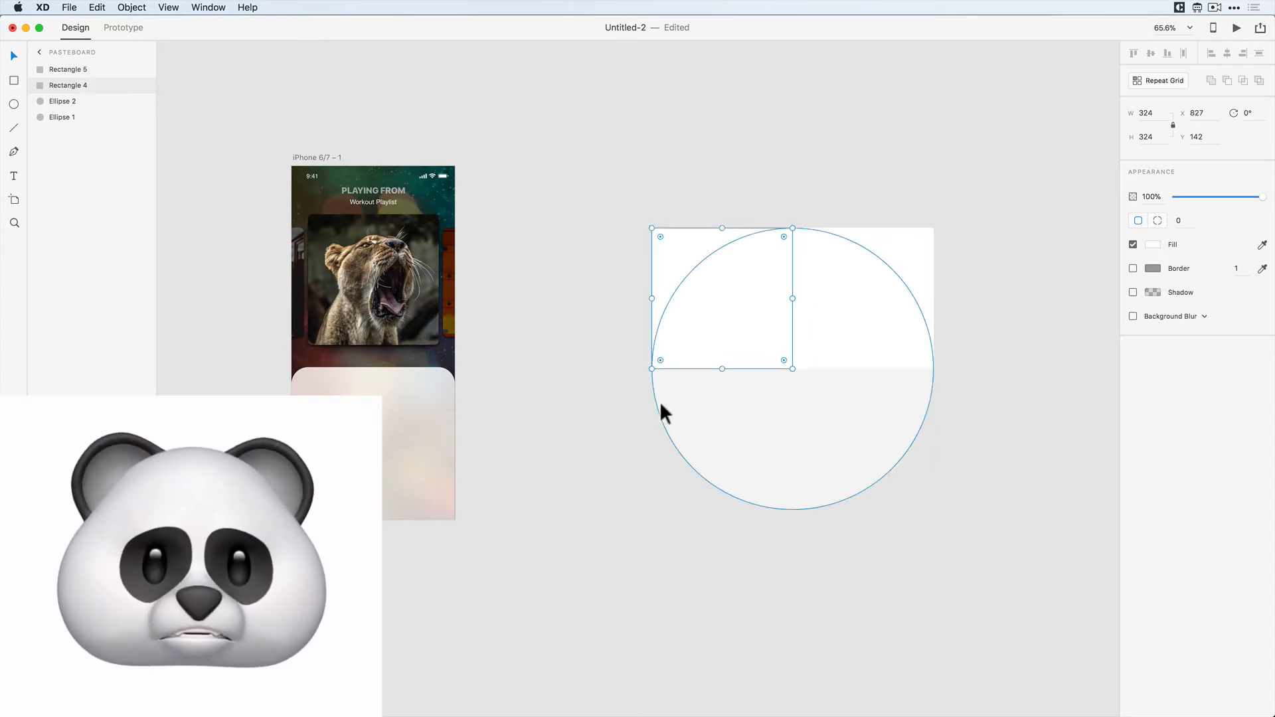
pyautogui.click(844, 218)
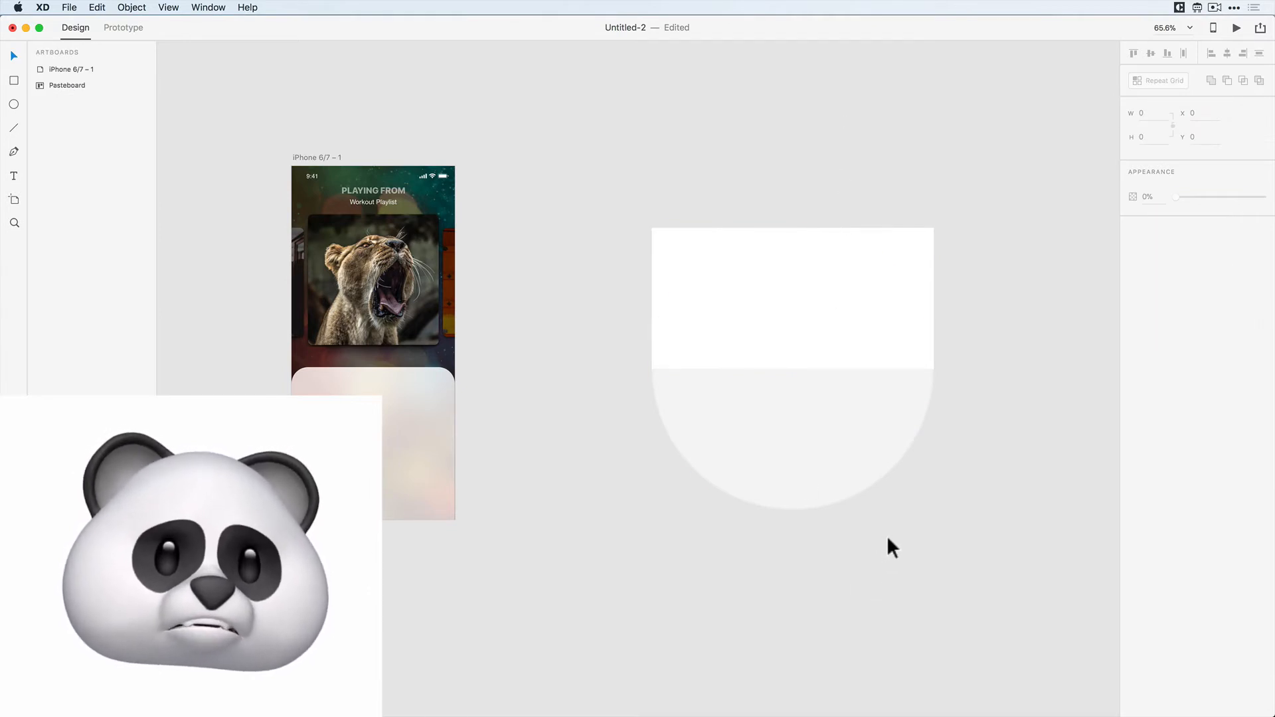
# - Move the 648 circle beneath the 640 circle in the layer order
pyautogui.moveTo(887, 535); pyautogui.dragTo(736, 425)
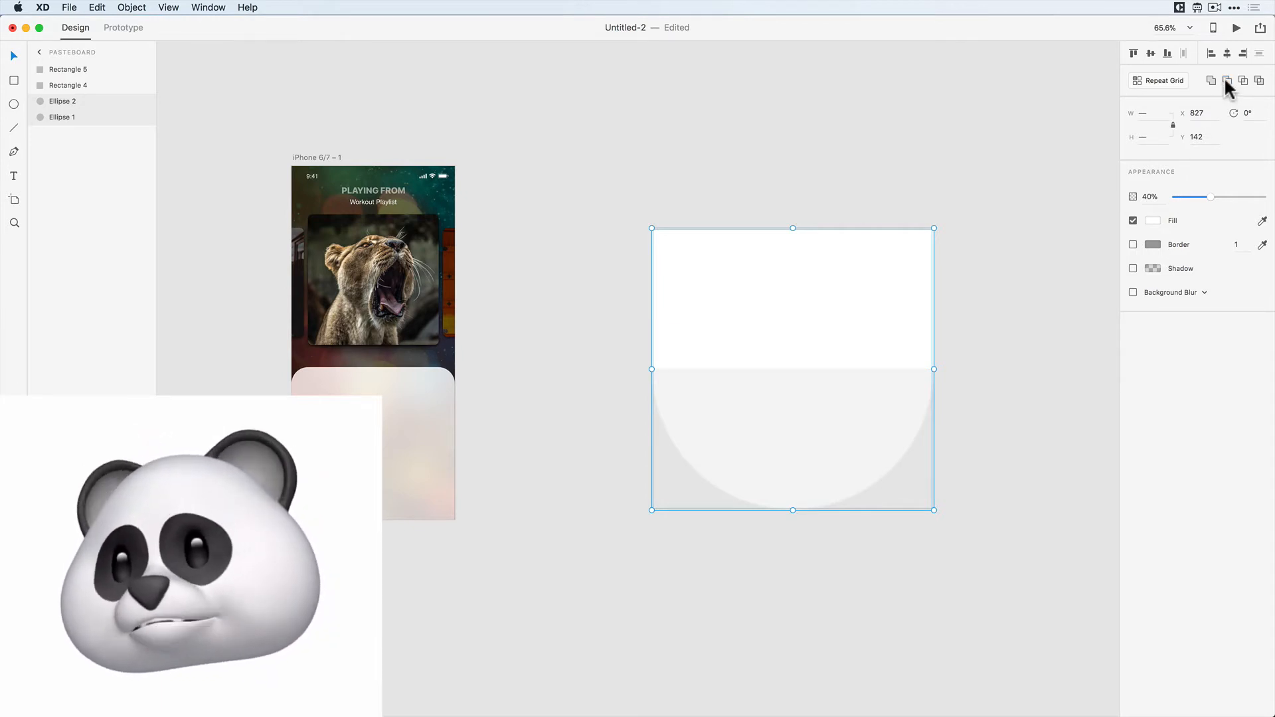
pyautogui.click(1008, 162)
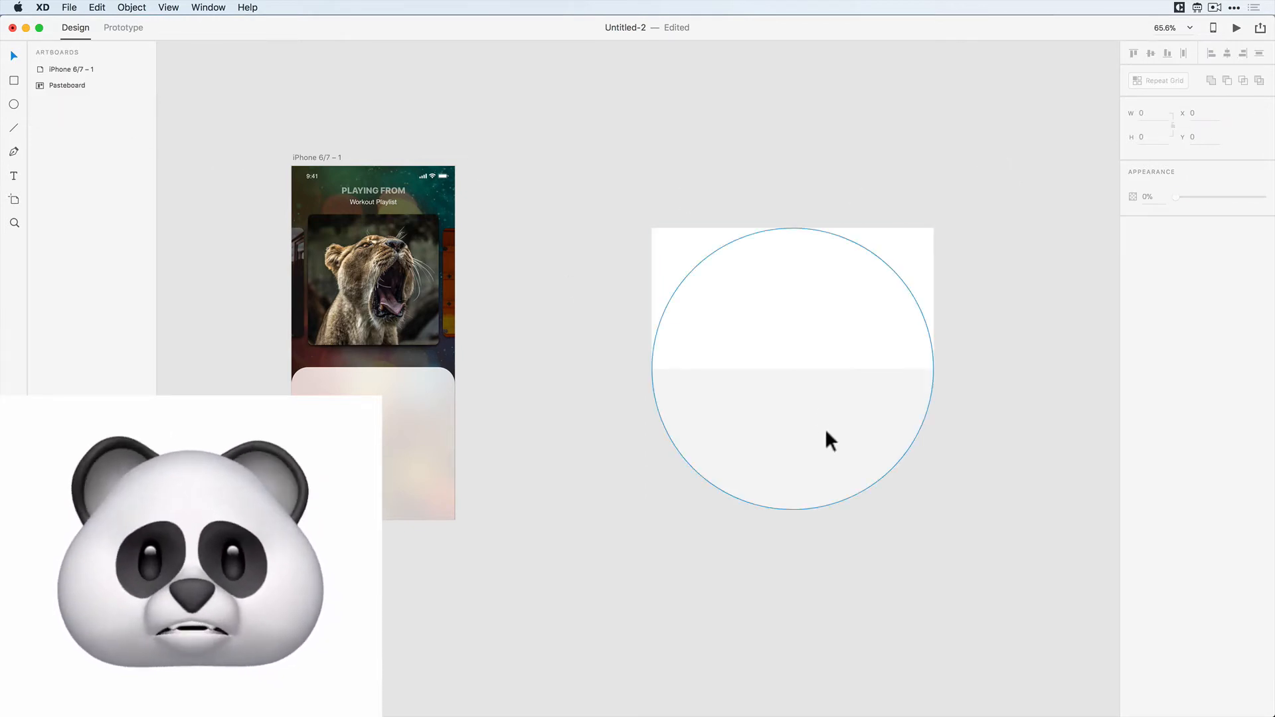
pyautogui.click(764, 419)
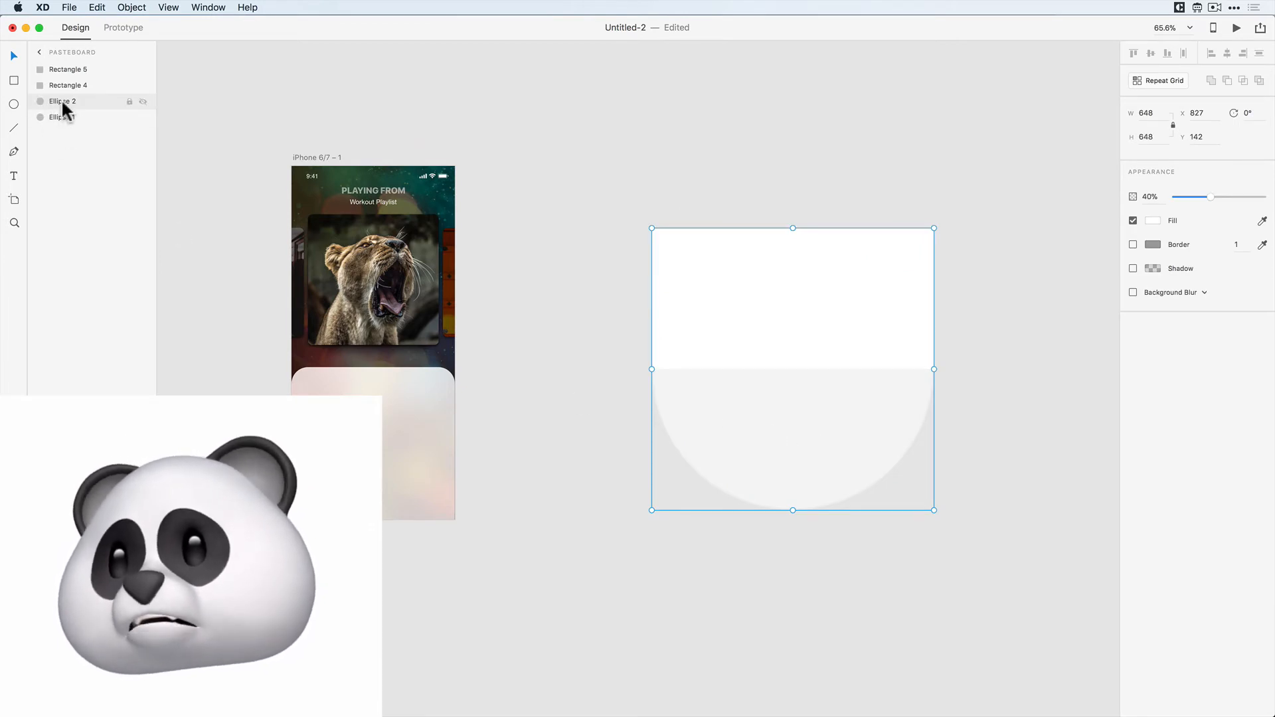
pyautogui.moveTo(61, 99); pyautogui.dragTo(59, 117)
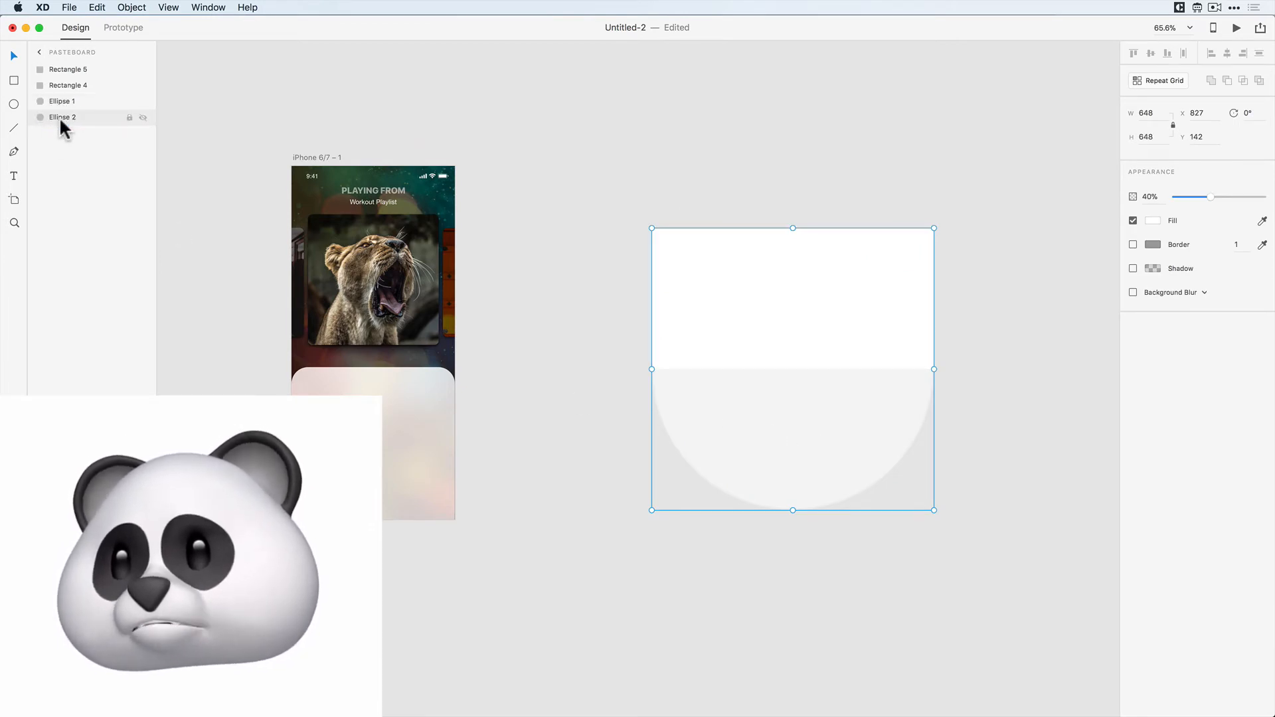
pyautogui.click(721, 507)
pyautogui.click(789, 456)
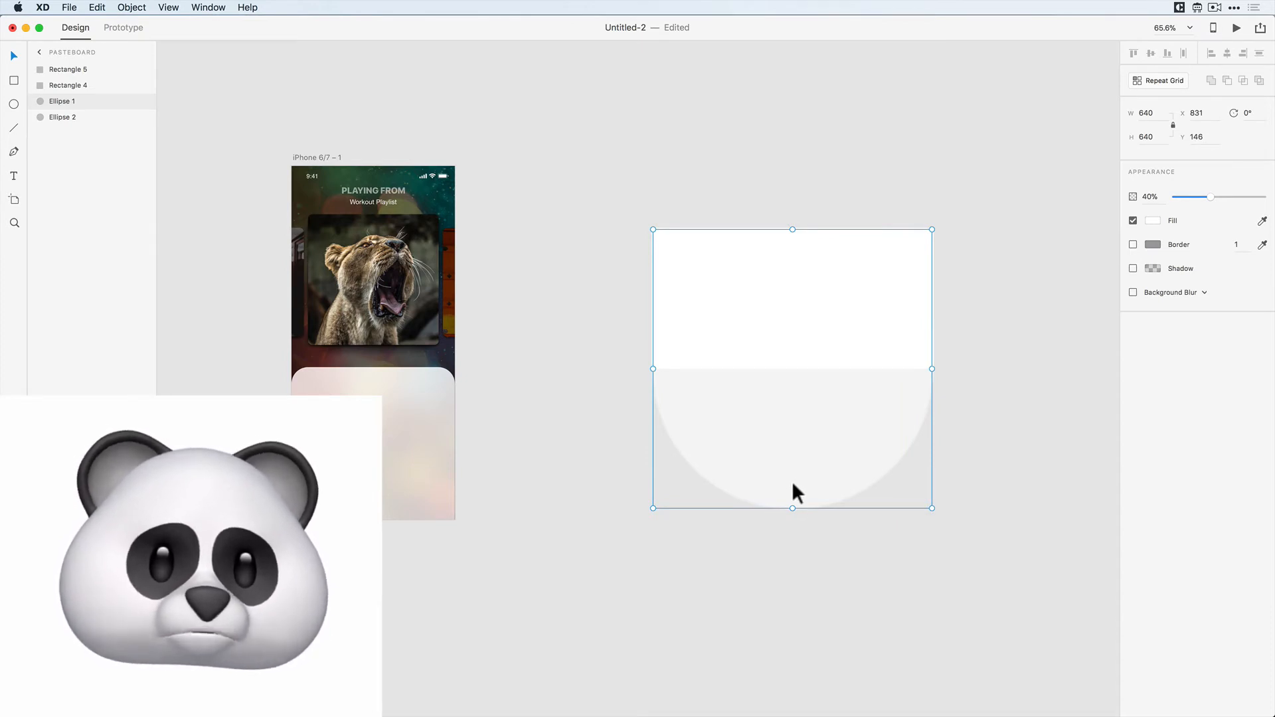
# - Select both circles and subtract the smaller one from the larger one to leave a thin ring
pyautogui.click(794, 512)
pyautogui.moveTo(811, 535); pyautogui.dragTo(733, 403)
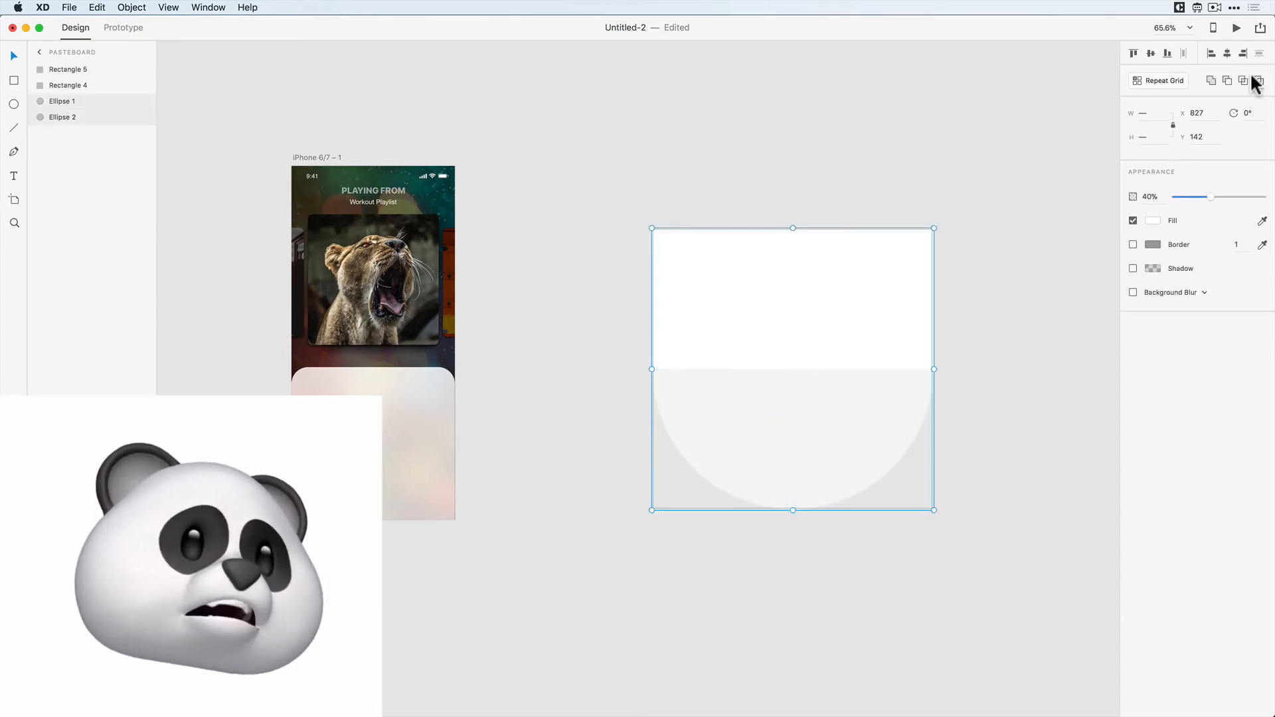
pyautogui.click(1225, 77)
pyautogui.click(988, 380)
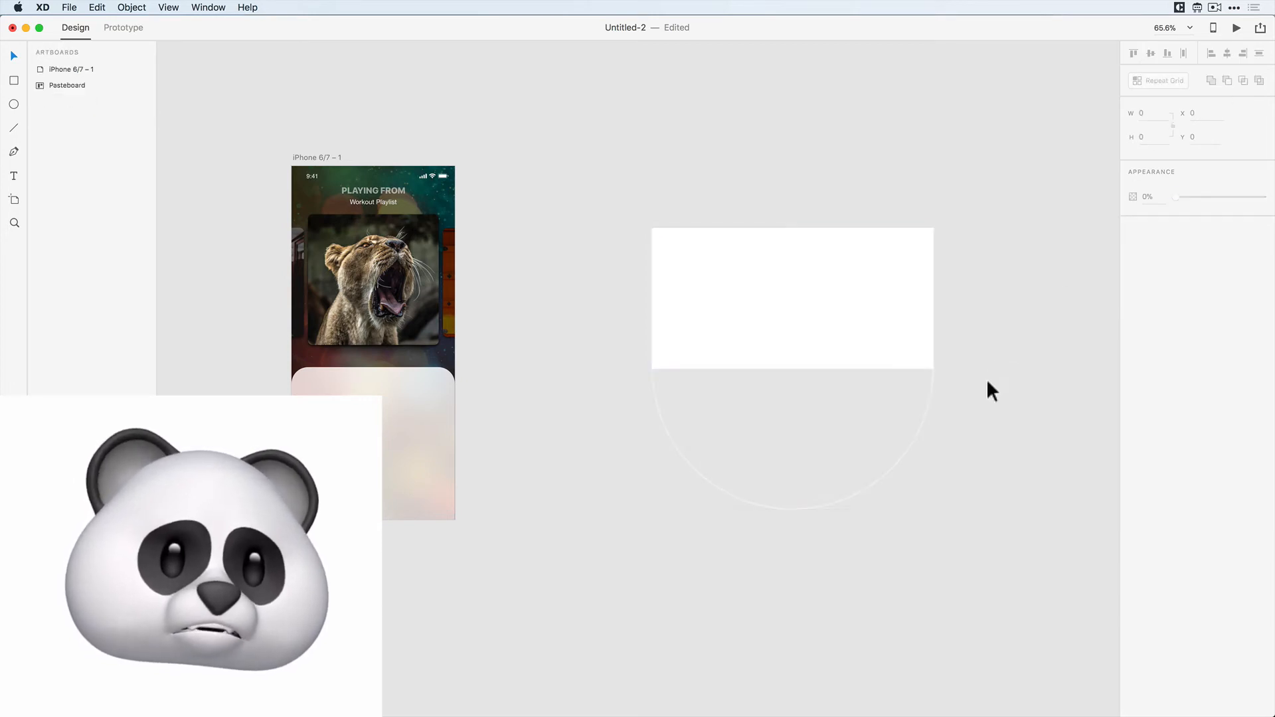
# - Undo the trial move of the ring and fill the ring with dark grey
pyautogui.click(925, 407)
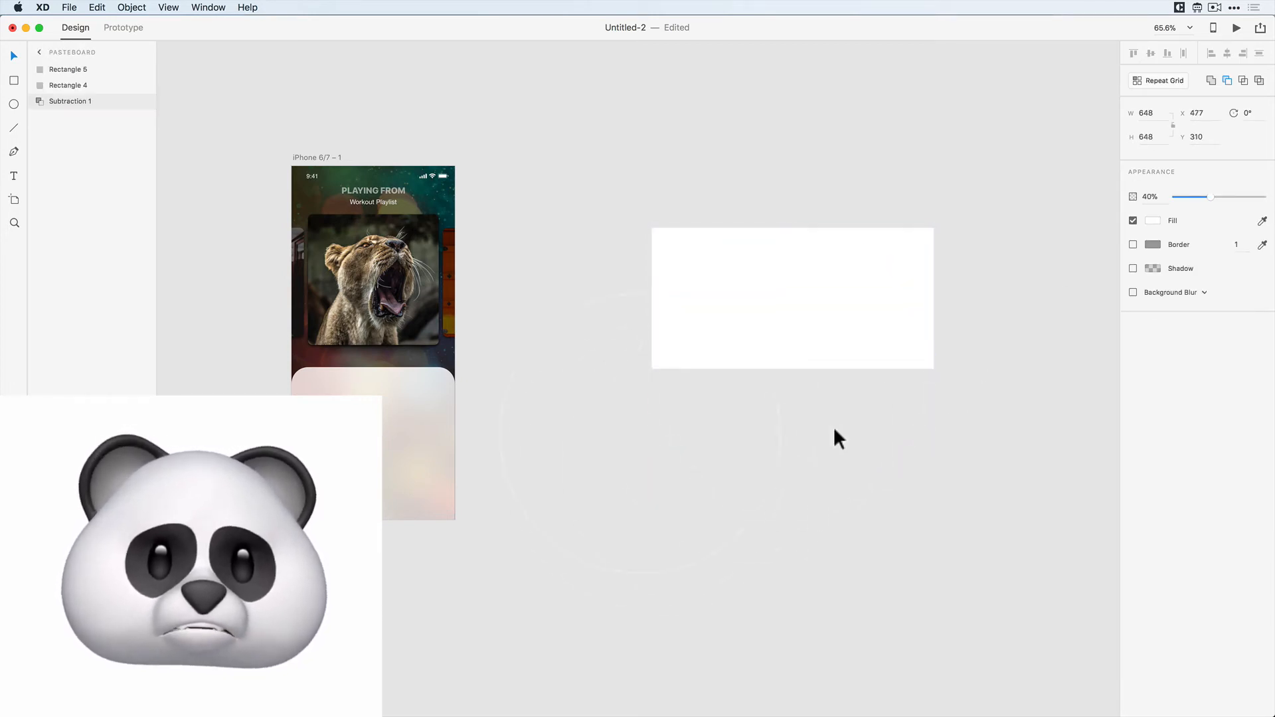
pyautogui.press('super+z')
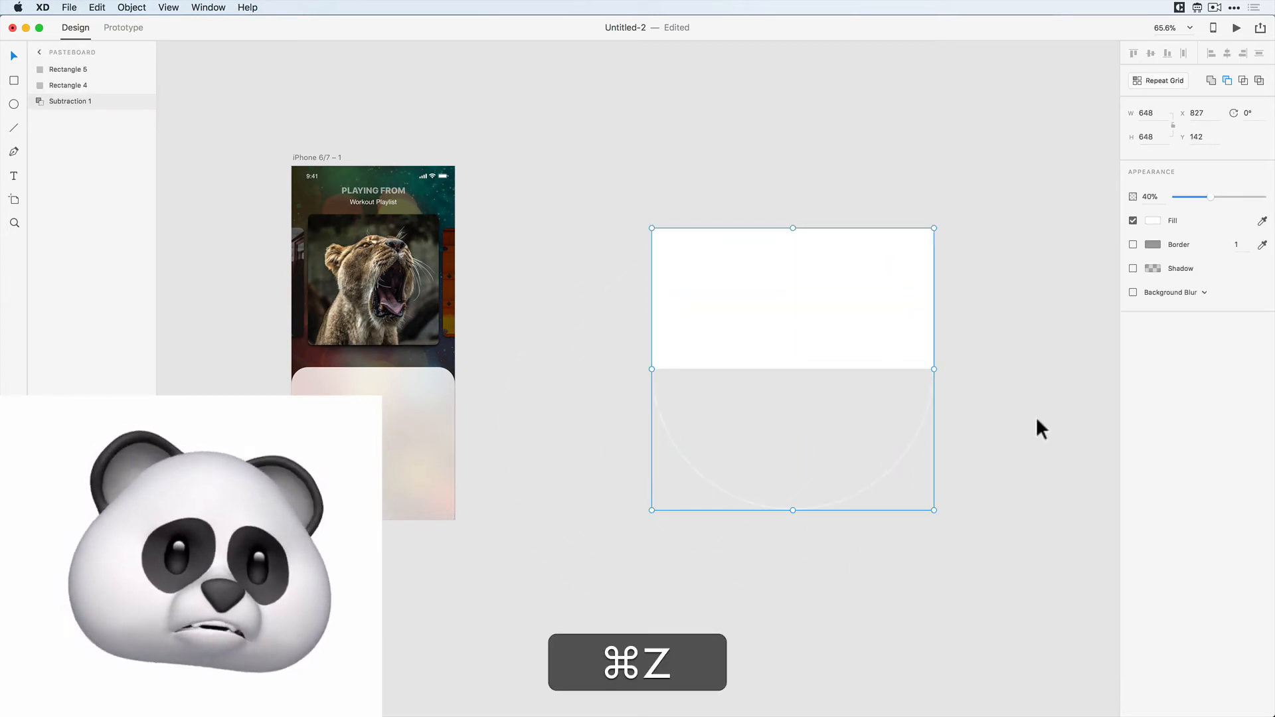
pyautogui.click(1155, 221)
pyautogui.click(998, 480)
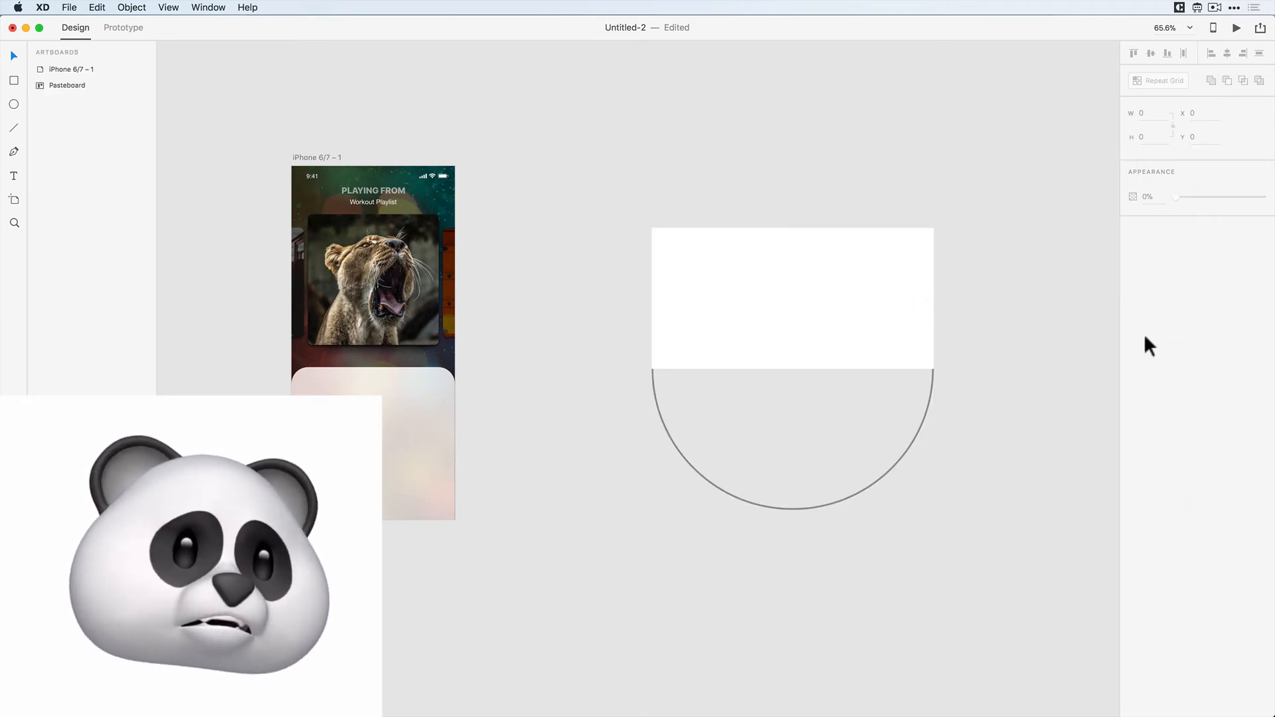
# - Combine the two white squares above the ring's centre into one shape with a Boolean union
pyautogui.click(777, 315)
pyautogui.keyDown('shift'); pyautogui.click(818, 314); pyautogui.keyUp('shift')
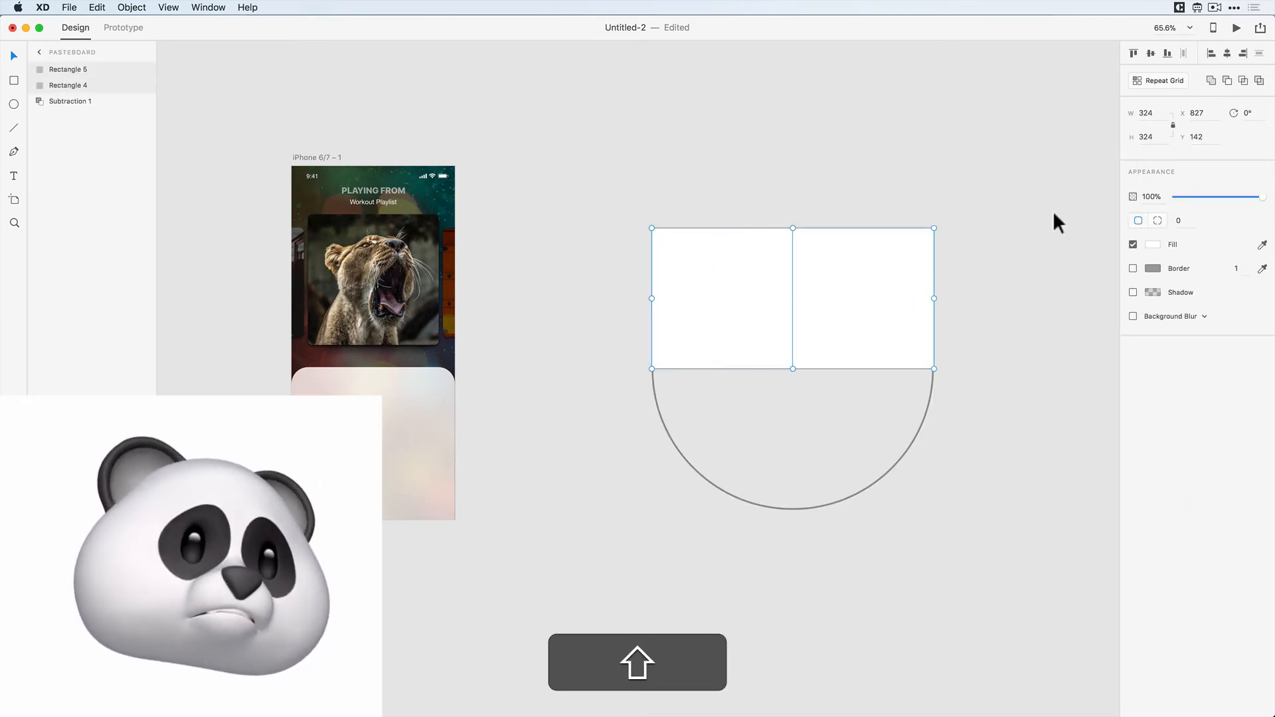
pyautogui.click(1211, 80)
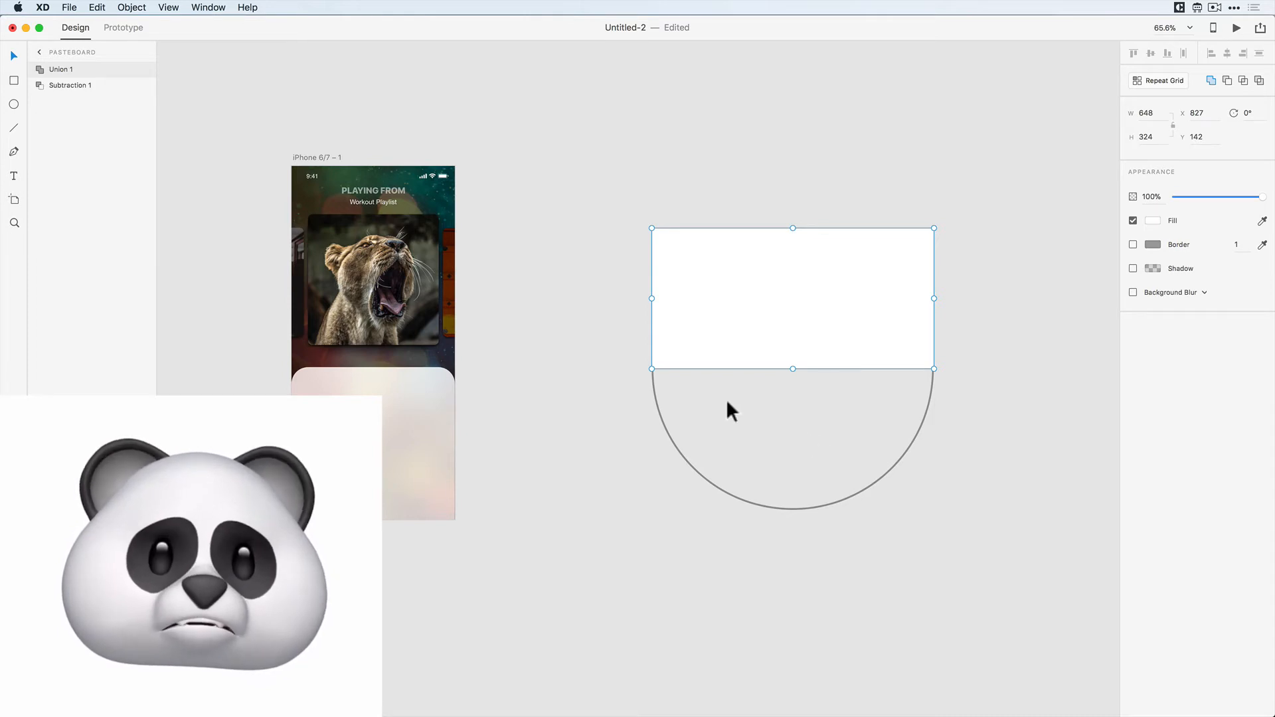
# - Delete the outer lower corner point of each square inside the union, leaving a downward-pointing triangle over the ring
pyautogui.doubleClick(671, 348)
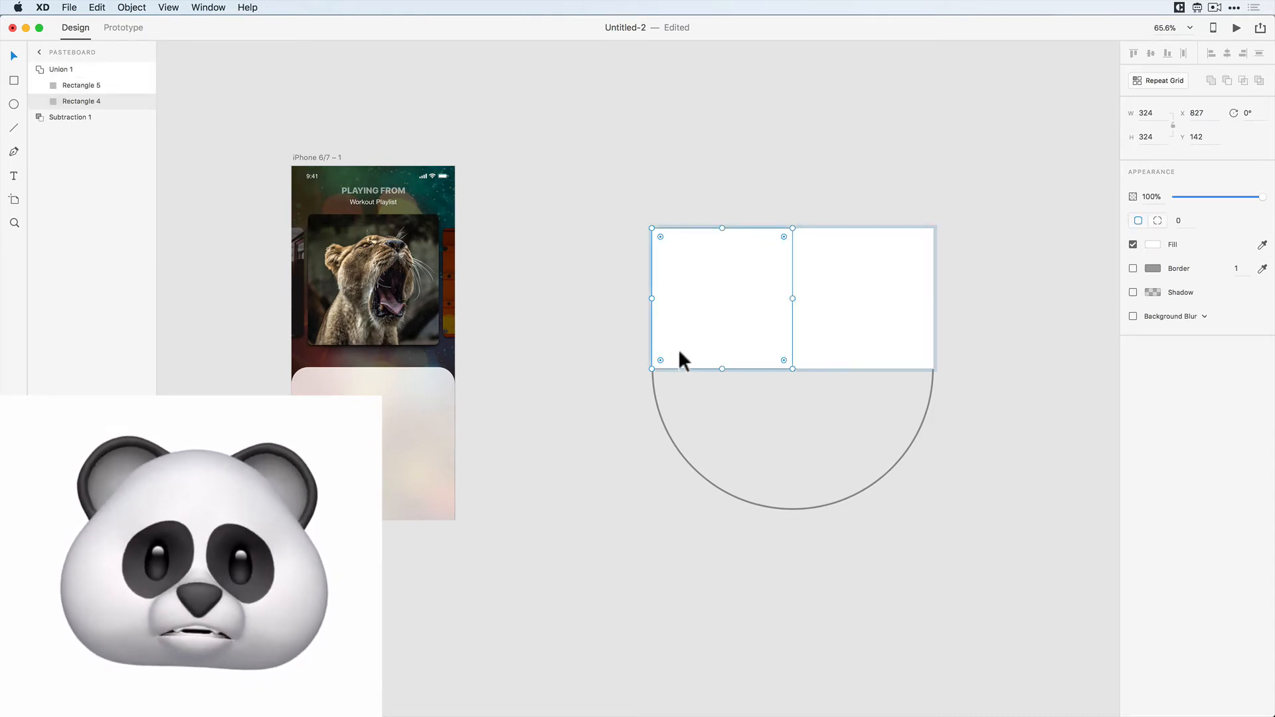
pyautogui.doubleClick(684, 343)
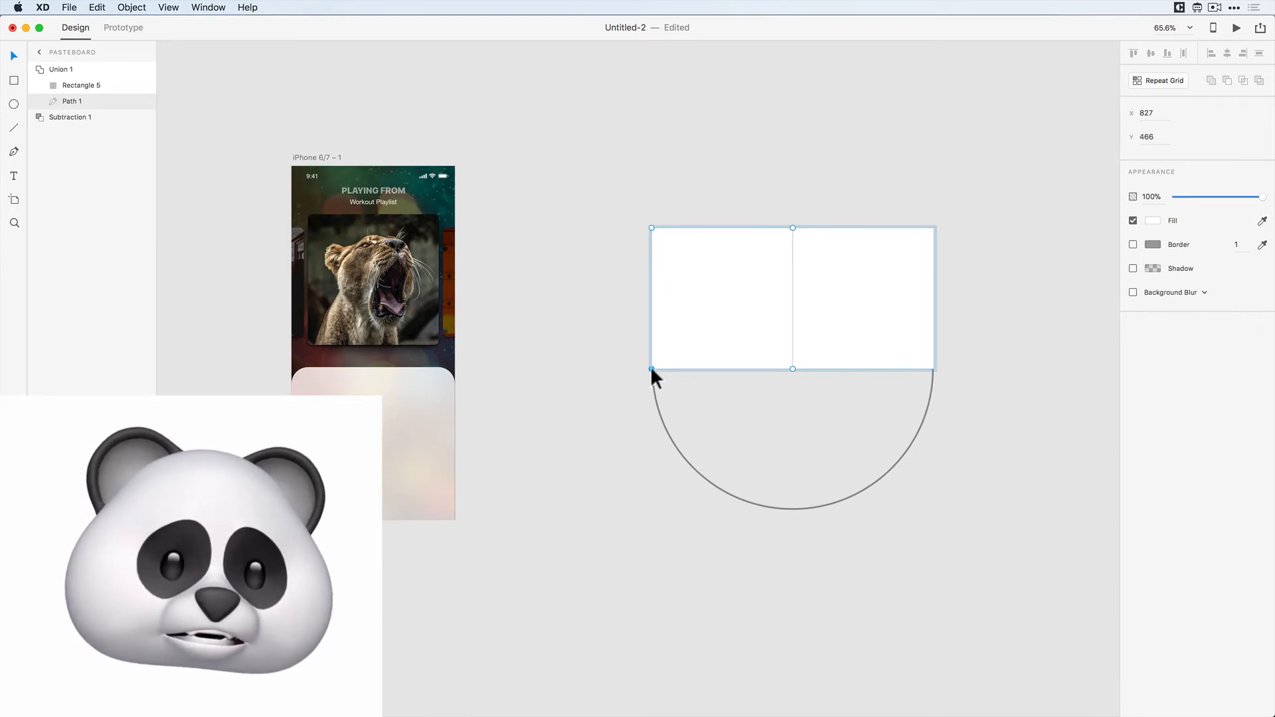
pyautogui.press('Delete')
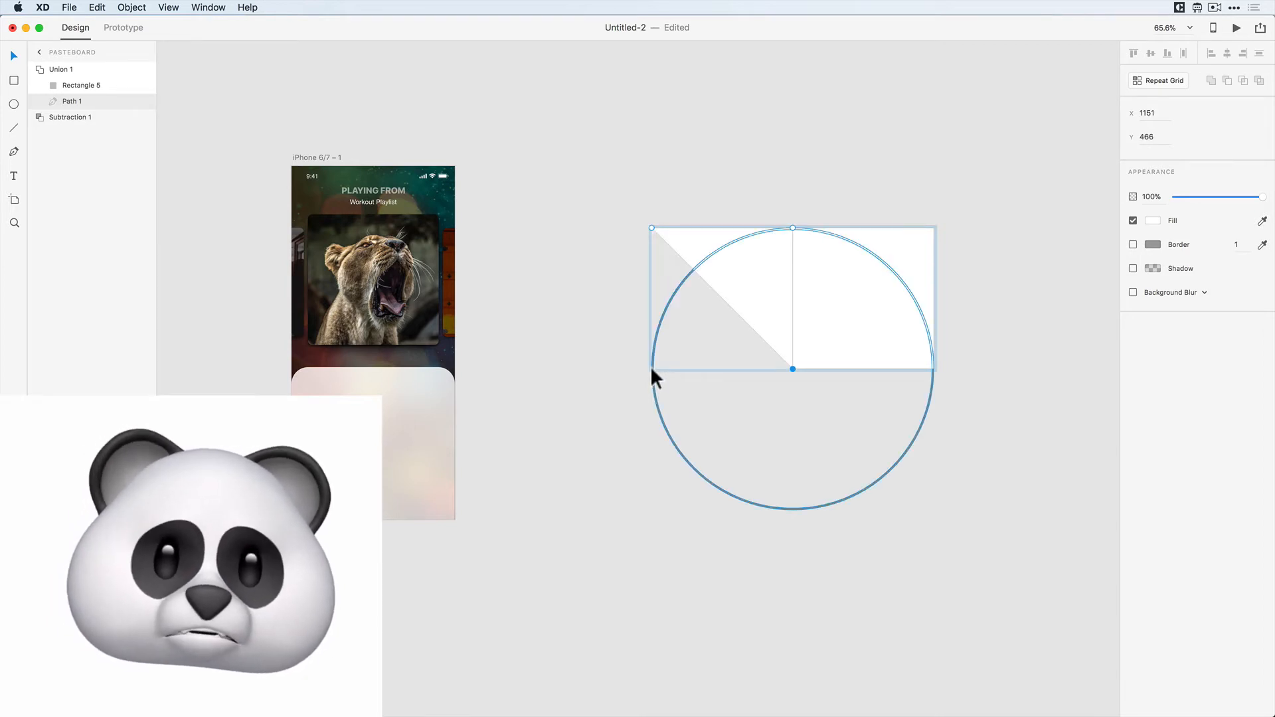
pyautogui.doubleClick(891, 346)
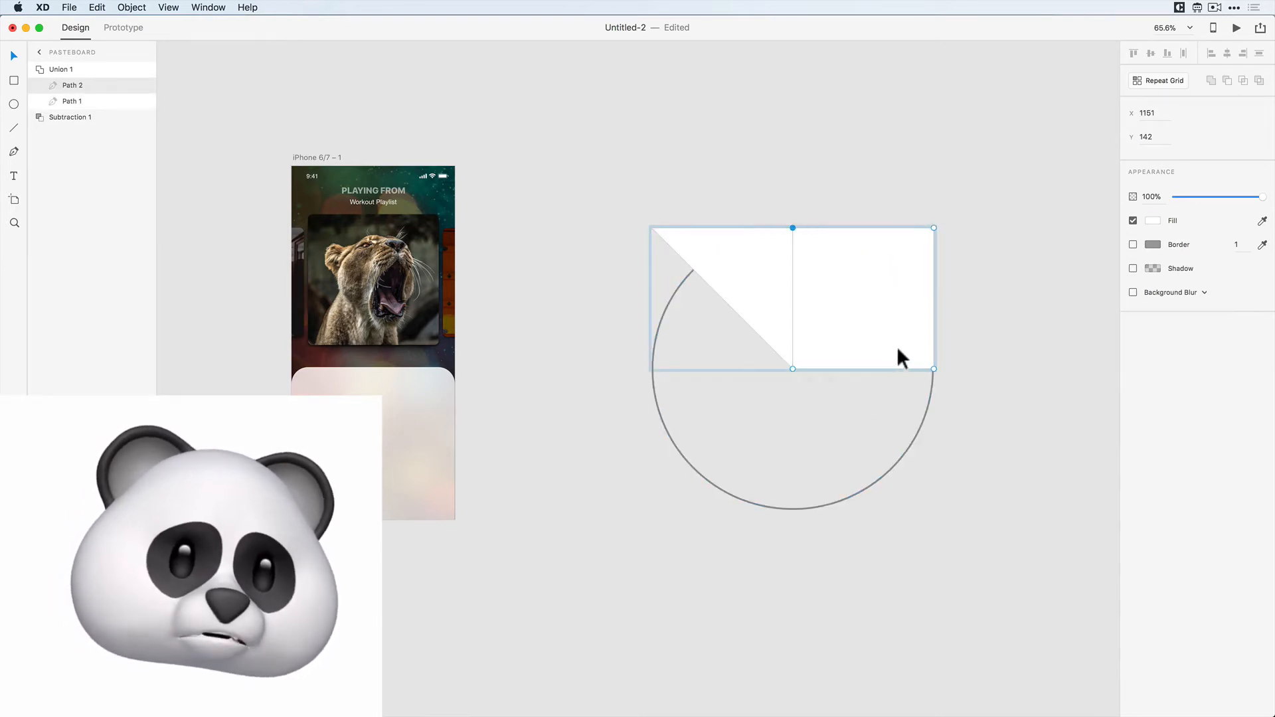
pyautogui.click(933, 370)
pyautogui.press('Delete')
pyautogui.click(985, 363)
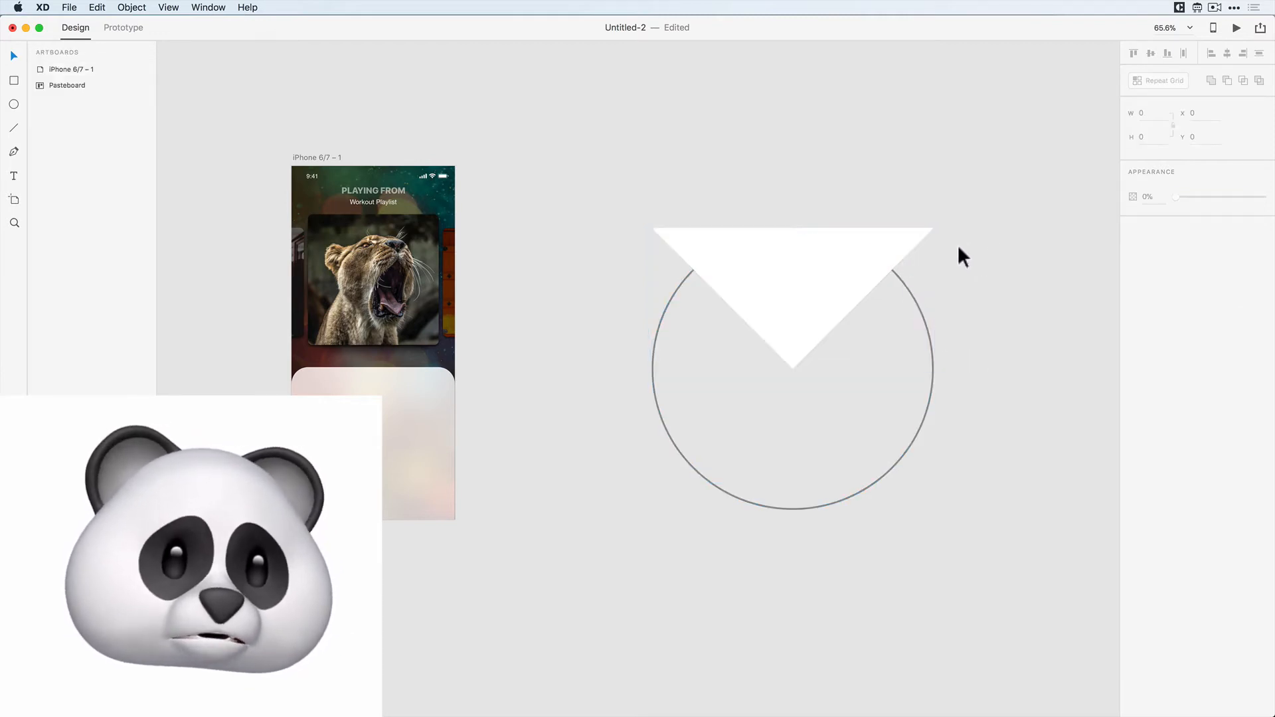
# - Select the triangle and the ring and combine them with a Boolean intersection, leaving only the ring's upper arc
pyautogui.moveTo(997, 246); pyautogui.dragTo(733, 350)
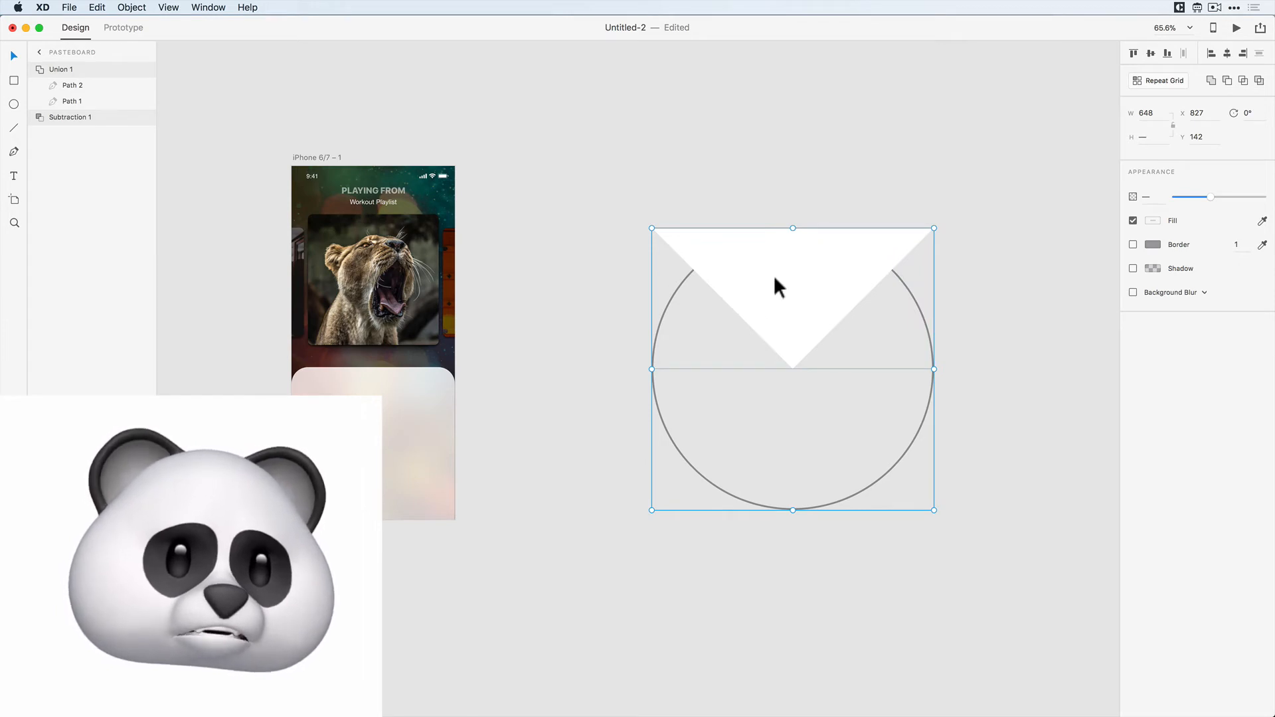
pyautogui.click(1244, 81)
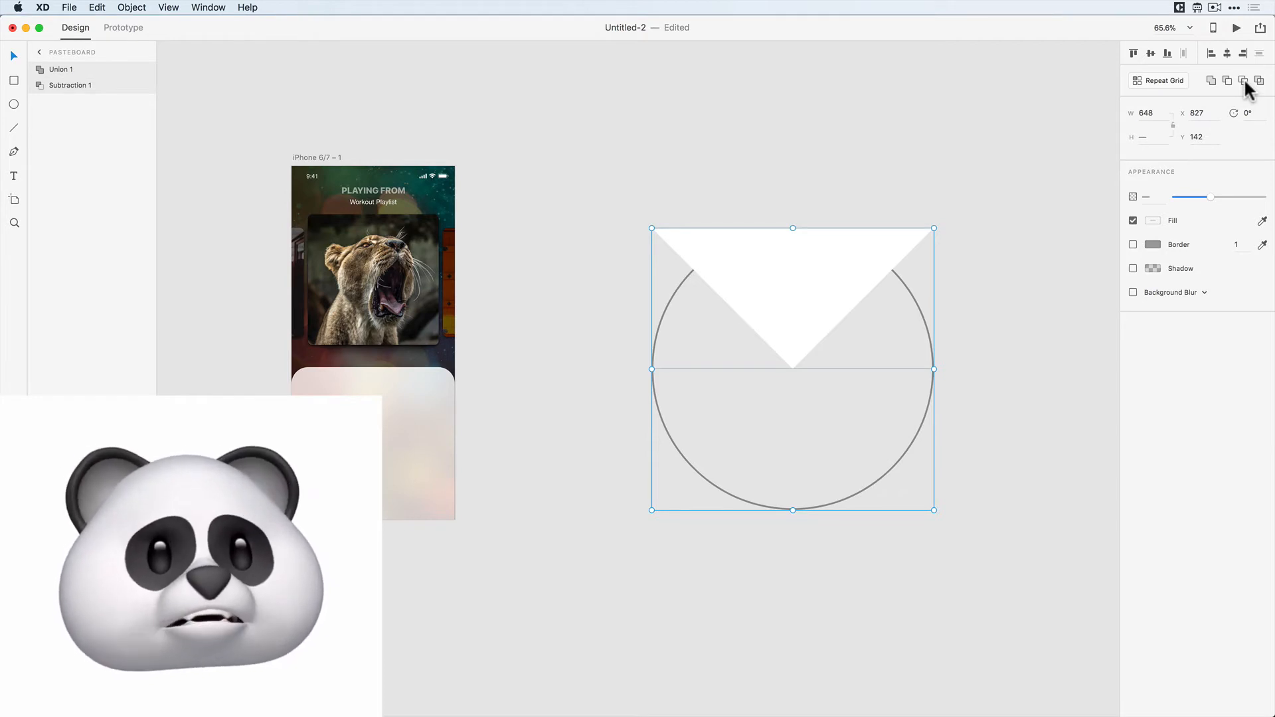
pyautogui.click(1245, 82)
pyautogui.click(969, 142)
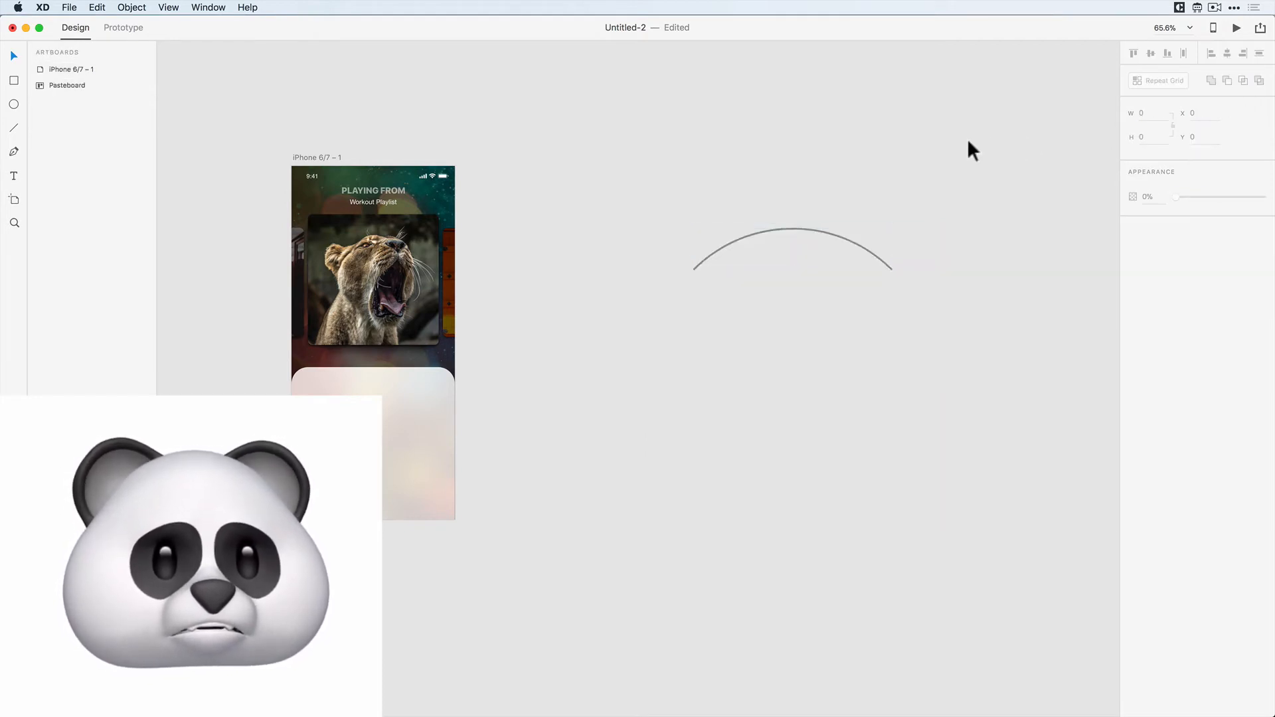
# - Move the arc onto the phone artboard's frosted panel, horizontally centred at X -41.1, Y 539
pyautogui.click(820, 246)
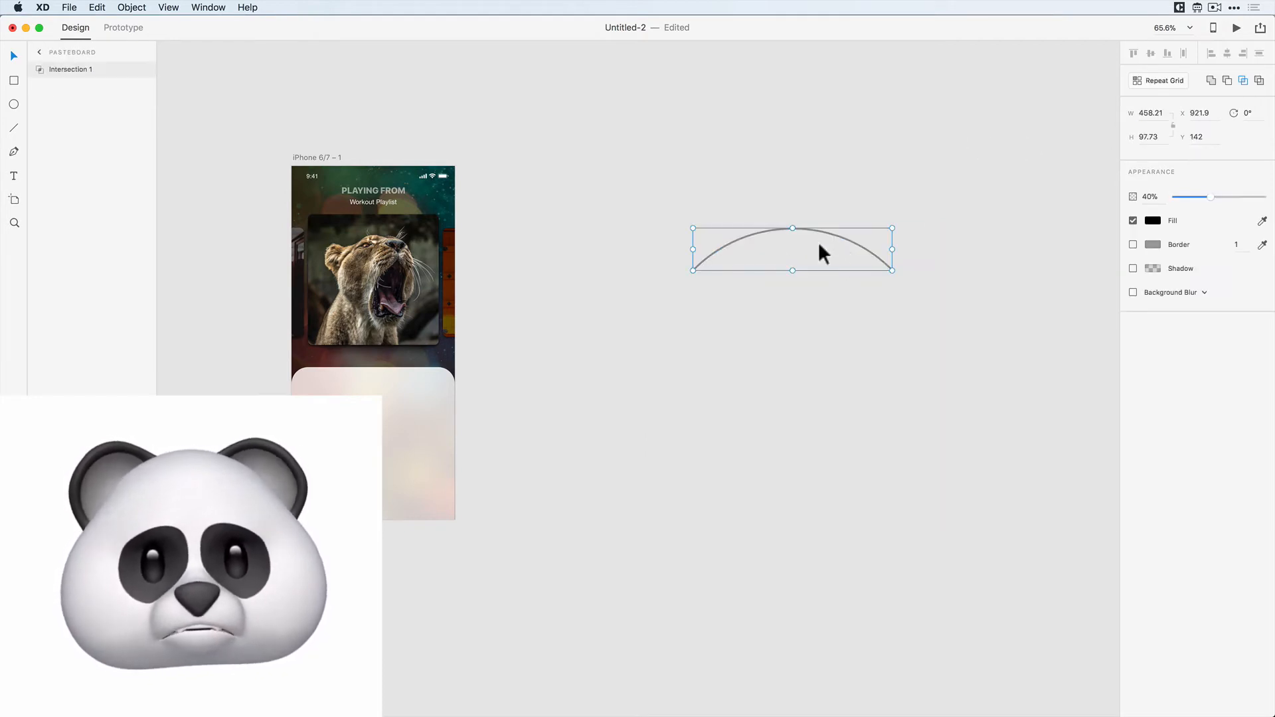
pyautogui.moveTo(820, 245); pyautogui.dragTo(437, 417)
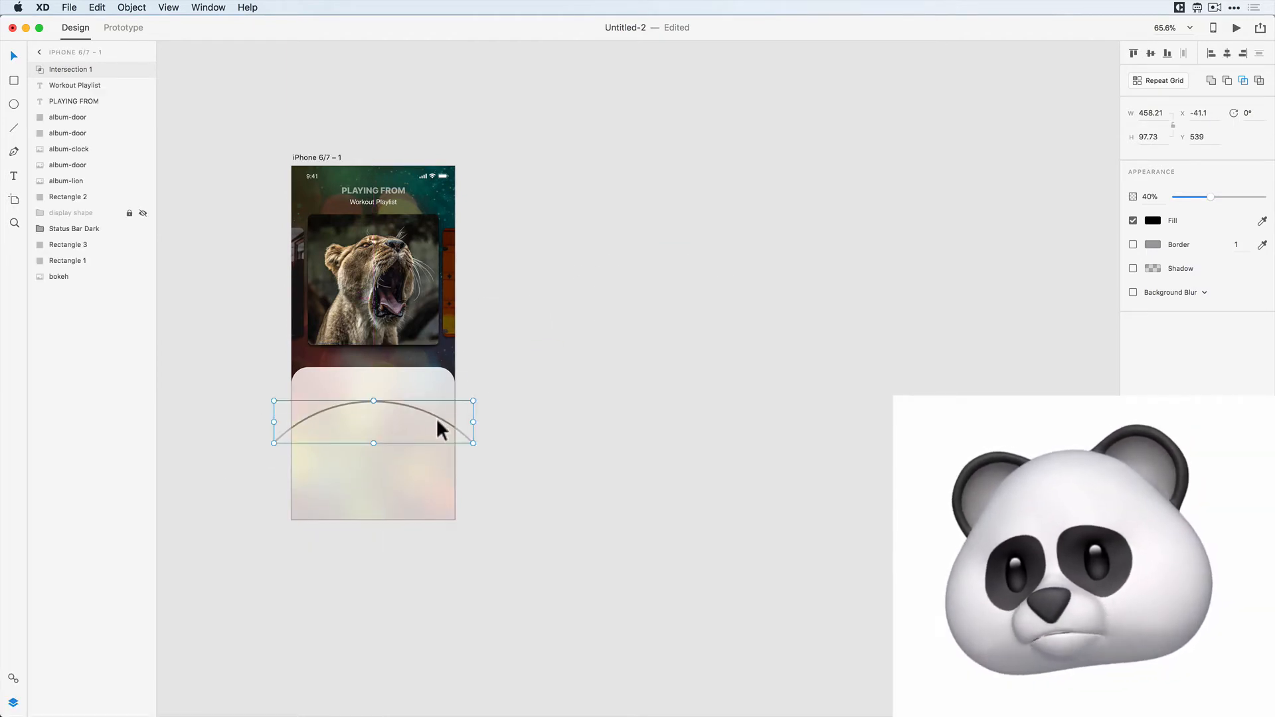
pyautogui.click(505, 464)
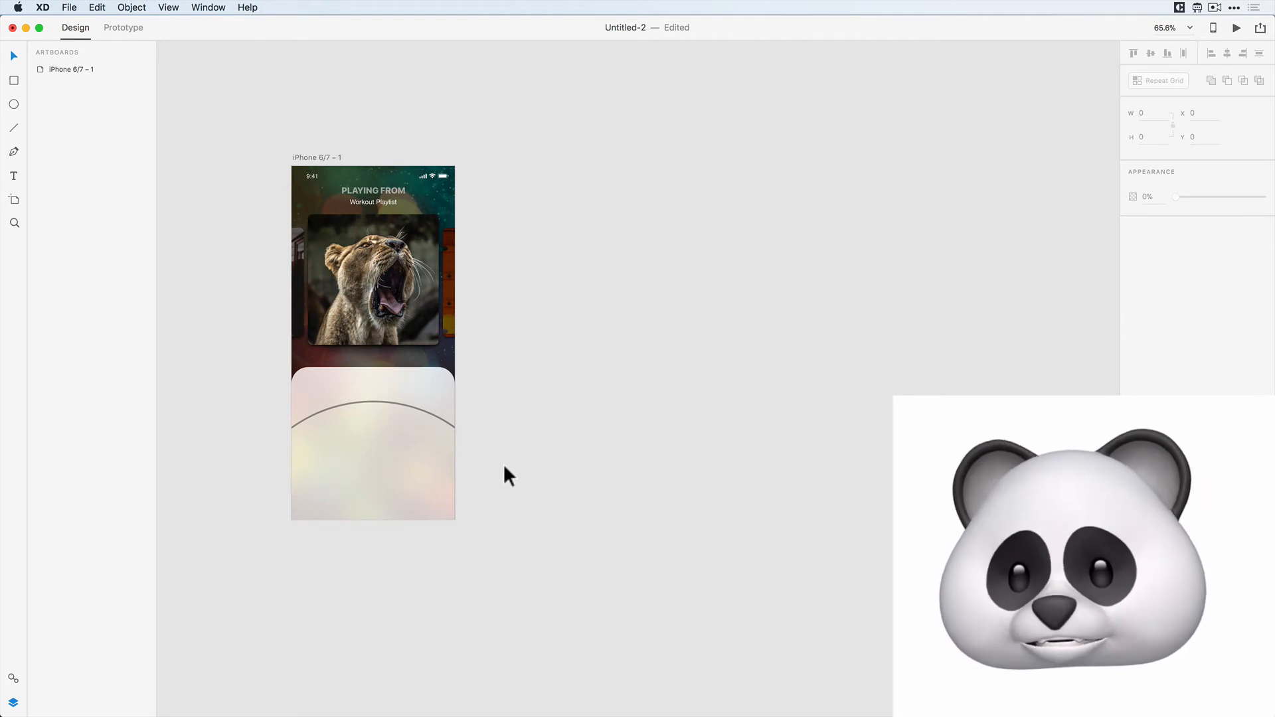
# - Inside the arc's intersection, edit the triangle's left path and move its outer upper corner point inward to X 14
pyautogui.press('z')
pyautogui.moveTo(531, 150); pyautogui.dragTo(259, 565)
pyautogui.press('a')
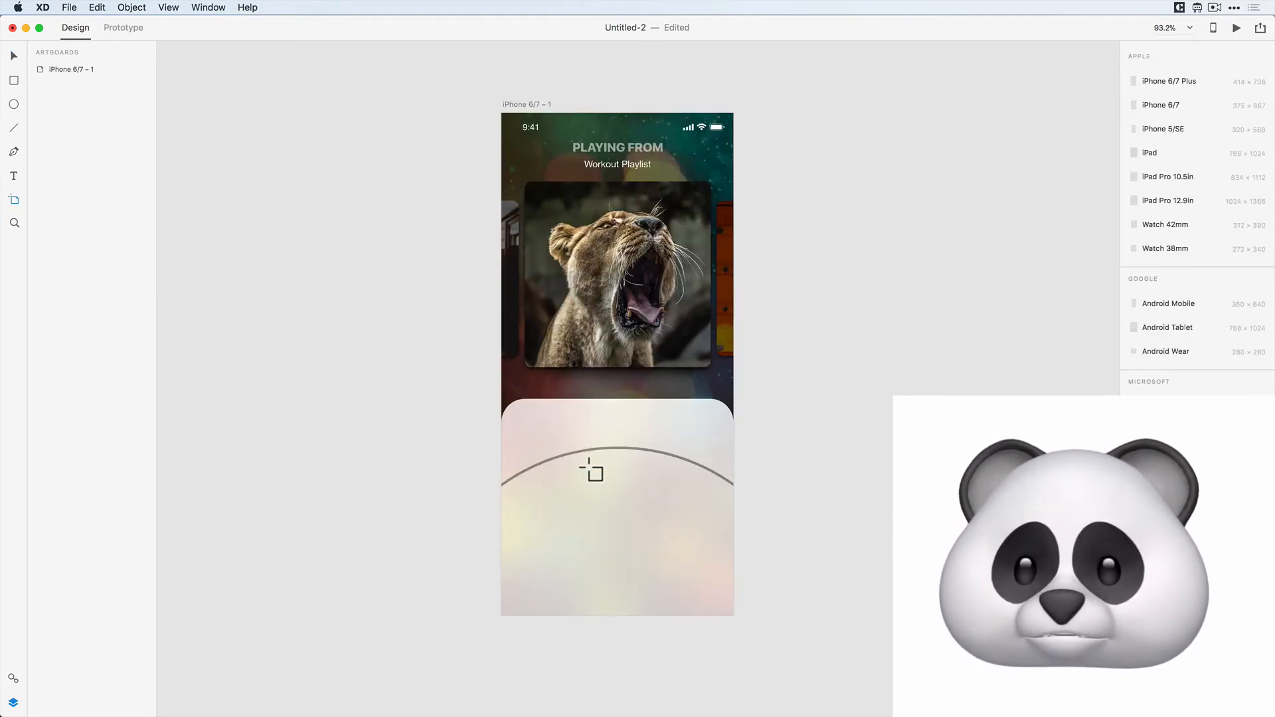
pyautogui.press('v')
pyautogui.click(577, 452)
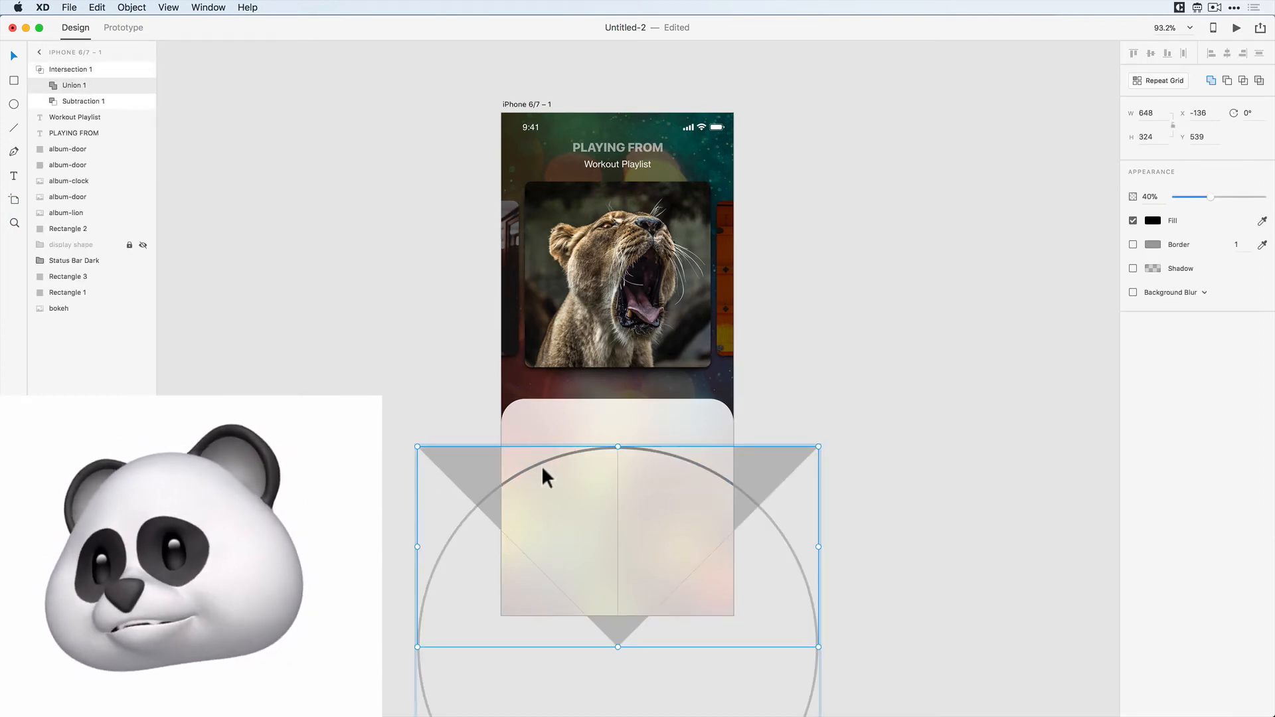
pyautogui.click(80, 101)
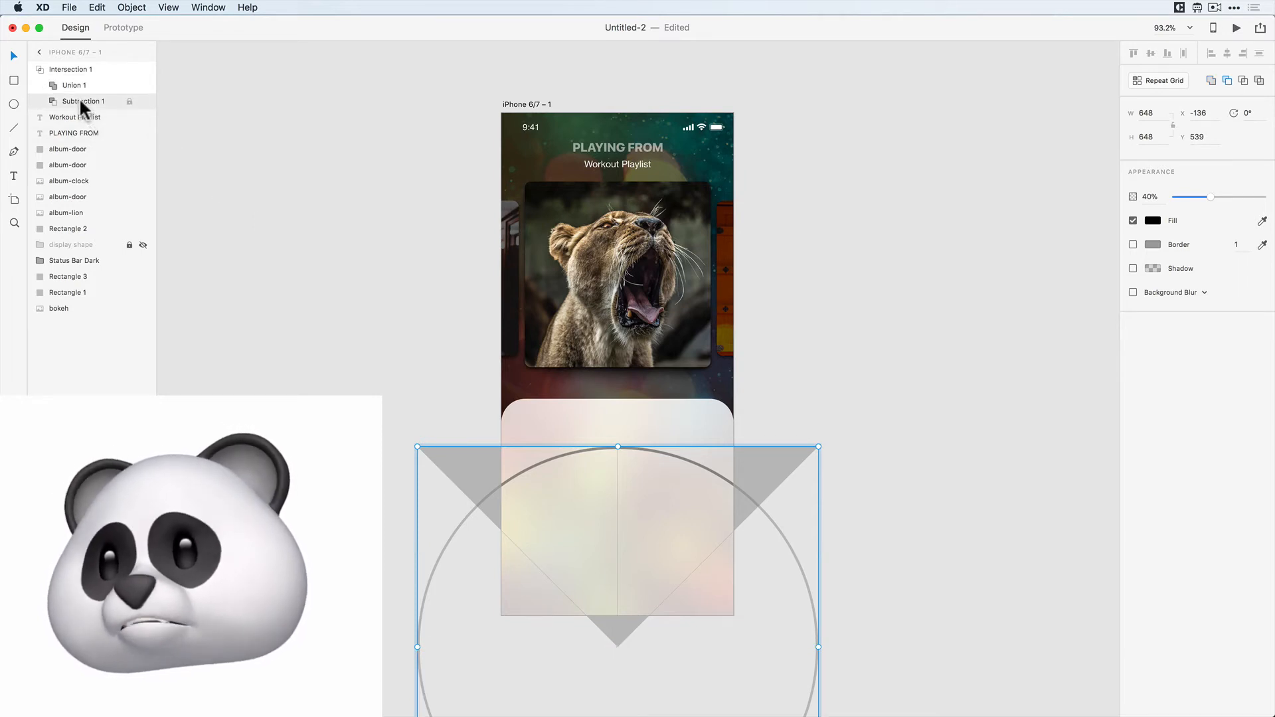
pyautogui.click(79, 83)
pyautogui.doubleClick(564, 515)
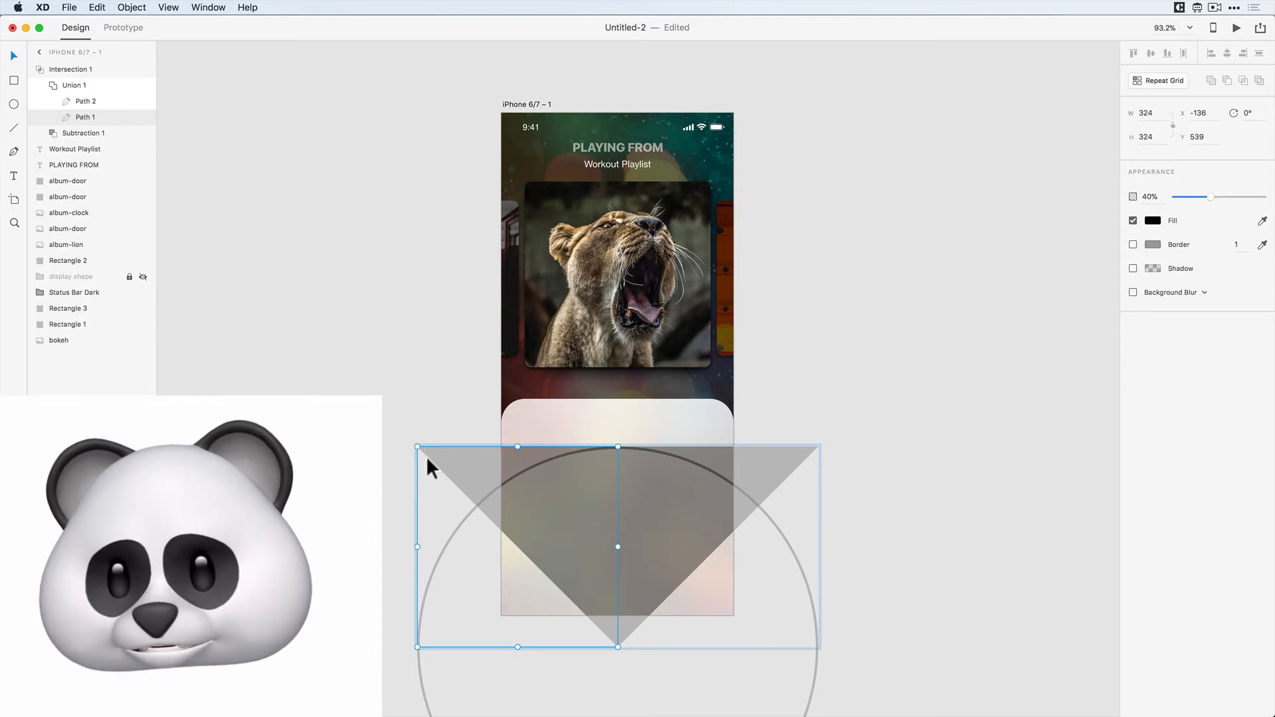
pyautogui.doubleClick(522, 518)
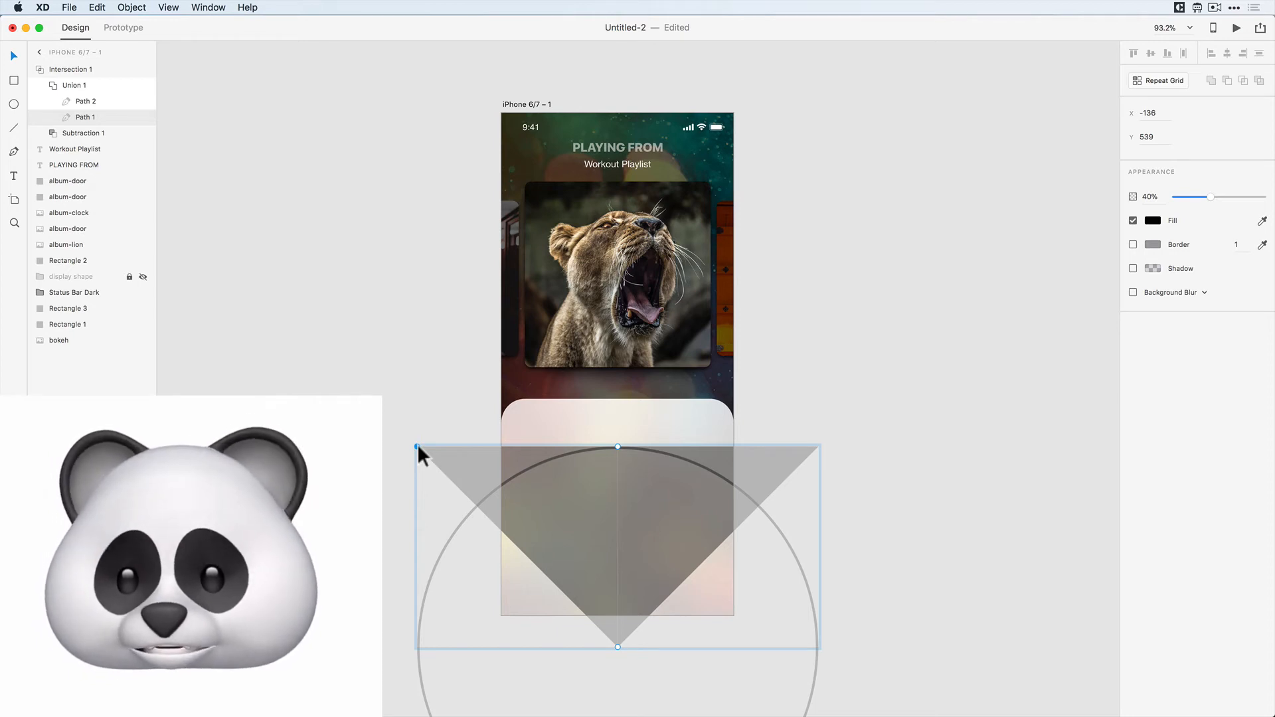
pyautogui.press('shift')
pyautogui.hotkey('shift', 'Right')
pyautogui.hotkey('shift', 'Right')
pyautogui.hotkey('shift', 'Right')
pyautogui.hotkey('shift', 'Right')
pyautogui.hotkey('shift', 'Right')
pyautogui.hotkey('shift', 'Right')
pyautogui.hotkey('shift', 'Right')
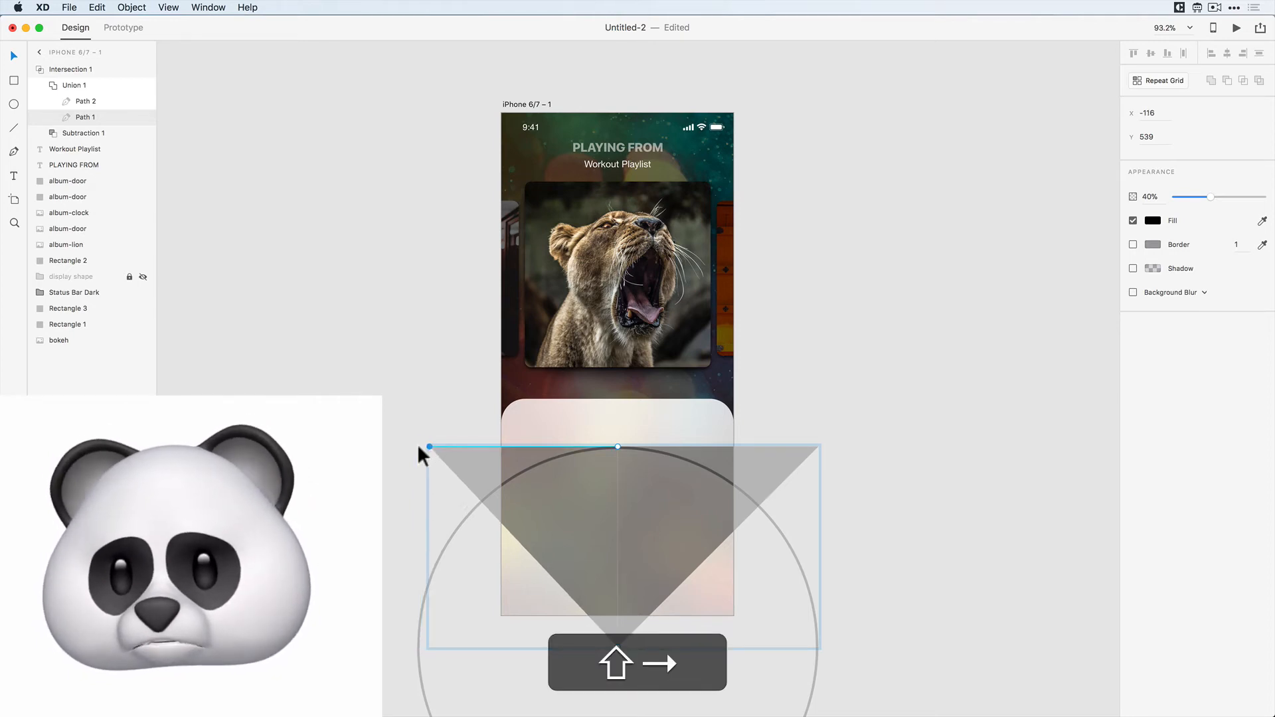
pyautogui.hotkey('shift', 'Right')
pyautogui.hotkey('shift', 'Right')
pyautogui.hotkey('shift', 'Right')
pyautogui.hotkey('shift', 'Right')
pyautogui.hotkey('shift', 'Right')
pyautogui.hotkey('shift', 'Right')
pyautogui.hotkey('shift', 'Right')
pyautogui.hotkey('shift', 'Right')
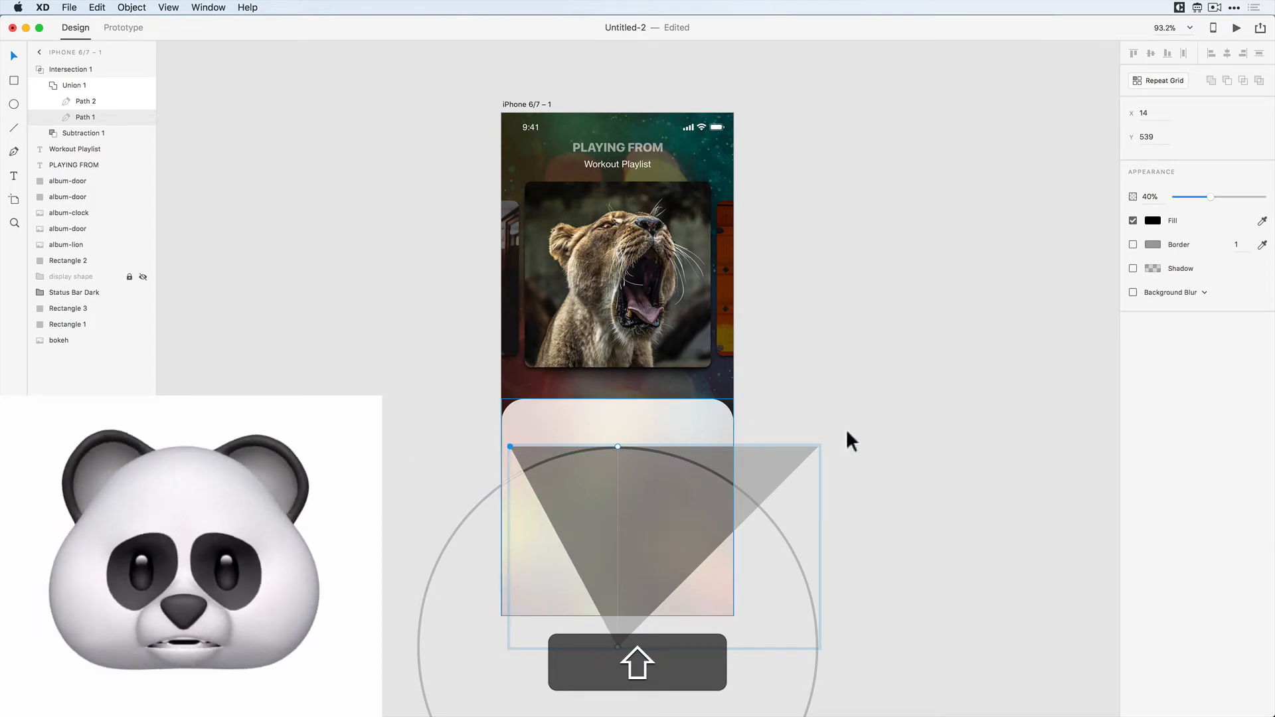
# - Move the outer upper corner point of the triangle's right path inward to X 362 and leave the shape editing
pyautogui.click(792, 455)
pyautogui.doubleClick(818, 447)
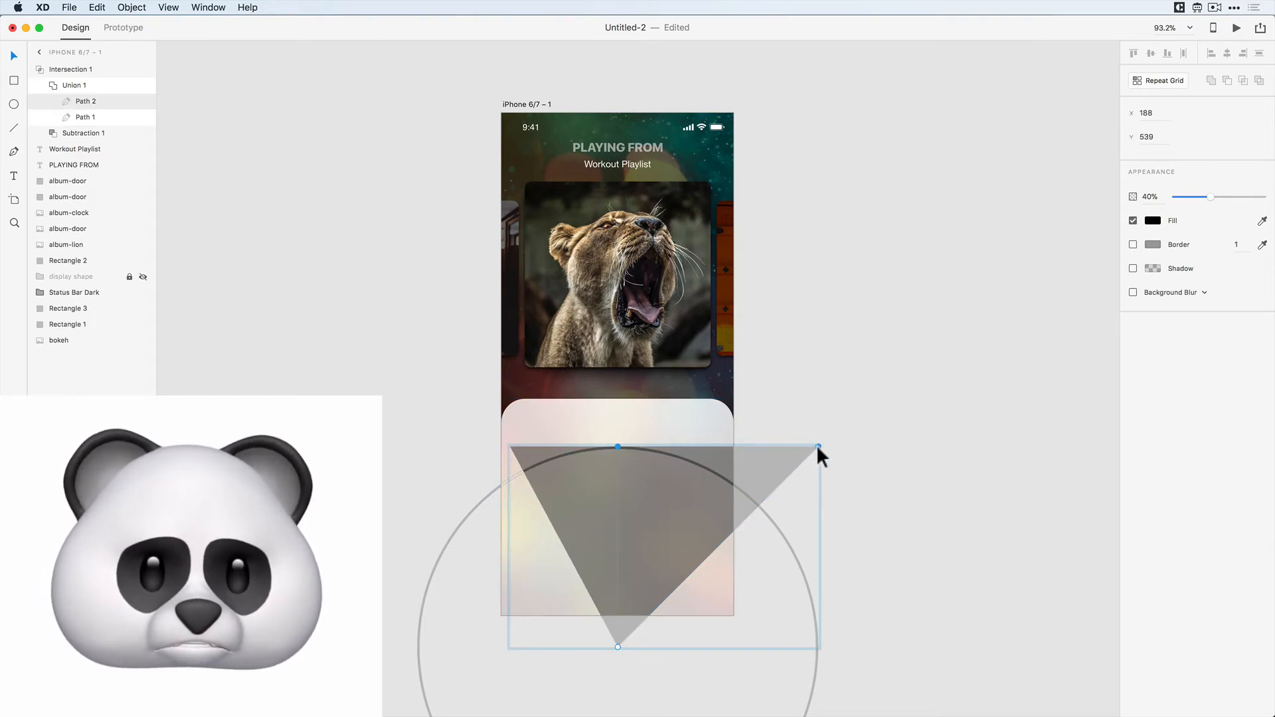
pyautogui.hotkey('shift', 'Left')
pyautogui.hotkey('shift', 'Left')
pyautogui.hotkey('shift', 'Left')
pyautogui.hotkey('shift', 'Left')
pyautogui.hotkey('shift', 'Left')
pyautogui.hotkey('shift', 'Left')
pyautogui.hotkey('shift', 'Left')
pyautogui.hotkey('shift', 'Left')
pyautogui.hotkey('shift', 'Left')
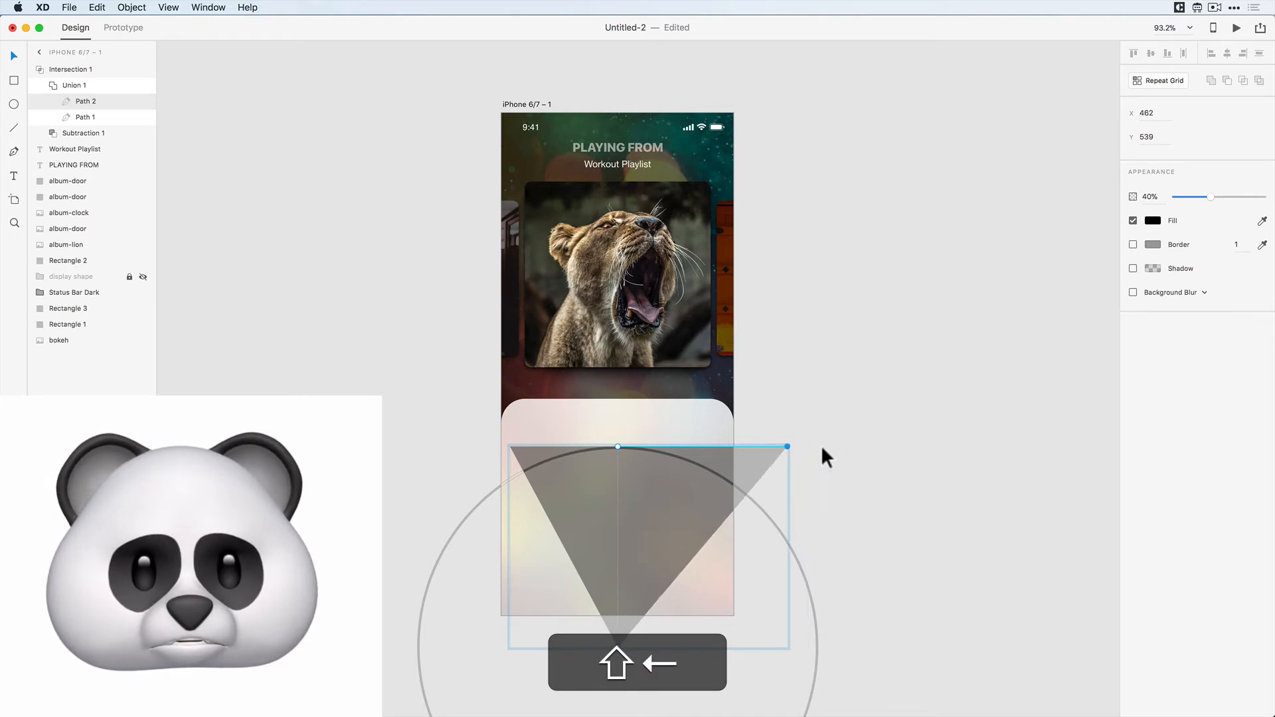
pyautogui.hotkey('shift', 'Left')
pyautogui.hotkey('shift', 'Left')
pyautogui.hotkey('shift', 'Left')
pyautogui.hotkey('shift', 'Left')
pyautogui.hotkey('shift', 'Left')
pyautogui.hotkey('shift', 'Left')
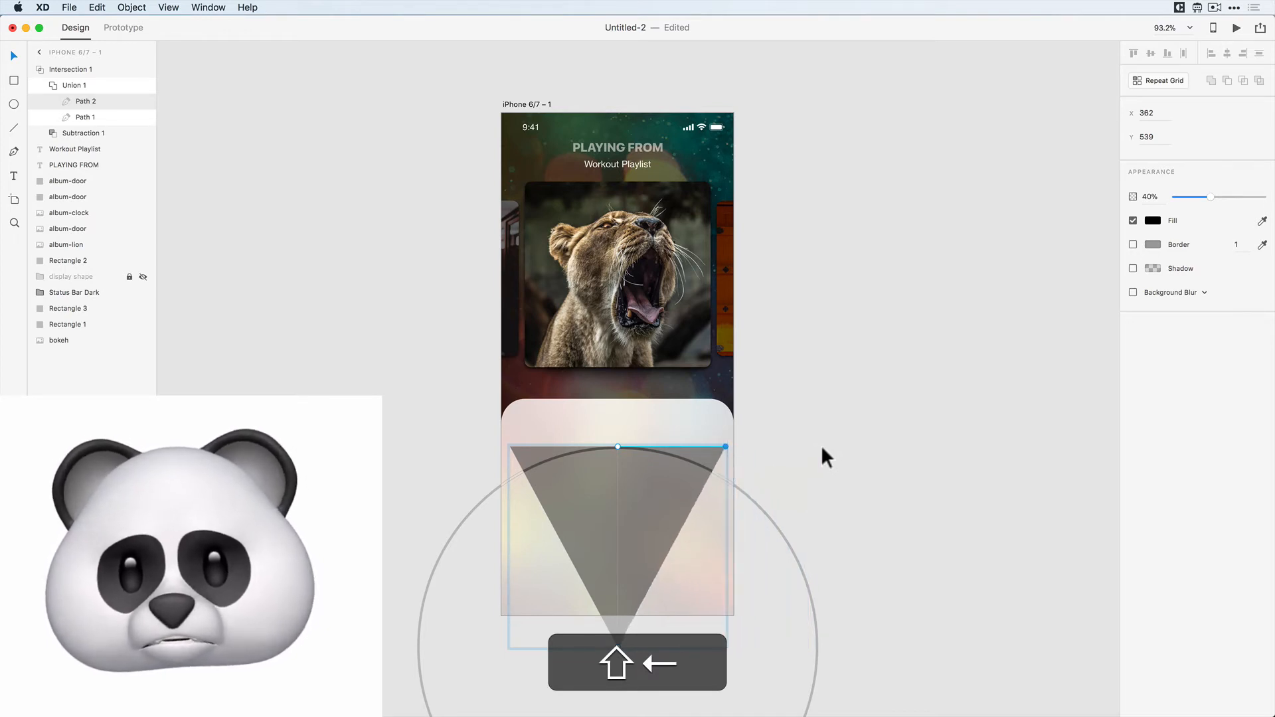
pyautogui.click(811, 394)
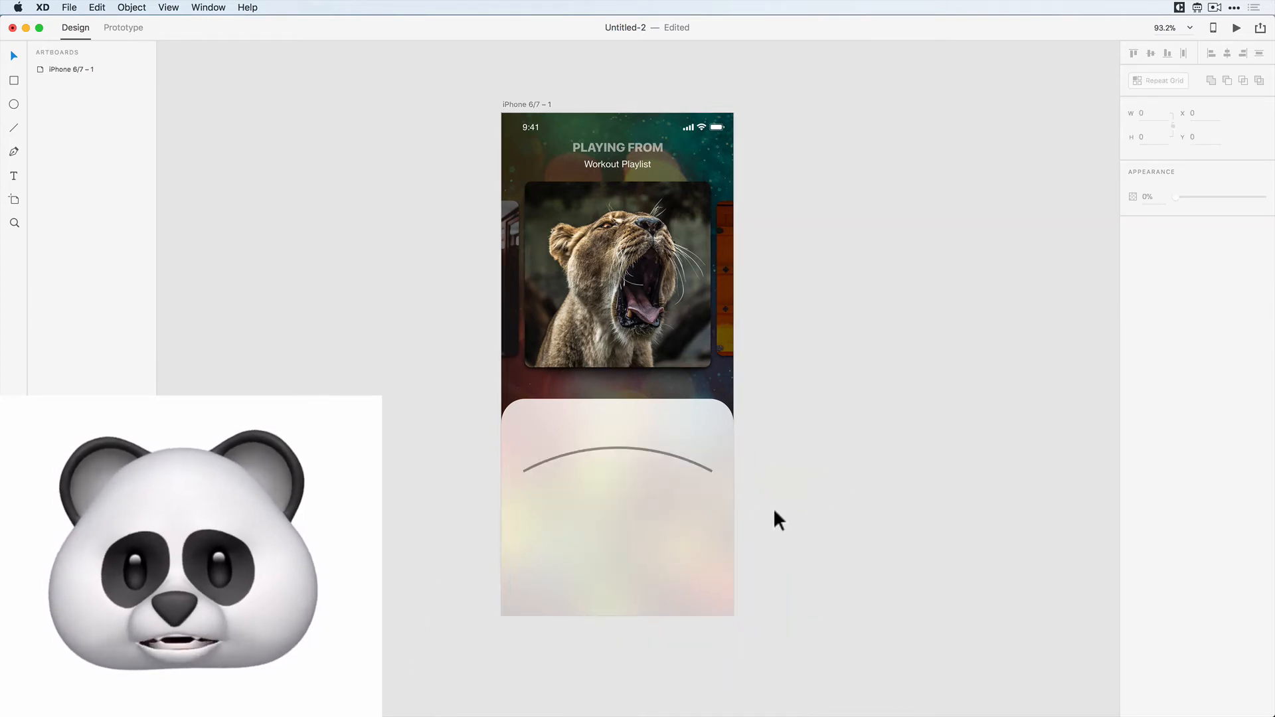
# - Shift the shortened arc down on the frosted panel to Y 576
pyautogui.click(549, 464)
pyautogui.hotkey('shift', 'Down')
pyautogui.hotkey('shift', 'Down')
pyautogui.hotkey('shift', 'Down')
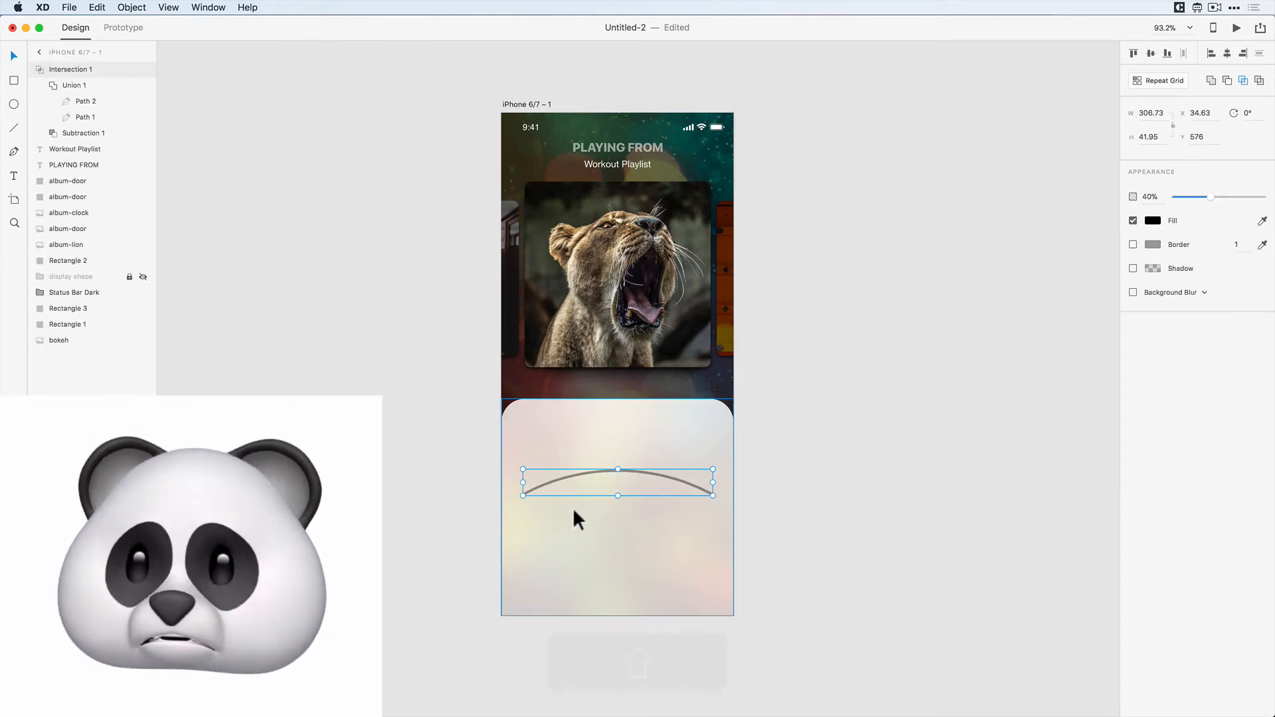
# - Draw a circle just below the arc's left part and set its size to 24 × 24
pyautogui.click(13, 104)
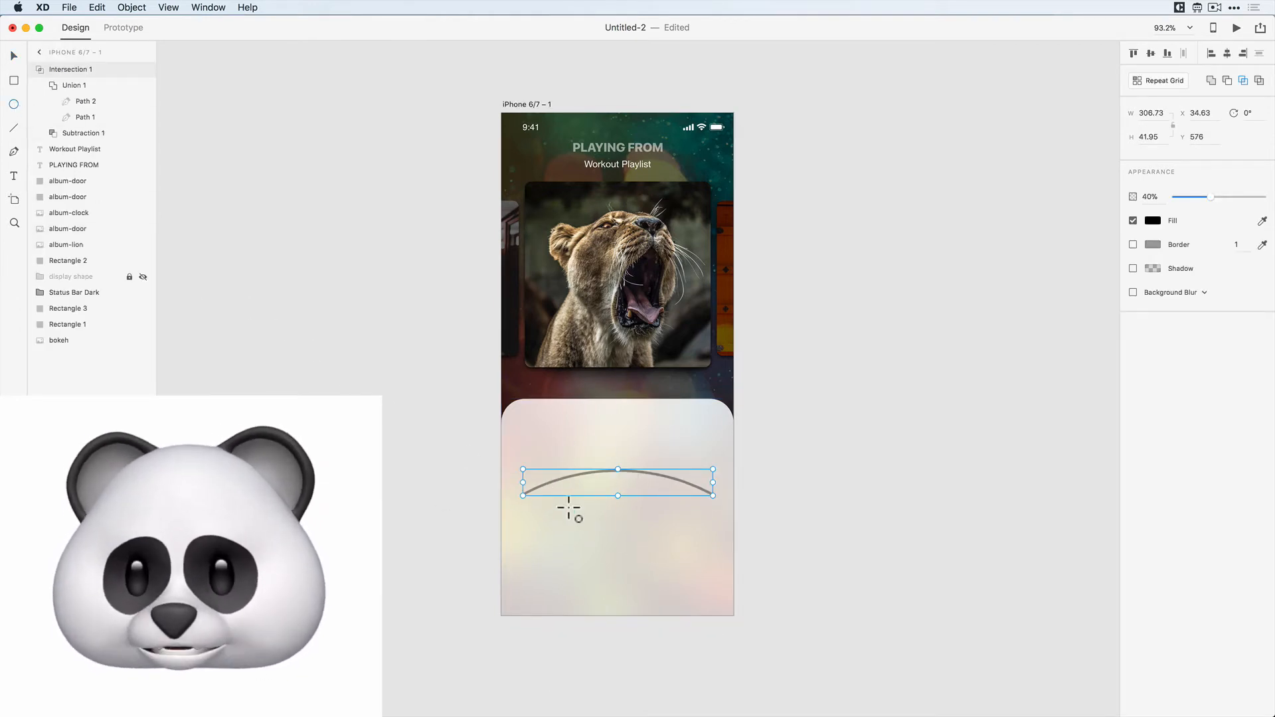
pyautogui.moveTo(567, 503); pyautogui.dragTo(589, 525)
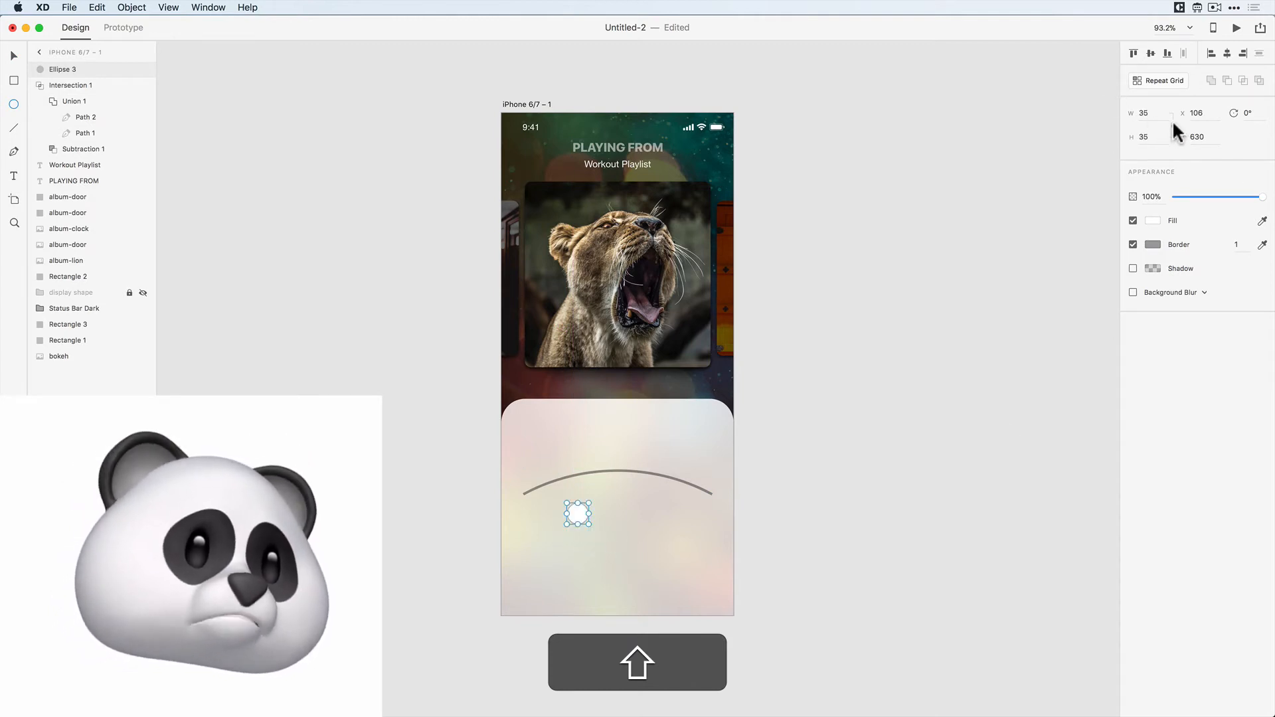
pyautogui.write('24')
pyautogui.press('Return')
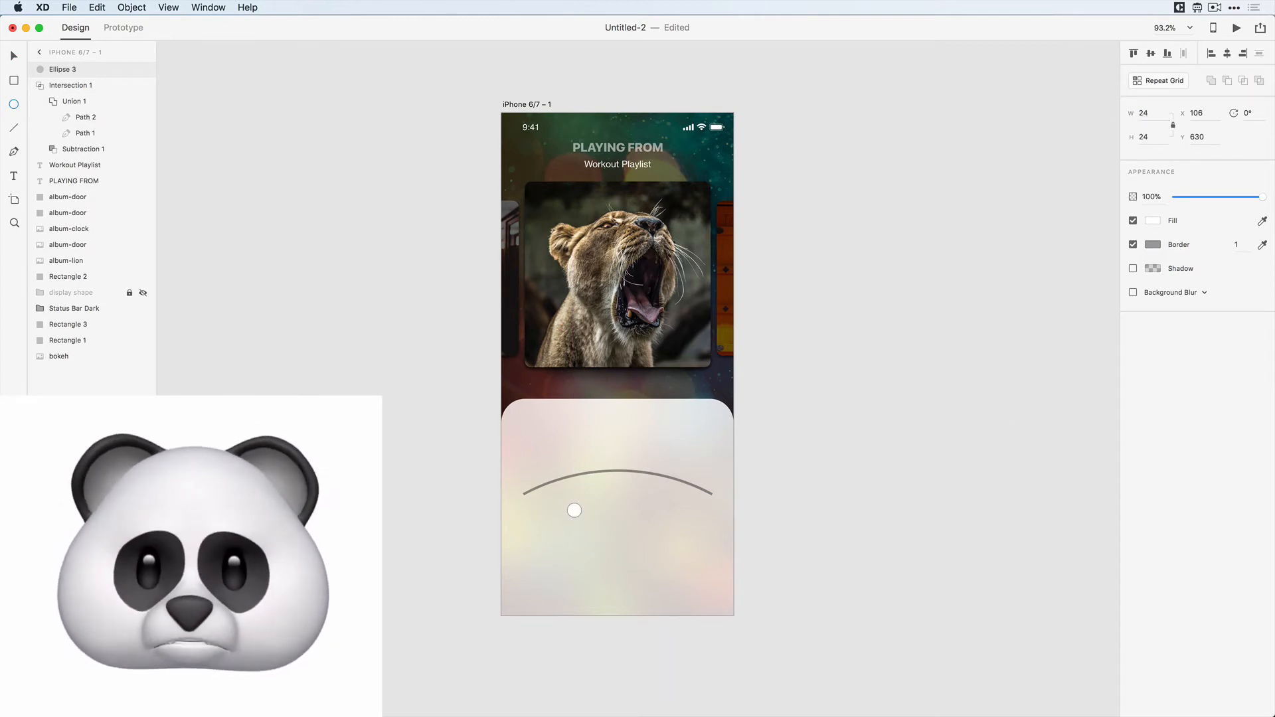
# - Remove the small circle's border, give it a shadow, and place it on the left part of the arc as a slider handle
pyautogui.click(1133, 244)
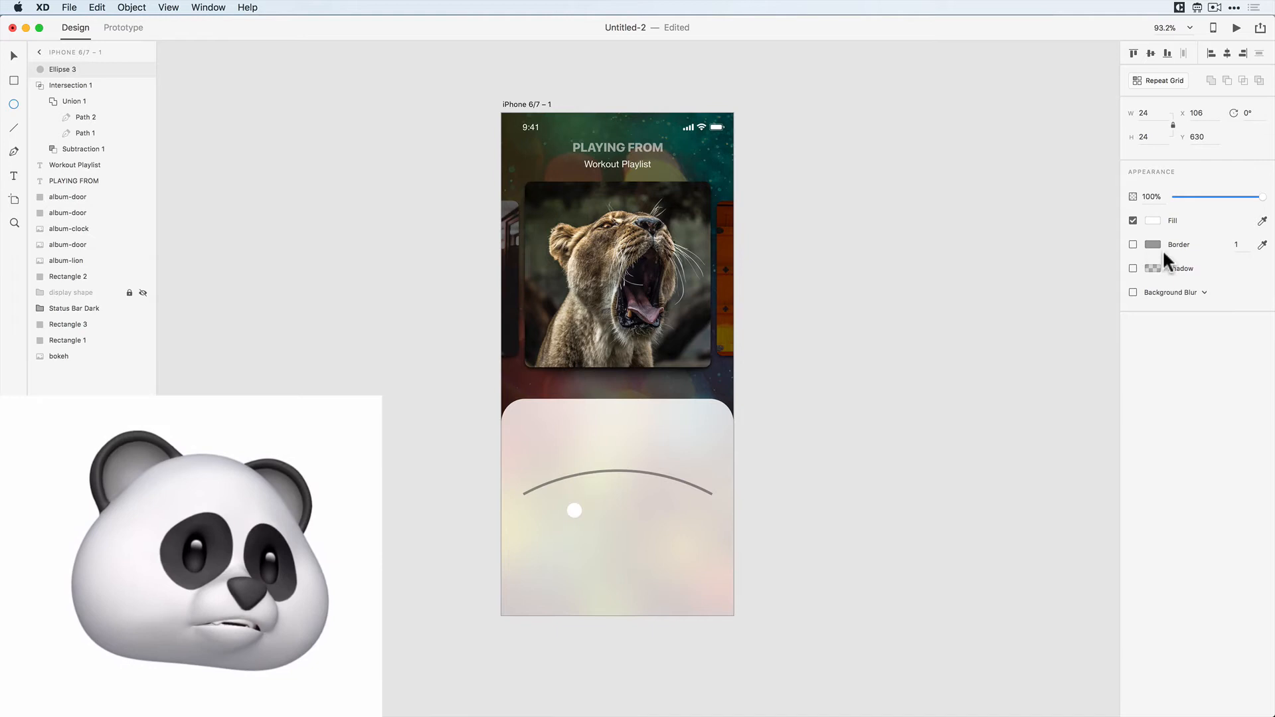
pyautogui.click(1133, 267)
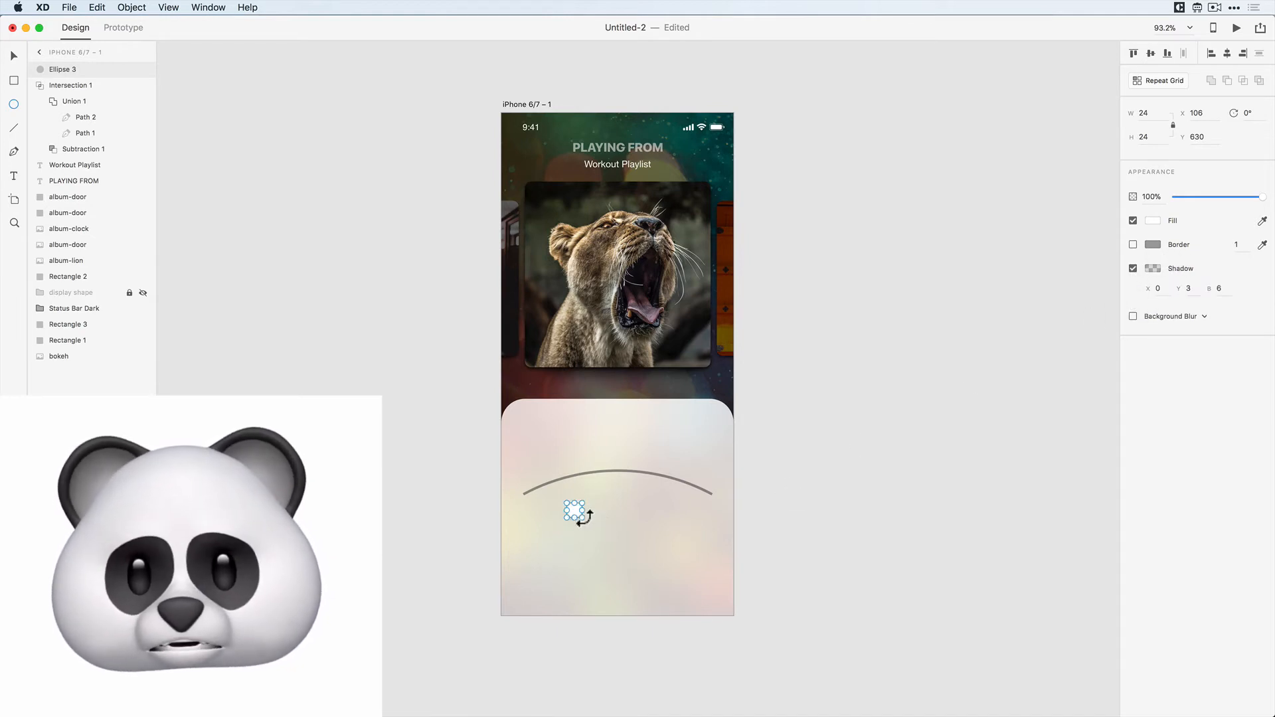
pyautogui.moveTo(572, 509); pyautogui.dragTo(546, 479)
pyautogui.press('Escape')
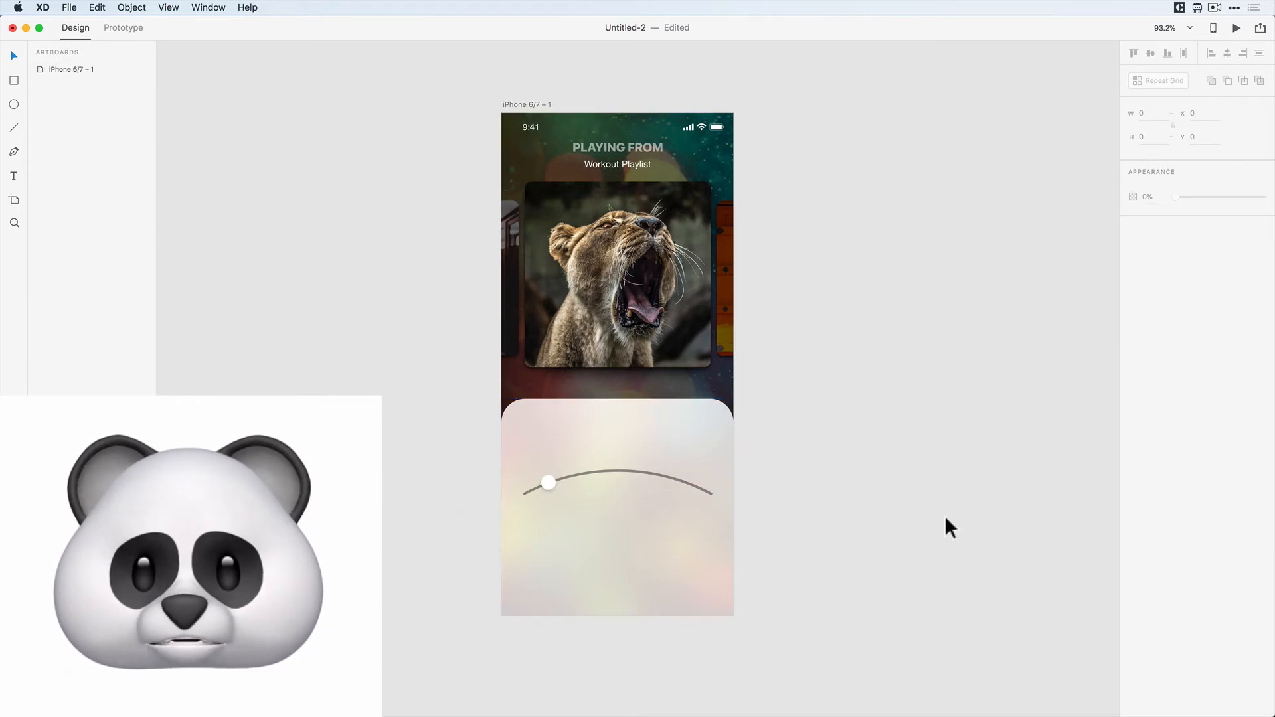
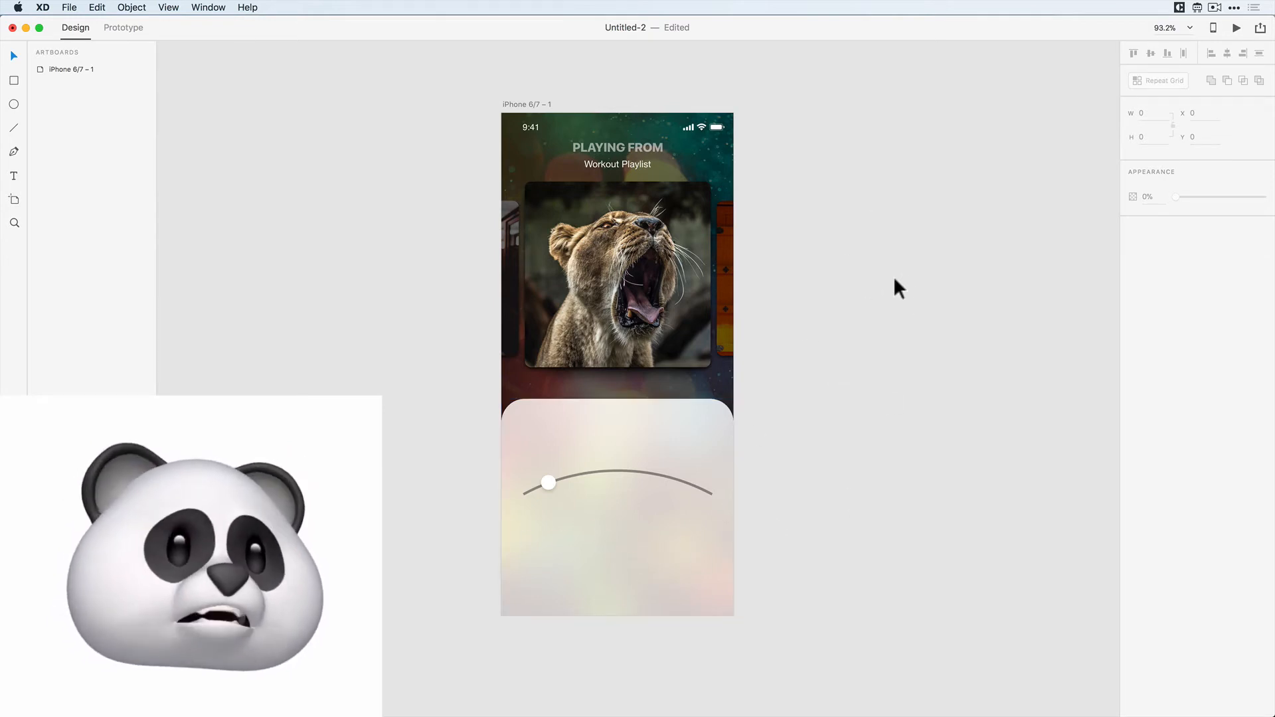
# - Switch to Icons8 and bring the solid black fast-forward icon onto the pasteboard beside the artboard
pyautogui.click(1196, 8)
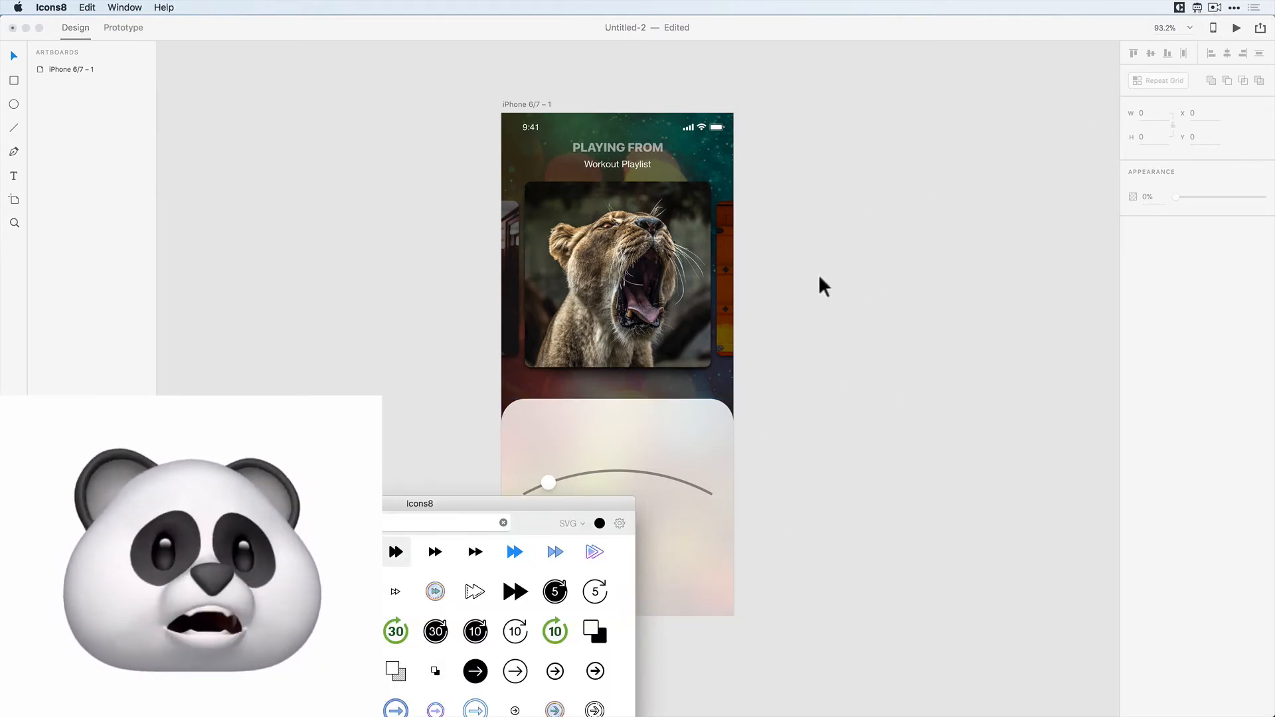
pyautogui.moveTo(564, 512); pyautogui.dragTo(949, 94)
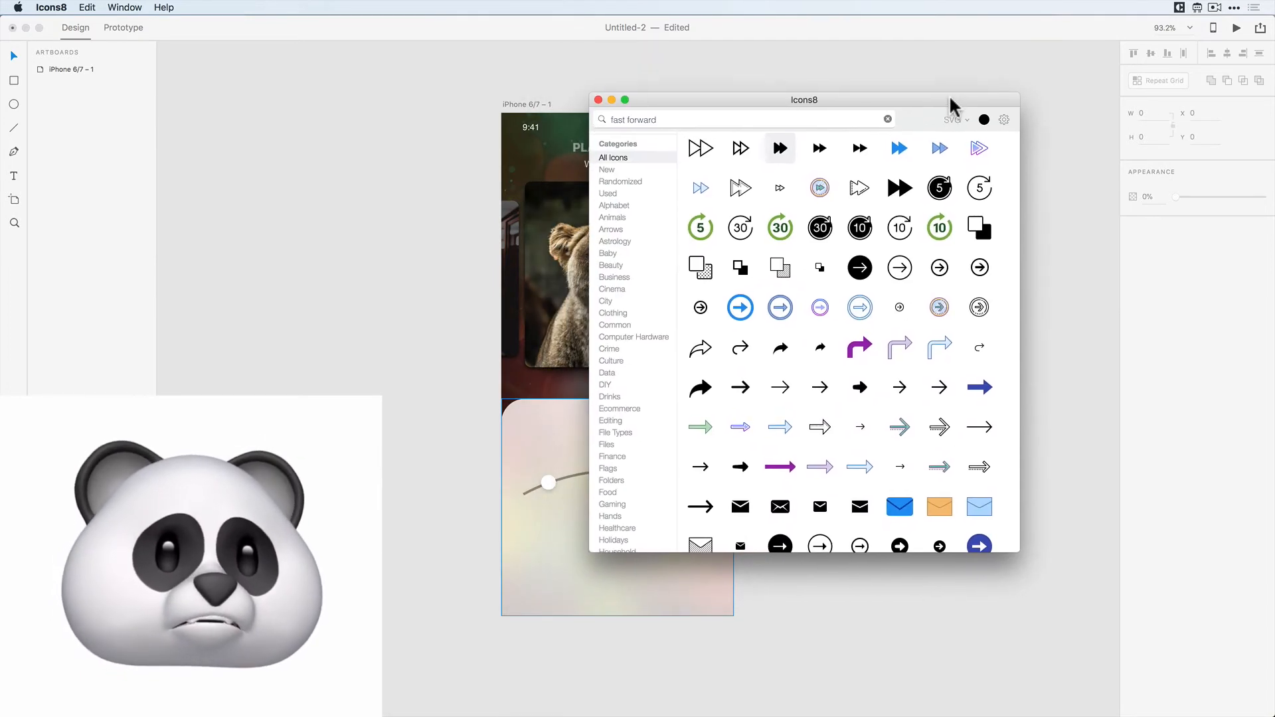
pyautogui.moveTo(1018, 550); pyautogui.dragTo(1012, 606)
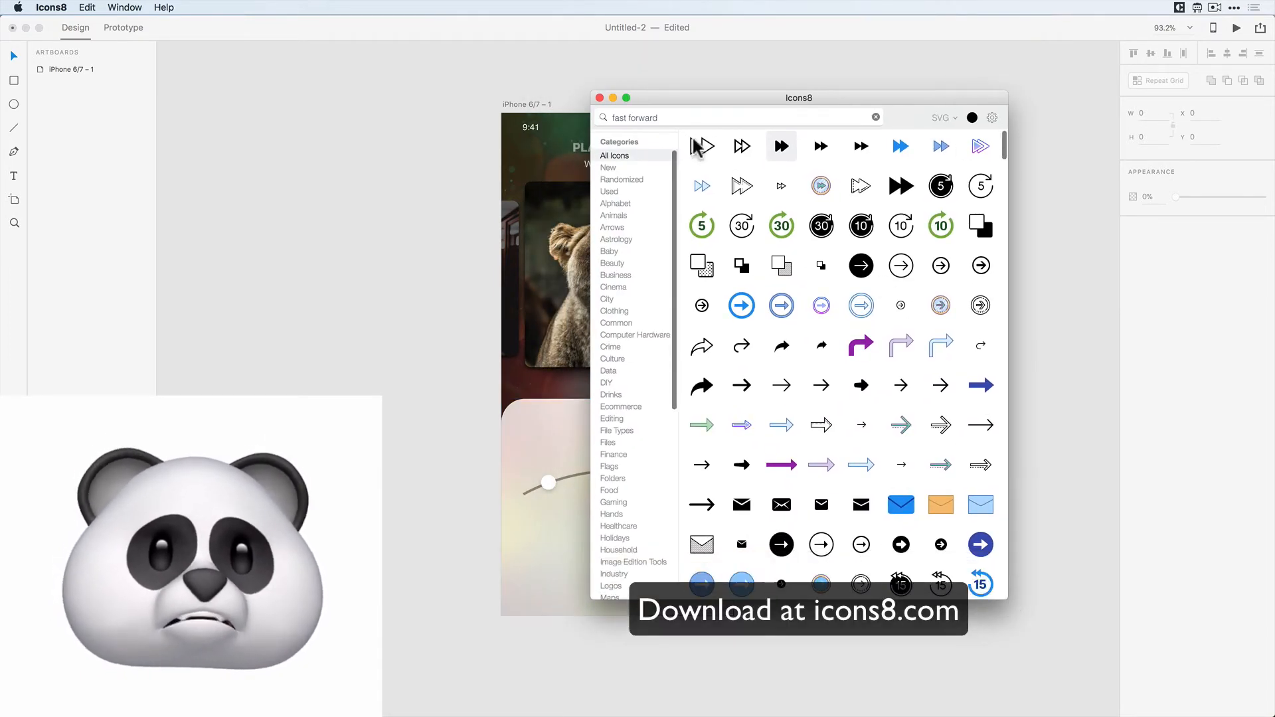
pyautogui.moveTo(781, 145); pyautogui.dragTo(361, 303)
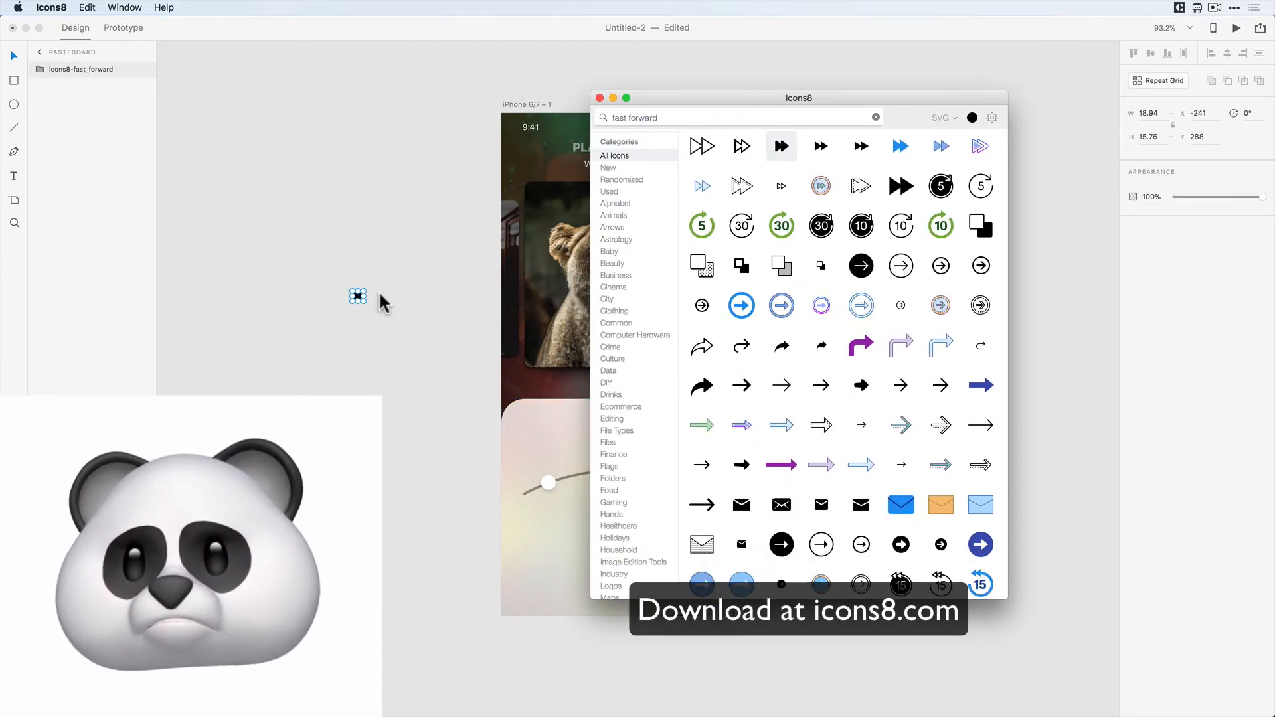
# - Search Icons8 for "play", bring the solid black play icon onto the pasteboard, and return to the XD document
pyautogui.tripleClick(666, 118)
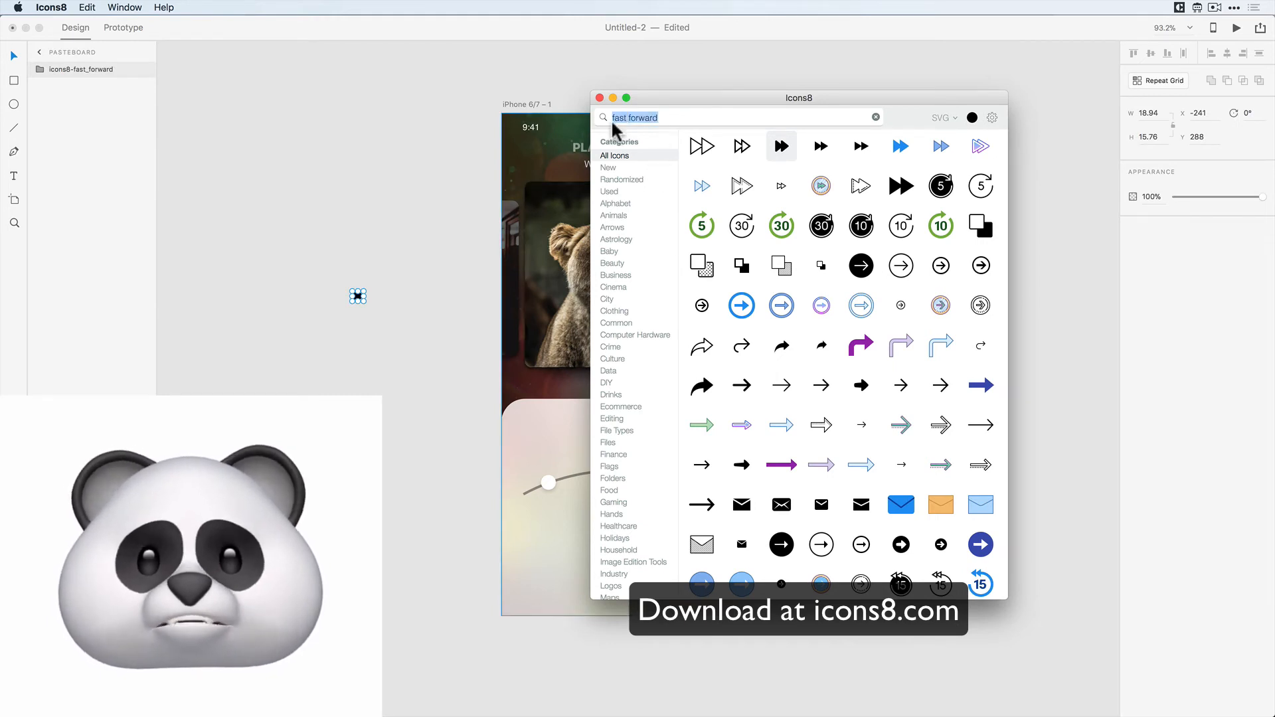
pyautogui.write('play')
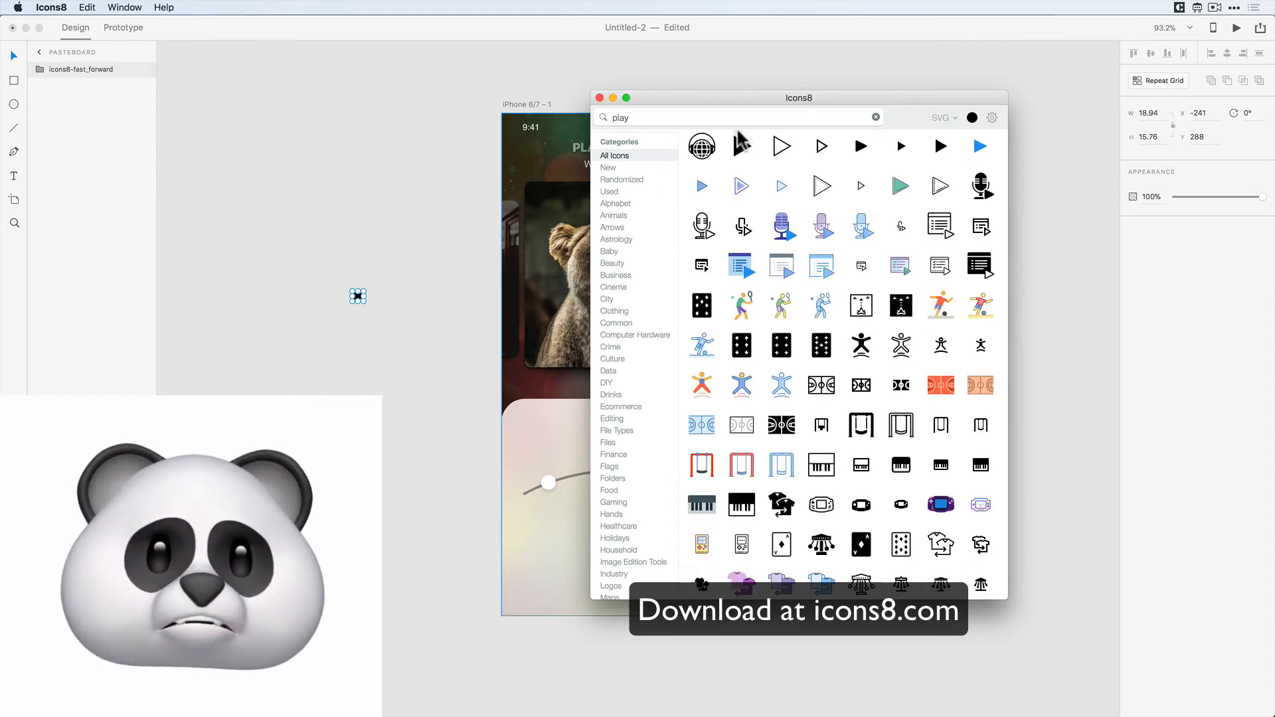
pyautogui.moveTo(857, 147); pyautogui.dragTo(438, 362)
pyautogui.click(393, 302)
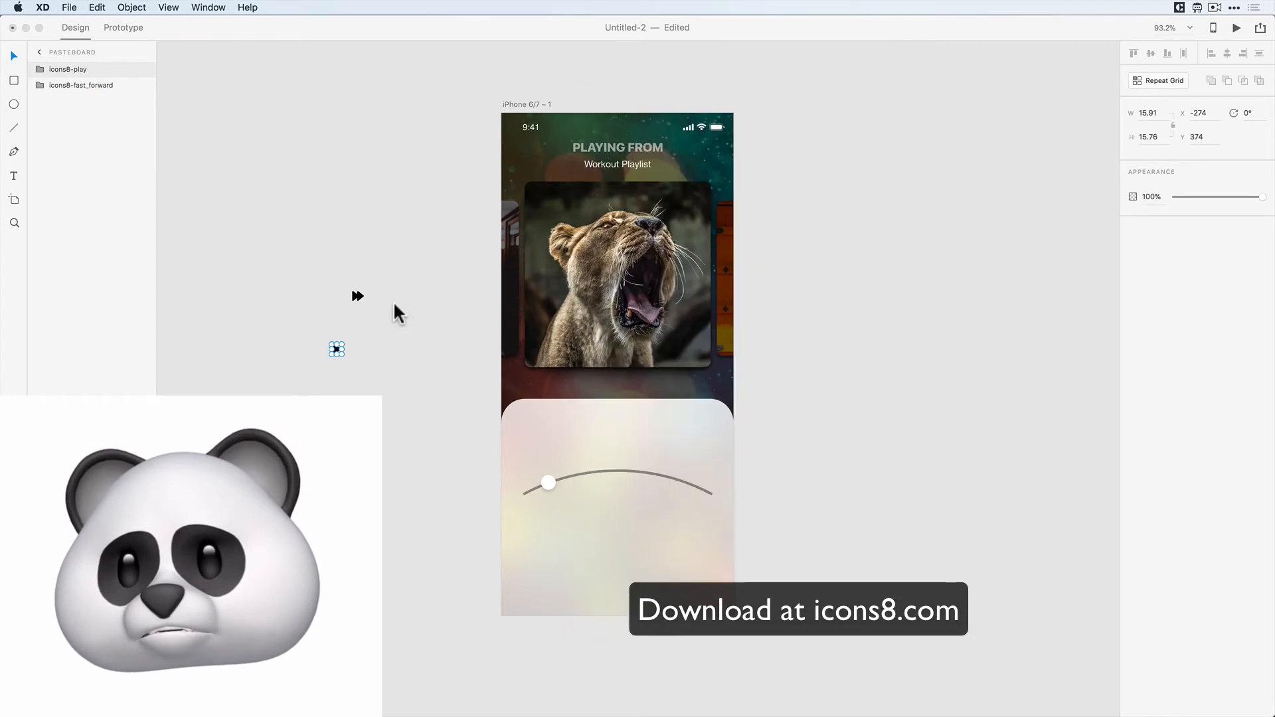
# - Place the play icon at the lower centre of the artboard's light panel and the fast-forward icon to its right
pyautogui.moveTo(335, 348); pyautogui.dragTo(616, 573)
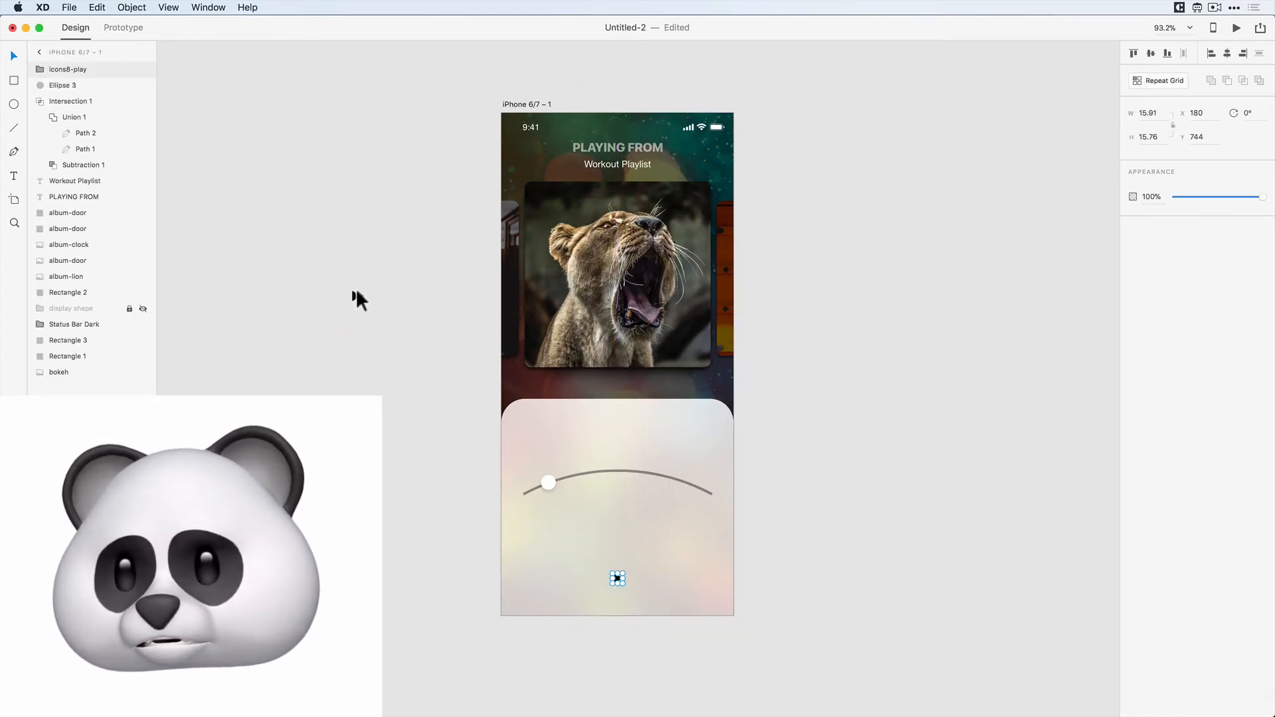
pyautogui.moveTo(356, 292); pyautogui.dragTo(653, 575)
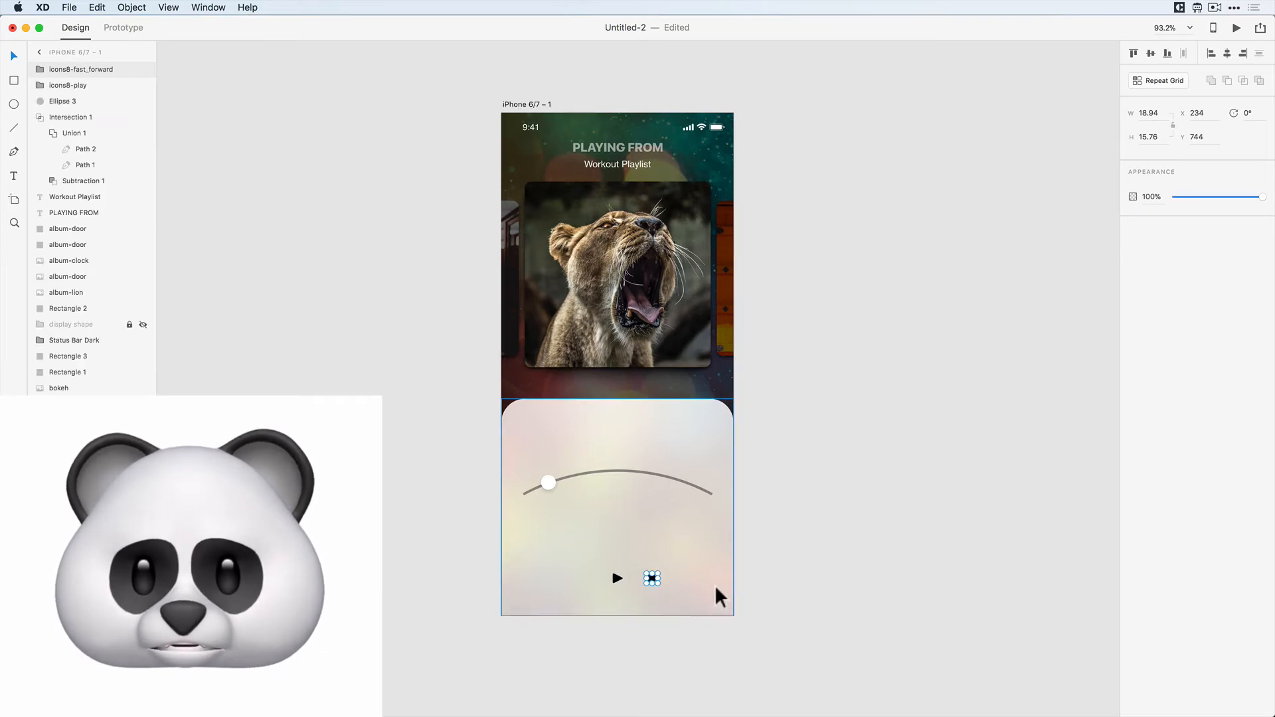
# - Draw a circle between the arc and the play icon, set its size to 76 × 76, and remove its border
pyautogui.press('z')
pyautogui.moveTo(769, 625); pyautogui.dragTo(382, 476)
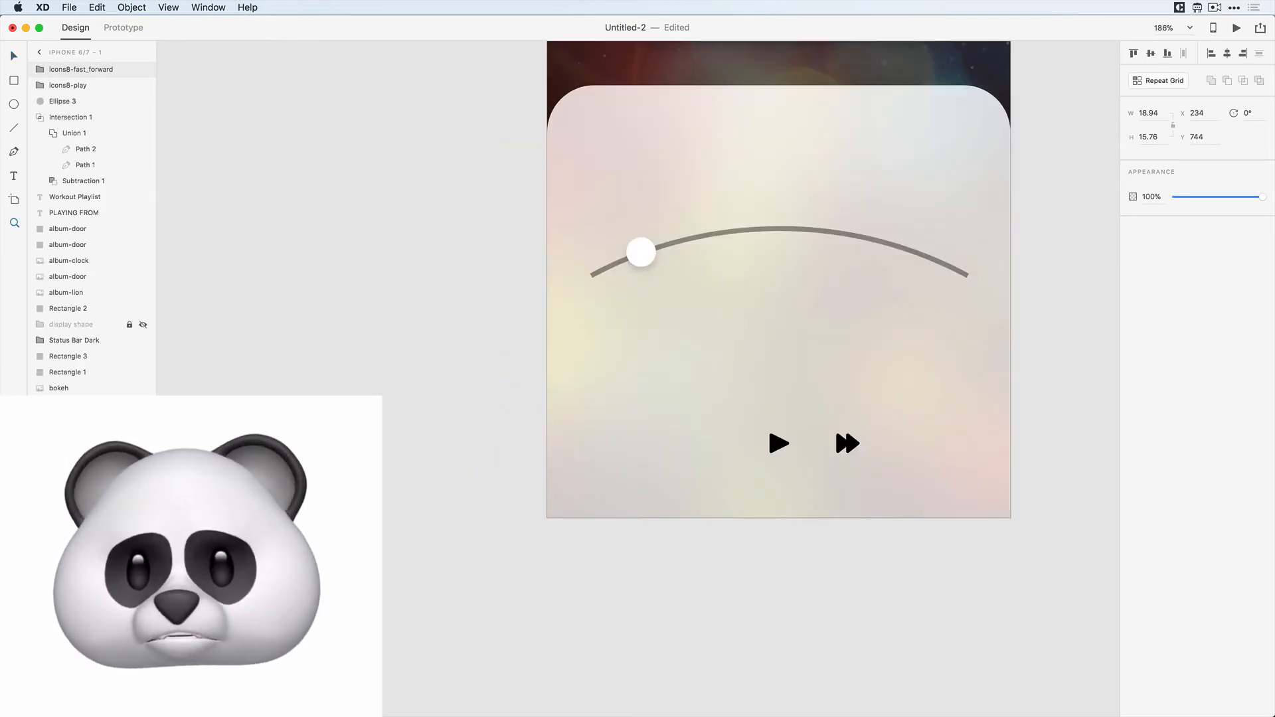
pyautogui.hscroll(3, 717, 442)
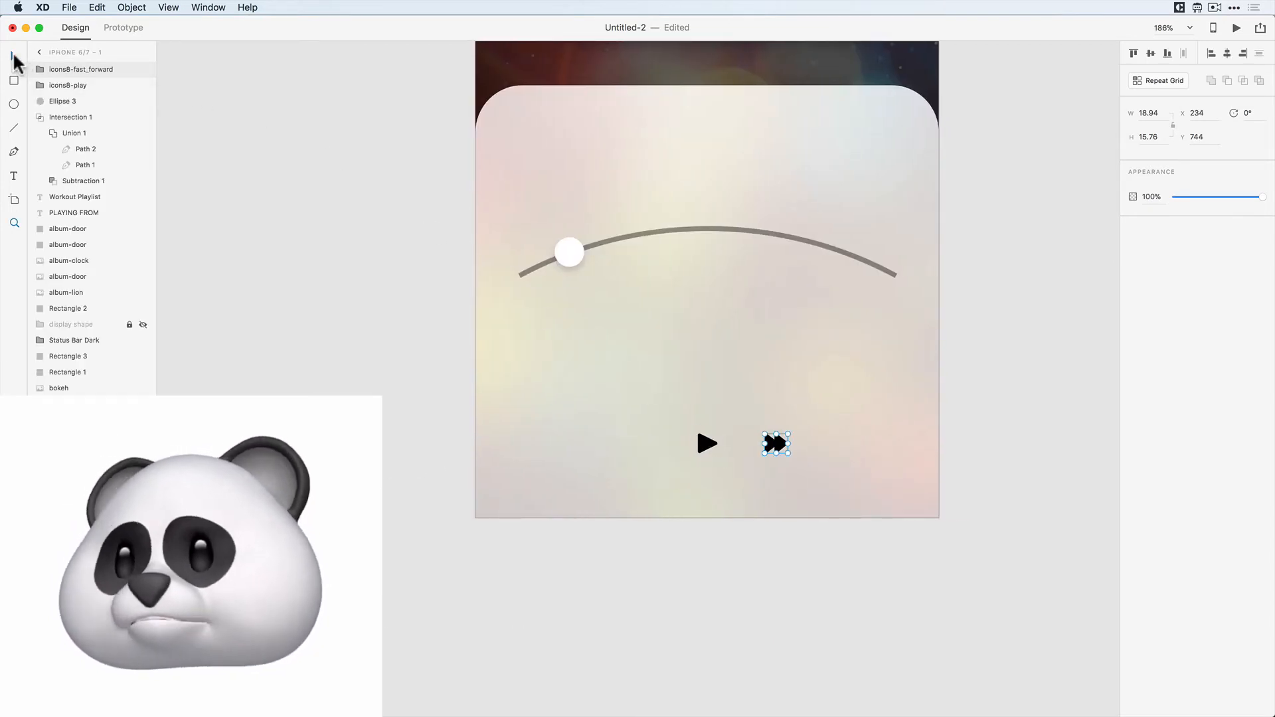
pyautogui.click(39, 52)
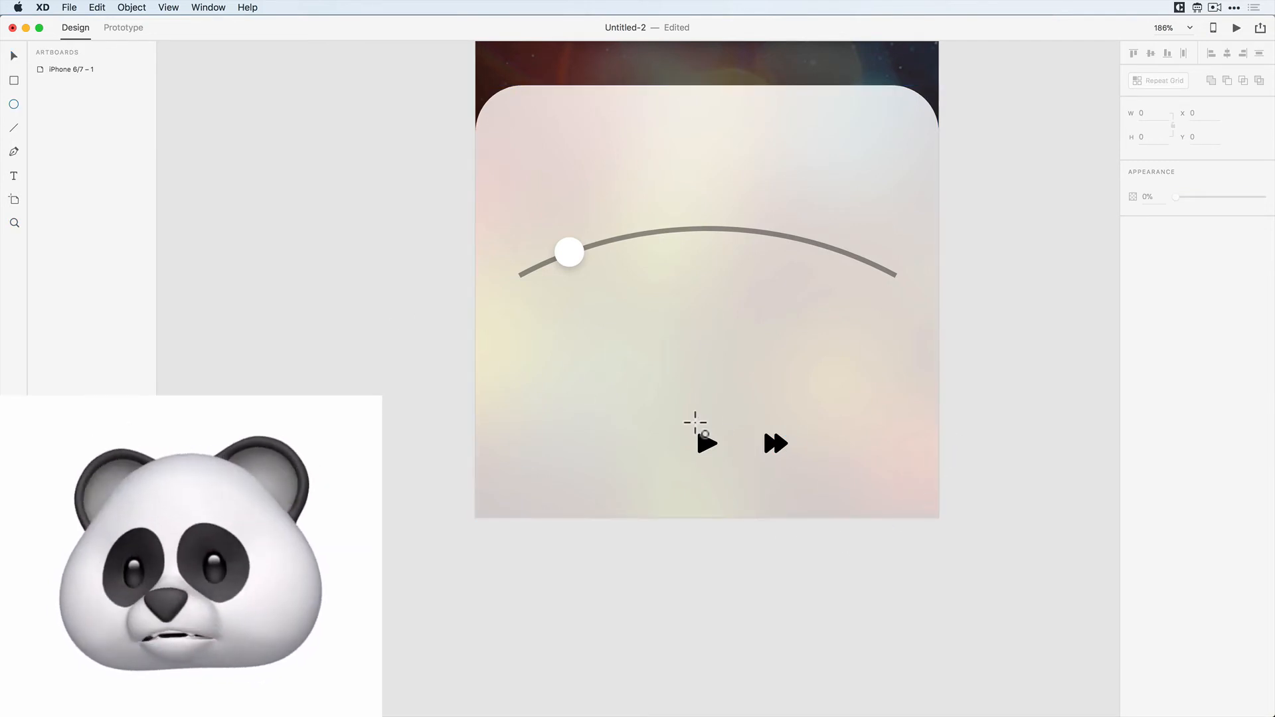
pyautogui.press('e')
pyautogui.moveTo(629, 287); pyautogui.dragTo(701, 369)
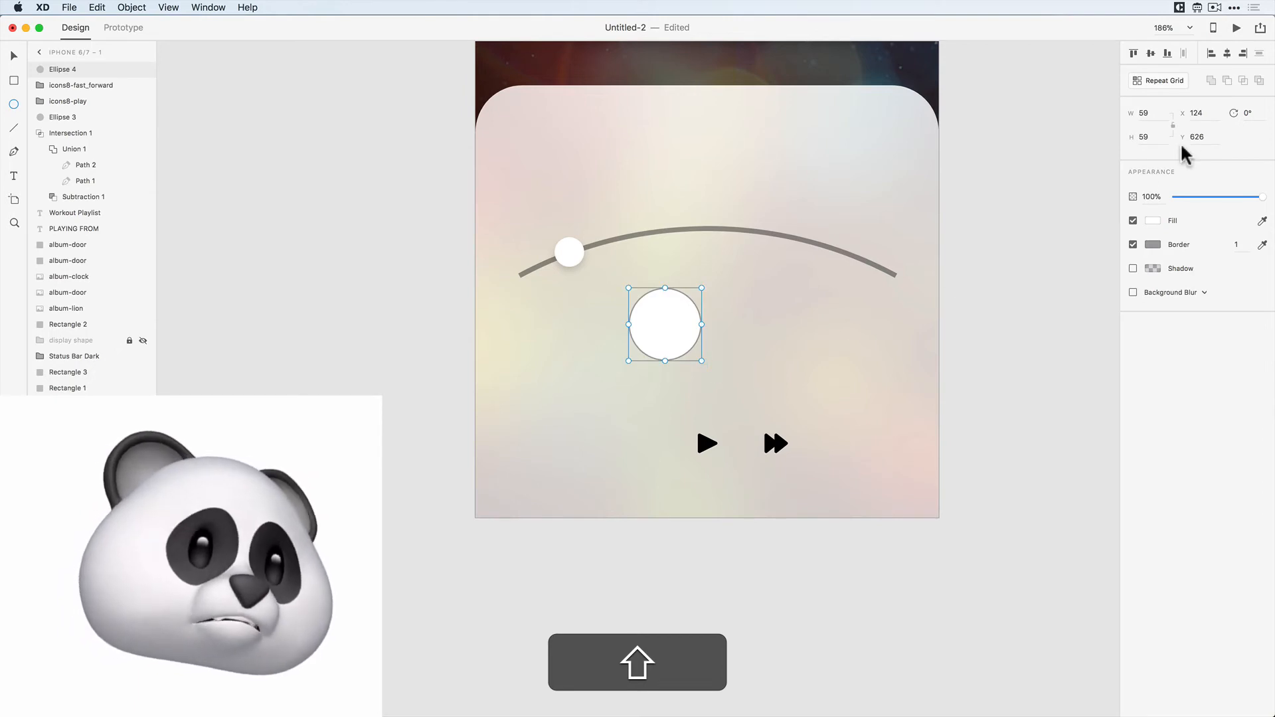
pyautogui.click(1157, 111)
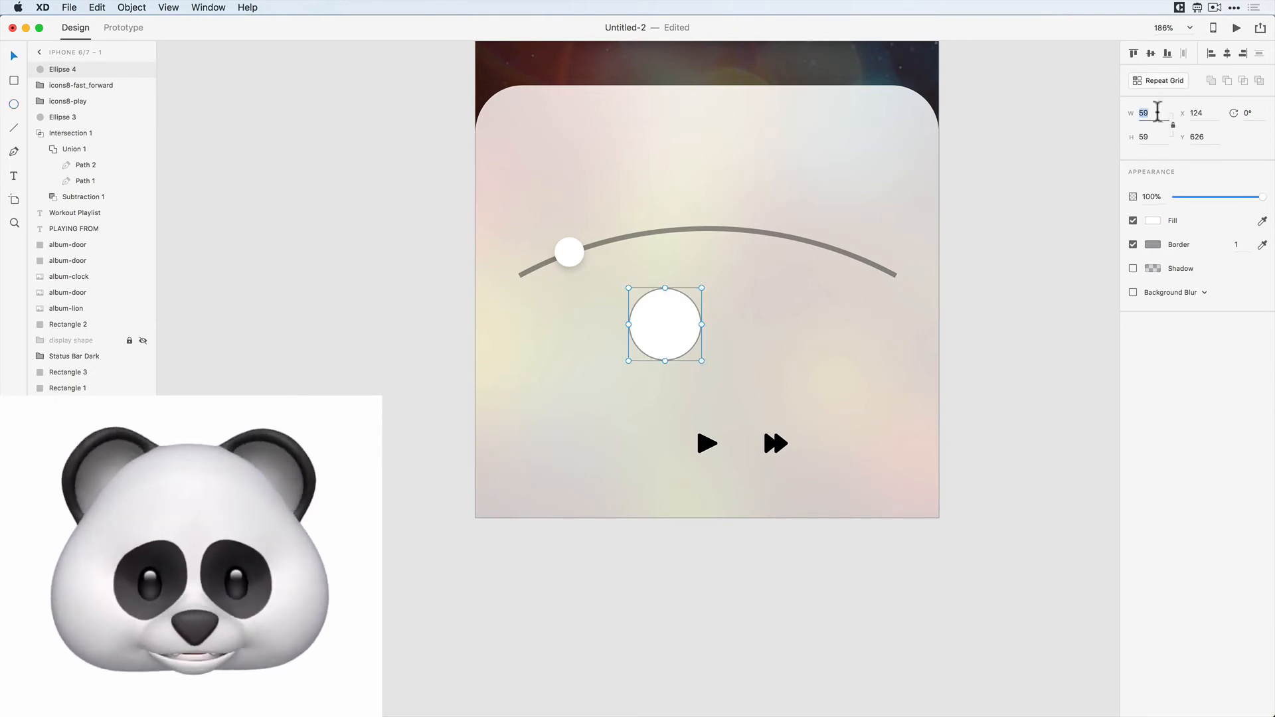
pyautogui.press('Return')
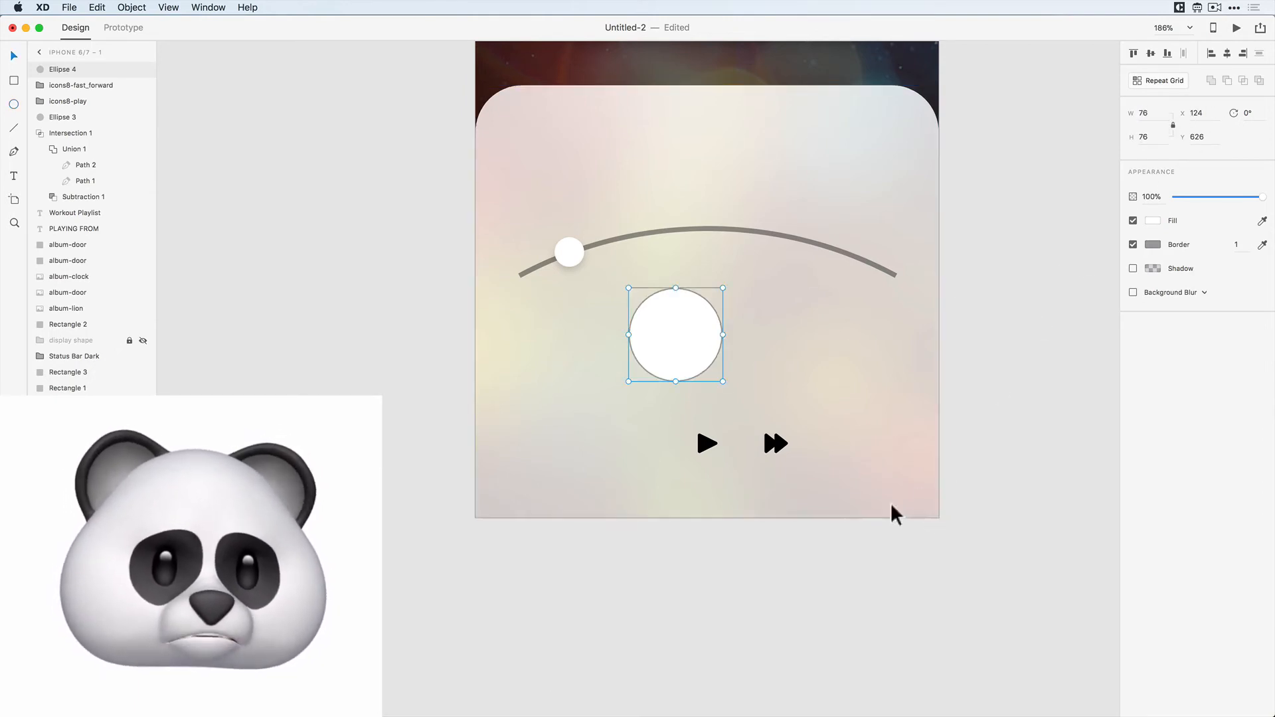
pyautogui.click(1133, 245)
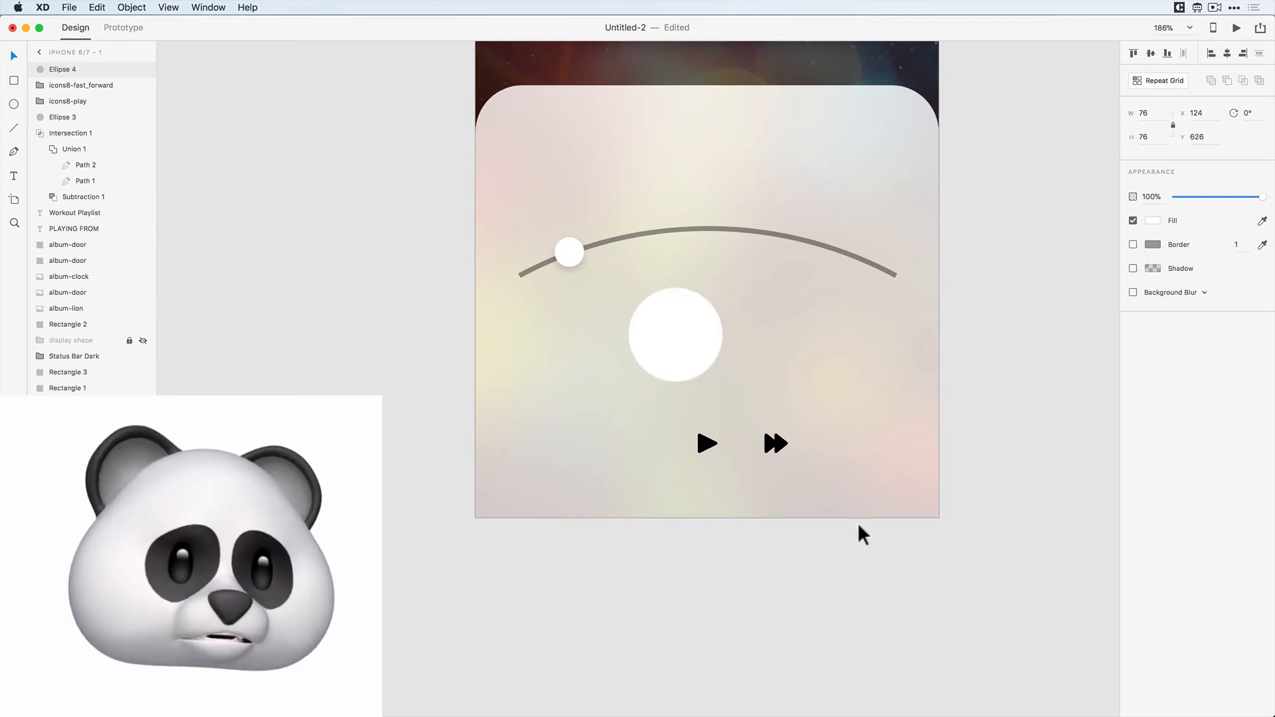
# - Centre the large circle beneath the arc and place the play icon in its middle, brought to the front
pyautogui.moveTo(675, 328); pyautogui.dragTo(709, 377)
pyautogui.moveTo(703, 444); pyautogui.dragTo(712, 397)
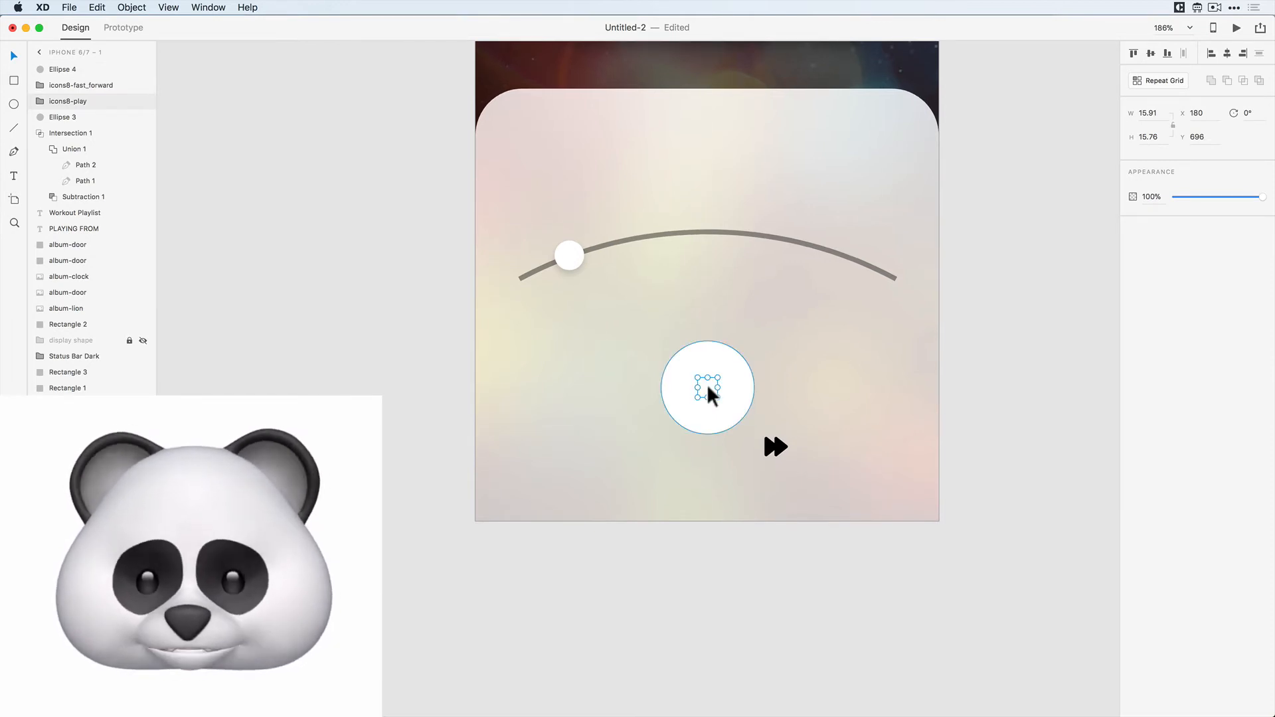
pyautogui.press('shift+super+bracketright')
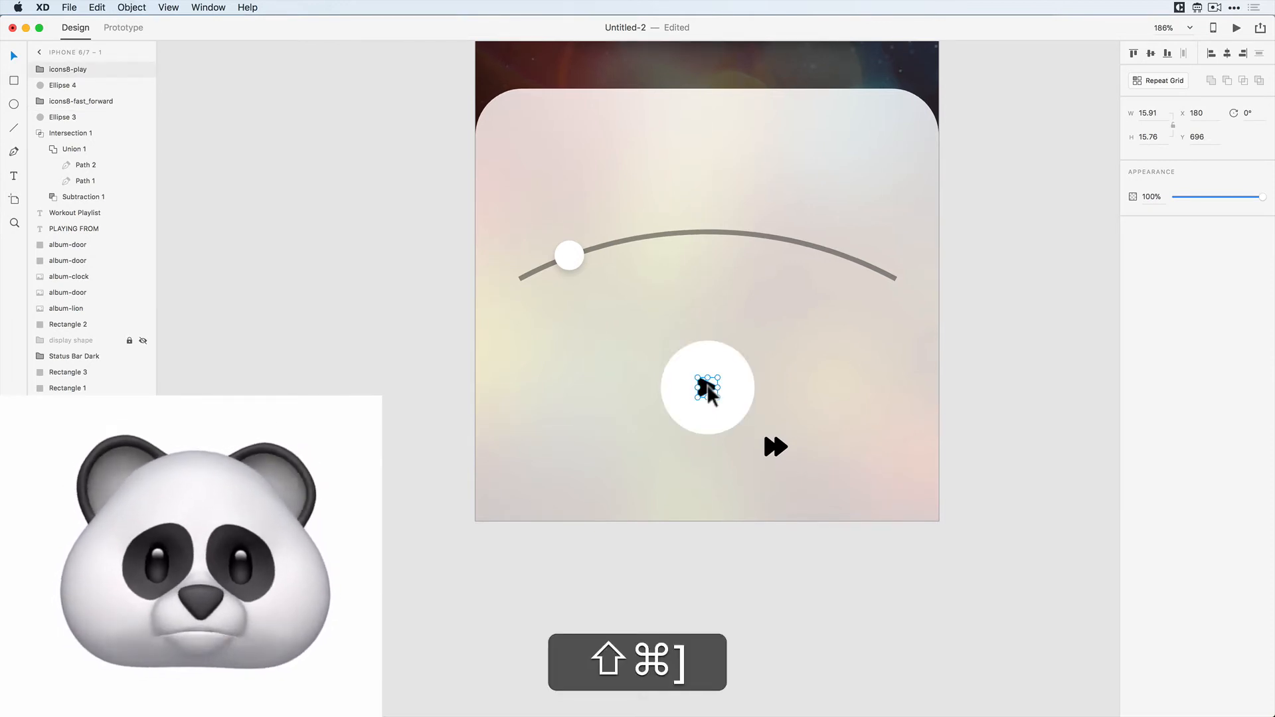
pyautogui.keyDown('shift'); pyautogui.click(733, 391); pyautogui.keyUp('shift')
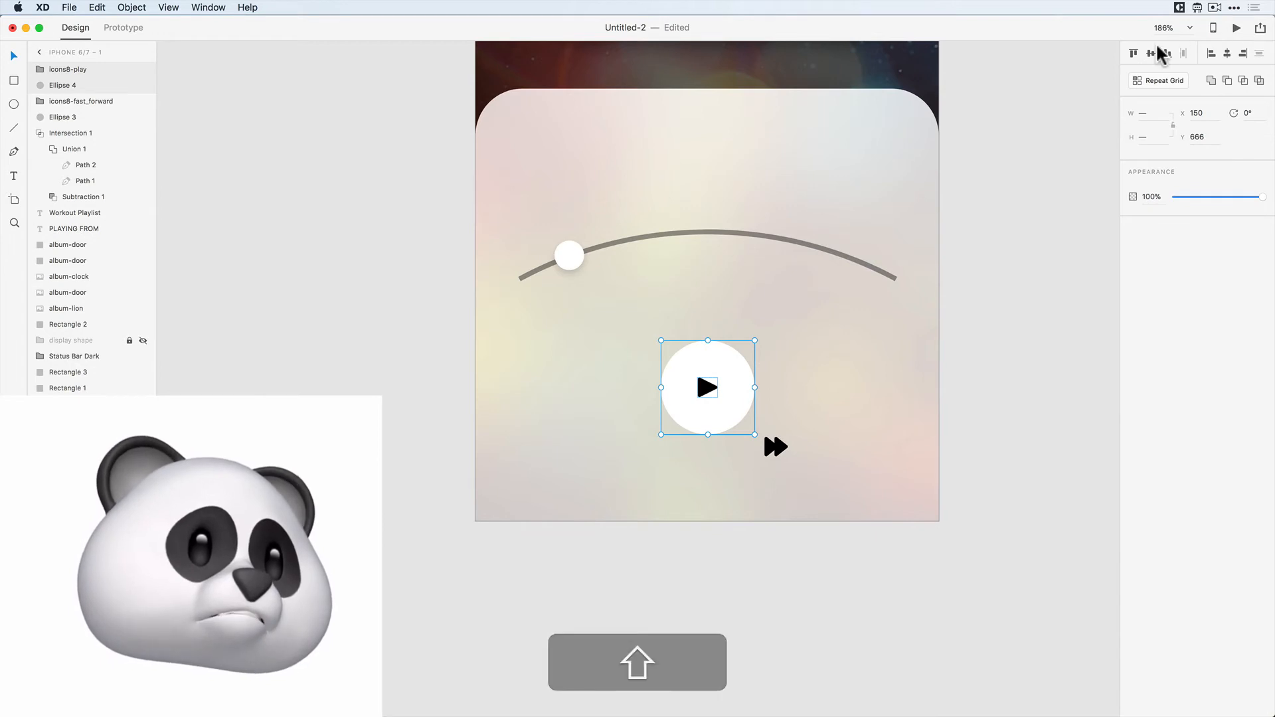
pyautogui.click(996, 418)
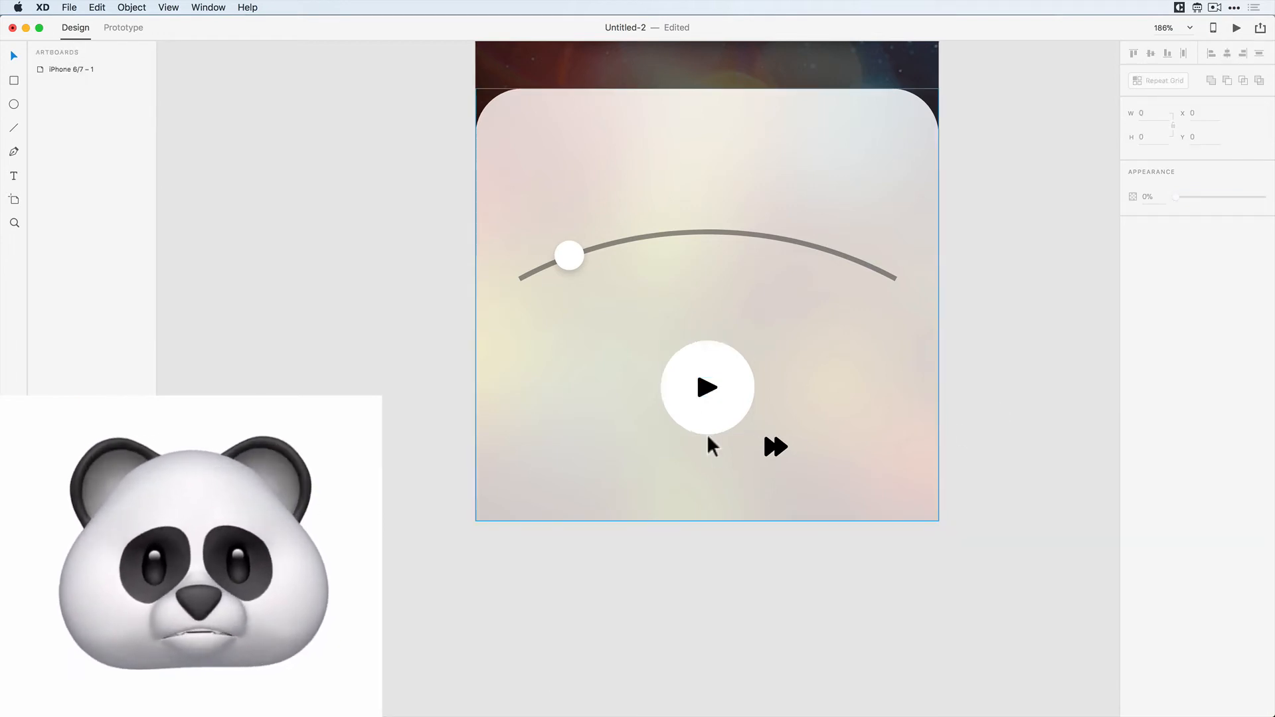
# - Nudge the play icon 2 px to the right inside the large circle
pyautogui.click(705, 392)
pyautogui.moveTo(703, 390); pyautogui.dragTo(704, 390)
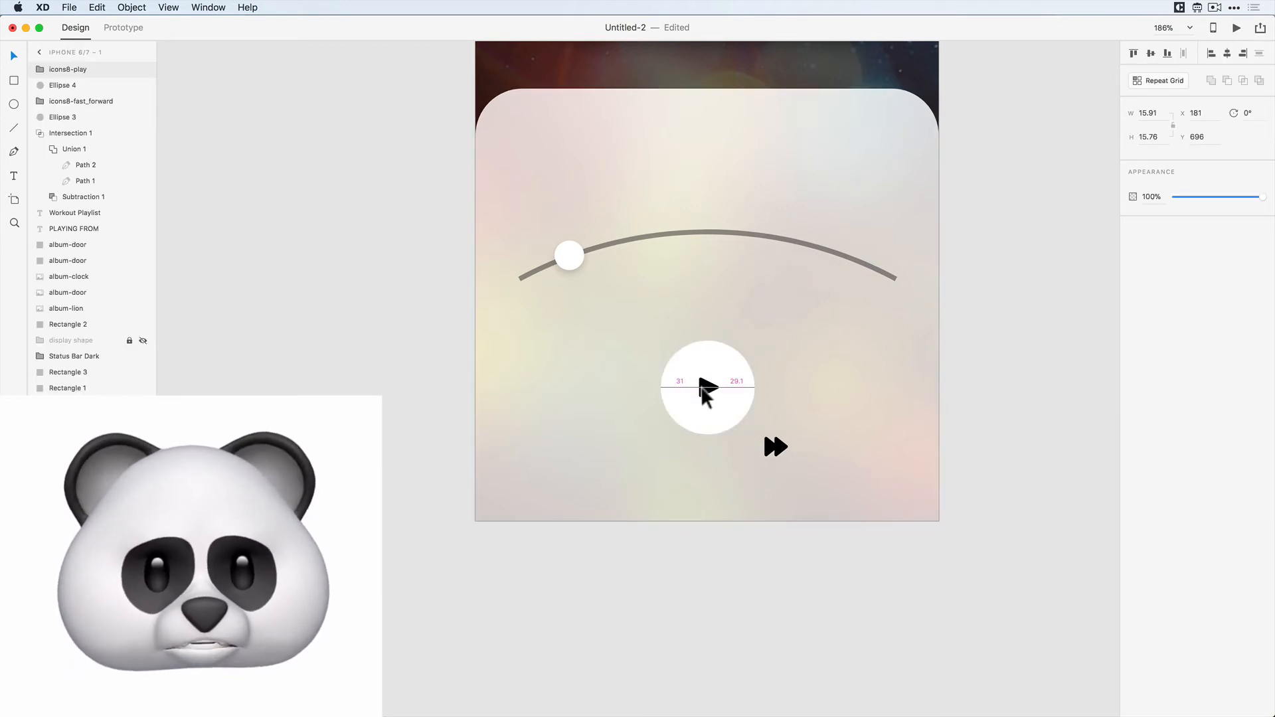
pyautogui.press('Right')
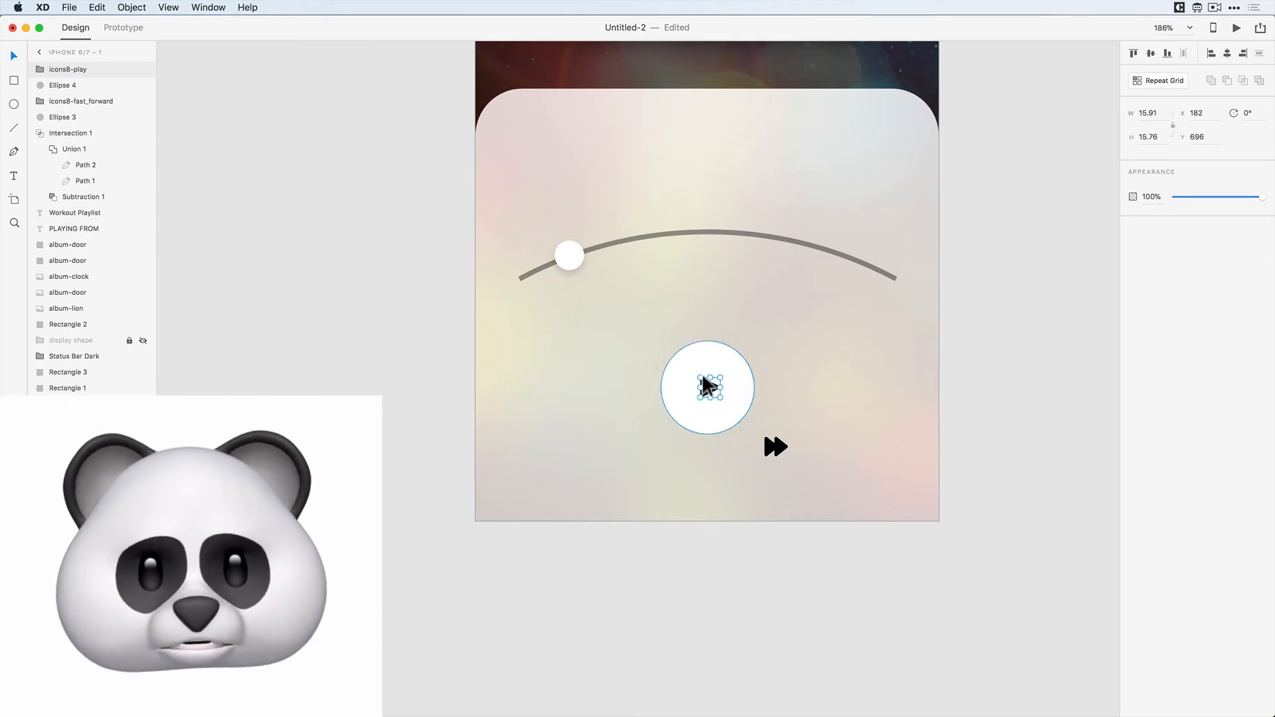
pyautogui.press('Escape')
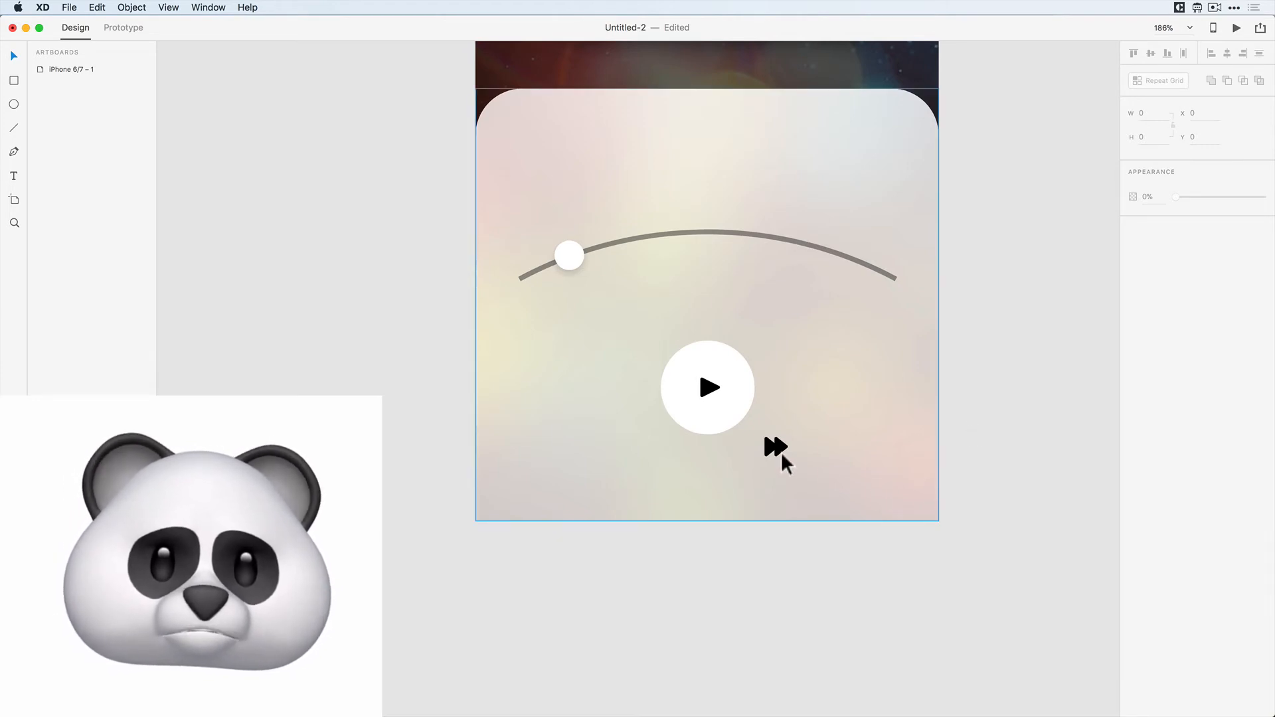
# - Duplicate the play button's circle to its right and set the copy's size to 38 × 38
pyautogui.moveTo(720, 431); pyautogui.dragTo(824, 427)
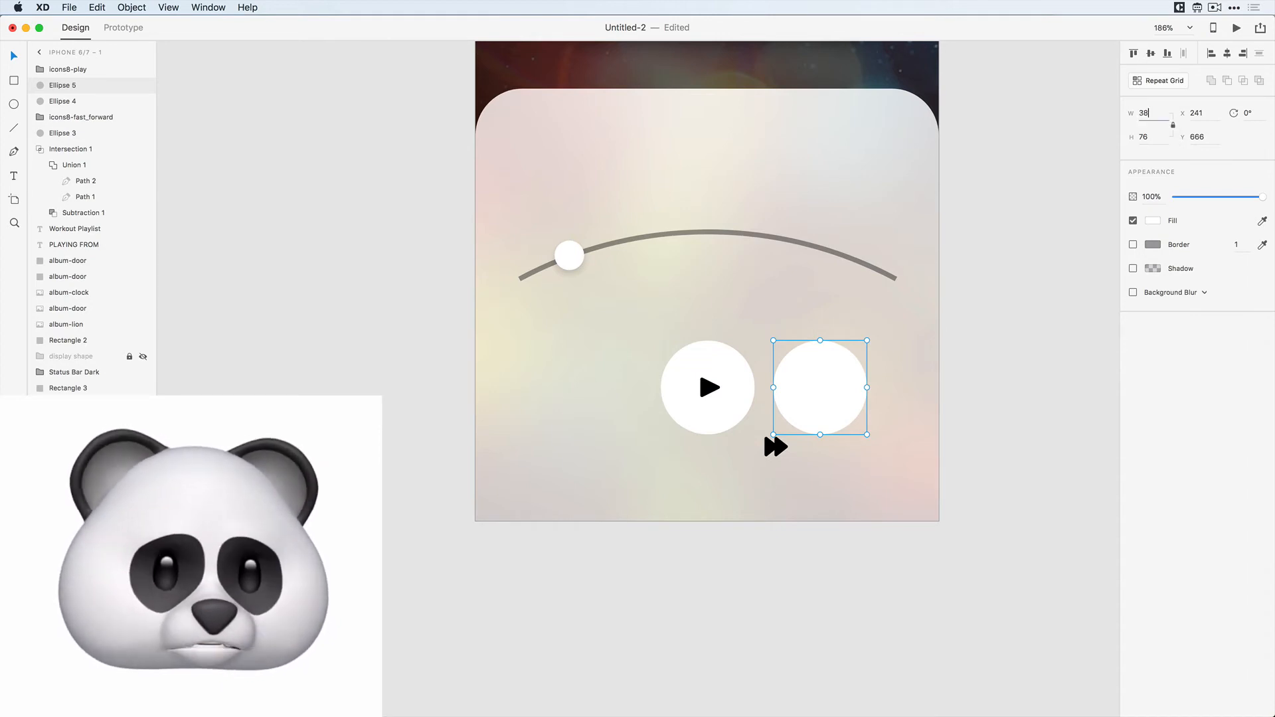
pyautogui.write('38')
pyautogui.press('Return')
# - Position the 38 px circle 20 px right of the play circle and align both circles to the same vertical middle
pyautogui.moveTo(808, 378); pyautogui.dragTo(805, 400)
pyautogui.press('alt')
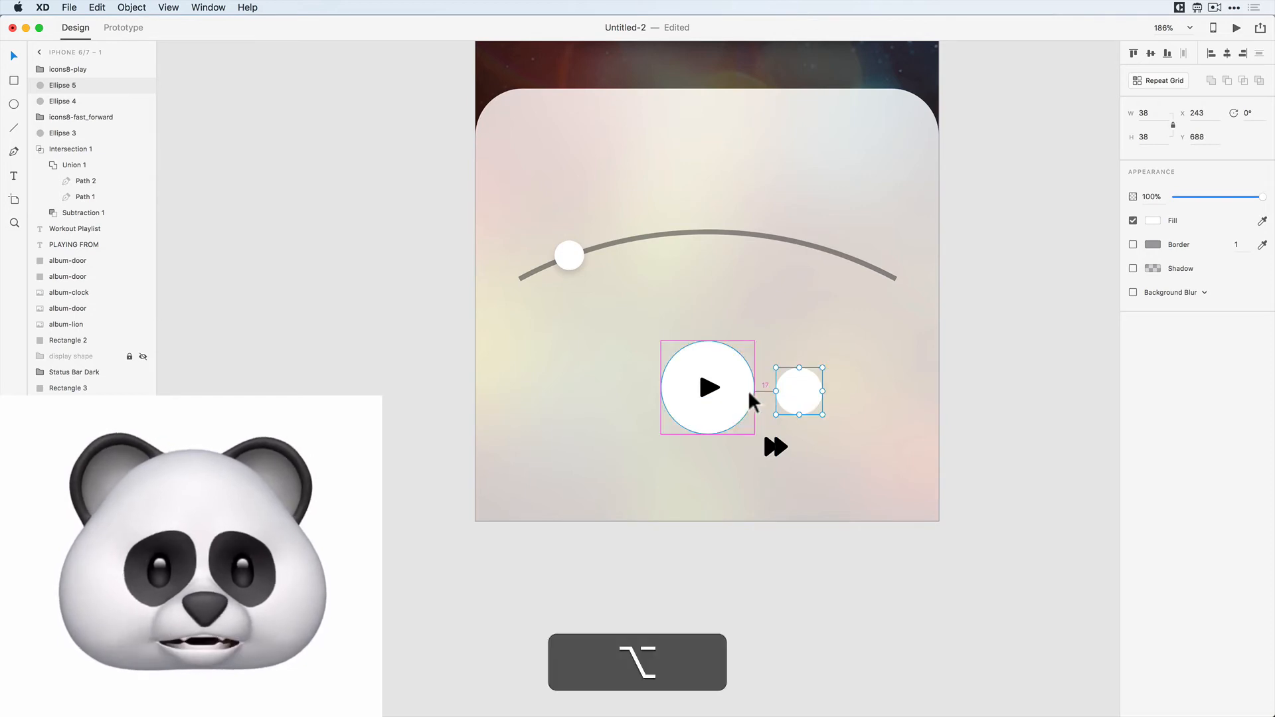
pyautogui.hotkey('alt', 'Right')
pyautogui.hotkey('alt', 'Right')
pyautogui.hotkey('alt', 'Right')
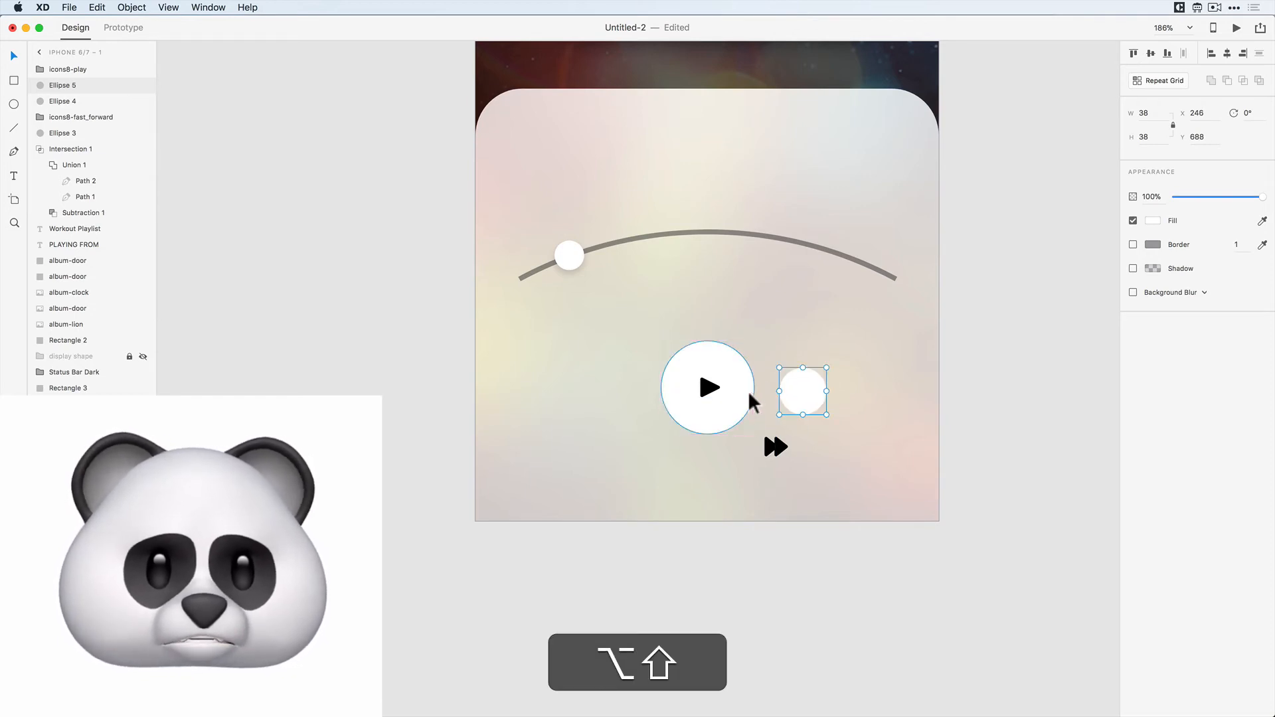
pyautogui.keyDown('alt'); pyautogui.keyDown('shift'); pyautogui.click(752, 401); pyautogui.keyUp('shift'); pyautogui.keyUp('alt')
pyautogui.click(1151, 53)
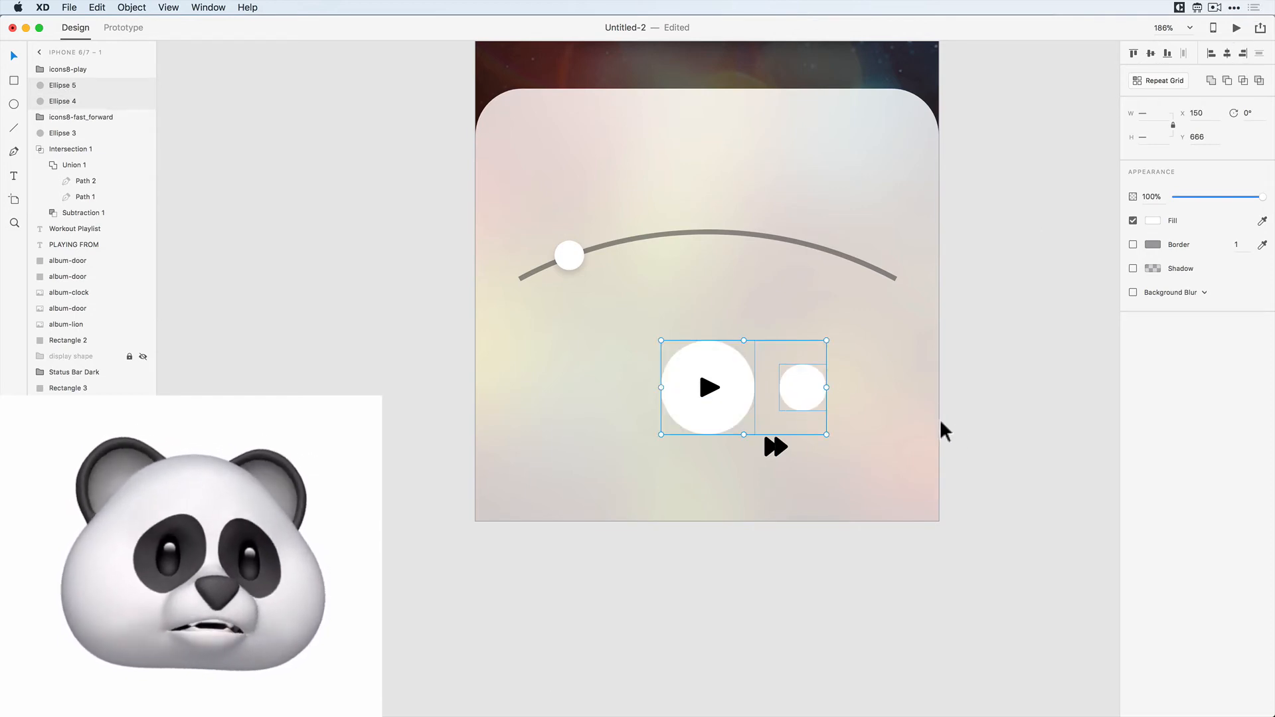
pyautogui.click(1033, 457)
# - Place the fast-forward icon in the middle of the small circle, bring it to the front and nudge it 1 px right
pyautogui.moveTo(770, 449); pyautogui.dragTo(806, 392)
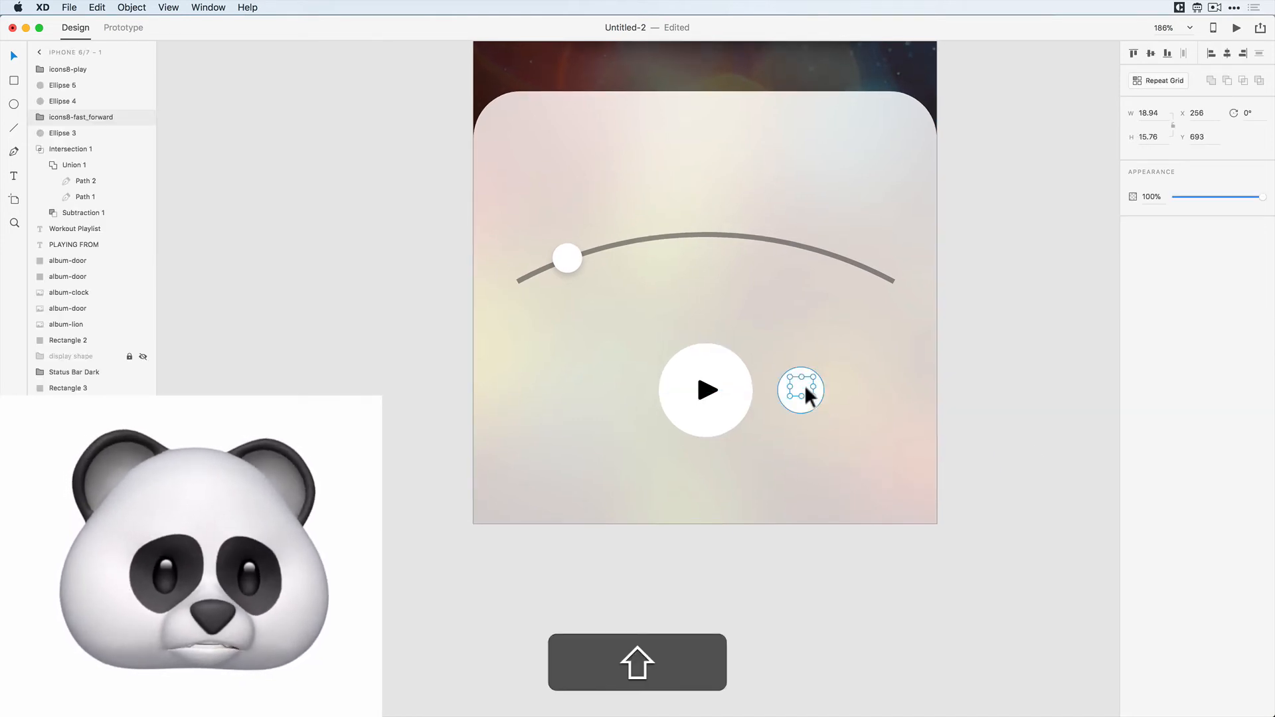
pyautogui.press('shift+super+bracketright')
pyautogui.moveTo(803, 384); pyautogui.dragTo(804, 387)
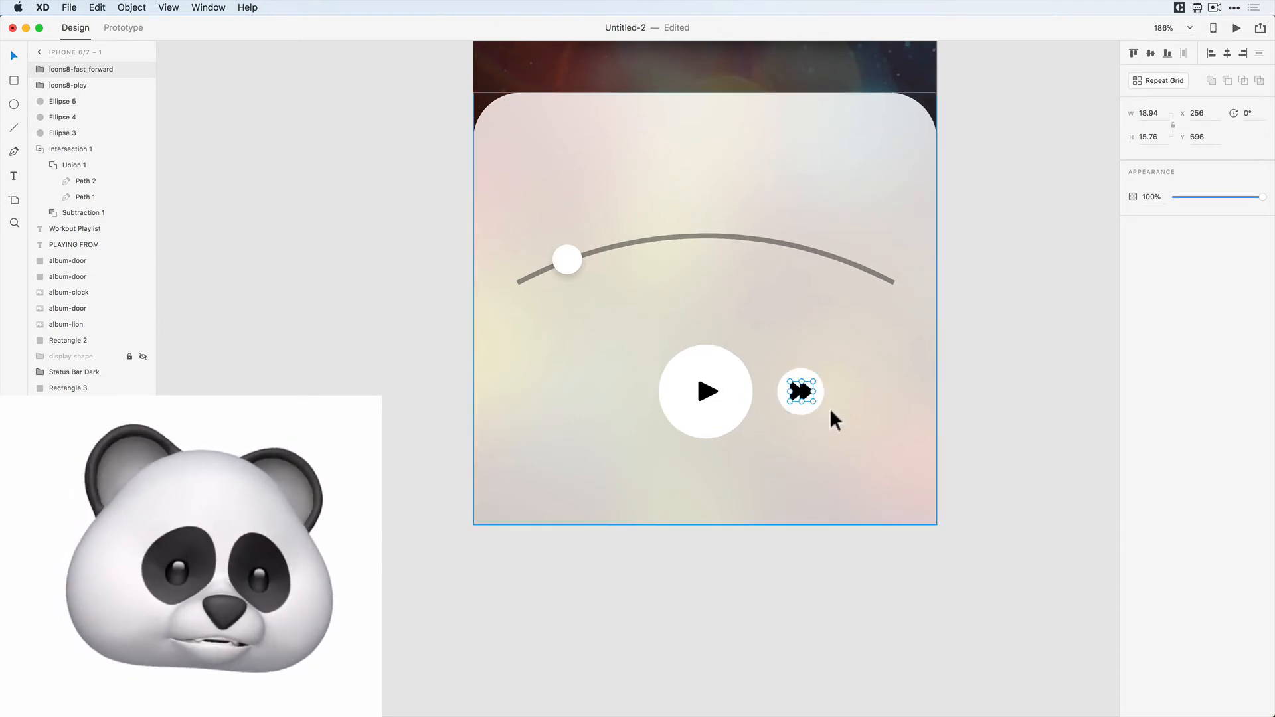
pyautogui.press('Right')
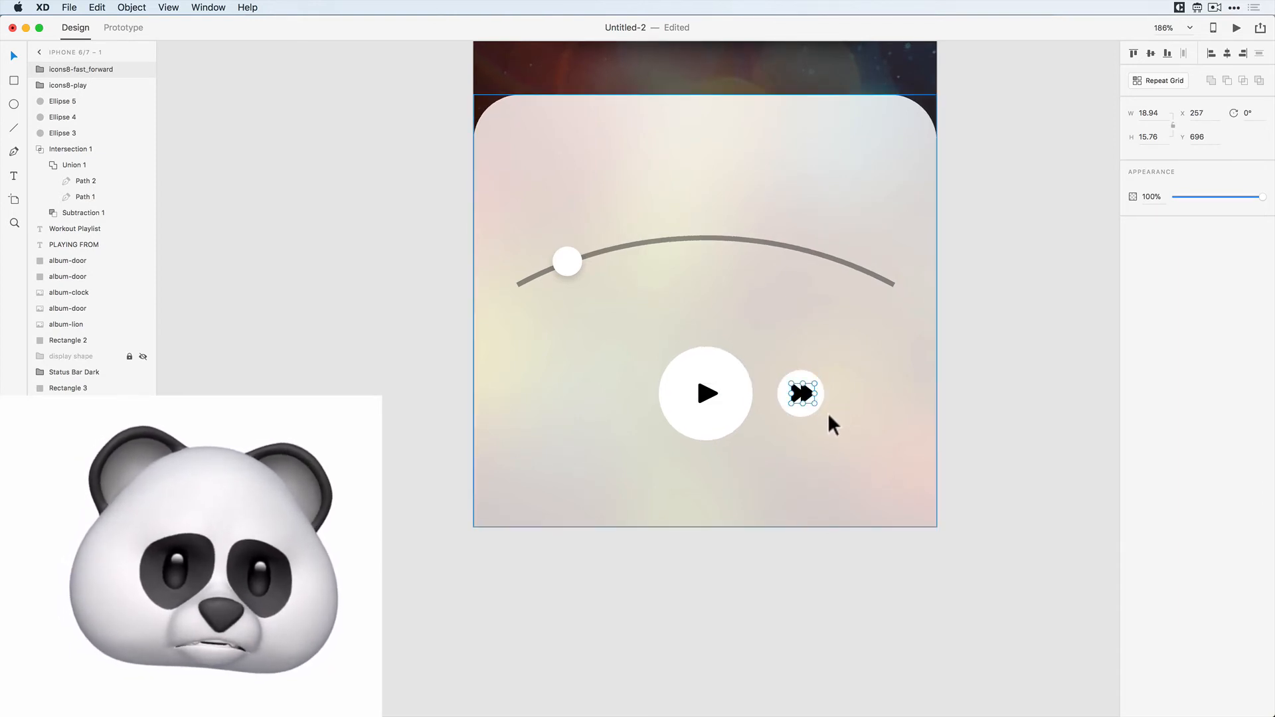
pyautogui.press('Right')
pyautogui.press('Left')
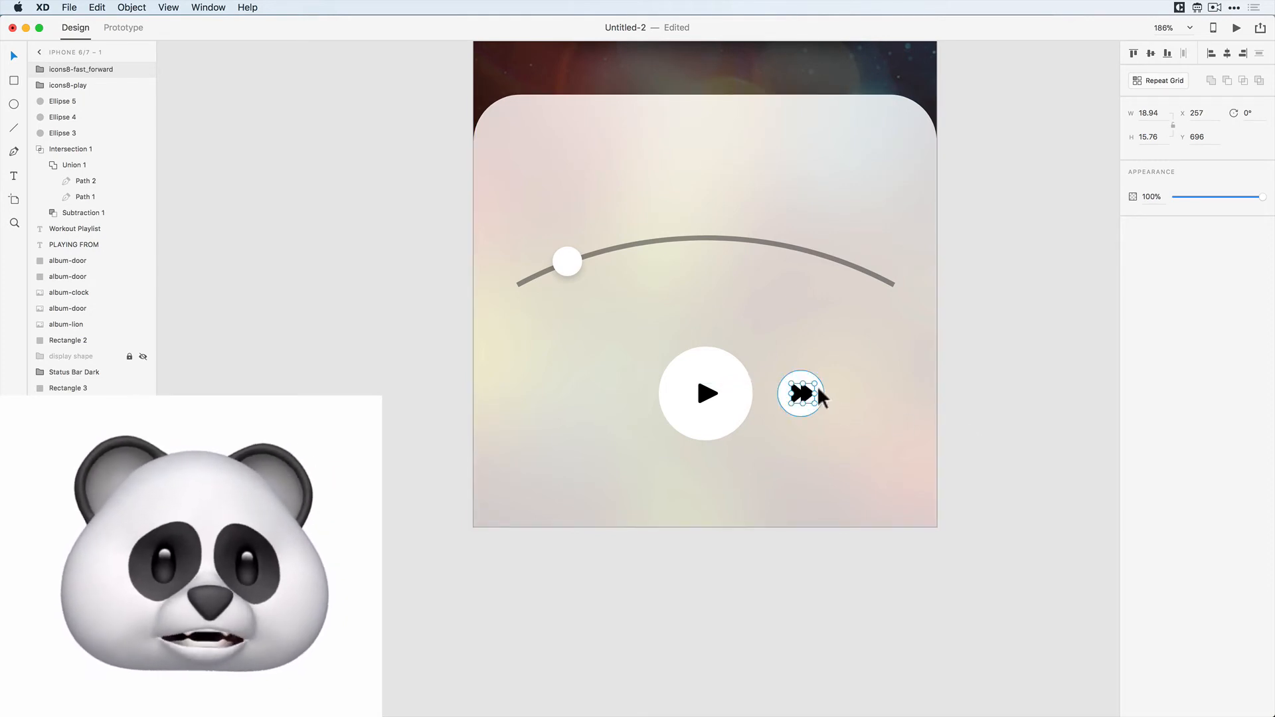
# - Shrink the fast-forward icon about its centre to 12.02 × 10 and group it with its circle
pyautogui.moveTo(819, 380); pyautogui.dragTo(814, 380)
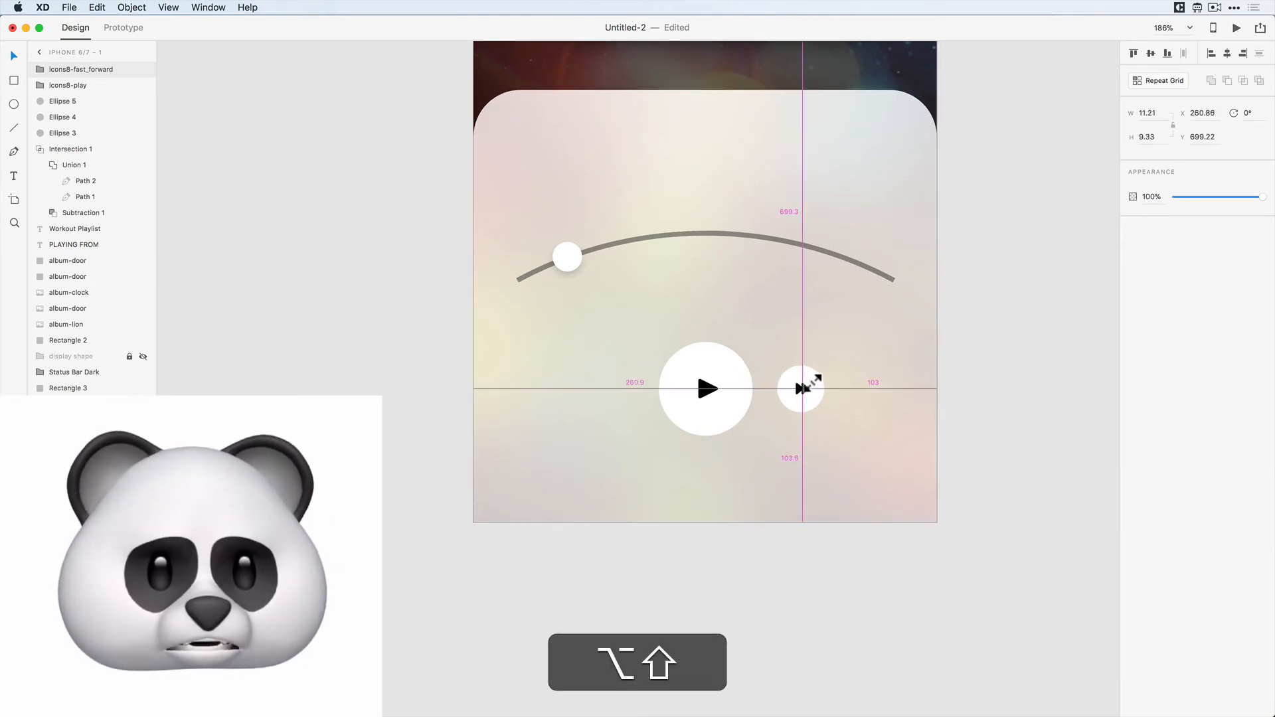
pyautogui.scroll(1, 813, 383)
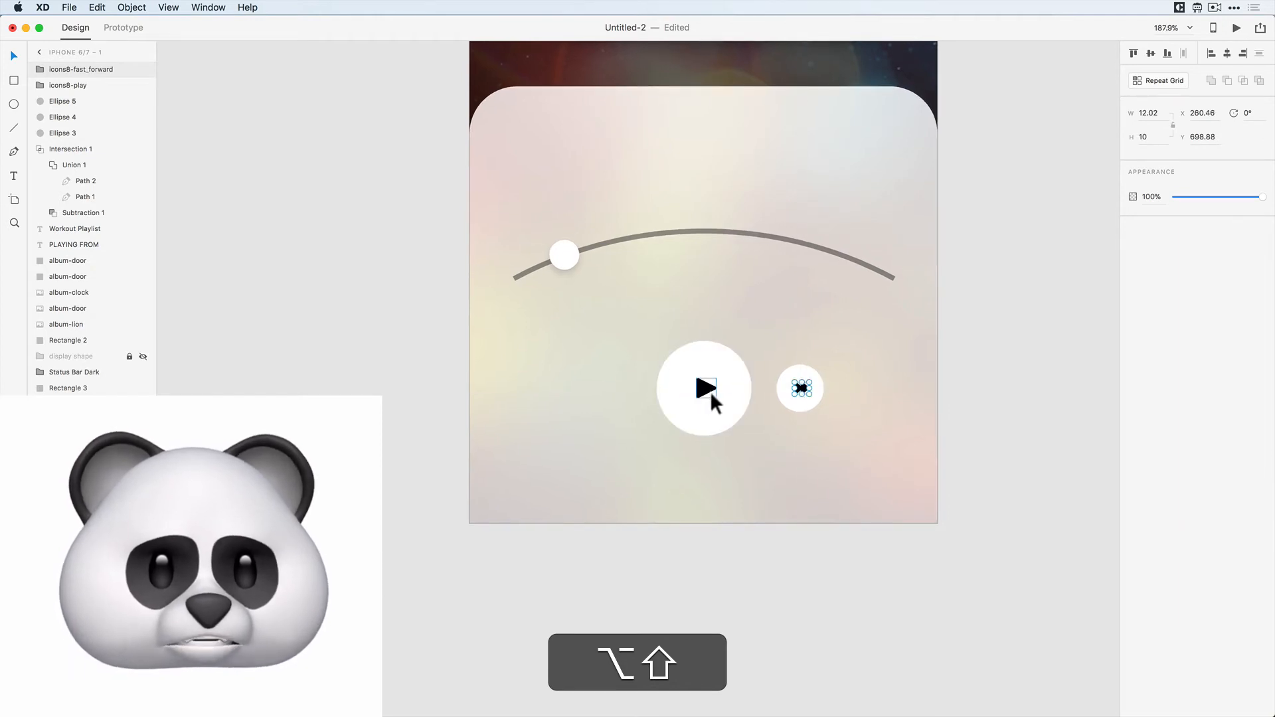
pyautogui.keyDown('shift'); pyautogui.click(793, 401); pyautogui.keyUp('shift')
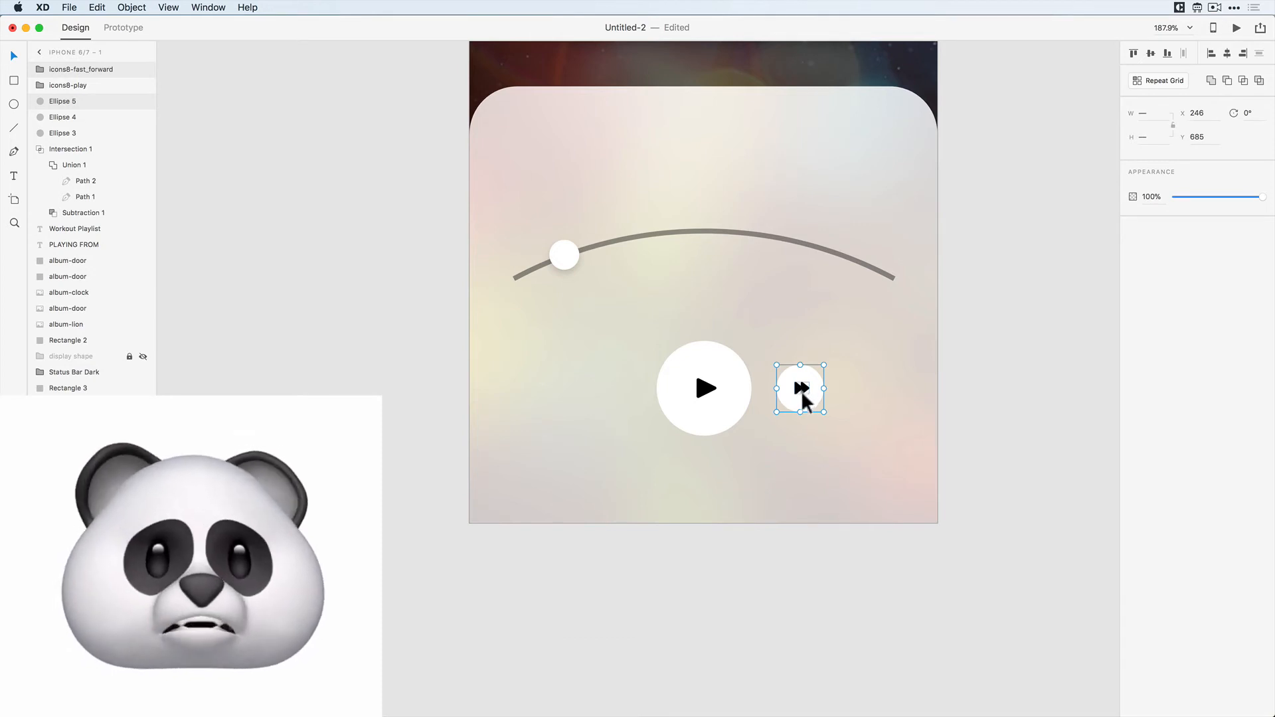
pyautogui.hotkey('ctrl', 'g')
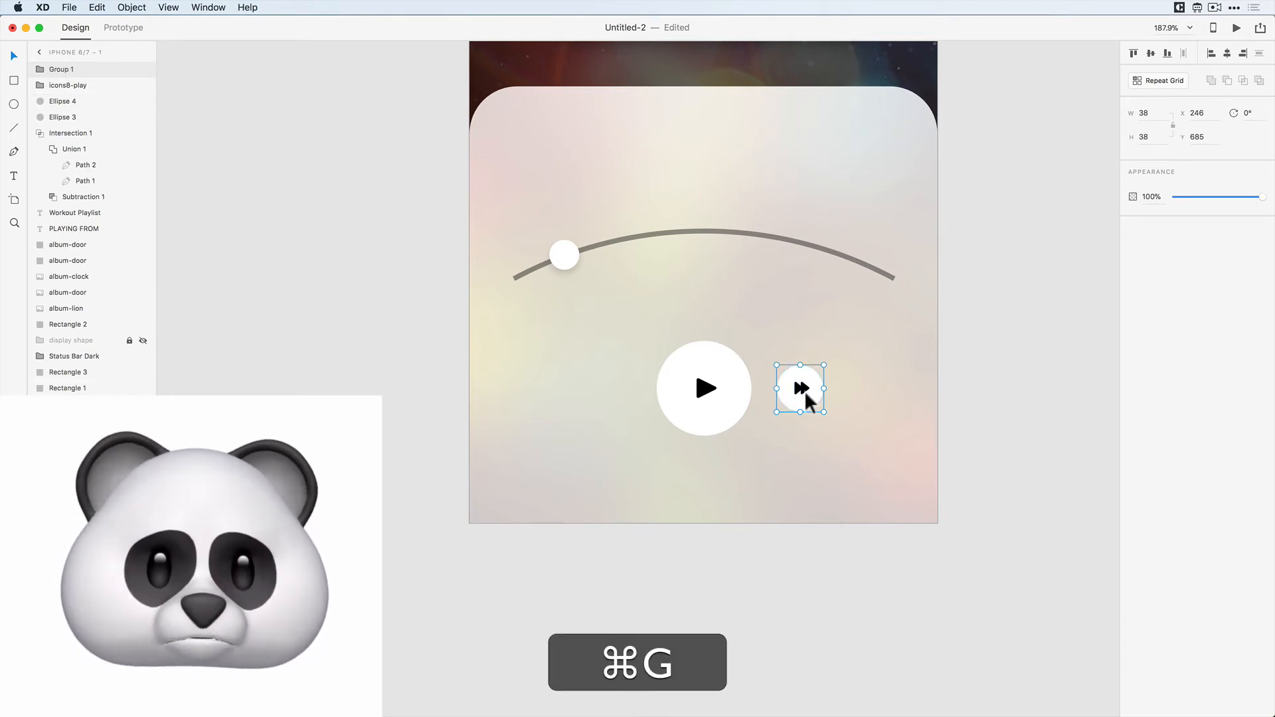
# - Duplicate the fast-forward button to the left of the play button at X 92 and rotate the copy 180° into a rewind button
pyautogui.press('alt')
pyautogui.moveTo(797, 397); pyautogui.dragTo(618, 397)
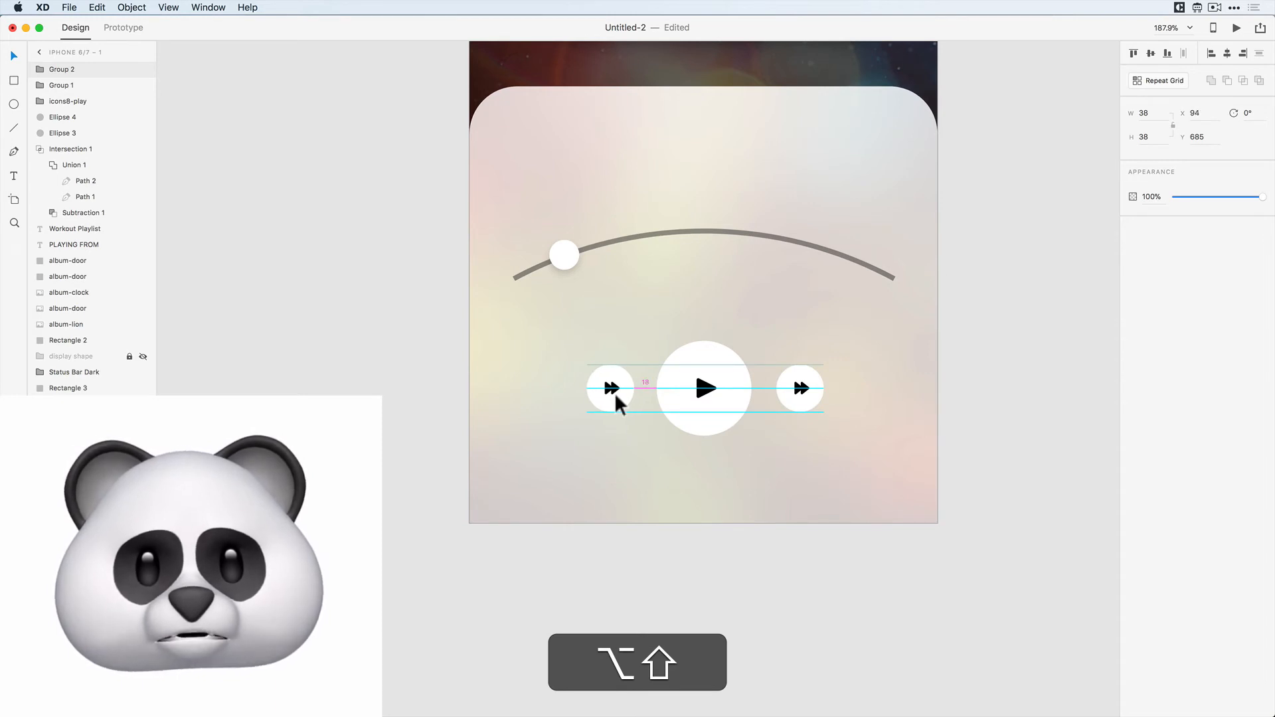
pyautogui.moveTo(611, 392); pyautogui.dragTo(546, 427)
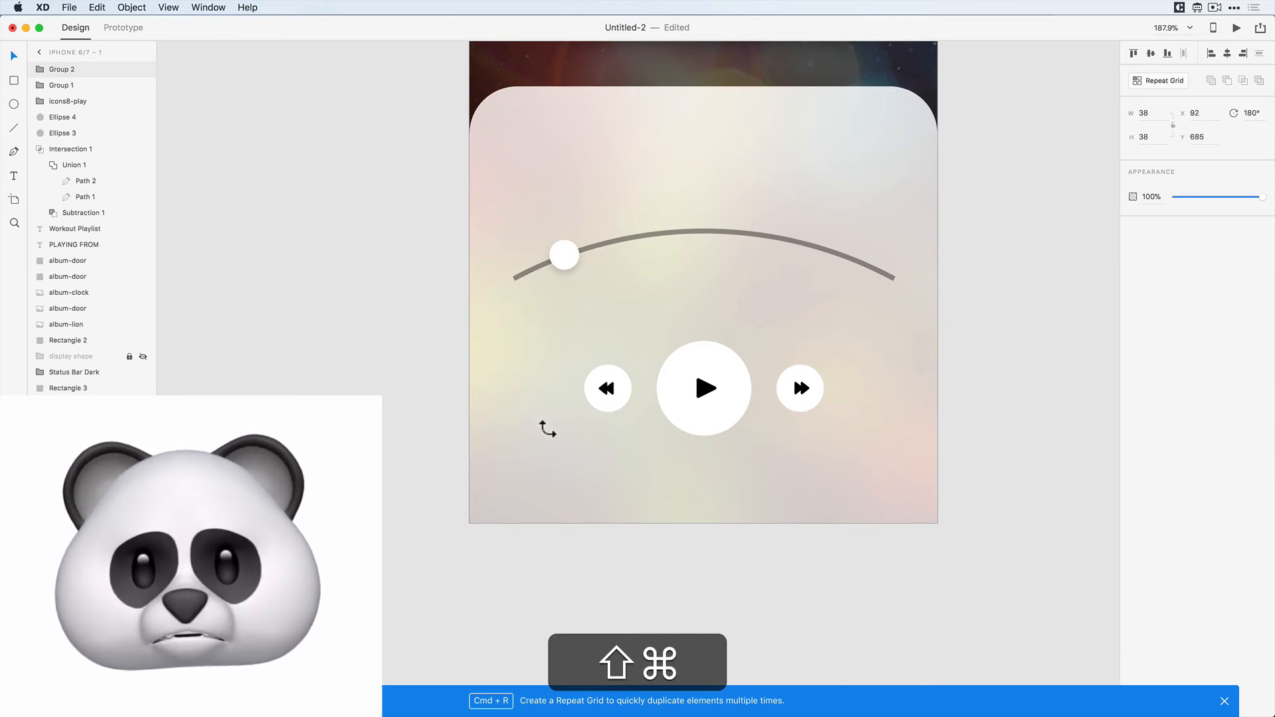
# - Ungroup the rewind button and the fast-forward button
pyautogui.press('shift+super+g')
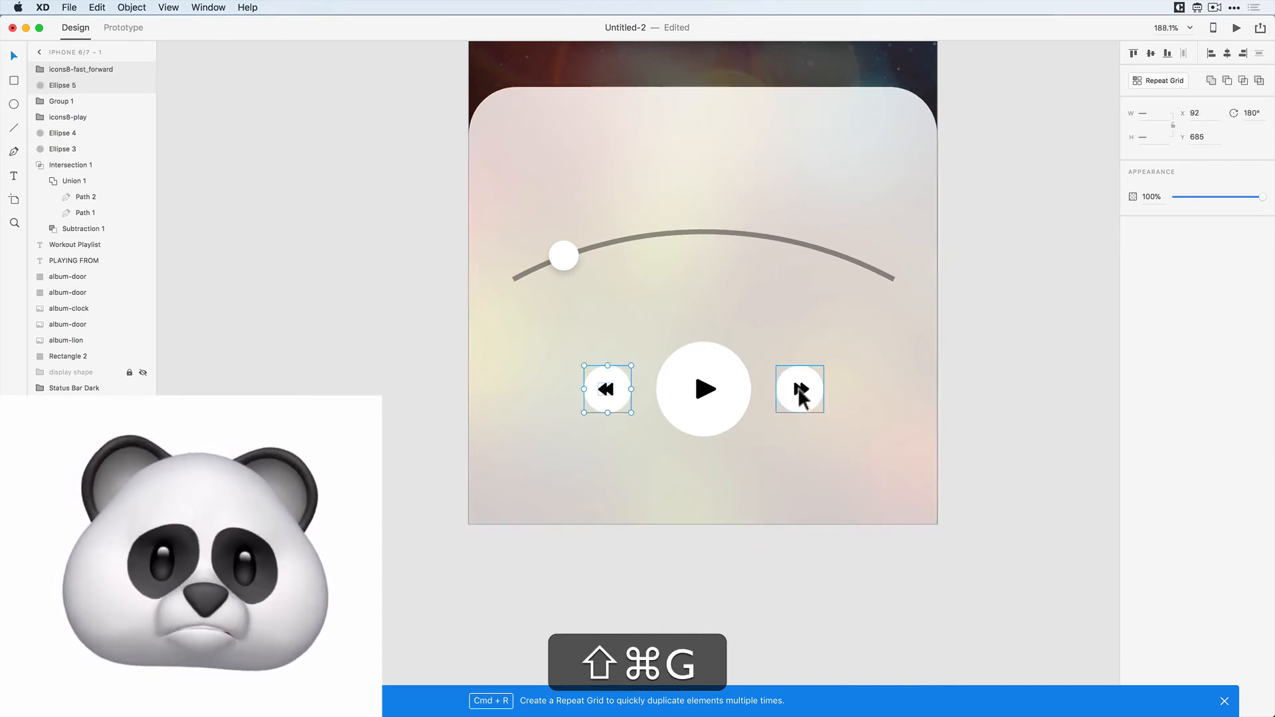
pyautogui.click(799, 390)
pyautogui.press('shift+super+g')
pyautogui.click(960, 404)
# - Move the display shape layer to the top of the artboard's stack and briefly show it to check the layout
pyautogui.scroll(1, 1045, 464)
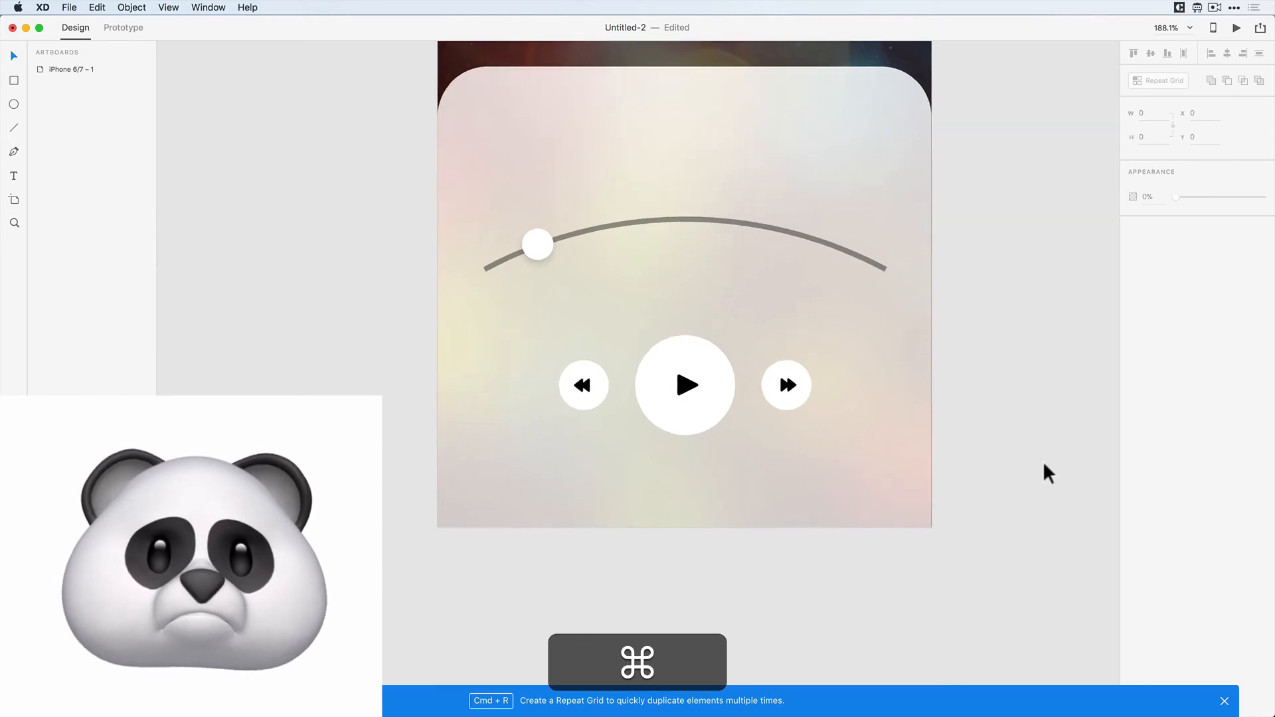
pyautogui.scroll(-3, 1045, 470)
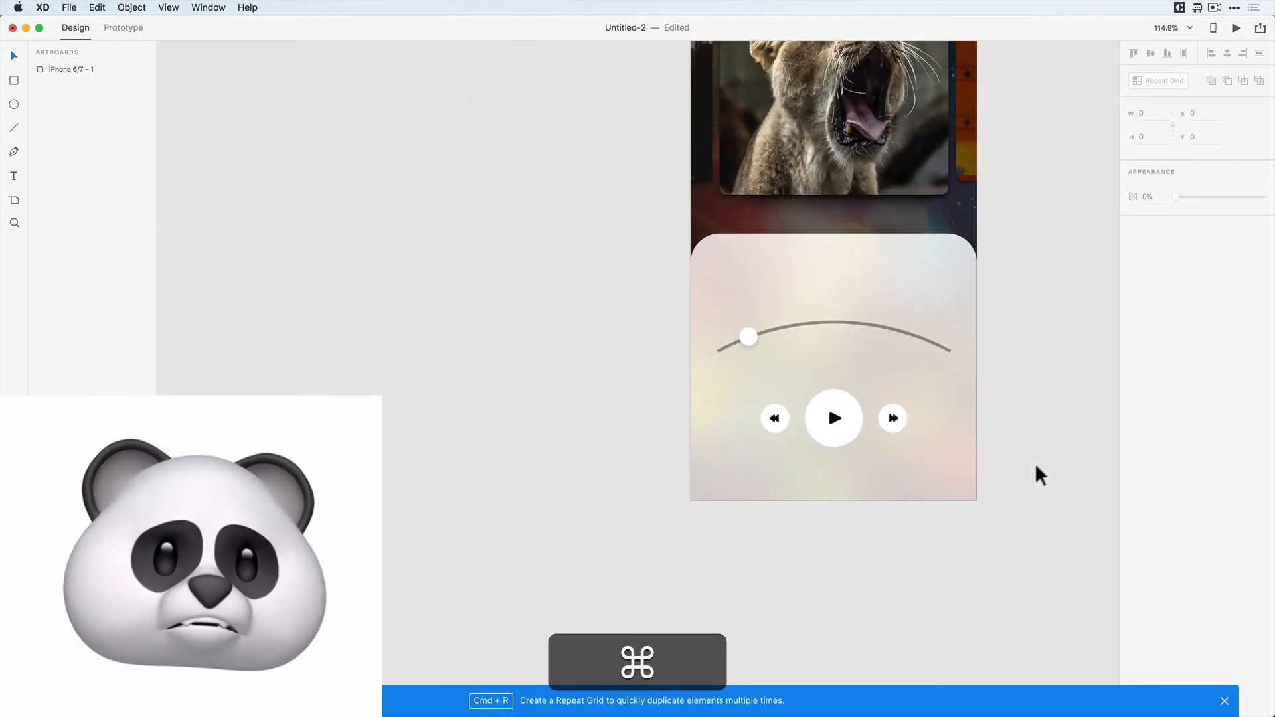
pyautogui.scroll(3, 1041, 475)
pyautogui.hscroll(2, 1040, 475)
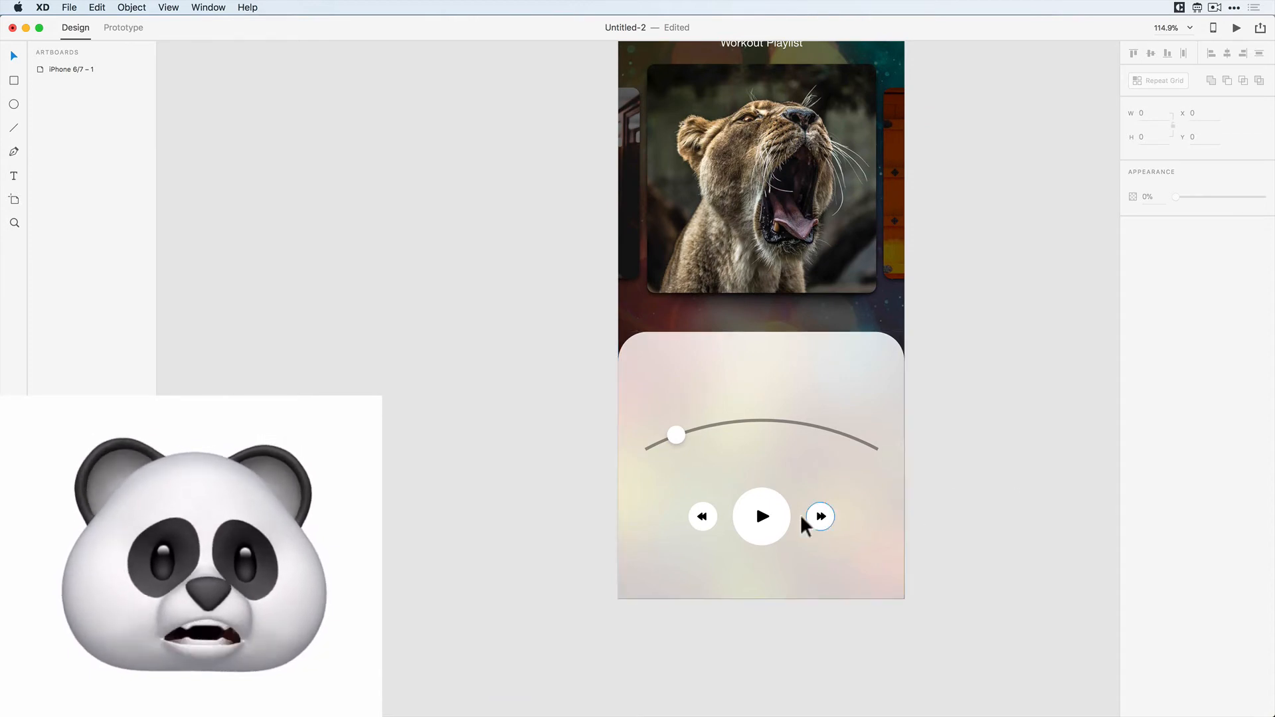
pyautogui.click(797, 560)
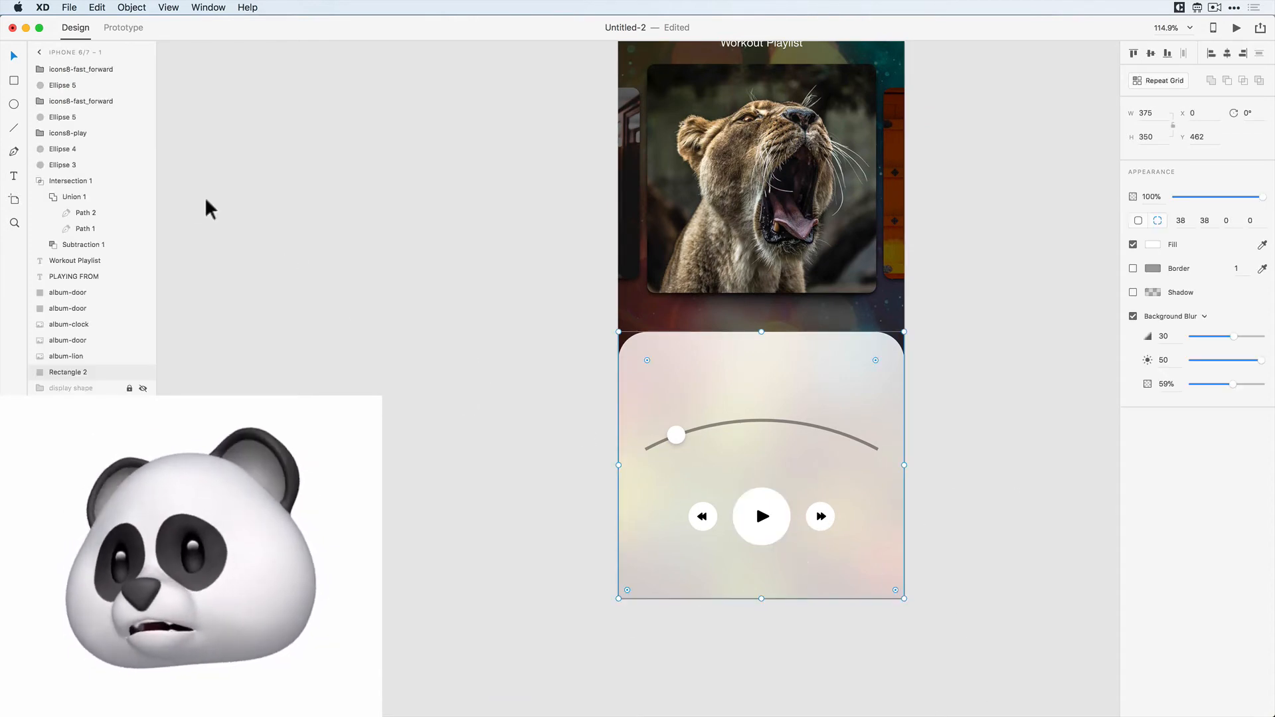
pyautogui.moveTo(80, 391); pyautogui.dragTo(85, 69)
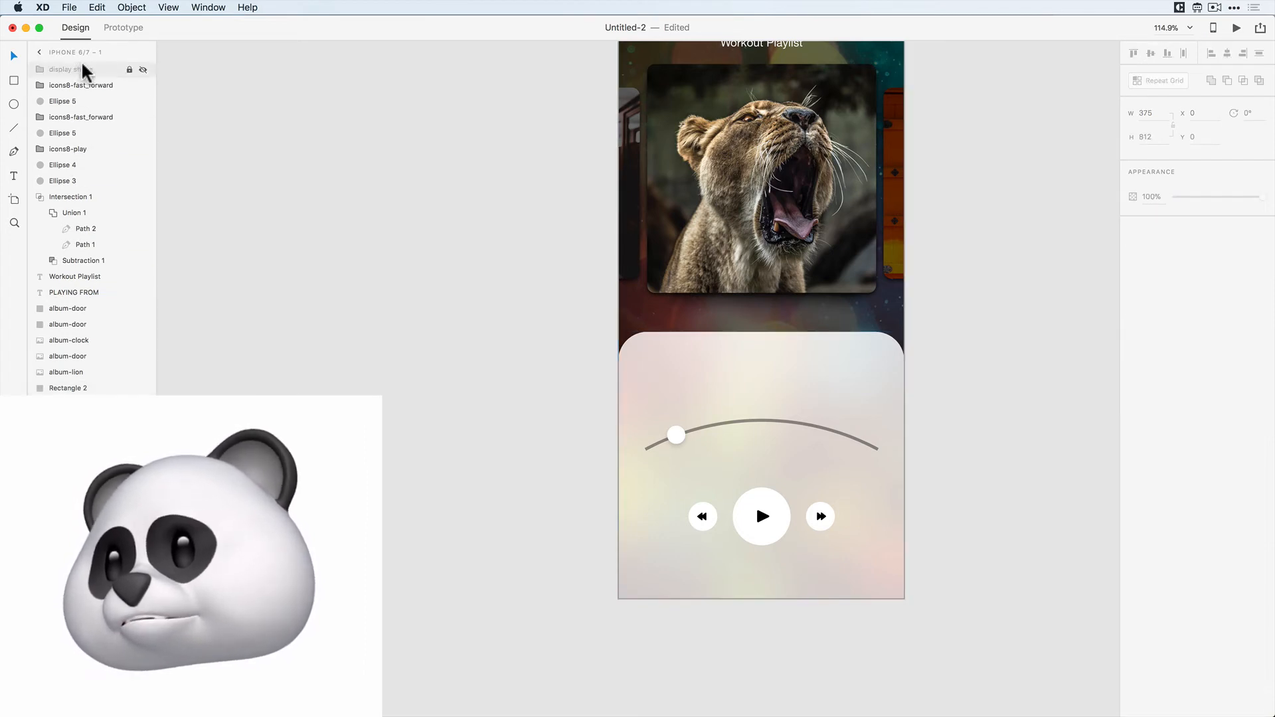
pyautogui.click(143, 69)
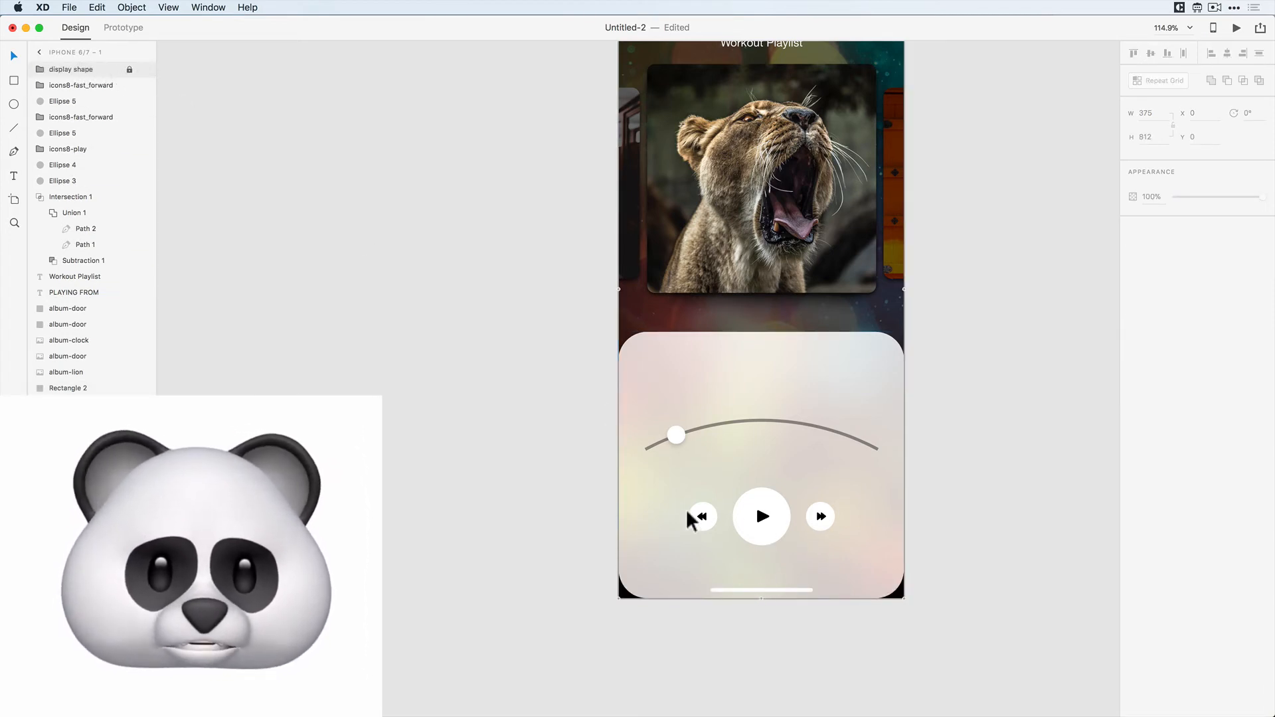
pyautogui.click(487, 510)
pyautogui.click(704, 514)
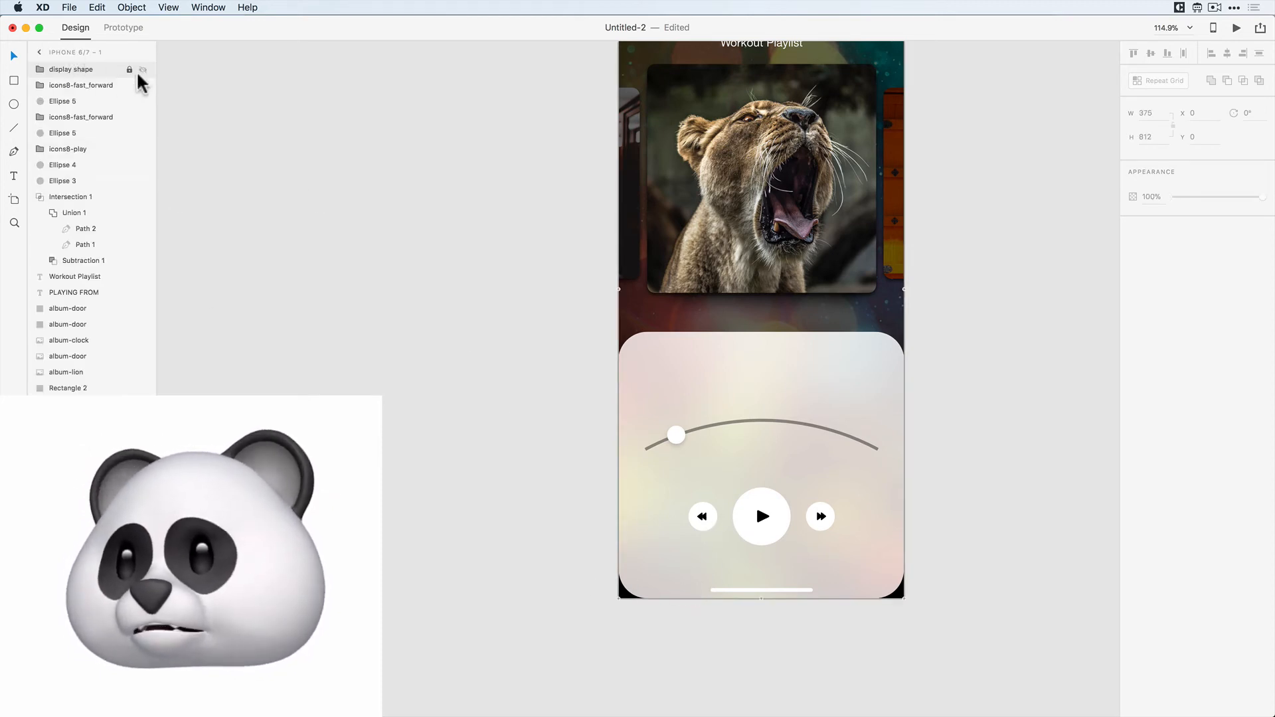
pyautogui.click(143, 69)
# - Move the three playback buttons with their icons down 30 px and check them against the display shape
pyautogui.click(704, 521)
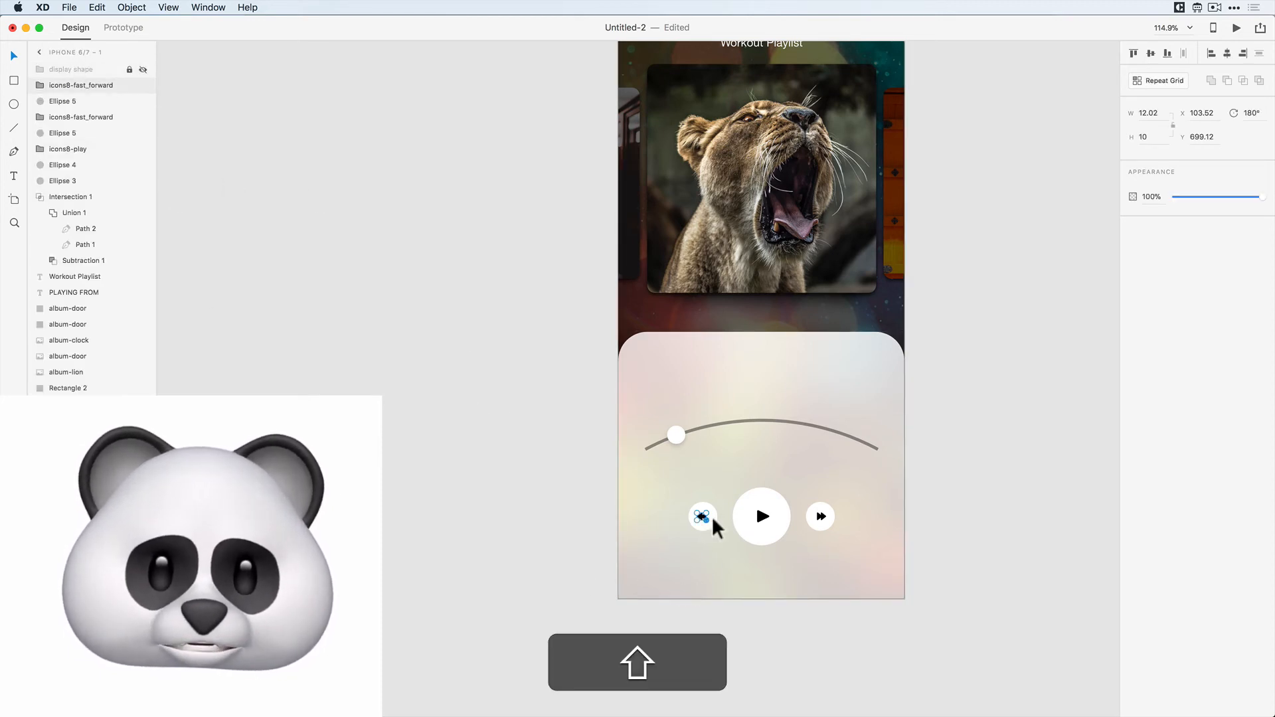
pyautogui.keyDown('shift'); pyautogui.click(711, 527); pyautogui.keyUp('shift')
pyautogui.keyDown('shift'); pyautogui.click(764, 519); pyautogui.keyUp('shift')
pyautogui.keyDown('shift'); pyautogui.click(781, 521); pyautogui.keyUp('shift')
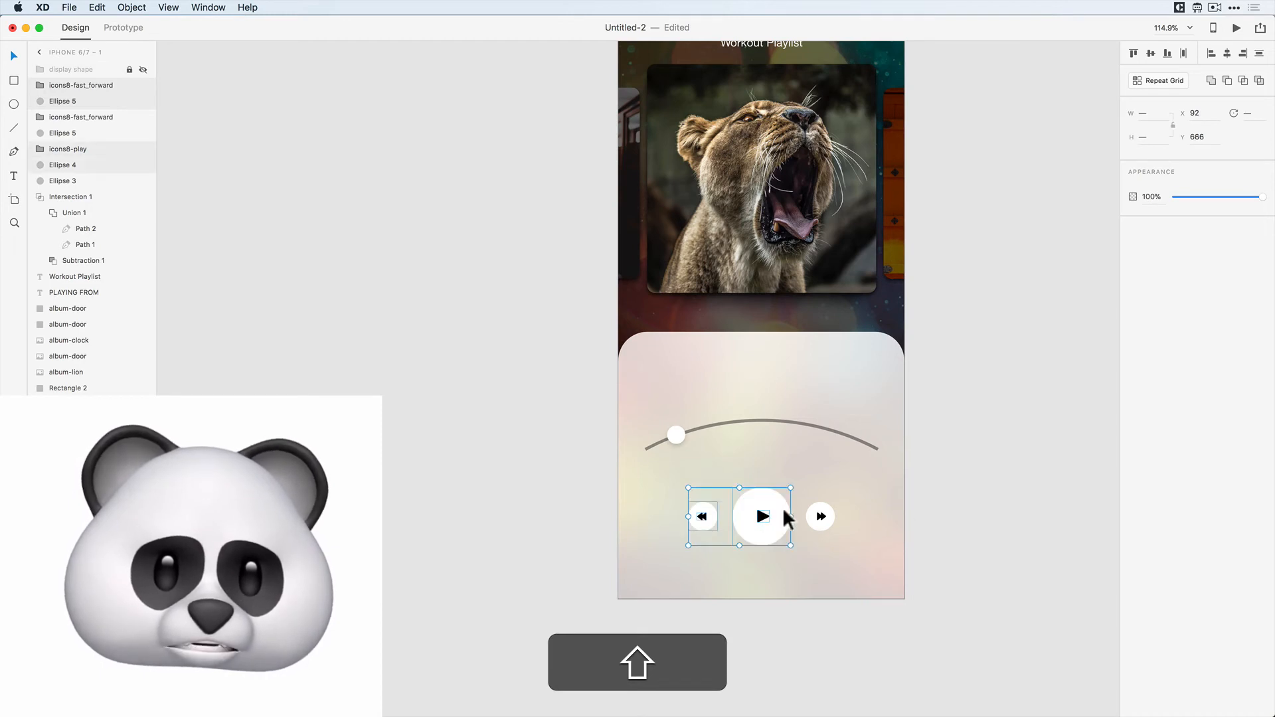
pyautogui.keyDown('shift'); pyautogui.click(821, 525); pyautogui.keyUp('shift')
pyautogui.keyDown('shift'); pyautogui.click(820, 523); pyautogui.keyUp('shift')
pyautogui.press('alt')
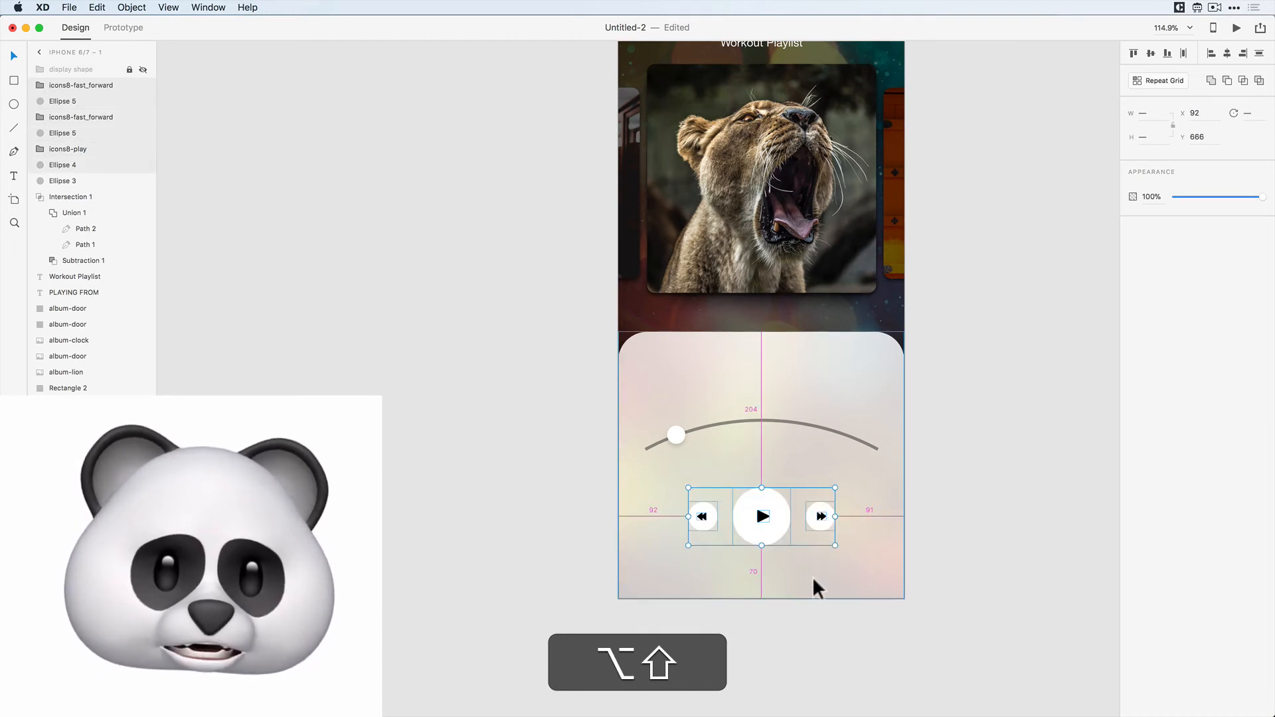
pyautogui.hotkey('shift', 'Down')
pyautogui.hotkey('shift', 'Down')
pyautogui.hotkey('shift', 'Down')
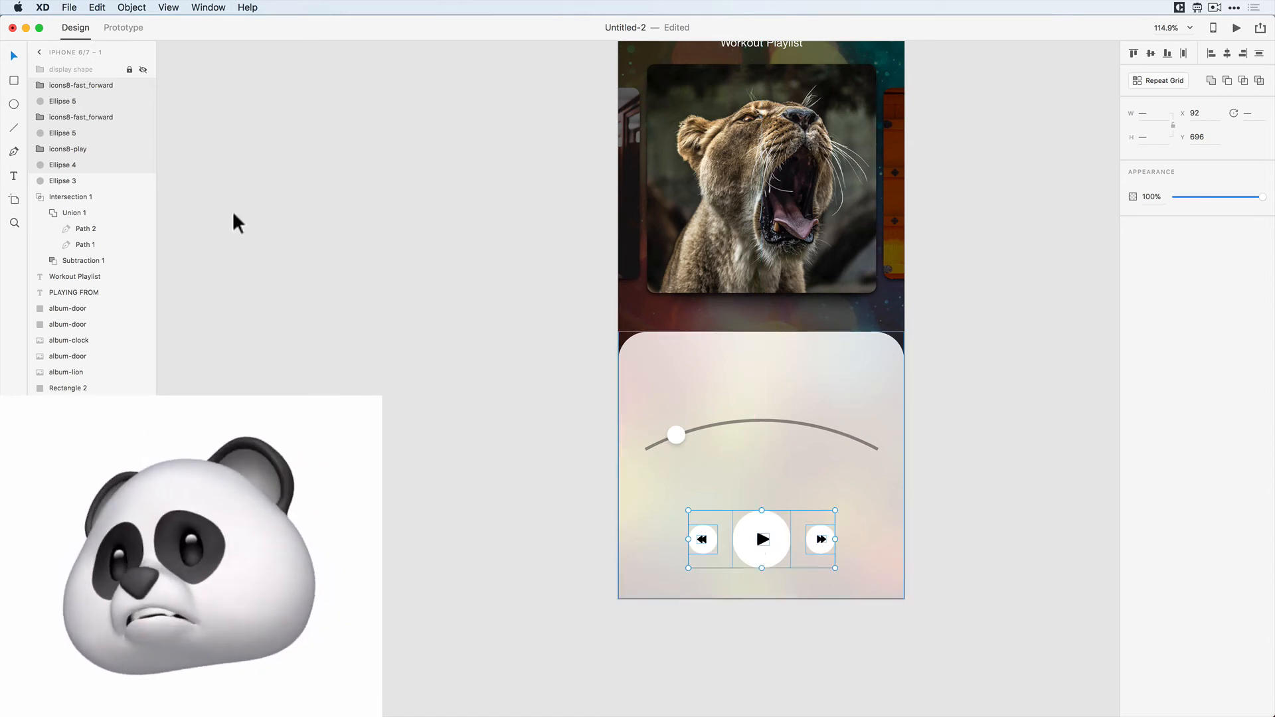
pyautogui.click(143, 66)
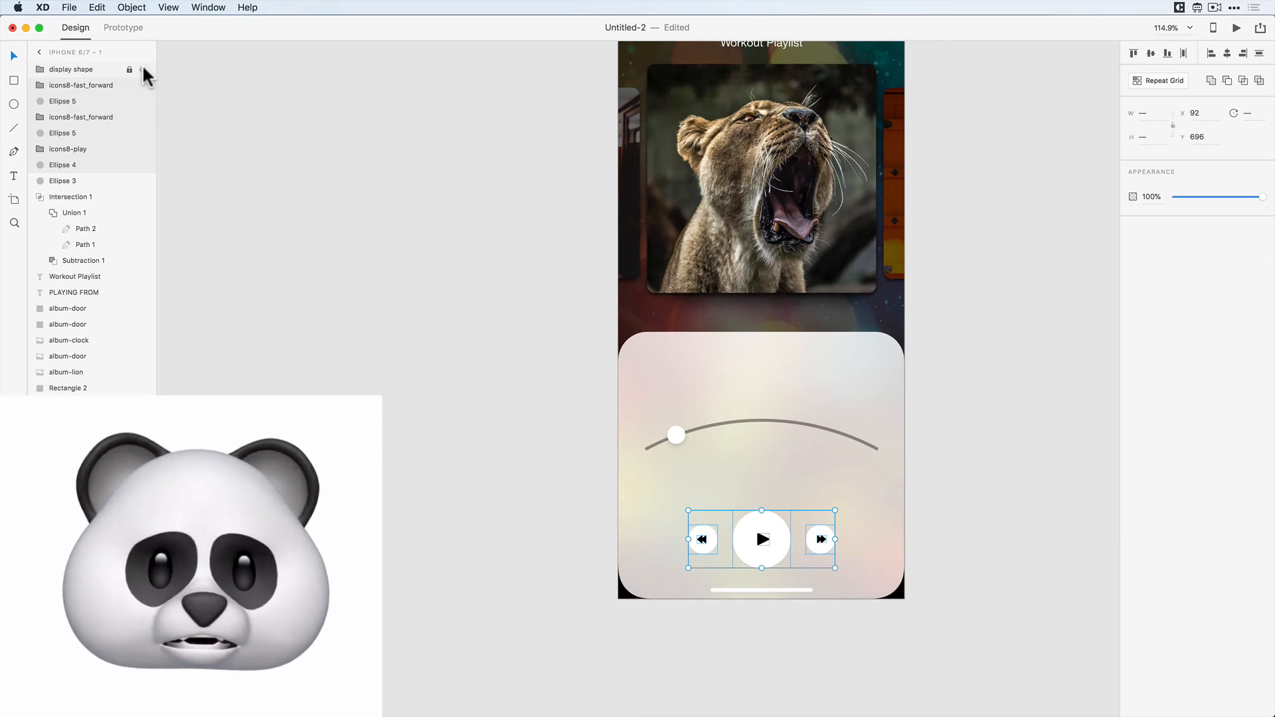
pyautogui.click(142, 68)
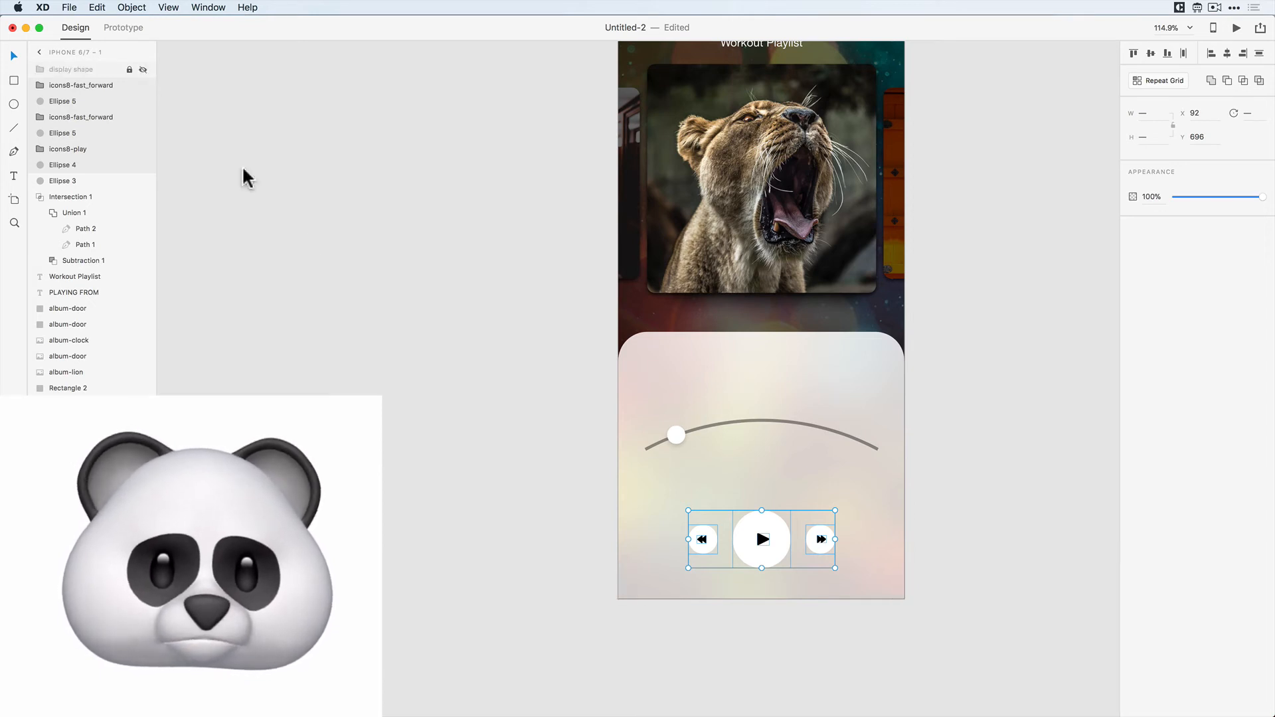
# - Move the progress arc and its round handle together down 70 px, closer to the playback buttons
pyautogui.click(487, 409)
pyautogui.click(676, 435)
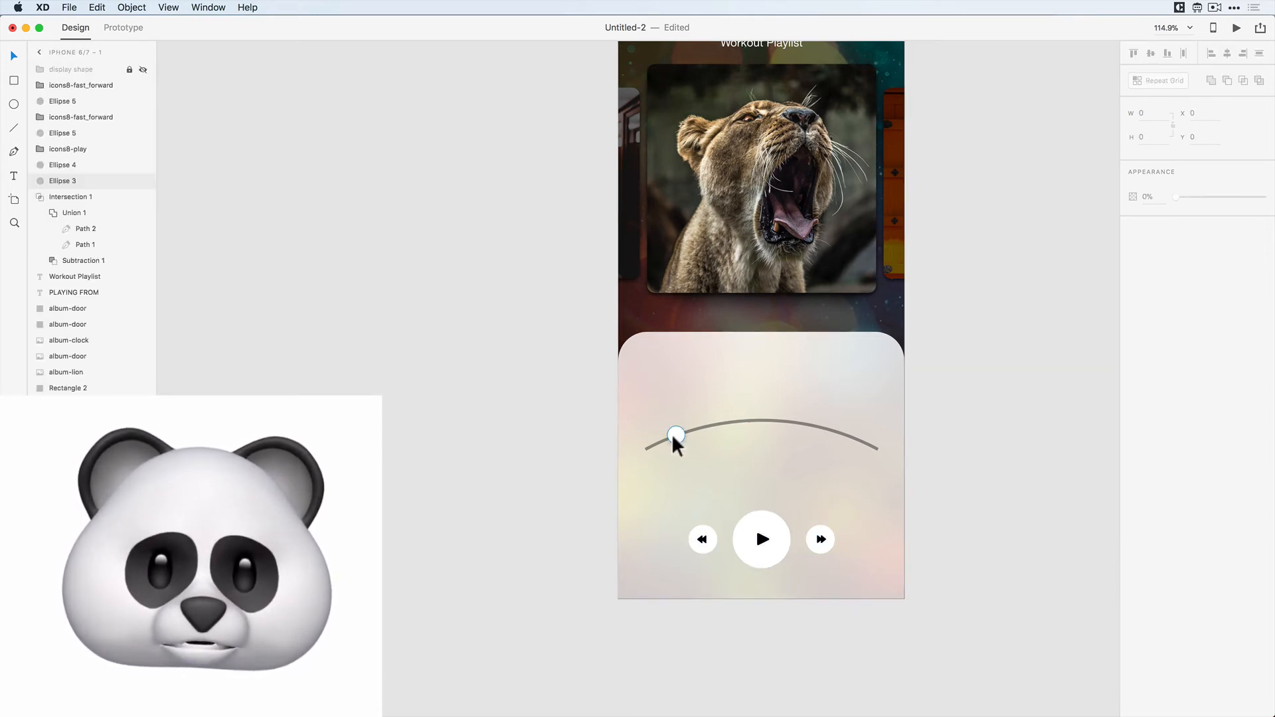
pyautogui.keyDown('shift'); pyautogui.click(706, 437); pyautogui.keyUp('shift')
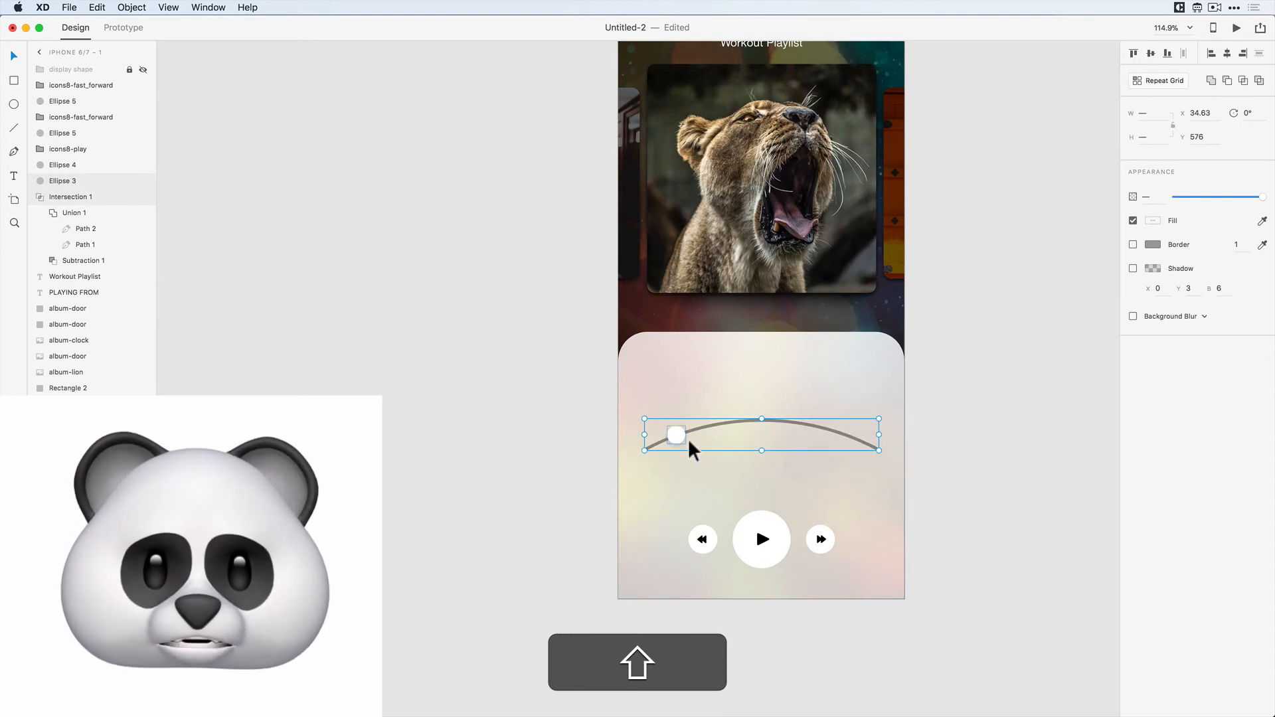
pyautogui.press('alt')
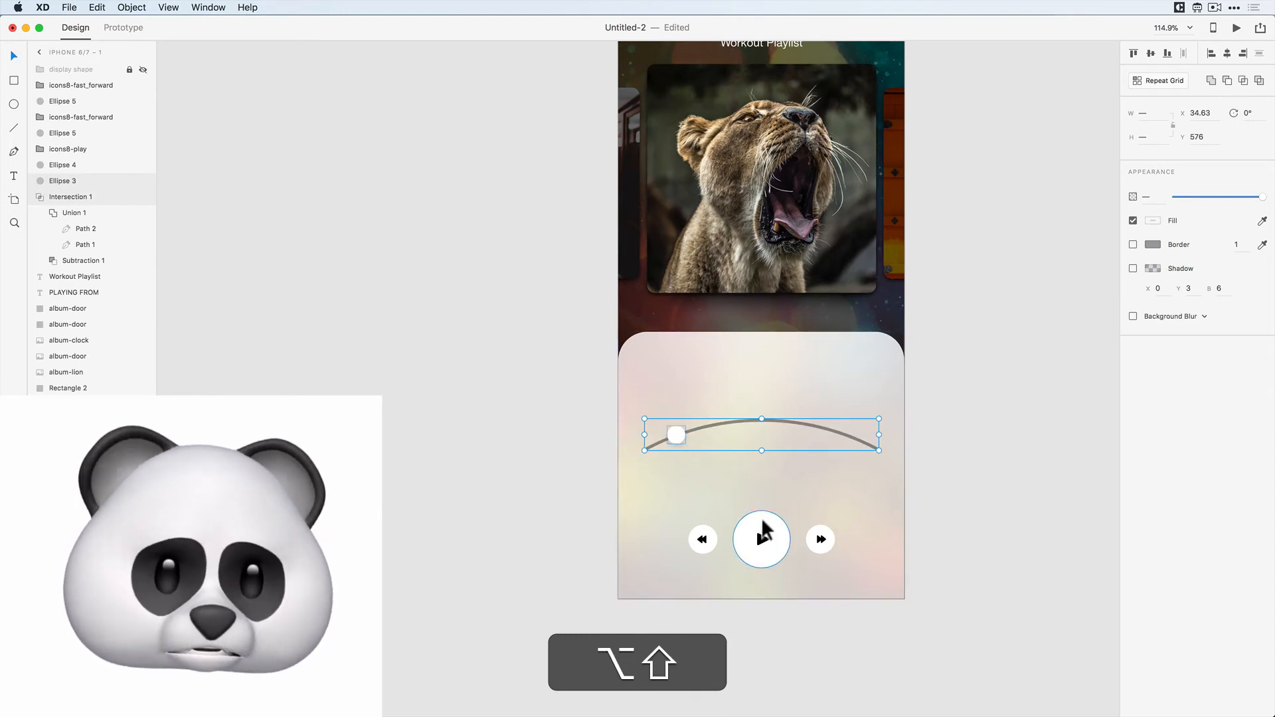
pyautogui.hotkey('shift', 'Down')
pyautogui.hotkey('shift', 'Down')
pyautogui.hotkey('shift', 'Down')
pyautogui.hotkey('shift', 'Down')
pyautogui.hotkey('shift', 'Down')
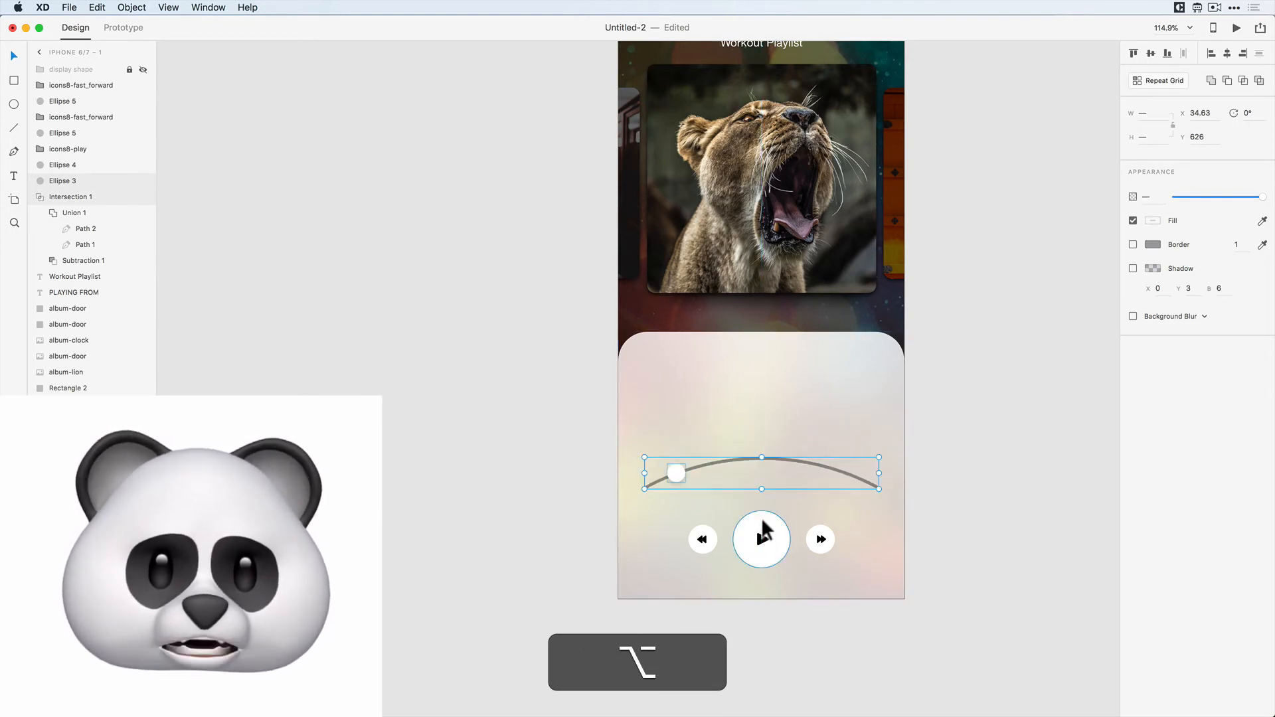
pyautogui.hotkey('shift', 'Down')
pyautogui.hotkey('shift', 'Down')
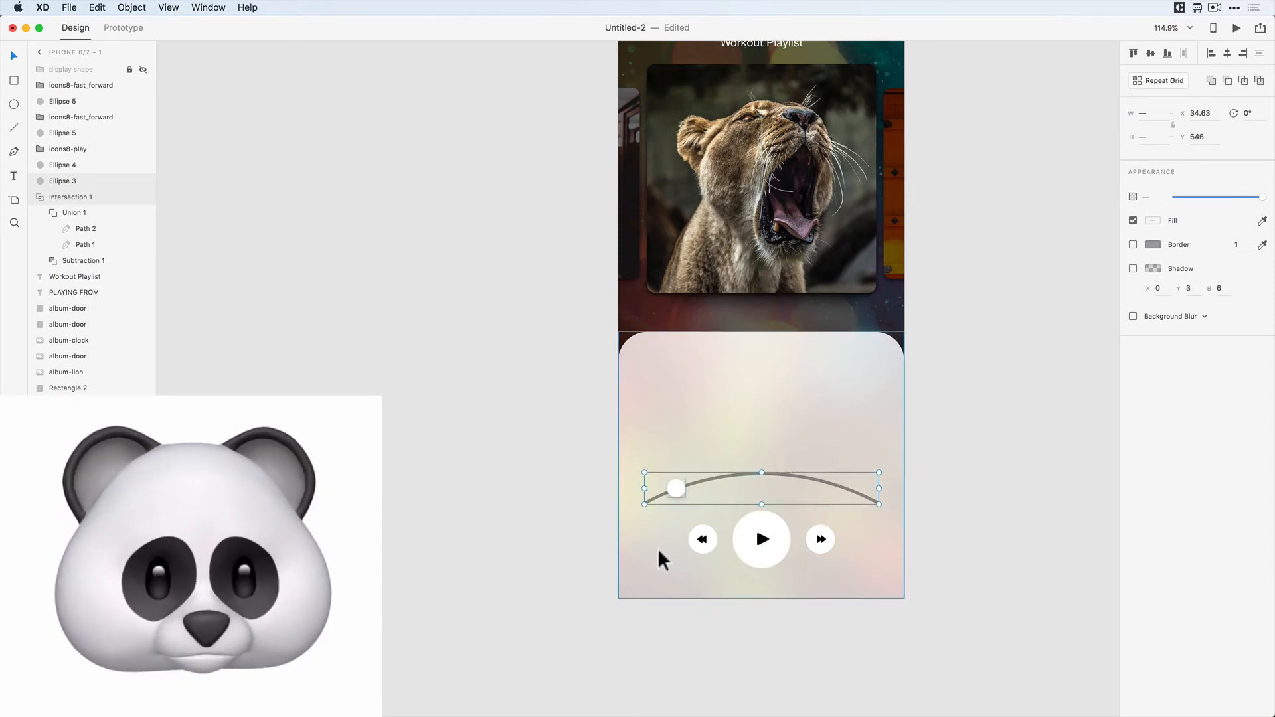
pyautogui.click(940, 507)
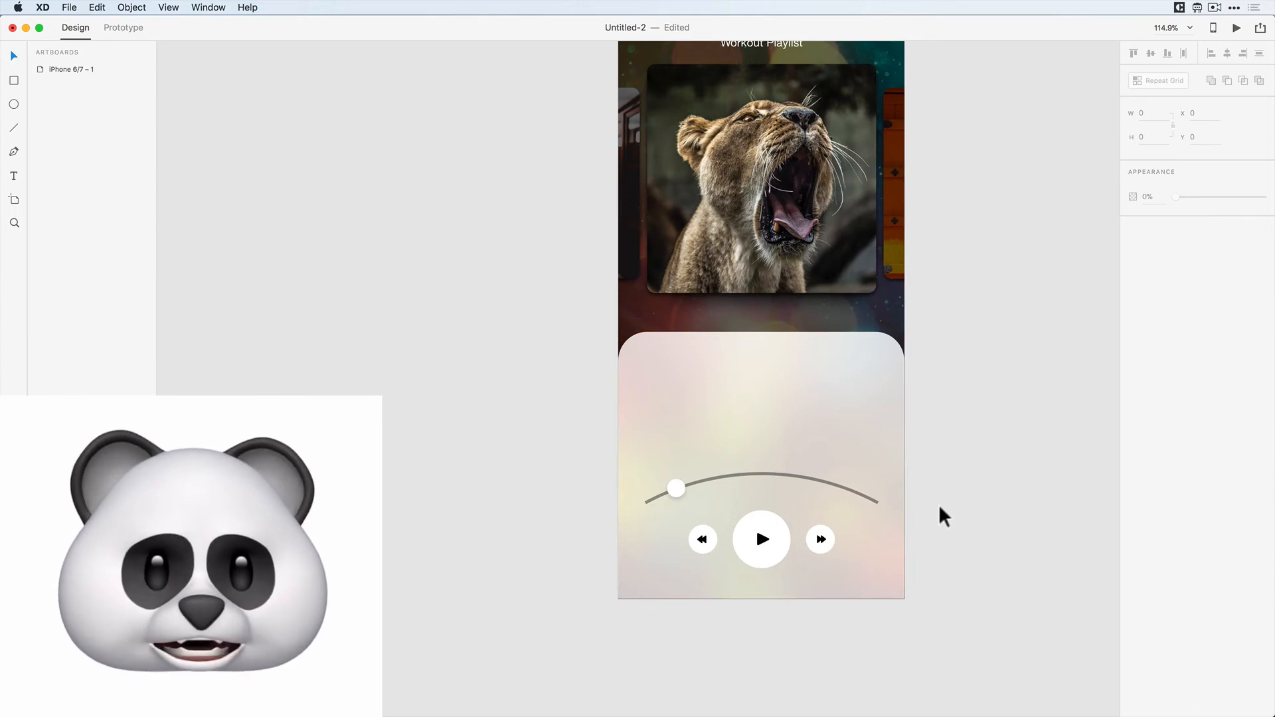
# - Copy the circles of the rewind, play and fast-forward buttons and paste the copies in place on top
pyautogui.click(820, 540)
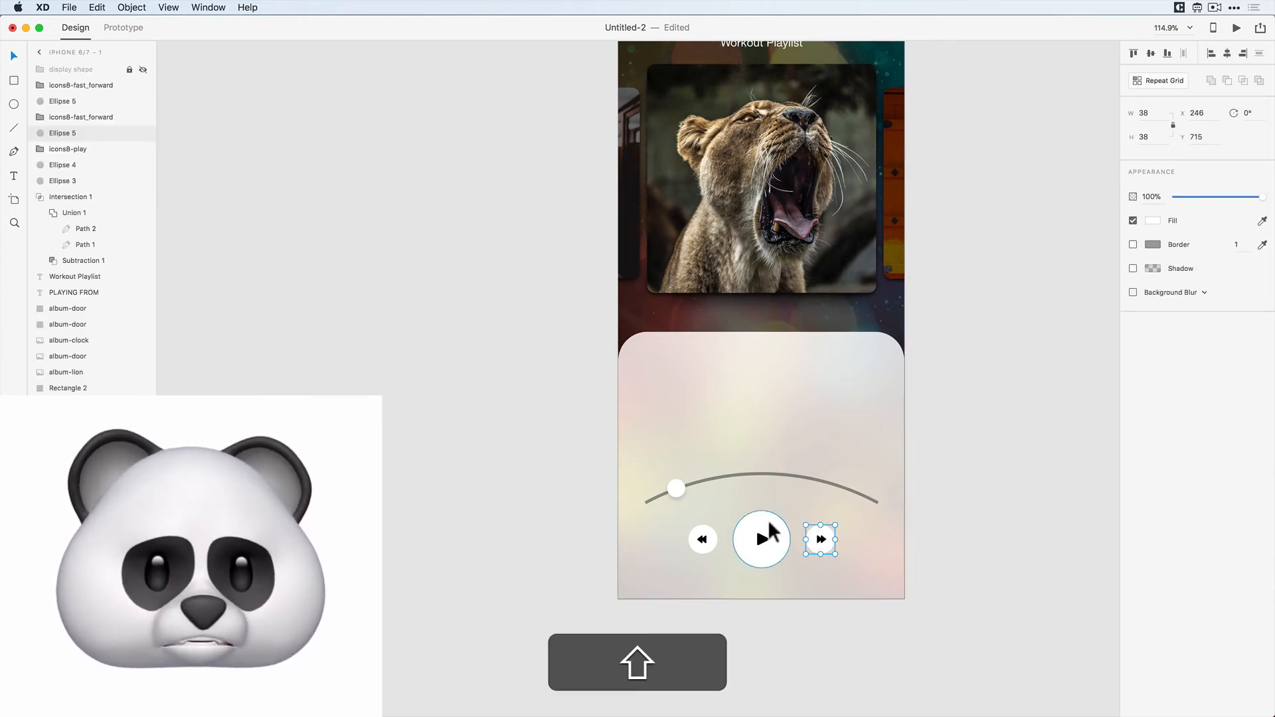
pyautogui.keyDown('shift'); pyautogui.click(741, 535); pyautogui.keyUp('shift')
pyautogui.keyDown('shift'); pyautogui.click(699, 535); pyautogui.keyUp('shift')
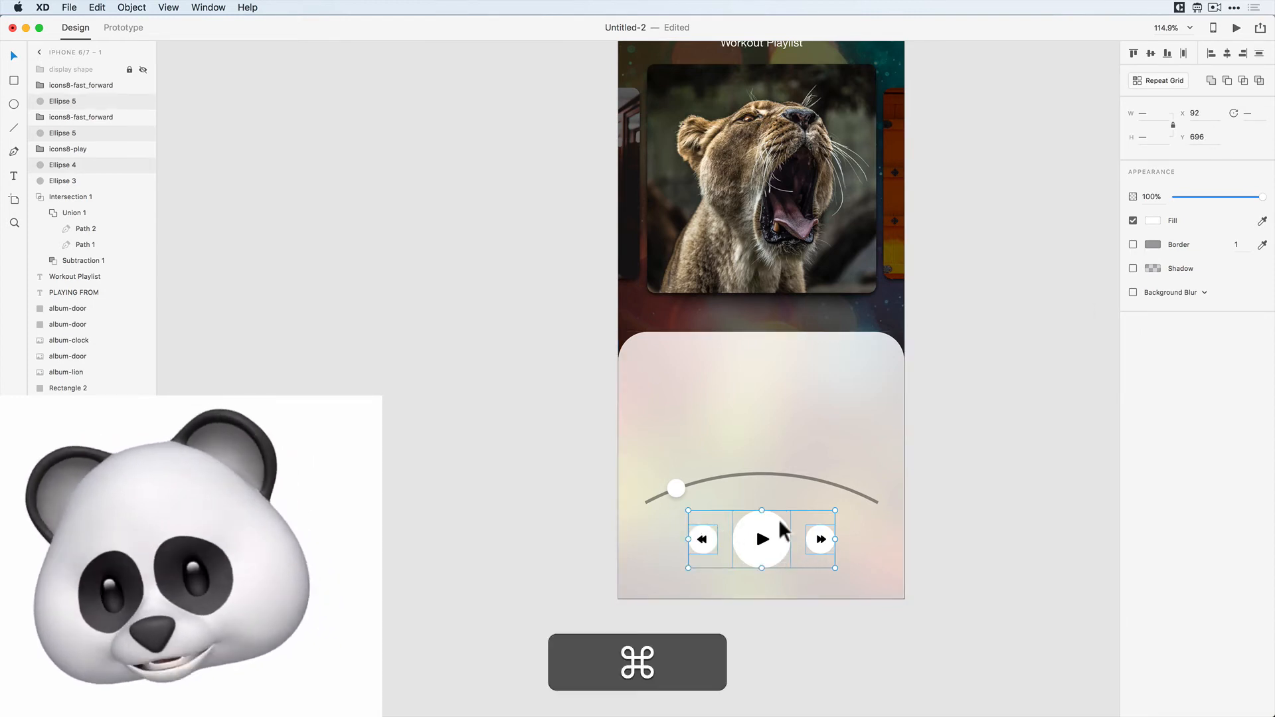
pyautogui.press('super+v')
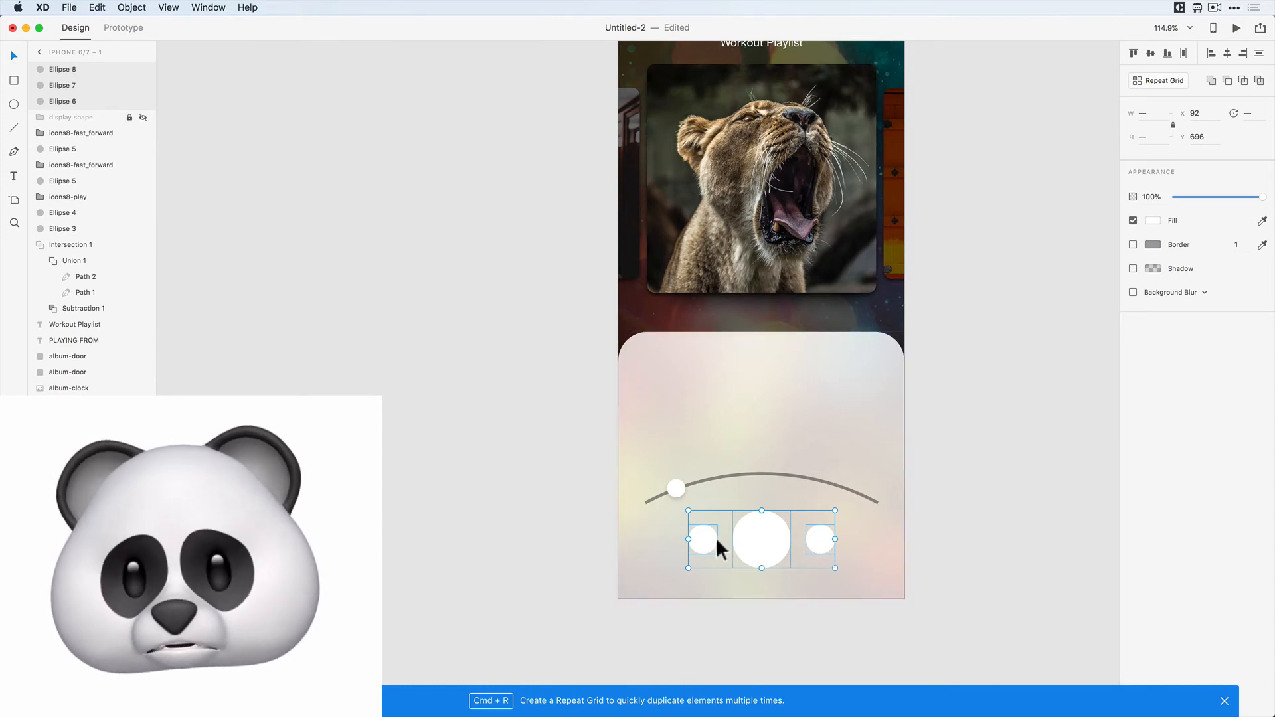
# - Subtract the copied circles from the blurred background panel and shift the result up and left to check the cut-outs
pyautogui.keyDown('shift'); pyautogui.click(723, 379); pyautogui.keyUp('shift')
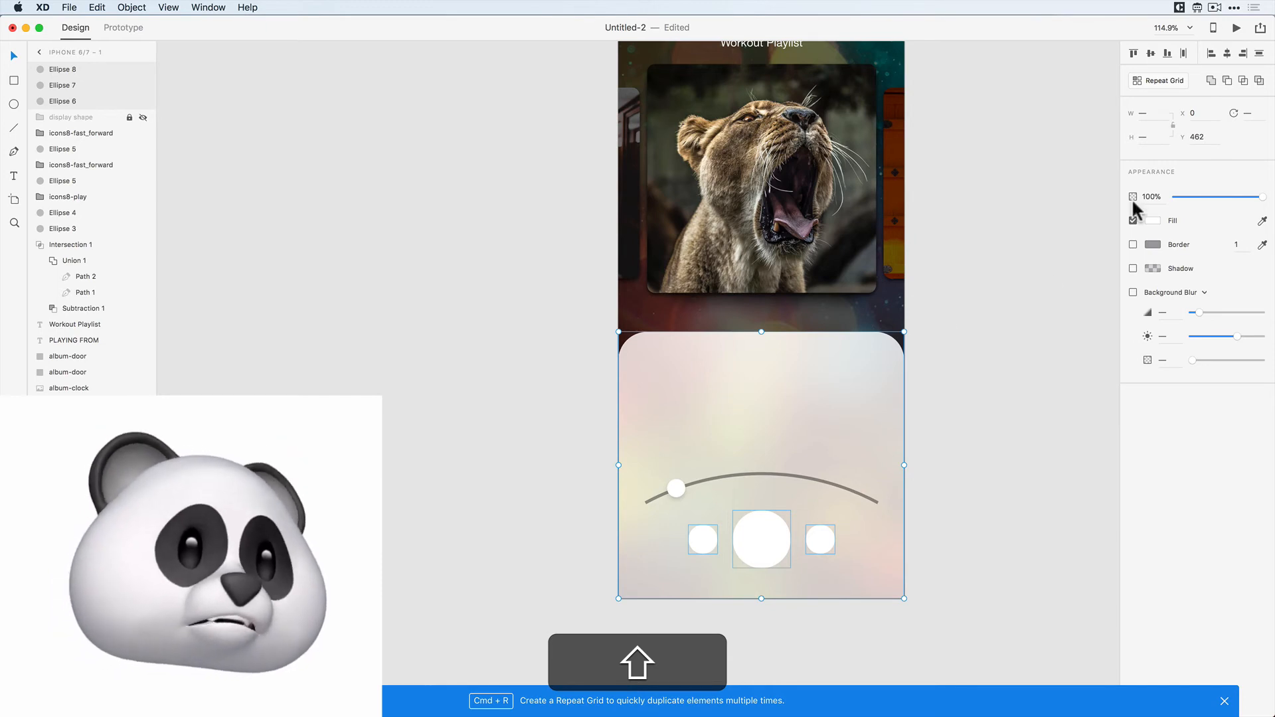
pyautogui.click(1224, 74)
pyautogui.moveTo(850, 377); pyautogui.dragTo(815, 340)
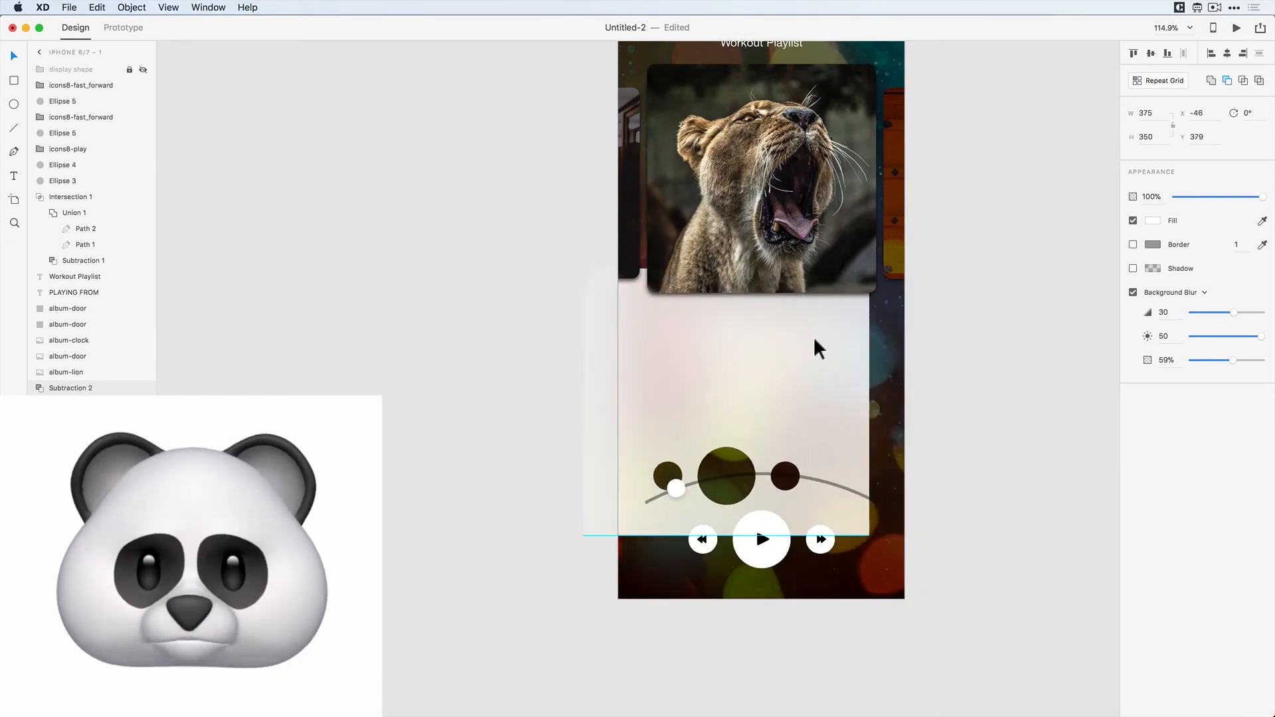
# - Undo the blurred panel's trial move and subtract the play, fast-forward and rewind icons from their white circles
pyautogui.press('super+z')
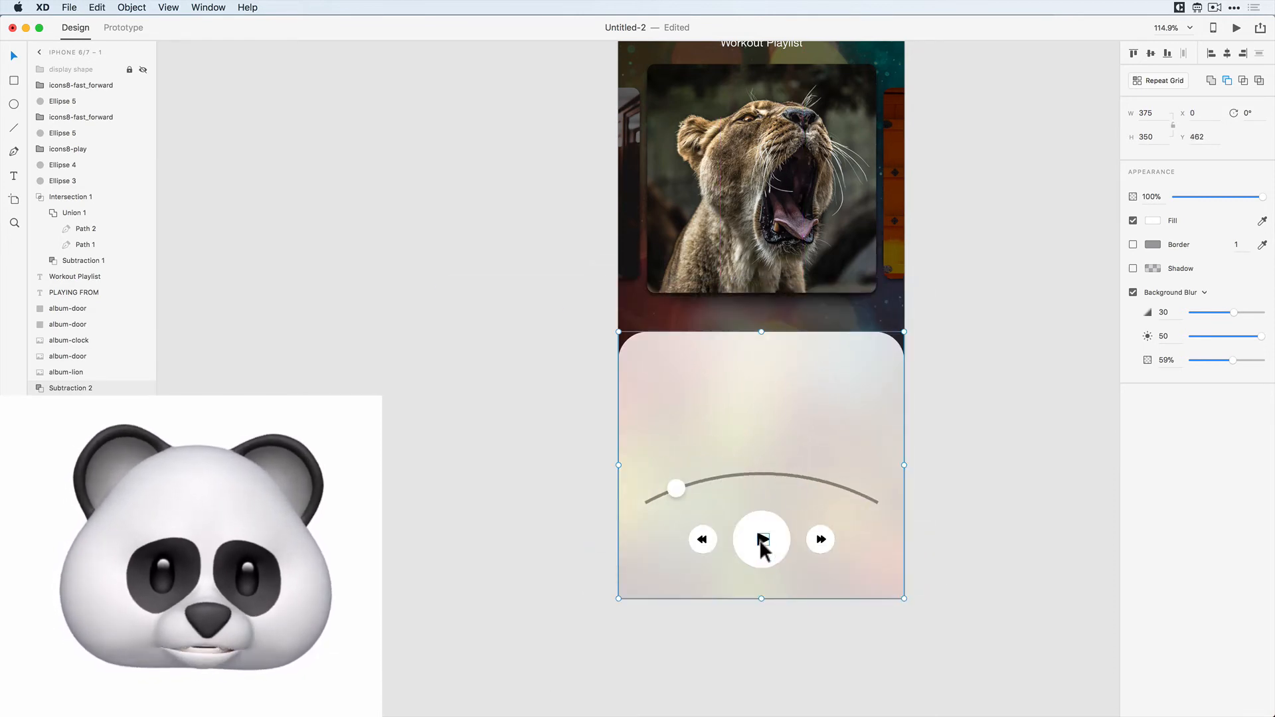
pyautogui.click(760, 538)
pyautogui.keyDown('shift'); pyautogui.click(776, 540); pyautogui.keyUp('shift')
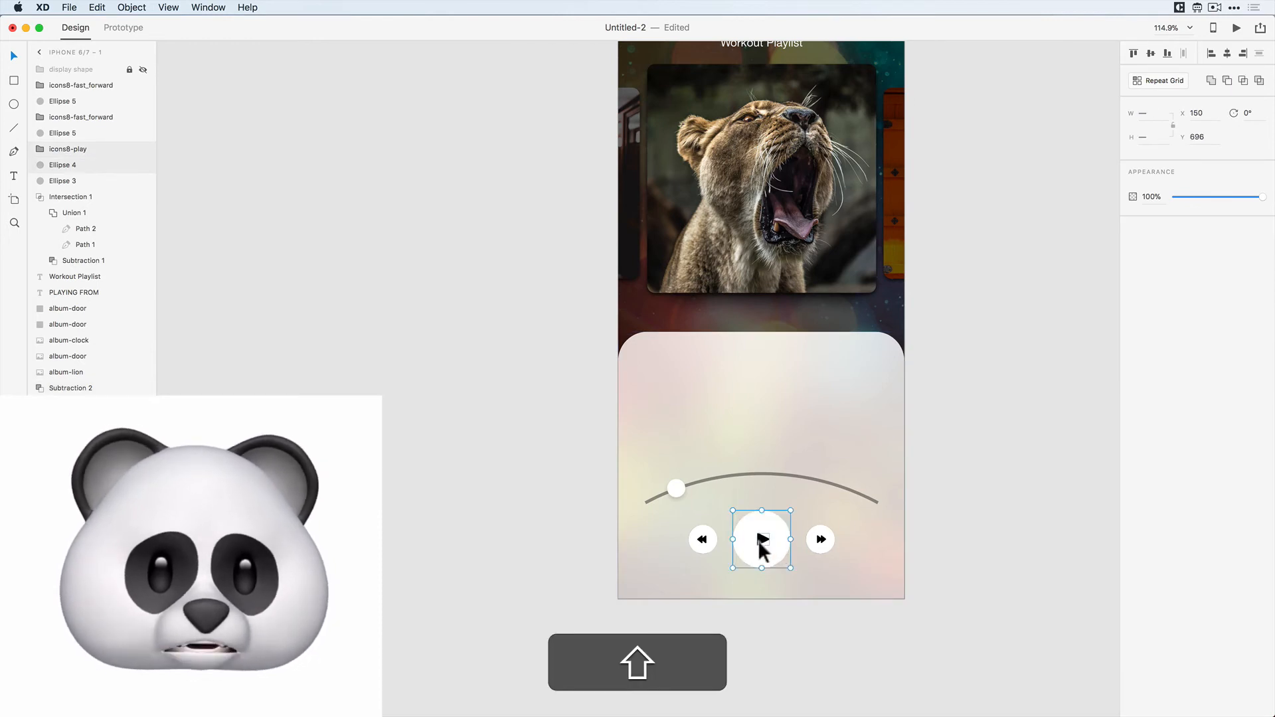
pyautogui.click(1226, 82)
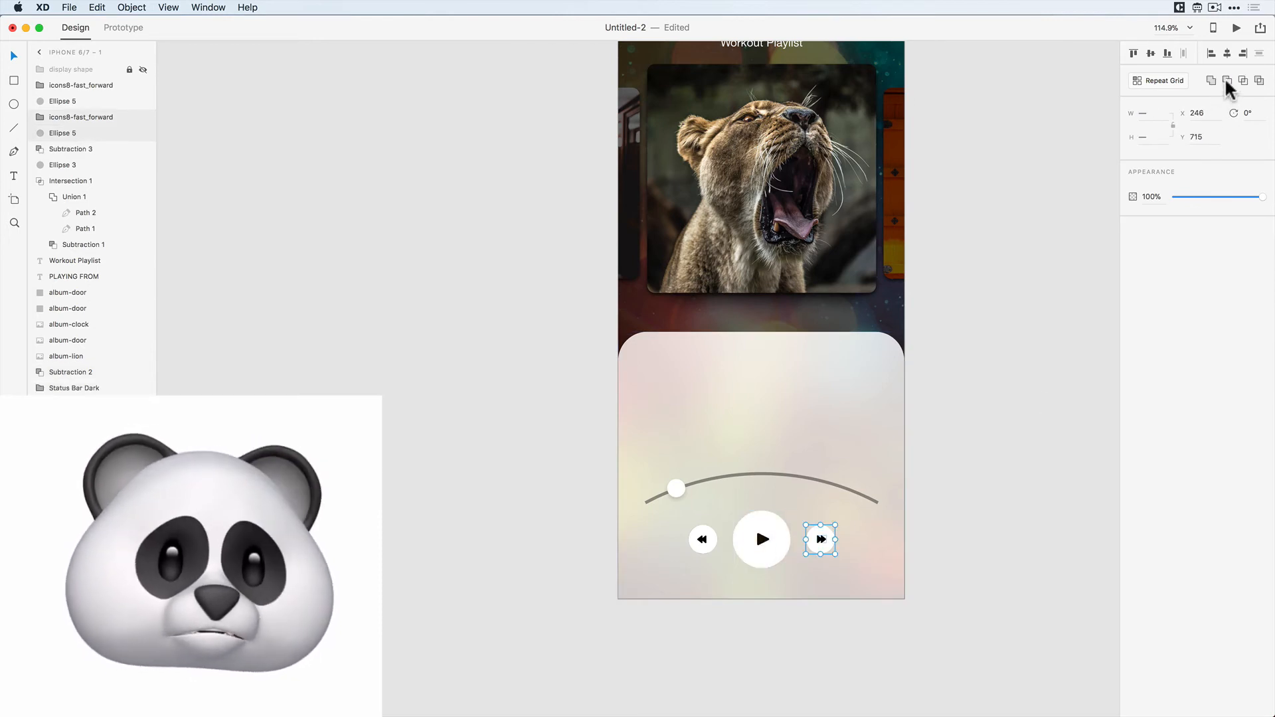
pyautogui.click(1226, 83)
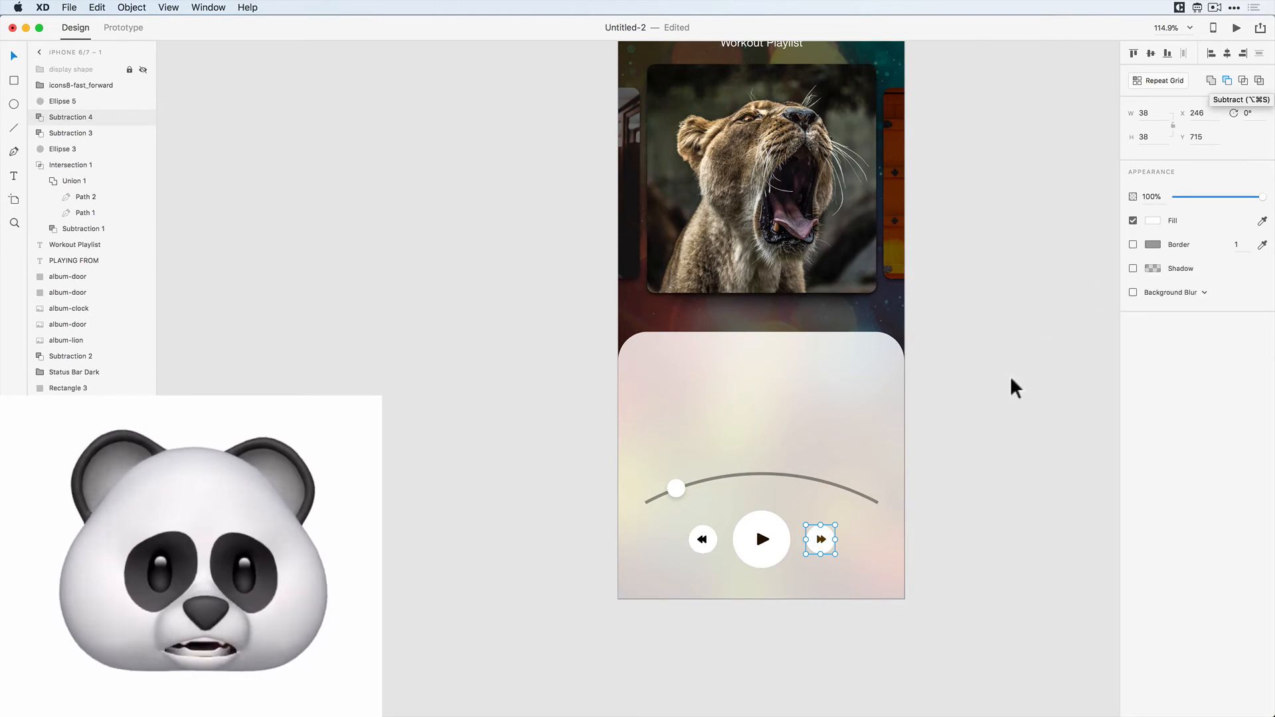
pyautogui.click(703, 541)
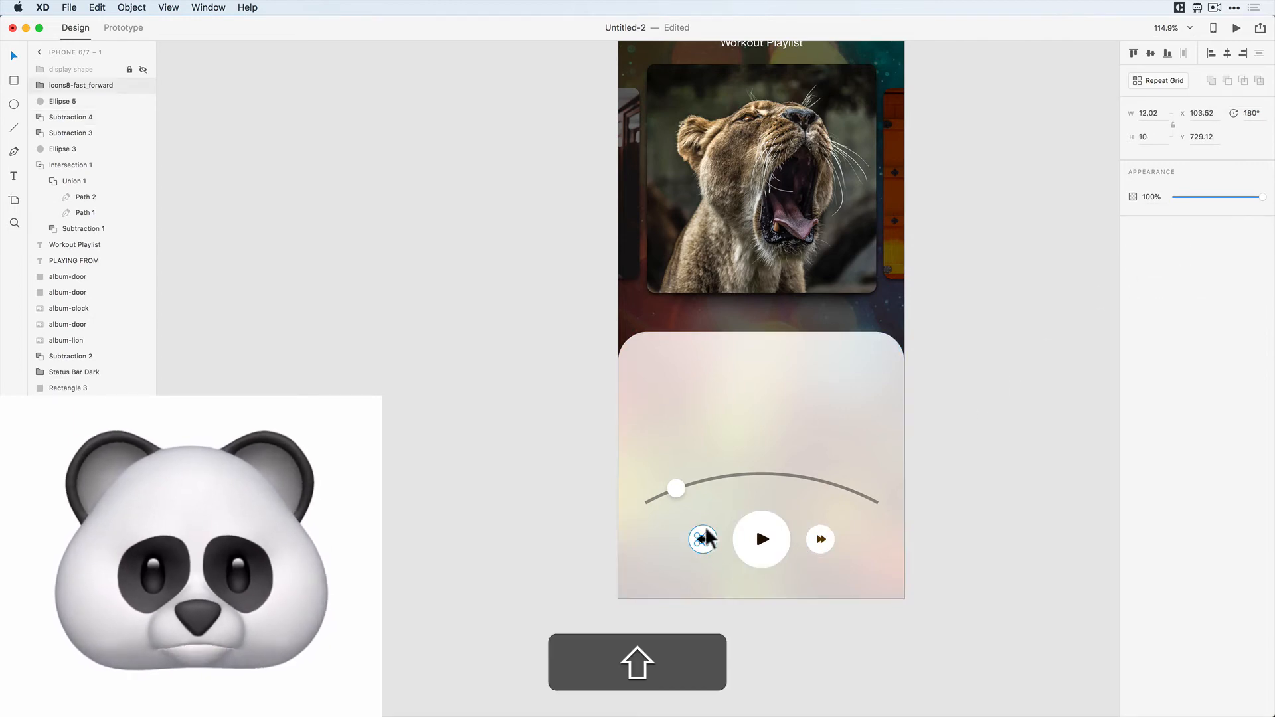
pyautogui.keyDown('shift'); pyautogui.click(701, 539); pyautogui.keyUp('shift')
pyautogui.click(1227, 81)
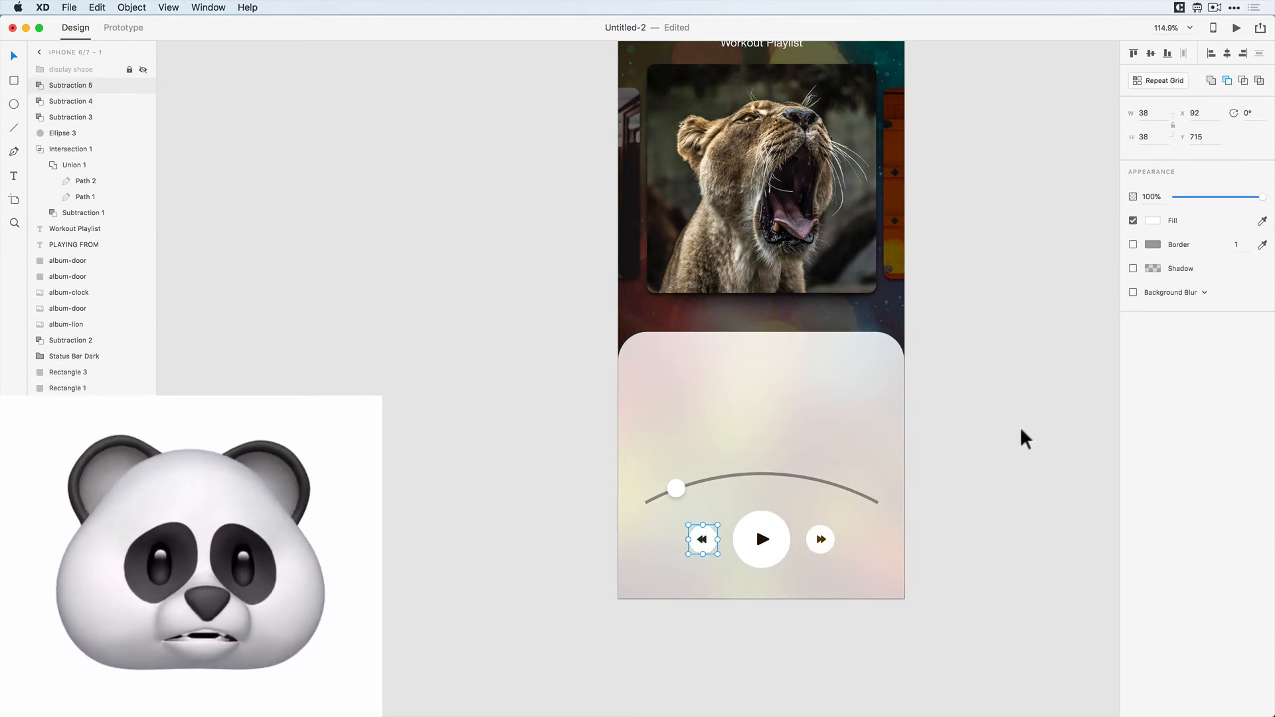
# - Move the play button over the lion picture to check its cut-out icon, and undo the move
pyautogui.click(1022, 436)
pyautogui.moveTo(756, 716); pyautogui.dragTo(710, 317)
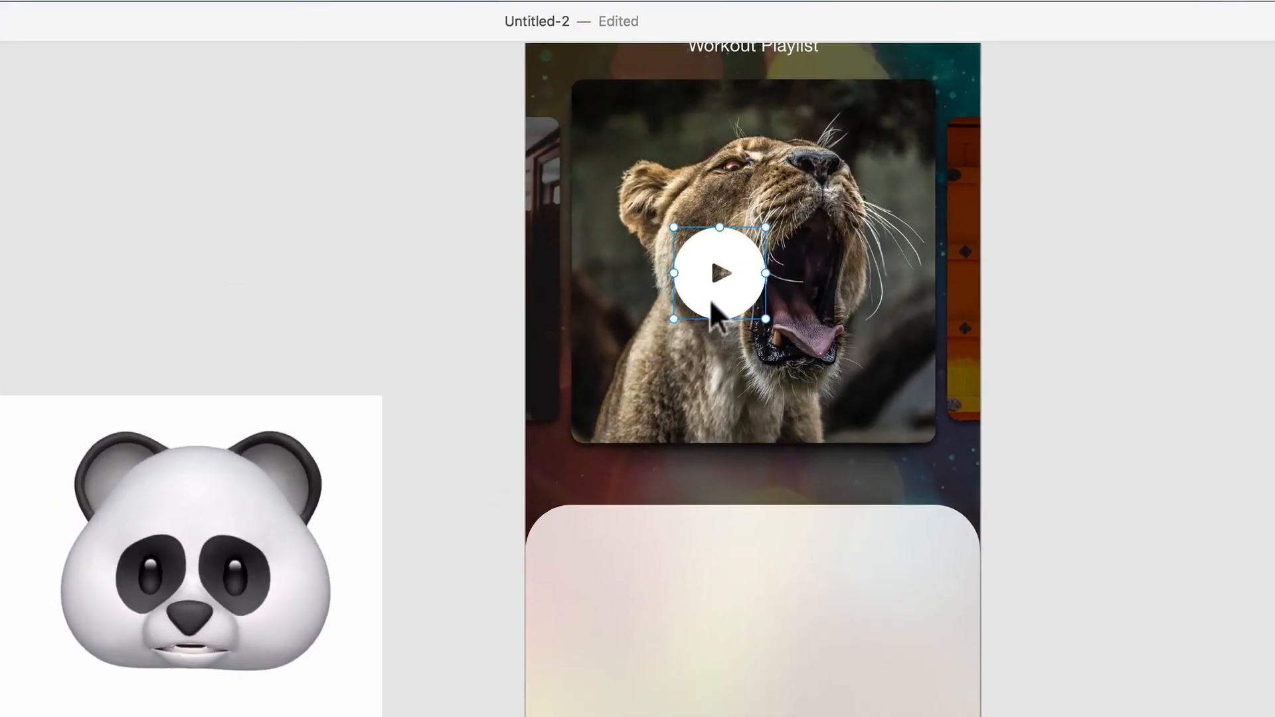
pyautogui.press('super+z')
pyautogui.click(993, 610)
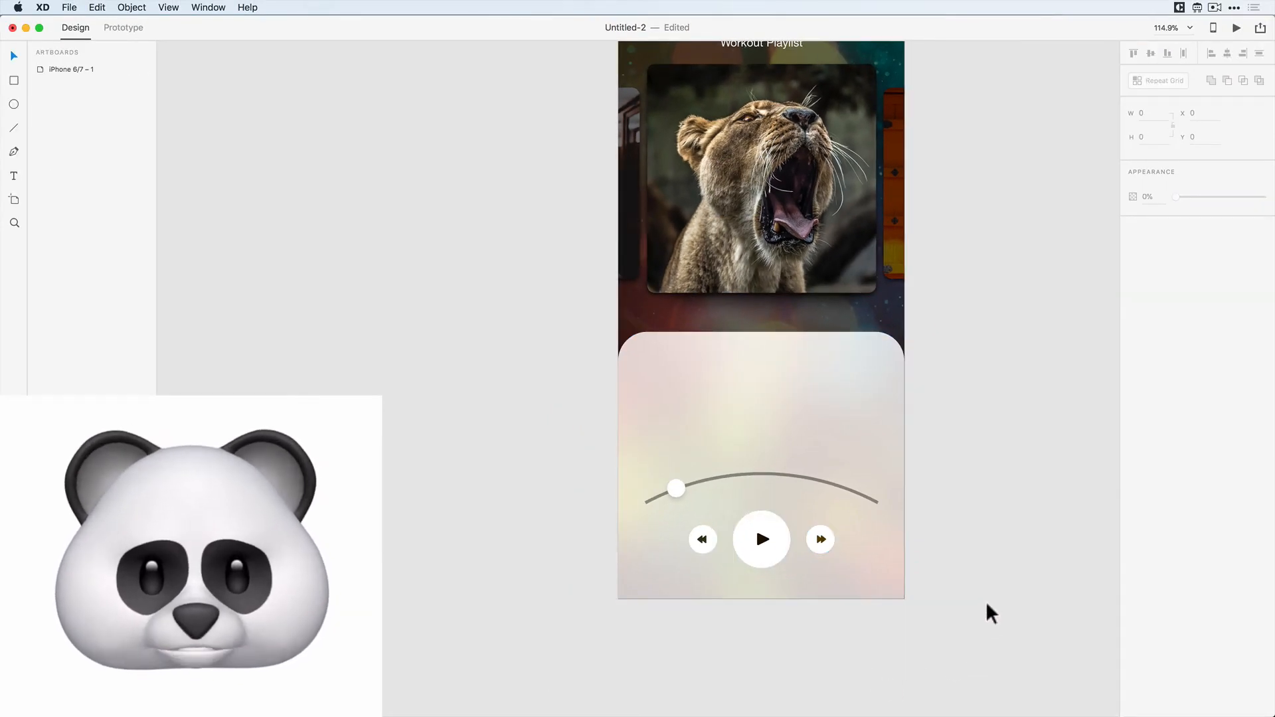
# - Add the song title text "Feast Your Eyes" near the upper edge of the blurred panel
pyautogui.scroll(5, 935, 592)
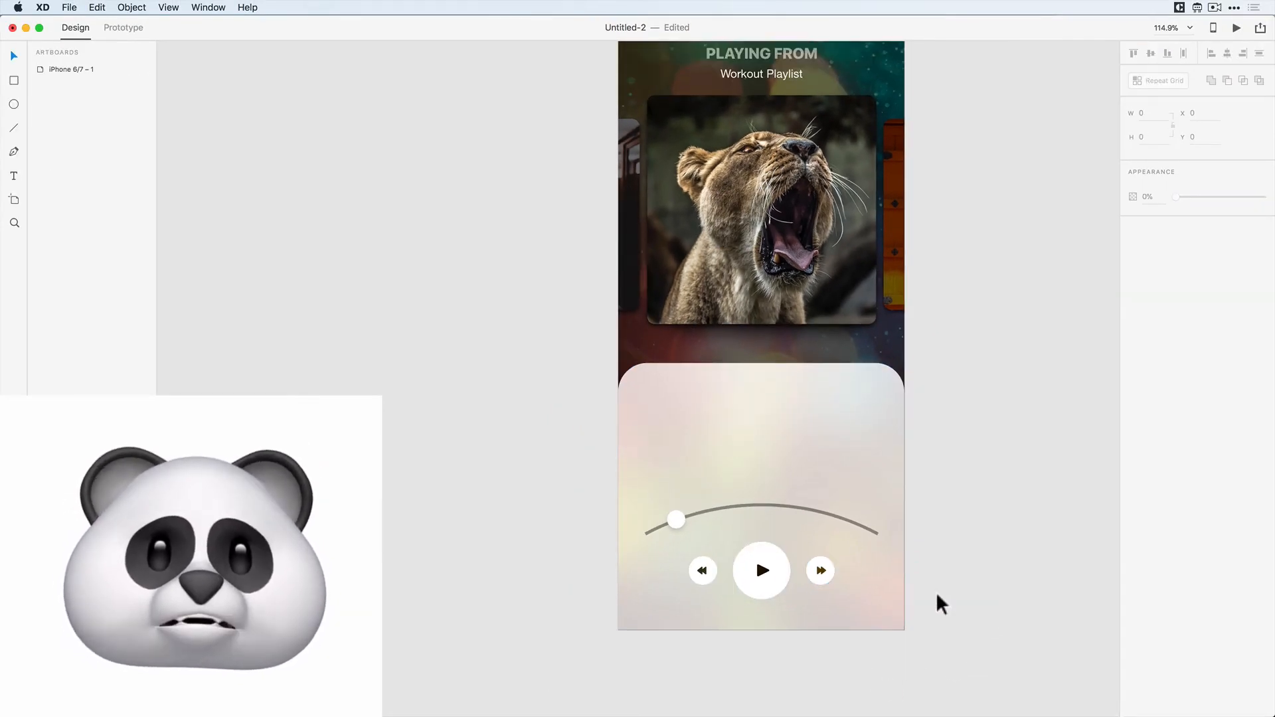
pyautogui.scroll(-2, 942, 548)
pyautogui.press('super+0')
pyautogui.press('t')
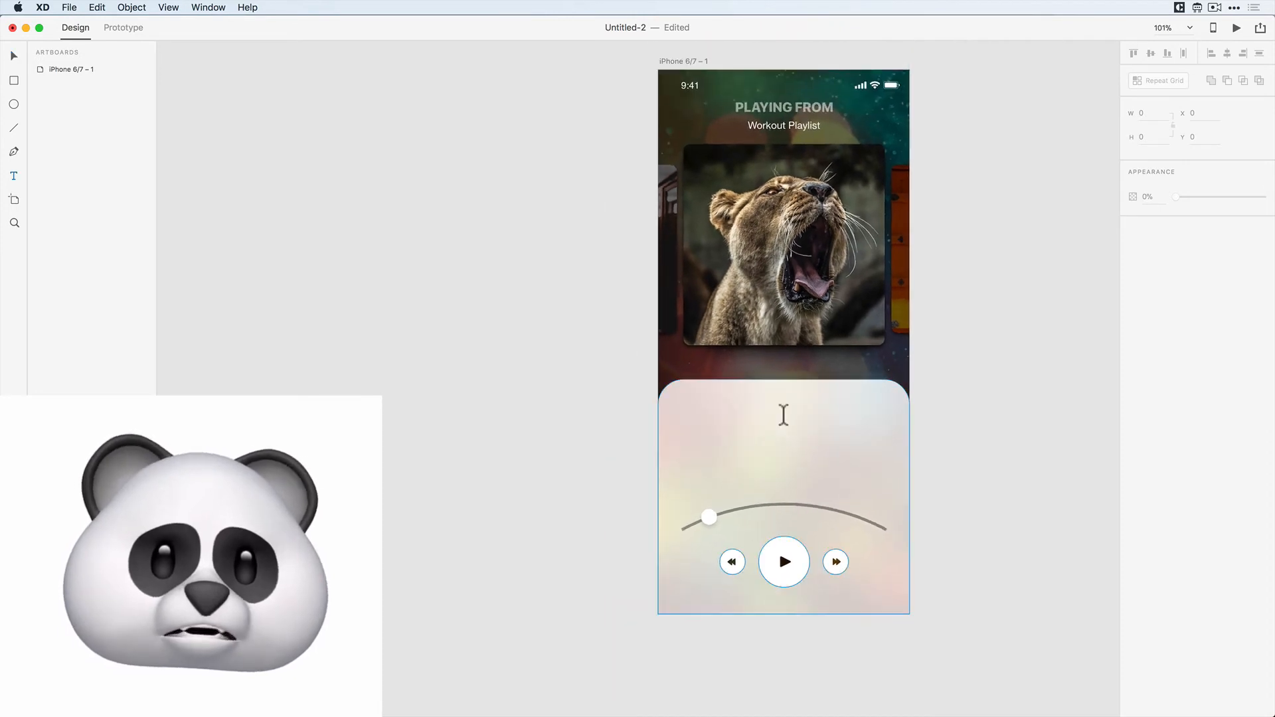
pyautogui.click(784, 409)
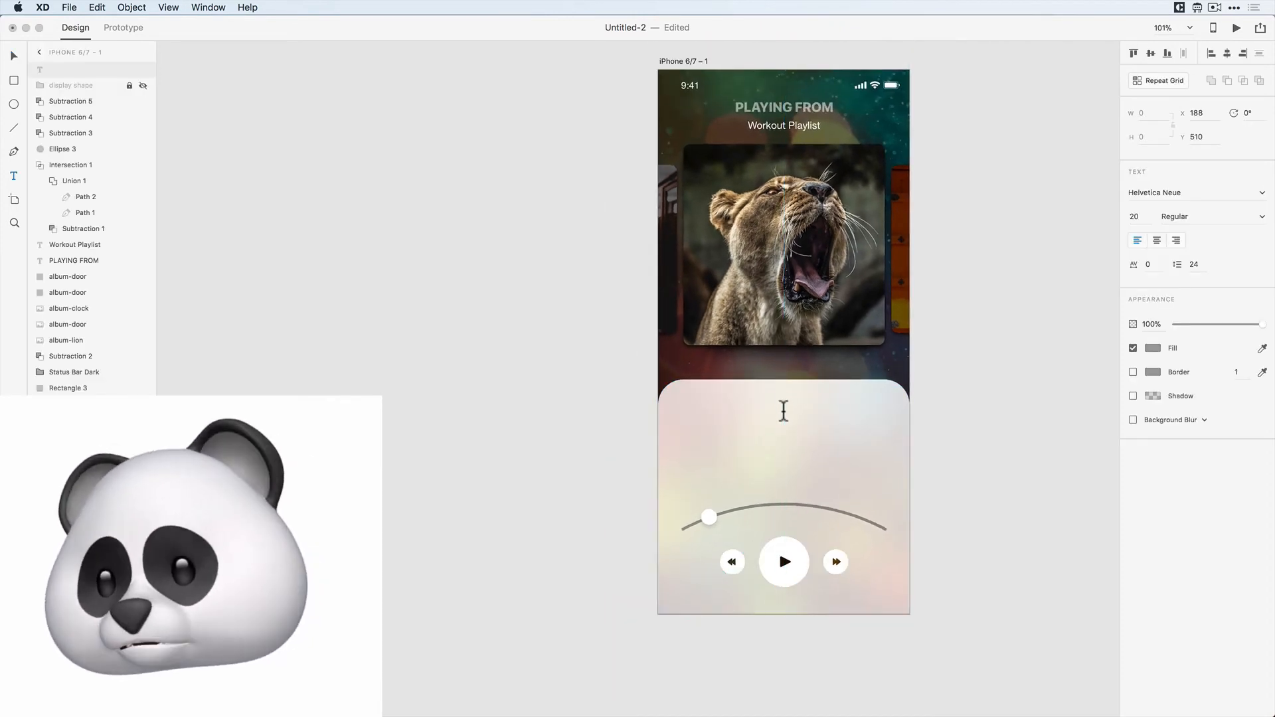
pyautogui.write('Feast Your Eyes')
pyautogui.press('Escape')
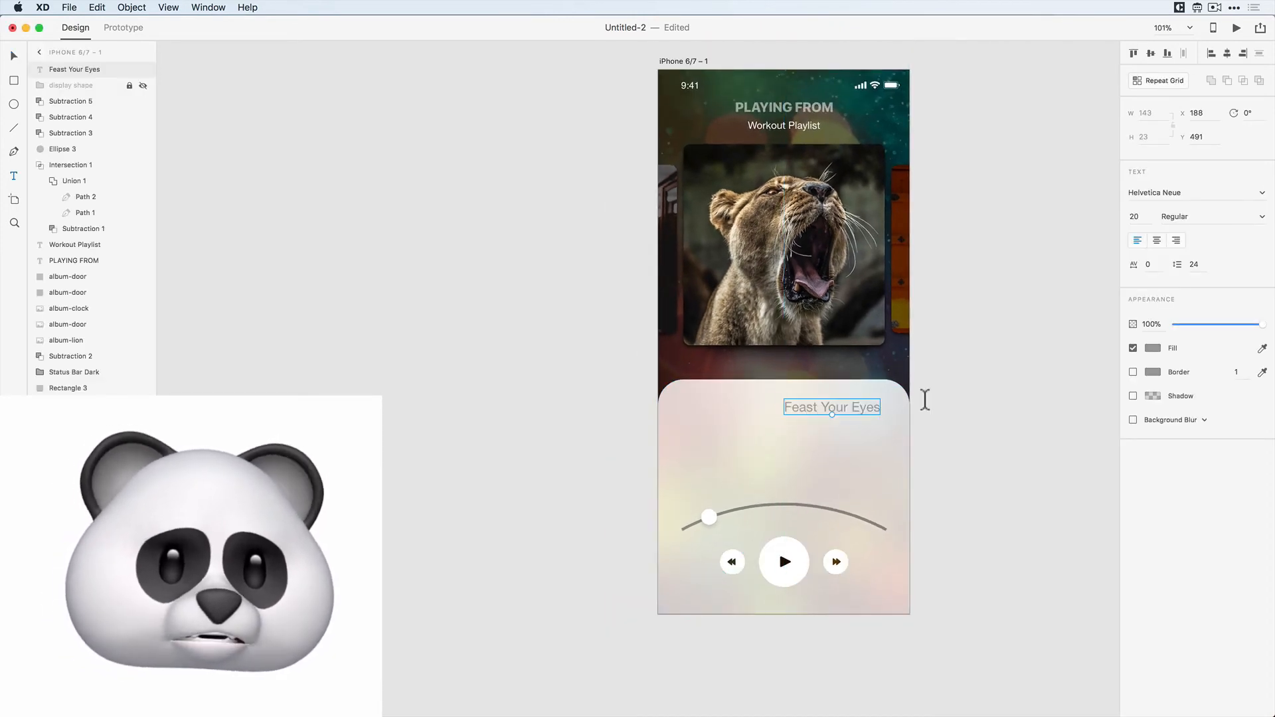
pyautogui.click(552, 377)
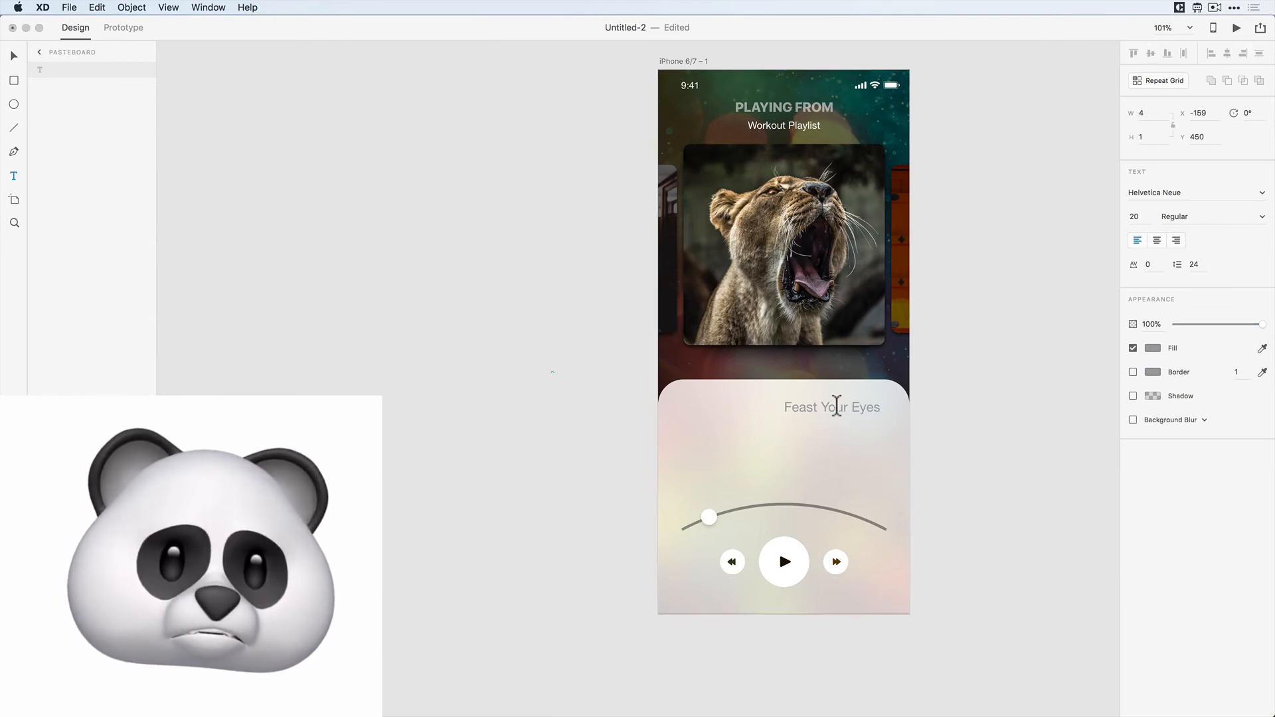
pyautogui.press('Escape')
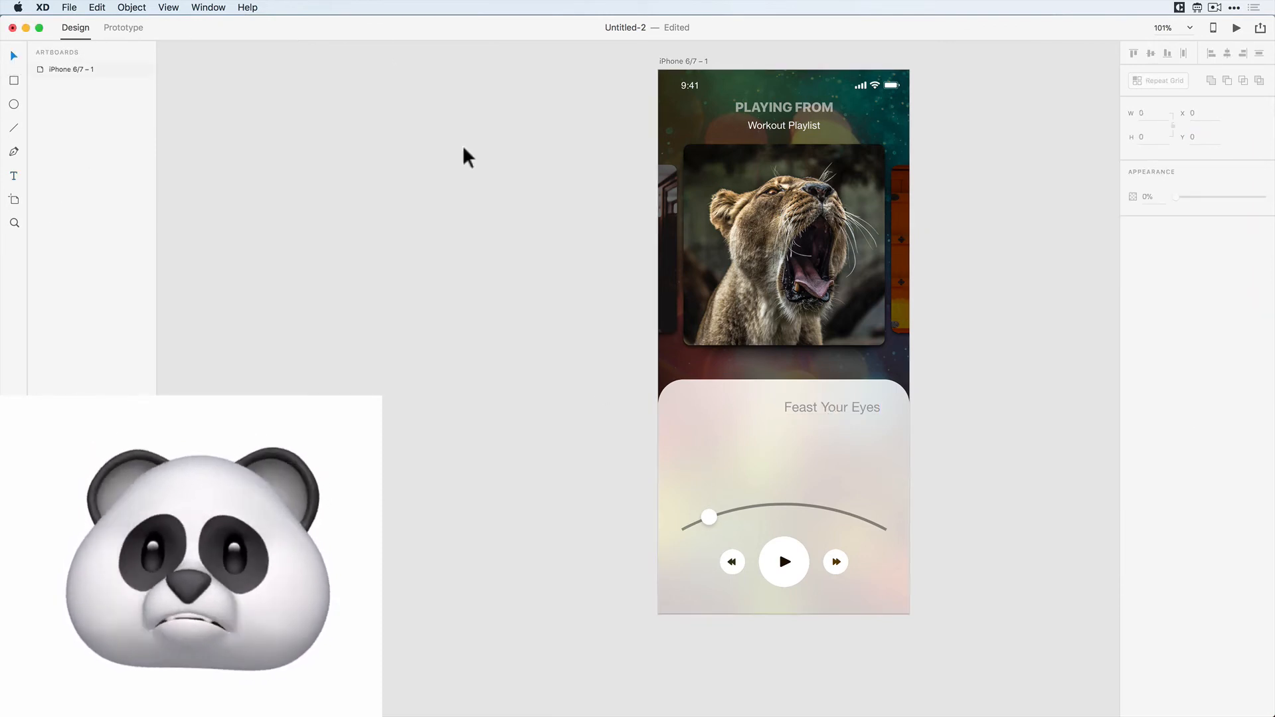
# - Paste the appearance of "PLAYING FROM" onto the "Feast Your Eyes" title and move the title near the panel's middle
pyautogui.click(792, 113)
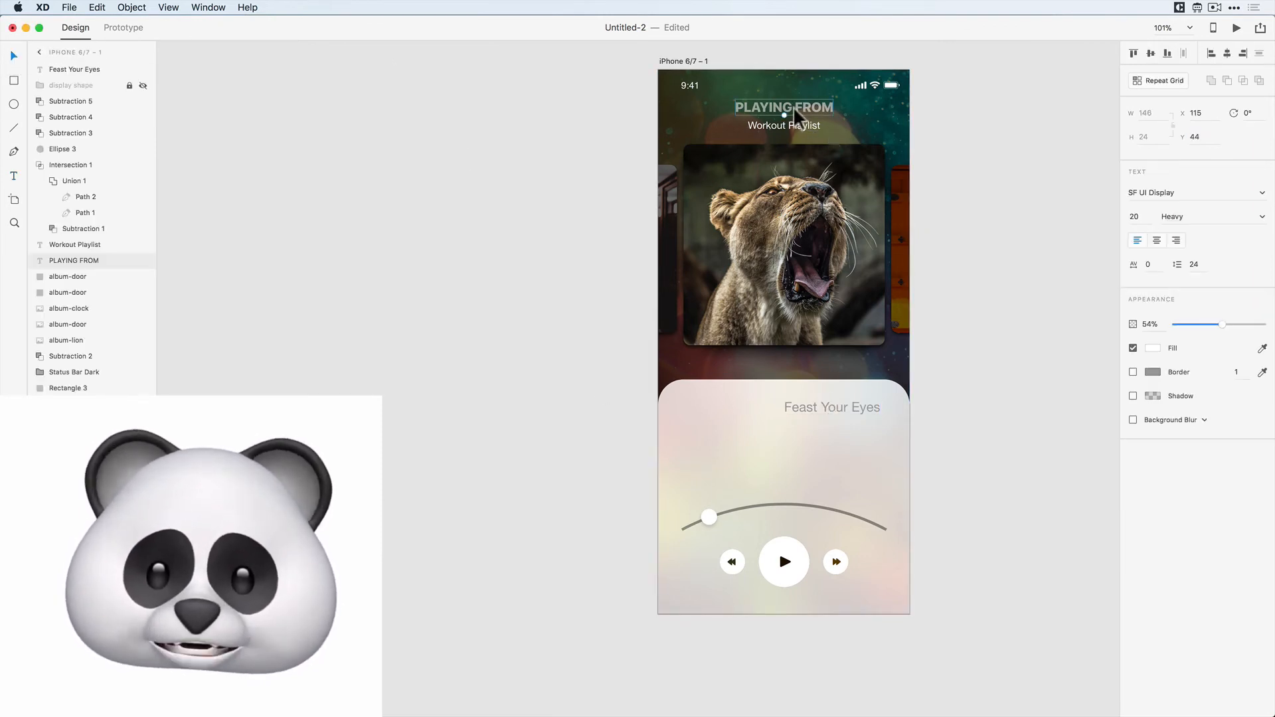
pyautogui.press('super+c')
pyautogui.click(825, 414)
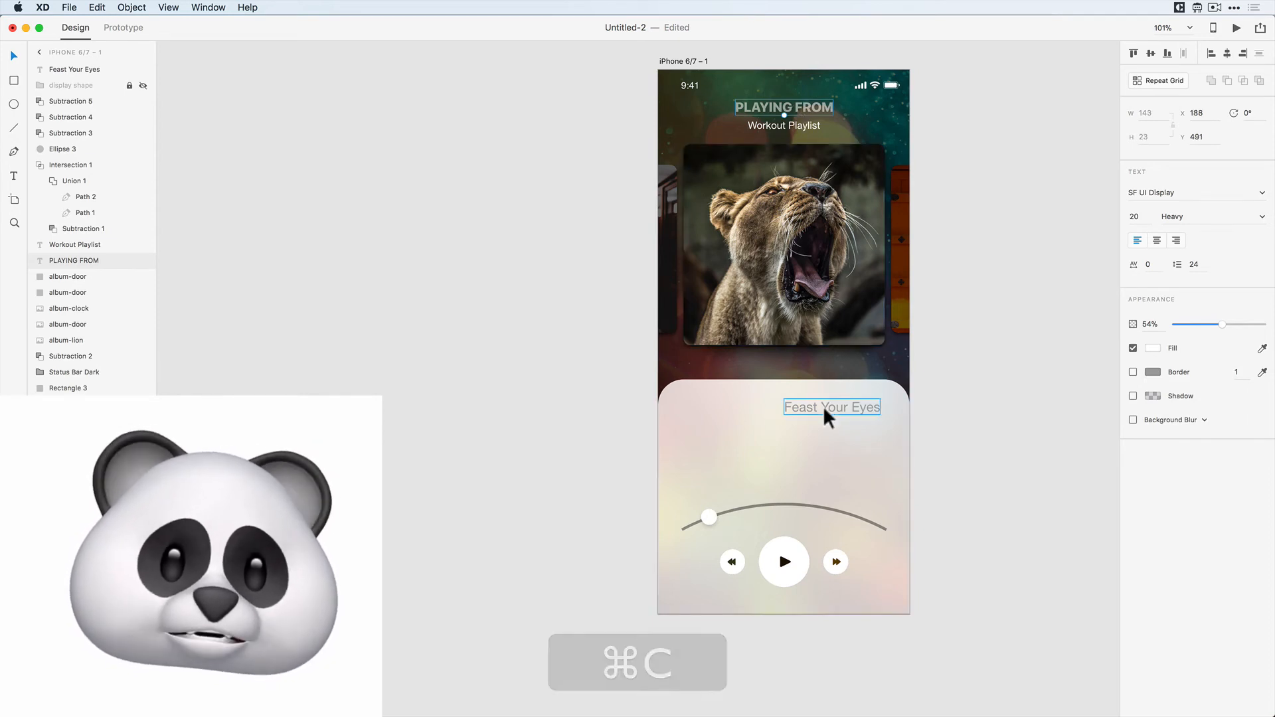
pyautogui.press('alt')
pyautogui.press('super+alt+v')
pyautogui.moveTo(821, 413); pyautogui.dragTo(779, 416)
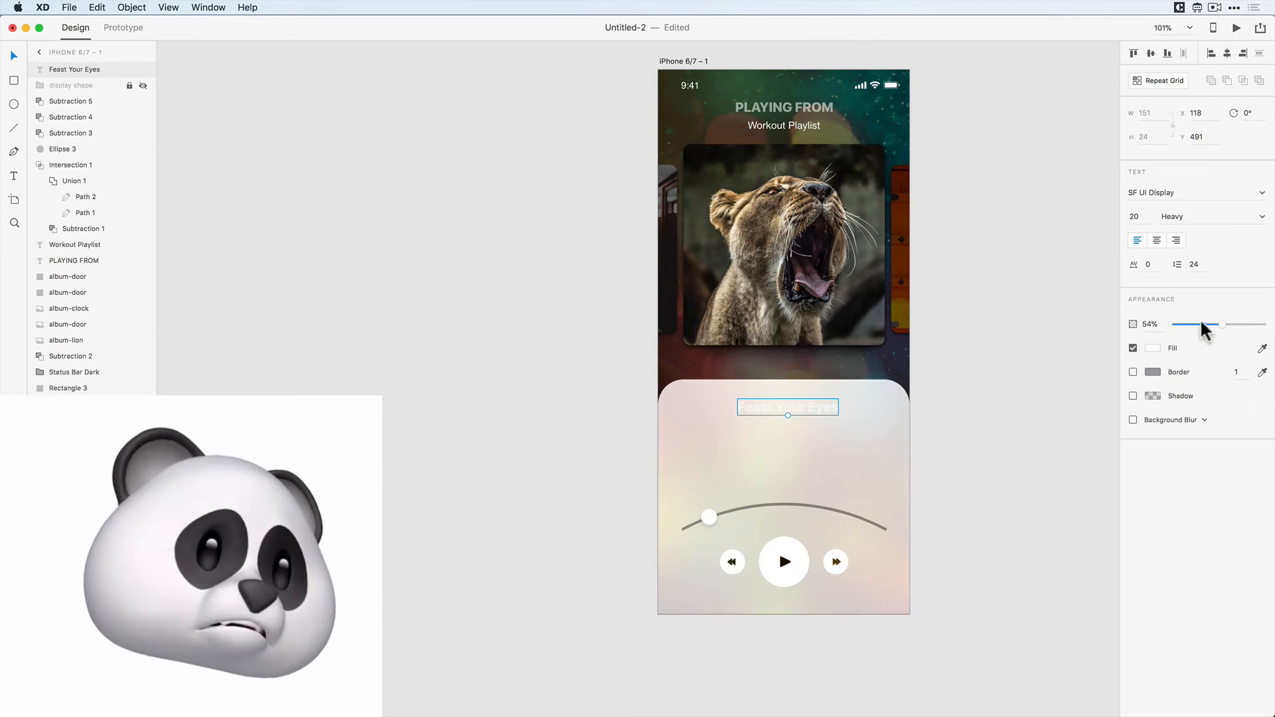
# - Fill the "Feast Your Eyes" title with the dark teal #013939 sampled from the background picture and set its opacity to 100%
pyautogui.click(1261, 348)
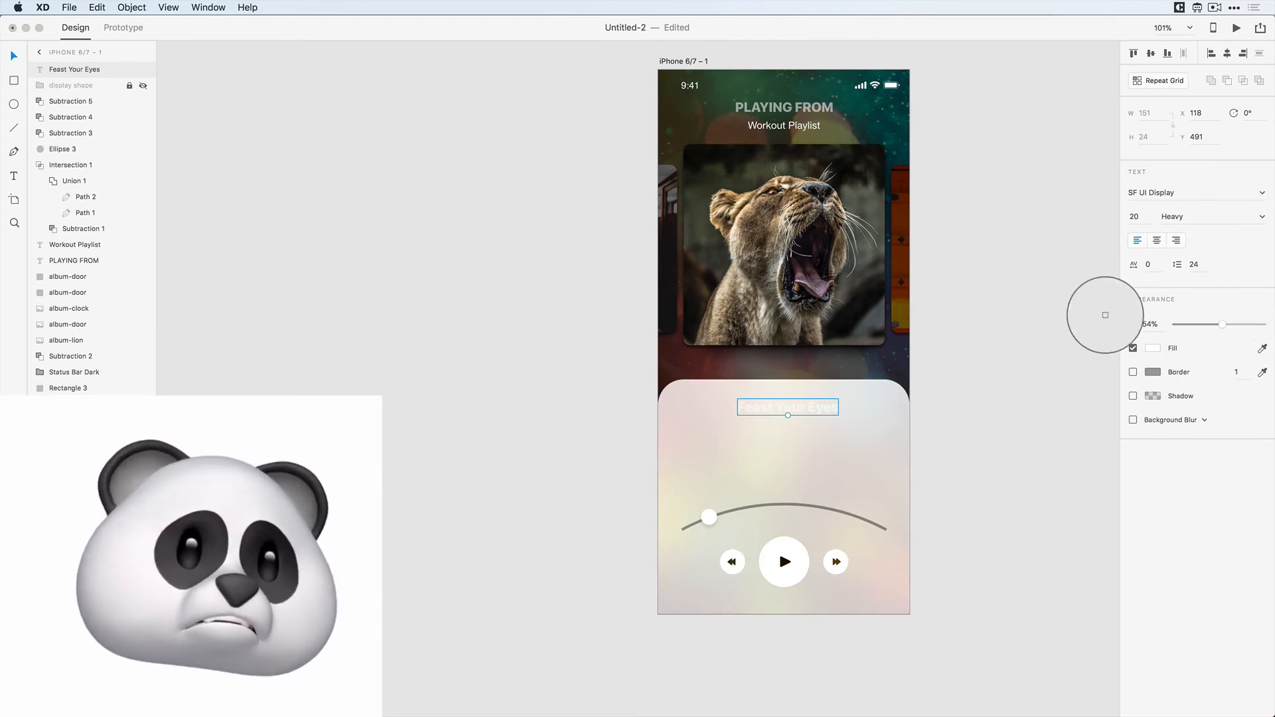
pyautogui.click(877, 111)
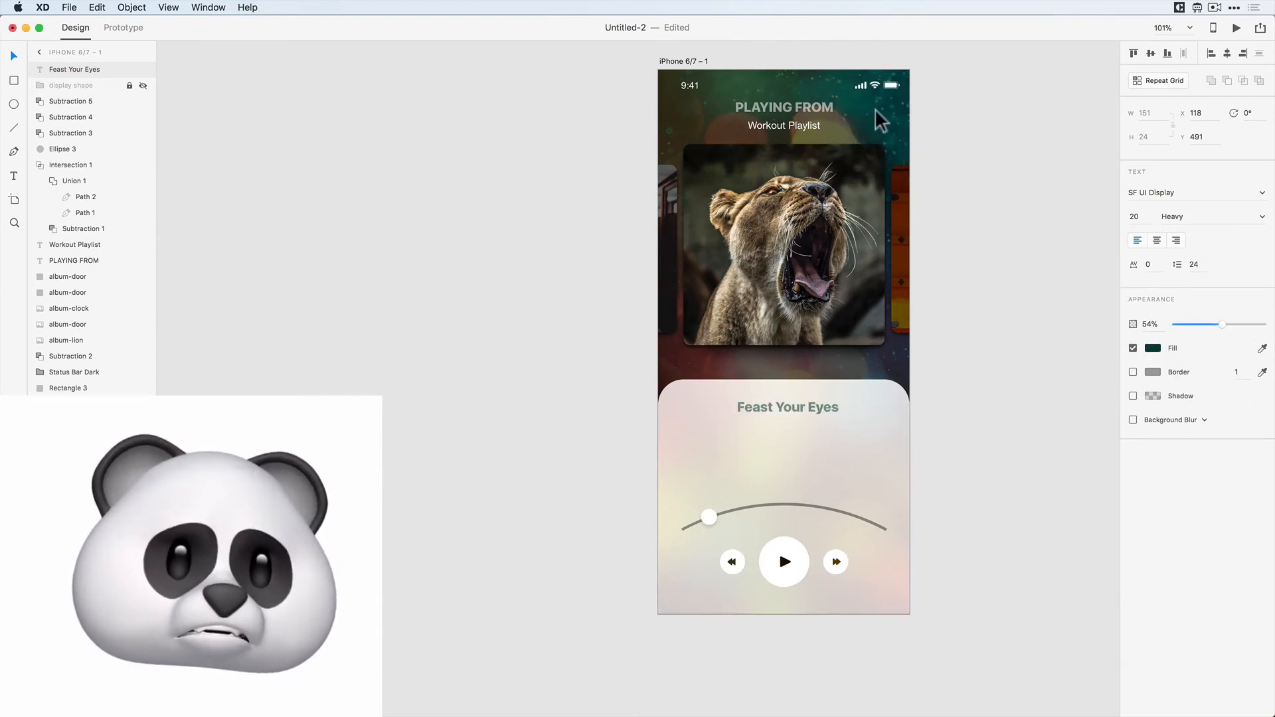
pyautogui.press('super+z')
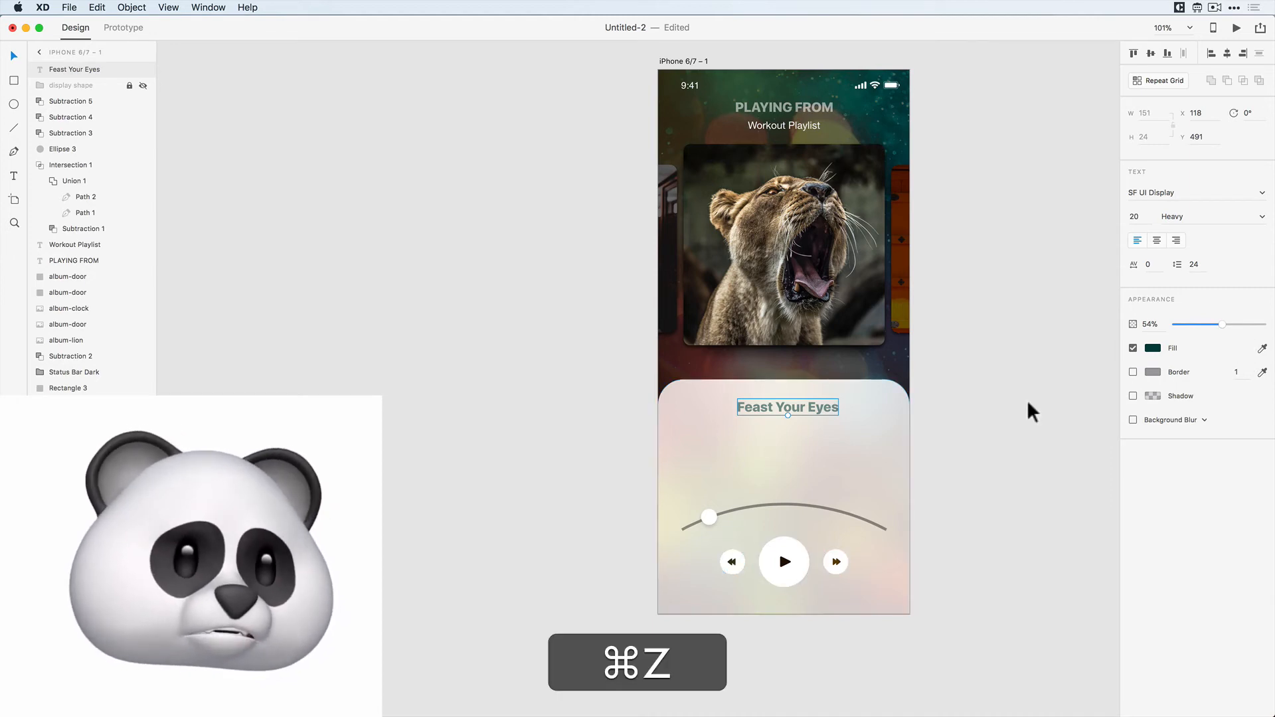
pyautogui.moveTo(1222, 324); pyautogui.dragTo(1265, 324)
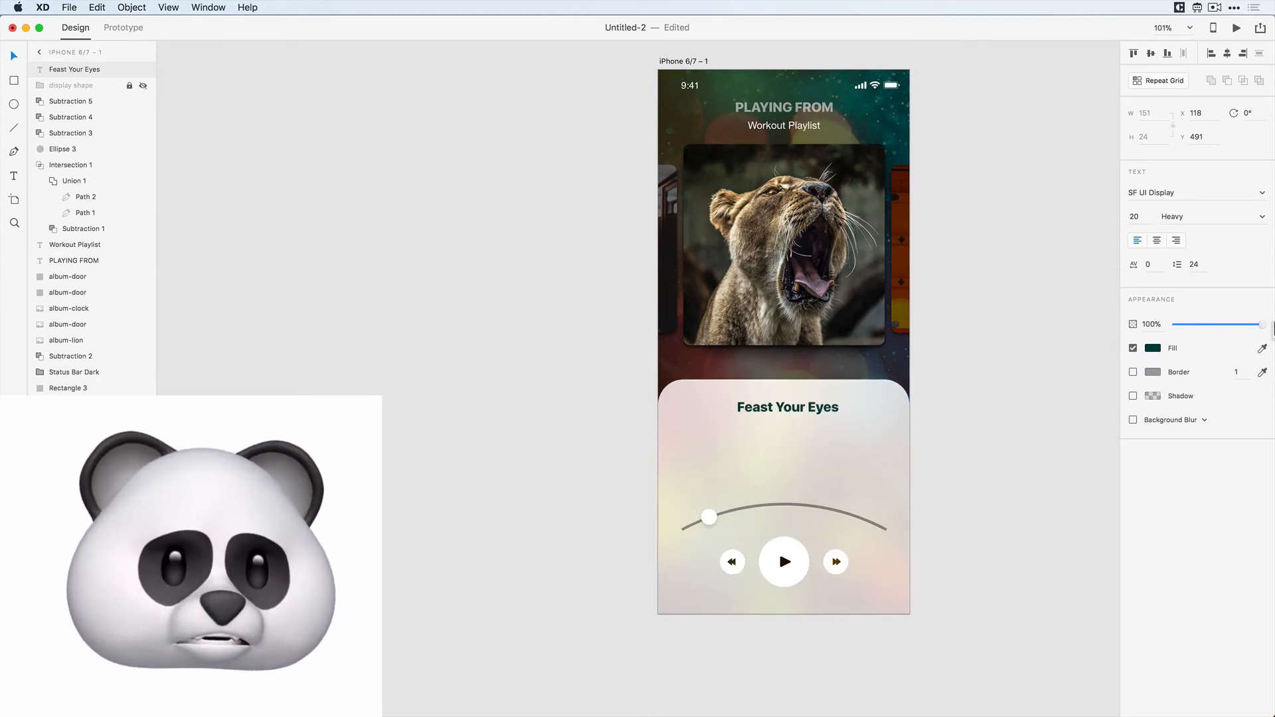
pyautogui.click(1009, 445)
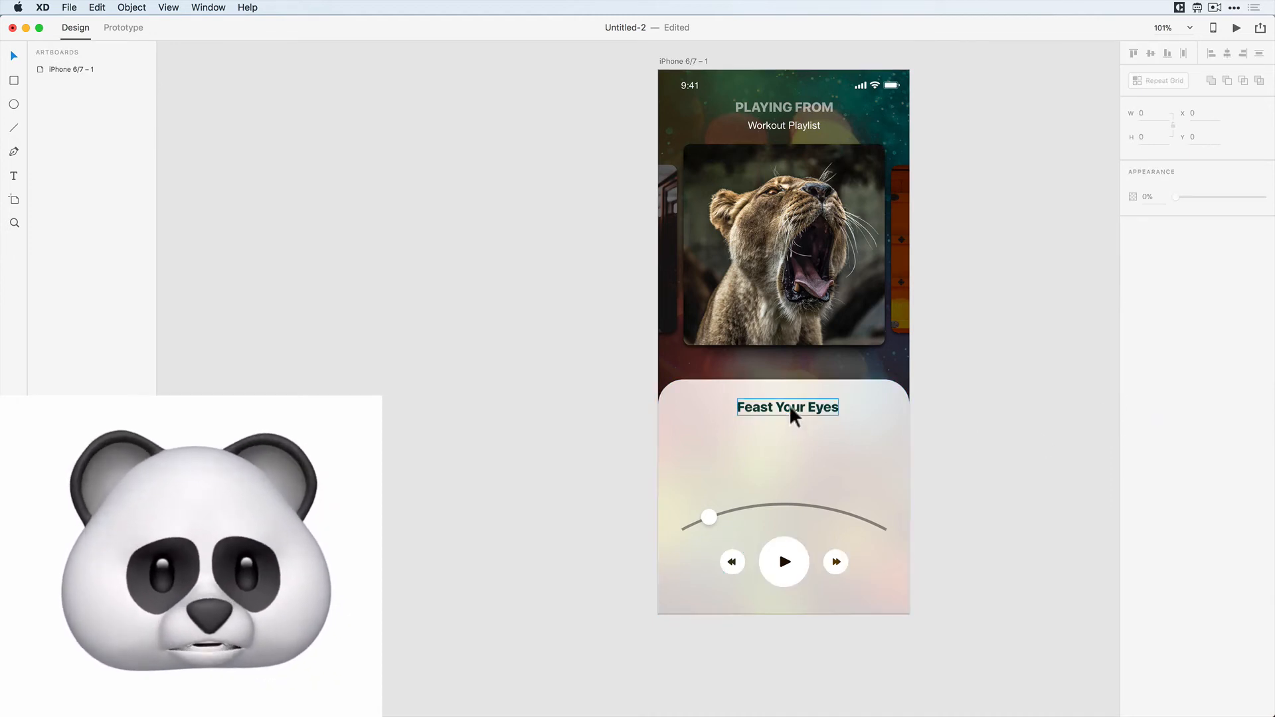
# - Centre the "Feast Your Eyes" title horizontally on the artboard and nudge it up to X 112, Y 488
pyautogui.moveTo(793, 413); pyautogui.dragTo(788, 406)
pyautogui.press('alt')
pyautogui.press('shift')
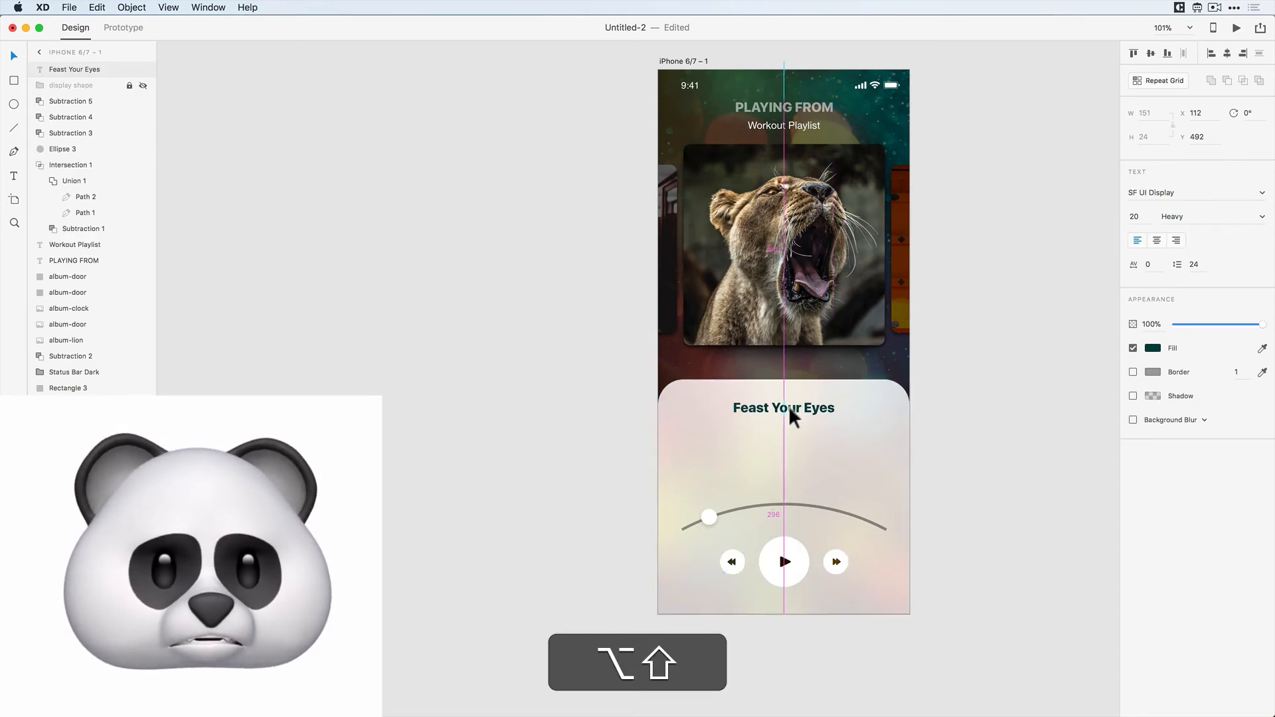
# - Duplicate the "Workout Playlist" text straight down to just below the song title, at Y 532
pyautogui.click(776, 129)
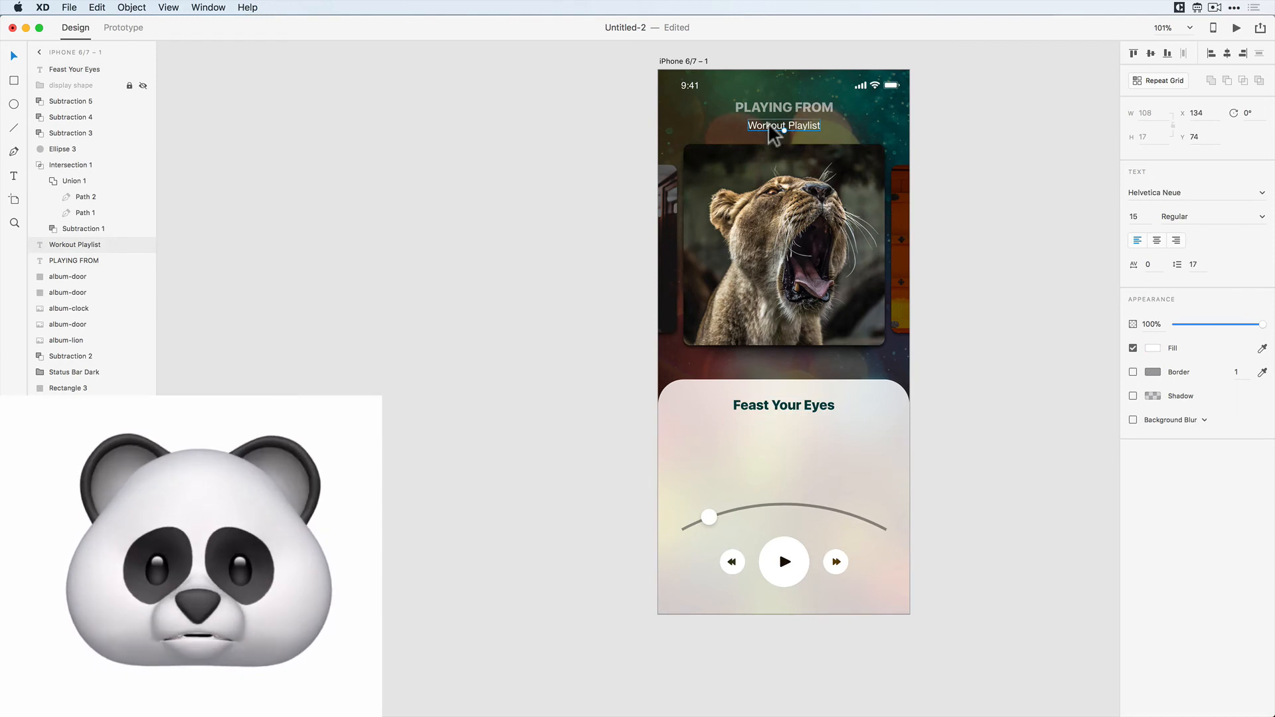
pyautogui.hotkey('alt', 'shift')
pyautogui.moveTo(771, 128); pyautogui.dragTo(773, 430)
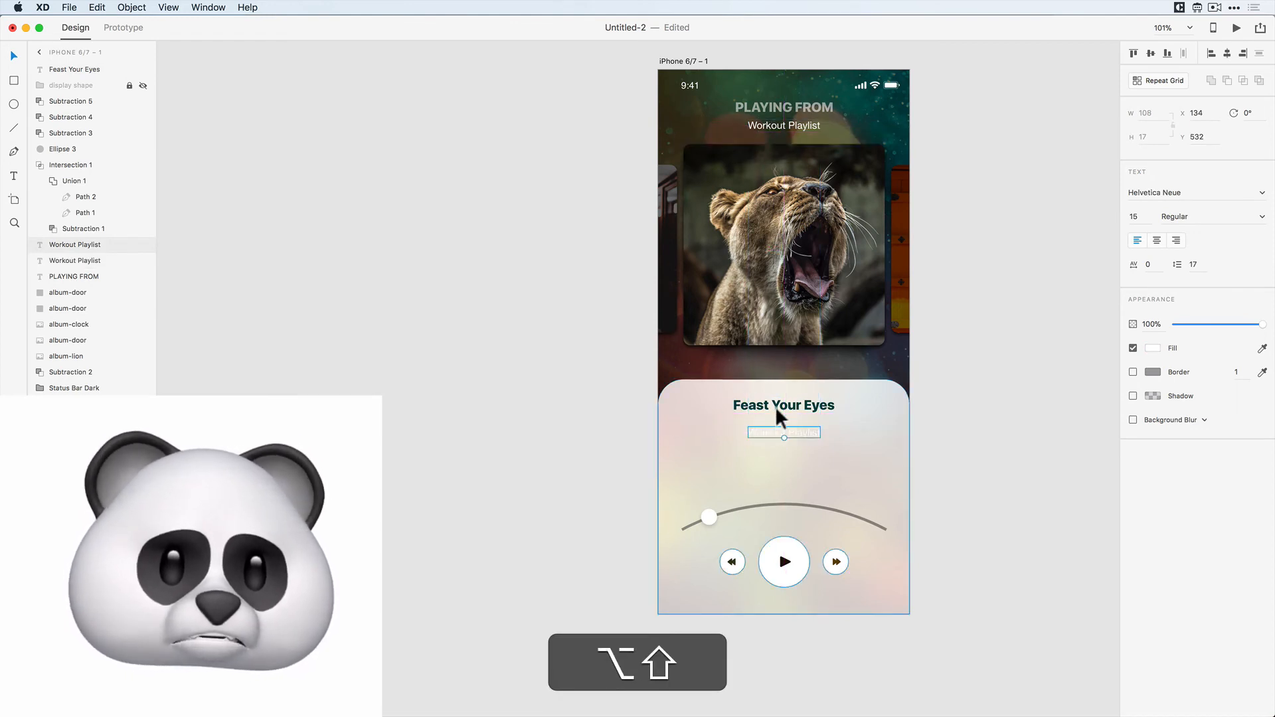
# - Save the title's fill #013939 as a swatch and apply it to the duplicated "Workout Playlist" text
pyautogui.click(777, 411)
pyautogui.click(1156, 348)
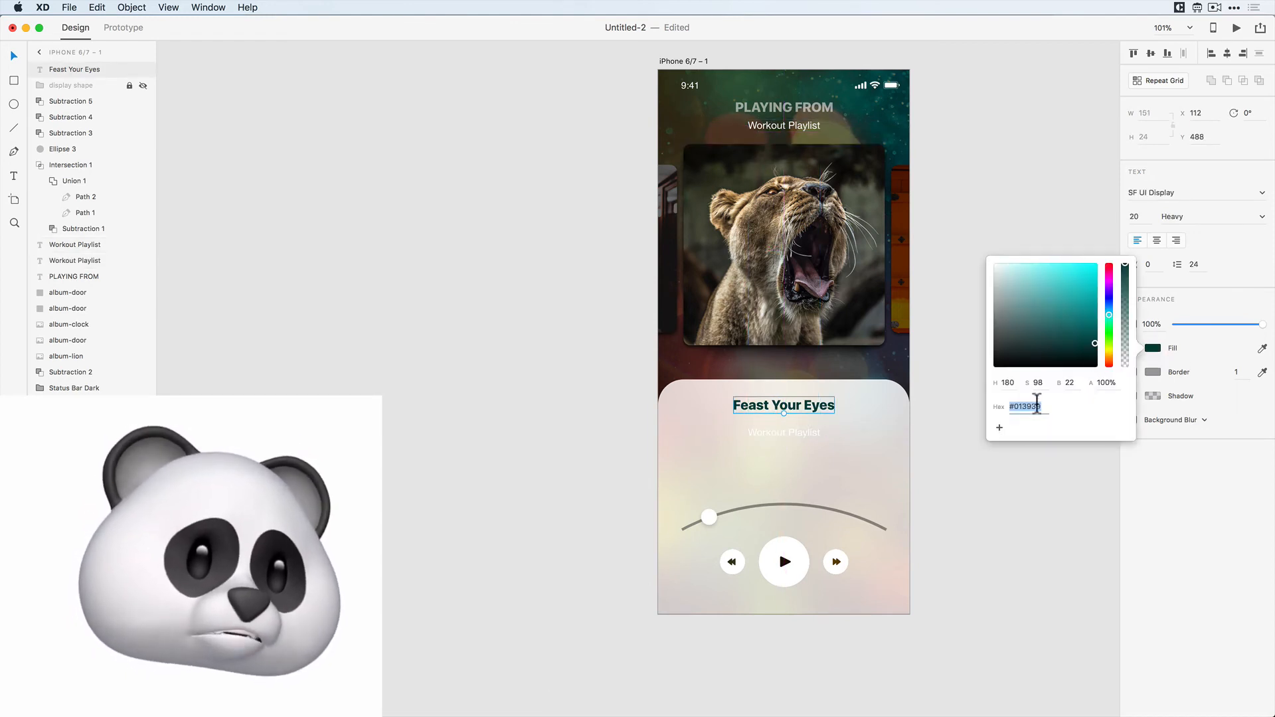
pyautogui.press('super+c')
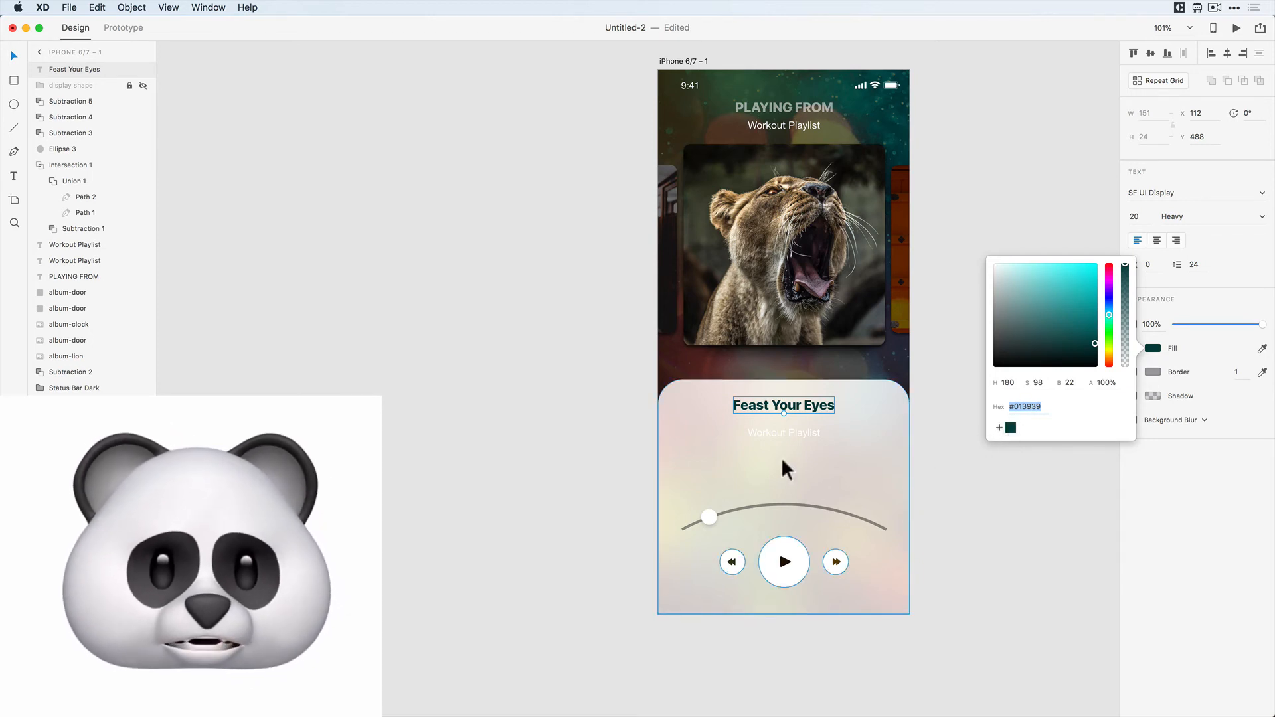
pyautogui.click(782, 433)
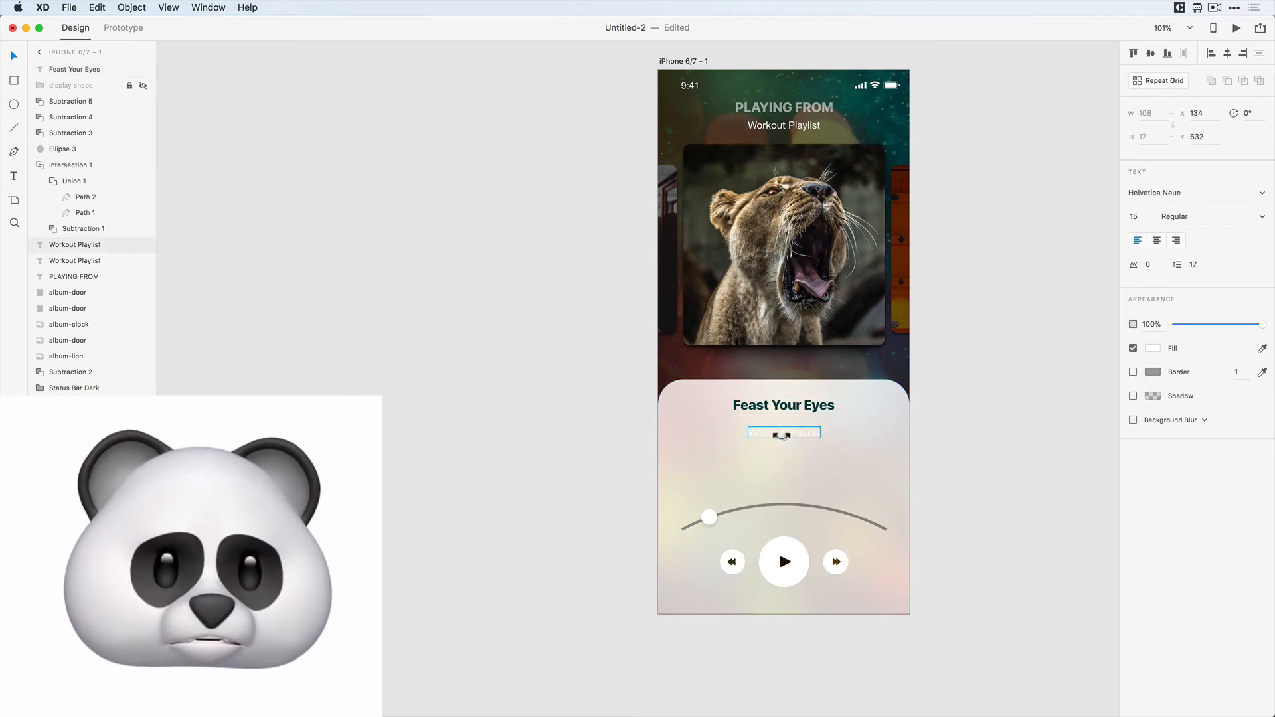
pyautogui.click(1153, 348)
pyautogui.click(1011, 429)
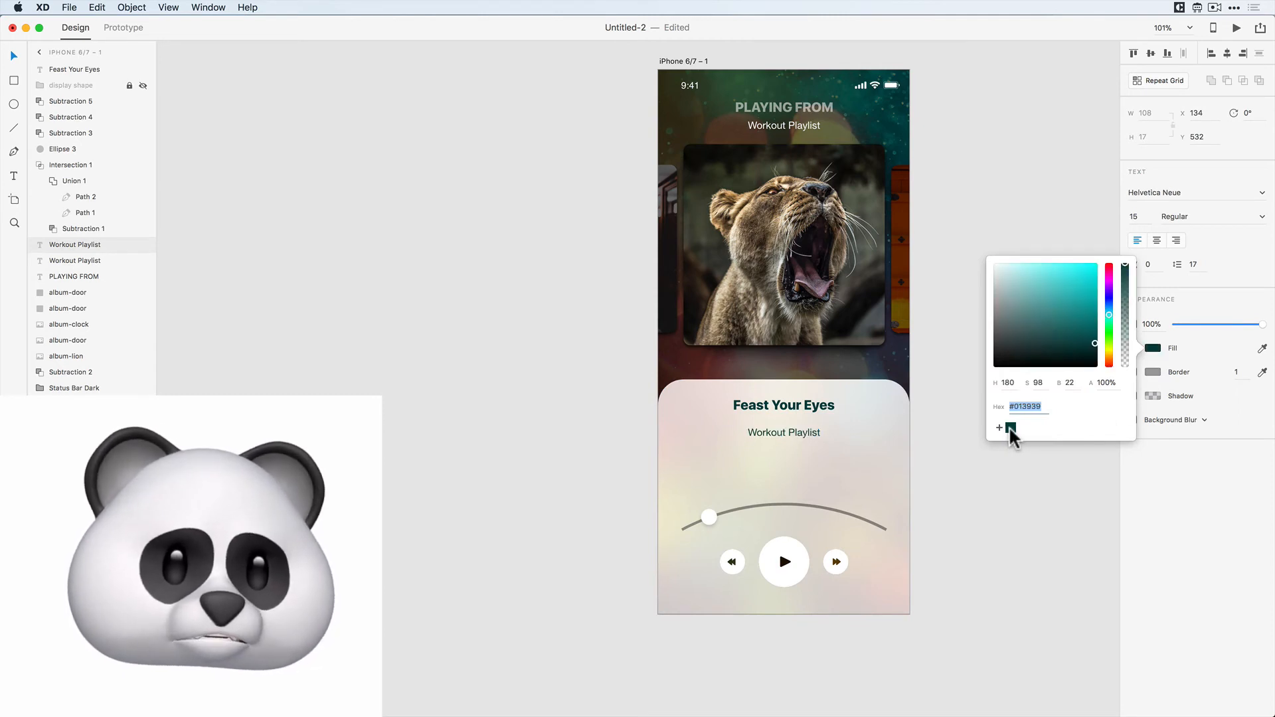
pyautogui.click(970, 507)
# - Move the duplicated text up to Y 518, 6 px below the title, and change its wording to "Young Lions"
pyautogui.moveTo(795, 436); pyautogui.dragTo(794, 427)
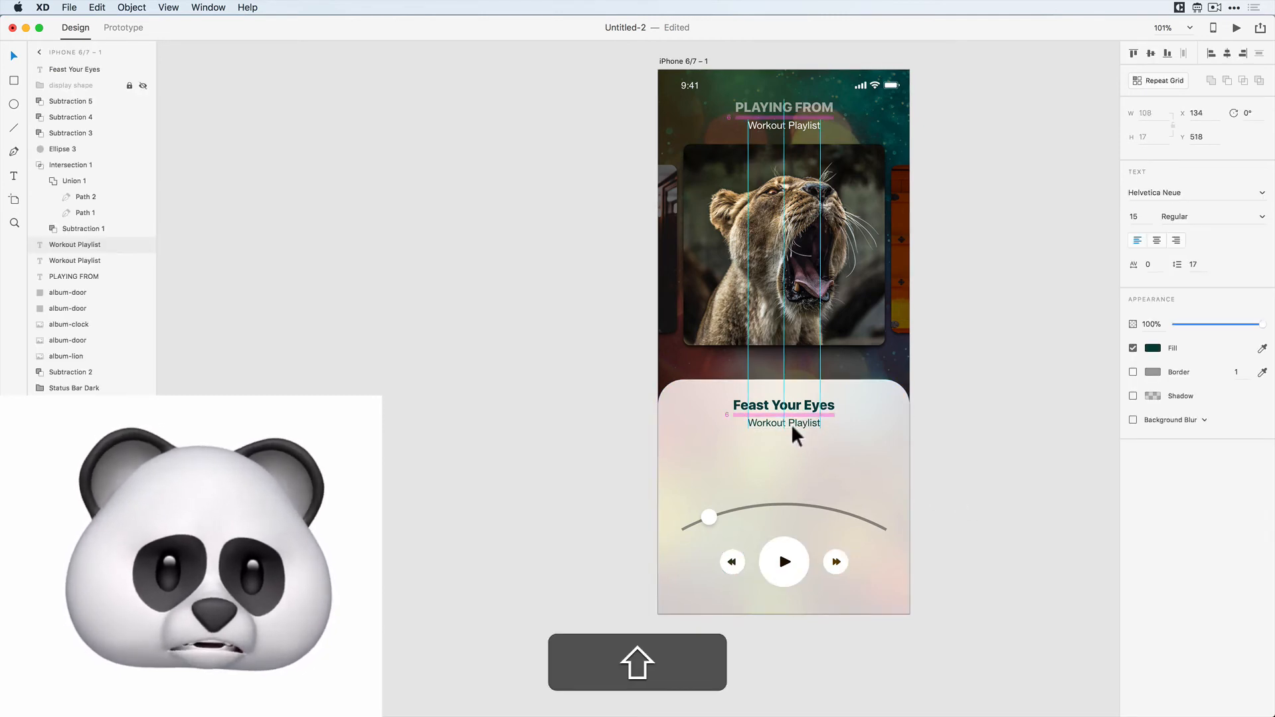
pyautogui.press('Return')
pyautogui.write('Young Lions')
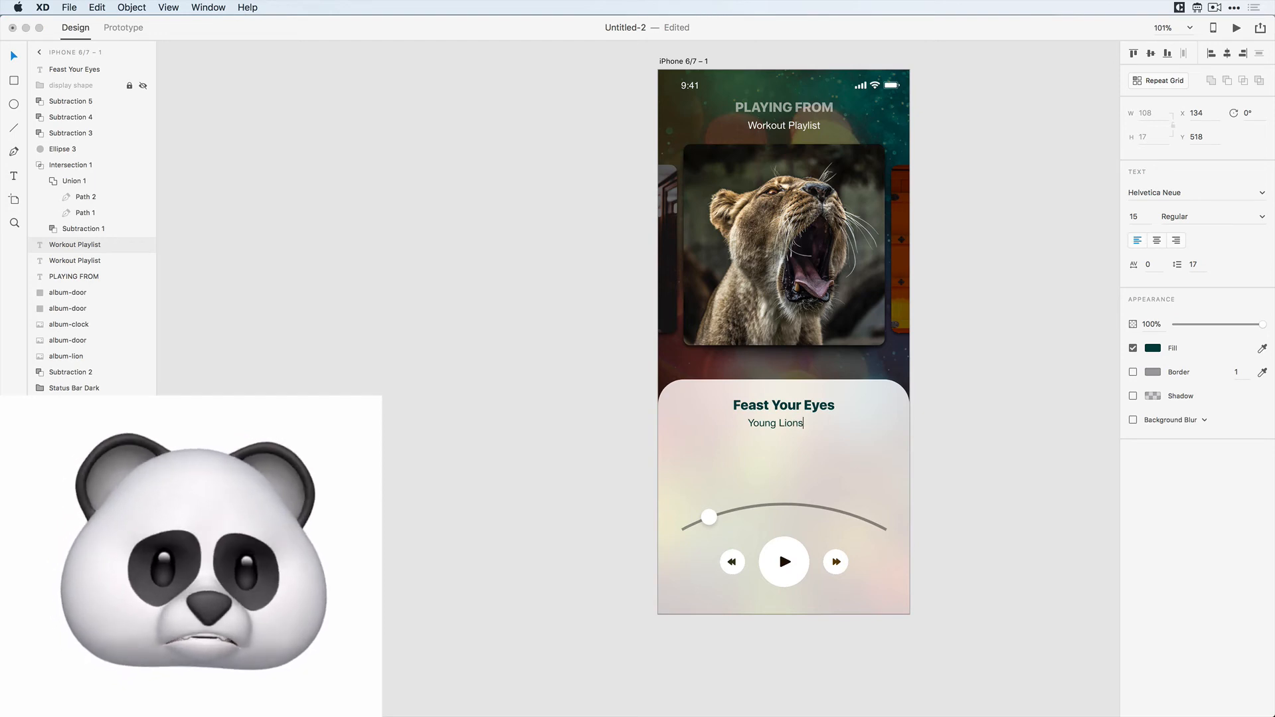
# - Align the song title and the "Young Lions" text to the horizontal centre of the blurred panel
pyautogui.click(971, 431)
pyautogui.keyDown('shift'); pyautogui.click(791, 407); pyautogui.keyUp('shift')
pyautogui.keyDown('shift'); pyautogui.click(897, 405); pyautogui.keyUp('shift')
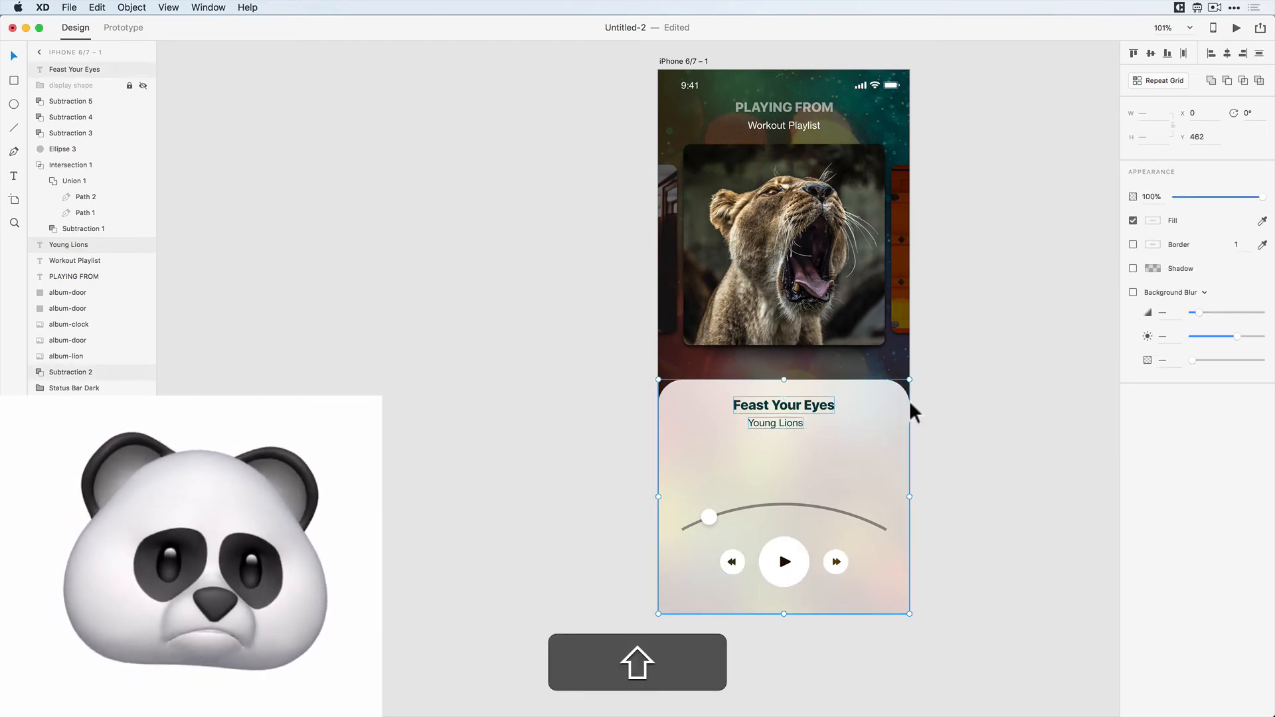
pyautogui.click(1226, 53)
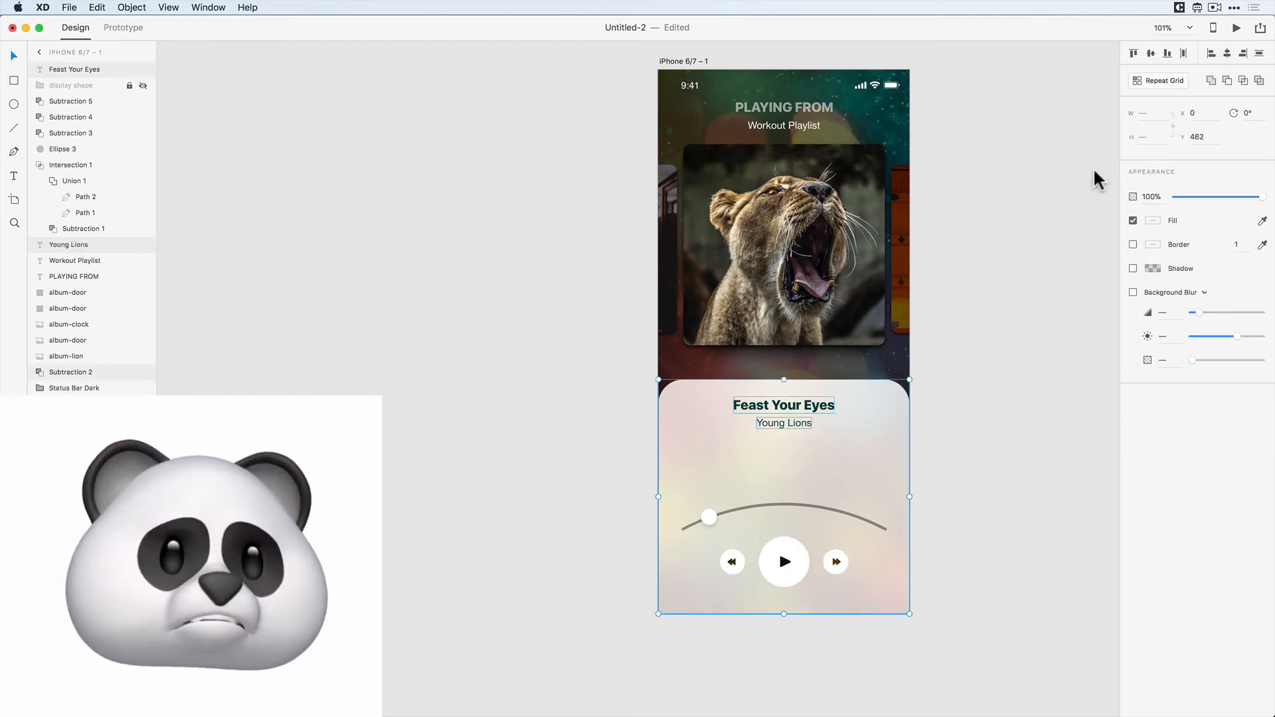
pyautogui.click(1034, 403)
# - Duplicate the "Young Lions" text straight down to Y 561 and change the copy's wording to "00:38"
pyautogui.click(777, 428)
pyautogui.moveTo(777, 430); pyautogui.dragTo(773, 451)
pyautogui.doubleClick(773, 452)
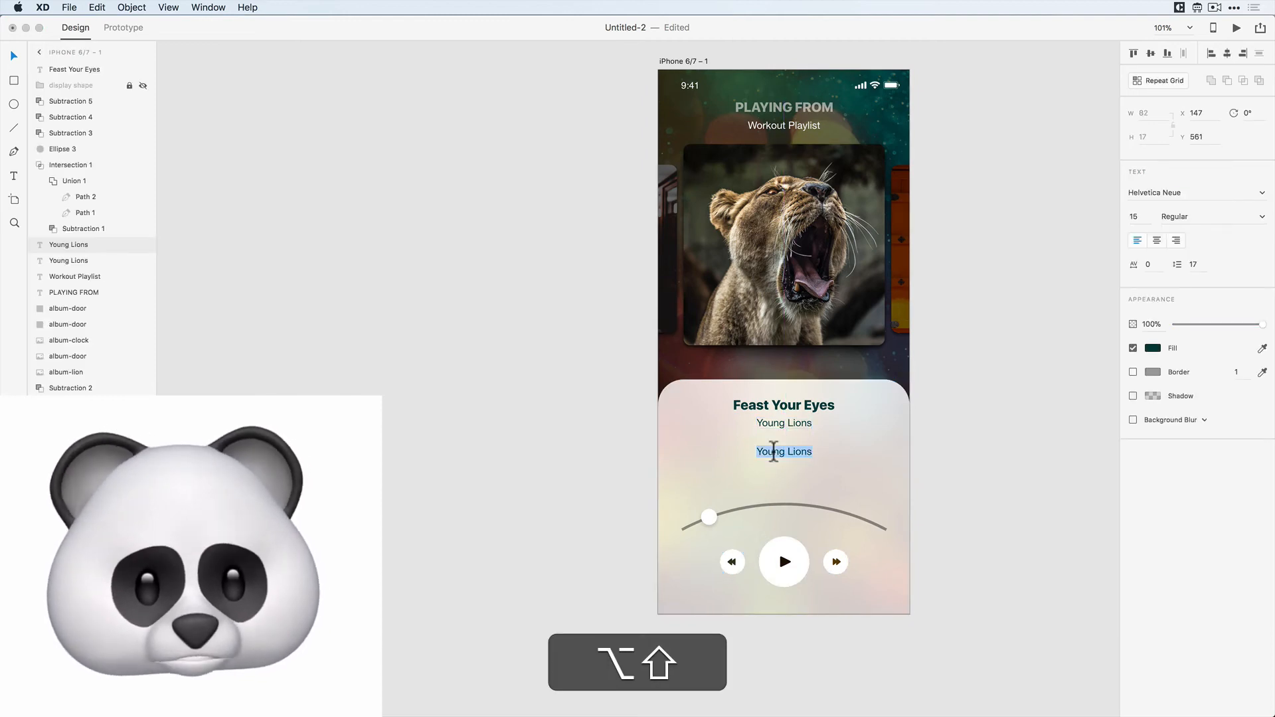
pyautogui.write('00:')
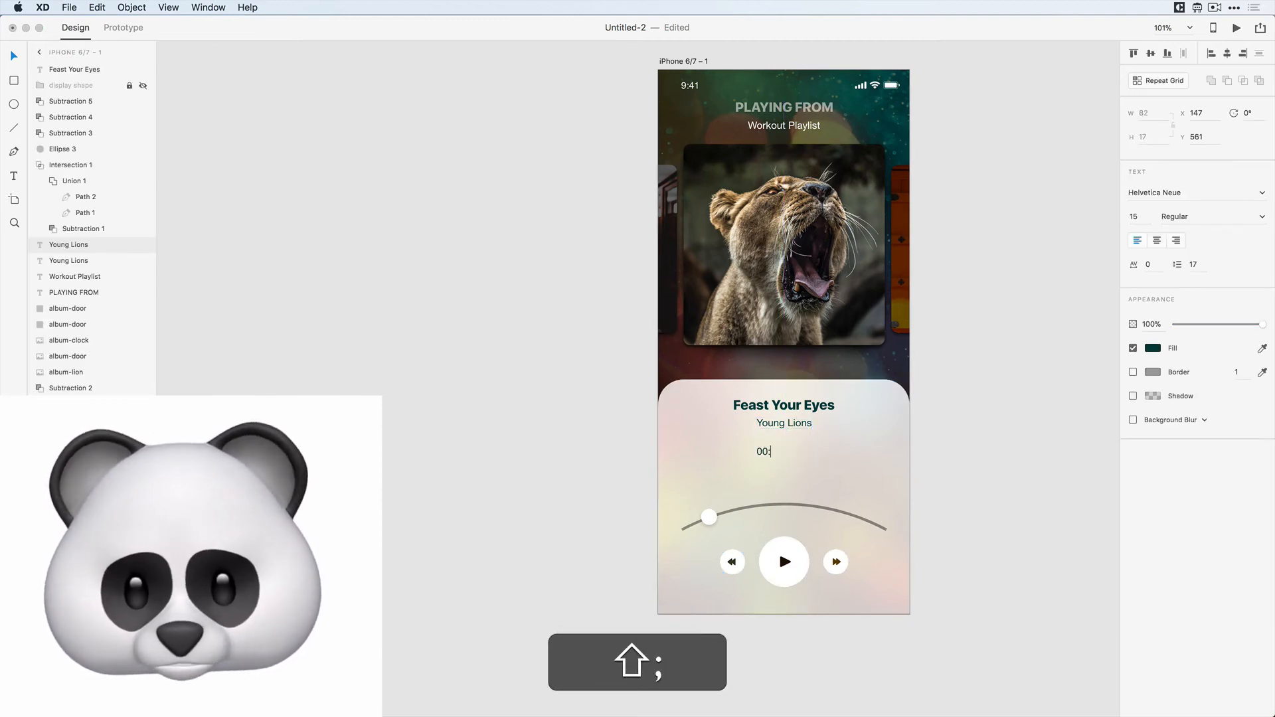
pyautogui.write('39')
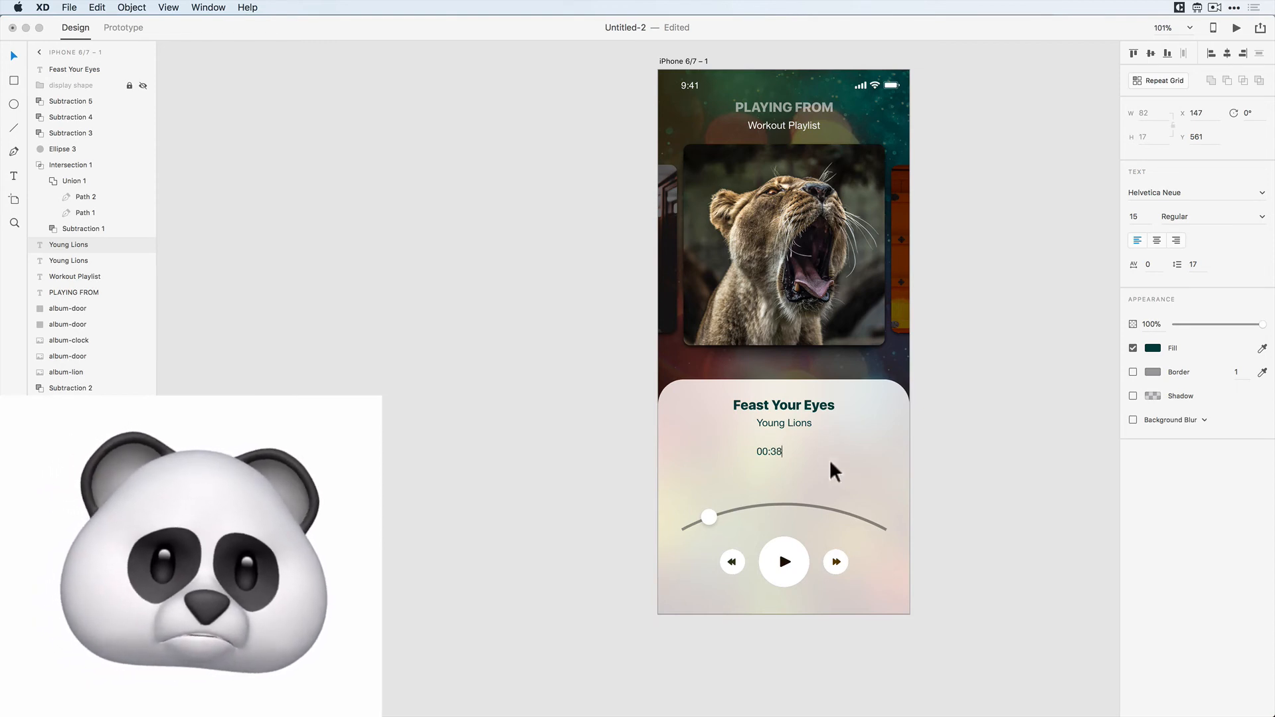
# - Align the "00:38" time text to the horizontal centre of the blurred panel
pyautogui.keyDown('shift'); pyautogui.click(886, 453); pyautogui.keyUp('shift')
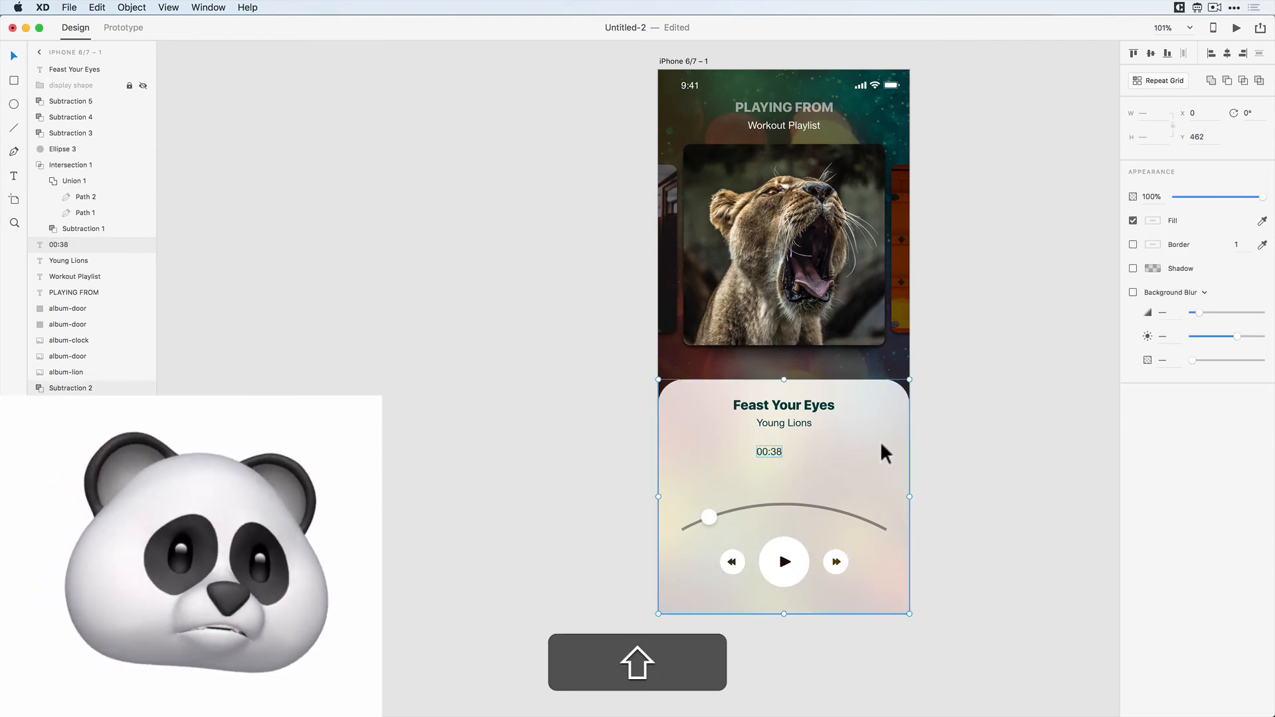
pyautogui.click(1227, 54)
pyautogui.click(976, 471)
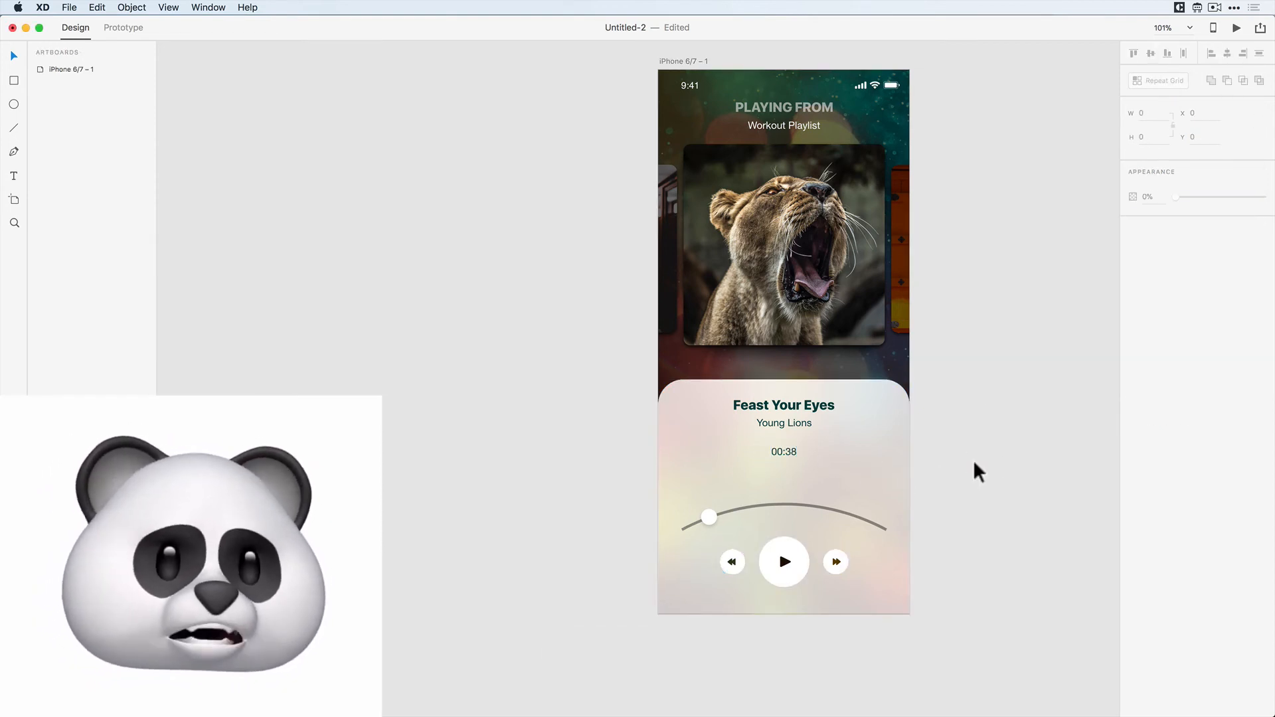
# - Lower the opacity of the "00:38" time text to about 66%
pyautogui.doubleClick(789, 453)
pyautogui.click(789, 453)
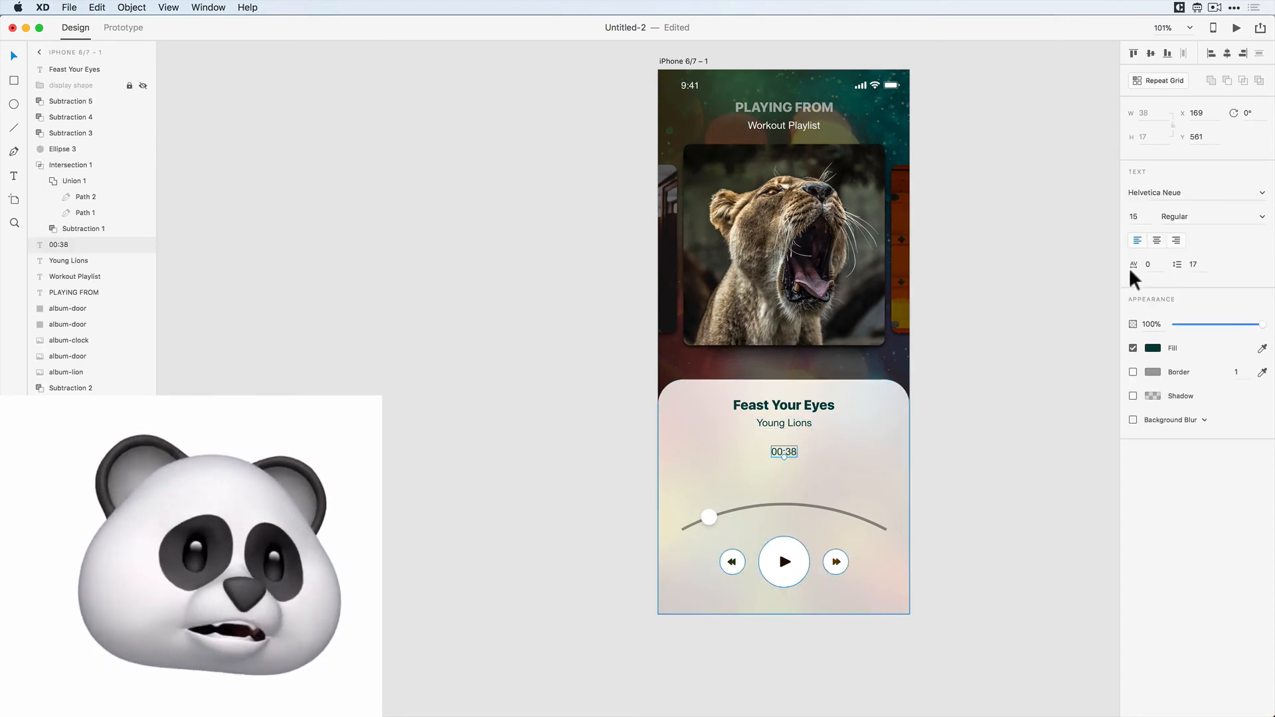
pyautogui.moveTo(1237, 325); pyautogui.dragTo(1233, 325)
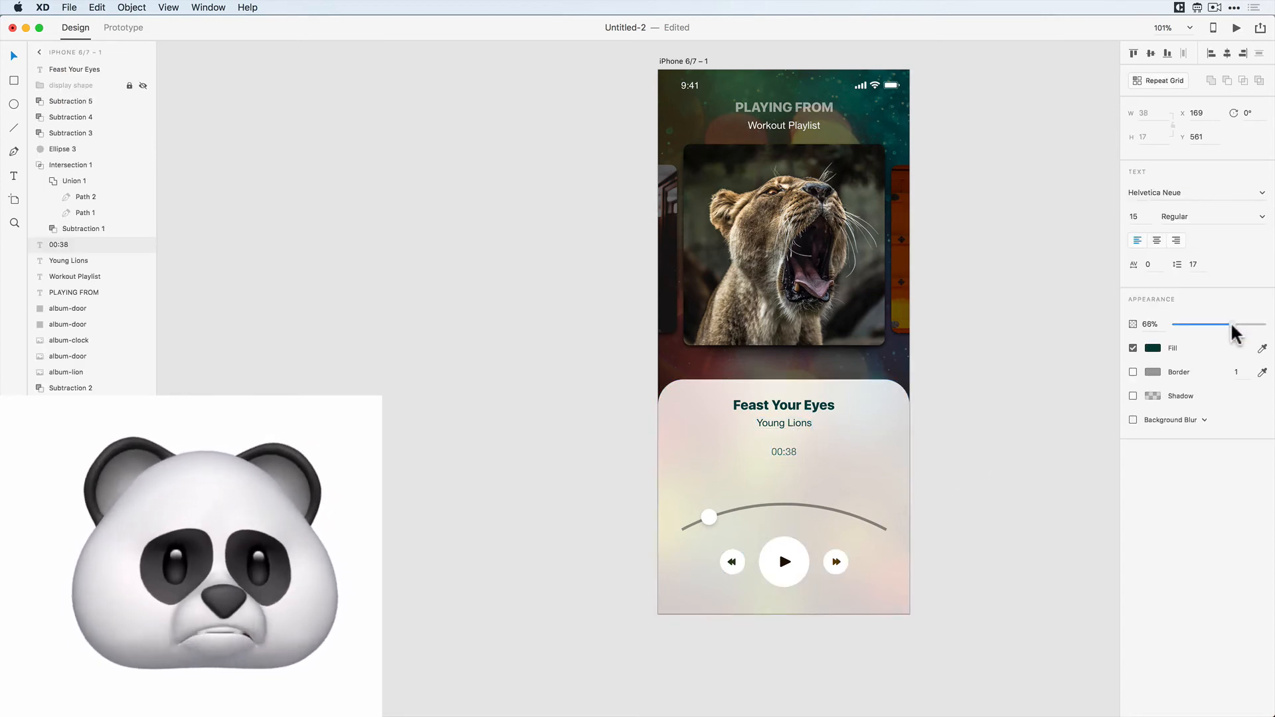
pyautogui.click(1026, 481)
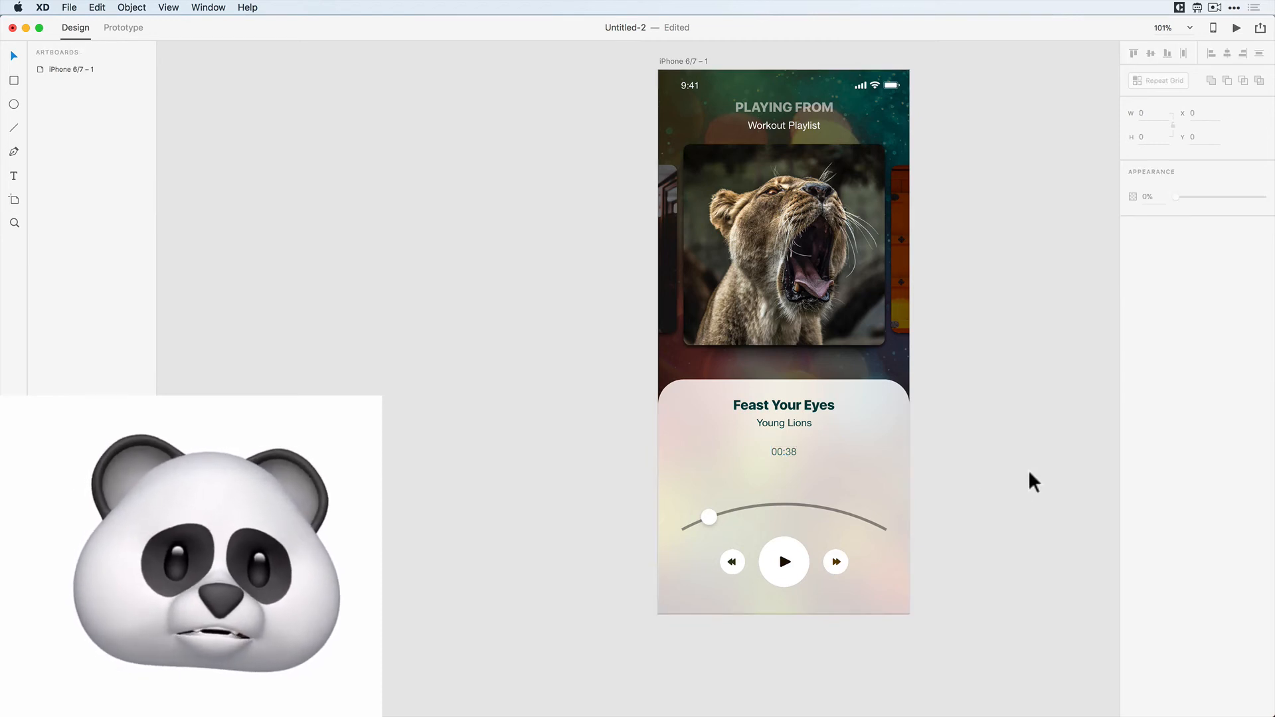
# - Fill the curved slider track with the dark green sampled from the song title and lower its opacity to about 12%
pyautogui.doubleClick(874, 529)
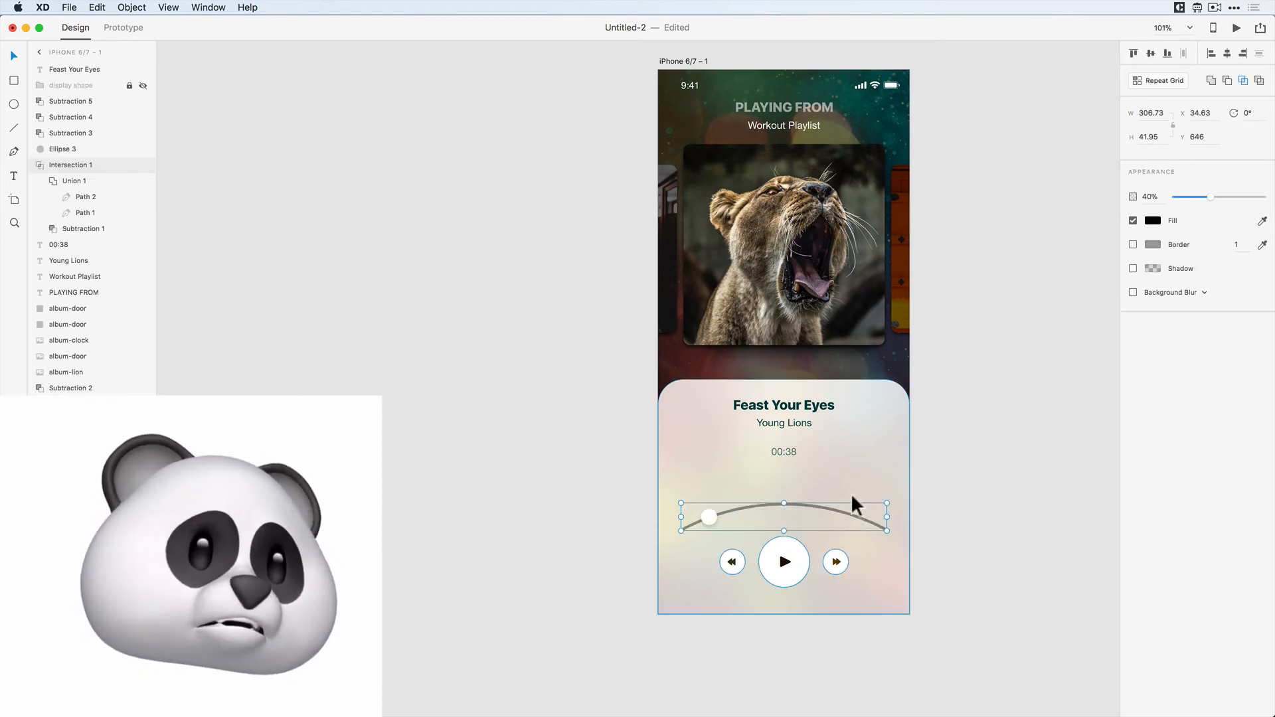
pyautogui.click(1262, 222)
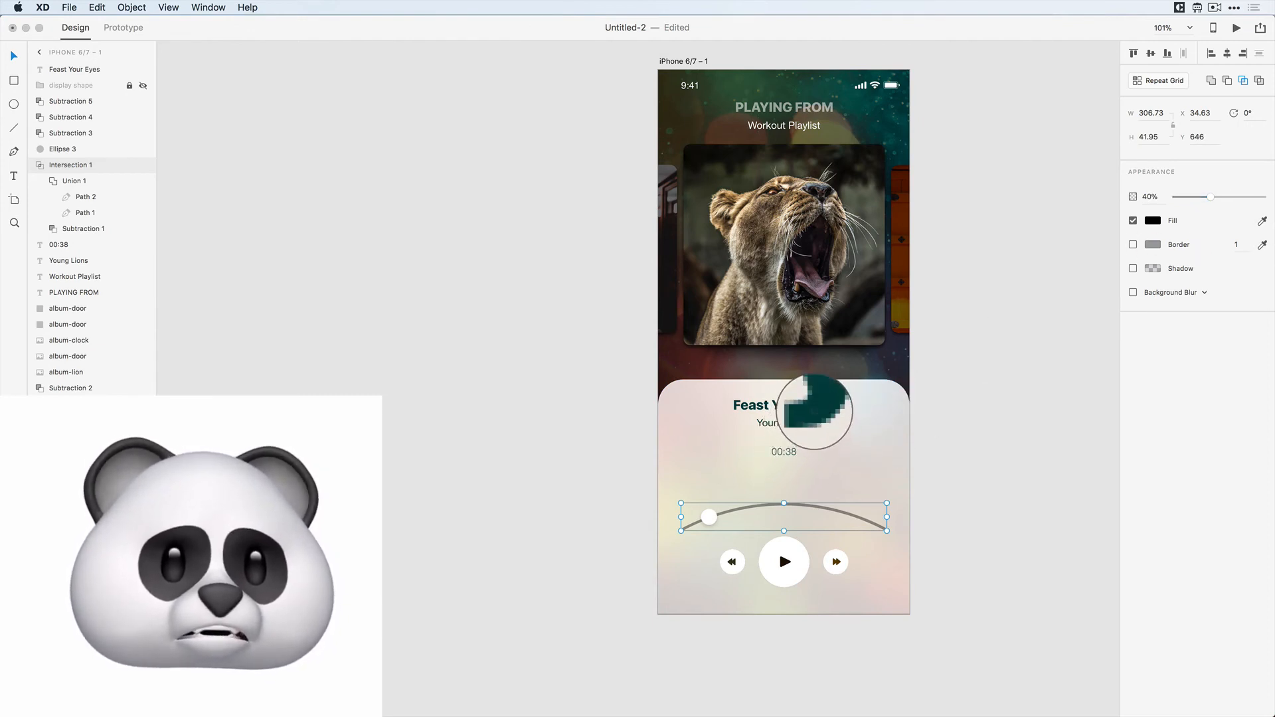
pyautogui.click(816, 405)
pyautogui.moveTo(1211, 197); pyautogui.dragTo(1180, 198)
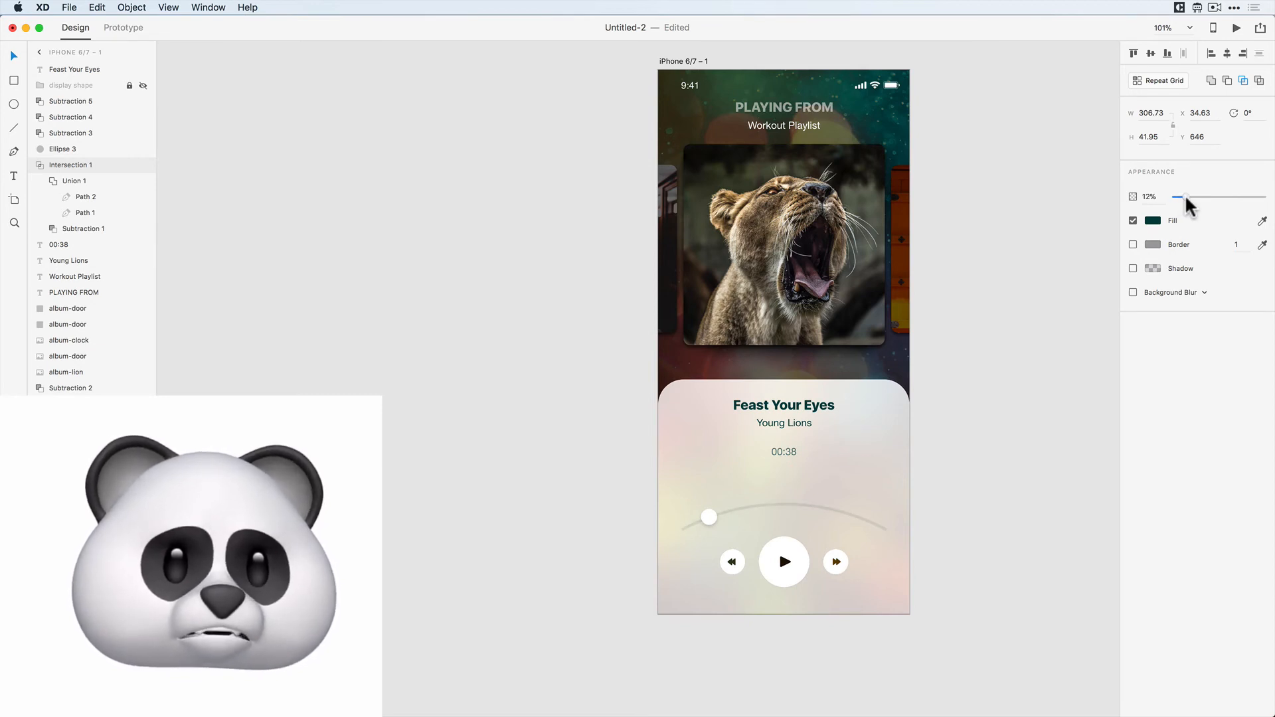
pyautogui.moveTo(1187, 198); pyautogui.dragTo(1186, 198)
pyautogui.click(967, 470)
# - Move the song title, "Young Lions" and "00:38" texts down together by about 4 px within the panel
pyautogui.click(785, 451)
pyautogui.keyDown('shift'); pyautogui.click(784, 423); pyautogui.keyUp('shift')
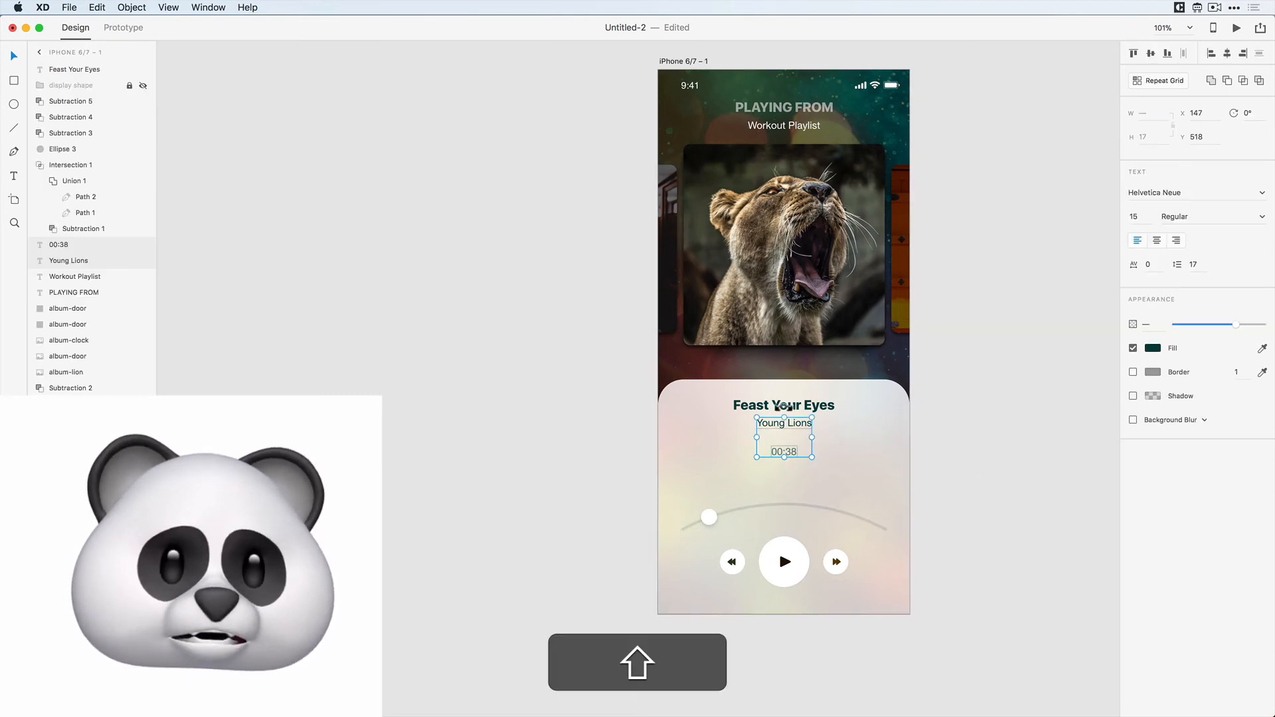
pyautogui.keyDown('shift'); pyautogui.click(784, 406); pyautogui.keyUp('shift')
pyautogui.press('alt')
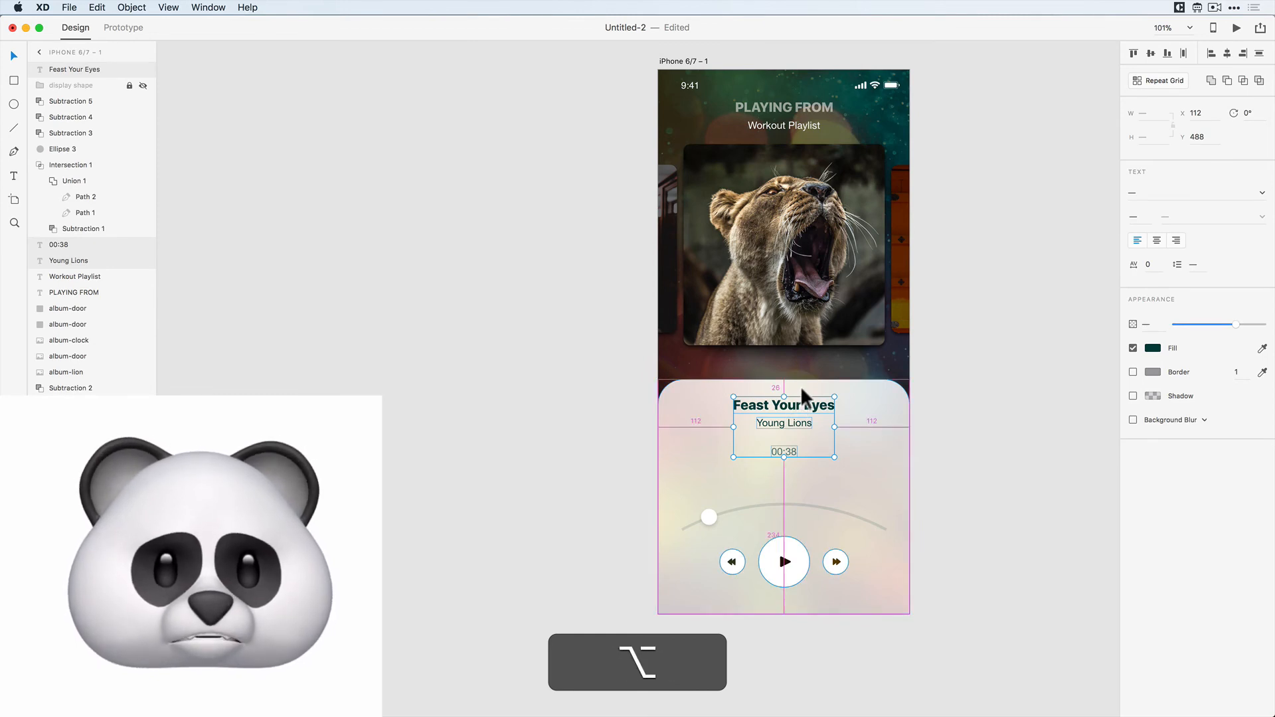
pyautogui.press('Down')
pyautogui.press('Down')
pyautogui.press('Down')
pyautogui.press('Down')
pyautogui.press('Down')
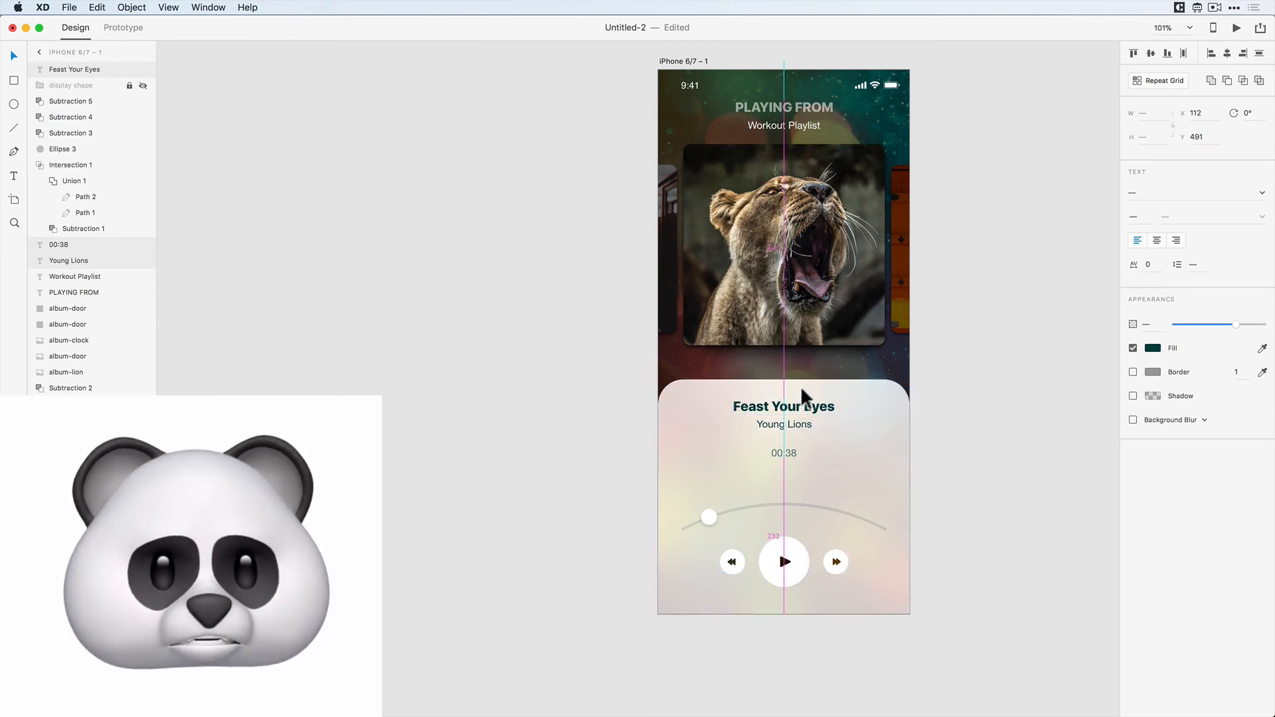
pyautogui.hotkey('alt', 'Down')
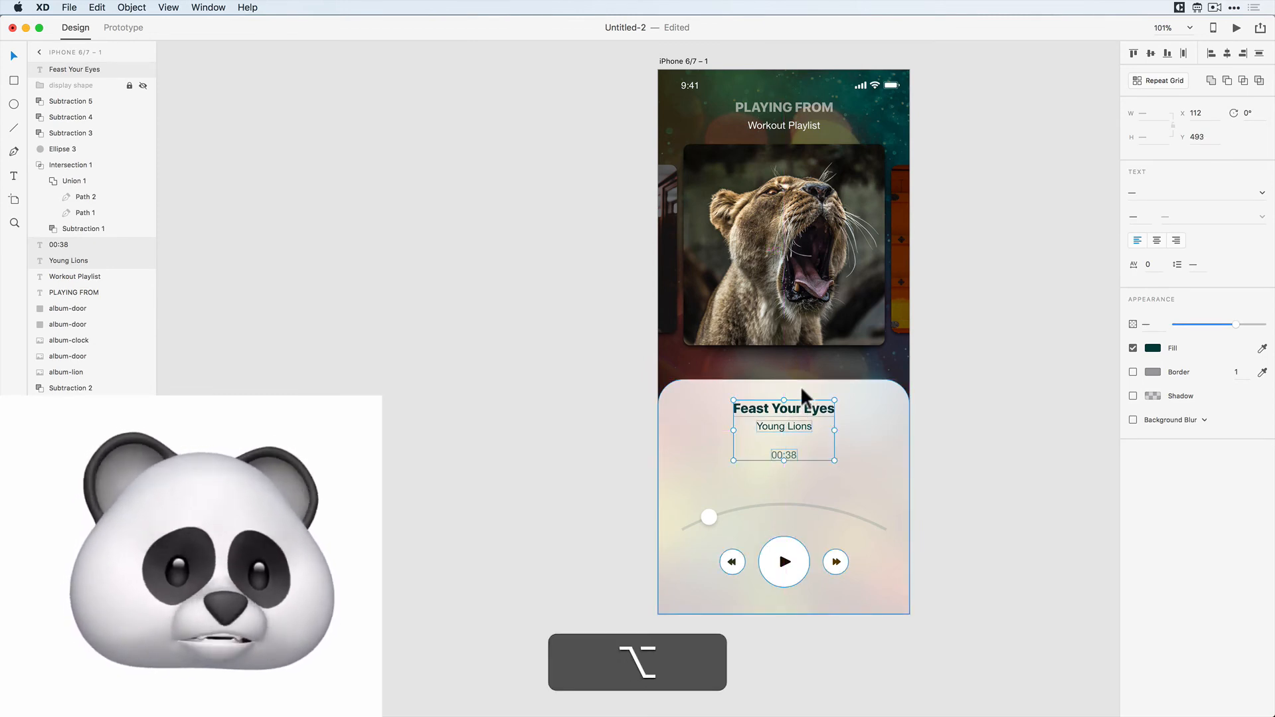
pyautogui.hotkey('alt', 'Up')
pyautogui.click(996, 401)
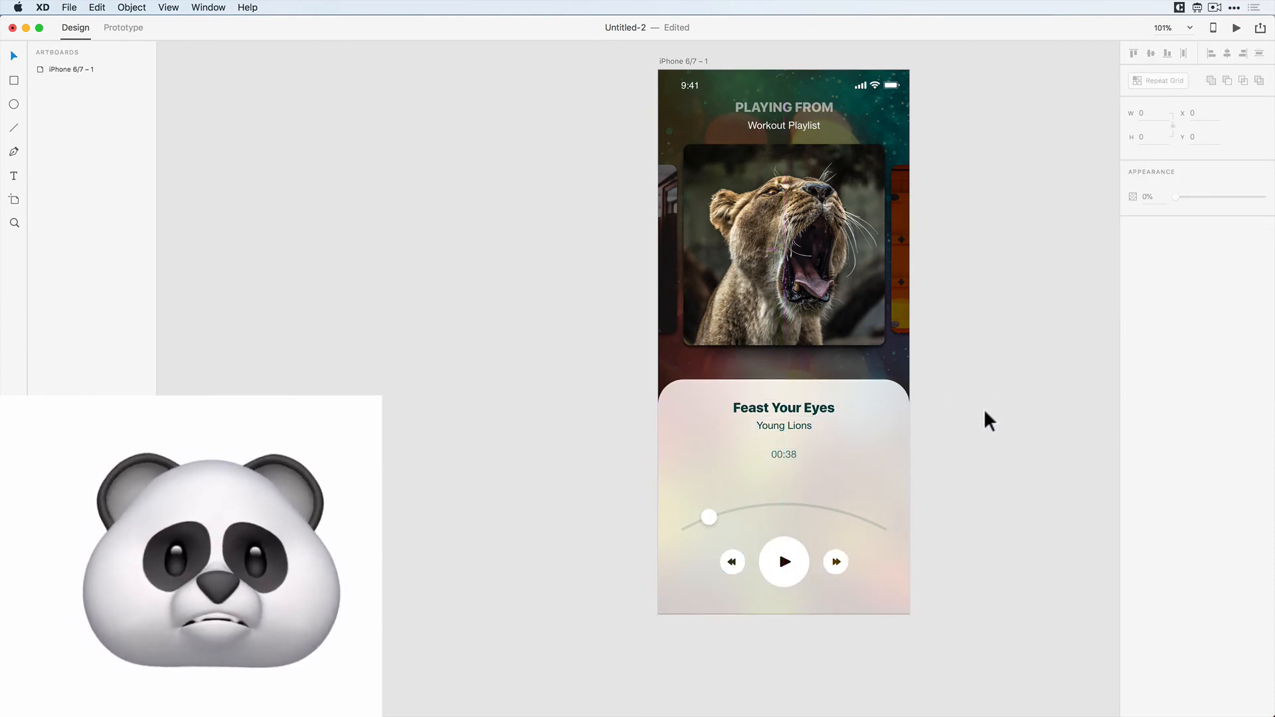
# - Draw a rectangle 24 px wide beside the "PLAYING FROM" heading, below the status bar icons, and set its height to 4 px
pyautogui.hscroll(2, 985, 418)
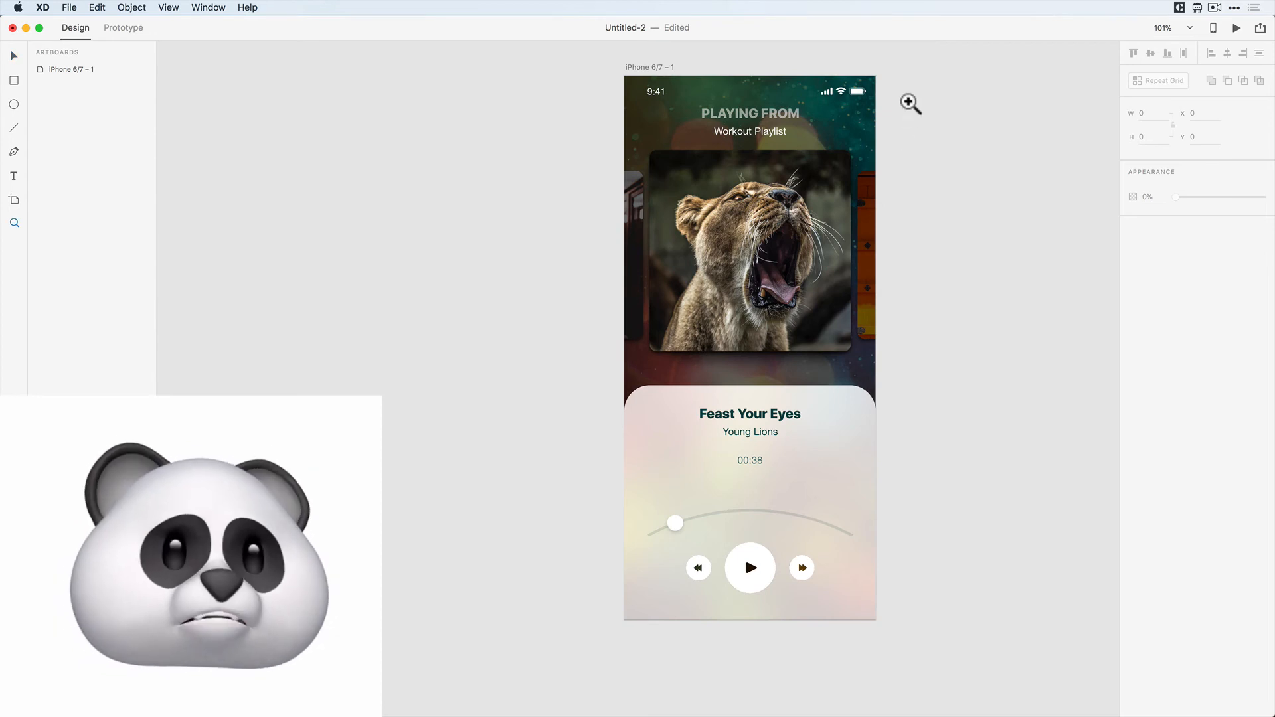
pyautogui.moveTo(882, 95); pyautogui.dragTo(672, 256)
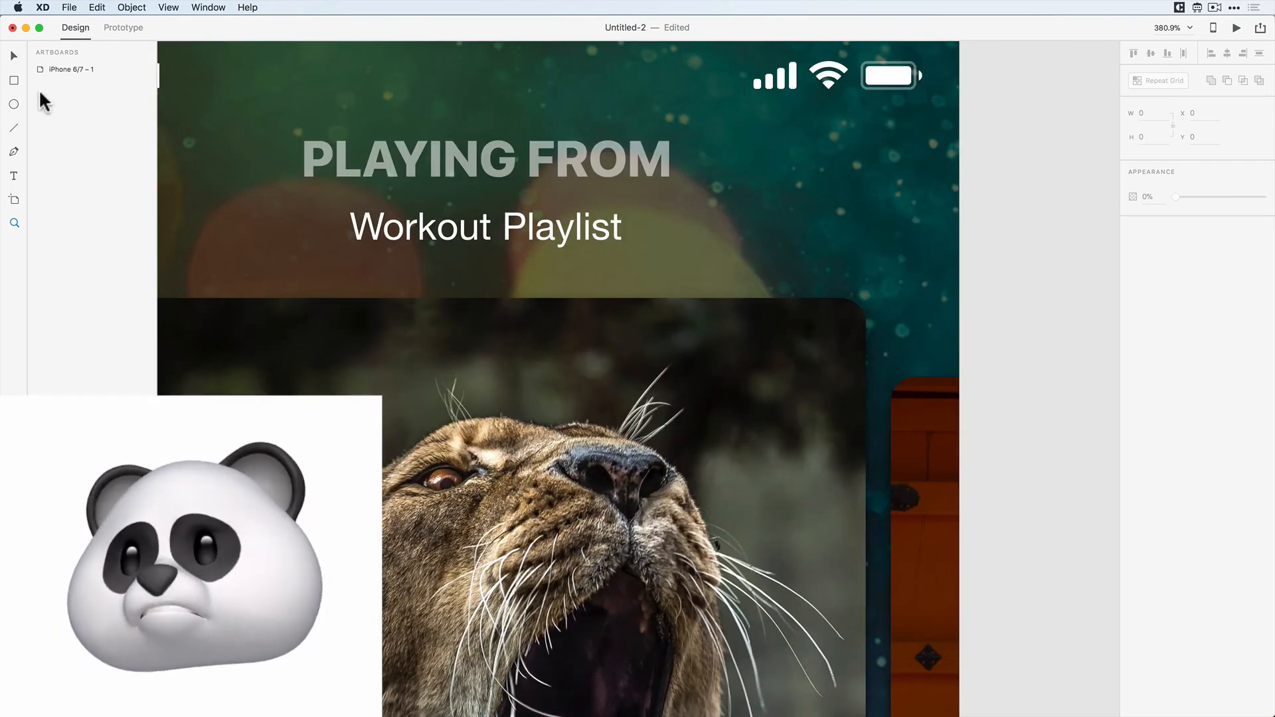
pyautogui.click(14, 81)
pyautogui.moveTo(805, 155)
pyautogui.mouseDown()
pyautogui.moveTo(910, 171)
pyautogui.moveTo(865, 162)
pyautogui.mouseUp()
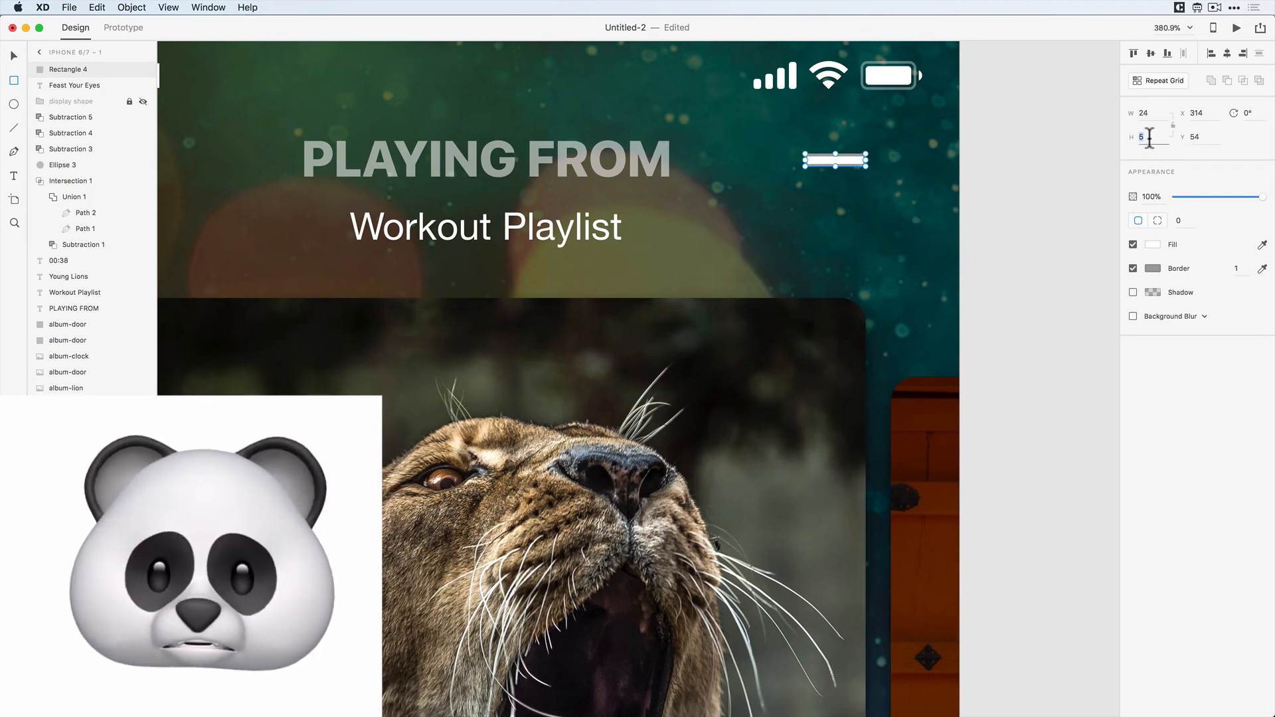
pyautogui.write('4')
pyautogui.press('Return')
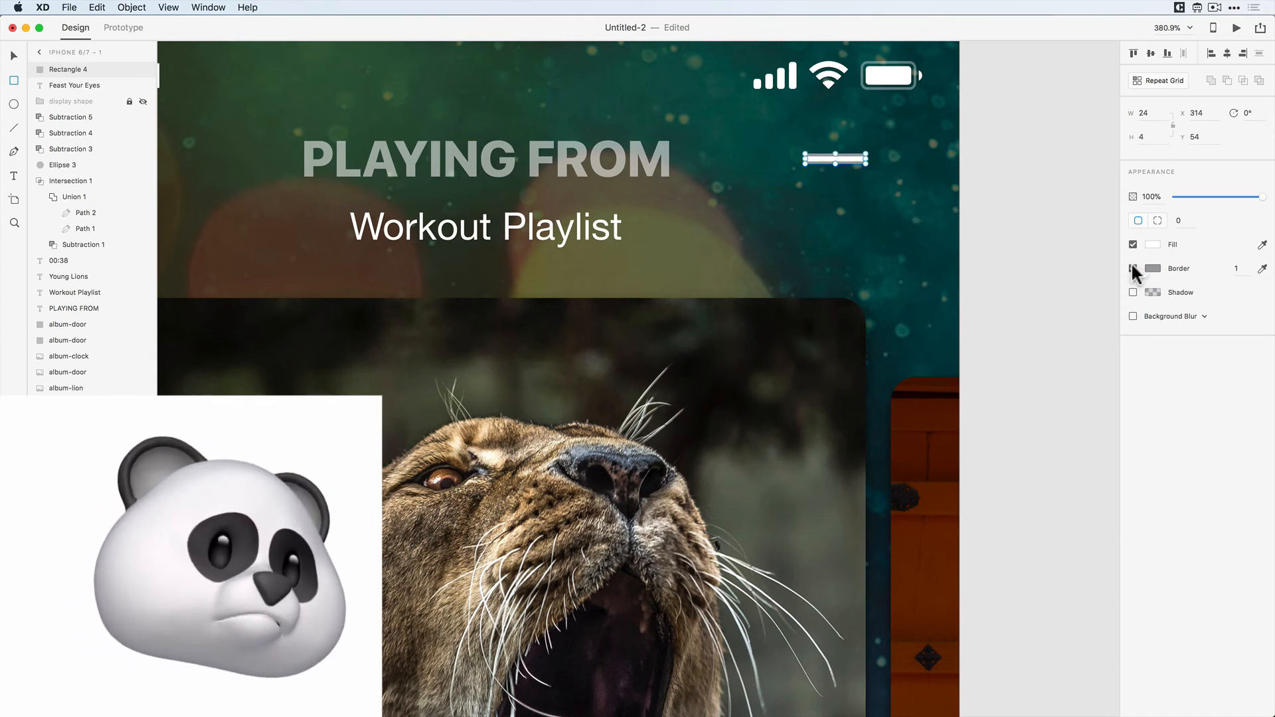
# - Remove the small rectangle's border and set its corner radius to 2
pyautogui.click(1133, 268)
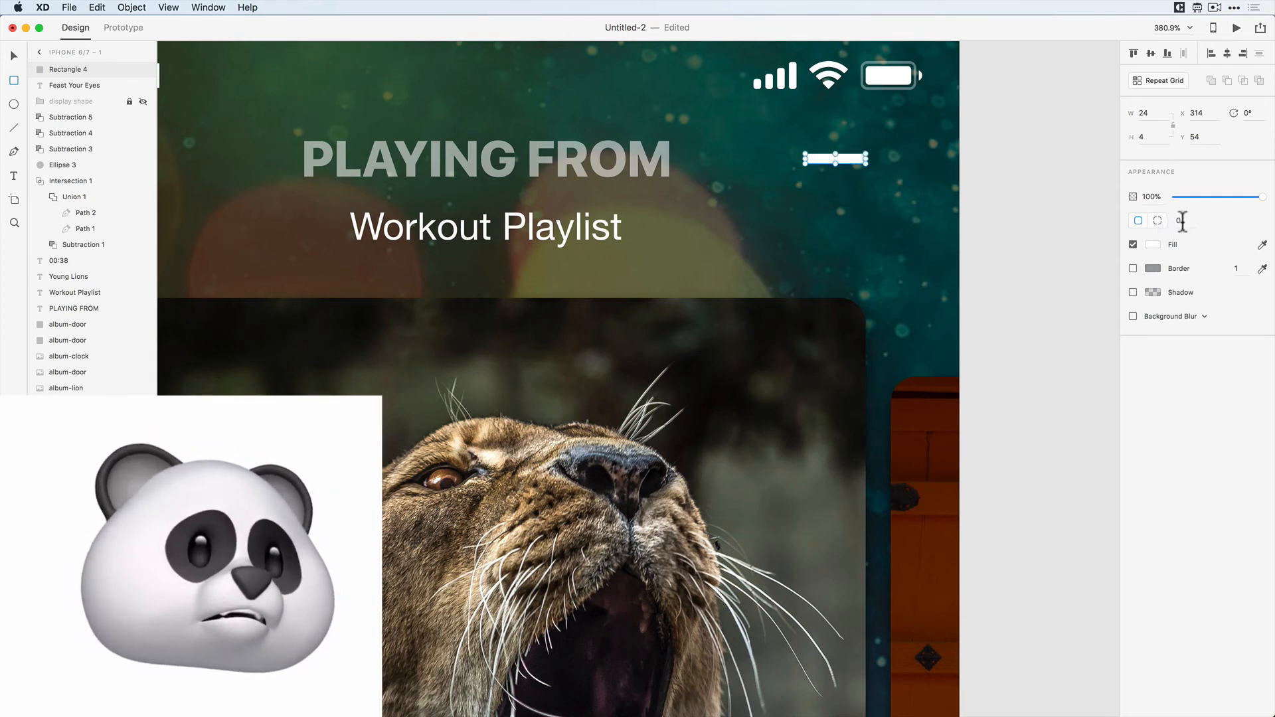
pyautogui.click(1181, 221)
pyautogui.write('2')
pyautogui.press('Return')
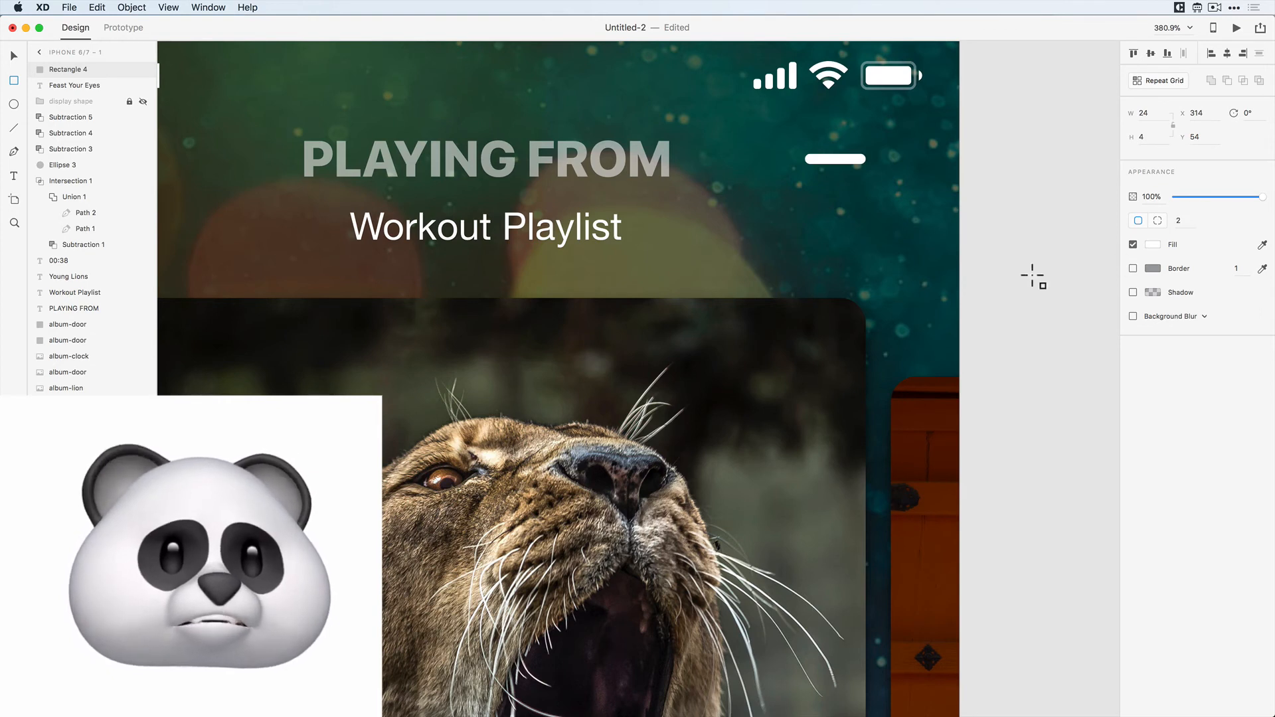
# - Duplicate the white bar twice below itself at even spacing, shortening the middle bar to about half and the lowest, at Y 70, to 18 px
pyautogui.click(14, 56)
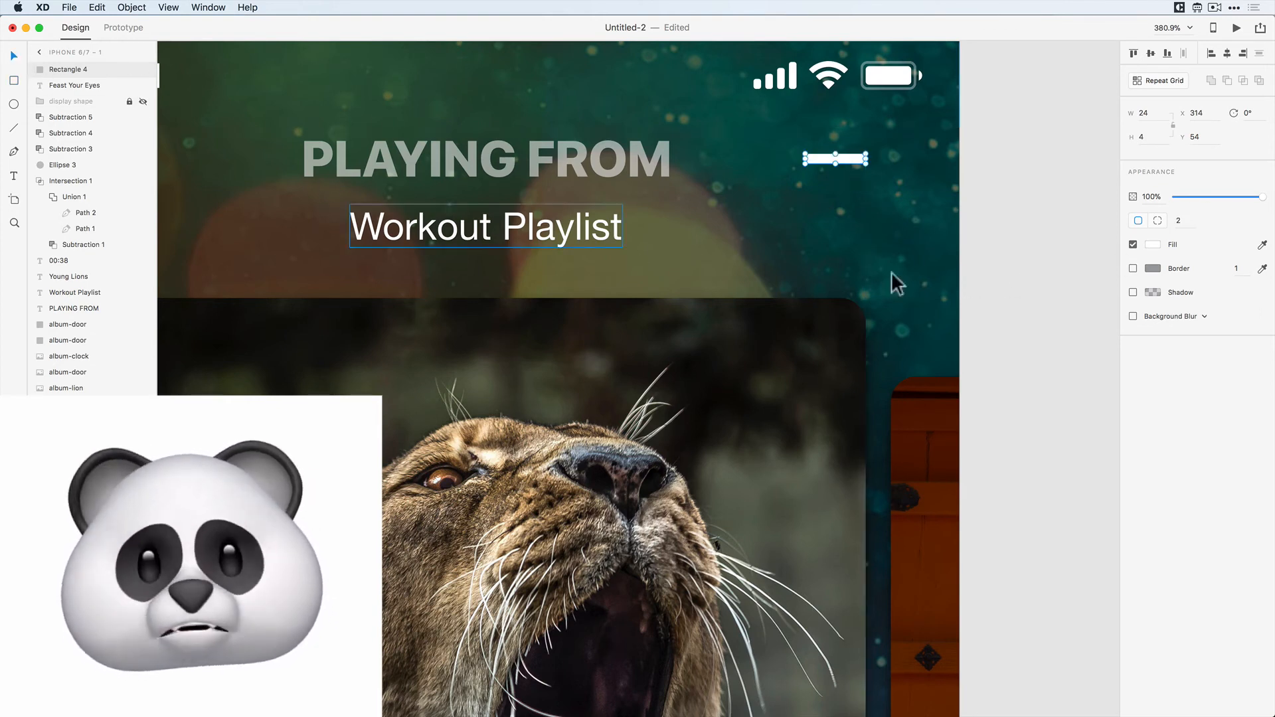
pyautogui.moveTo(820, 159); pyautogui.dragTo(845, 198)
pyautogui.click(826, 180)
pyautogui.click(861, 201)
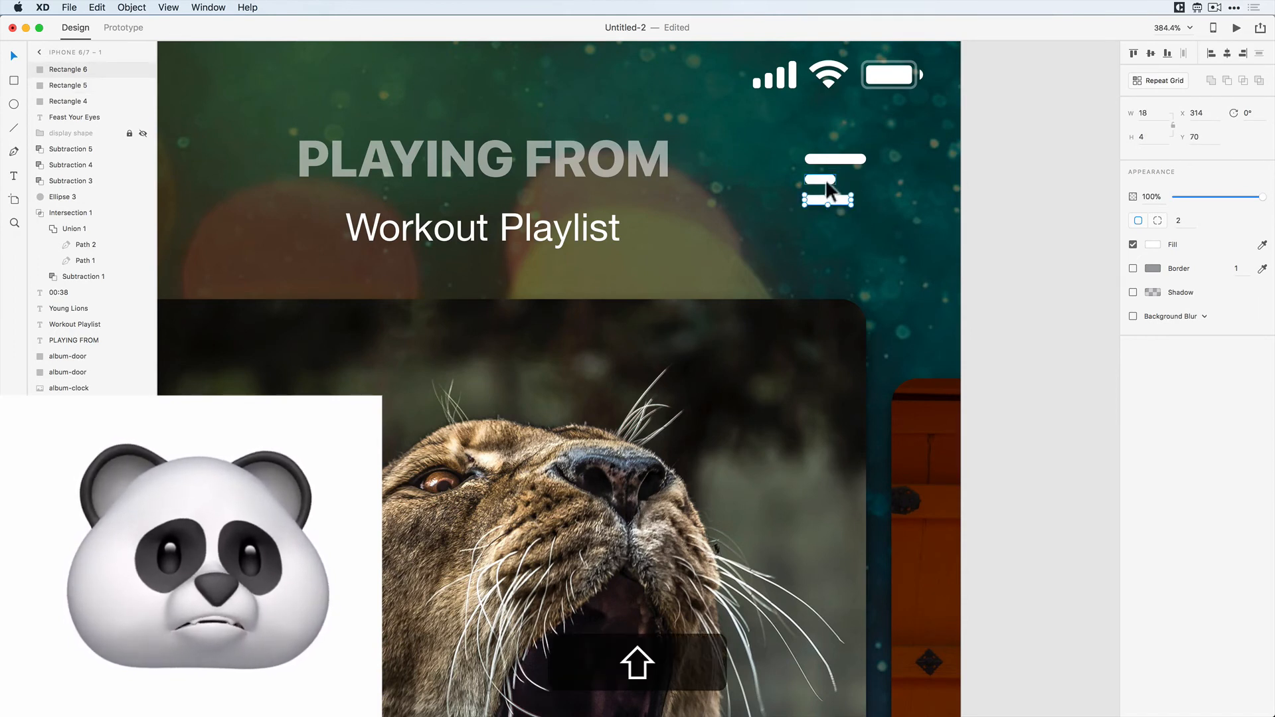
# - Unite the three bars into a single menu icon shape and move it horizontally to X 336
pyautogui.keyDown('shift'); pyautogui.click(826, 179); pyautogui.keyUp('shift')
pyautogui.keyDown('shift'); pyautogui.click(835, 154); pyautogui.keyUp('shift')
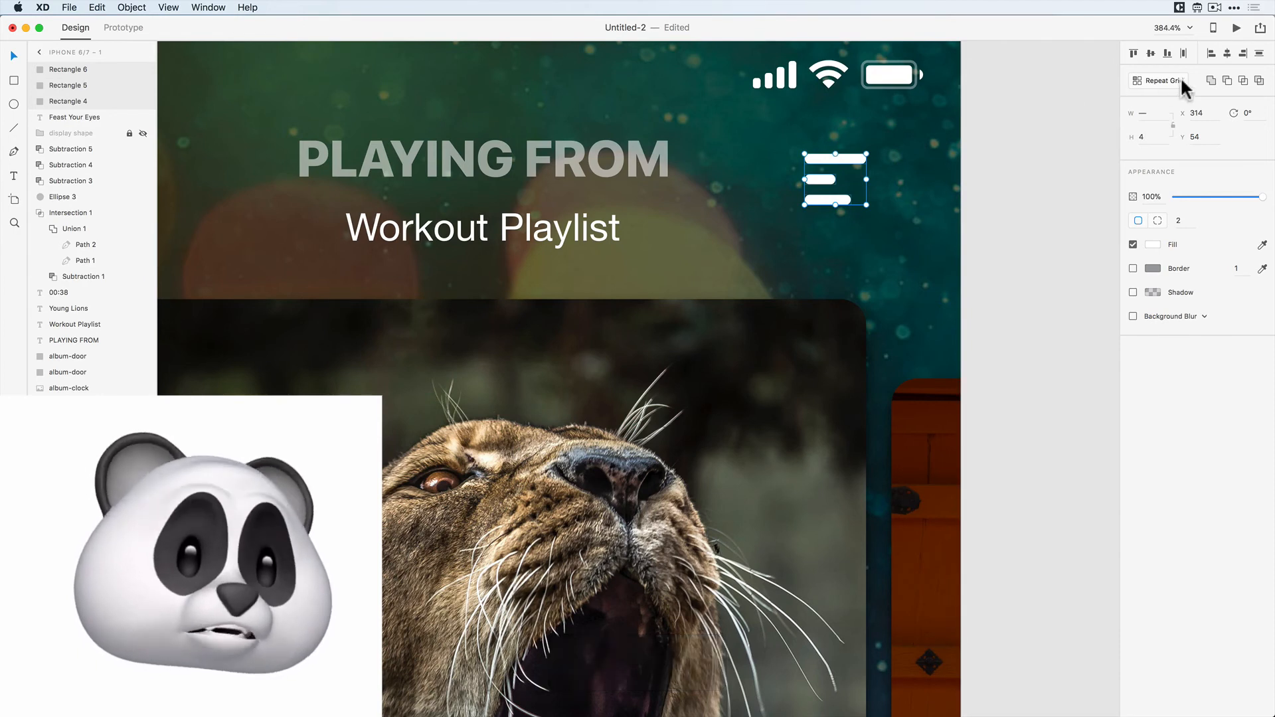
pyautogui.click(1211, 79)
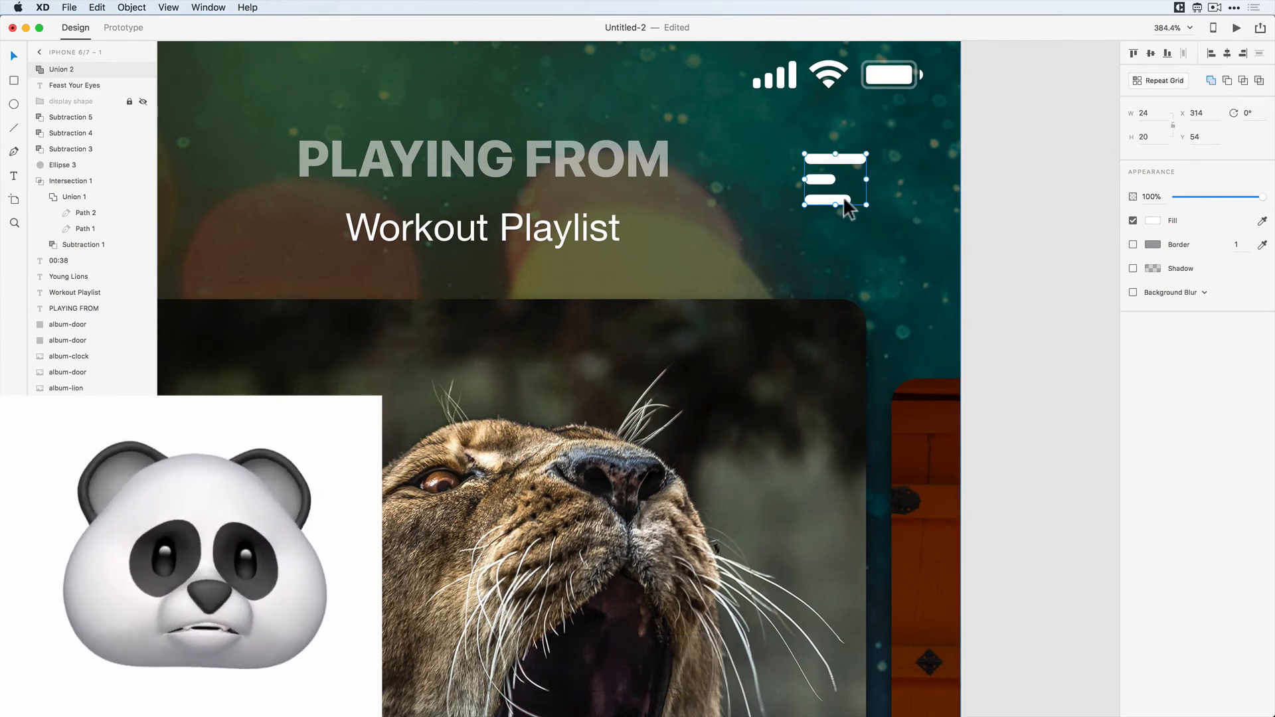
pyautogui.moveTo(838, 195); pyautogui.dragTo(894, 197)
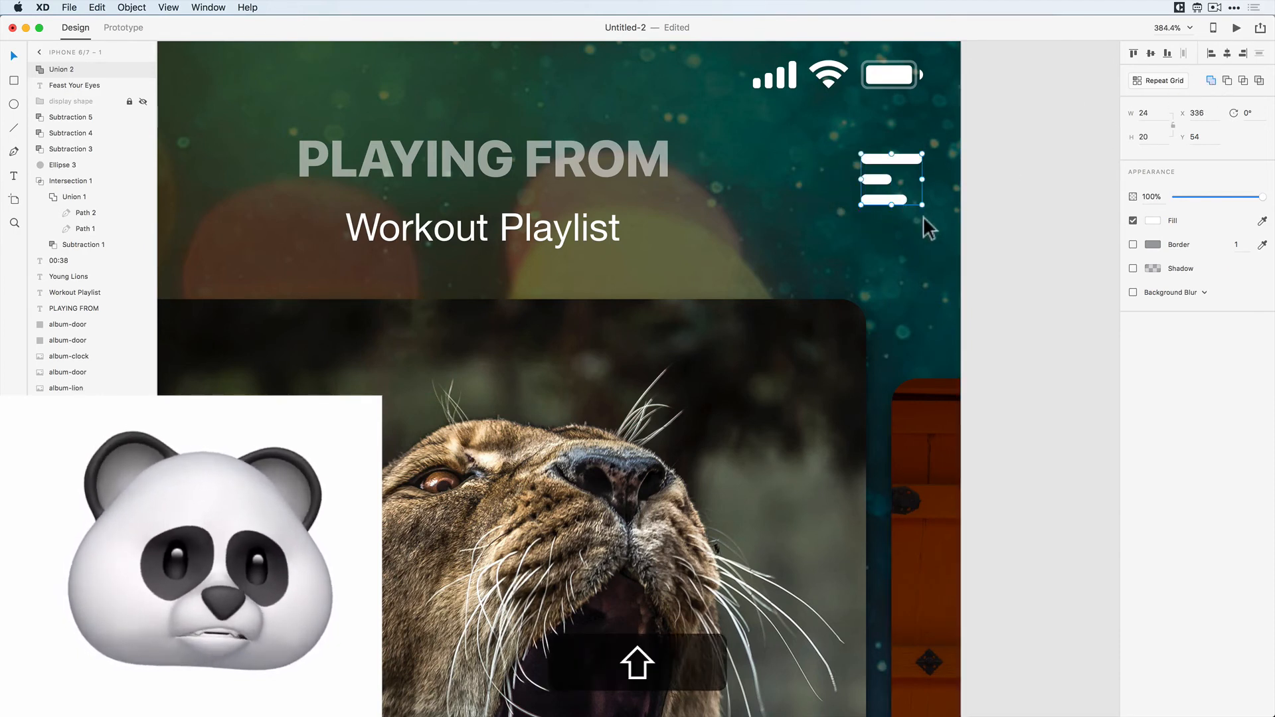
pyautogui.click(967, 245)
# - Copy the 24 px top bar from inside the united menu icon
pyautogui.scroll(3, 736, 205)
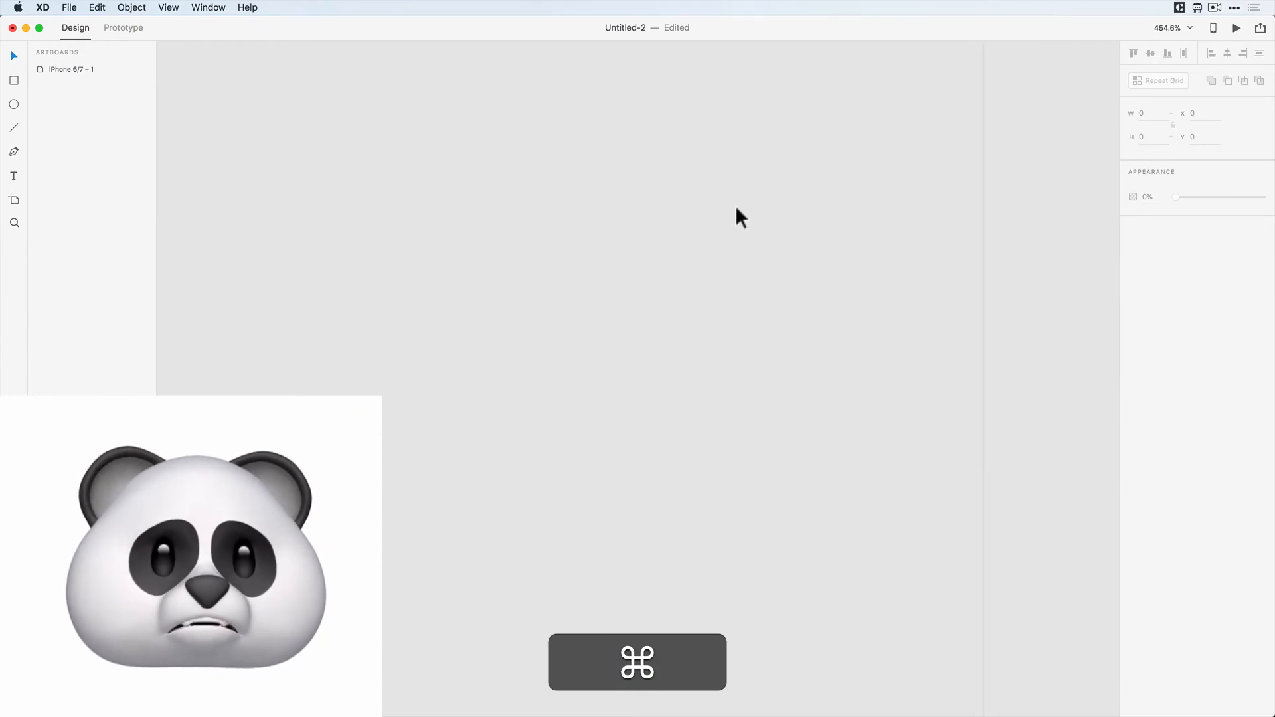
pyautogui.scroll(-5, 735, 205)
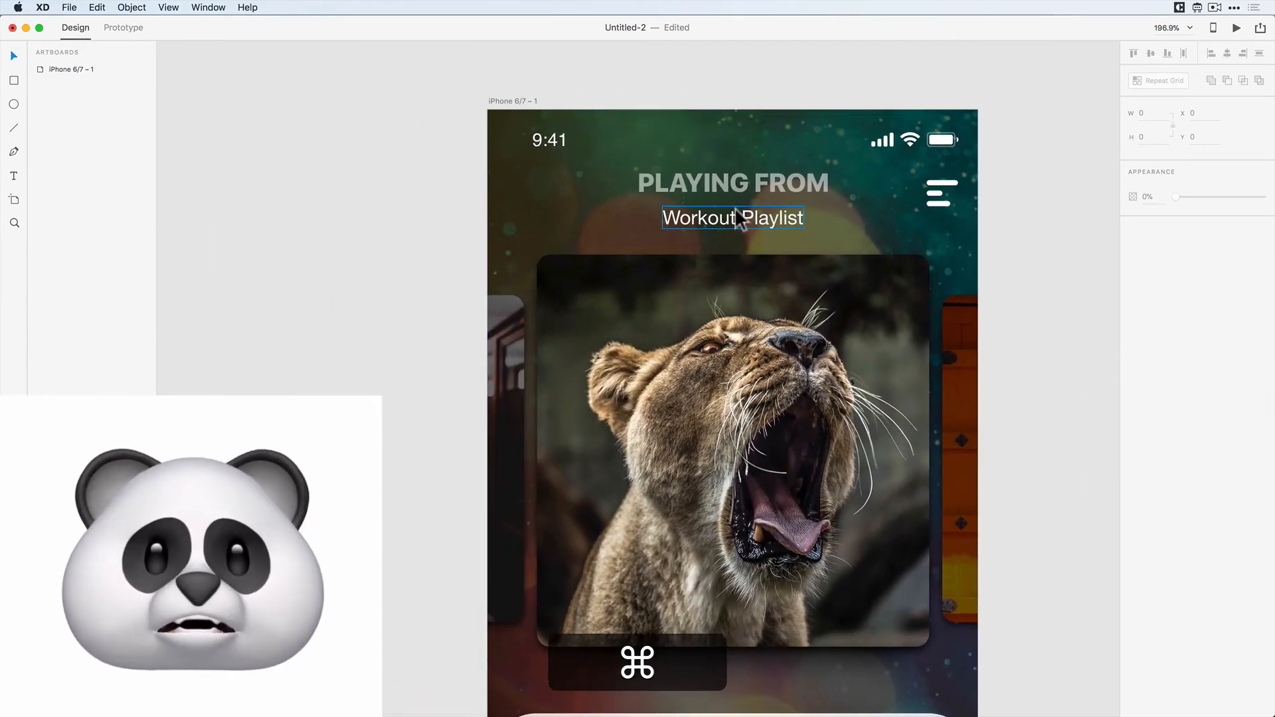
pyautogui.hscroll(-2, 735, 207)
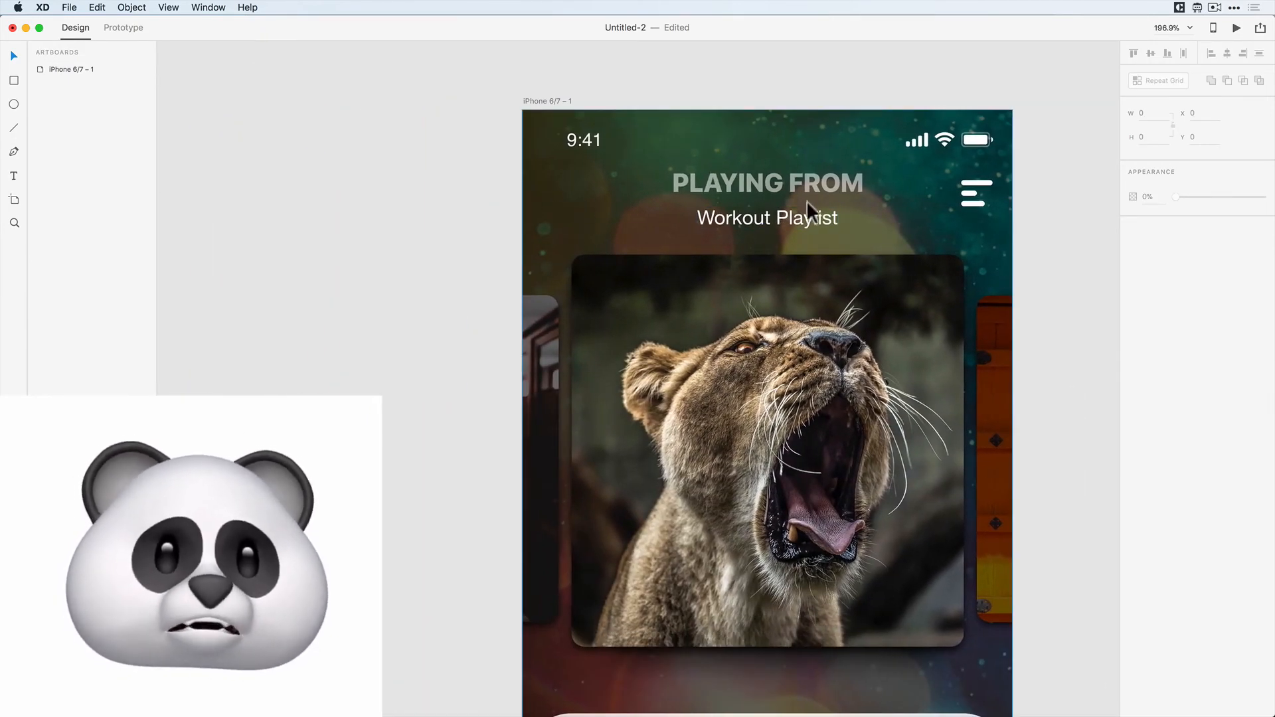
pyautogui.doubleClick(979, 180)
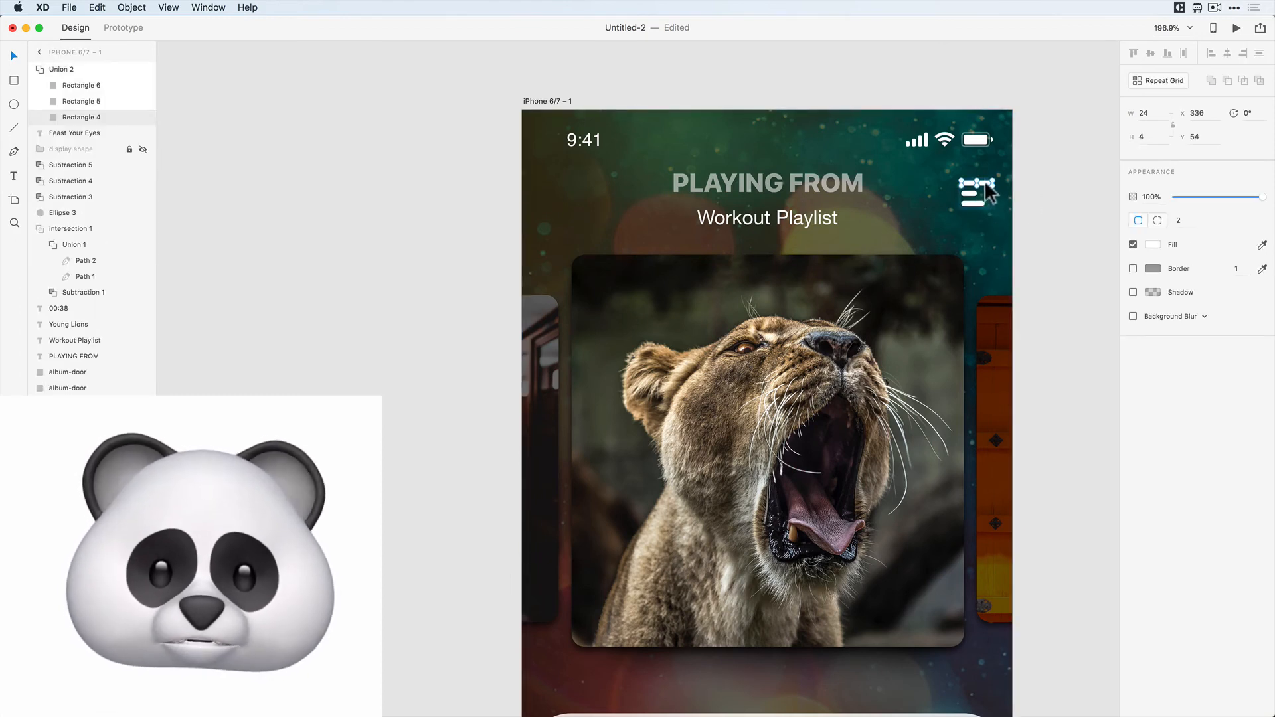
pyautogui.press('super+c')
pyautogui.click(1048, 191)
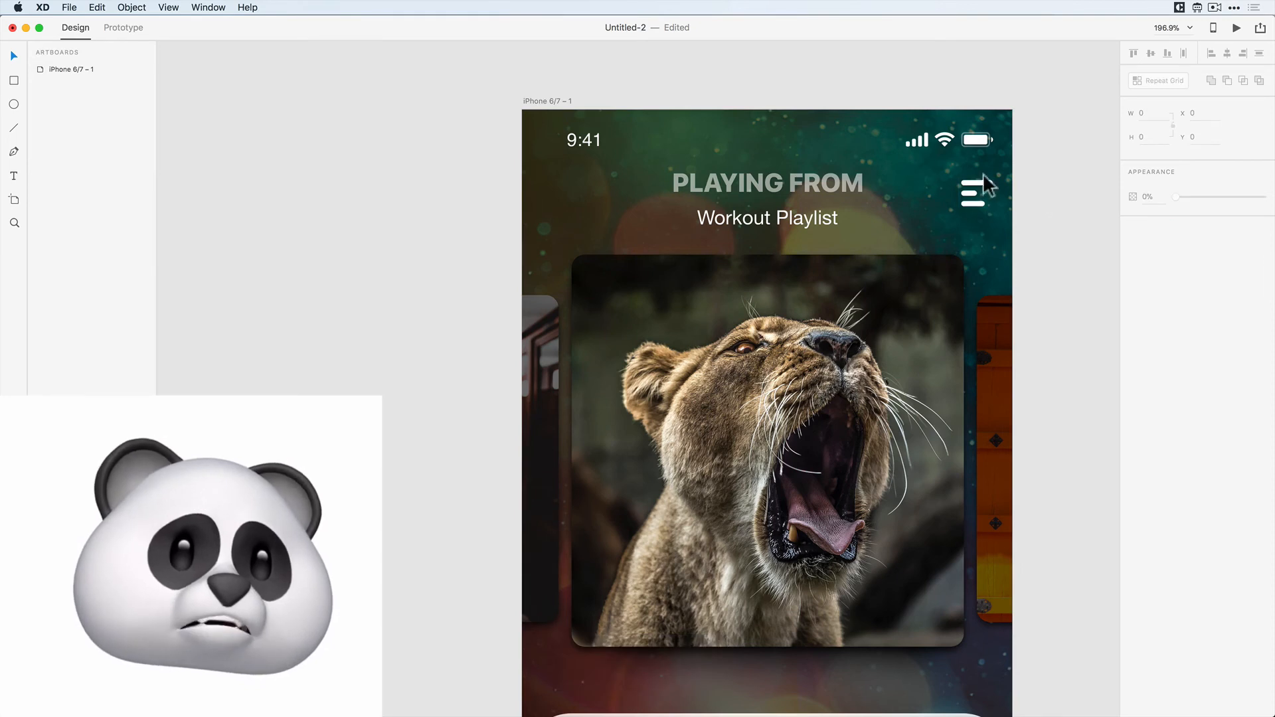
# - Paste the copied bar onto the artboard as a separate shape, place it before the "PLAYING FROM" heading and rotate it 45°
pyautogui.click(702, 193)
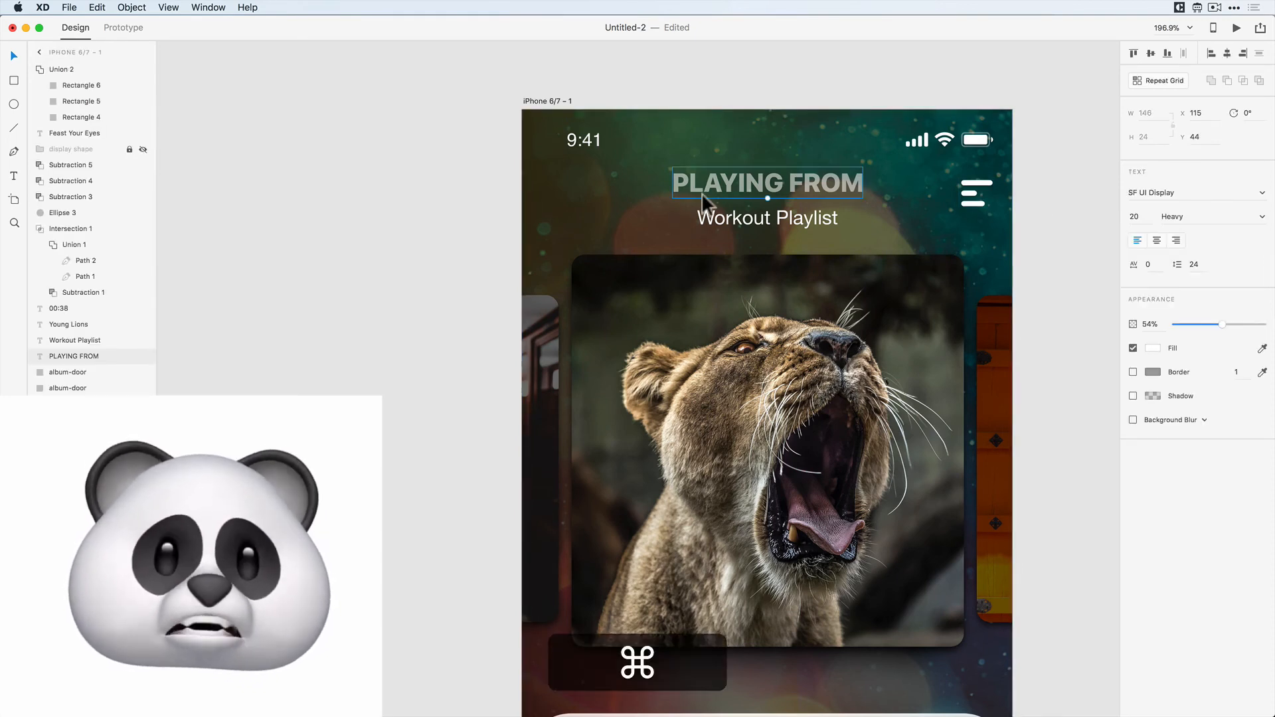
pyautogui.press('super+v')
pyautogui.click(1026, 189)
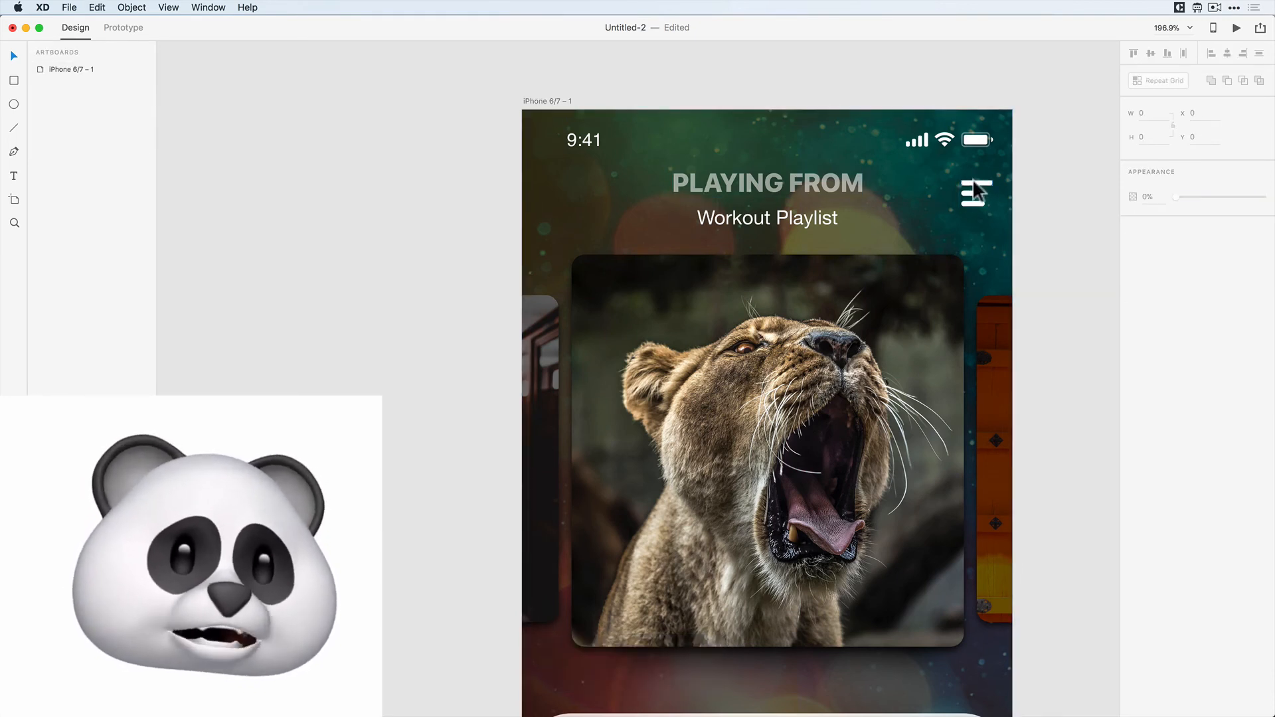
pyautogui.moveTo(971, 181); pyautogui.dragTo(628, 228)
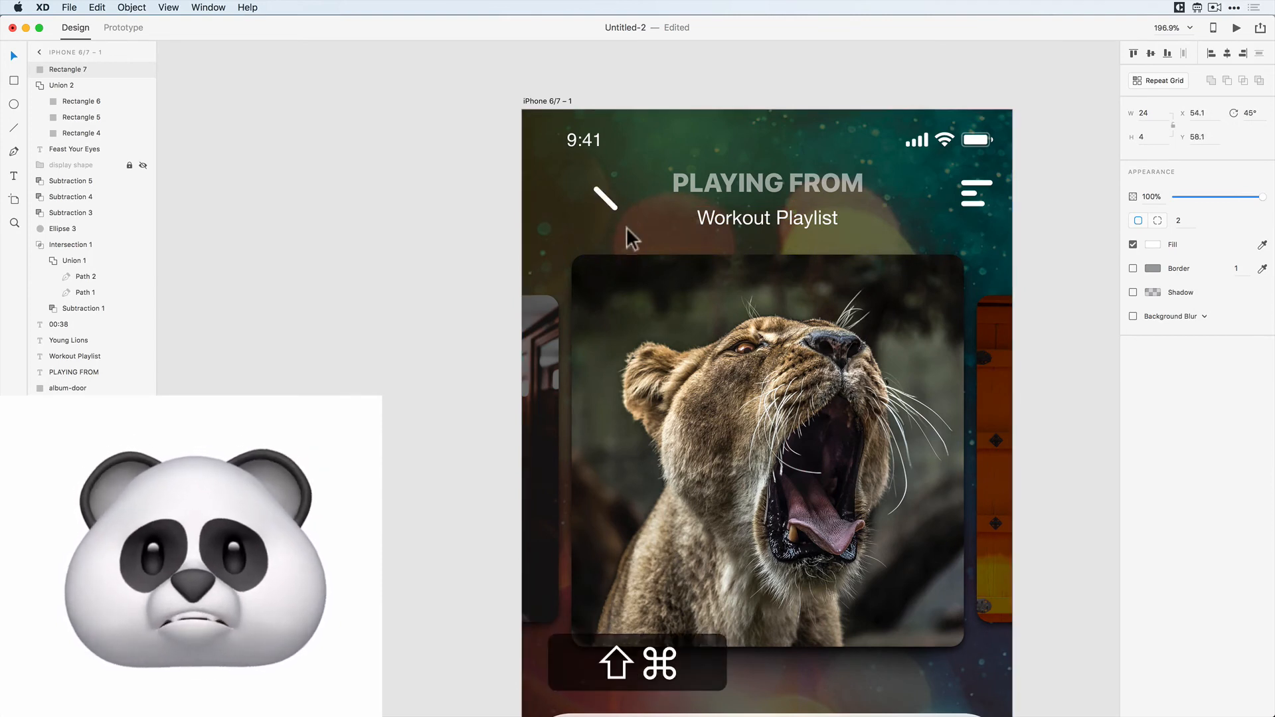
# - Shorten the 45° rotated white bar before the "PLAYING FROM" heading to 16 px
pyautogui.scroll(6, 604, 196)
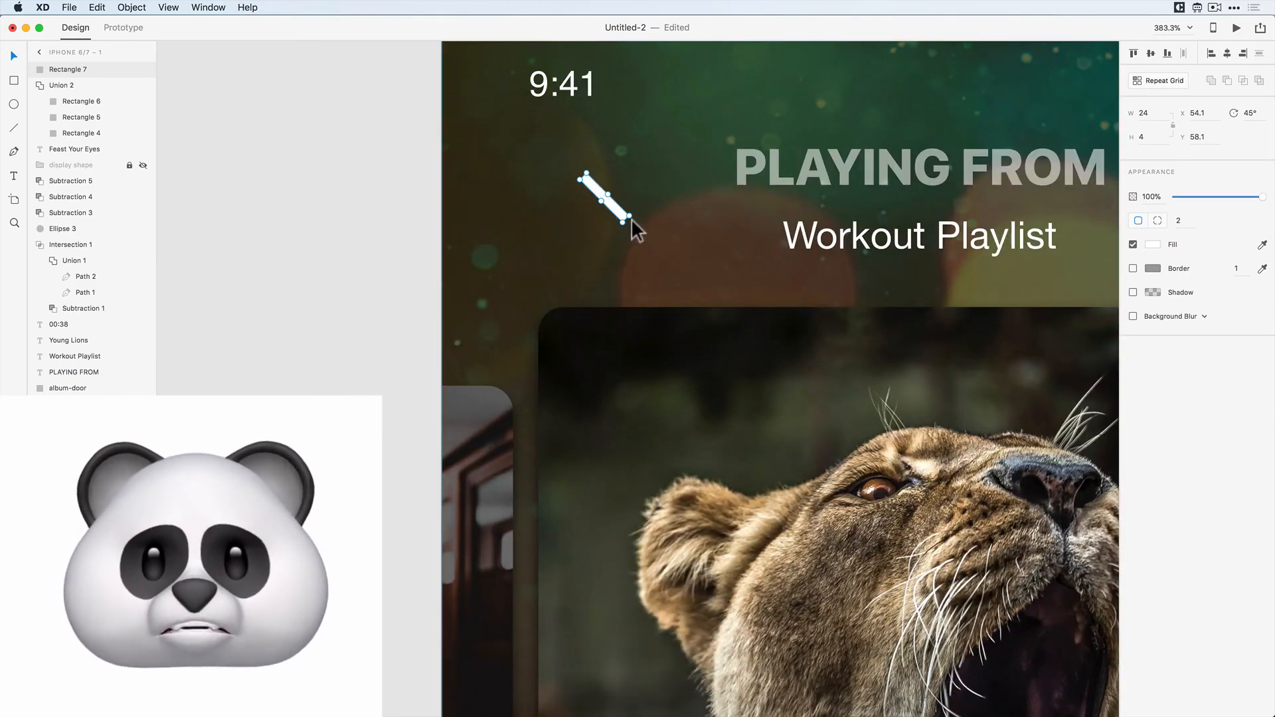
pyautogui.scroll(3, 623, 213)
pyautogui.scroll(3, 620, 209)
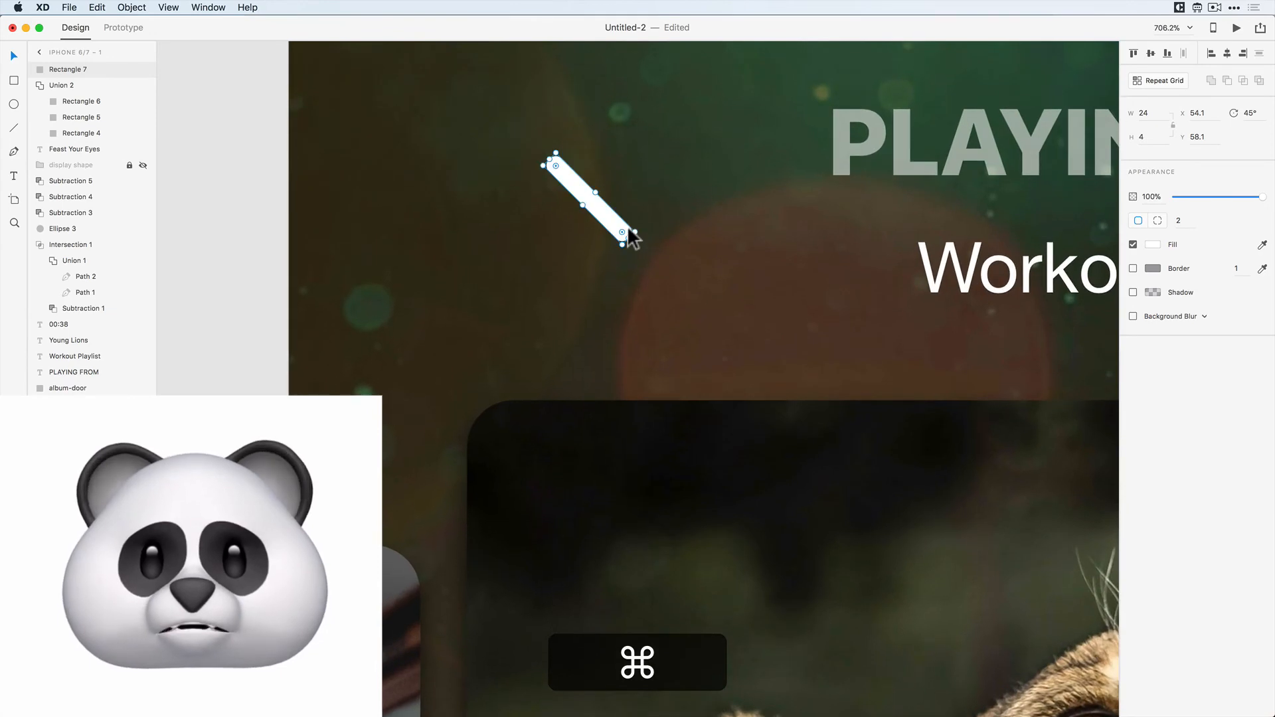
pyautogui.moveTo(627, 225); pyautogui.dragTo(598, 216)
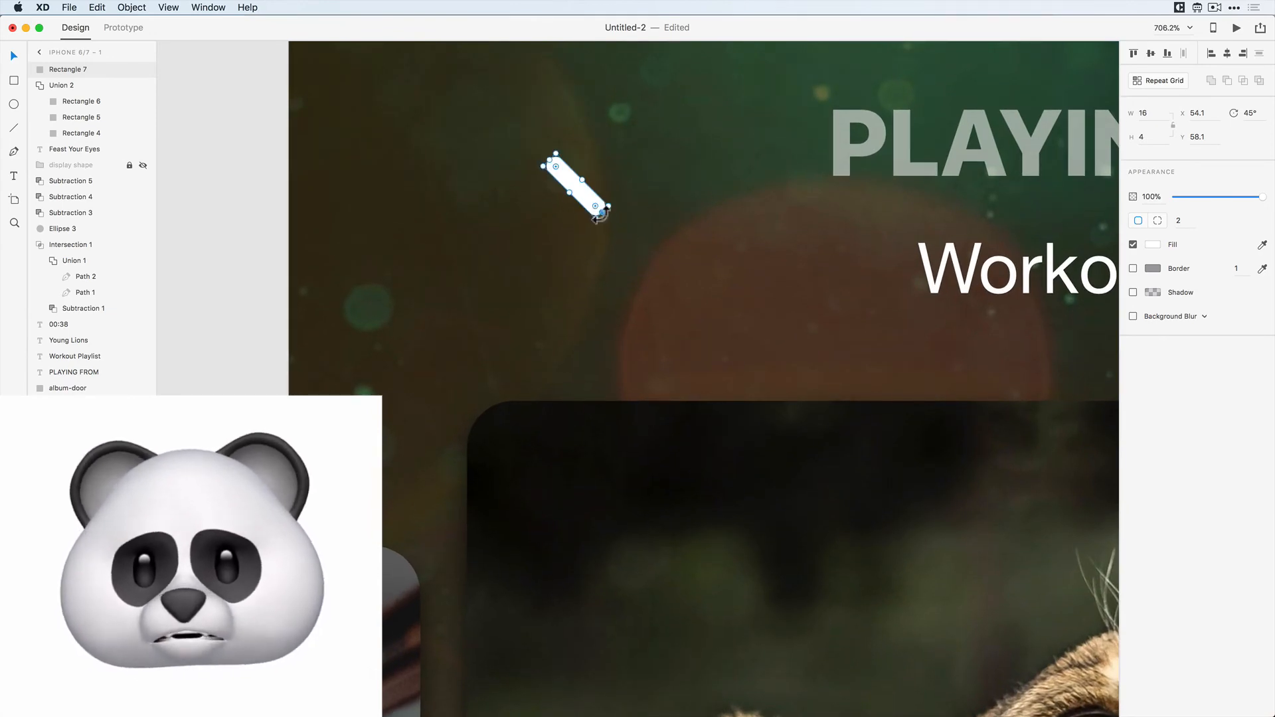
# - Duplicate the 16 px bar in place, rotate the copy to 315° and shift it horizontally to X 63.1 to form a downward chevron
pyautogui.press('alt')
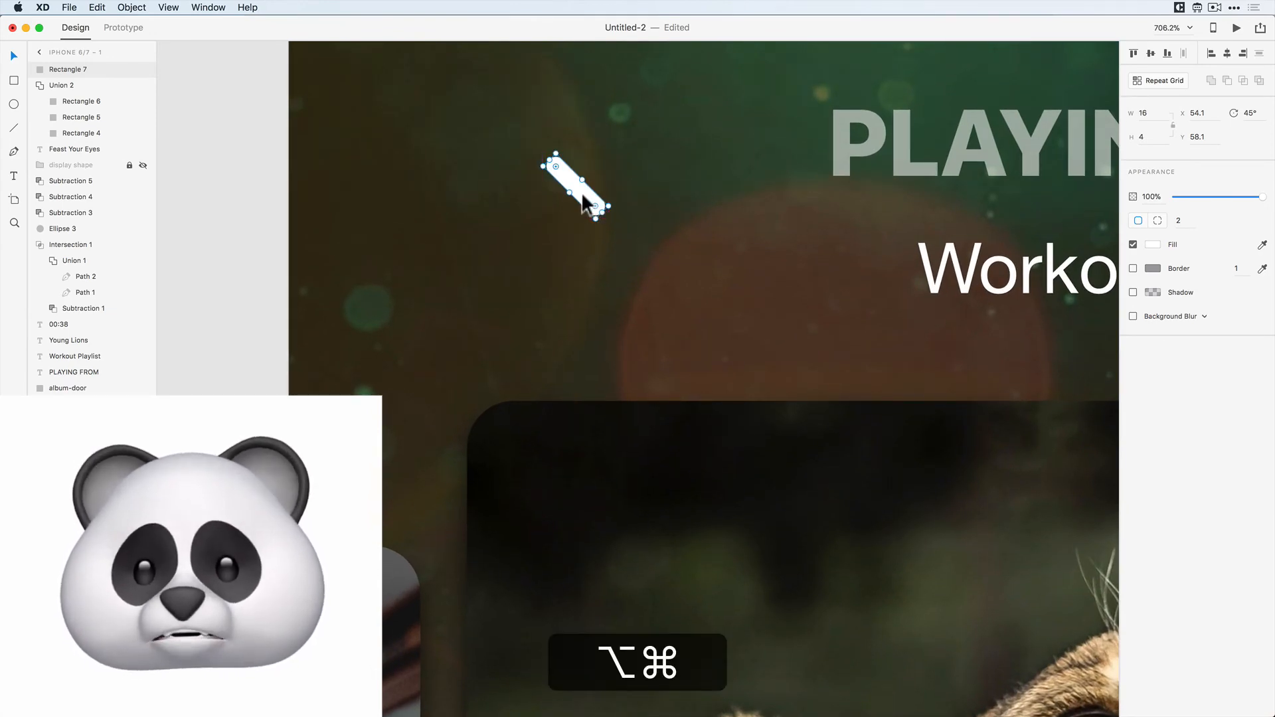
pyautogui.press('super+v')
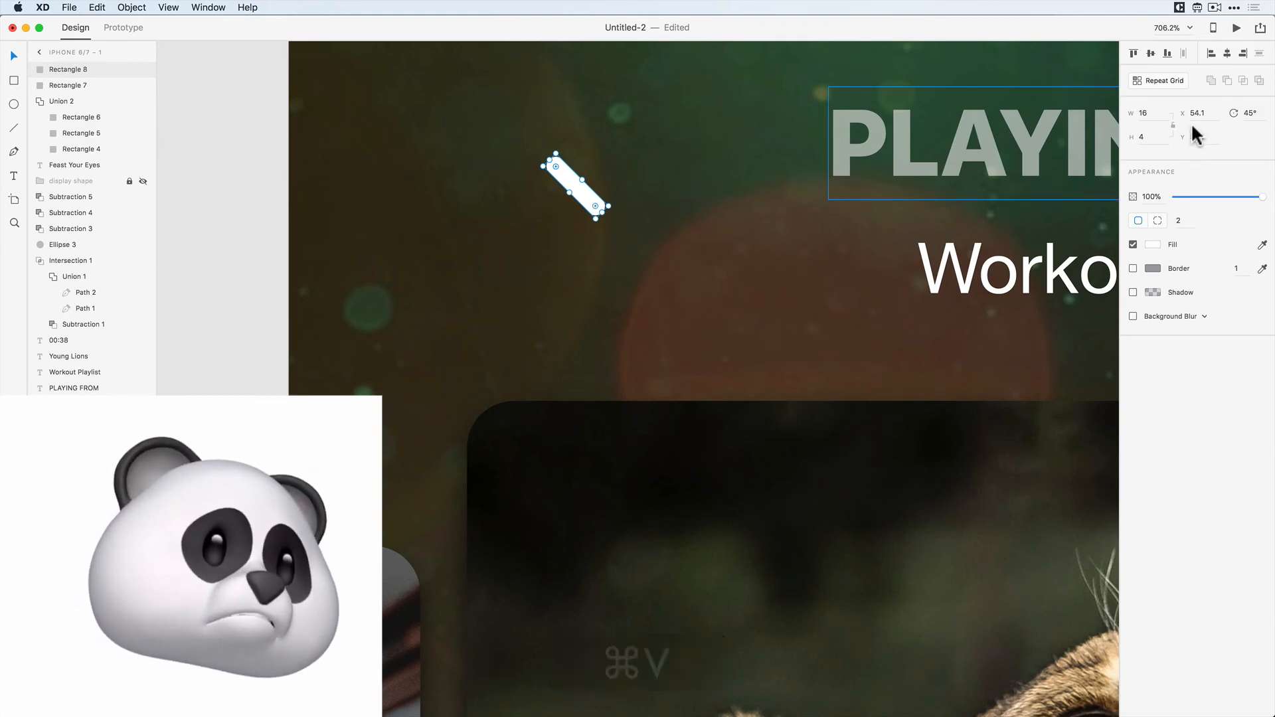
pyautogui.moveTo(611, 210); pyautogui.dragTo(603, 142)
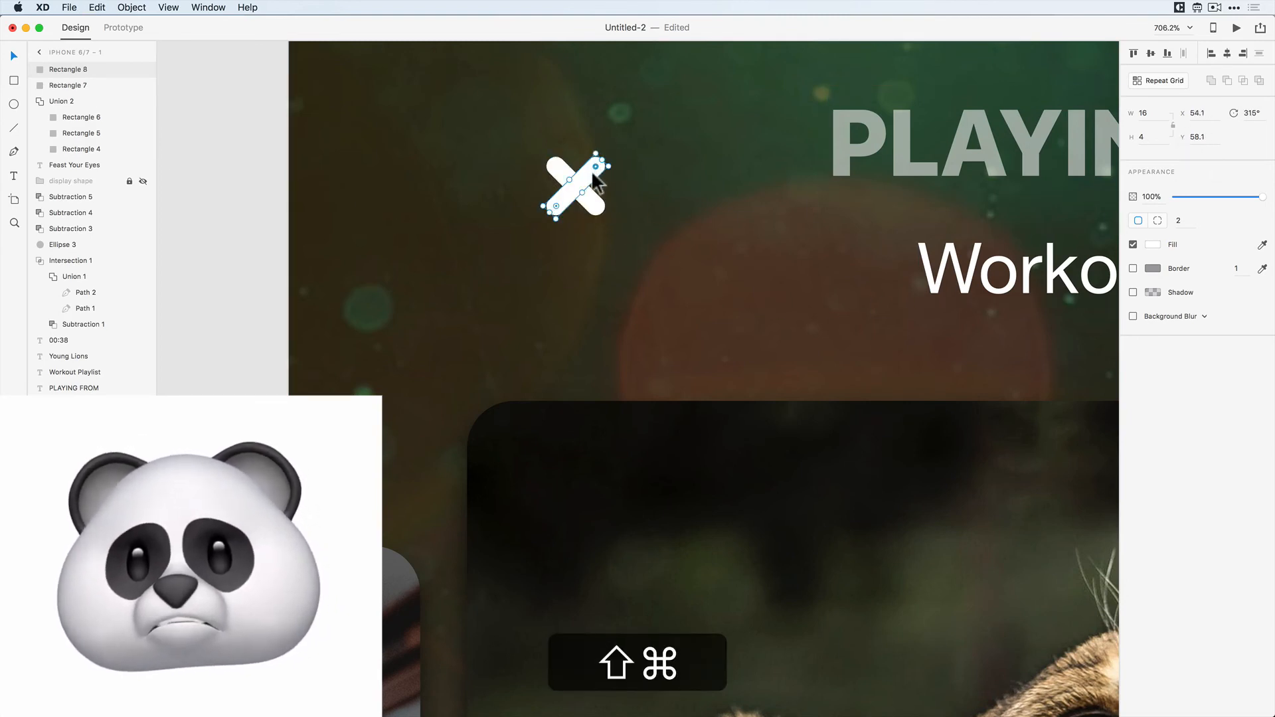
pyautogui.moveTo(568, 199); pyautogui.dragTo(610, 199)
pyautogui.scroll(1, 611, 193)
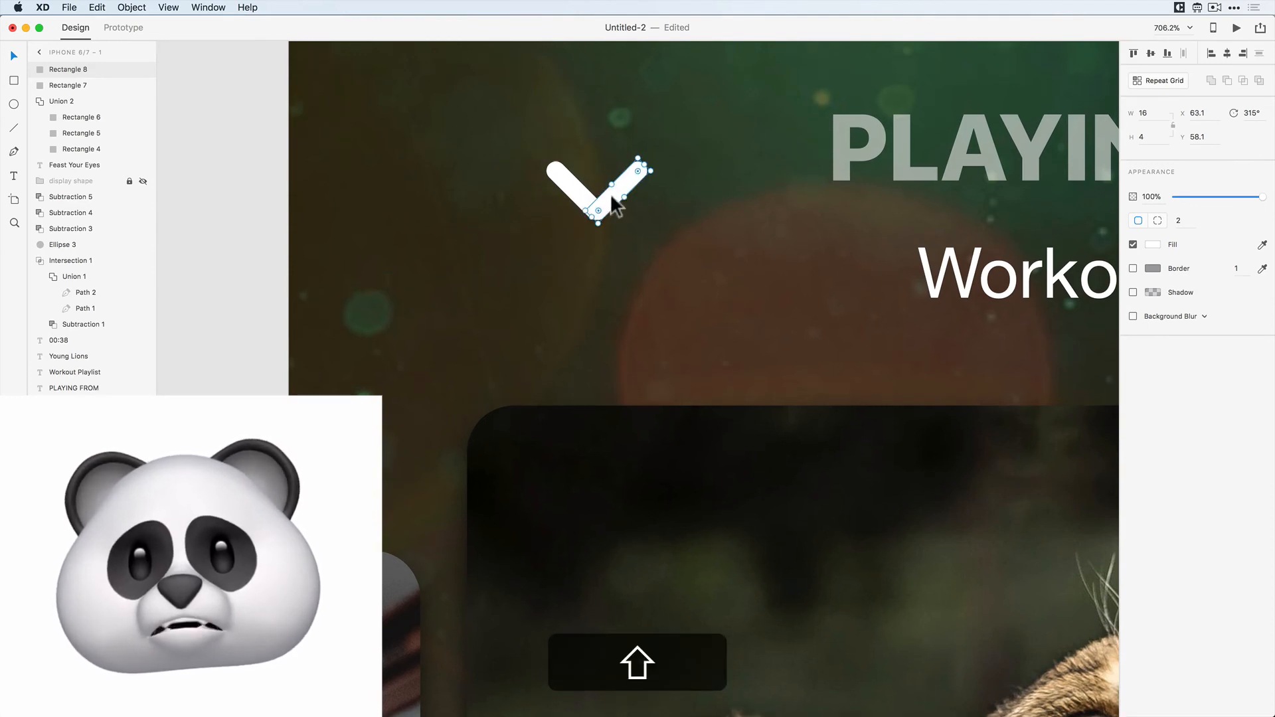
# - Unite the two rotated bars into a single chevron shape and move it horizontally toward the artboard edge, to X 16.93
pyautogui.keyDown('shift'); pyautogui.click(575, 202); pyautogui.keyUp('shift')
pyautogui.press('super+alt+u')
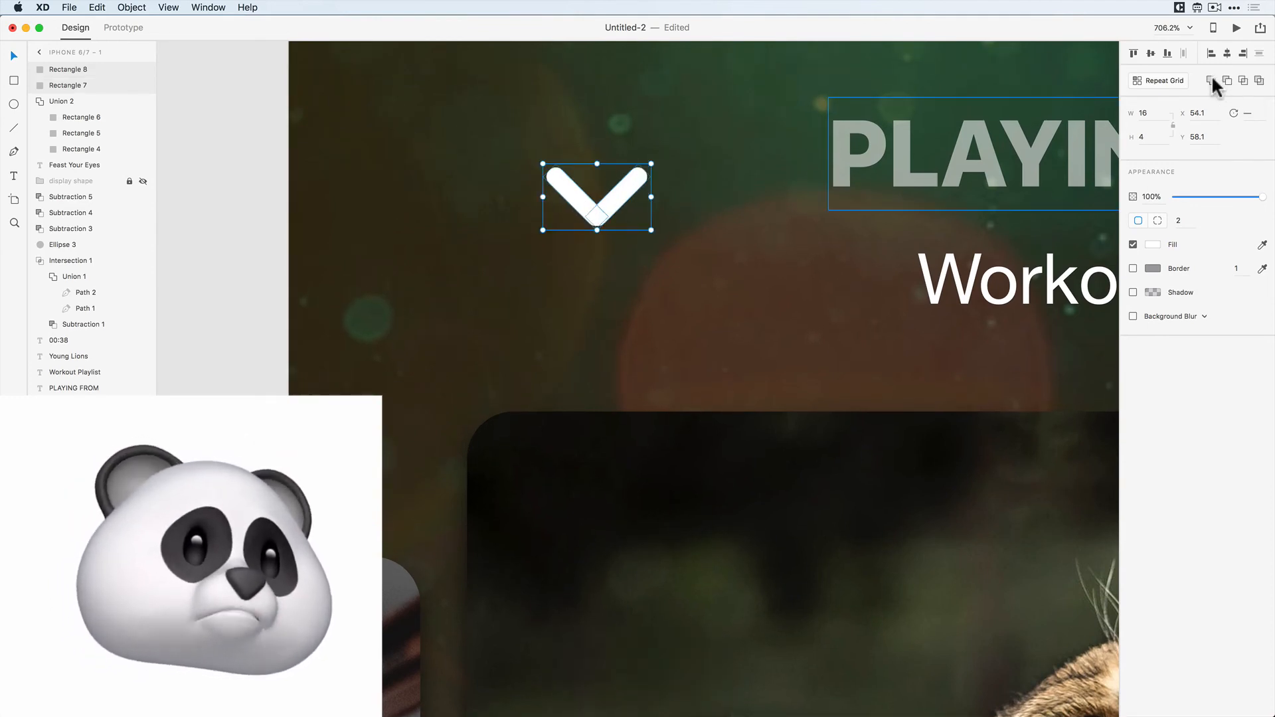
pyautogui.scroll(-5, 652, 294)
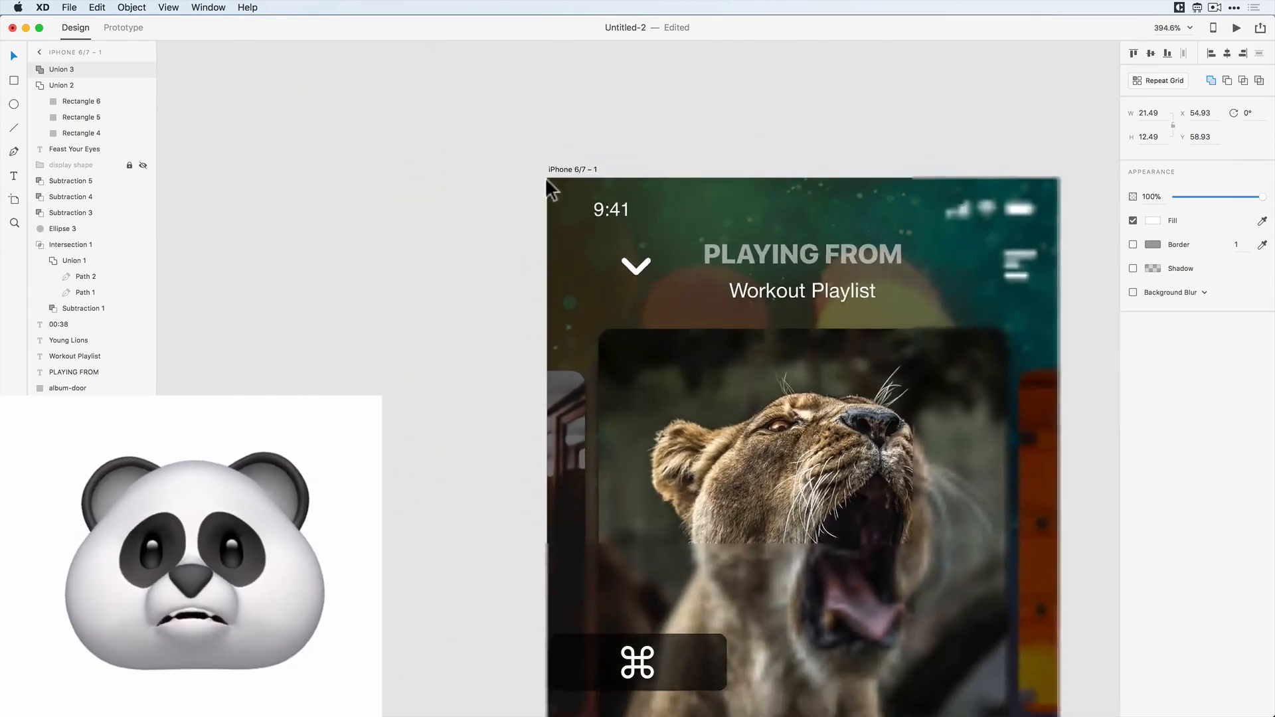
pyautogui.scroll(-3, 545, 178)
pyautogui.click(484, 132)
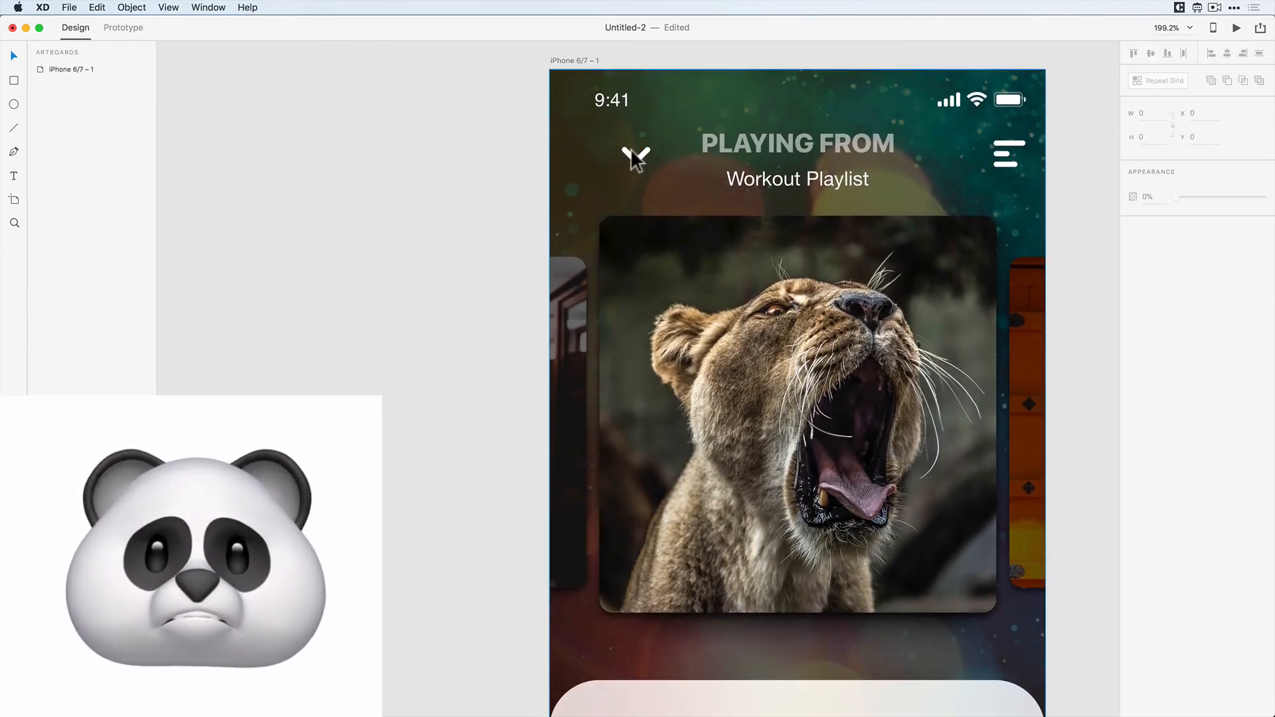
pyautogui.moveTo(629, 153); pyautogui.dragTo(579, 153)
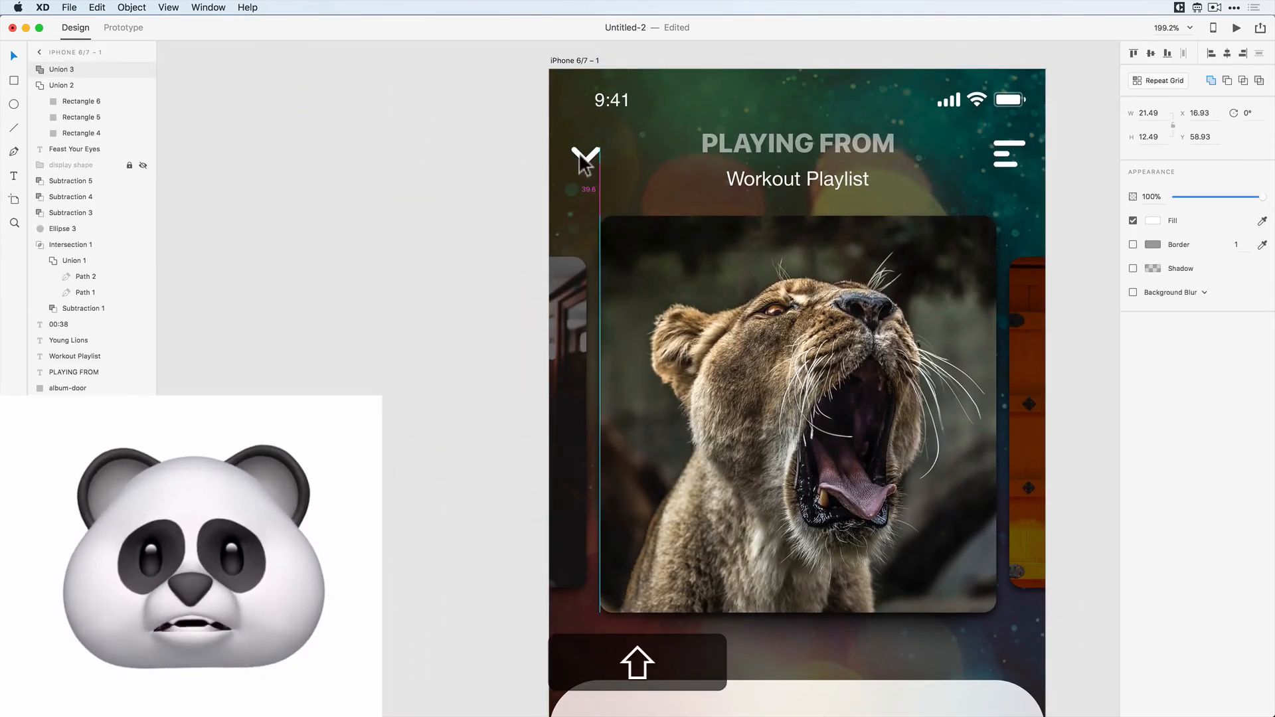
pyautogui.press('super+shift+a')
pyautogui.scroll(-3, 508, 175)
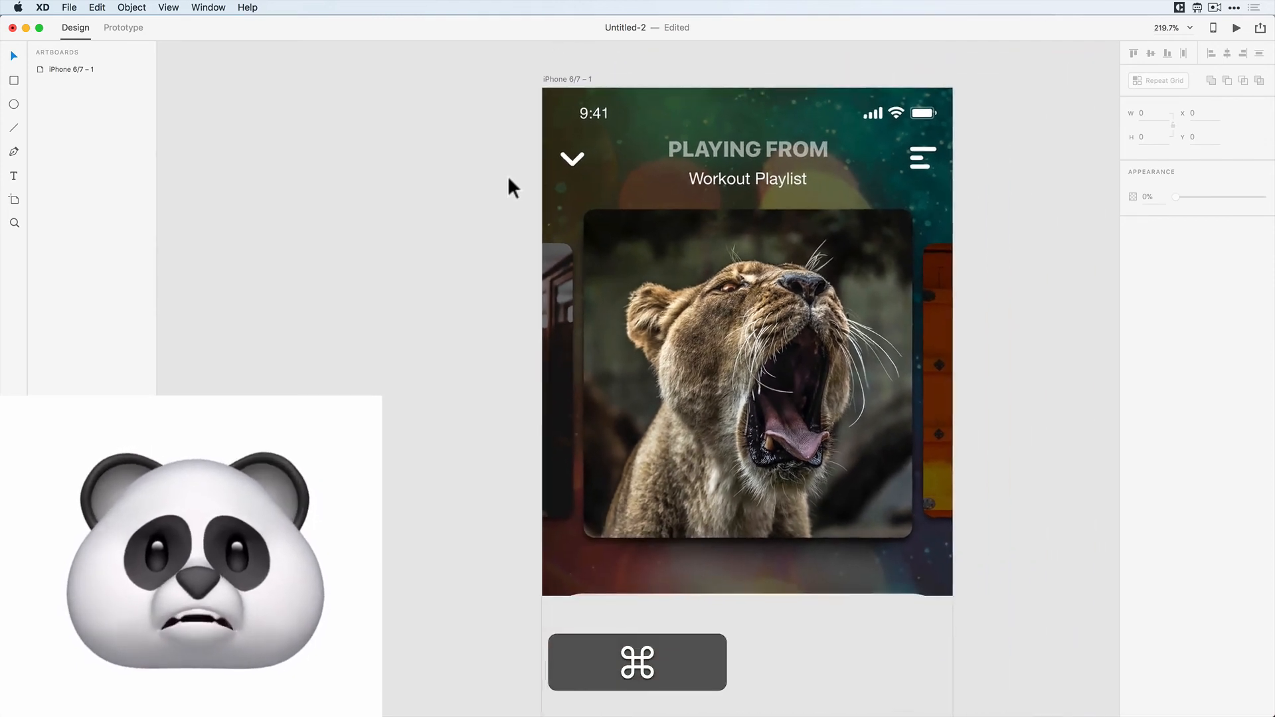
pyautogui.scroll(-3, 507, 175)
pyautogui.press('super+a')
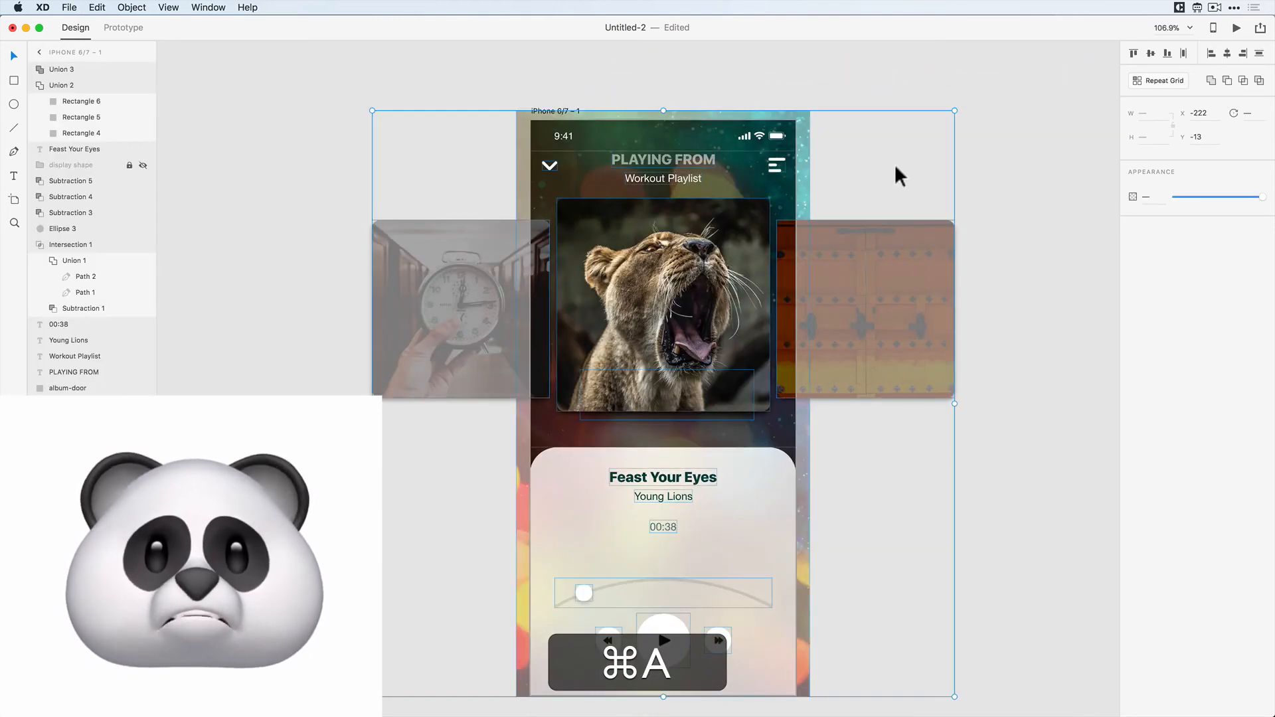
pyautogui.click(835, 51)
pyautogui.scroll(-2, 823, 444)
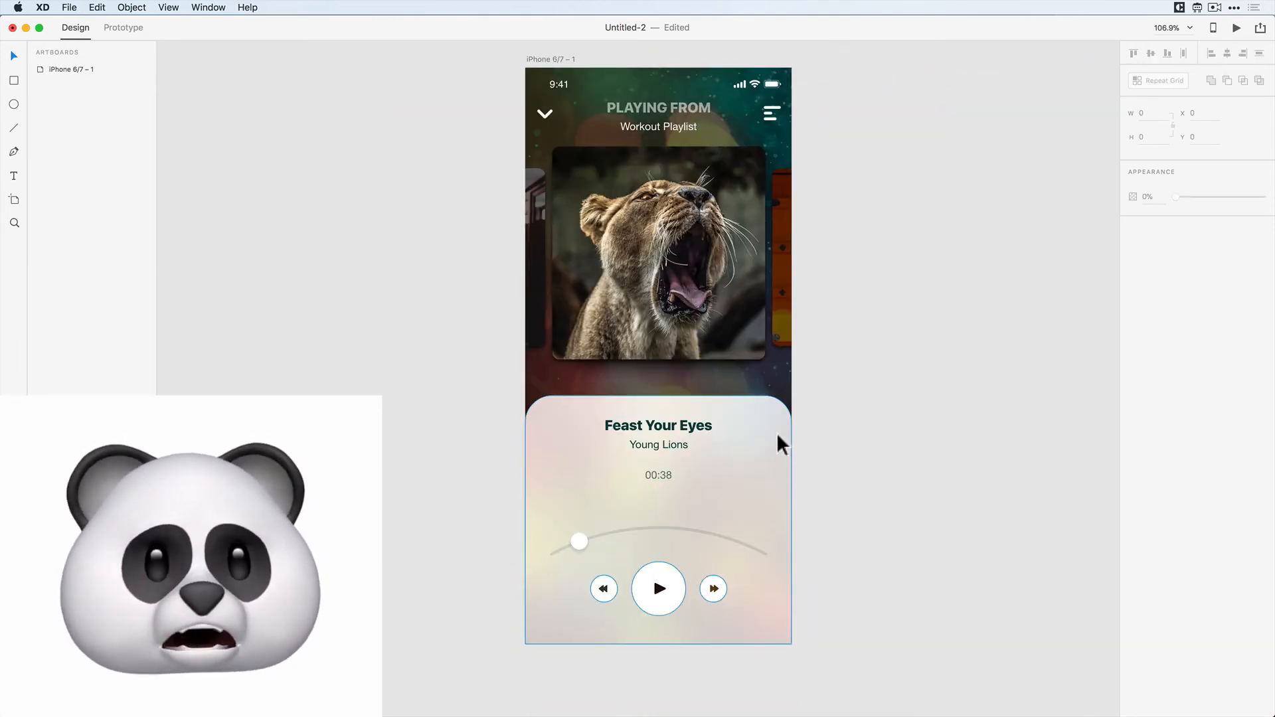
# - Switch to Icons8 with the icon search for "dot dot dot"
pyautogui.click(1197, 7)
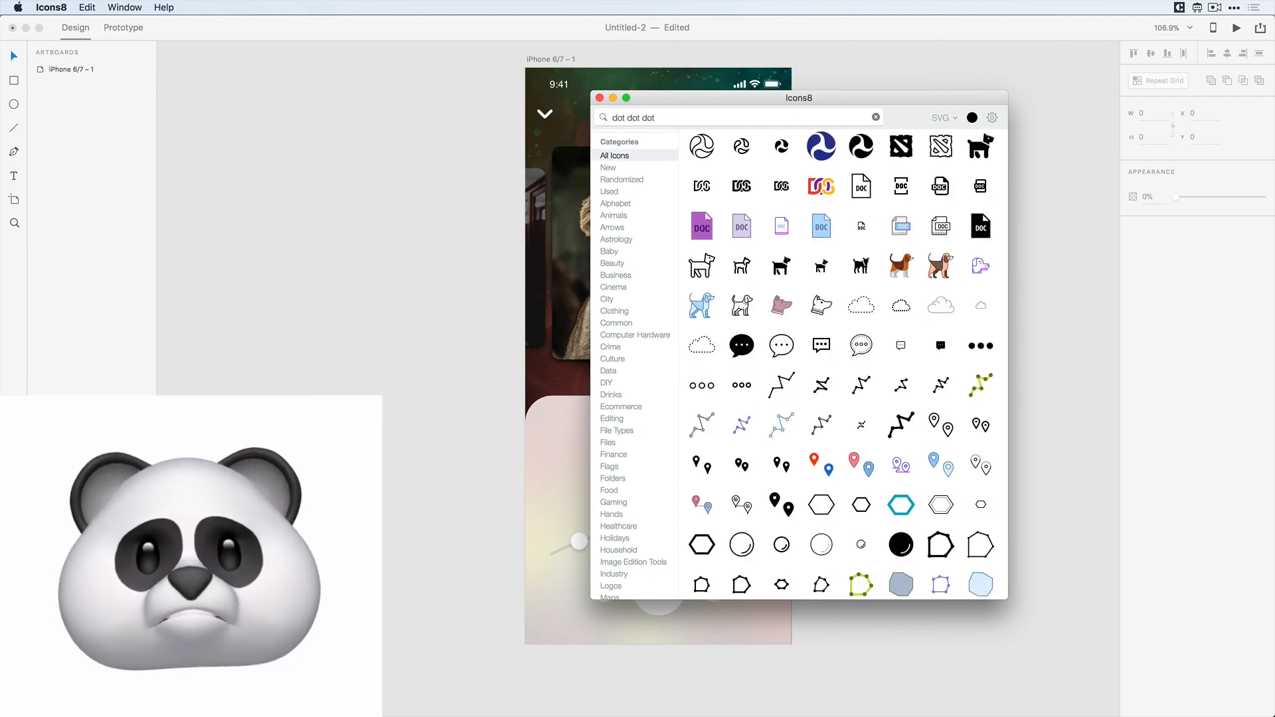
pyautogui.click(560, 461)
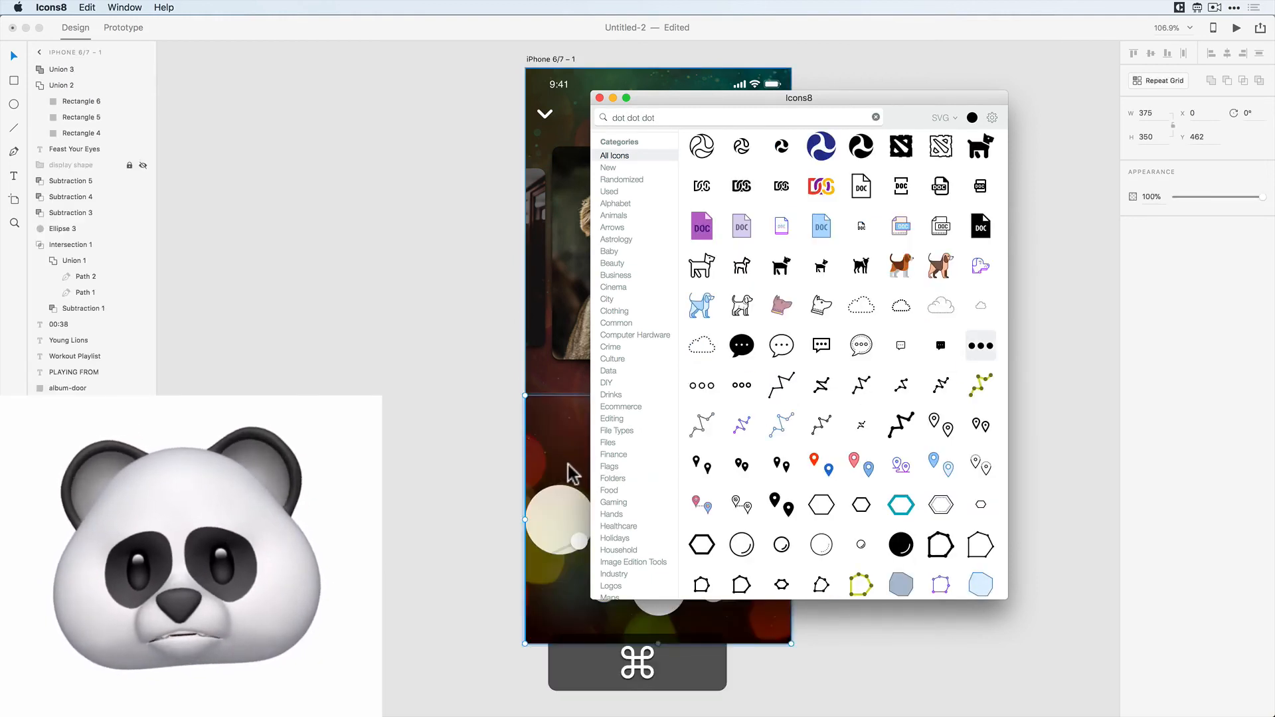
pyautogui.press('cmd+Tab')
pyautogui.press('super+z')
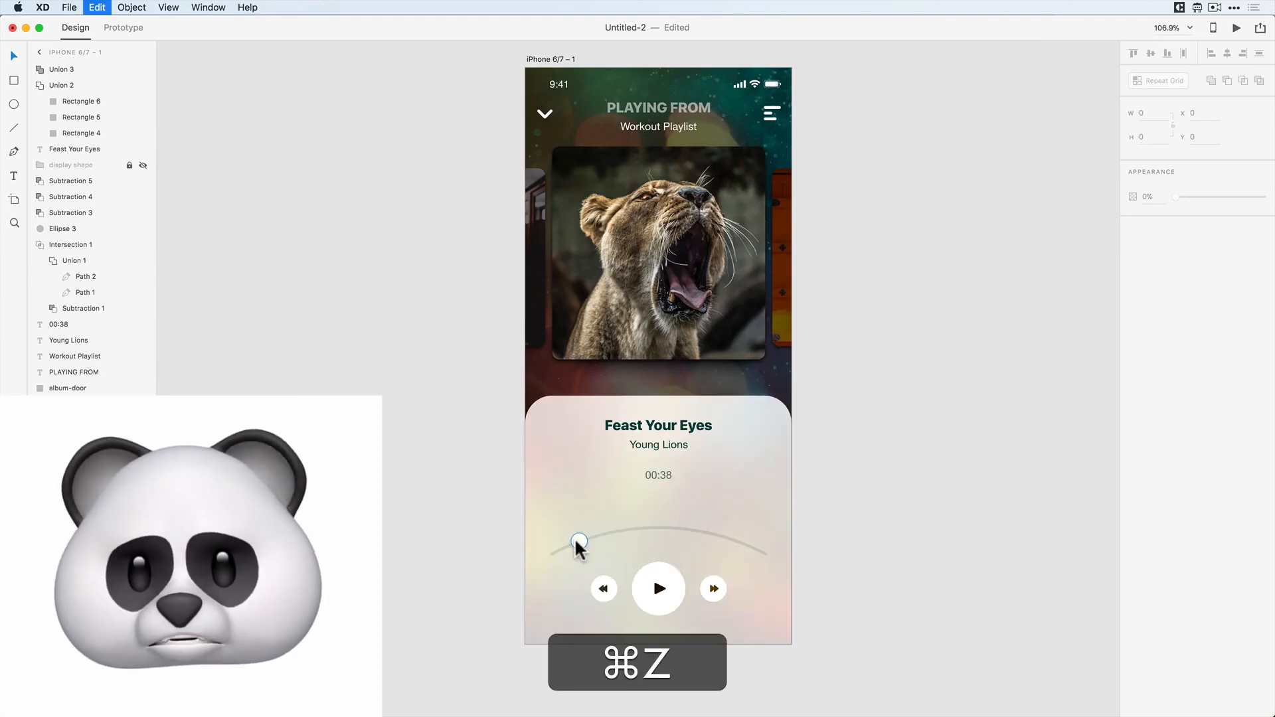
# - Place the filled three-dot ellipsis icon from Icons8 on the empty pasteboard beside the artboard, outside any shape
pyautogui.press('super+Tab')
pyautogui.moveTo(987, 340); pyautogui.dragTo(445, 392)
pyautogui.click(442, 385)
pyautogui.press('Escape')
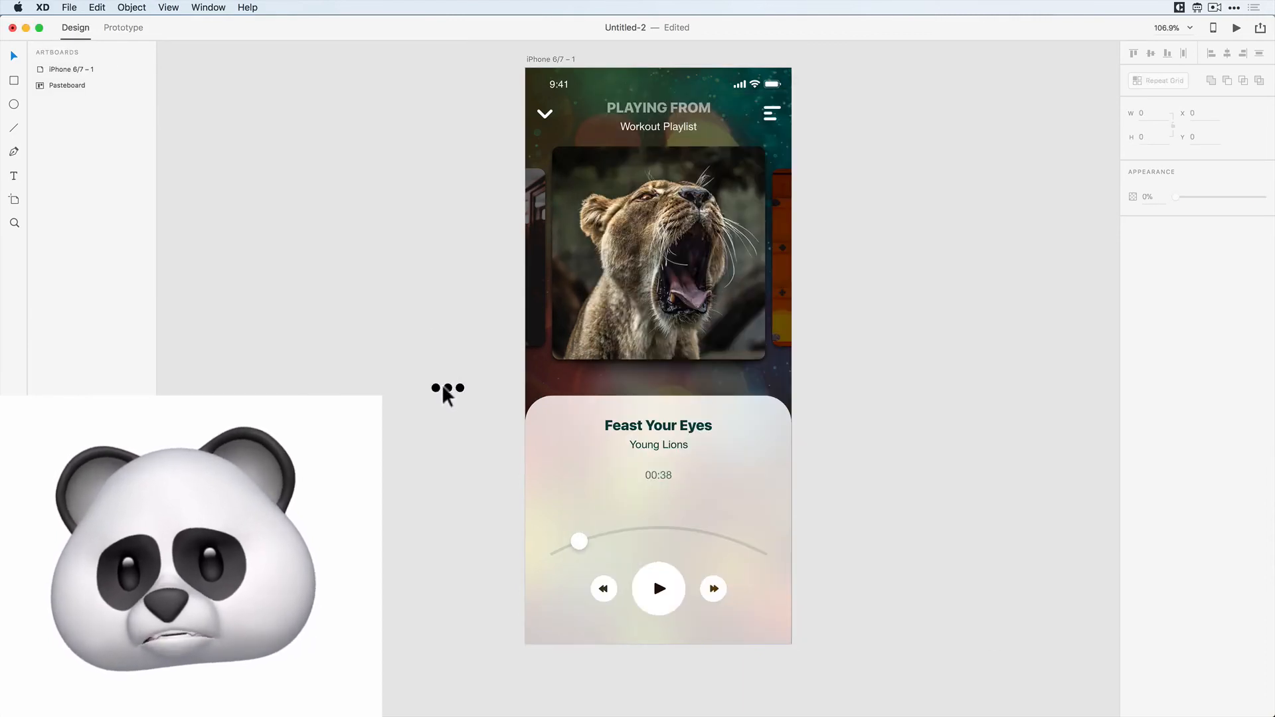
# - Ungroup the ellipsis icon and rotate it 90° into three vertical dots on the pasteboard right of the artboard
pyautogui.click(448, 389)
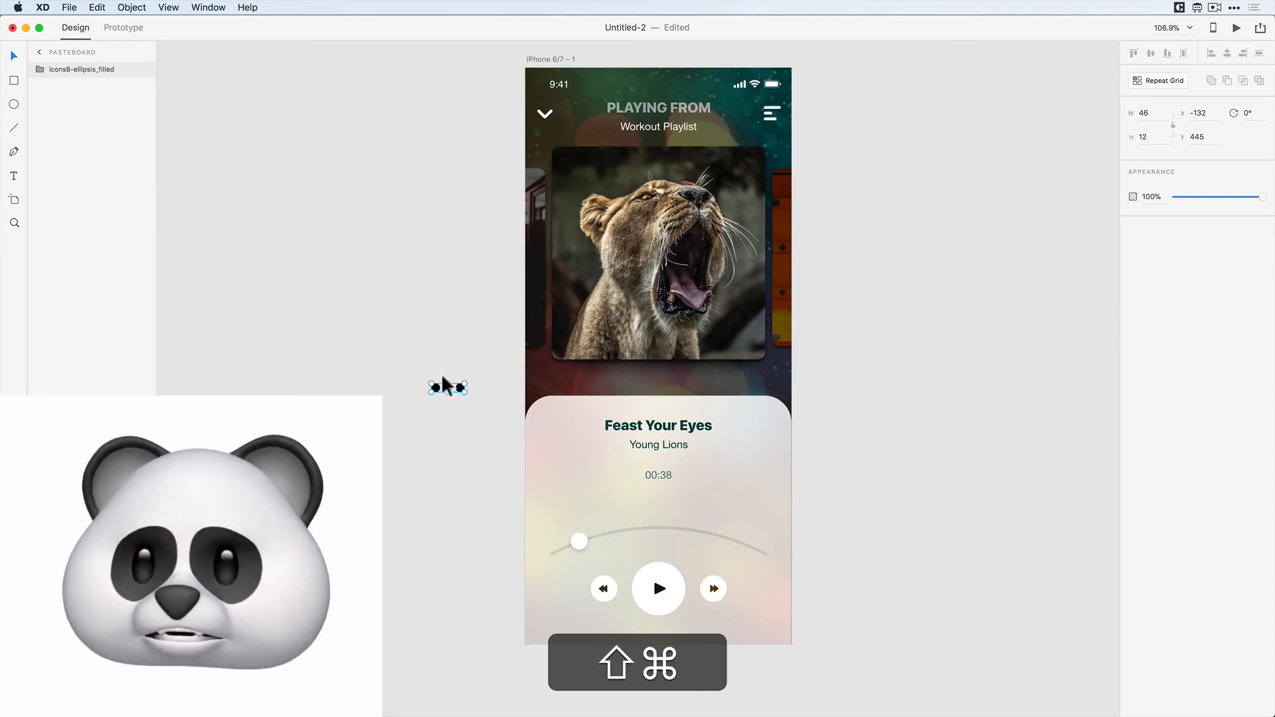
pyautogui.press('super+shift+g')
pyautogui.click(445, 367)
pyautogui.moveTo(446, 392); pyautogui.dragTo(865, 441)
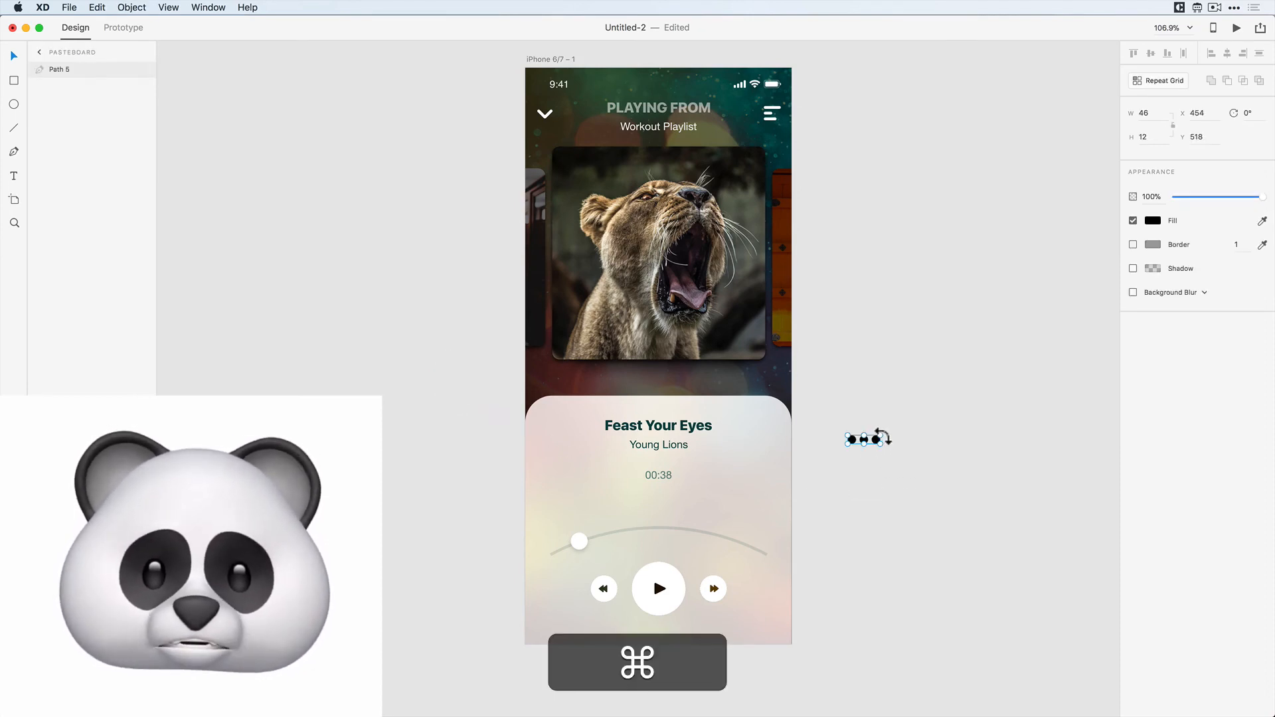
pyautogui.moveTo(885, 438); pyautogui.dragTo(867, 476)
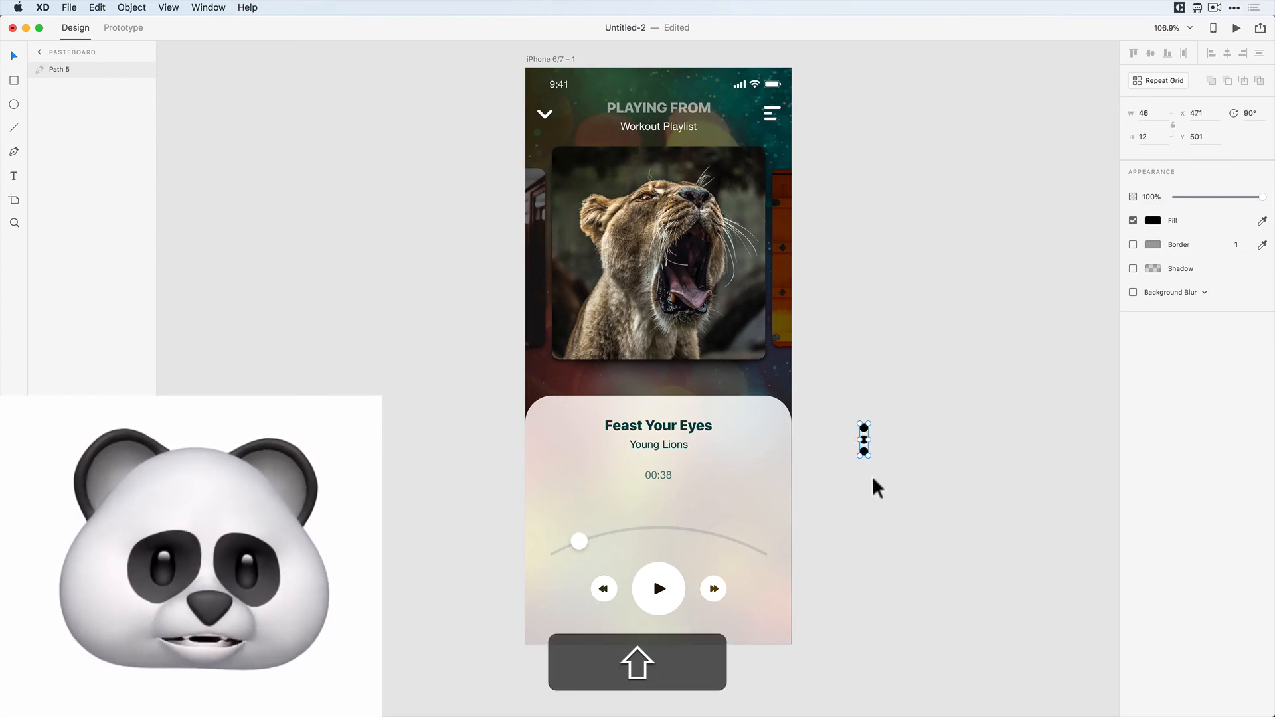
# - Fill the dots with the dark green sampled from the "Feast Your Eyes" title and scale them proportionally to a width of 24
pyautogui.click(1263, 222)
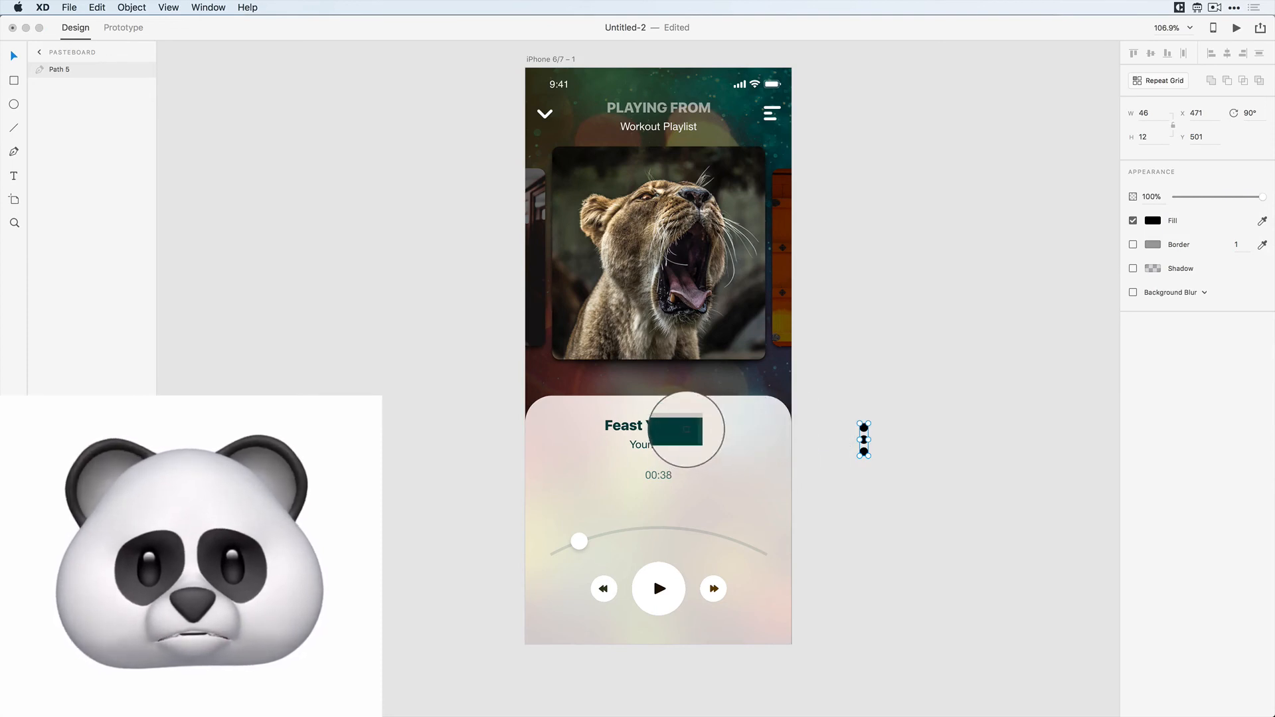
pyautogui.click(688, 431)
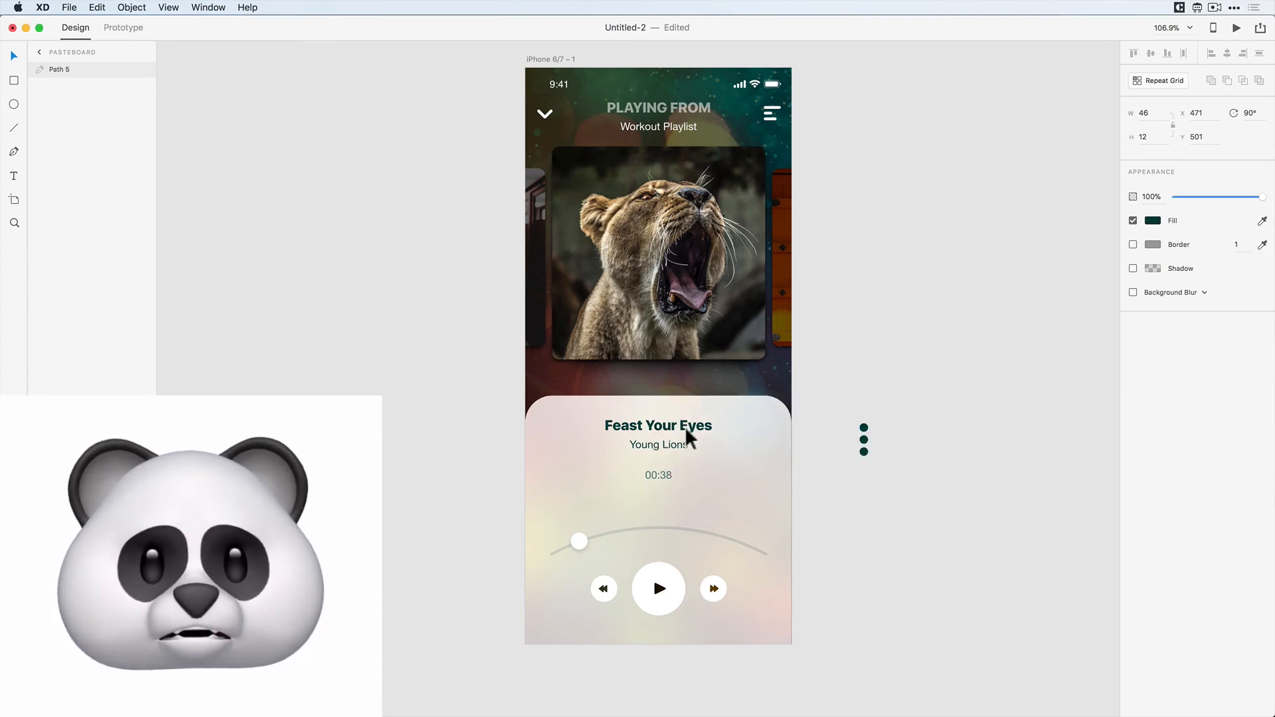
pyautogui.click(864, 440)
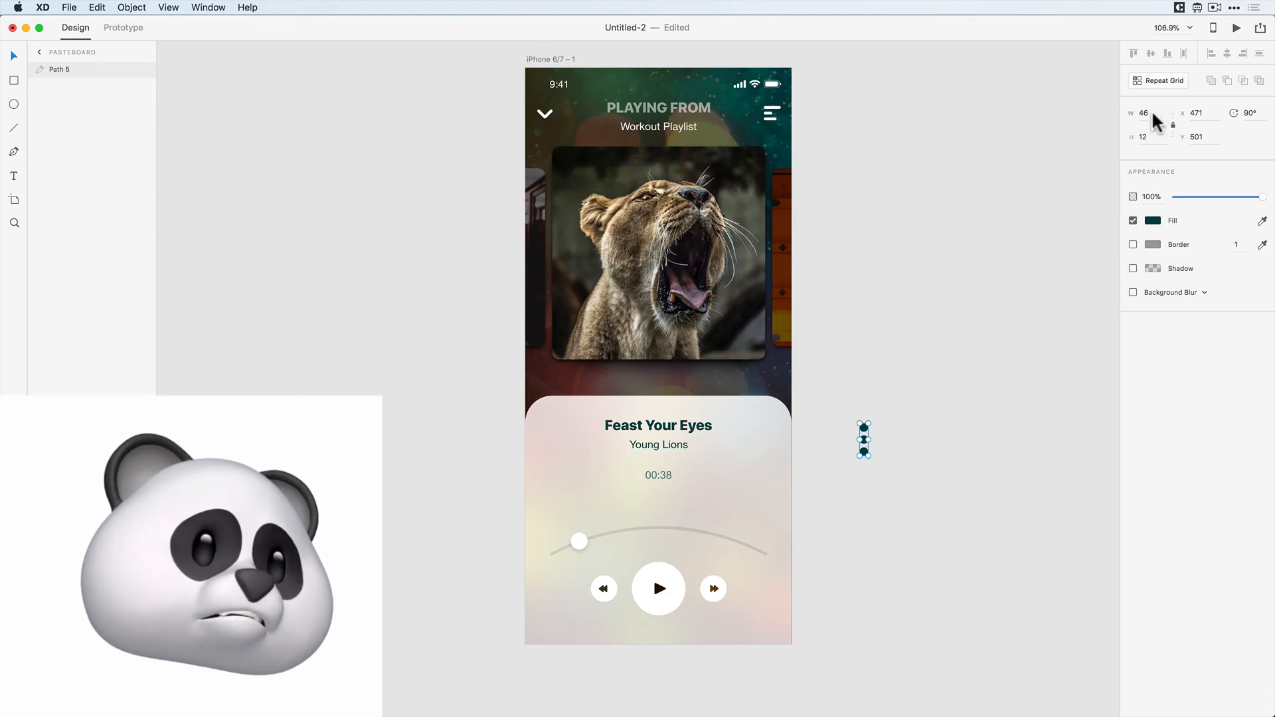
pyautogui.write('24')
pyautogui.press('Return')
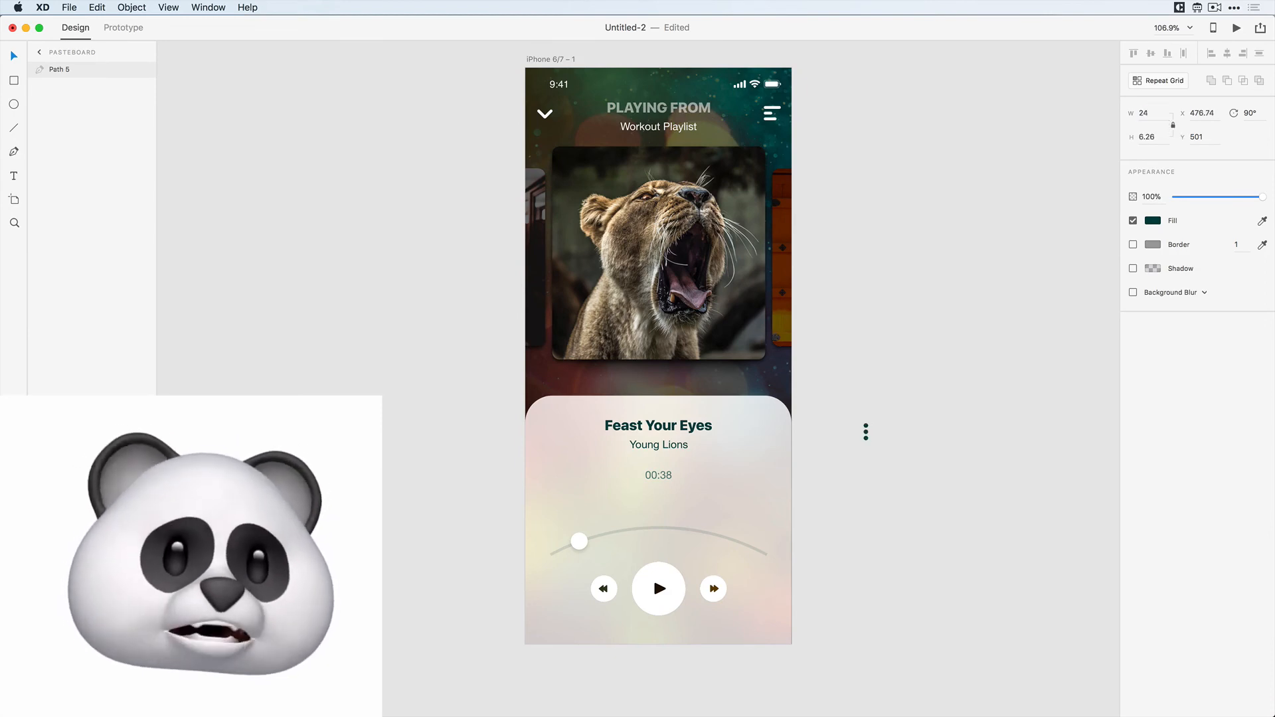
# - Move the three vertical dots into the lower panel, near its right edge and level with the song title
pyautogui.click(865, 424)
pyautogui.moveTo(866, 433); pyautogui.dragTo(783, 440)
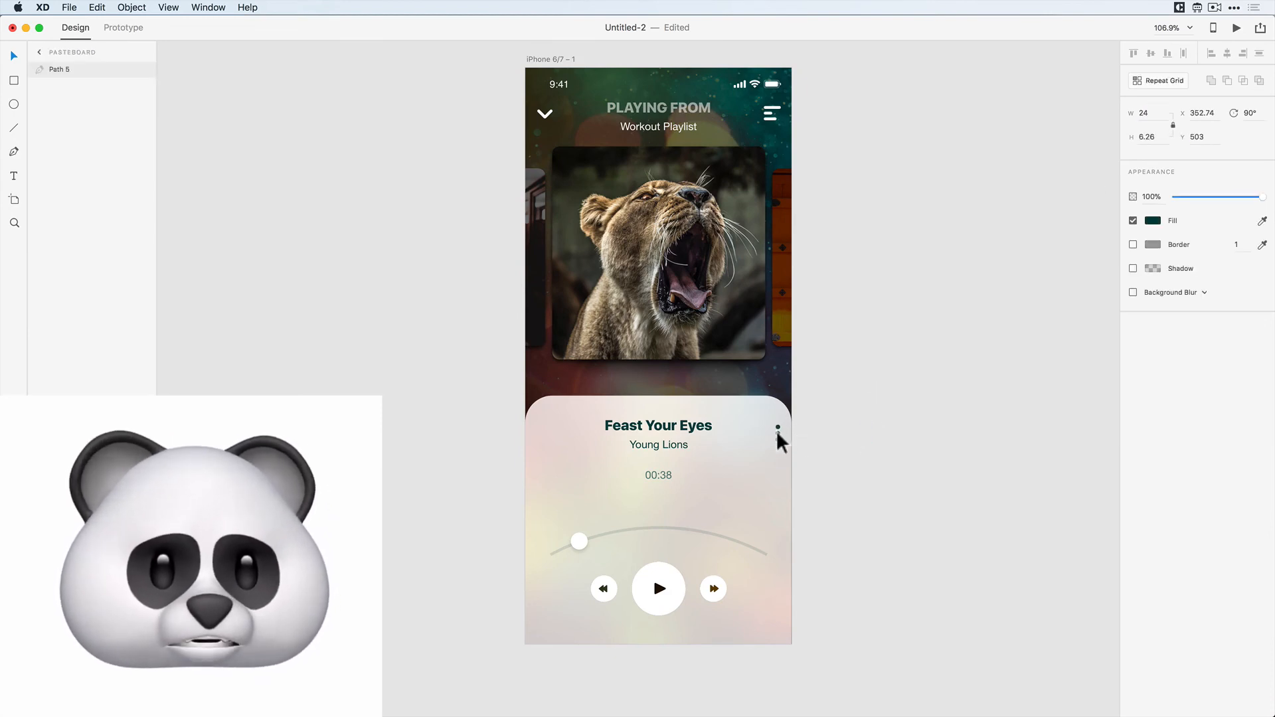
pyautogui.click(853, 454)
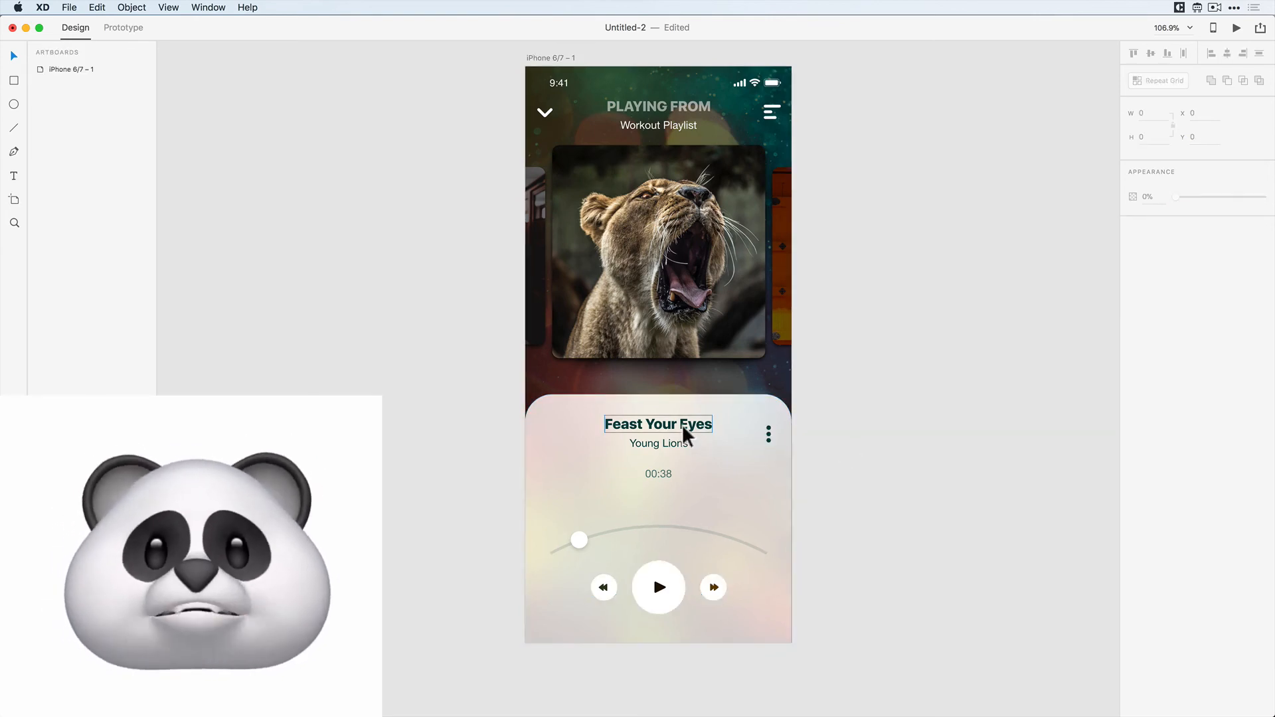
# - Find the Convert to Path command, apply it to the "Feast Your Eyes" title and open the resulting path's anchor points
pyautogui.click(662, 433)
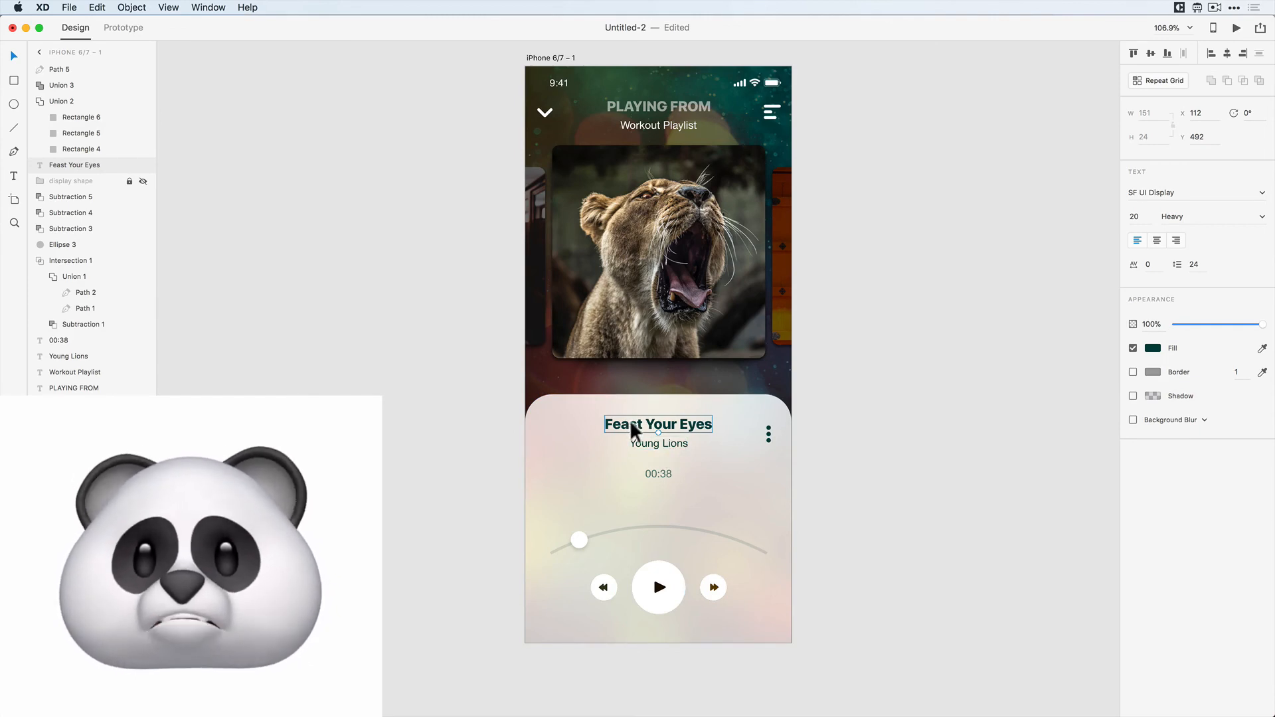
pyautogui.click(248, 7)
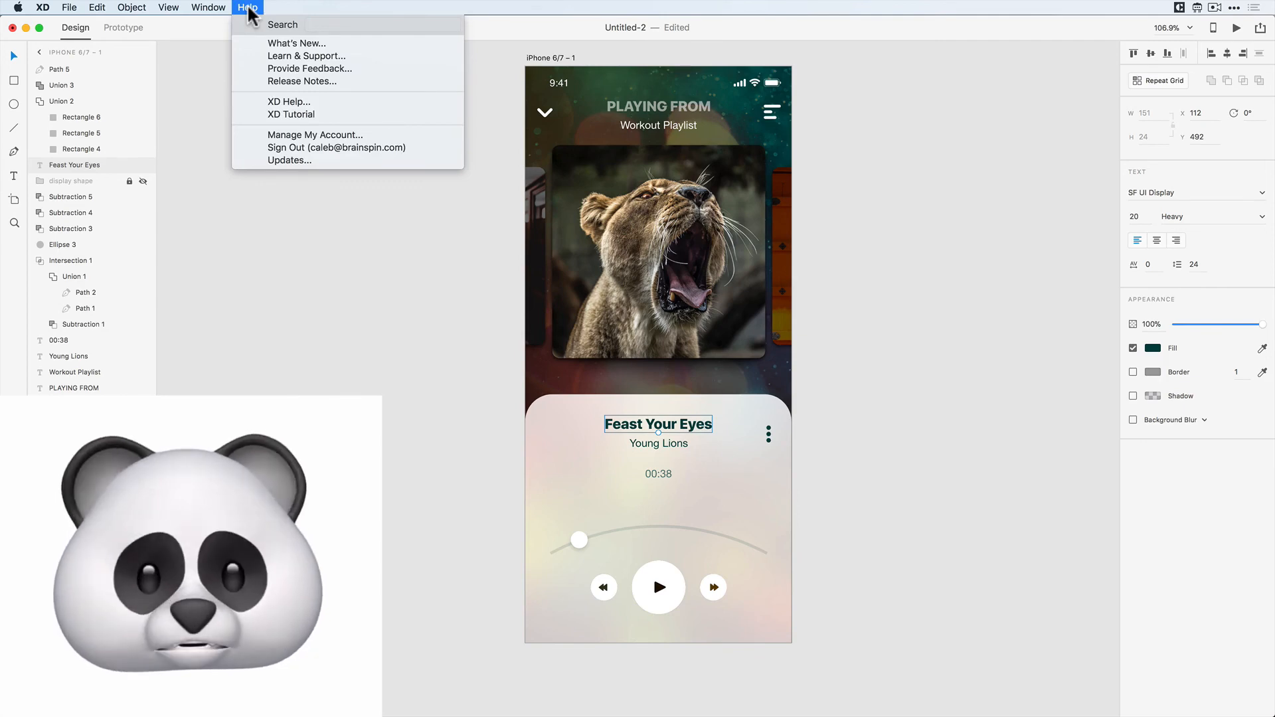
pyautogui.write('outl')
pyautogui.press('super+BackSpace')
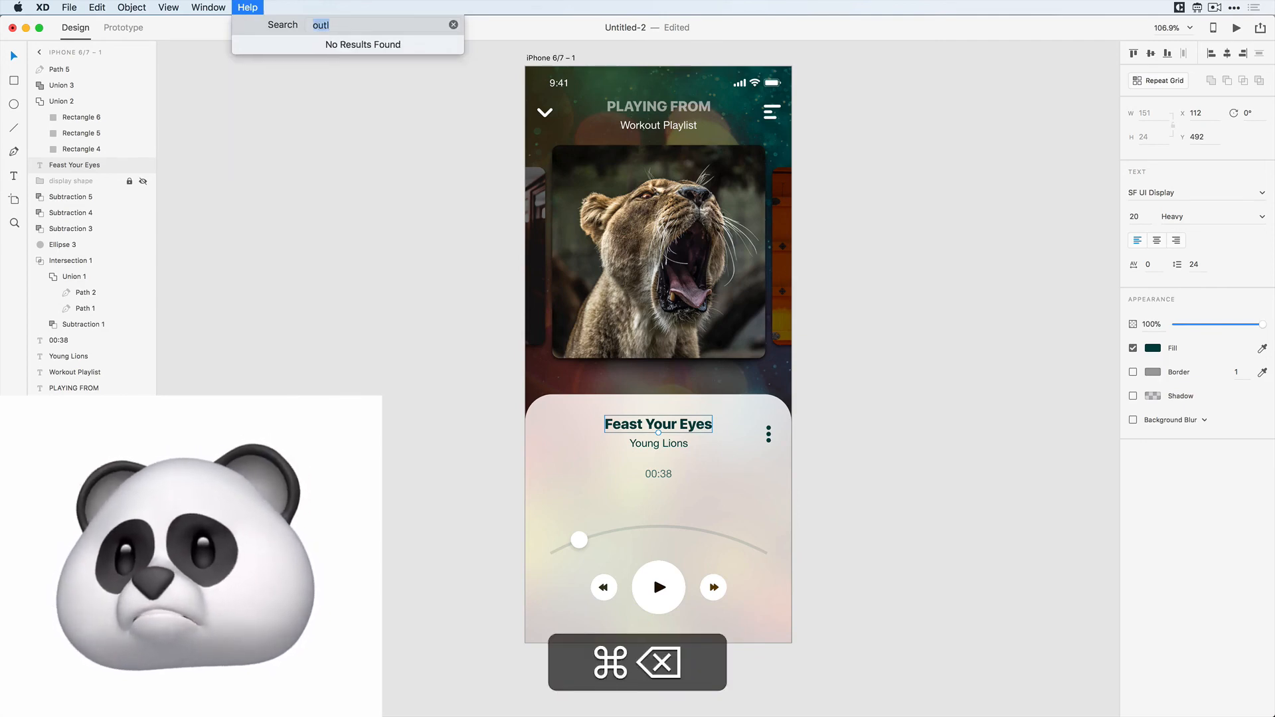
pyautogui.write('conv')
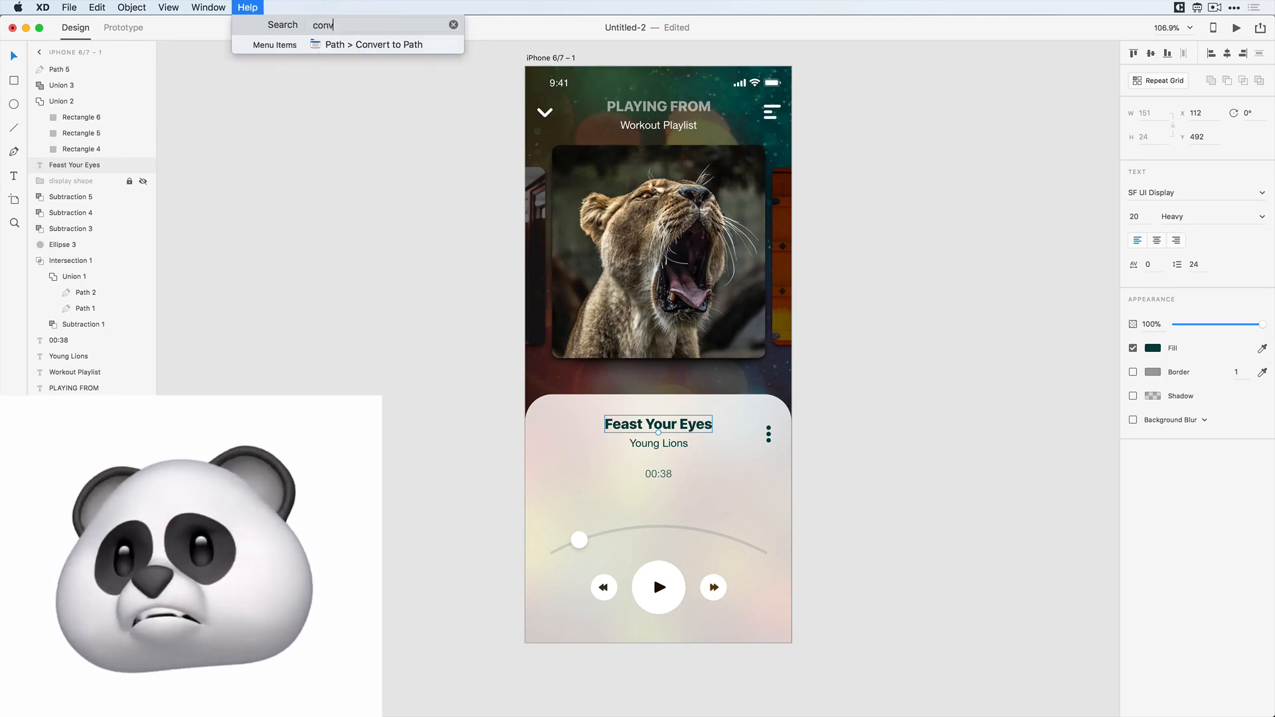
pyautogui.moveTo(334, 46)
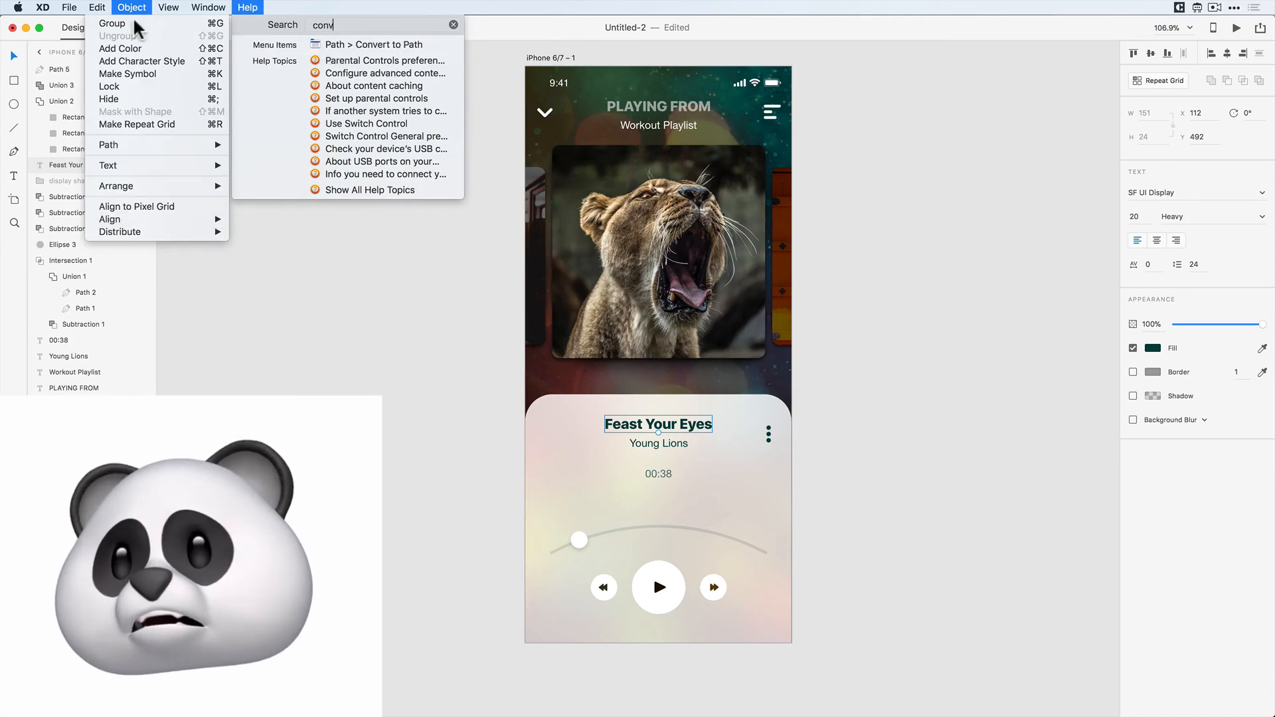
pyautogui.moveTo(163, 150)
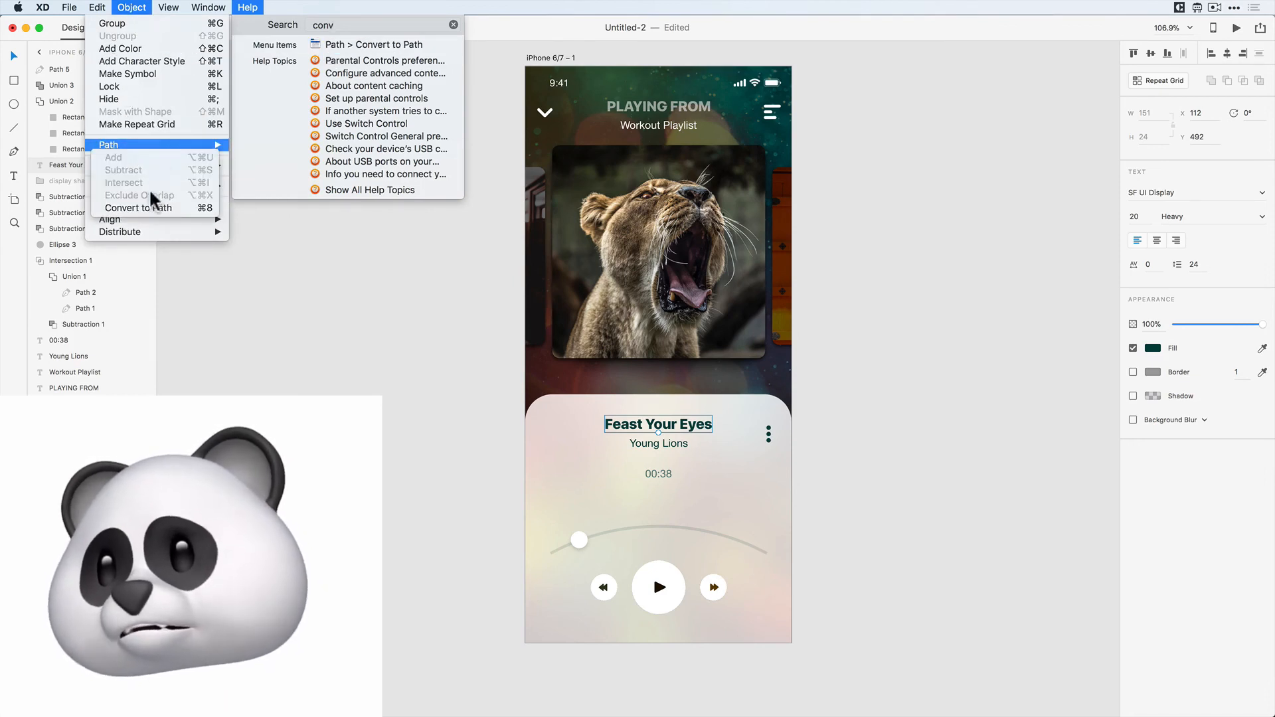
pyautogui.click(142, 208)
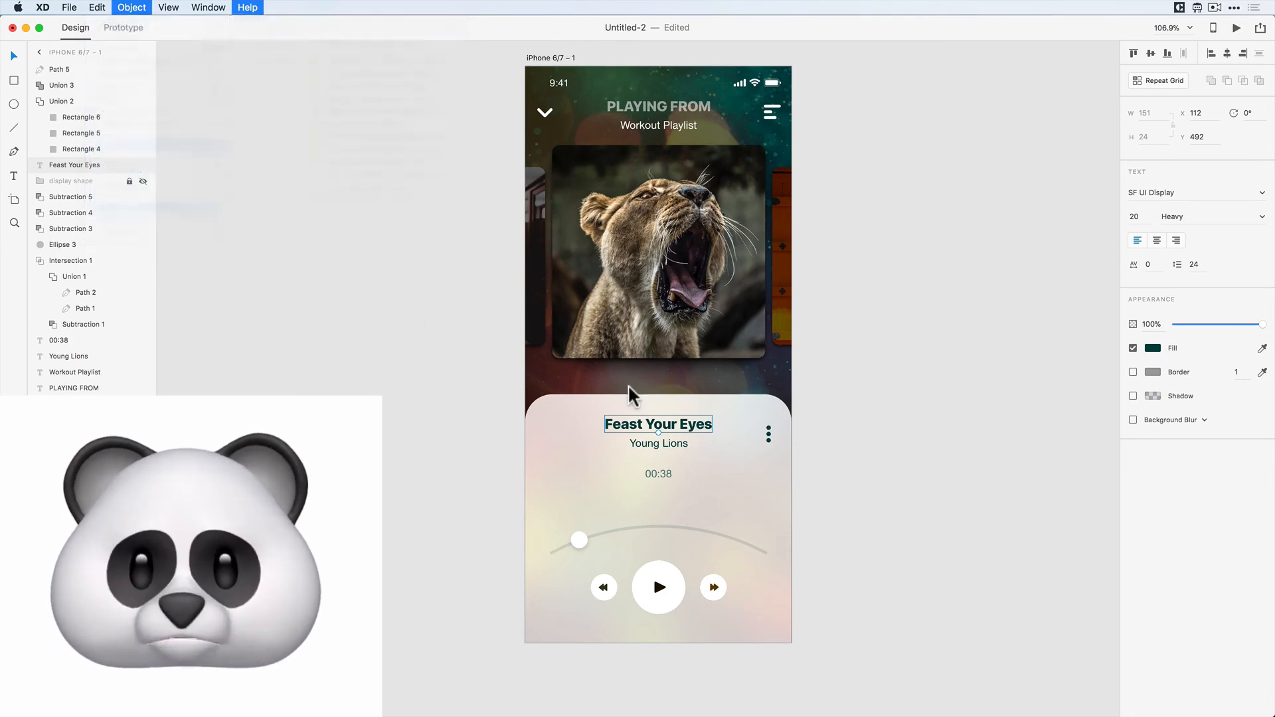
pyautogui.doubleClick(651, 431)
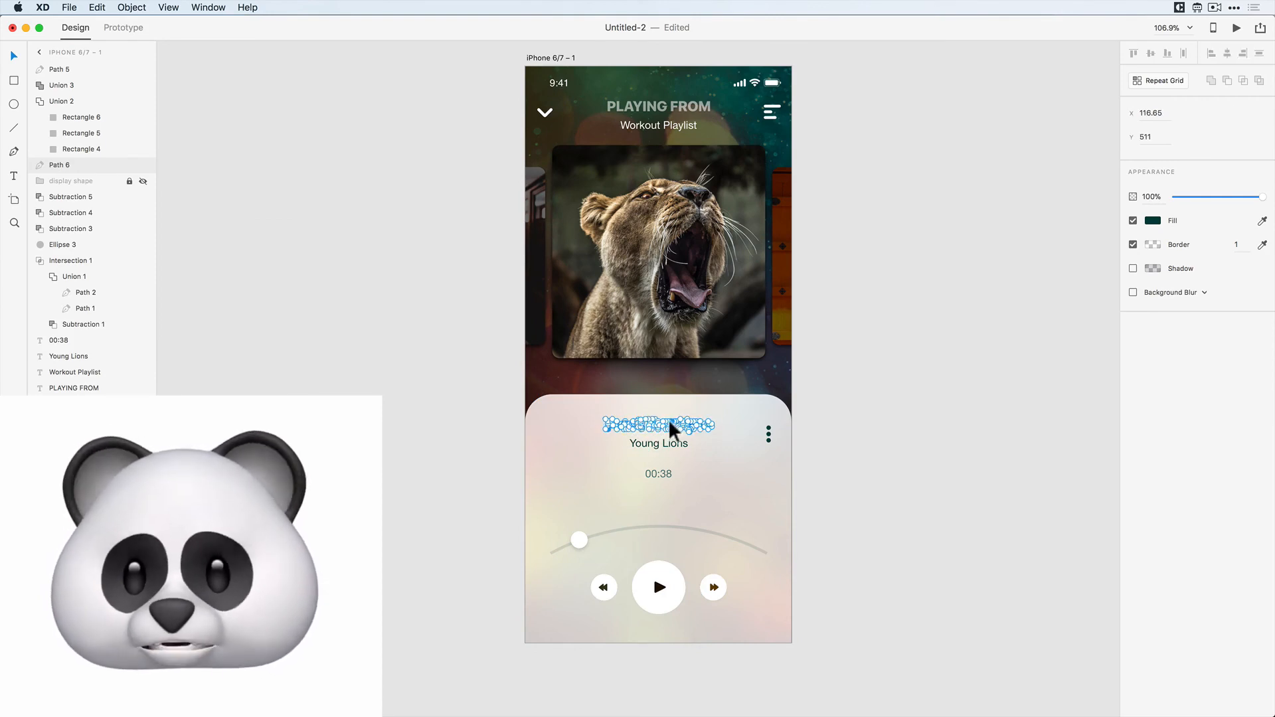
# - Leave the title's path editing and convert the "Young Lions" artist text to a path
pyautogui.moveTo(597, 412); pyautogui.dragTo(730, 478)
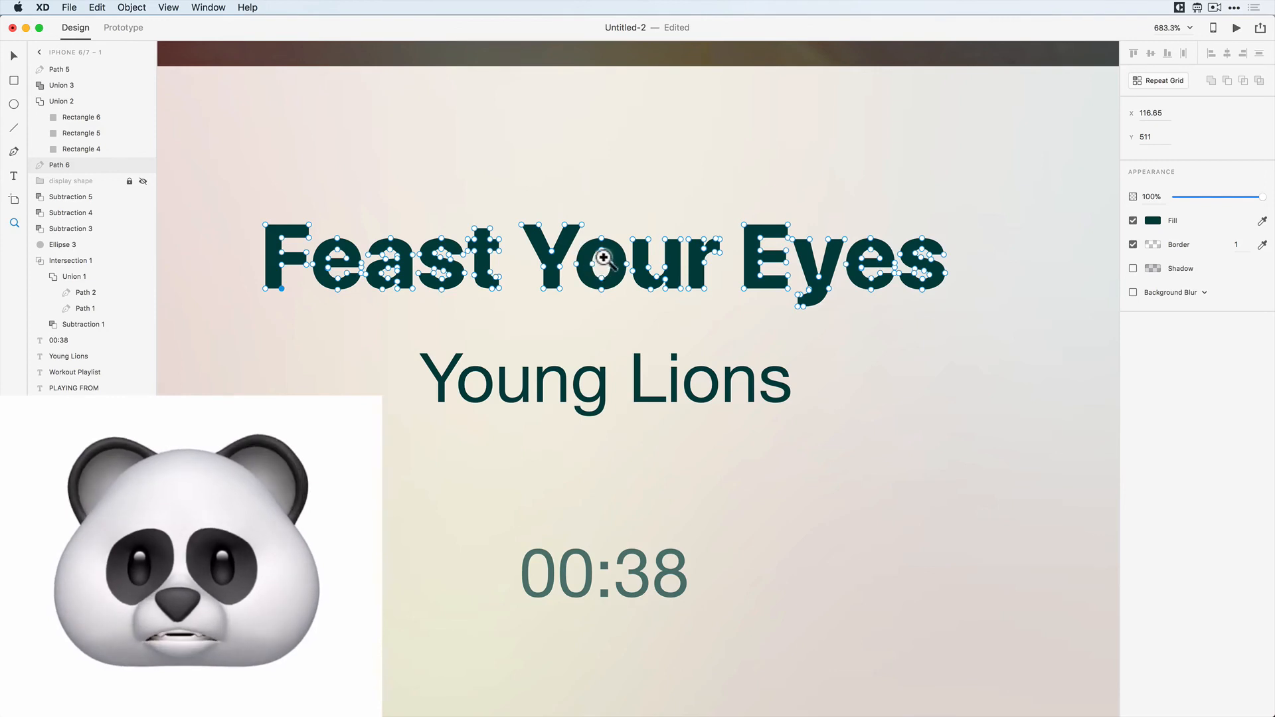
pyautogui.press('a')
pyautogui.press('Escape')
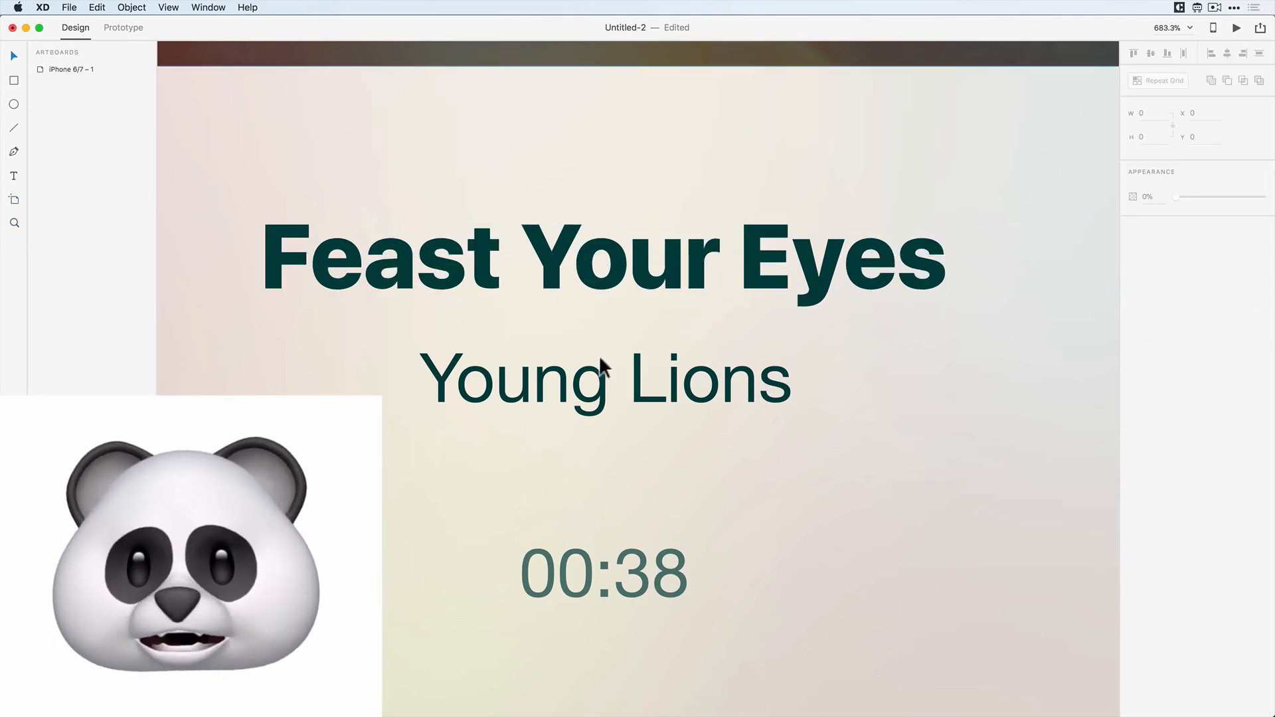
pyautogui.click(600, 382)
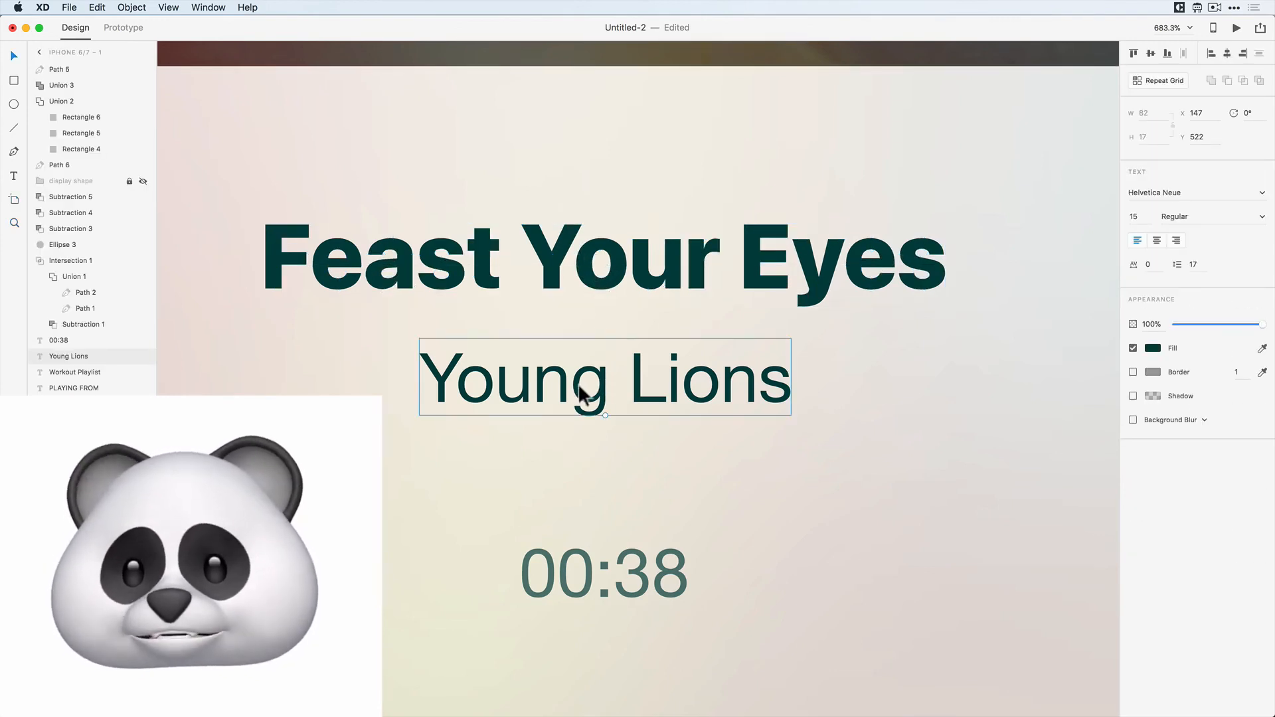
pyautogui.click(131, 8)
pyautogui.moveTo(152, 148)
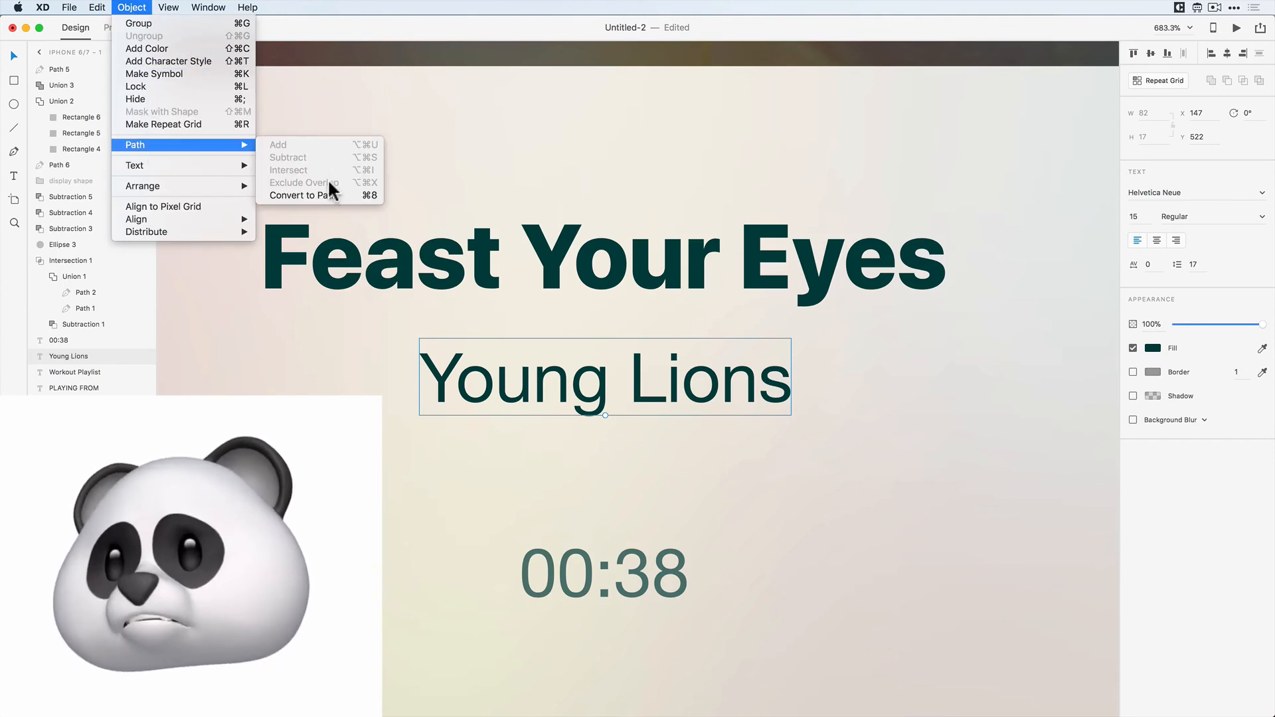
pyautogui.click(316, 193)
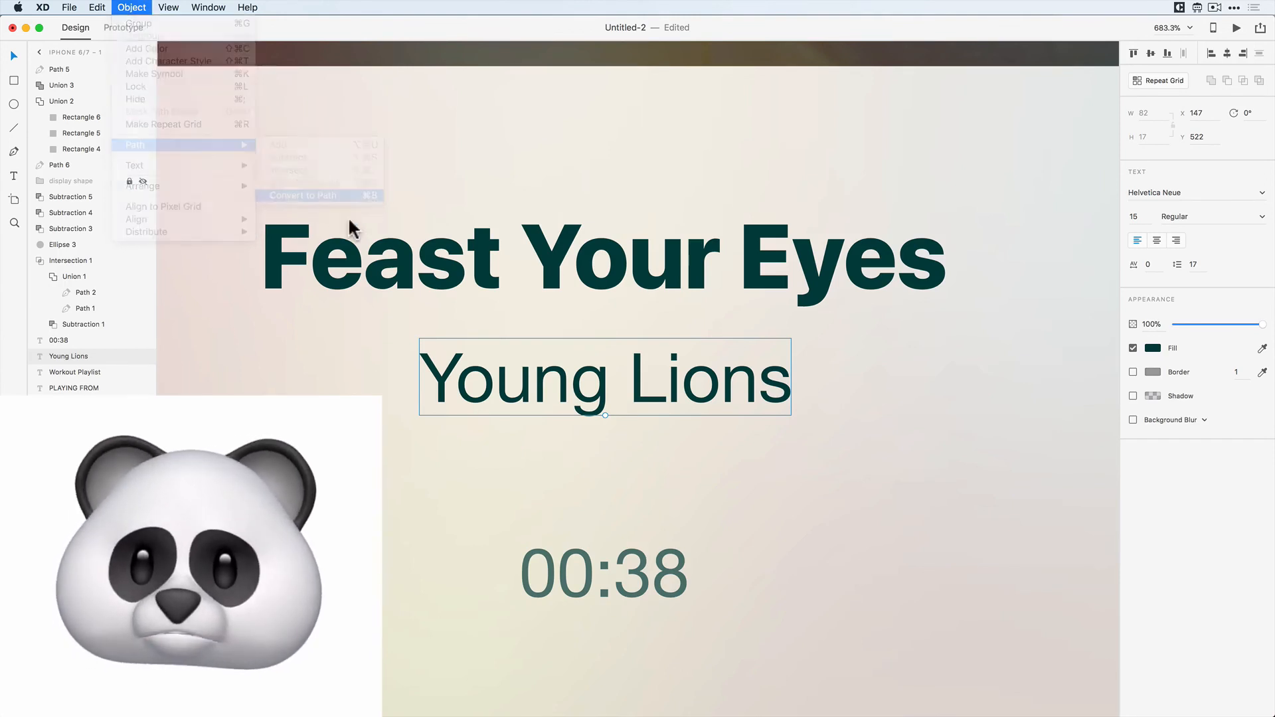
# - Try moving an anchor point of the converted "Young Lions" path and undo the move
pyautogui.doubleClick(601, 393)
pyautogui.click(604, 397)
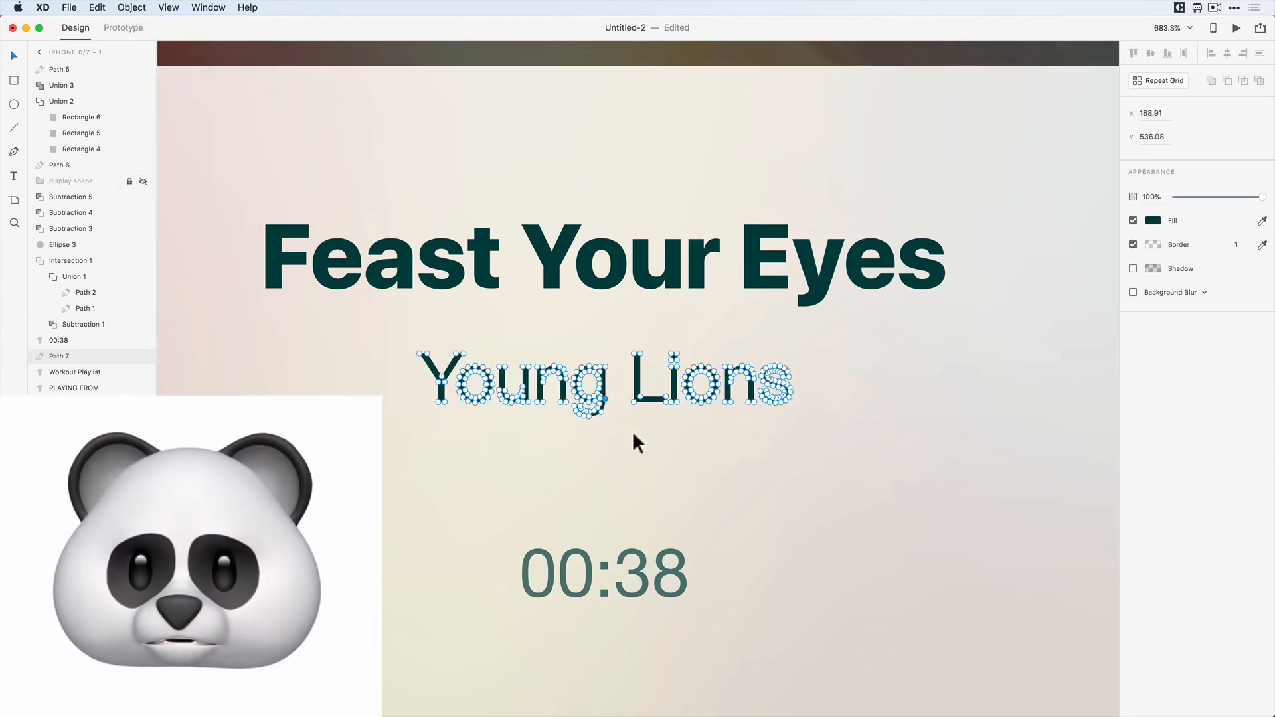
pyautogui.moveTo(604, 397); pyautogui.dragTo(508, 336)
pyautogui.press('cmd+z')
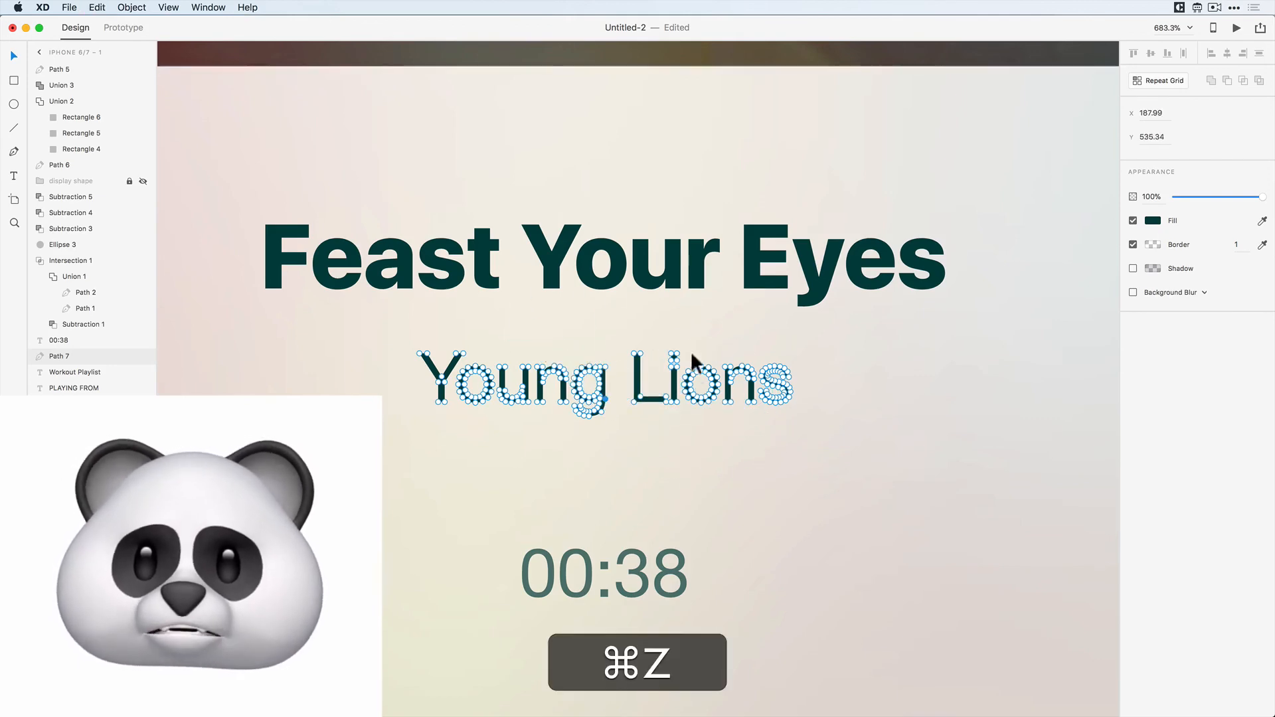
pyautogui.click(669, 343)
pyautogui.press('super+Escape')
# - Subtract the "Feast Your Eyes" and "Young Lions" paths from the lower translucent panel shape
pyautogui.scroll(2, 610, 317)
pyautogui.scroll(-10, 611, 319)
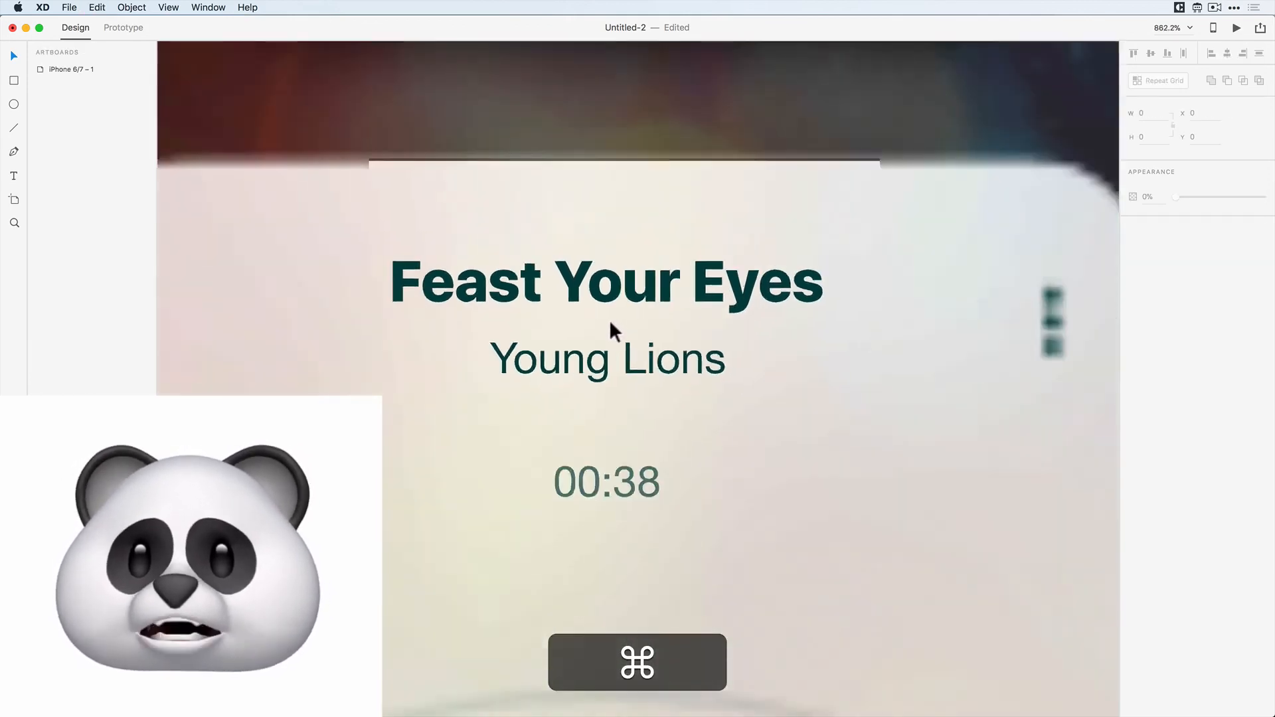
pyautogui.press('super+z')
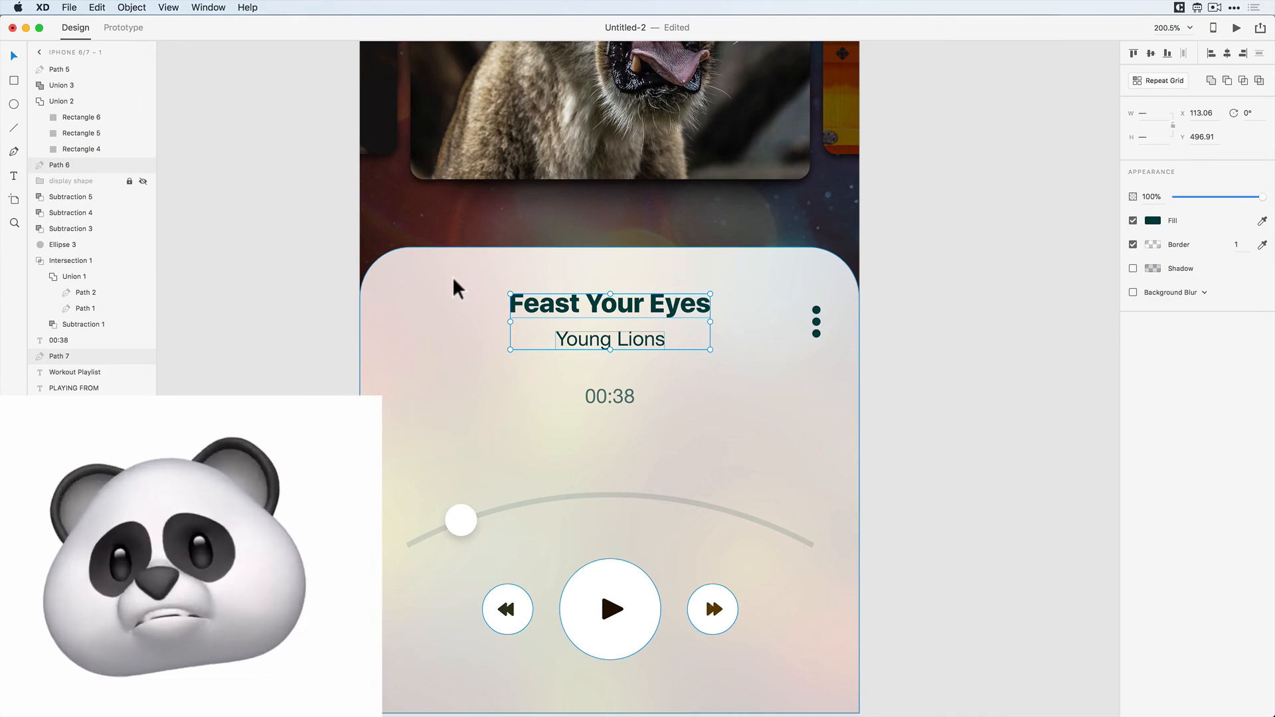
pyautogui.press('shift')
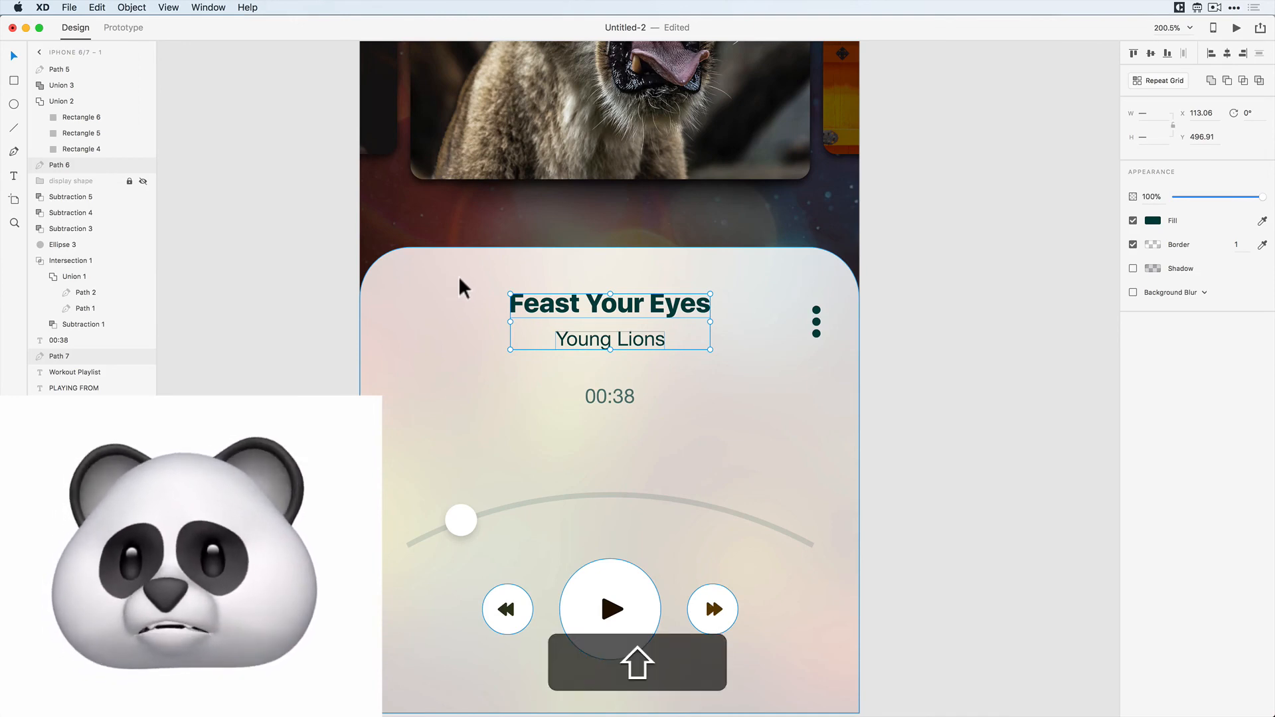
pyautogui.keyDown('shift'); pyautogui.click(445, 275); pyautogui.keyUp('shift')
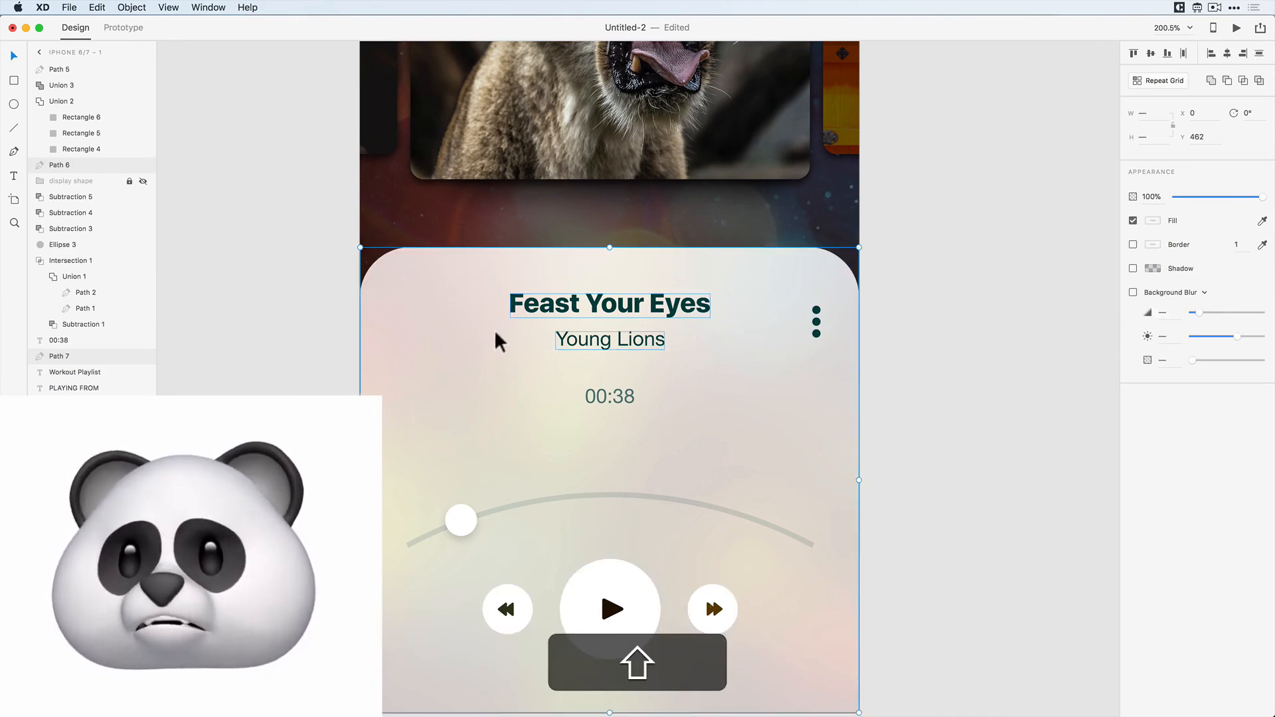
pyautogui.click(1227, 81)
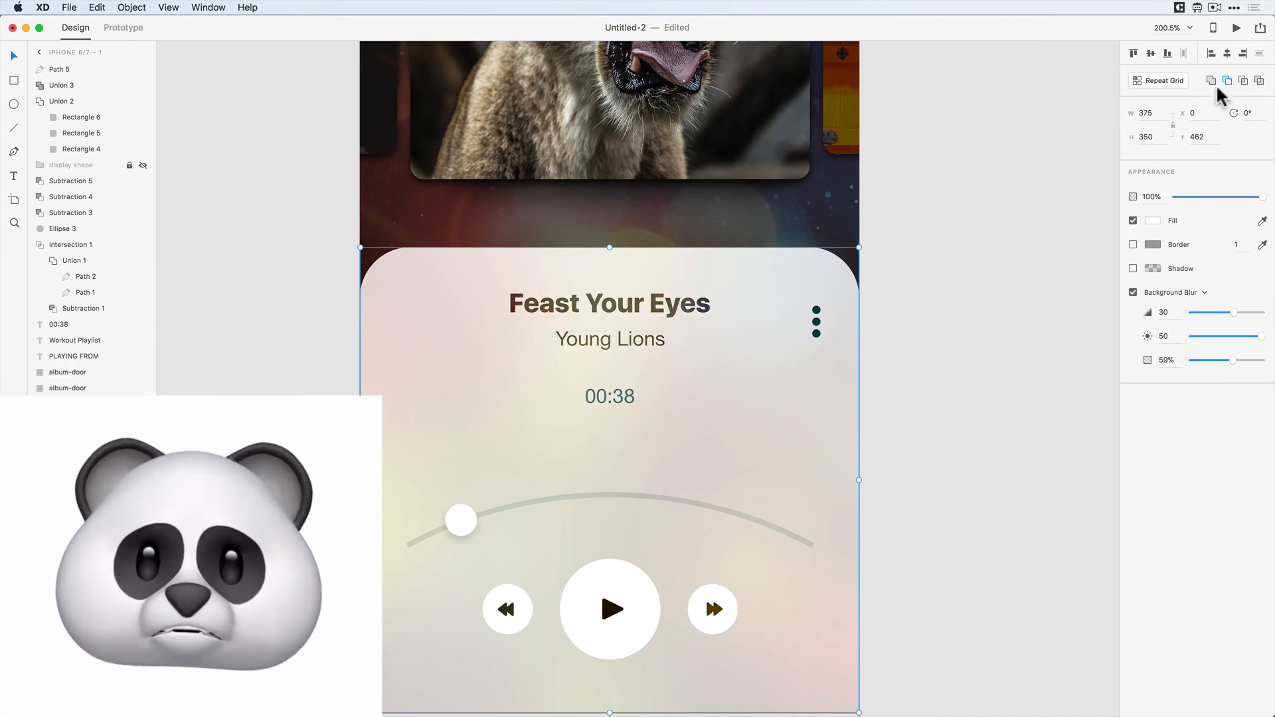
# - Try shifting the panel sideways to X 15 to check the cut-out lettering, and undo the move
pyautogui.moveTo(728, 378)
pyautogui.mouseDown()
pyautogui.moveTo(740, 330)
pyautogui.moveTo(698, 336)
pyautogui.moveTo(720, 425)
pyautogui.moveTo(751, 418)
pyautogui.moveTo(744, 384)
pyautogui.mouseUp()
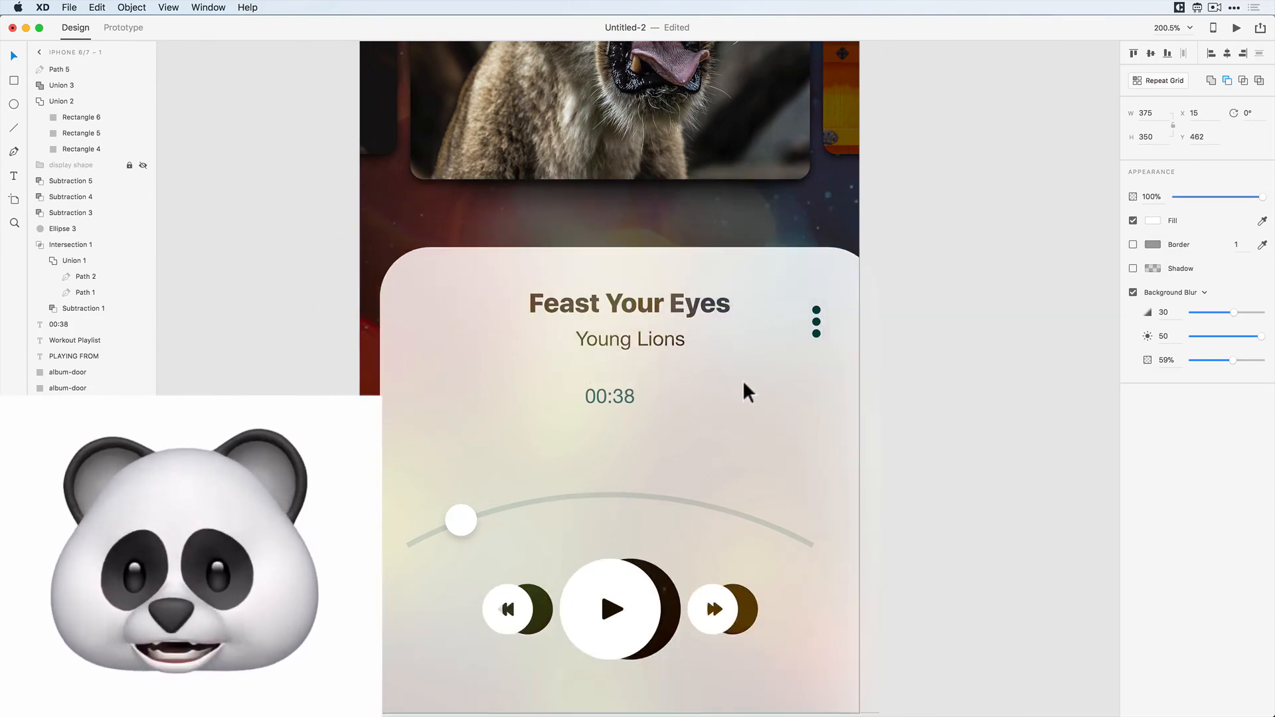
pyautogui.press('super+z')
pyautogui.click(979, 432)
# - Subtract the three vertical dots from the lower panel shape
pyautogui.scroll(2, 928, 412)
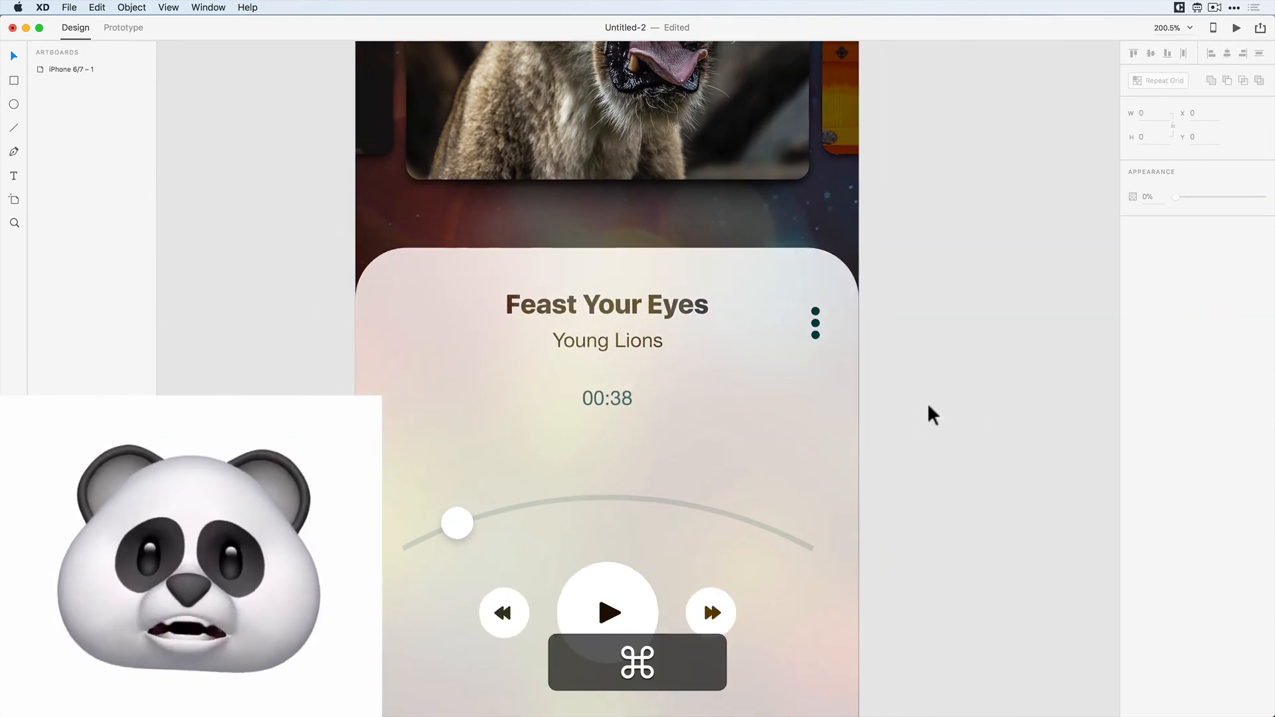
pyautogui.scroll(-5, 929, 408)
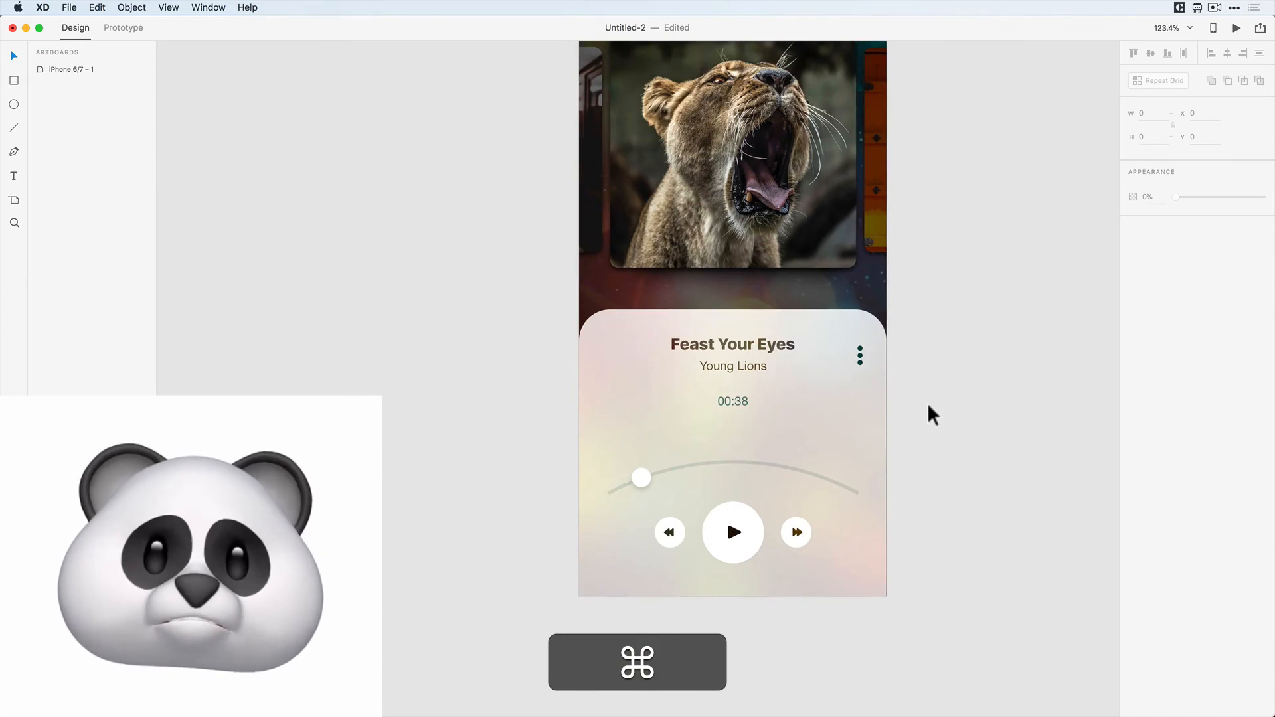
pyautogui.click(864, 425)
pyautogui.keyDown('shift'); pyautogui.click(854, 404); pyautogui.keyUp('shift')
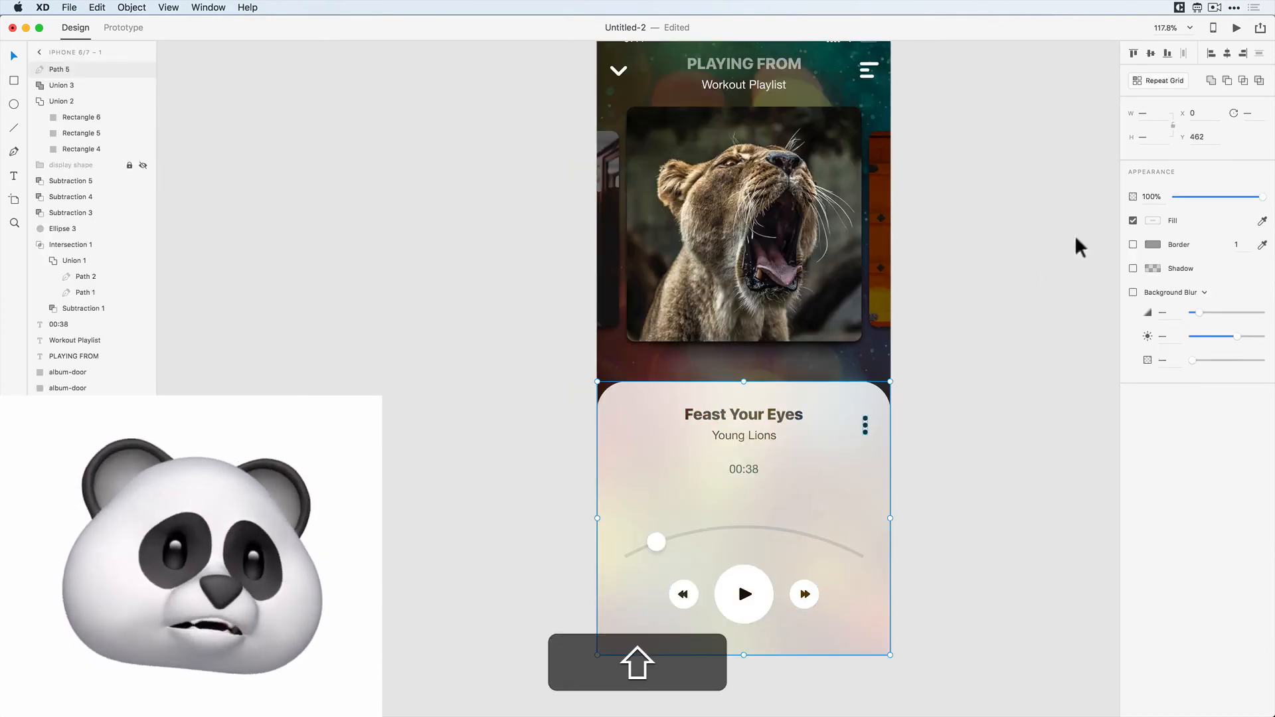
pyautogui.click(1229, 81)
pyautogui.click(1002, 391)
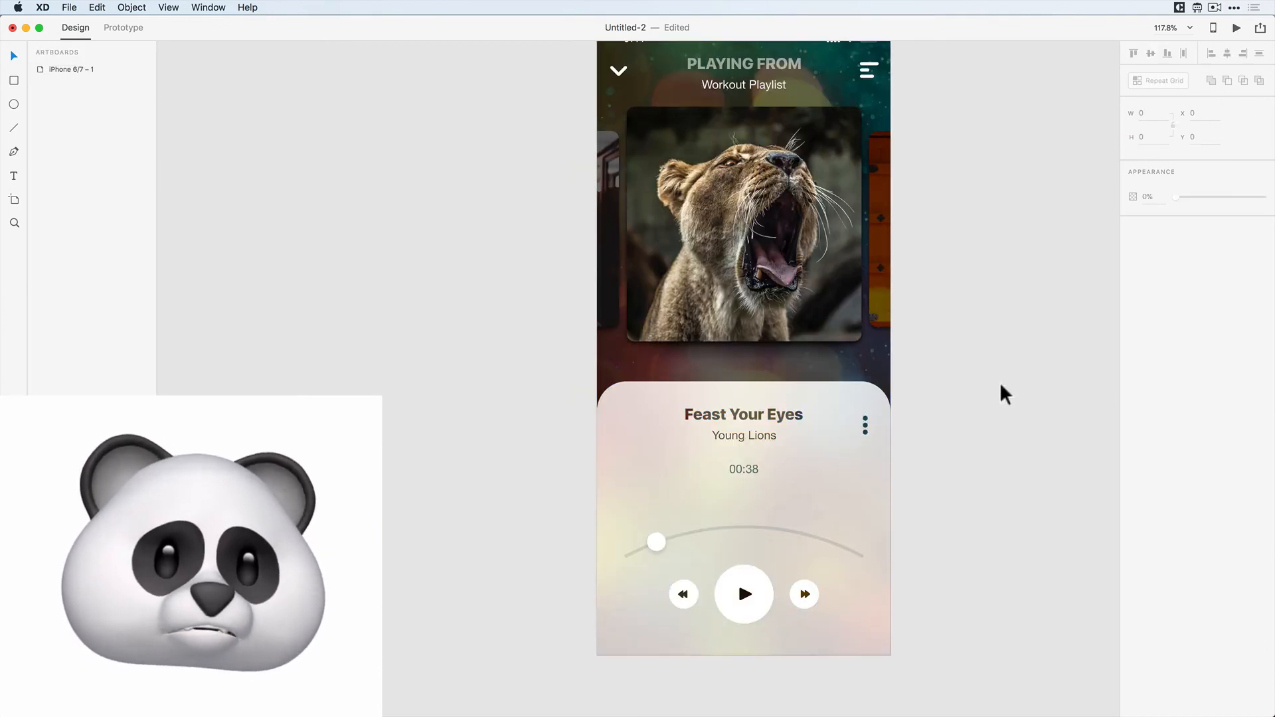
# - Add the text "THE PREDATOR IS NOW THE PREY" on four lines over the lower-left part of the lion cover
pyautogui.scroll(-3, 959, 465)
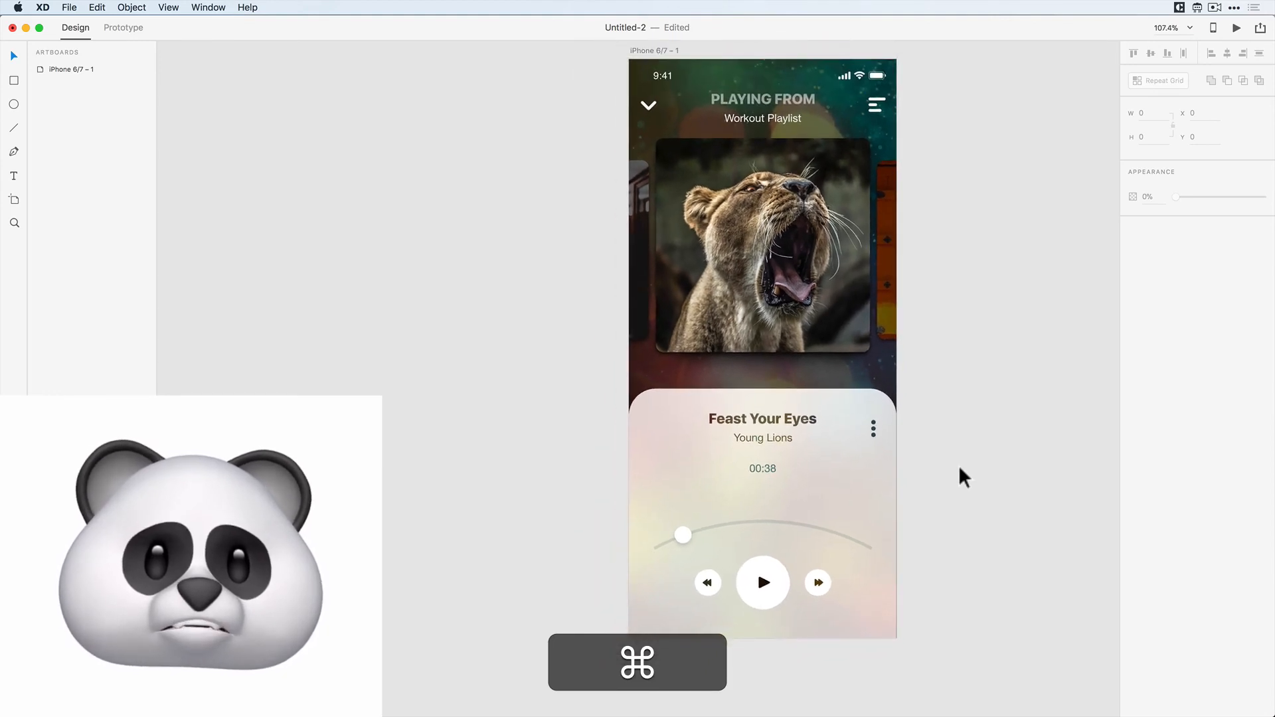
pyautogui.scroll(-2, 959, 468)
pyautogui.scroll(1, 959, 468)
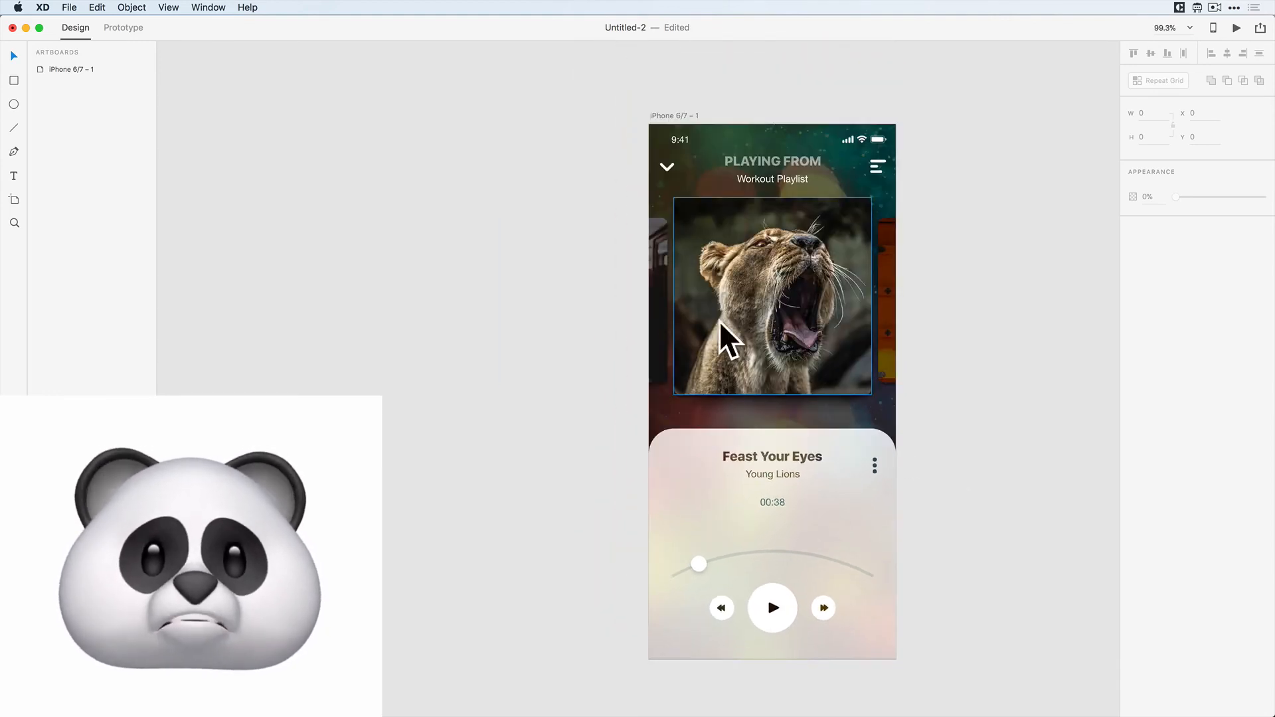
pyautogui.scroll(1, 722, 334)
pyautogui.scroll(2, 723, 334)
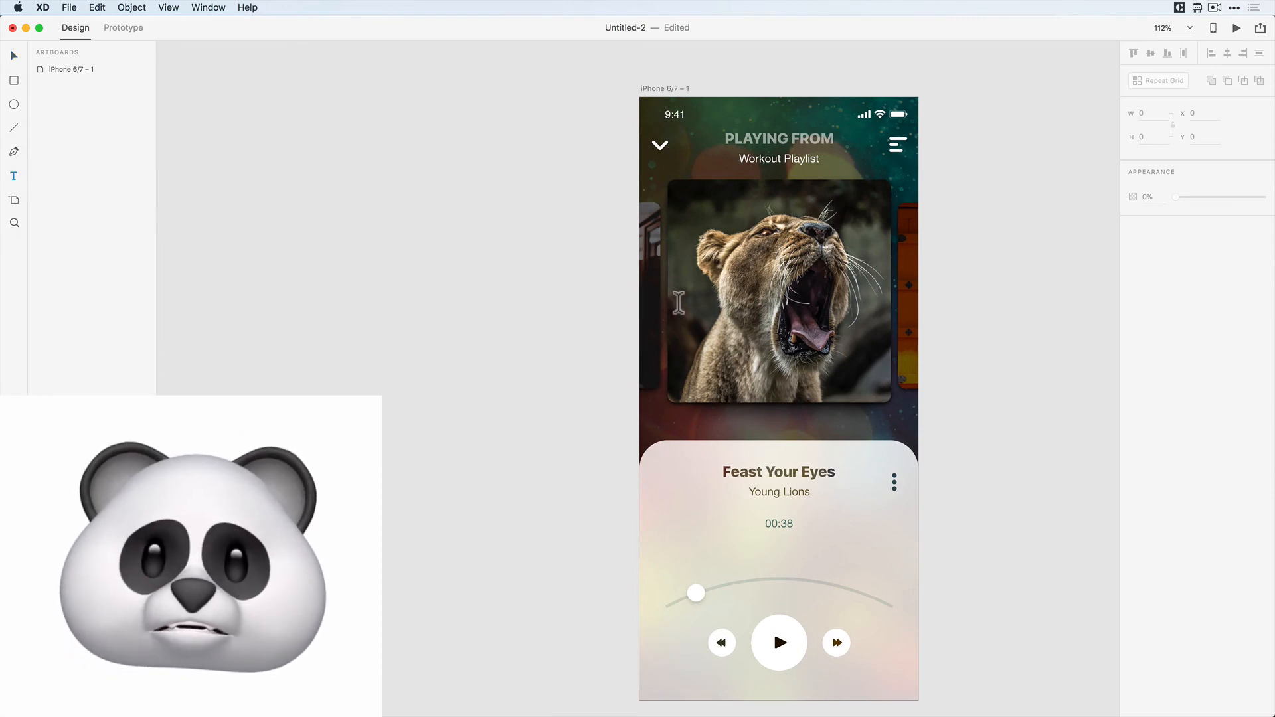
pyautogui.click(689, 324)
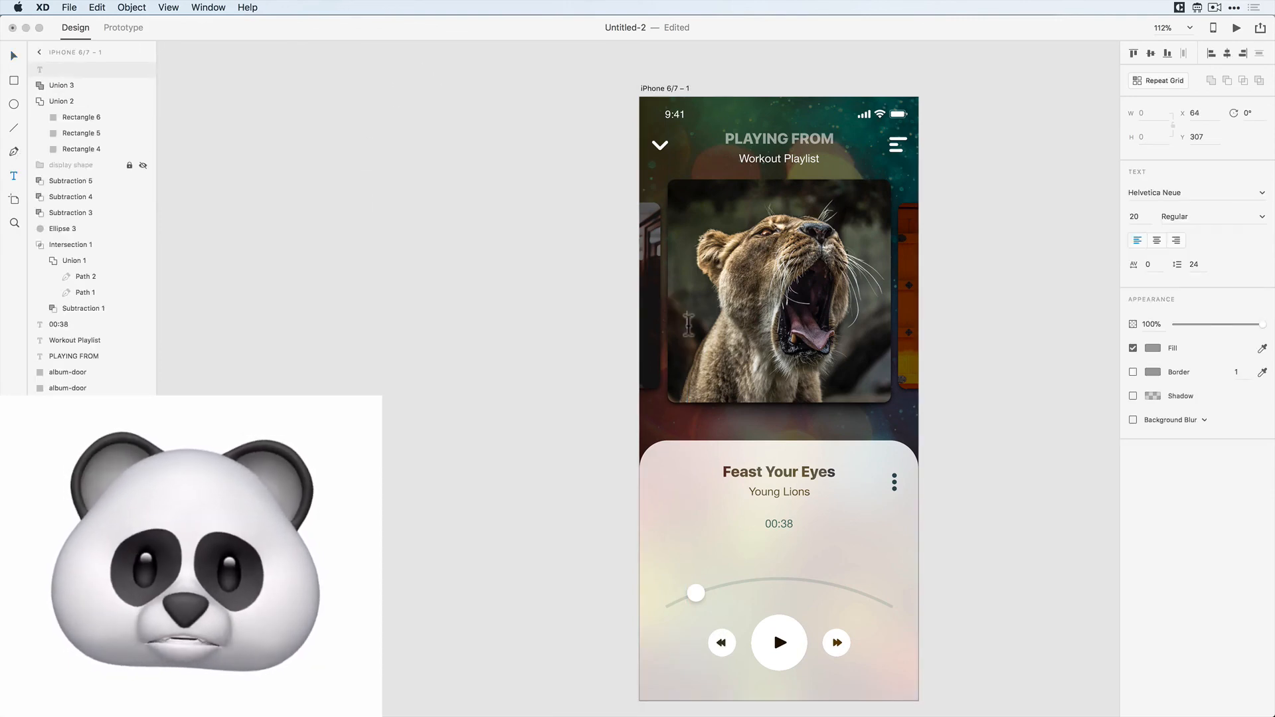
pyautogui.press('super+a')
pyautogui.press('super+shift+t')
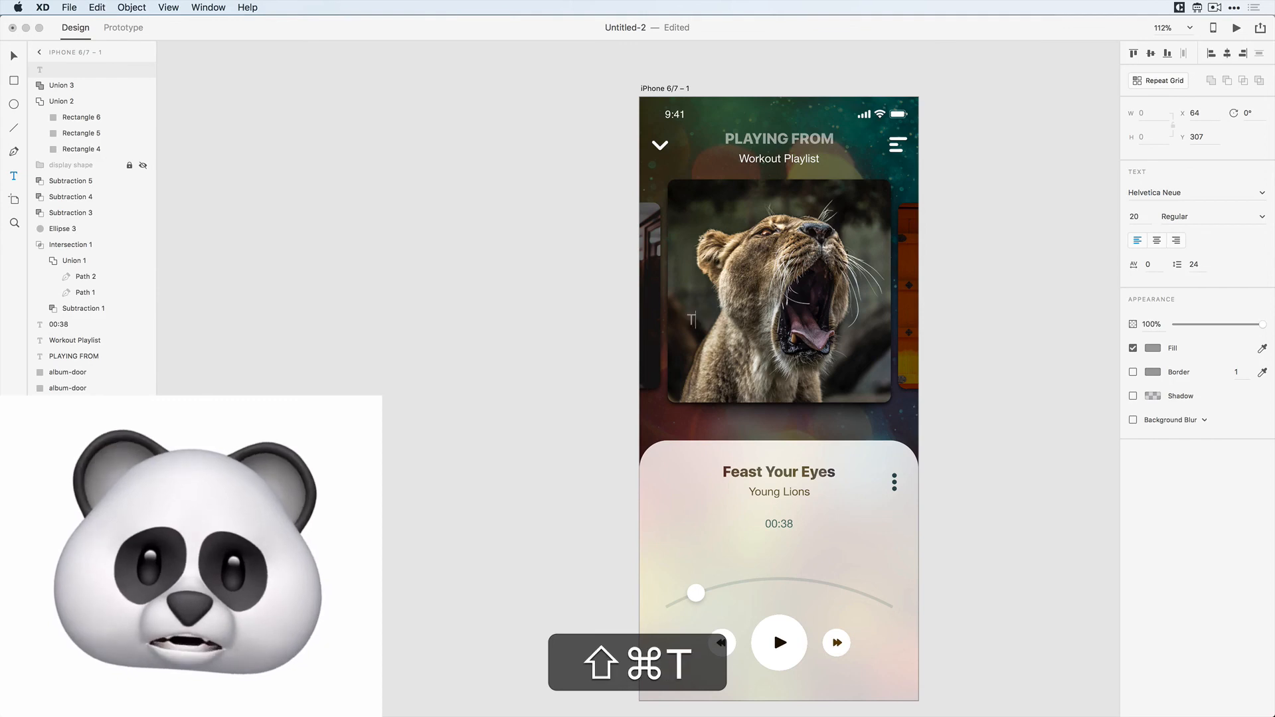
pyautogui.hotkey('shift', 'Return')
pyautogui.write('PREDATOR')
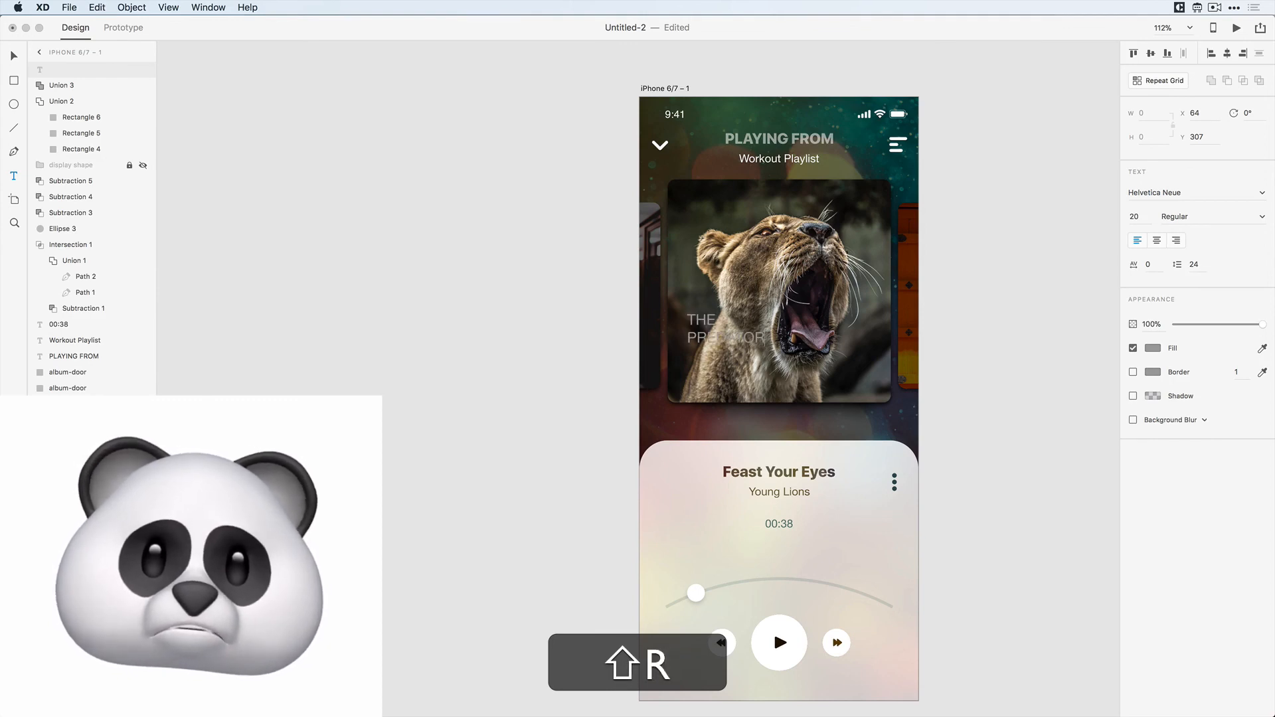
pyautogui.hotkey('shift', 'Return')
pyautogui.write('IS NOW THE')
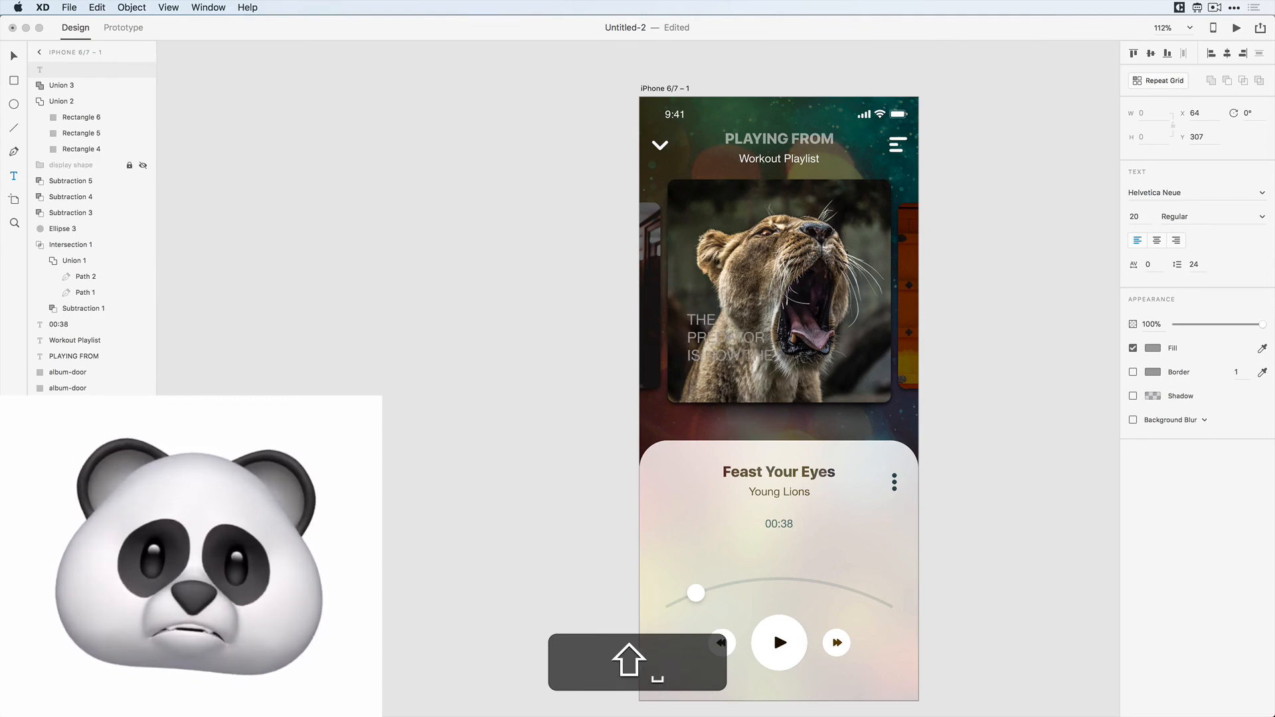
pyautogui.hotkey('shift', 'Return')
pyautogui.write('PREY')
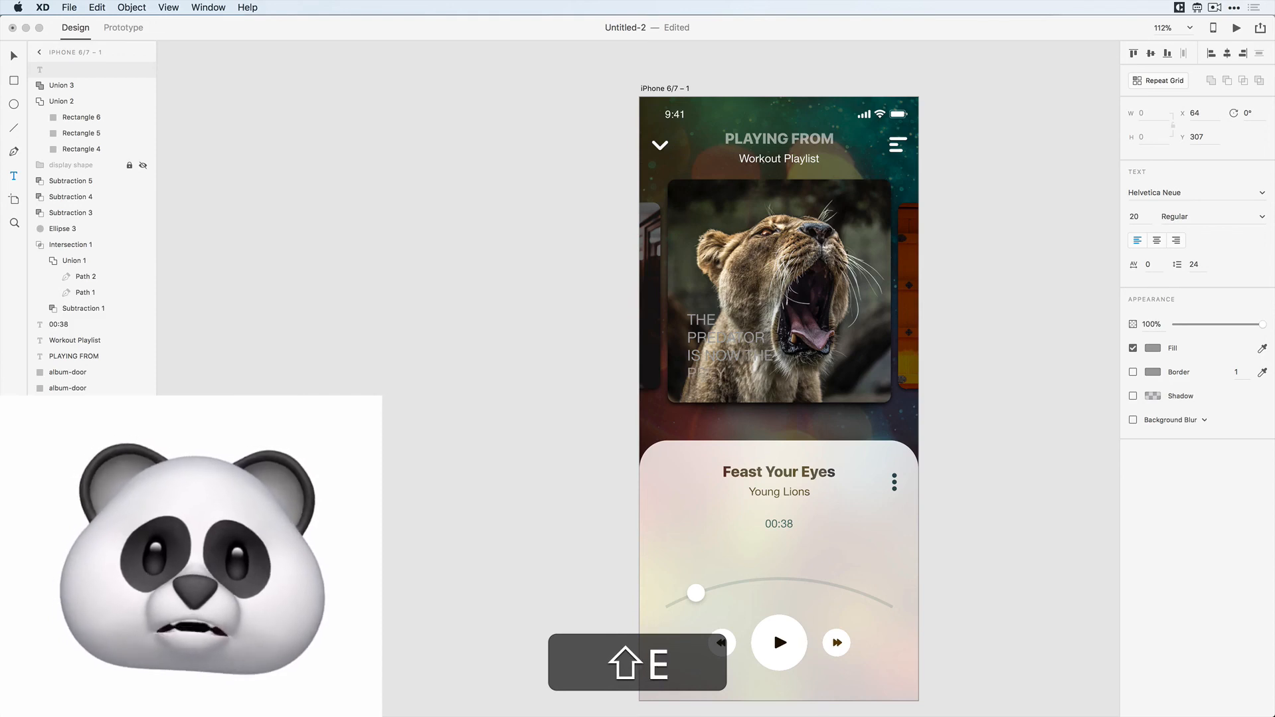
pyautogui.press('Escape')
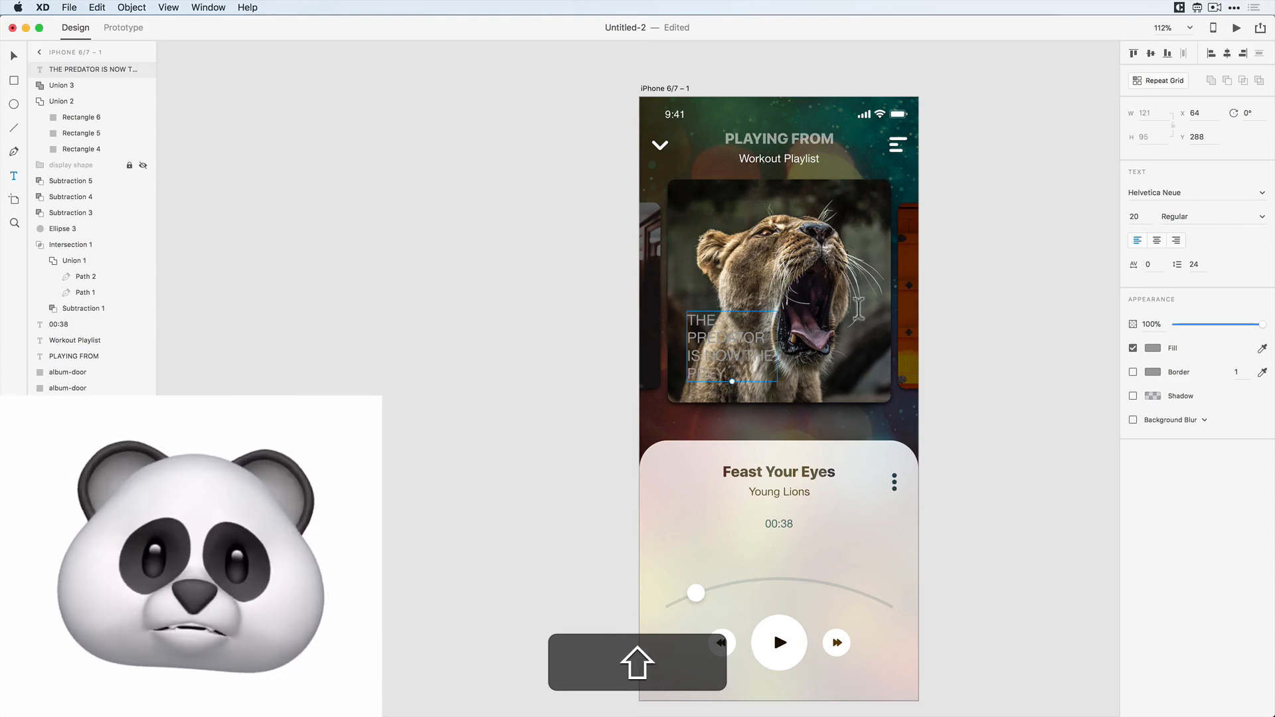
# - Fill the cover text with white and set its font to Raleway Heavy
pyautogui.click(1156, 349)
pyautogui.moveTo(1077, 361); pyautogui.dragTo(914, 191)
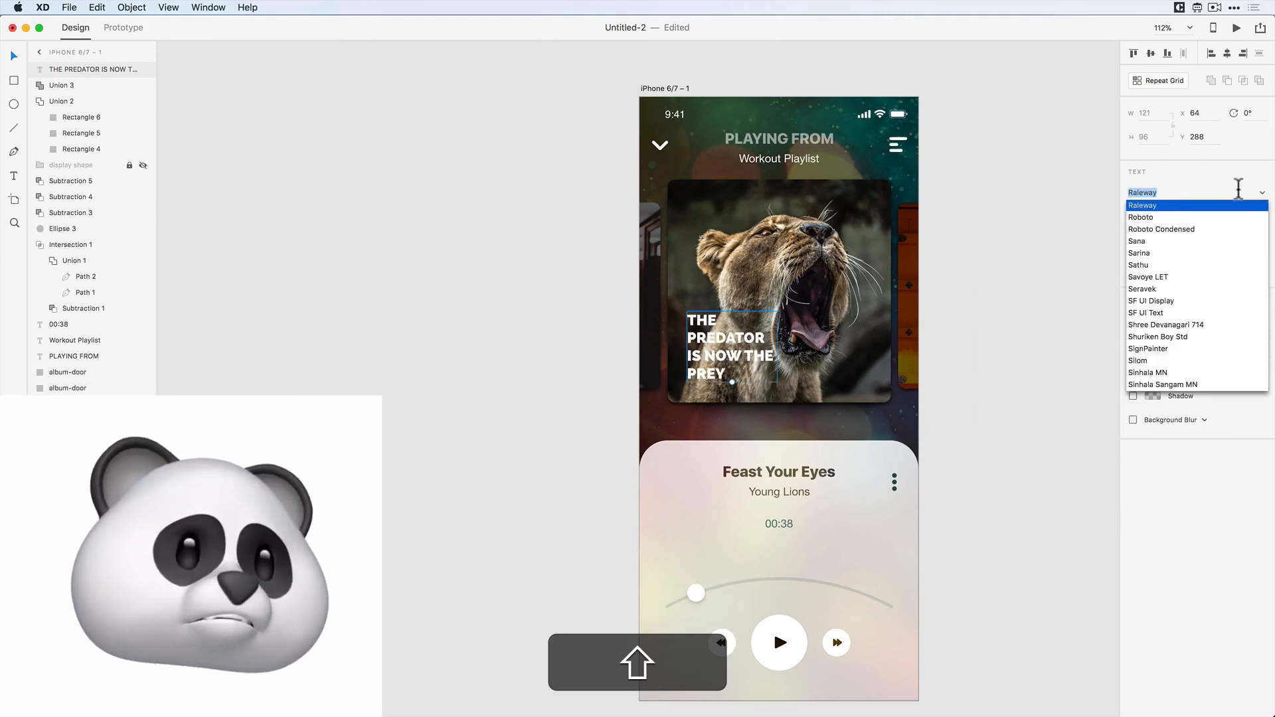
pyautogui.scroll(3, 1179, 283)
pyautogui.click(1159, 290)
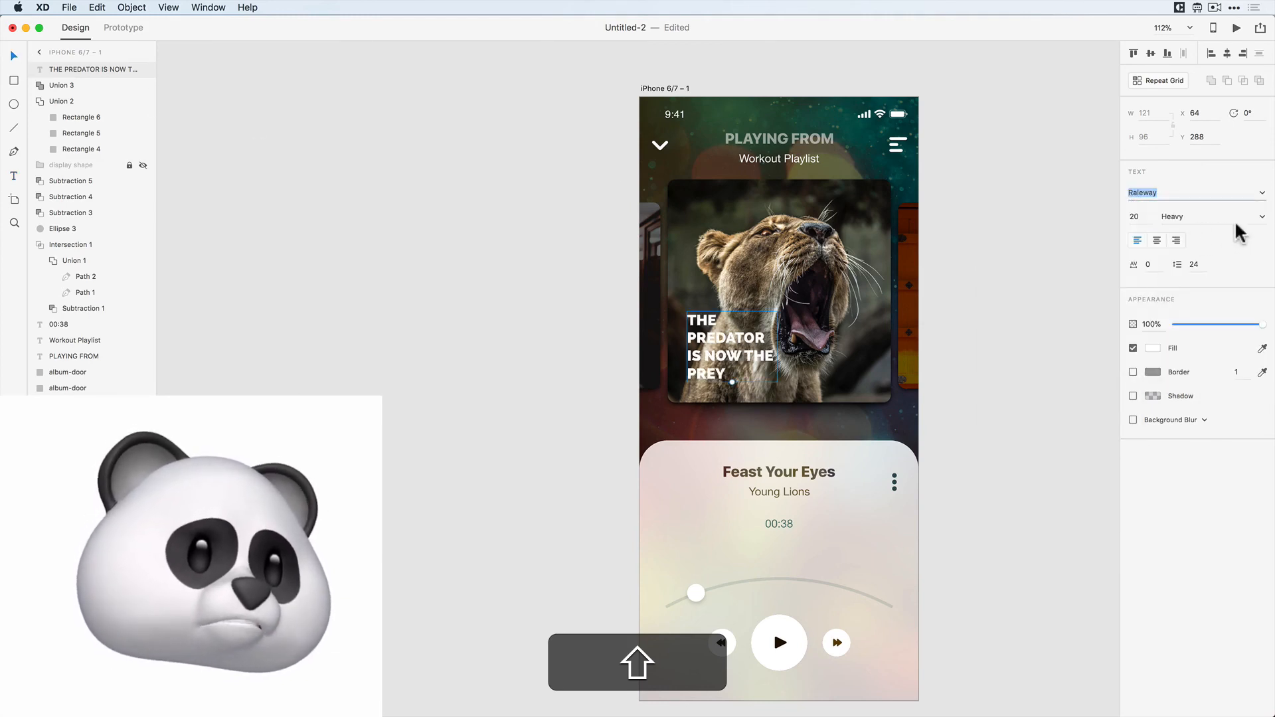
pyautogui.click(1011, 361)
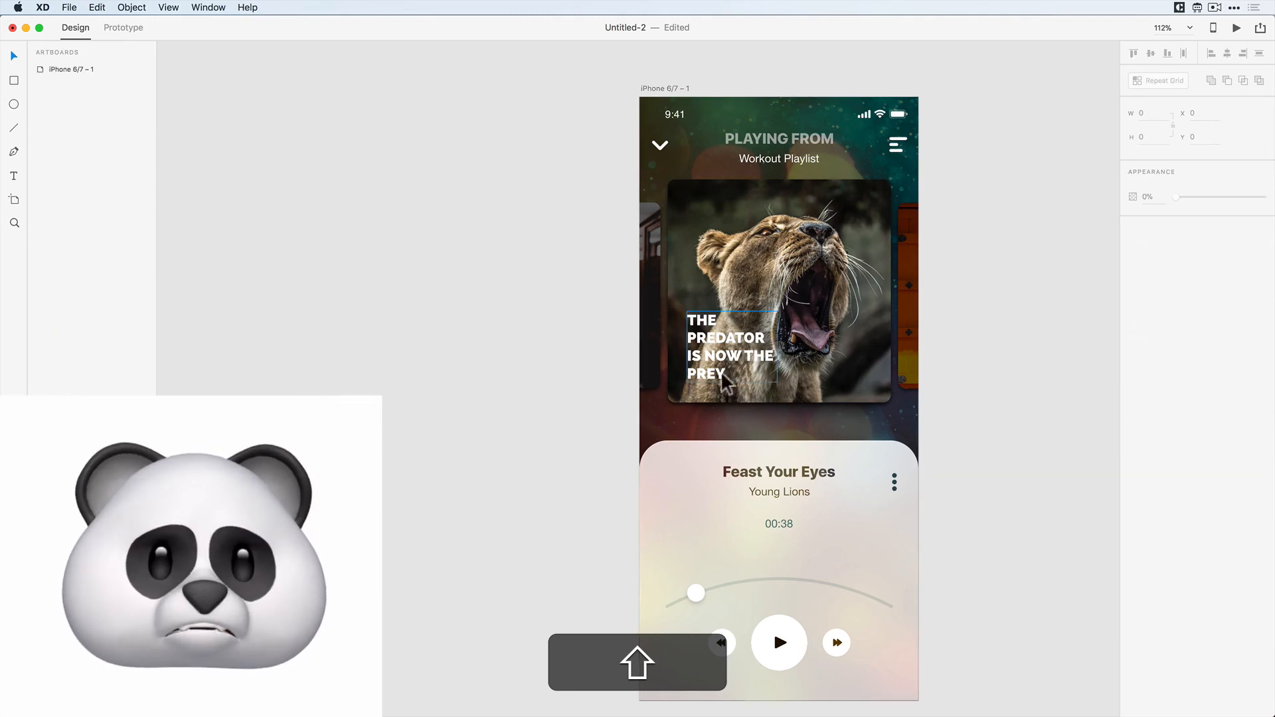
# - Move the cover text to X 55, Y 296 and set the word "PREDATOR" to size 22 after trying 24 and 23
pyautogui.moveTo(708, 347); pyautogui.dragTo(664, 365)
pyautogui.doubleClick(698, 352)
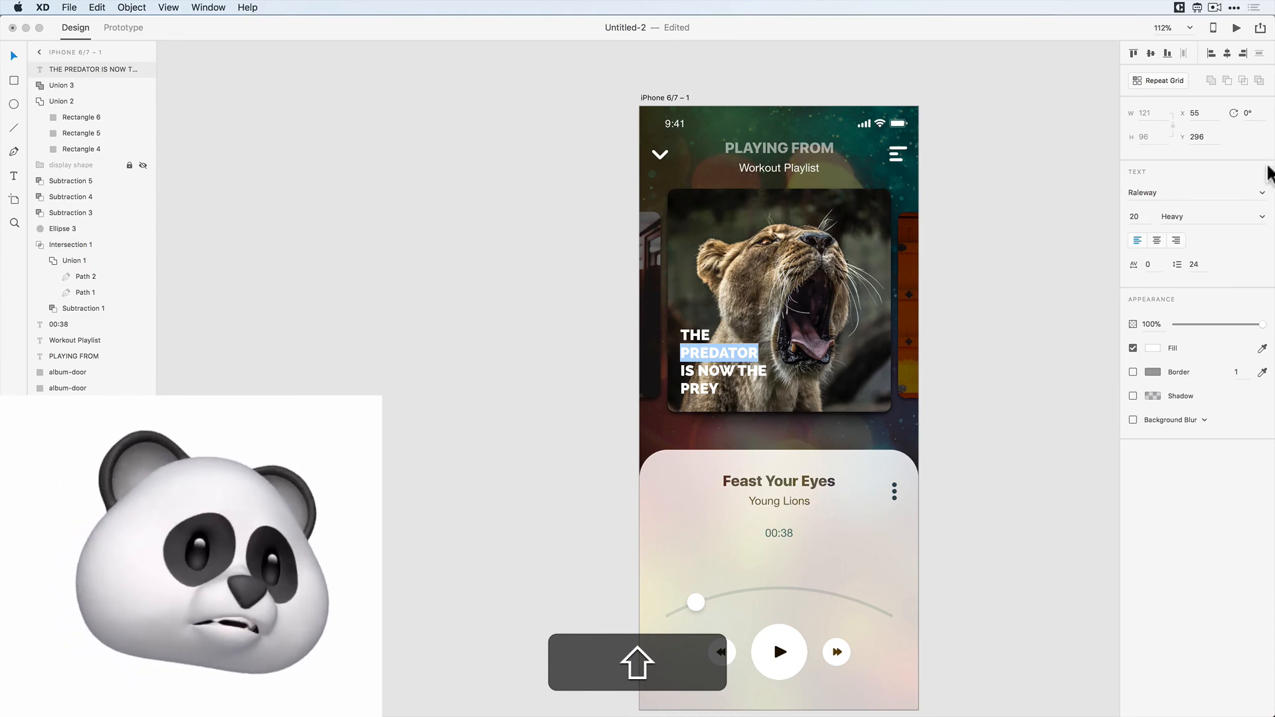
pyautogui.click(1142, 216)
pyautogui.write('24')
pyautogui.press('Return')
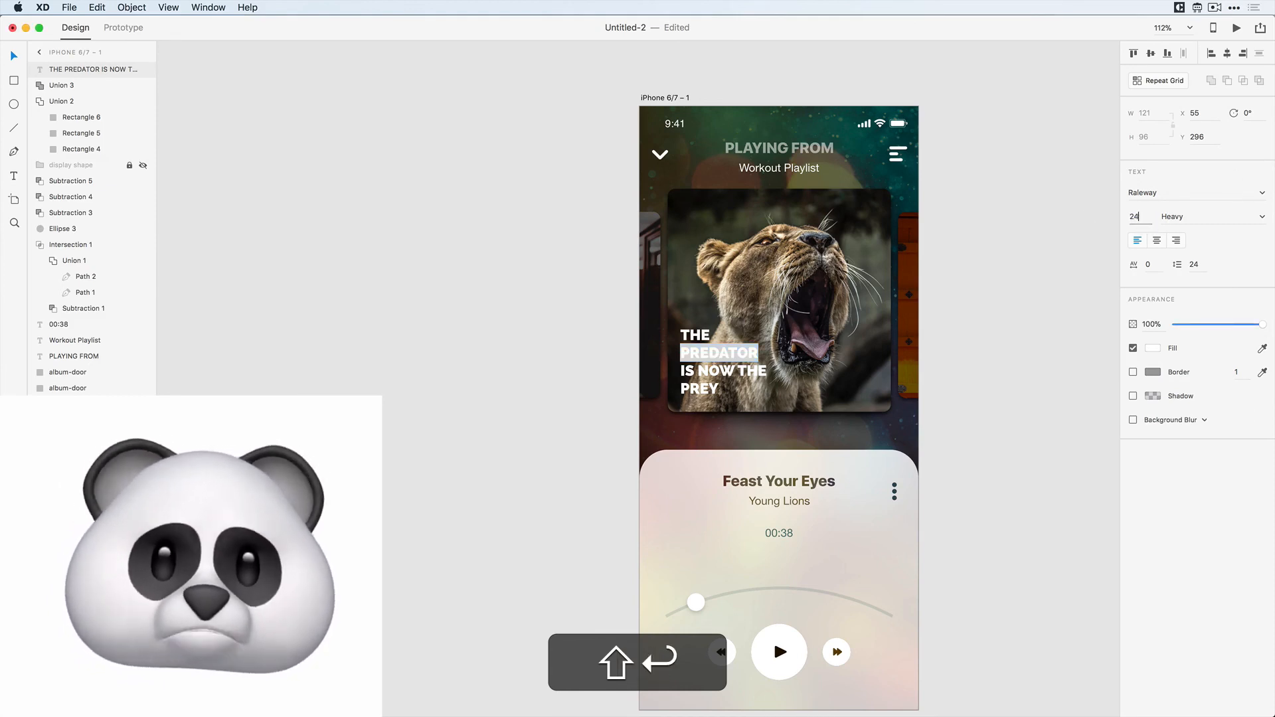
pyautogui.click(1149, 217)
pyautogui.write('23')
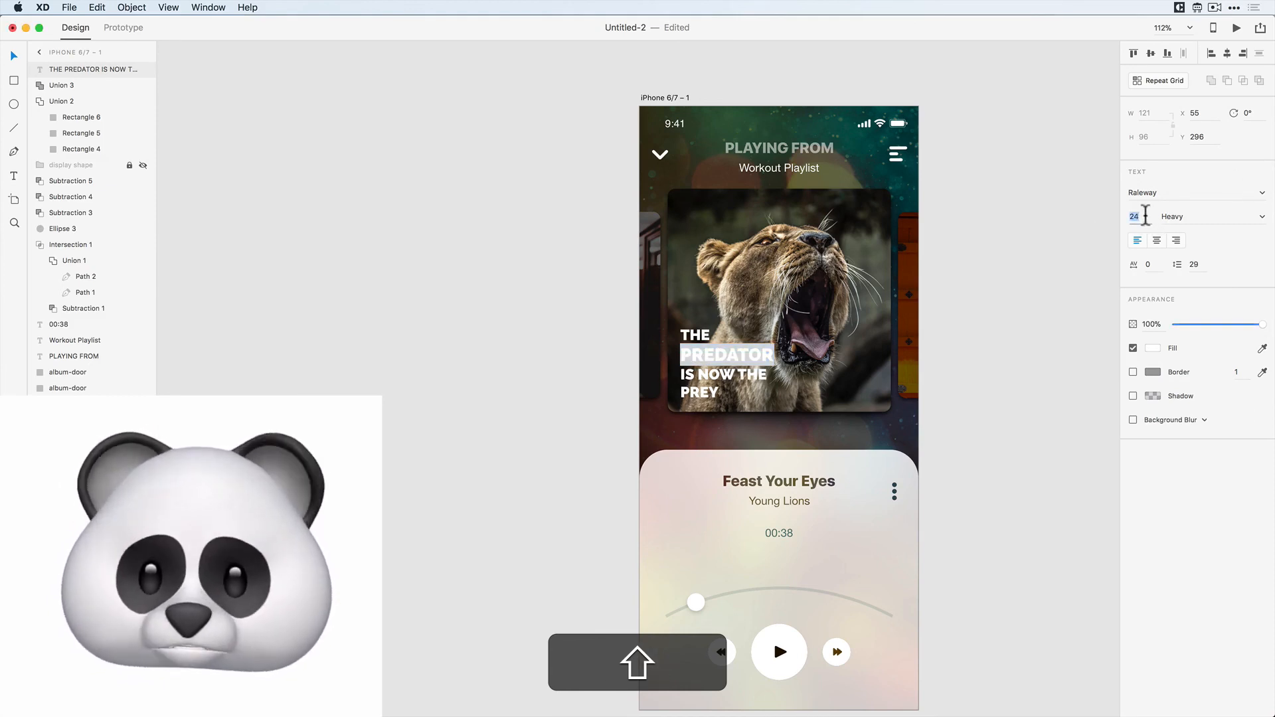
pyautogui.hotkey('shift', 'Return')
pyautogui.click(1135, 215)
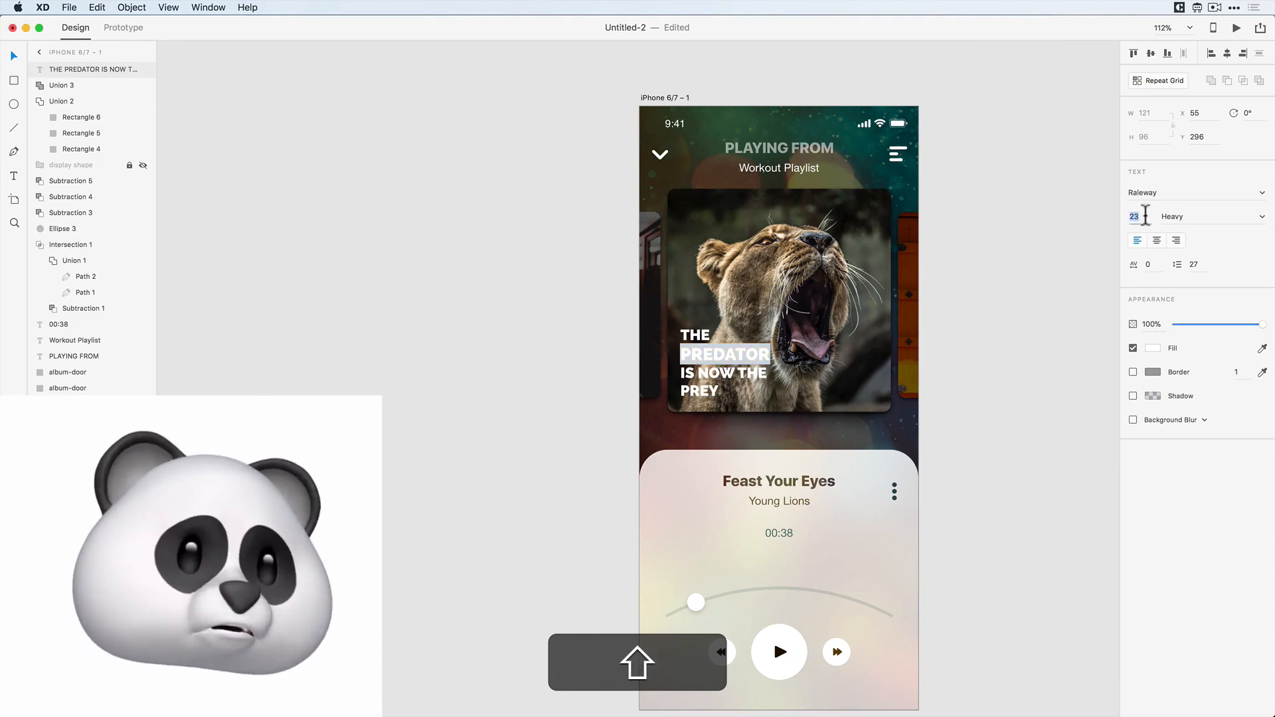
pyautogui.write('22')
pyautogui.hotkey('shift', 'Return')
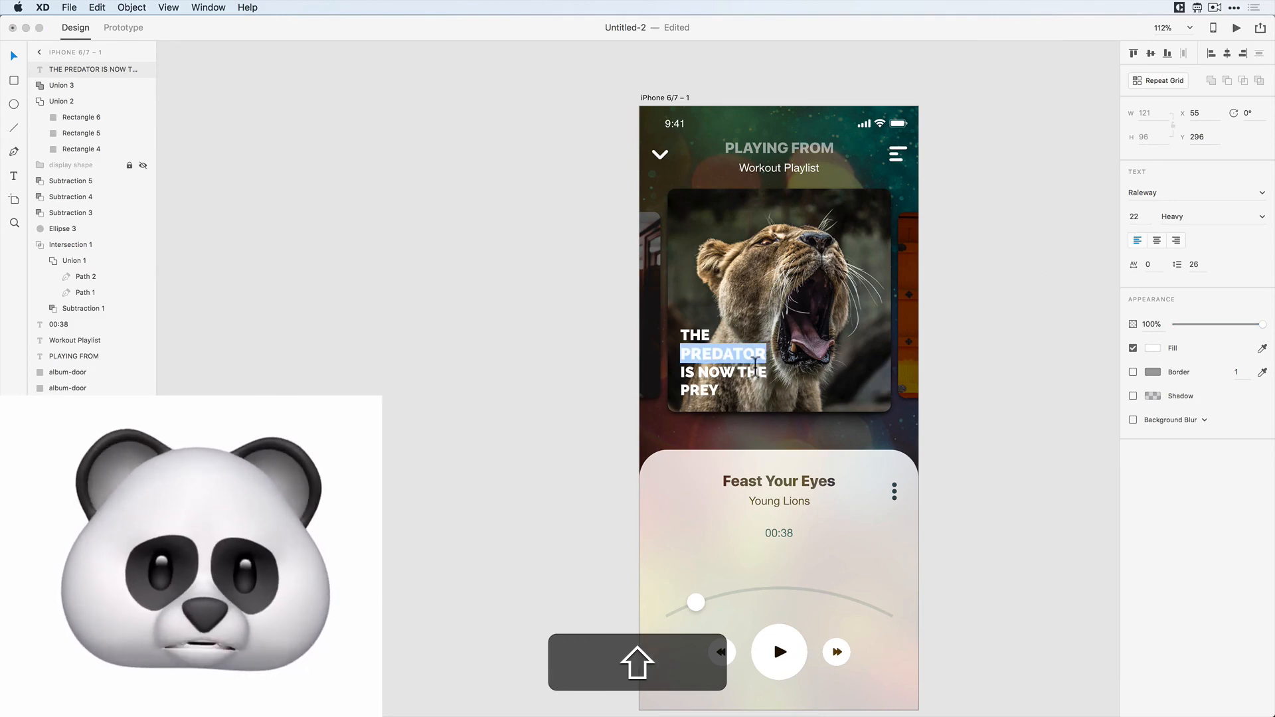
# - Set the word "PREY" in the cover text to size 45 after trying 50 and 46
pyautogui.moveTo(719, 390); pyautogui.dragTo(676, 390)
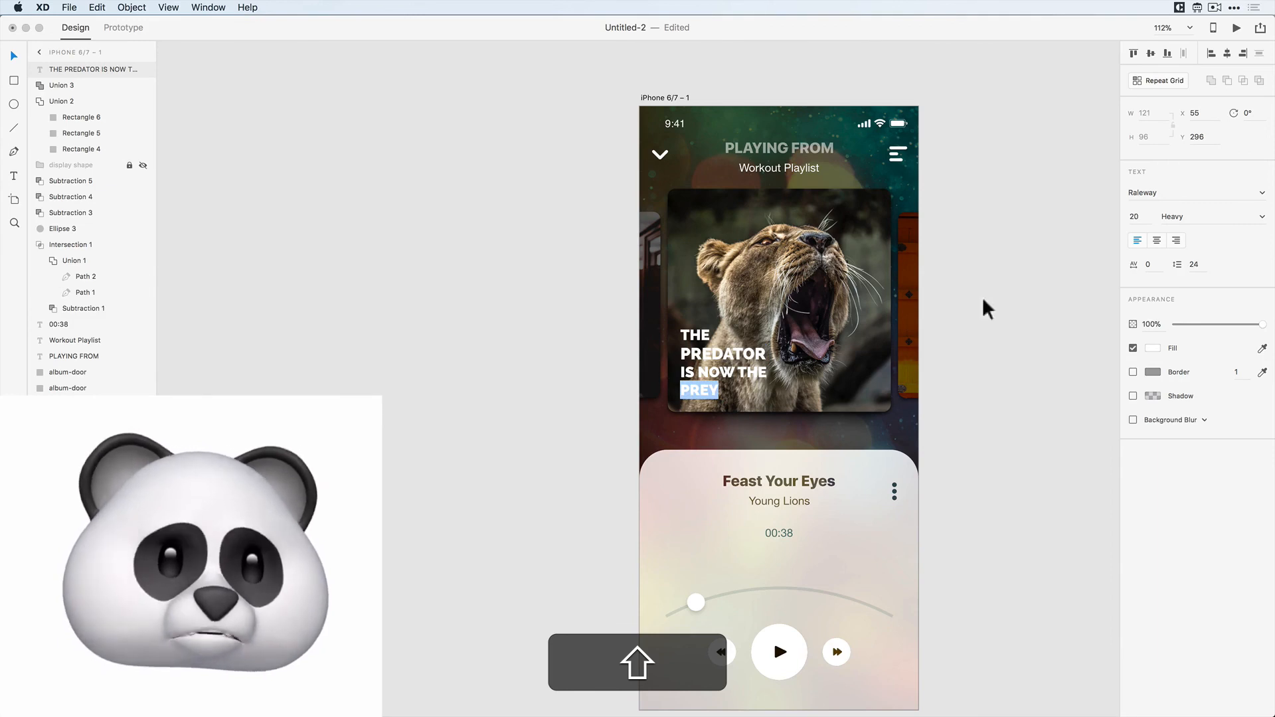
pyautogui.click(1140, 216)
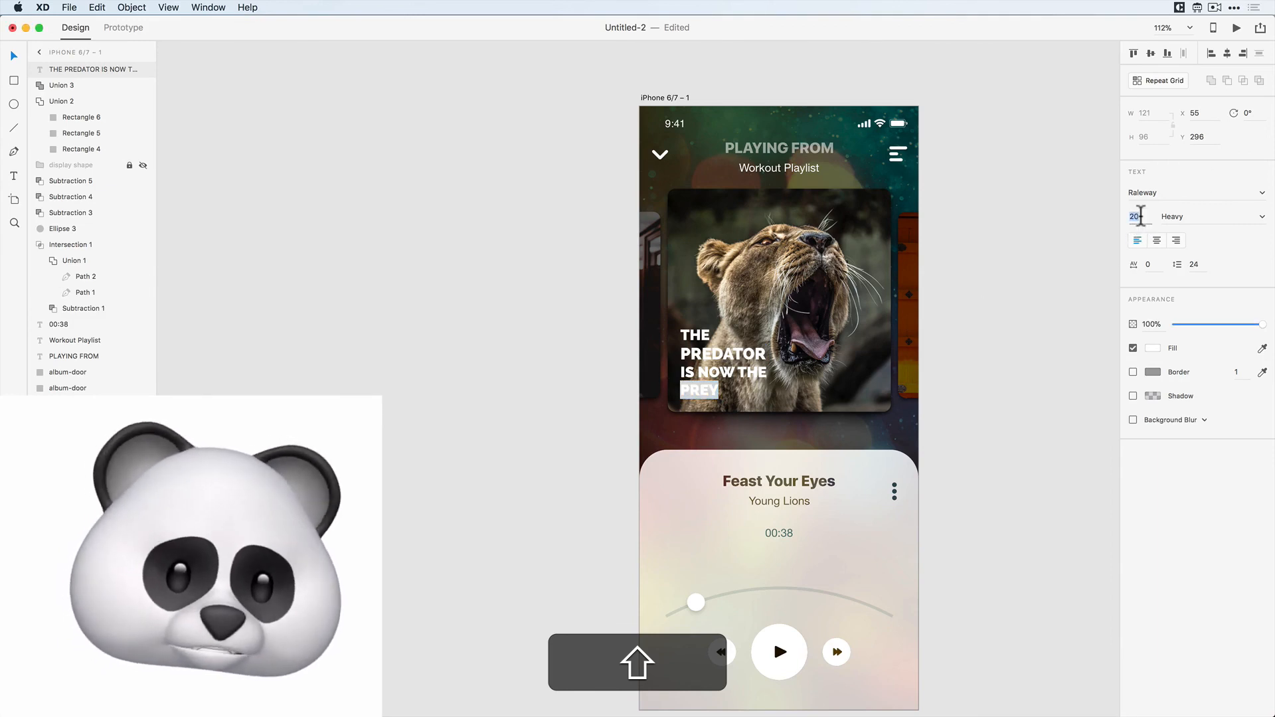
pyautogui.write('50')
pyautogui.press('Return')
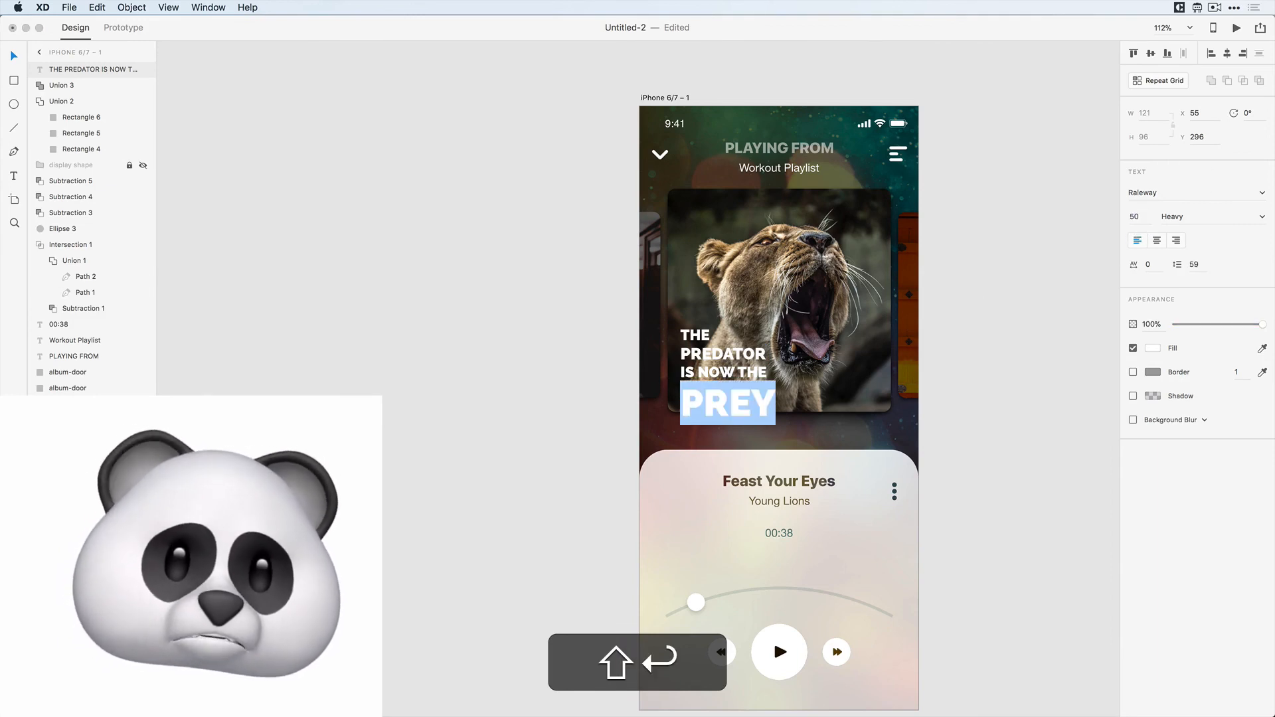
pyautogui.click(1140, 217)
pyautogui.write('46')
pyautogui.press('Return')
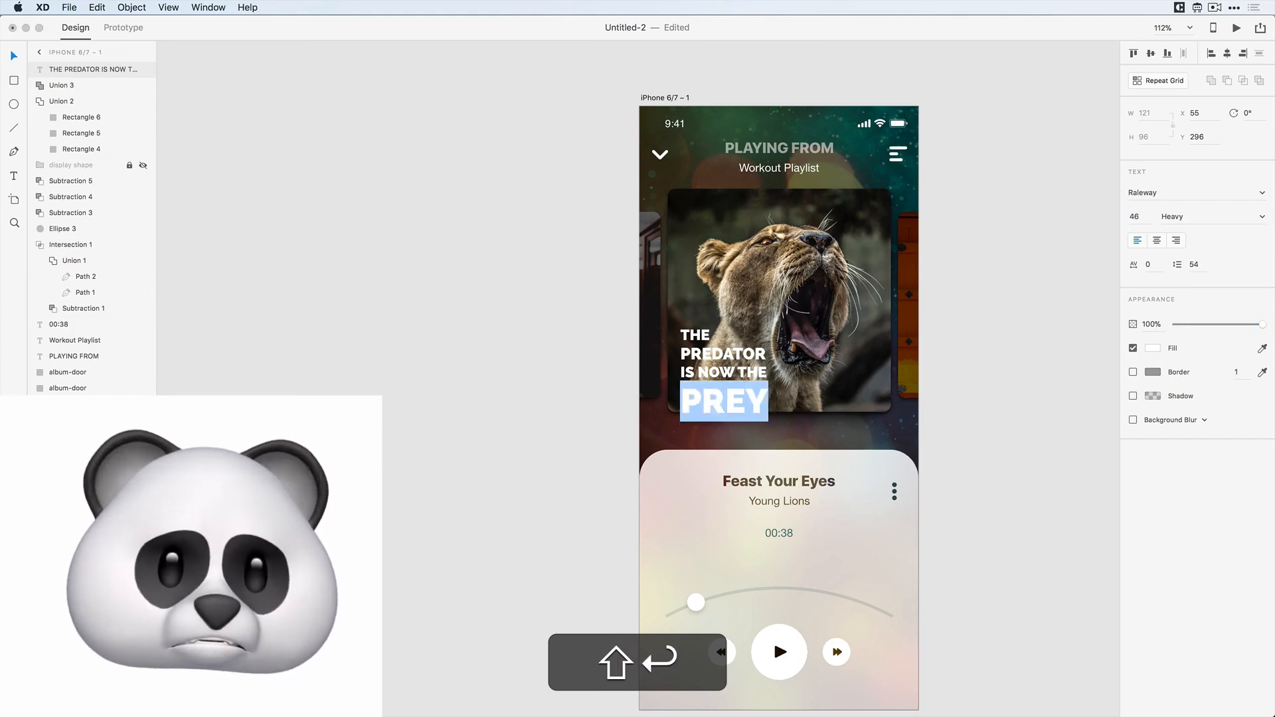
pyautogui.click(1140, 216)
pyautogui.write('45')
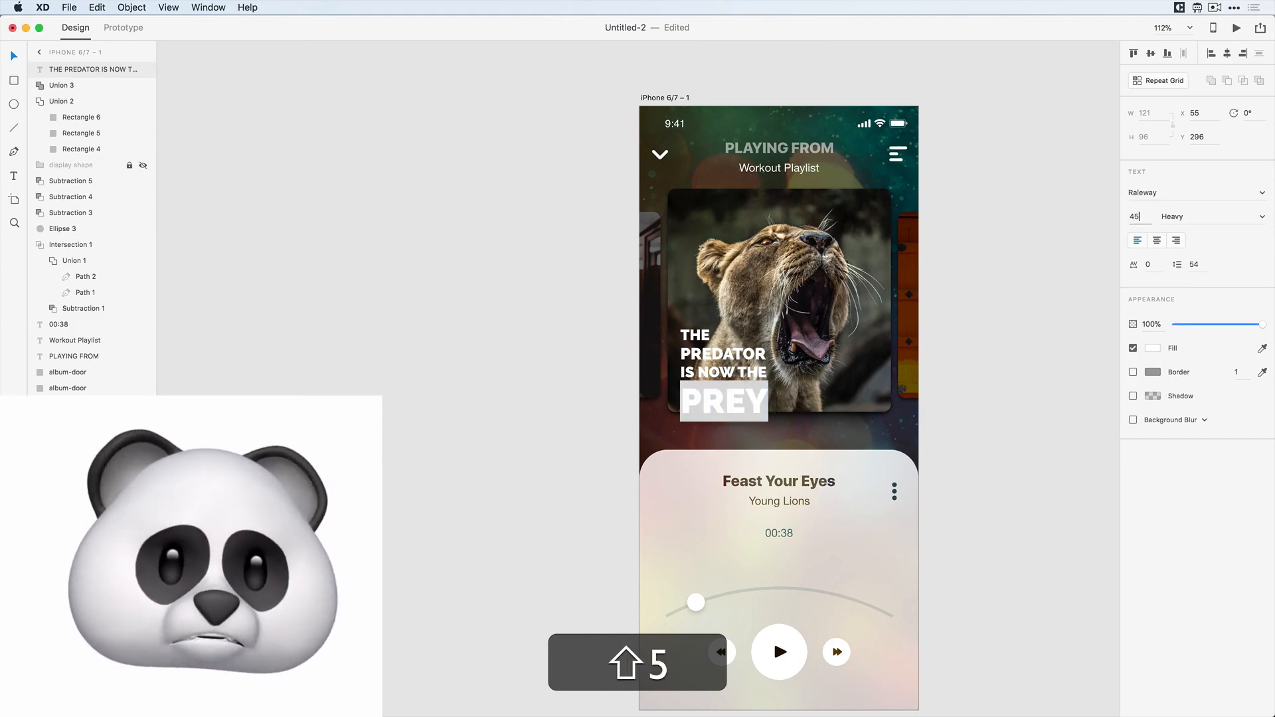
pyautogui.press('Return')
# - Move the cover text up and slightly left so all four lines sit inside the lion cover
pyautogui.click(516, 356)
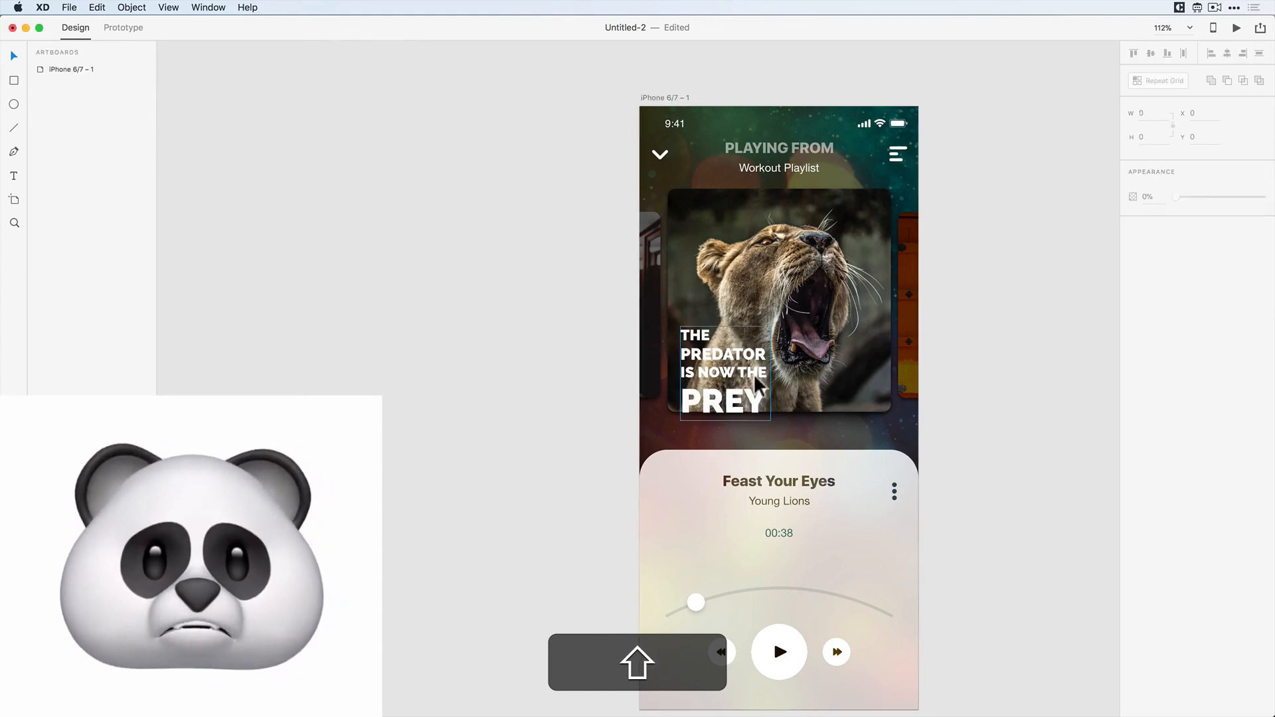
pyautogui.moveTo(729, 379); pyautogui.dragTo(724, 361)
pyautogui.click(555, 369)
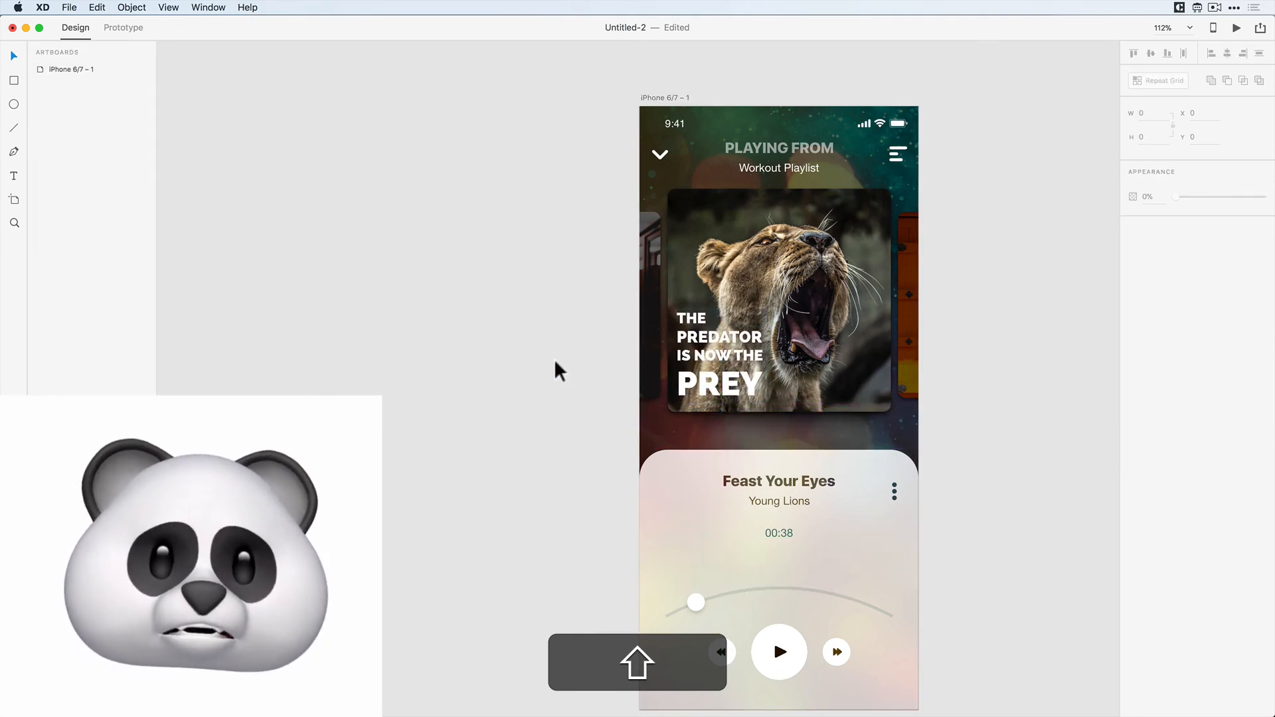
# - Make the hidden "display shape" layer visible to overlay the phone's rounded corners and notch on the artboard
pyautogui.scroll(-5, 549, 357)
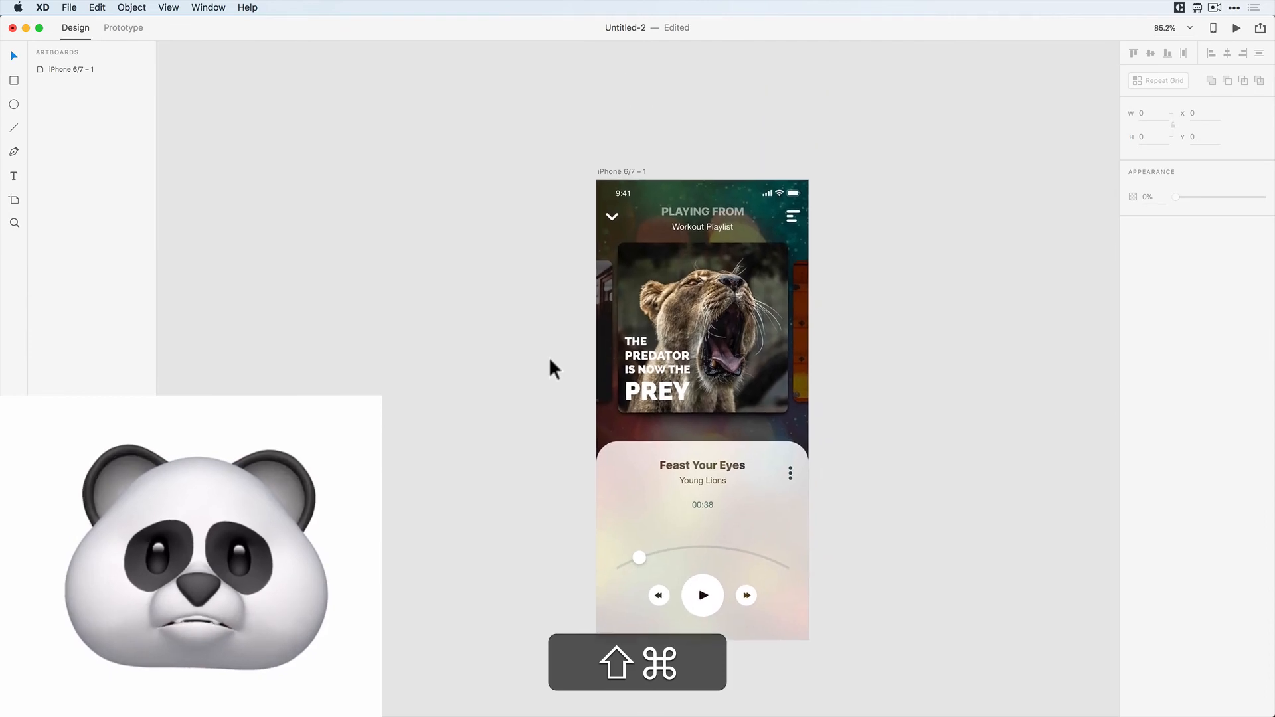
pyautogui.hscroll(2, 550, 362)
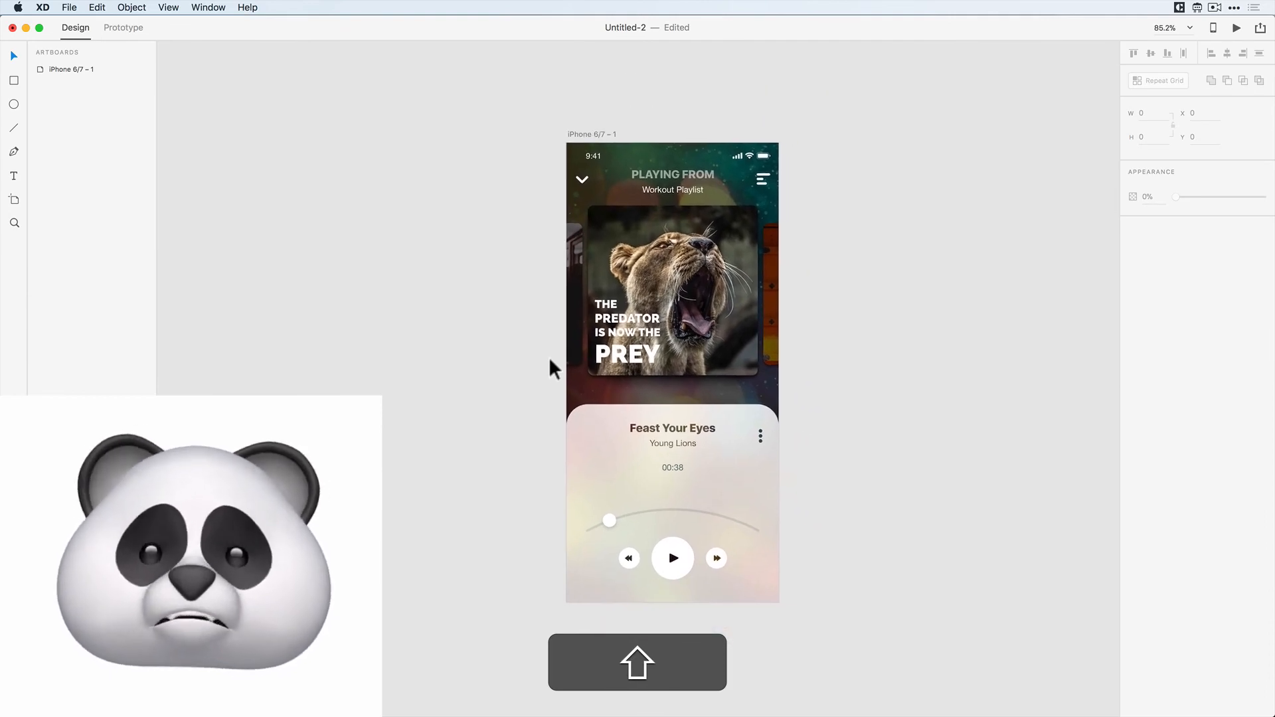
pyautogui.moveTo(565, 366); pyautogui.dragTo(369, 263)
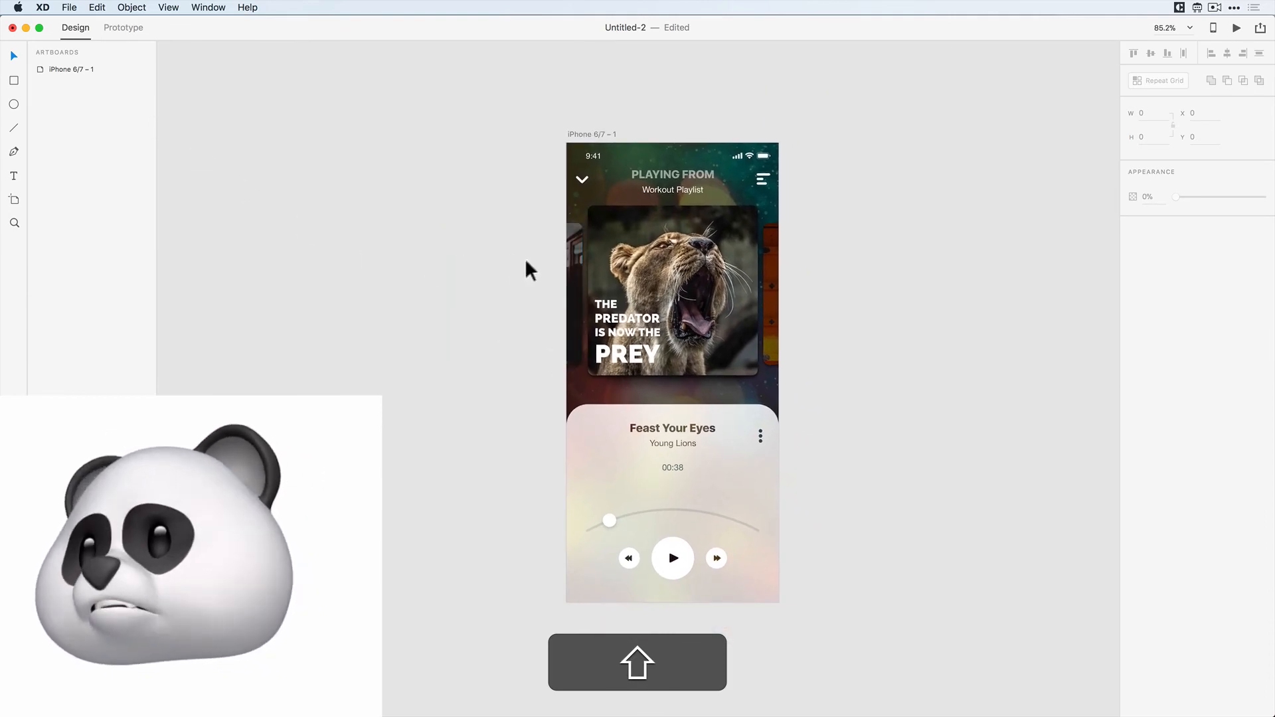
pyautogui.keyDown('shift'); pyautogui.click(602, 269); pyautogui.keyUp('shift')
pyautogui.click(141, 166)
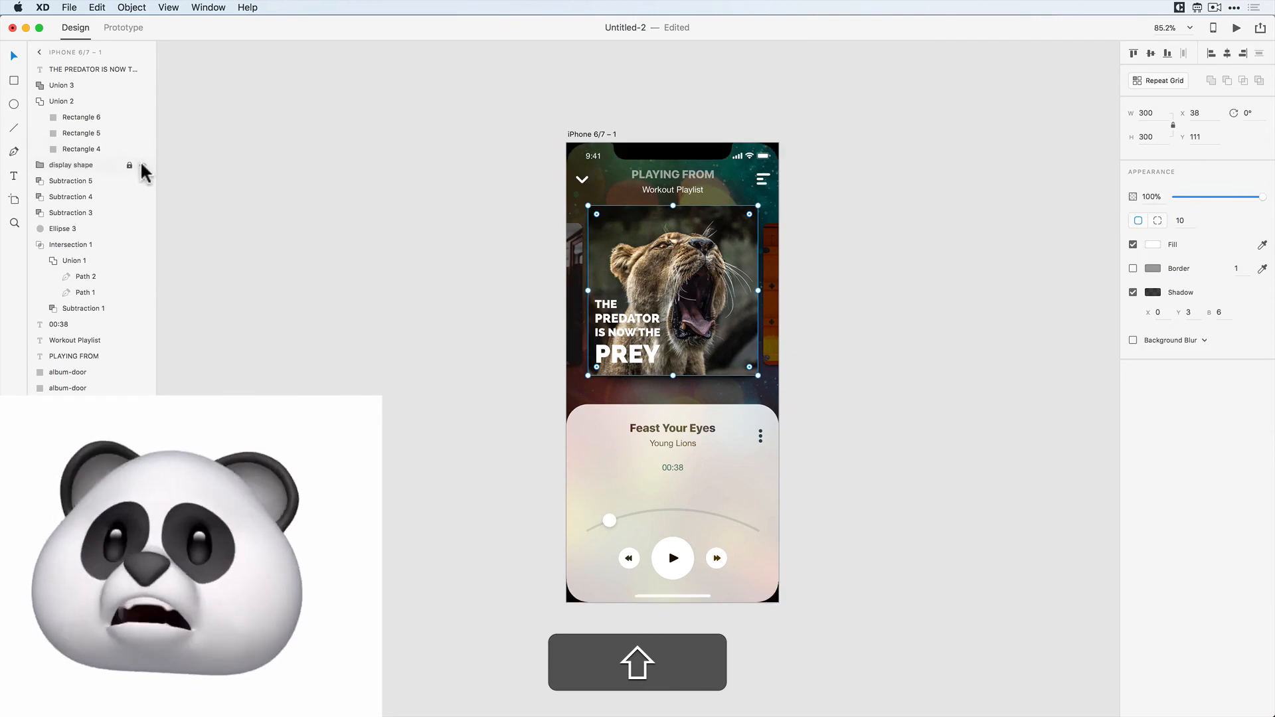
pyautogui.click(334, 207)
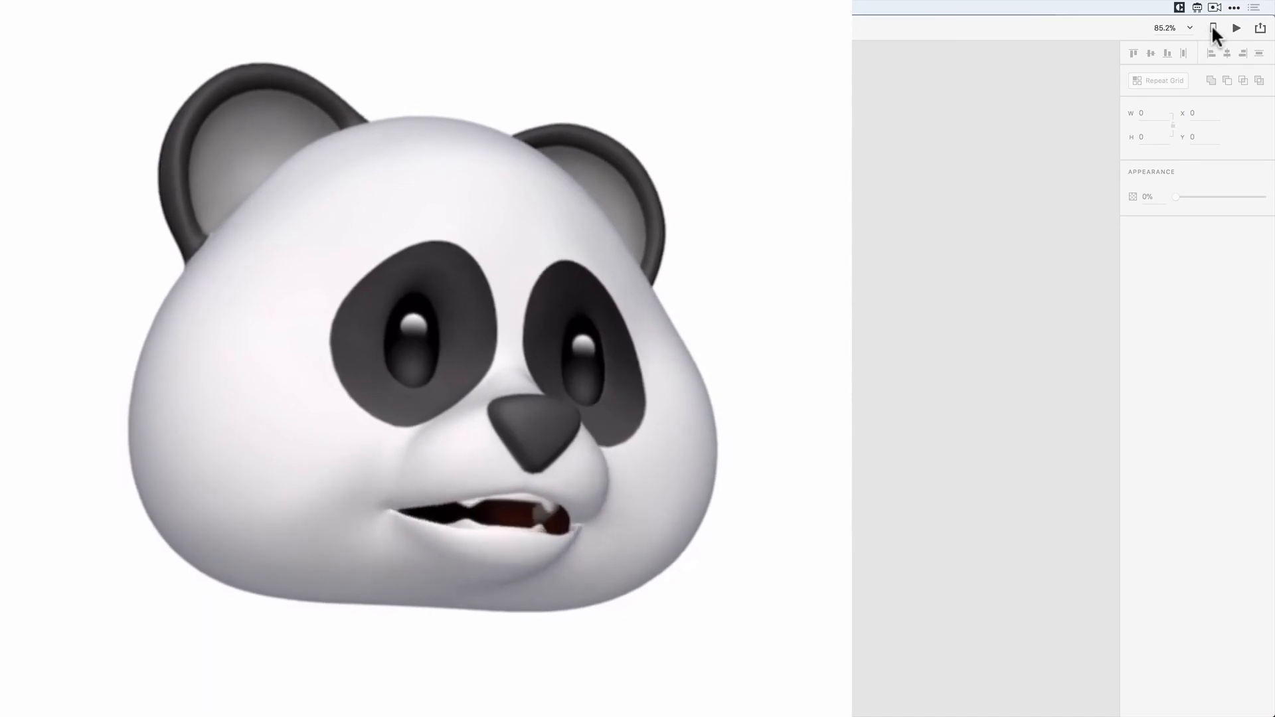
# - Open the list of connected devices for previewing the design on a device
pyautogui.click(1213, 28)
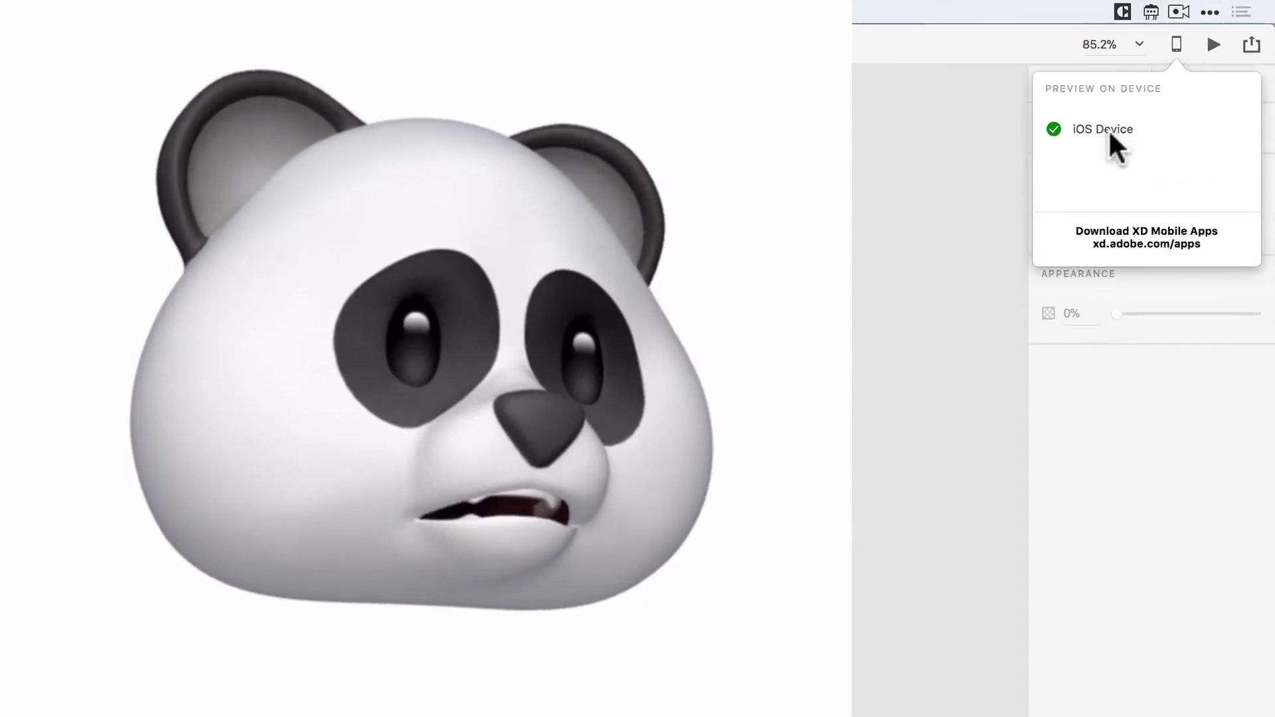